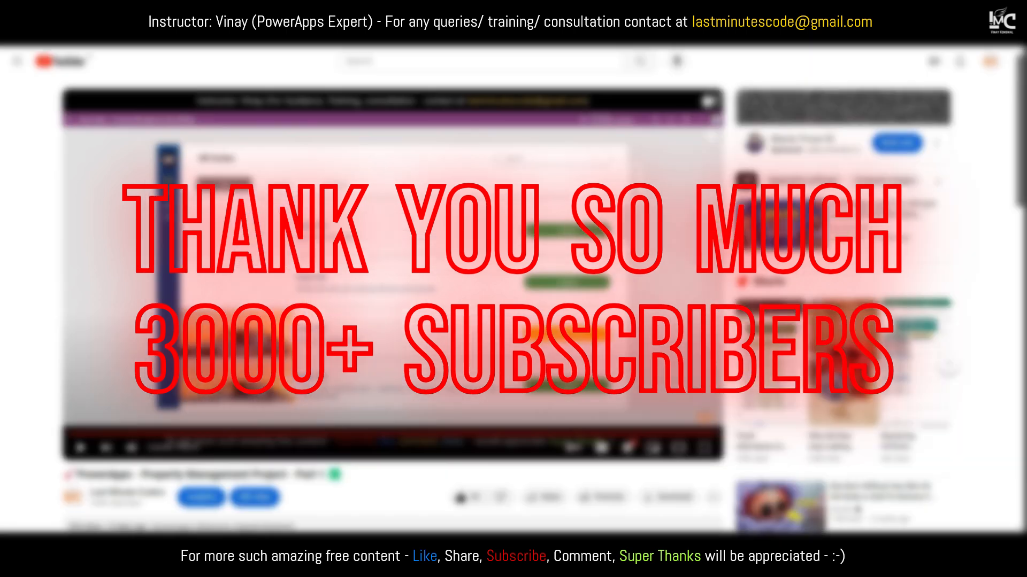
left_click(123, 495)
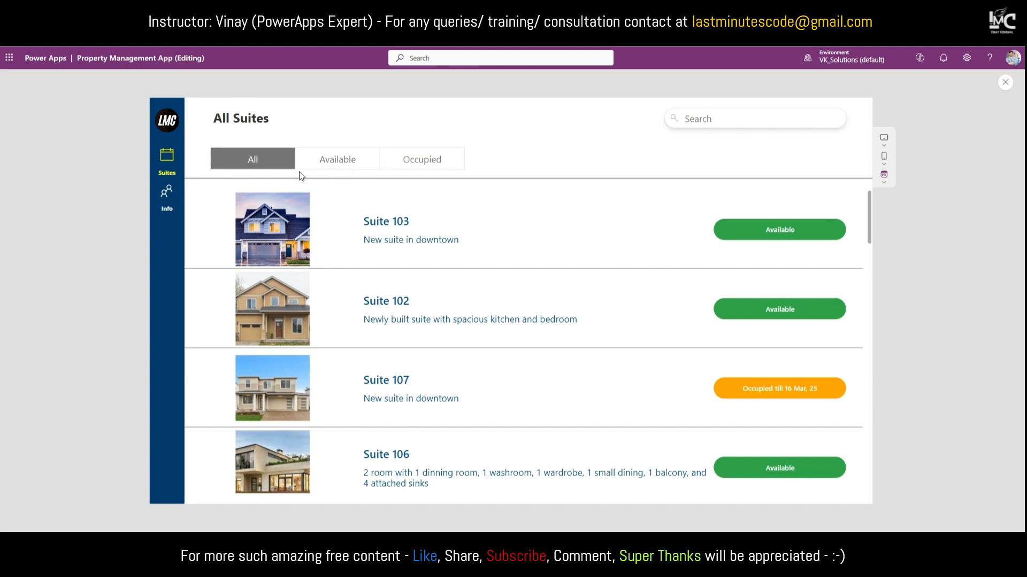
Step: Filter the suites by Available, then by Occupied, and examine the details and tenant information of Suite 107
left_click(330, 161)
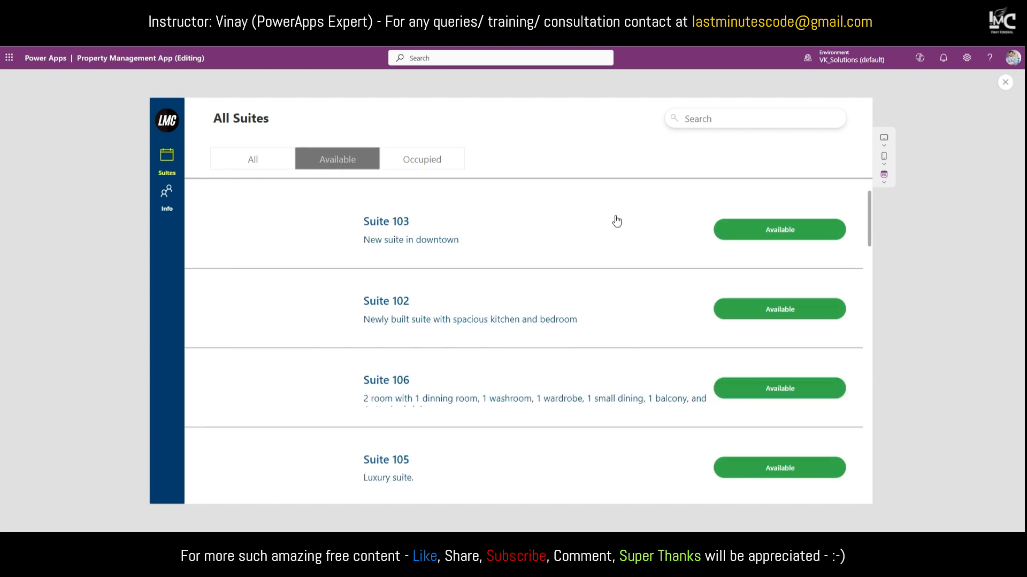
left_click(425, 165)
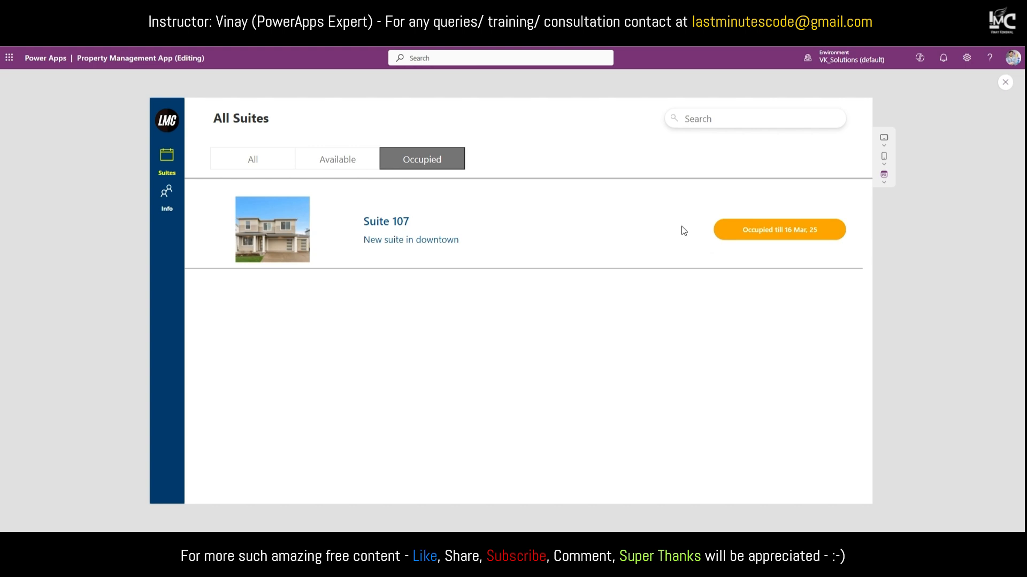
left_click(753, 230)
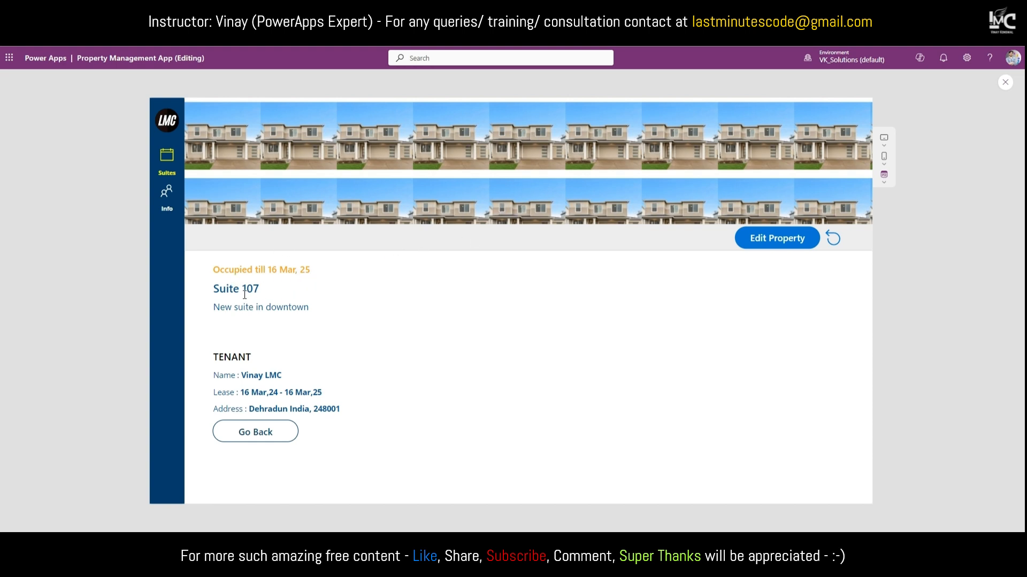
left_click_drag(265, 293, 309, 310)
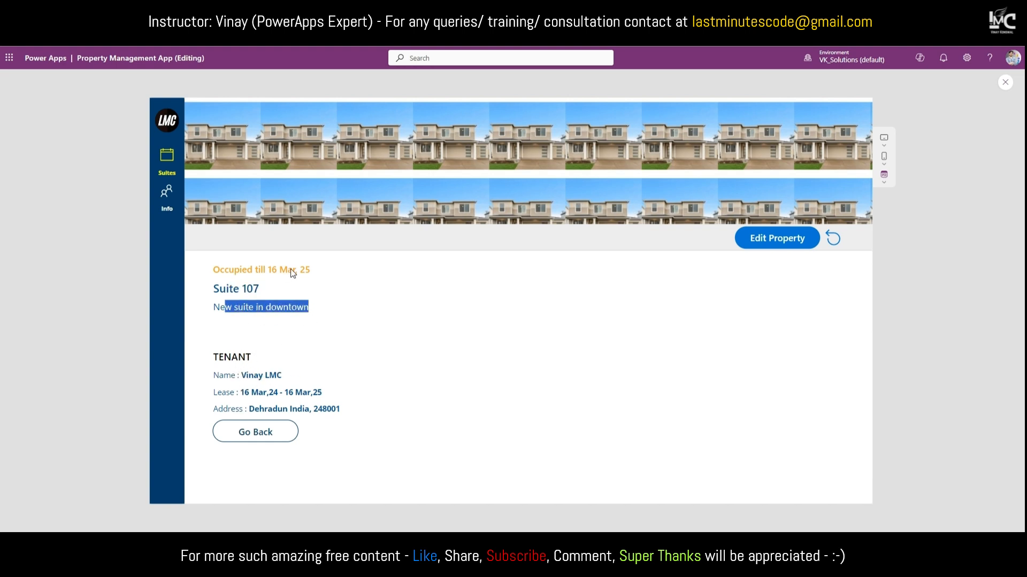
left_click_drag(213, 370, 345, 411)
left_click(361, 411)
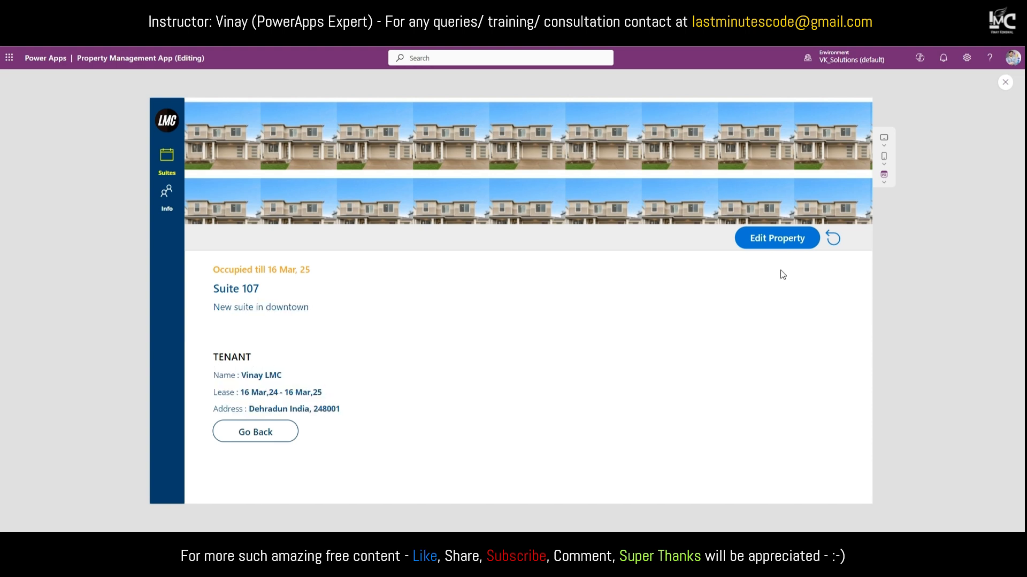
Step: View Suite 107's property edit form, then return to the suites list and open the Info page
left_click(780, 239)
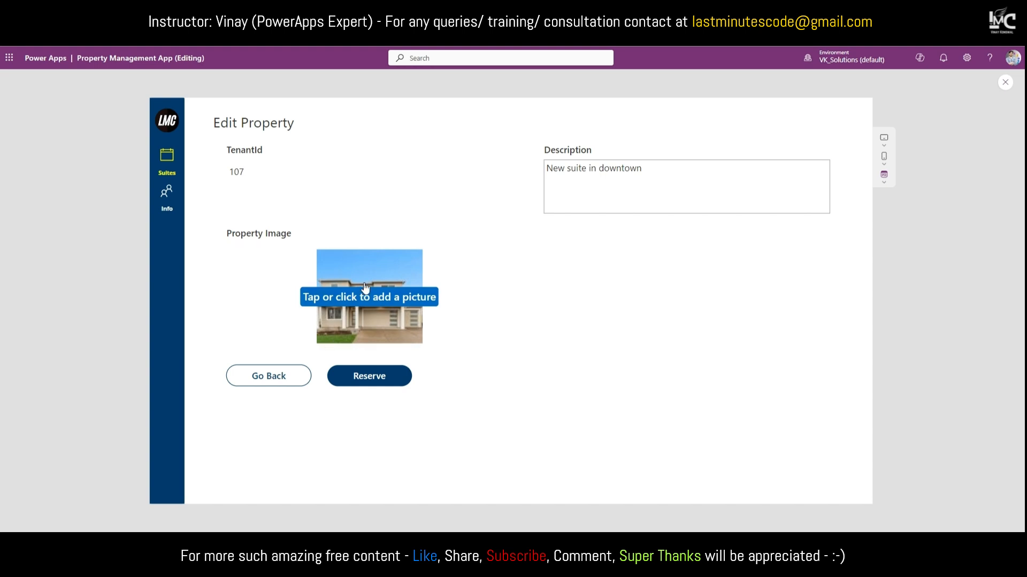
left_click(261, 377)
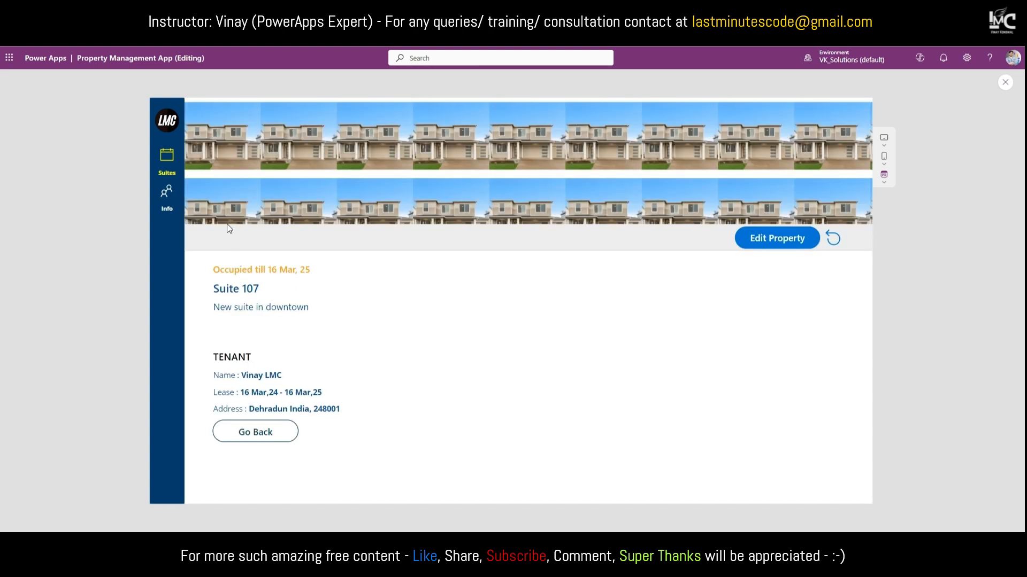
left_click(262, 441)
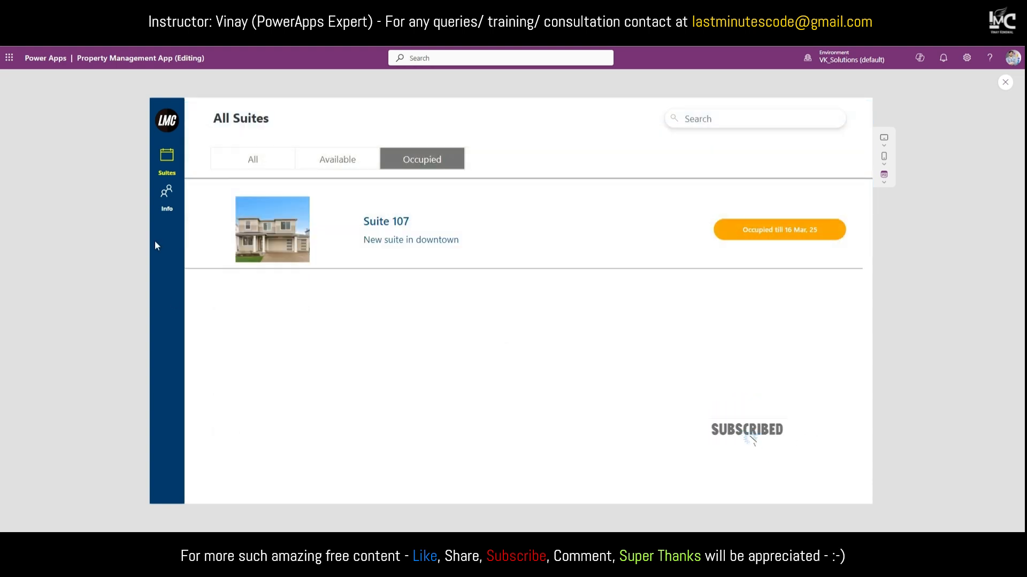
left_click(167, 197)
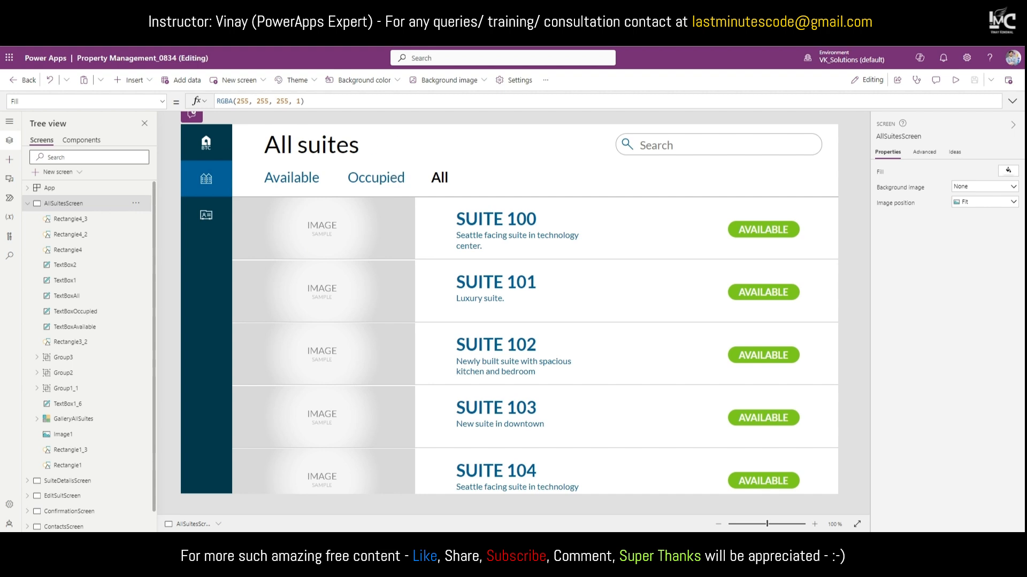
Step: Open make.powerapps.com in a new browser tab and find the Property Management canvas app template
key("ctrl+t")
type("mak")
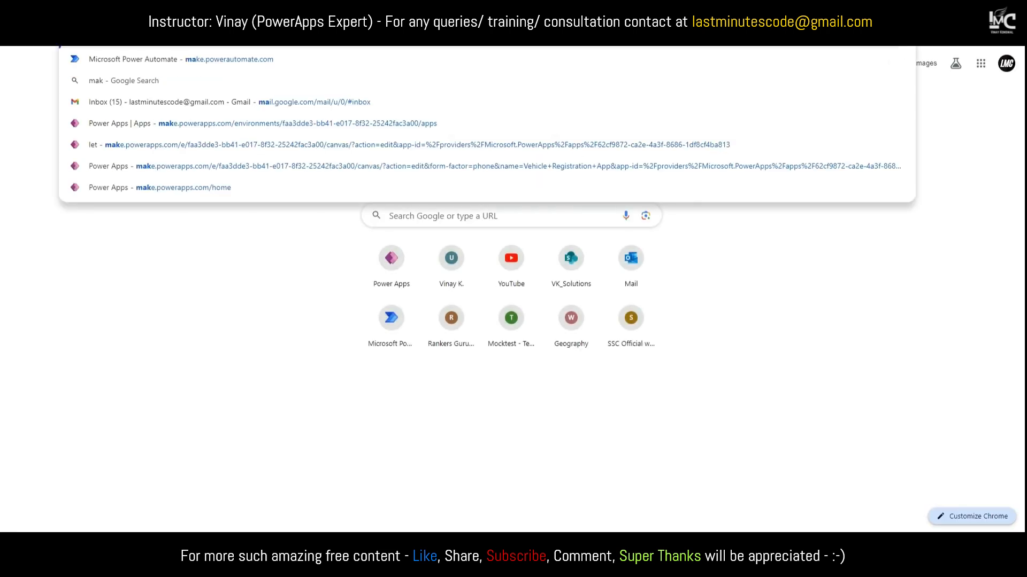
type("e.powerapps.com")
key("Return")
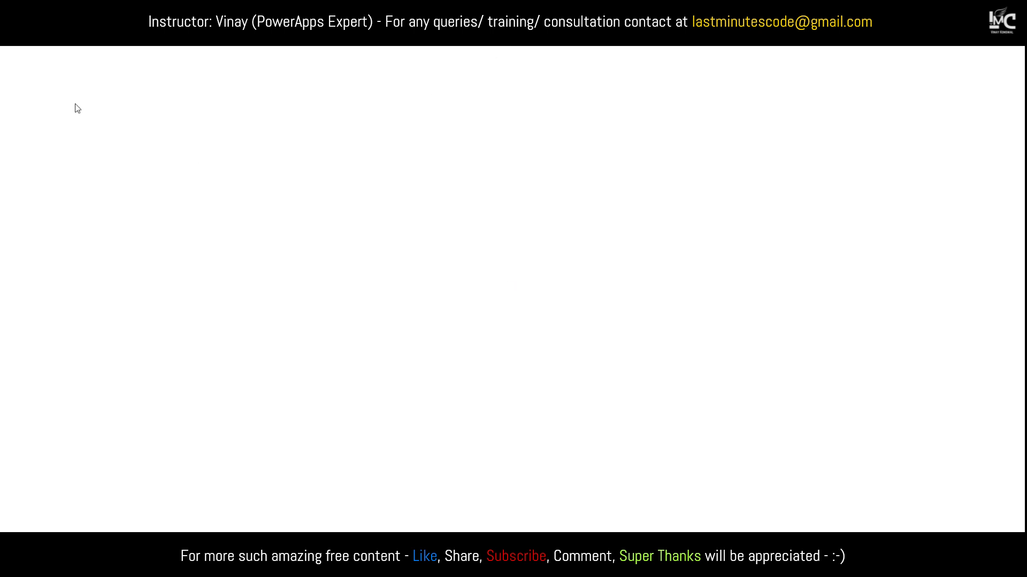
left_click(31, 124)
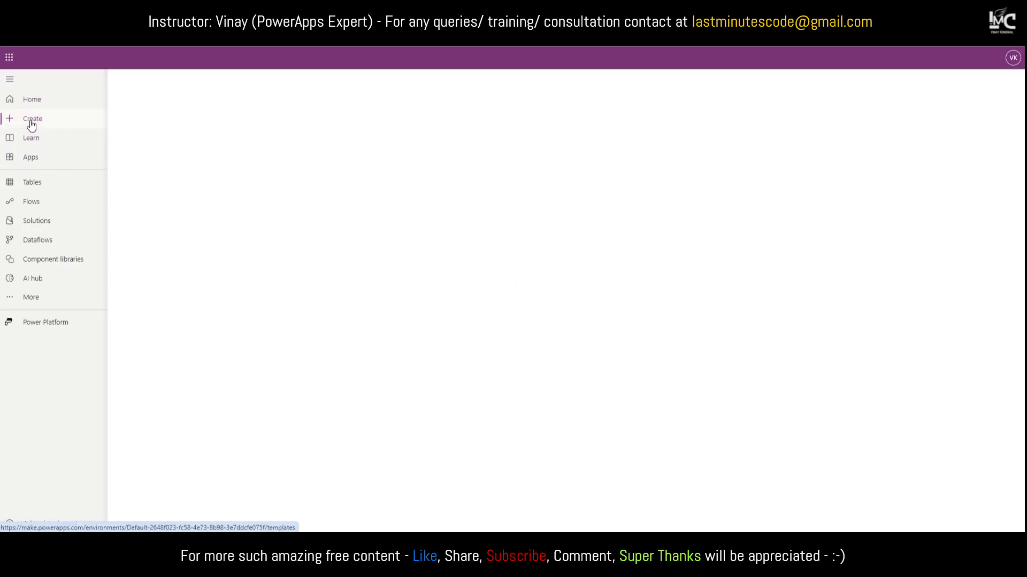
scroll(522, 302, "down", 6)
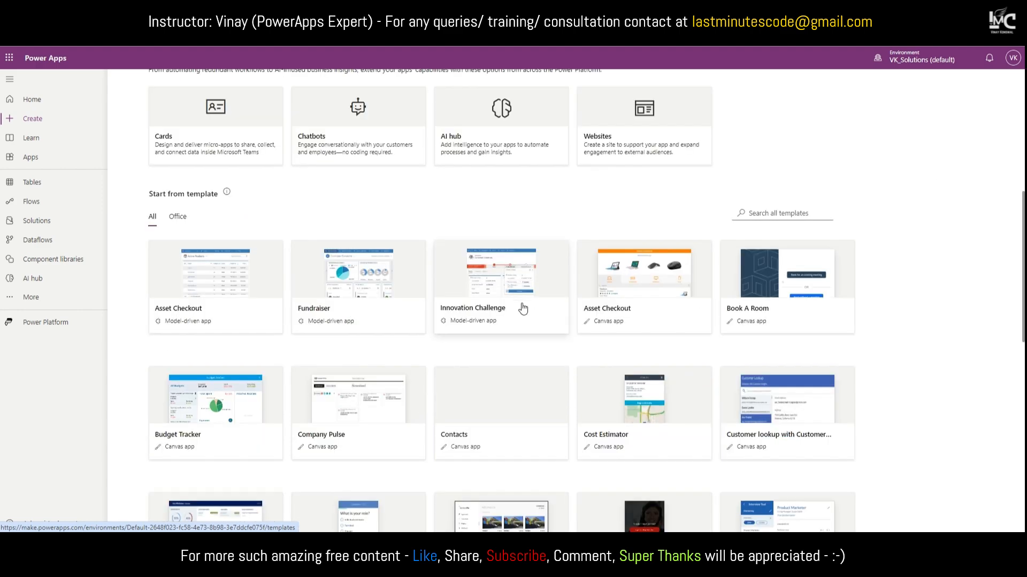
scroll(465, 353, "down", 5)
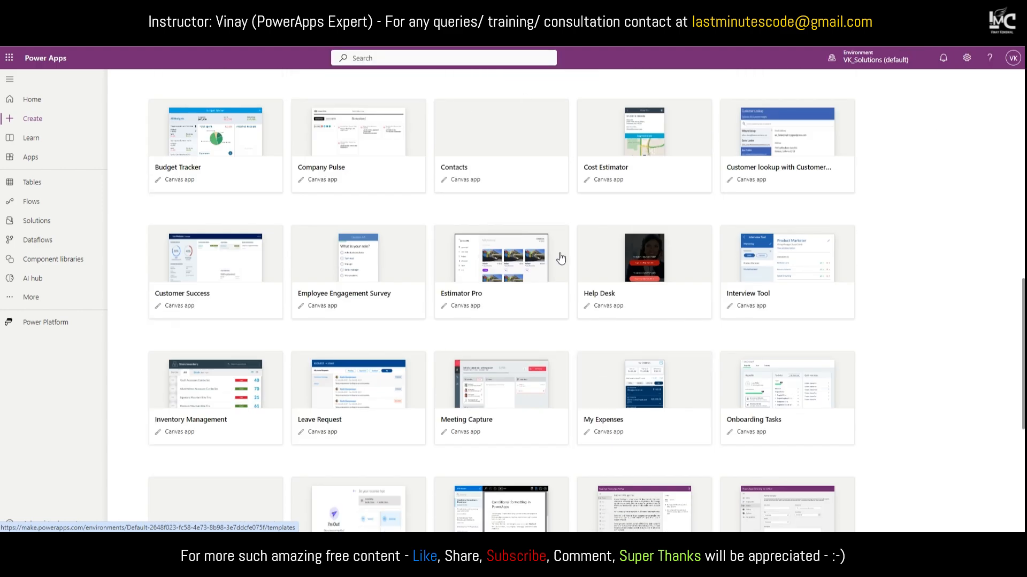
scroll(619, 217, "down", 3)
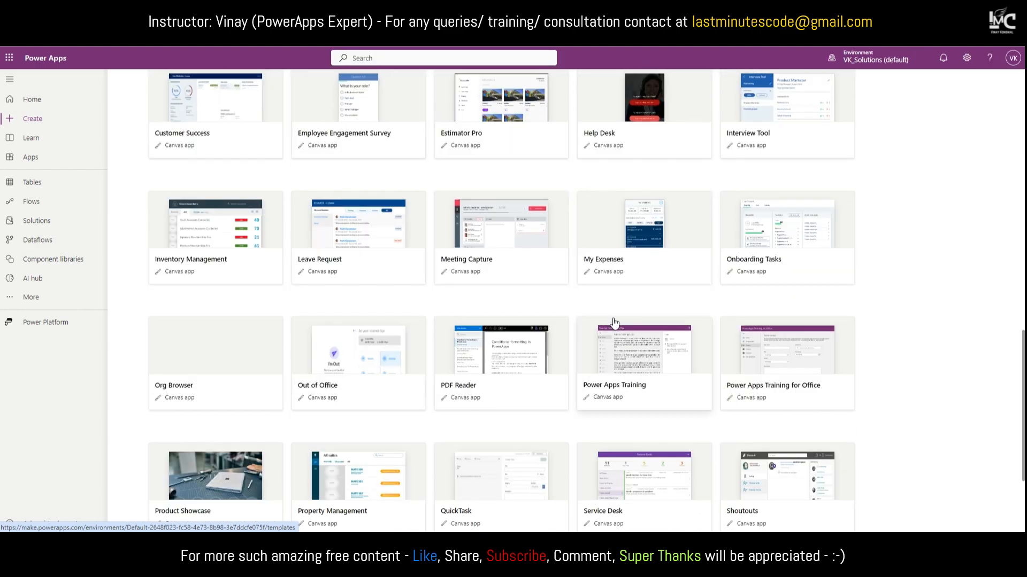
scroll(454, 326, "down", 2)
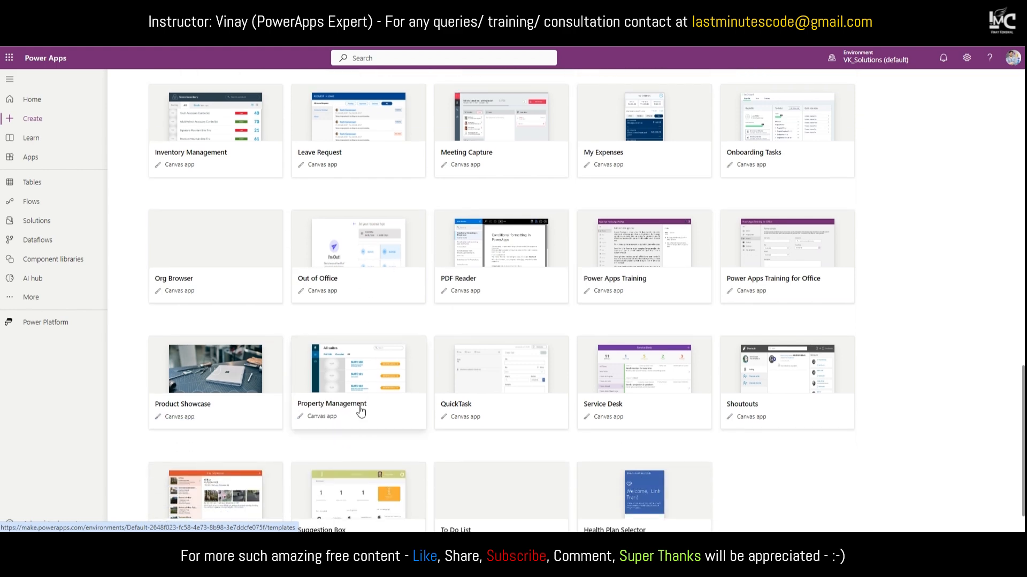
left_click(360, 410)
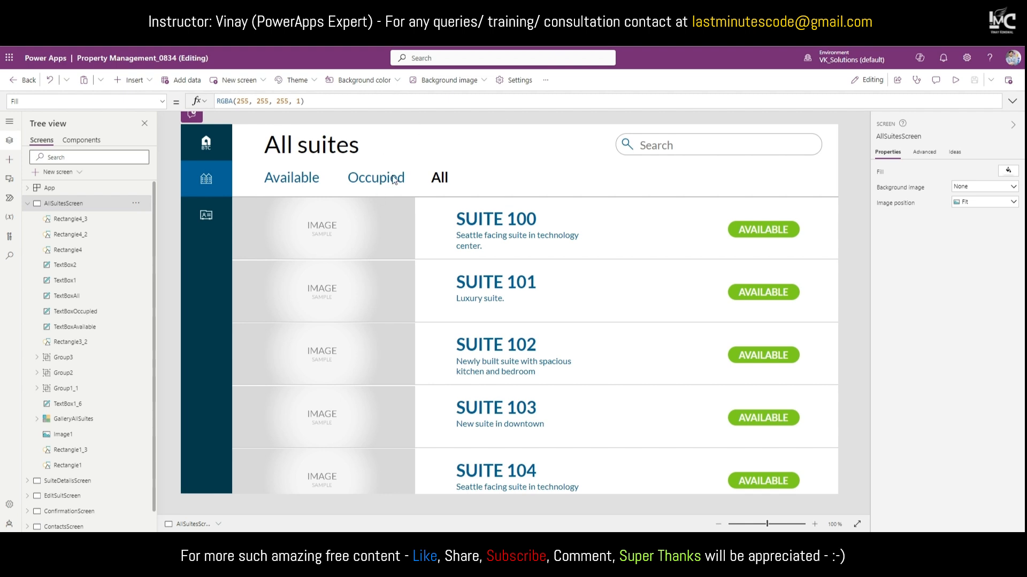
Step: Examine the Contacts screen of the Property Management_0834 template app, including its contact list
left_click(204, 220)
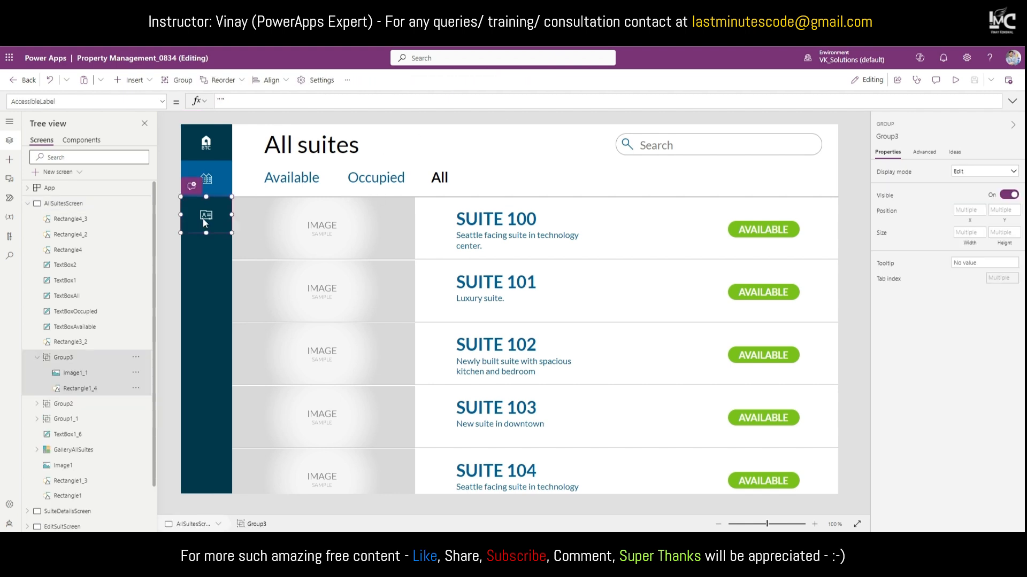
left_click(202, 222, "alt")
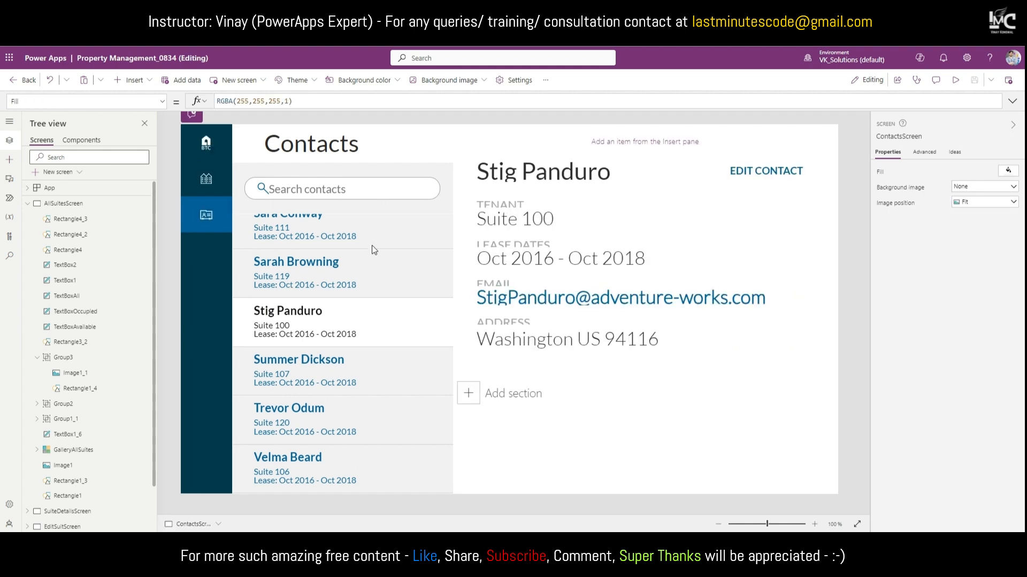
scroll(373, 291, "up", 12)
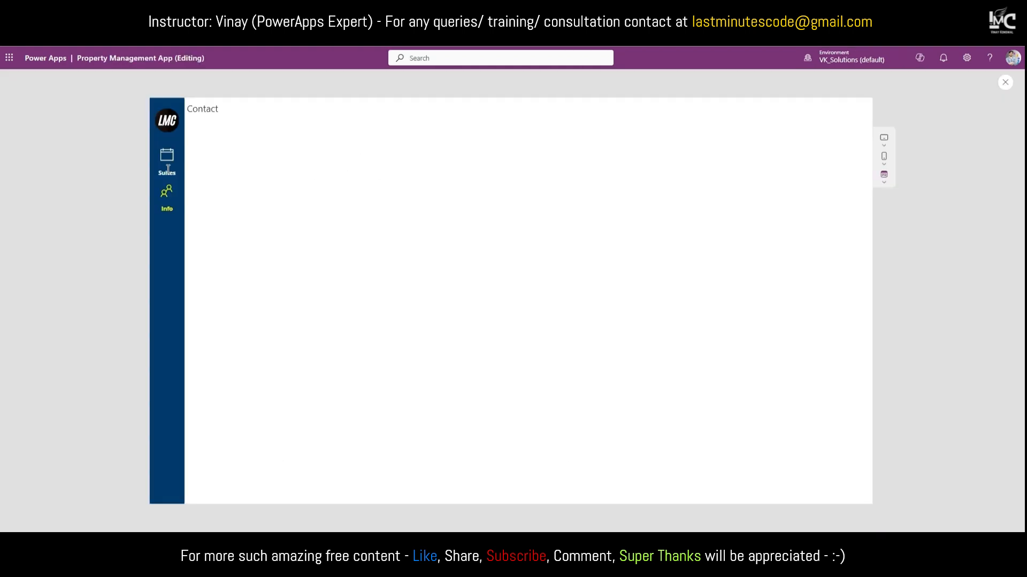
Step: Preview the Suites page of Property Management App at window size, then switch back to canvas size
left_click(164, 155)
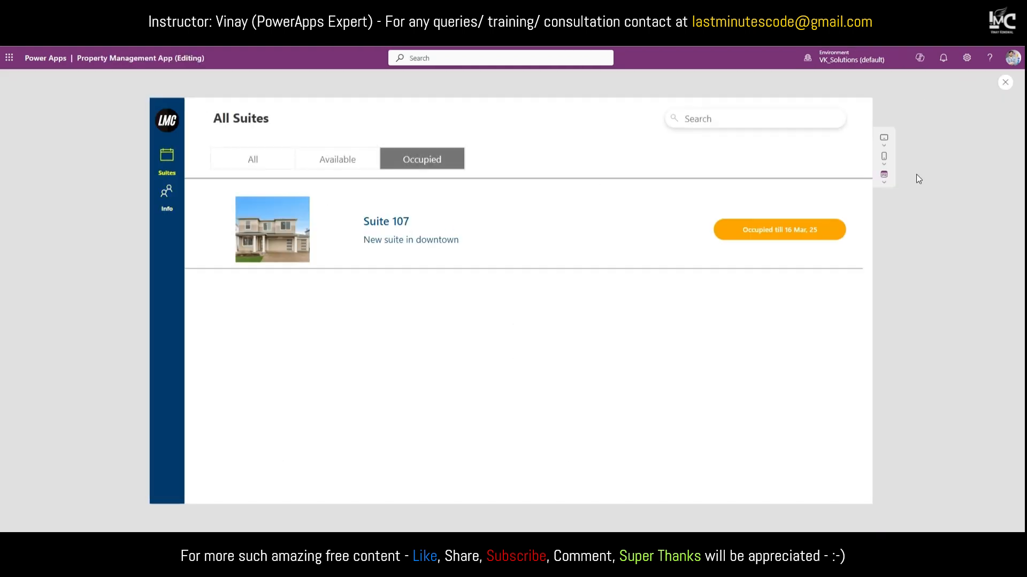
left_click(884, 178)
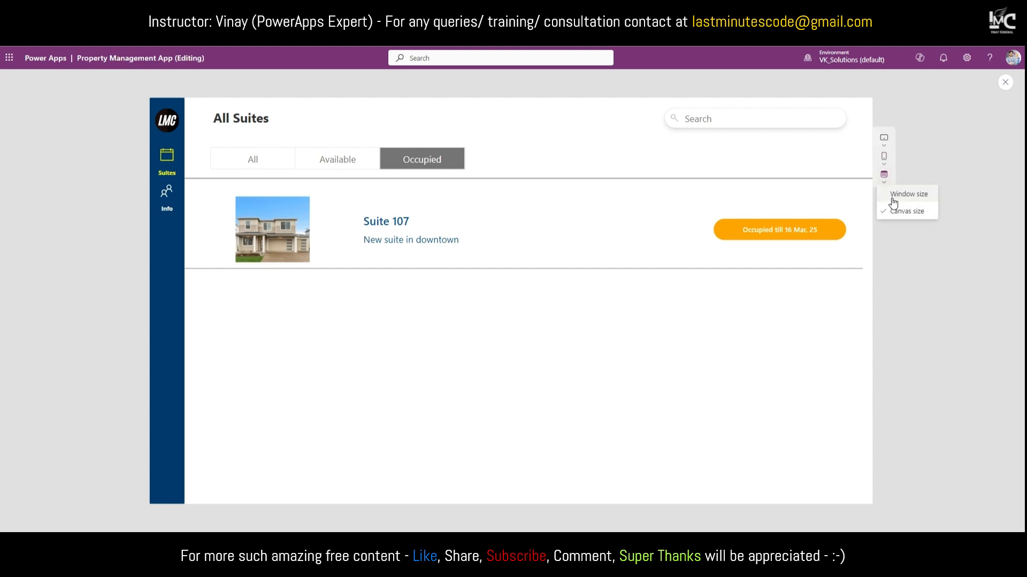
left_click(892, 198)
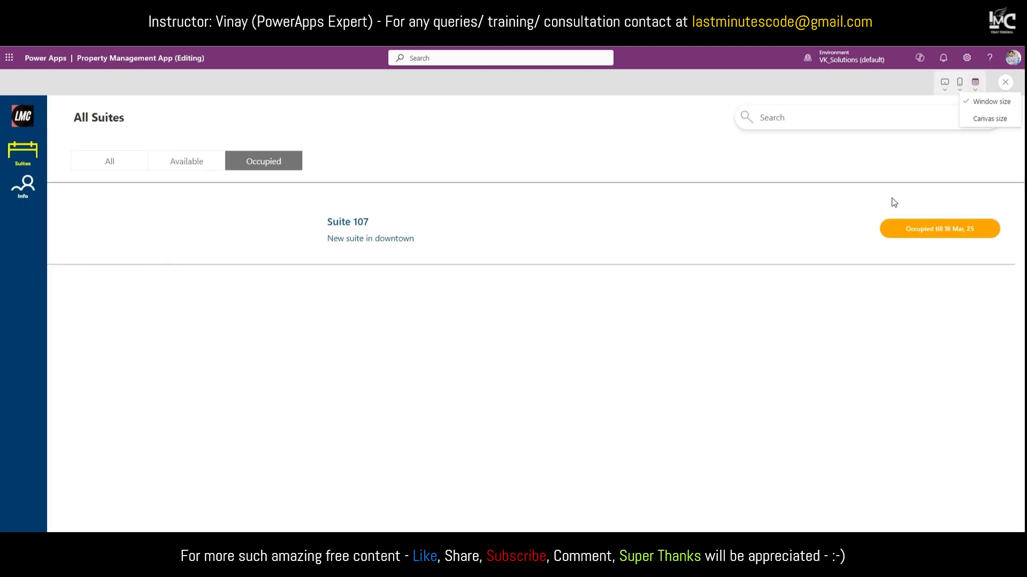
left_click(977, 127)
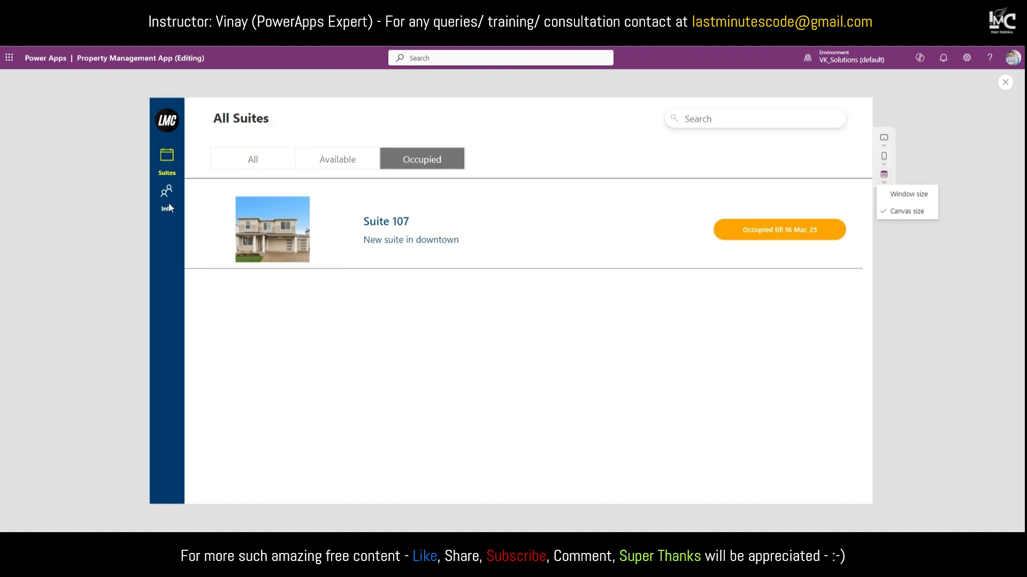
Step: In the app editor, rename the Contact Screen's Suite Container_1 as Contact Container and delete its Contact label
left_click(167, 206)
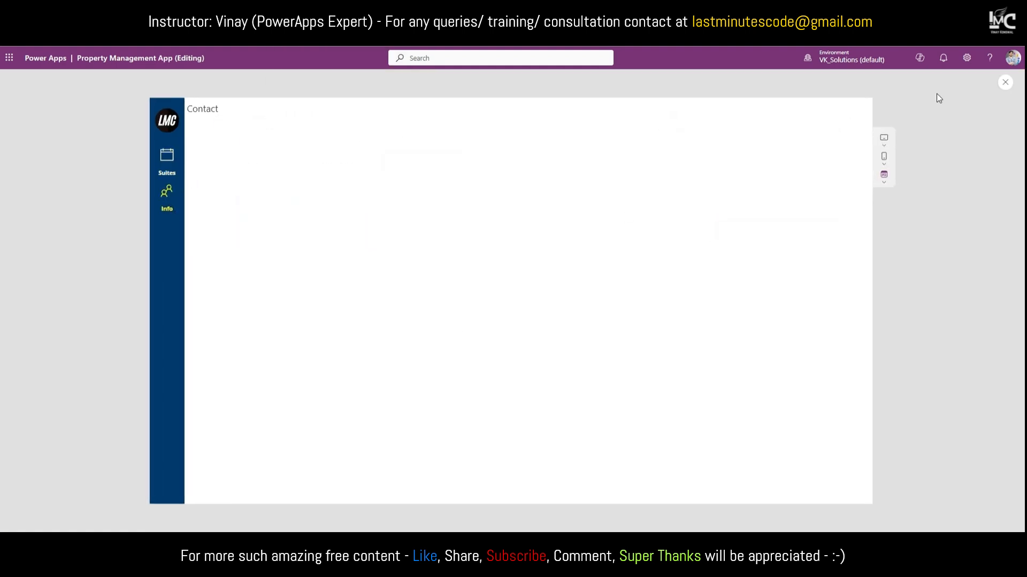
left_click(1005, 84)
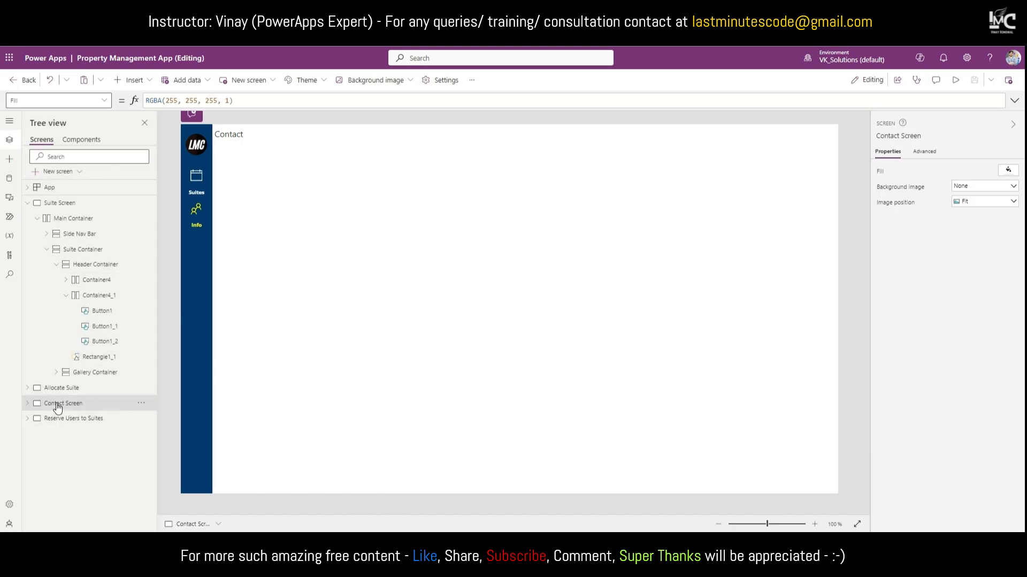
left_click(259, 149)
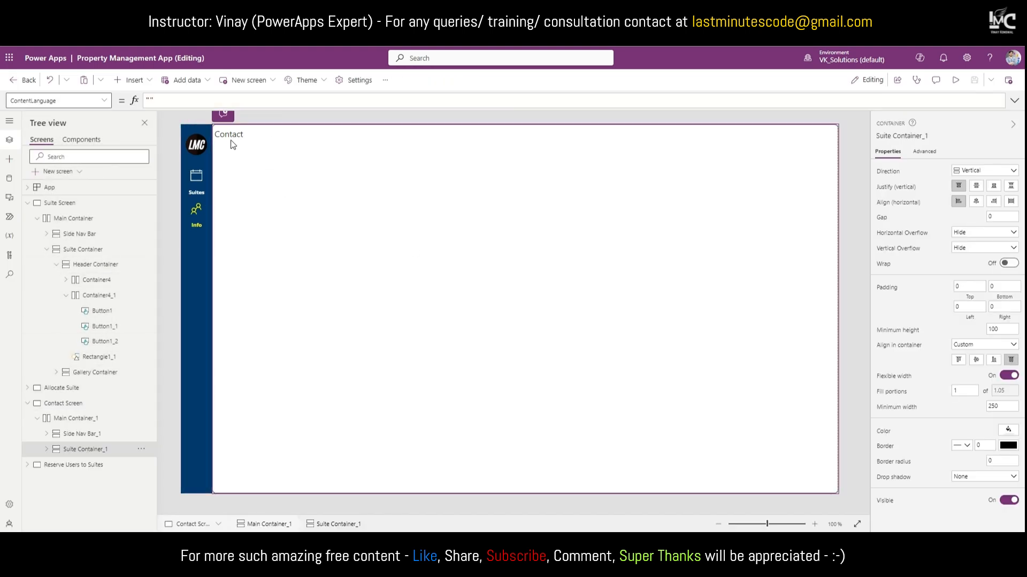
left_click(46, 450)
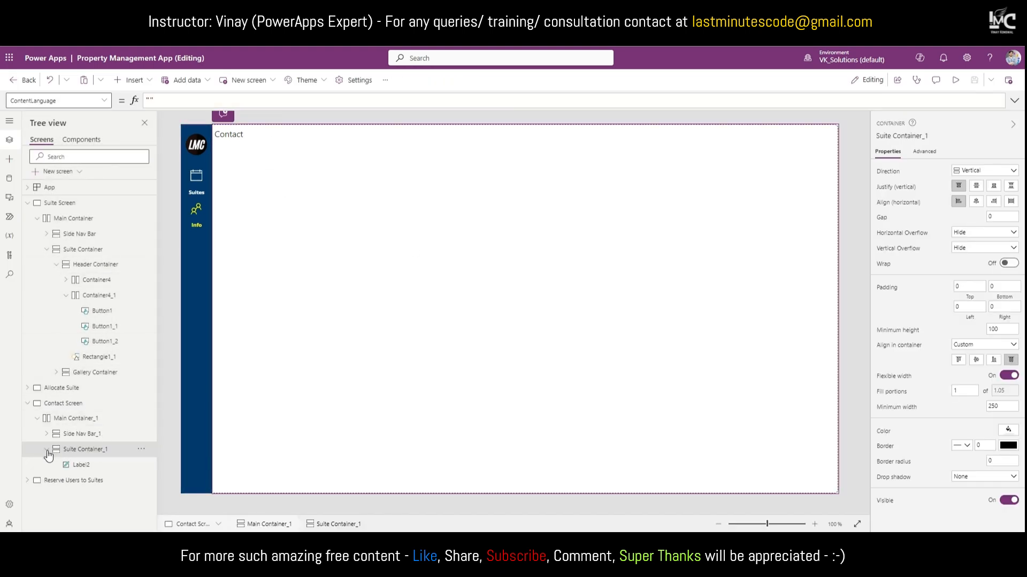
double_click(101, 450)
type("Contact")
key("Return")
left_click(89, 469)
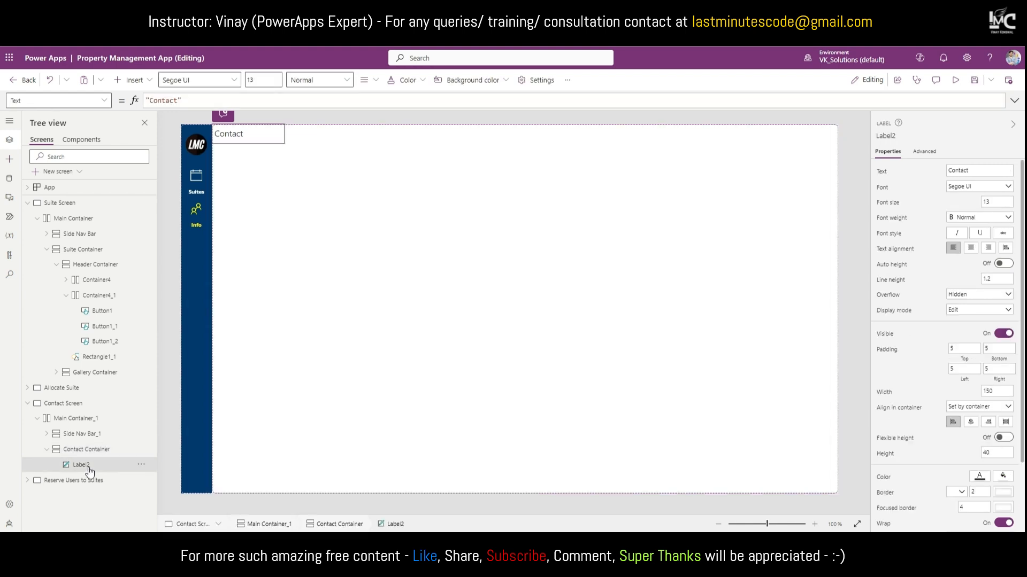
key("Delete")
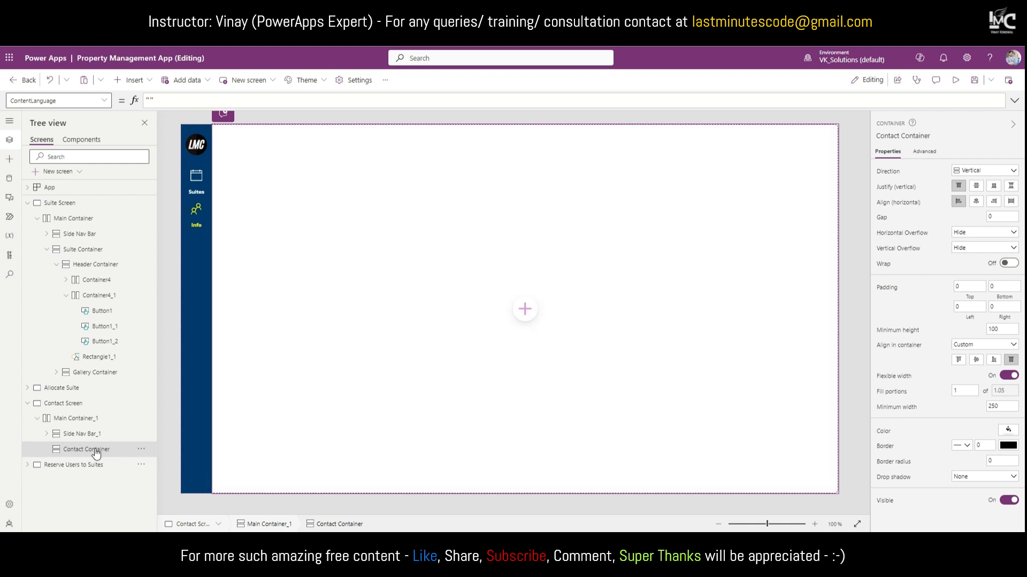
Step: Check the drop shadow options available for the Contact Container
left_click(81, 433)
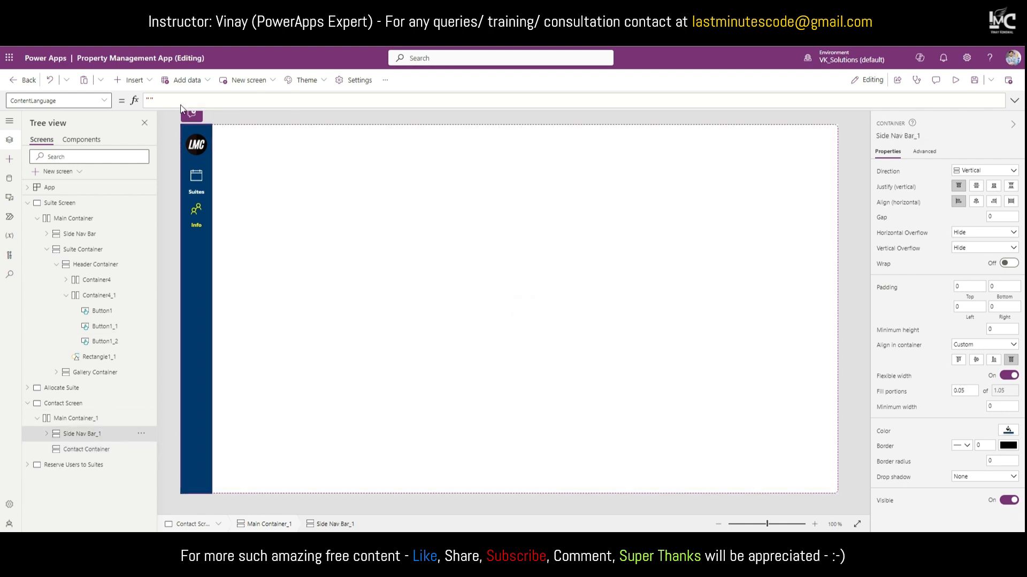
left_click(269, 238)
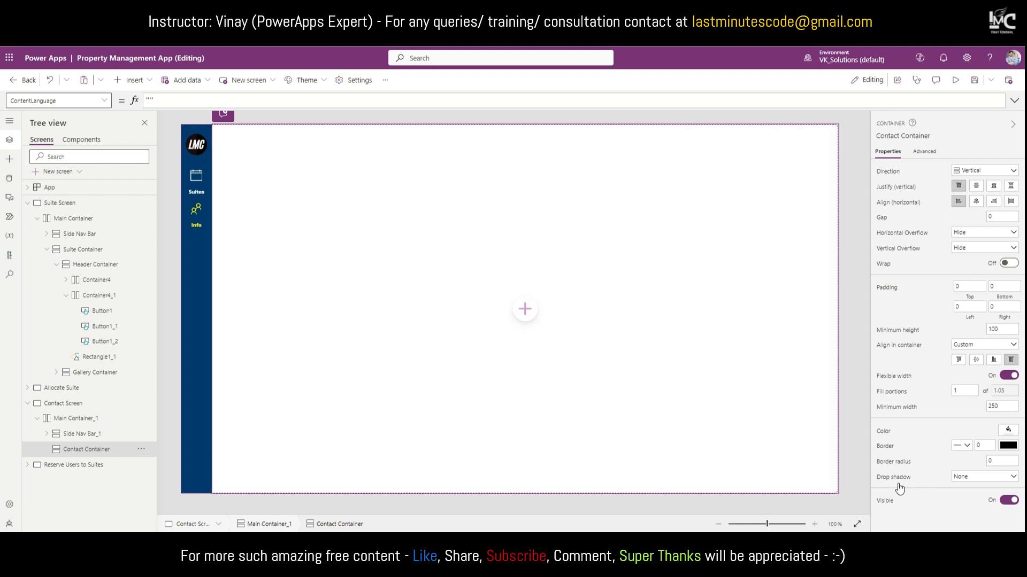
left_click(967, 480)
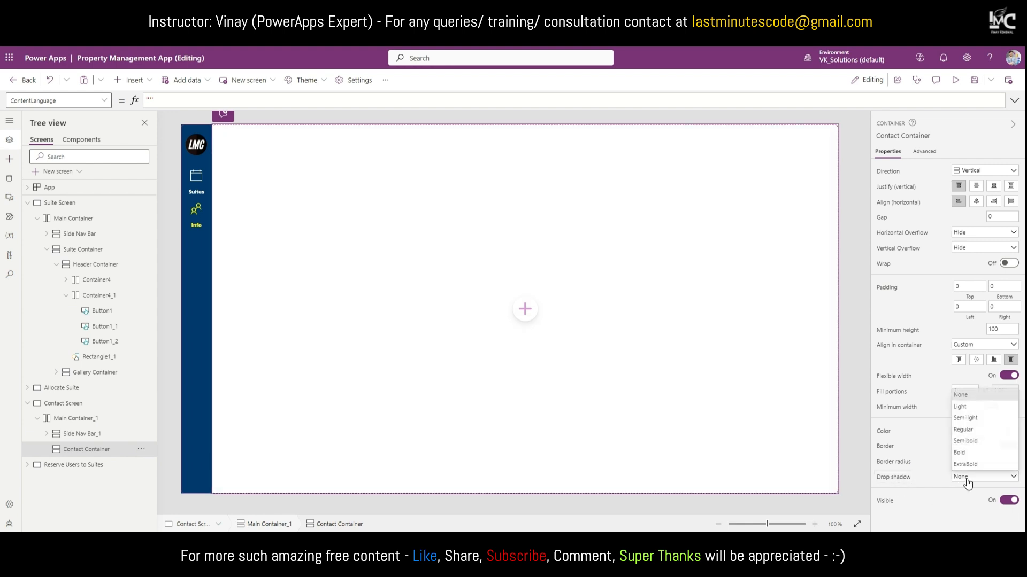
left_click(935, 471)
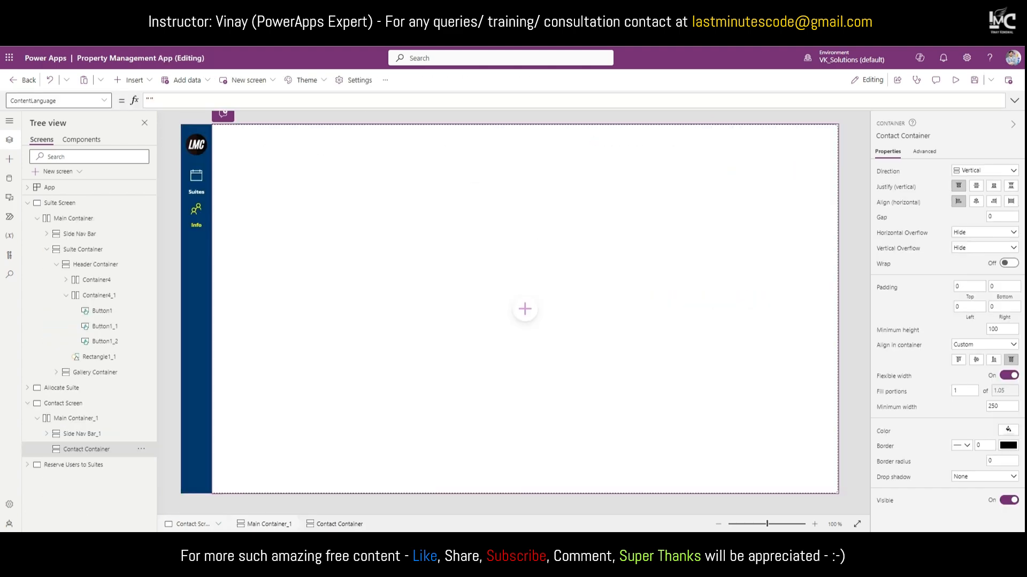
Step: Insert a text label in the Contact Container, stretch it across the container's width and set its text to "Contacts"
left_click(132, 80)
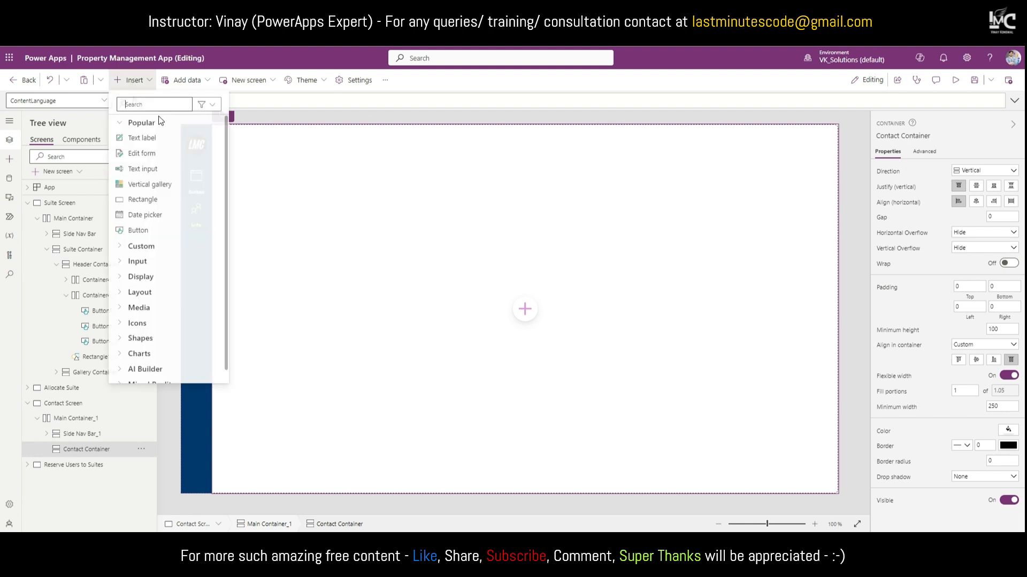
left_click(142, 137)
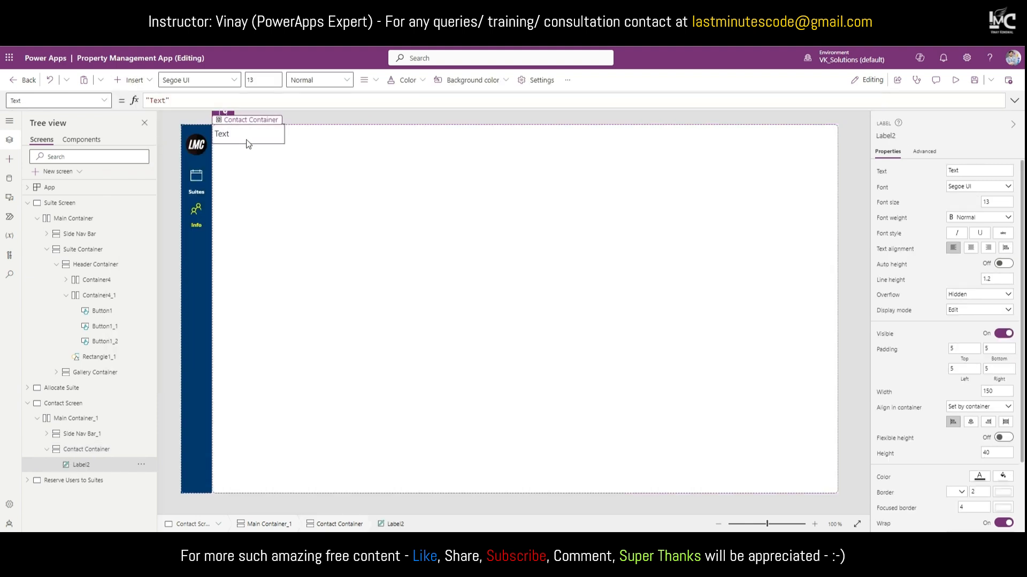
scroll(1004, 331, "down", 2)
left_click(1005, 338)
scroll(995, 323, "up", 2)
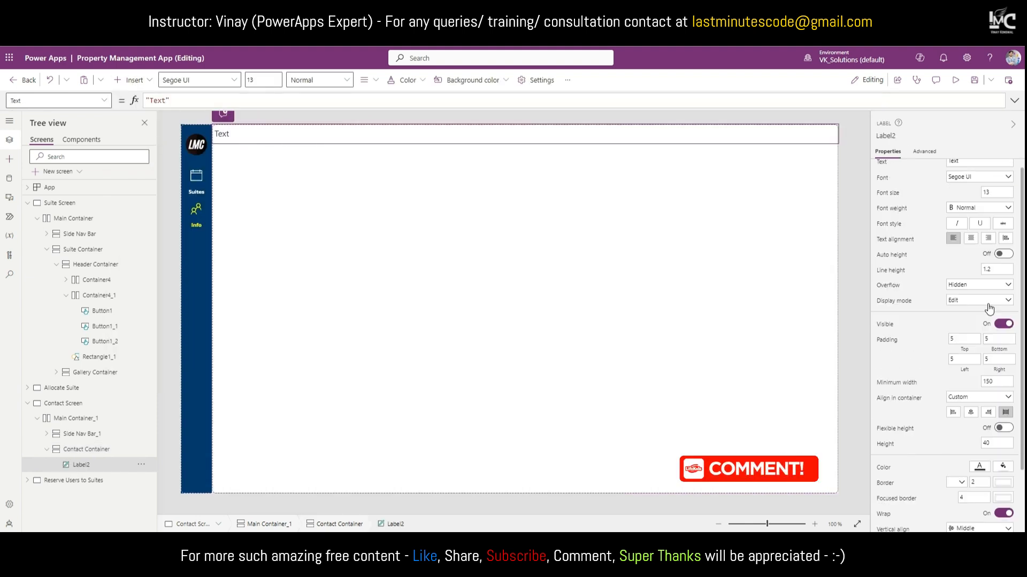
left_click_drag(965, 170, 926, 184)
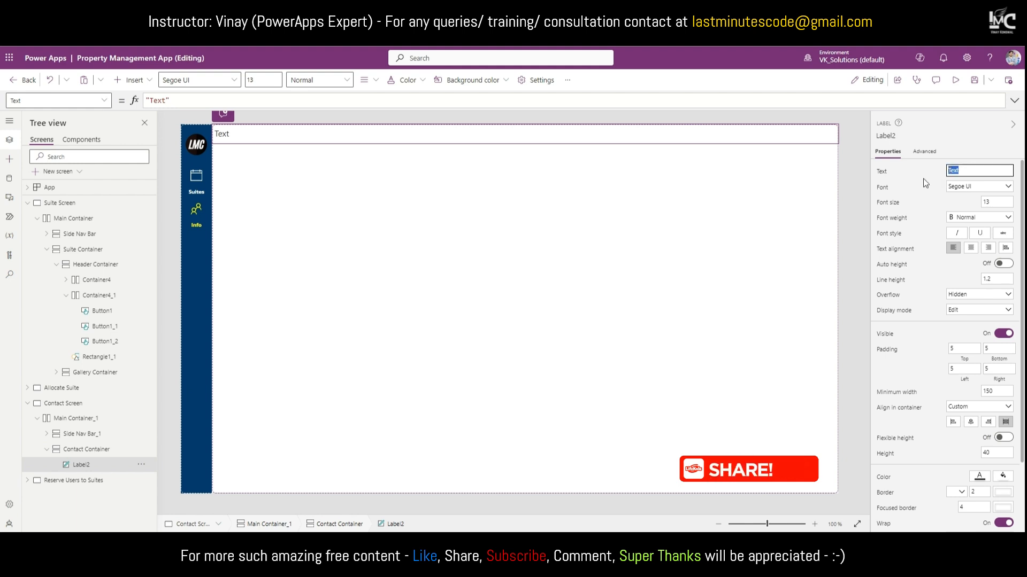
type("Contacts")
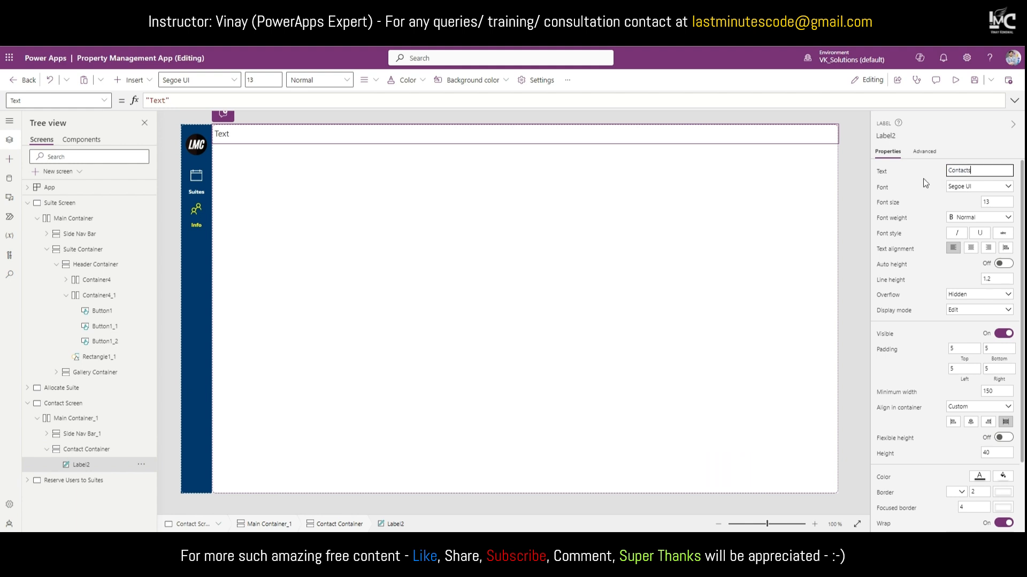
left_click(926, 185)
Step: Format the Contacts label with font size 20, Bold font weight and auto height on
left_click_drag(994, 203, 943, 205)
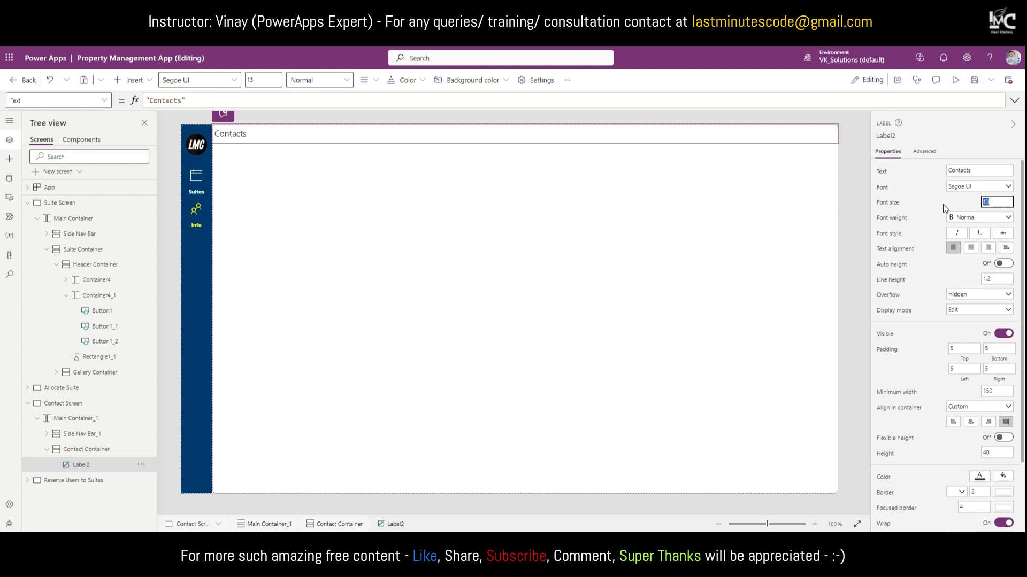
type("20")
left_click(983, 217)
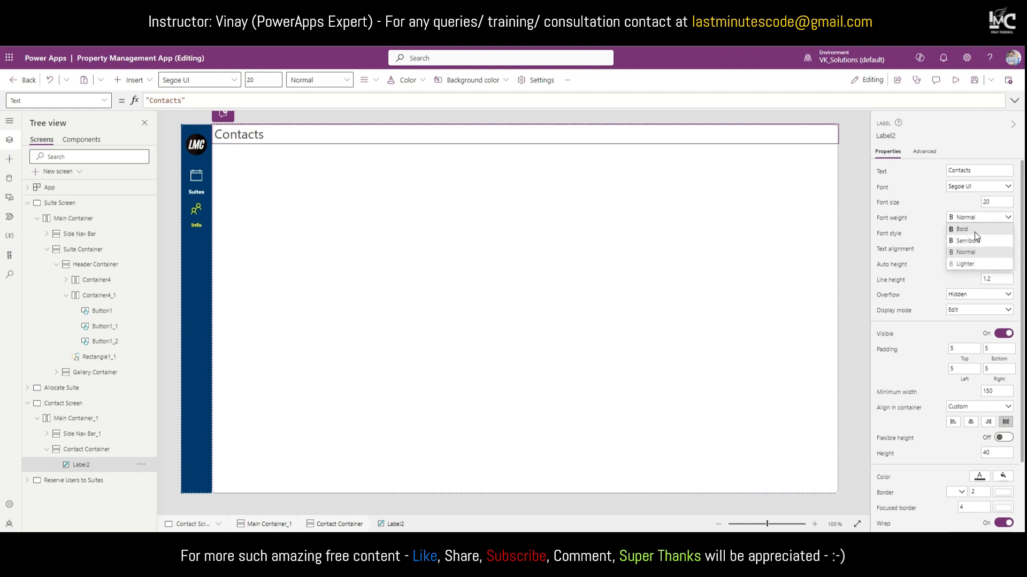
left_click(974, 231)
left_click(1003, 263)
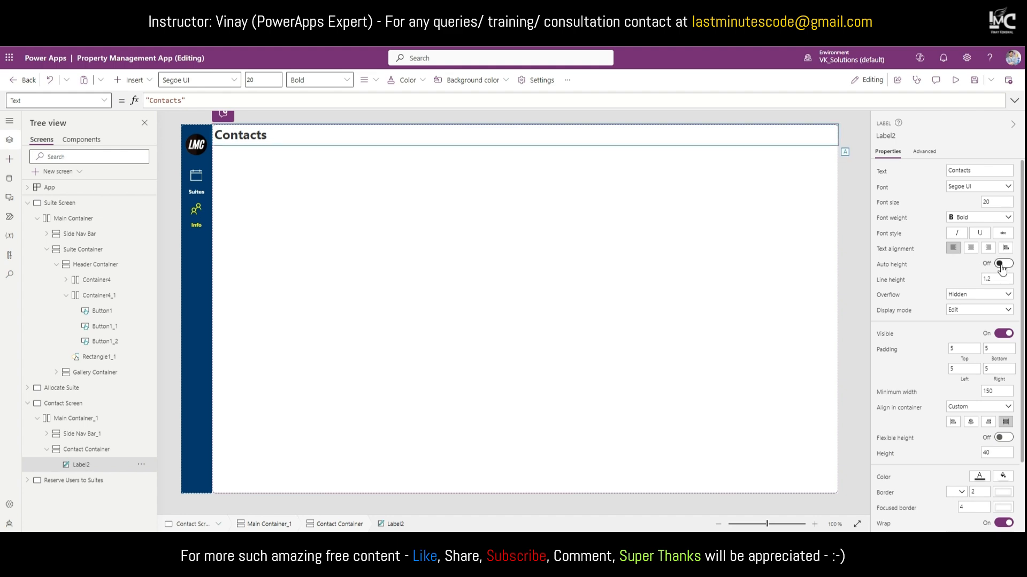
left_click(377, 259)
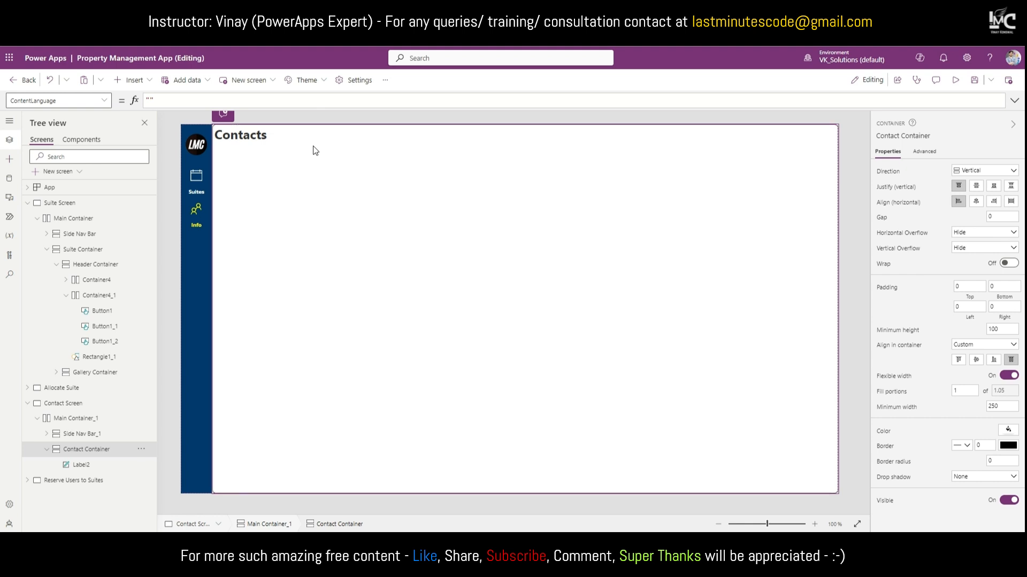
Step: Set the Contacts label's left, top, bottom and right padding to 15
left_click(310, 137)
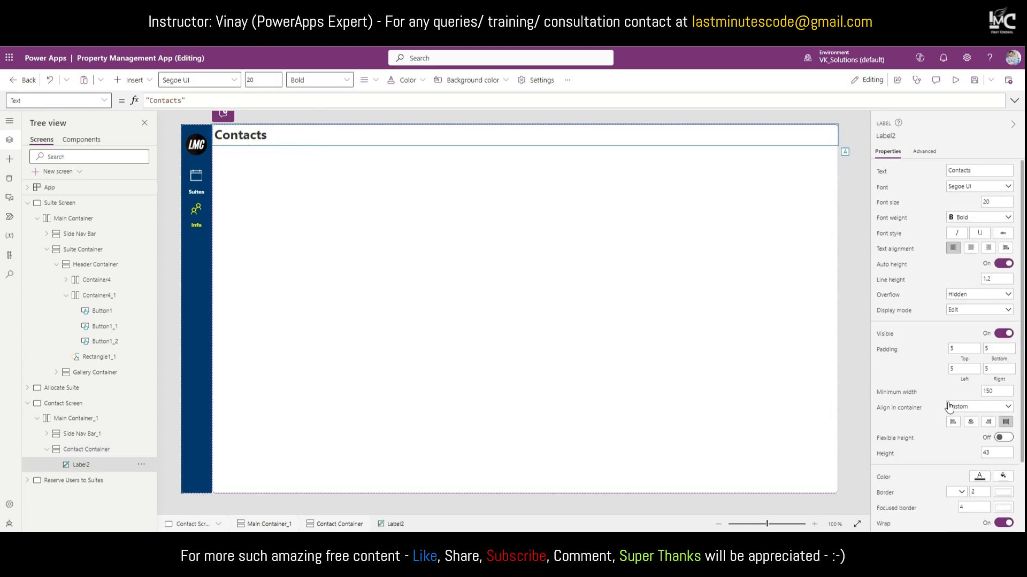
left_click(959, 370)
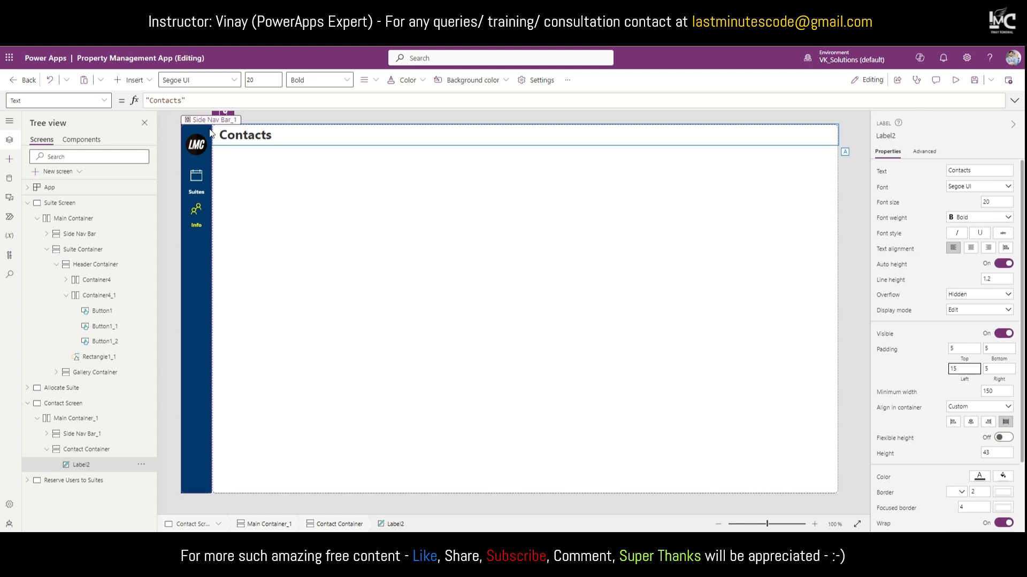
left_click(957, 348)
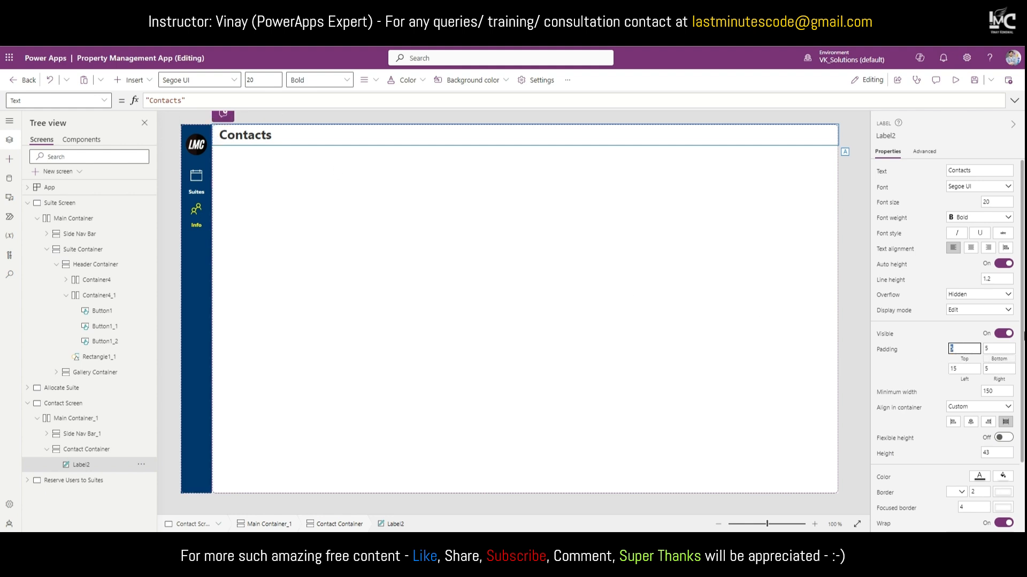
type("15")
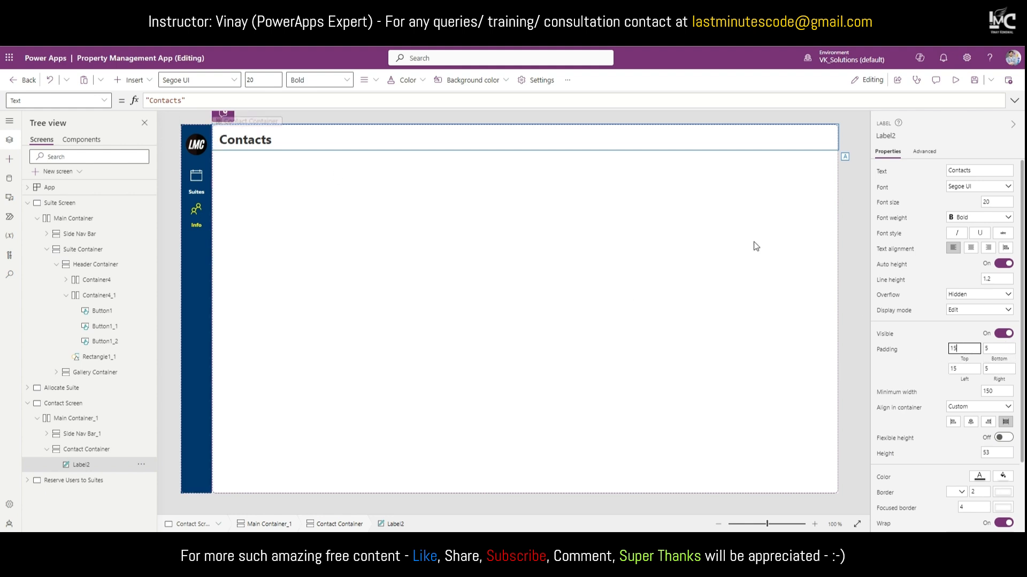
left_click(988, 349)
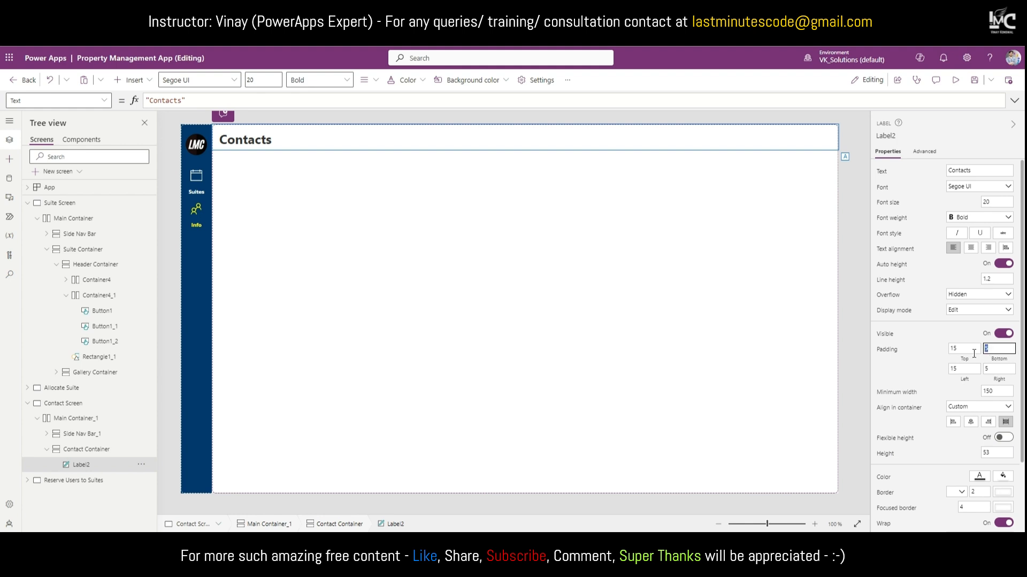
type("15")
left_click(992, 370)
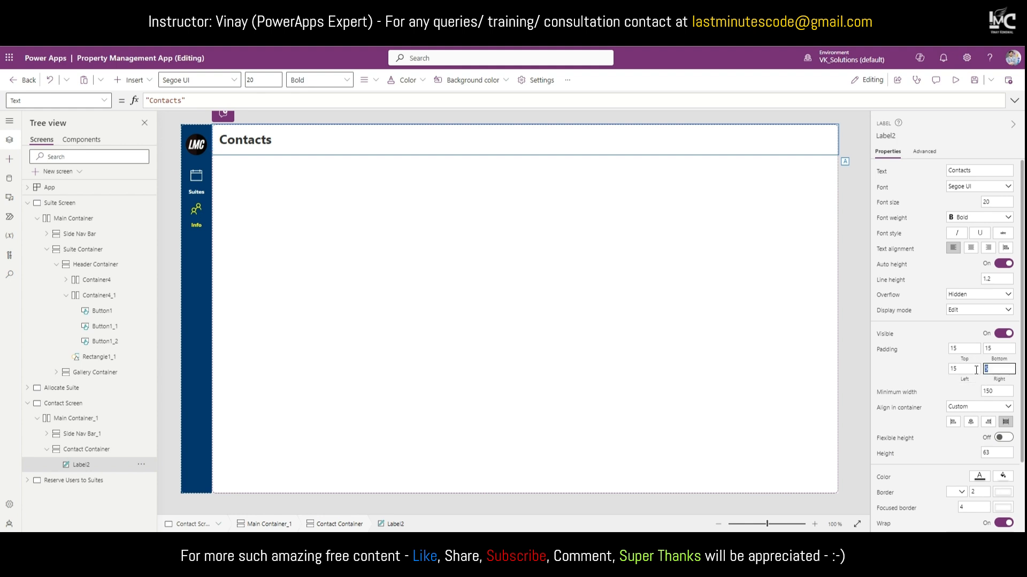
type("15")
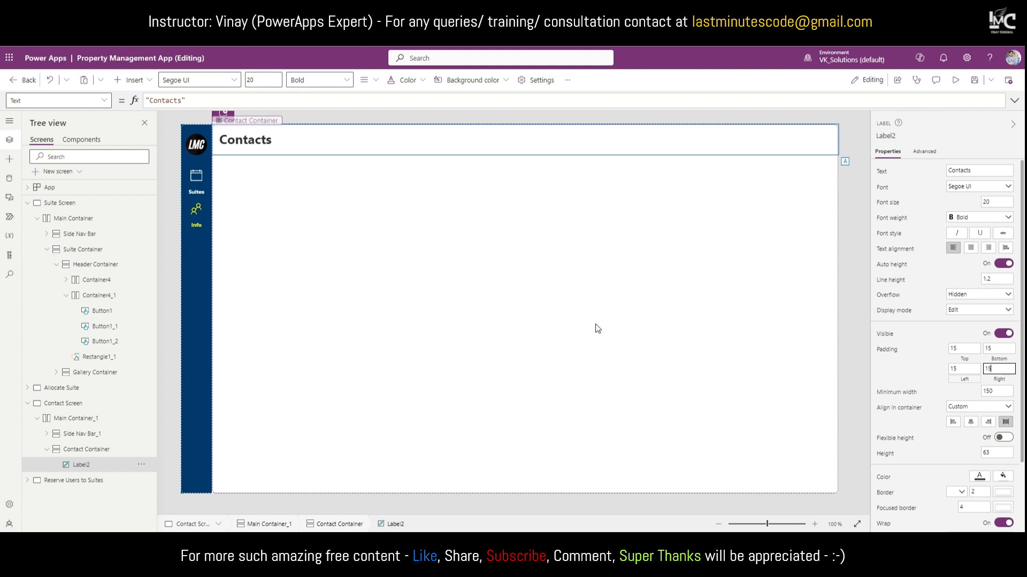
Step: Insert a horizontal container below the Contacts label inside the Contact Container
left_click(244, 150)
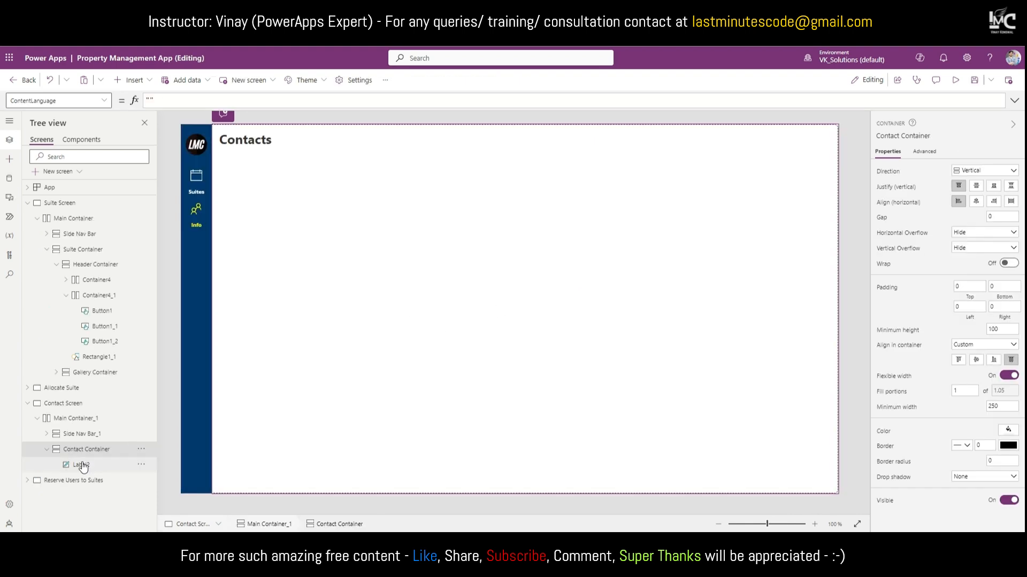
left_click(136, 81)
type("hor")
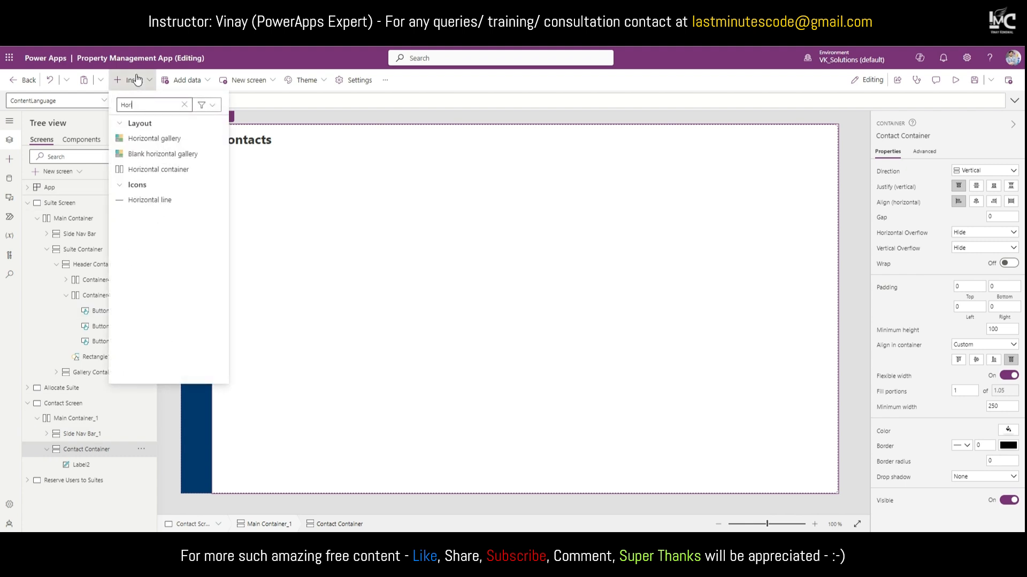
left_click(139, 175)
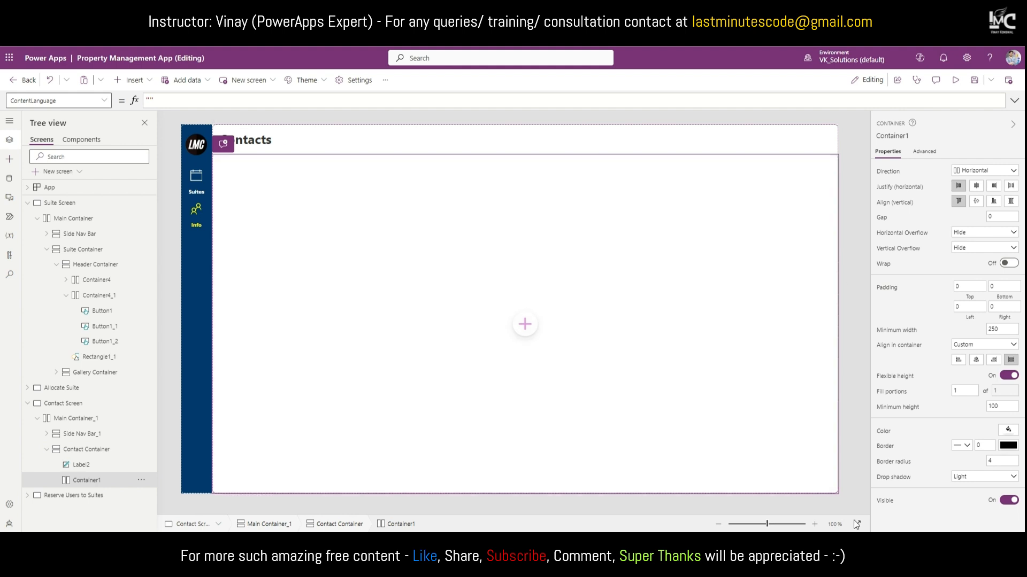
Step: Set the horizontal container's drop shadow to None and its border radius, minimum height and minimum width to 0
left_click(973, 480)
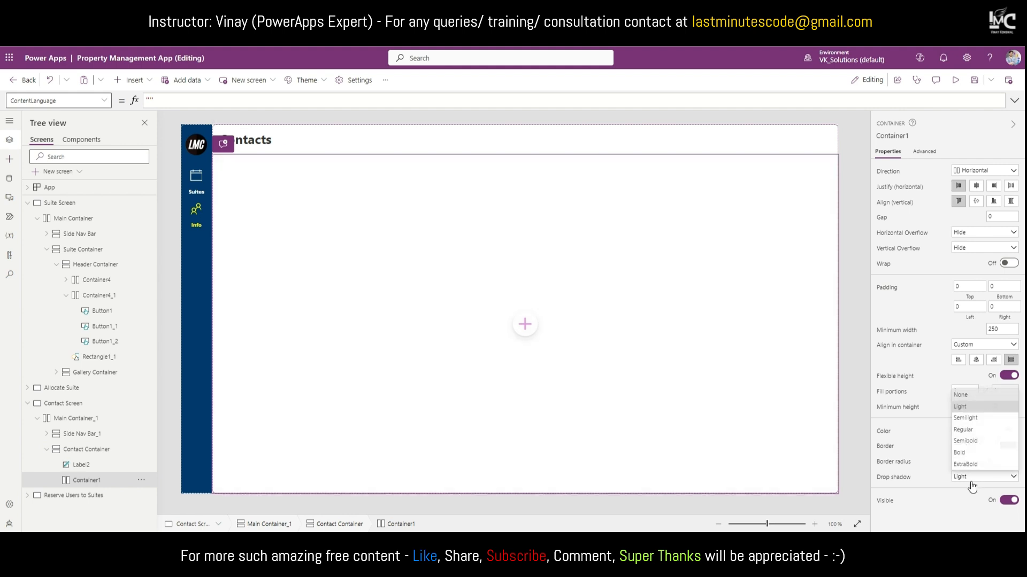
left_click(970, 396)
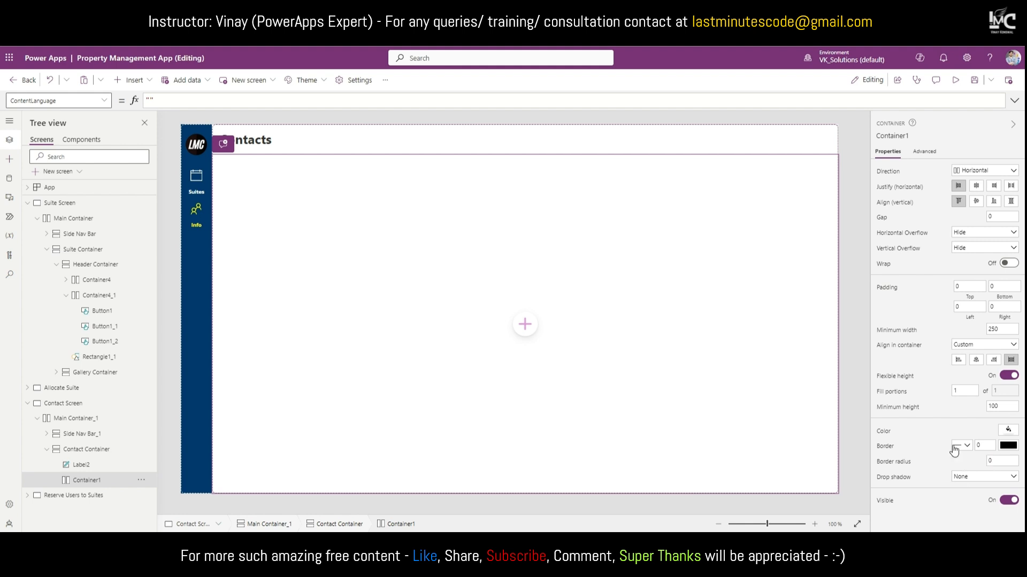
left_click(989, 408)
left_click(968, 417)
left_click_drag(1002, 330, 962, 330)
type("0")
left_click(948, 330)
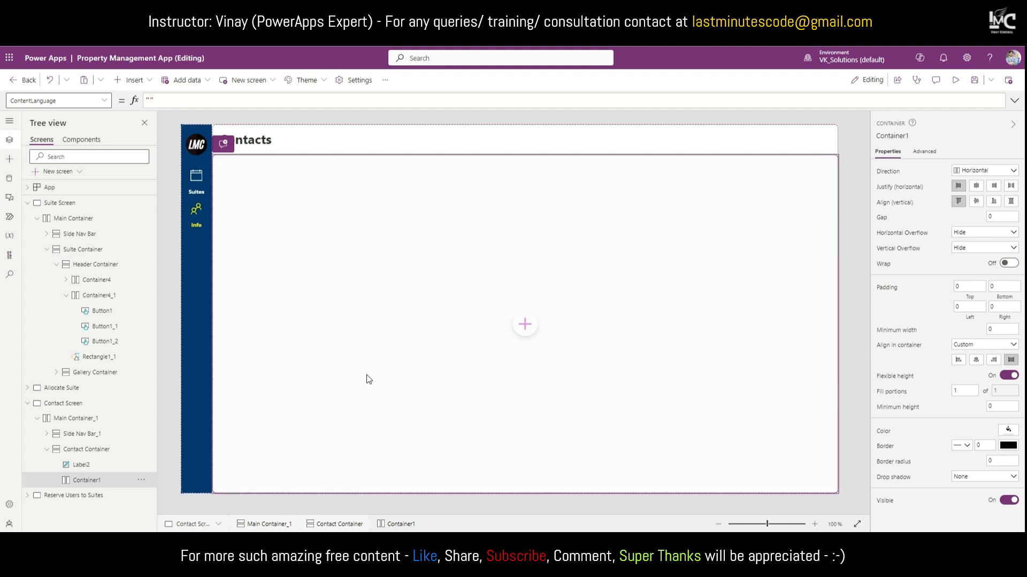
Step: Insert a vertical container inside the horizontal container on the Contact Screen
left_click(131, 80)
scroll(136, 282, "down", 1)
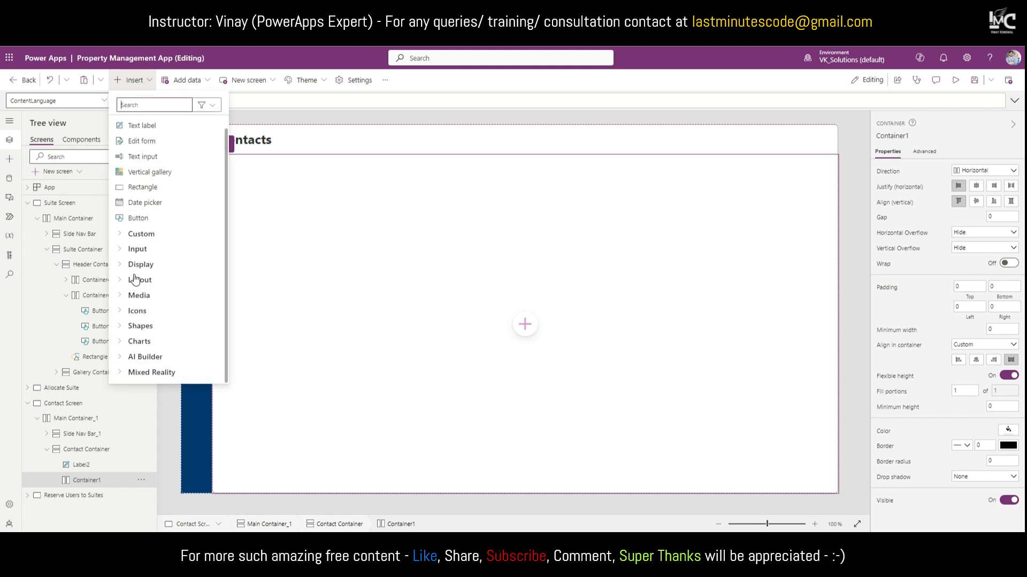
left_click(140, 279)
scroll(158, 324, "down", 3)
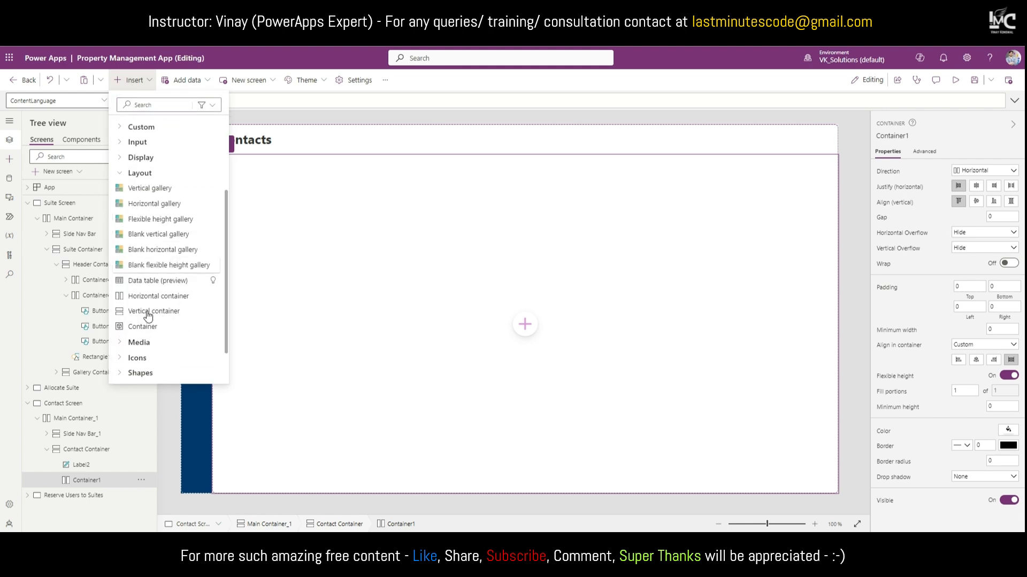
left_click(147, 314)
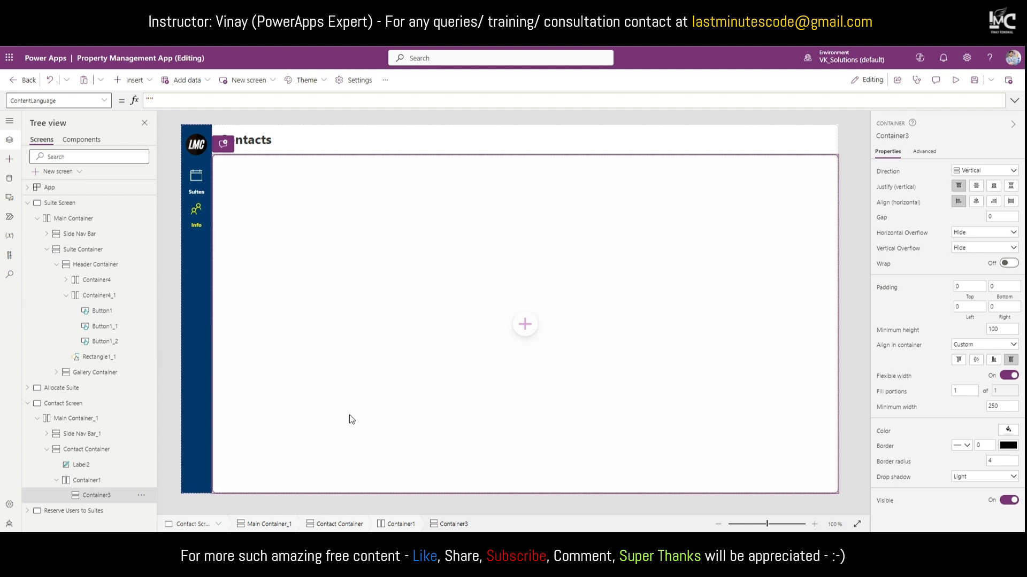
Step: Remove the vertical container's drop shadow and set its border radius to 0
left_click(981, 478)
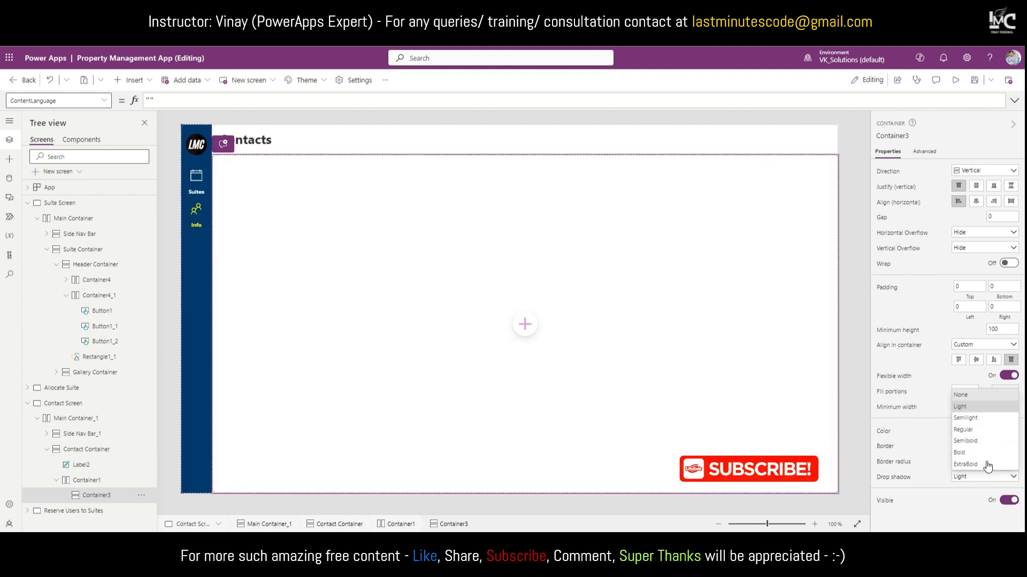
left_click(989, 400)
left_click_drag(1002, 463, 969, 463)
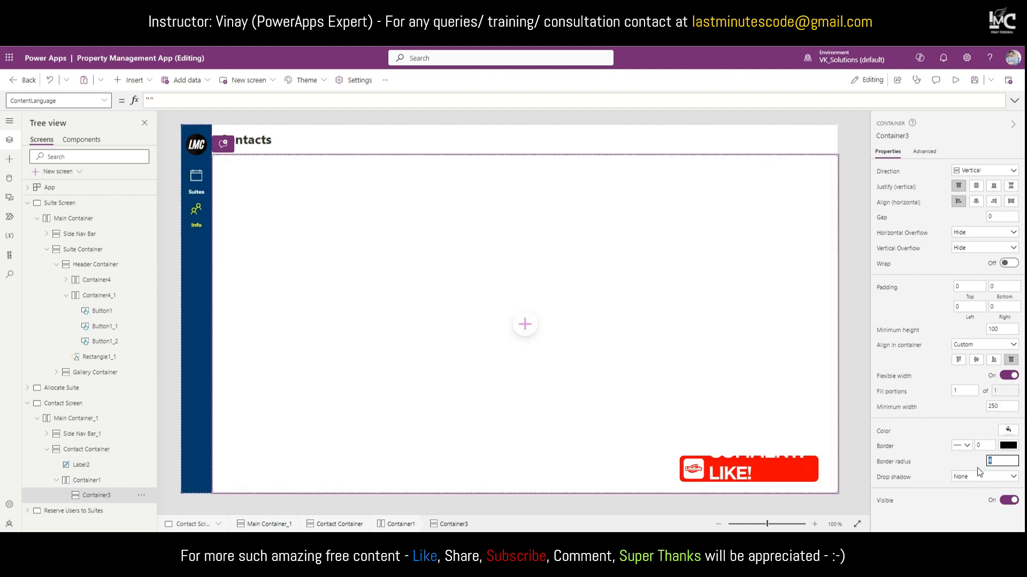
type("0")
left_click(971, 463)
Step: Set the vertical container's minimum width and minimum height to 0
double_click(993, 406)
type("0")
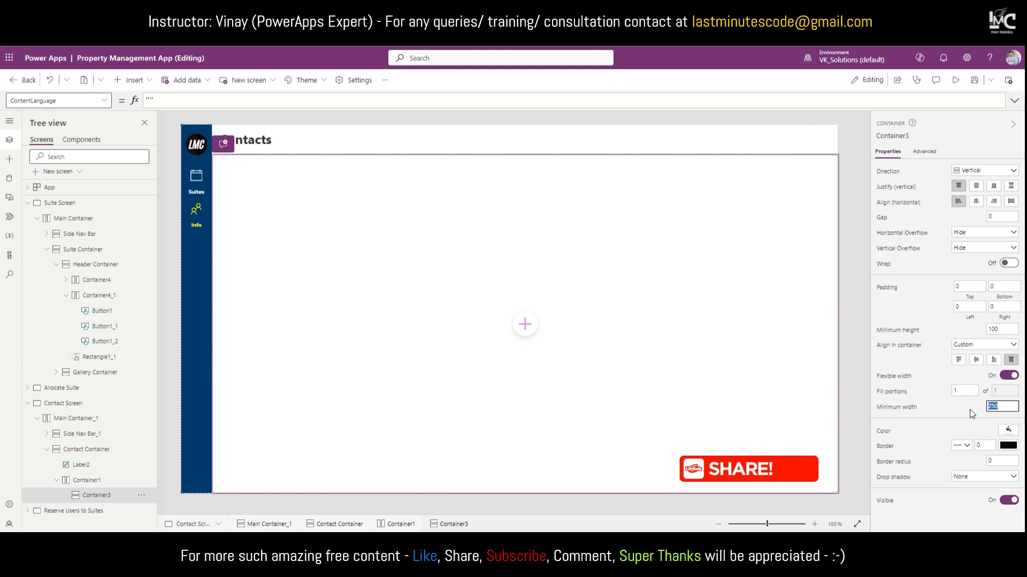
left_click(973, 412)
double_click(1000, 329)
type("0")
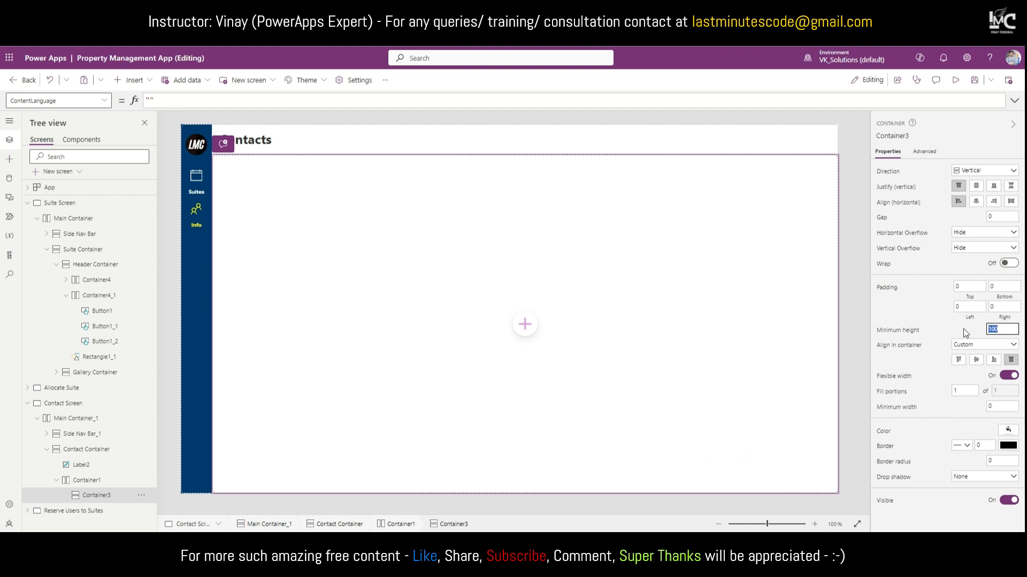
left_click(967, 334)
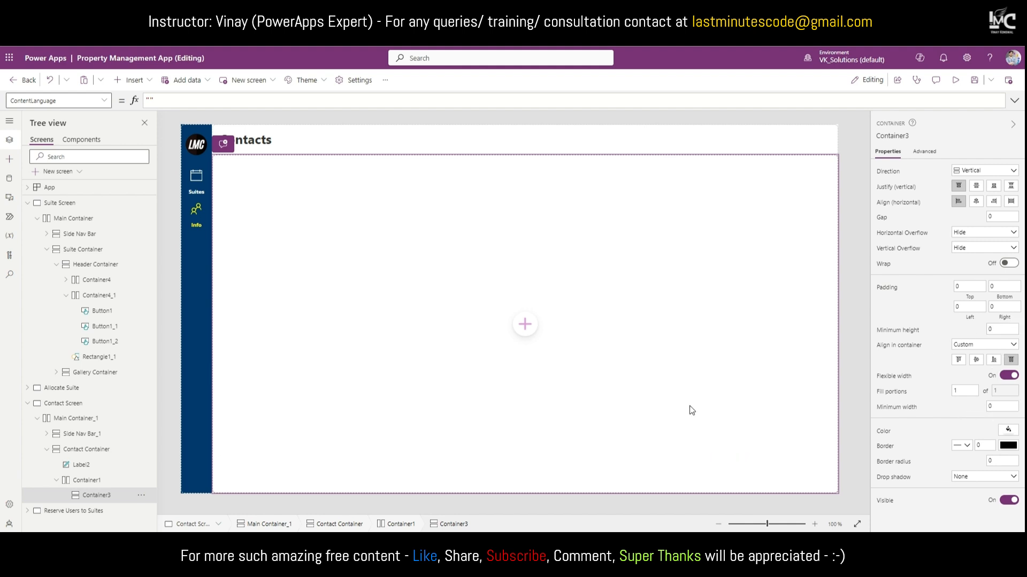
Step: Duplicate the vertical Container3 inside Container1 and set the original's fill portions to 0.5
left_click(92, 483)
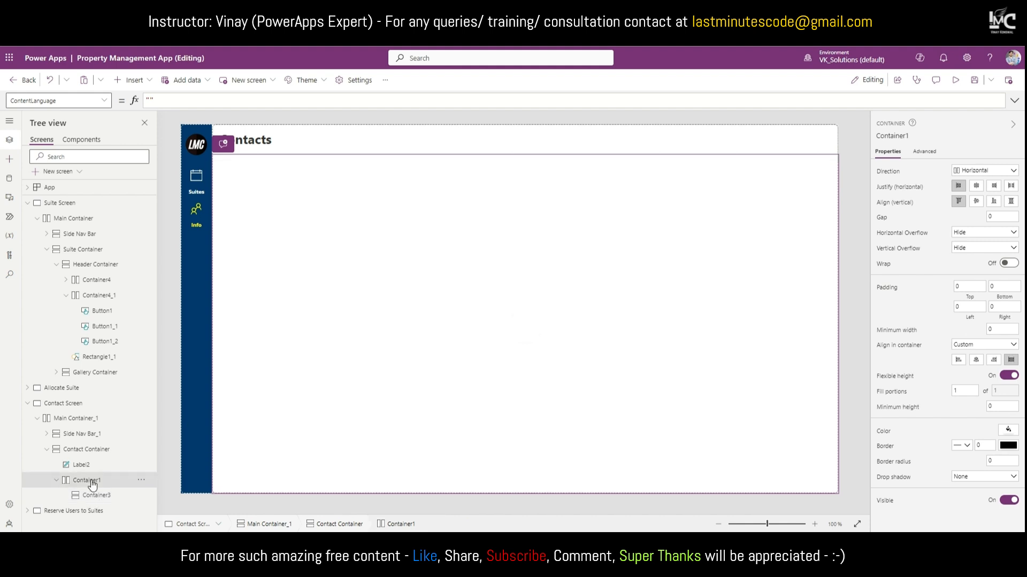
key("ctrl+v")
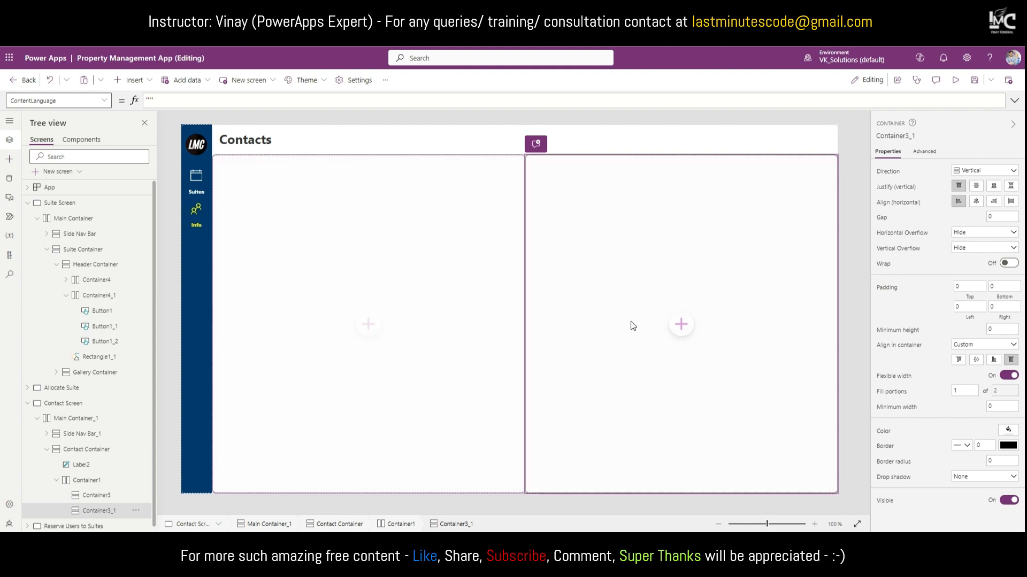
left_click(428, 407)
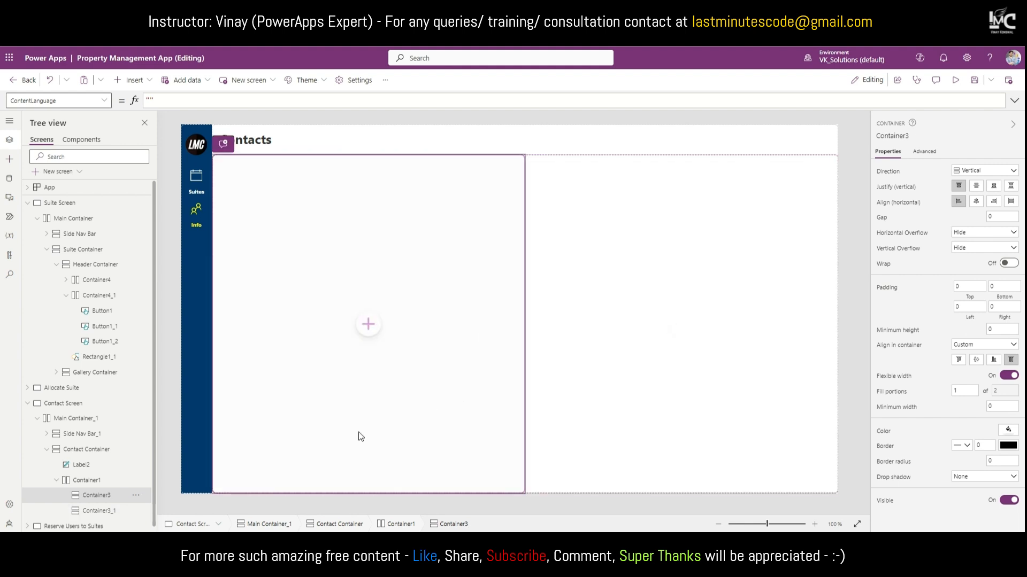
left_click(970, 394)
type("0.5")
left_click(935, 394)
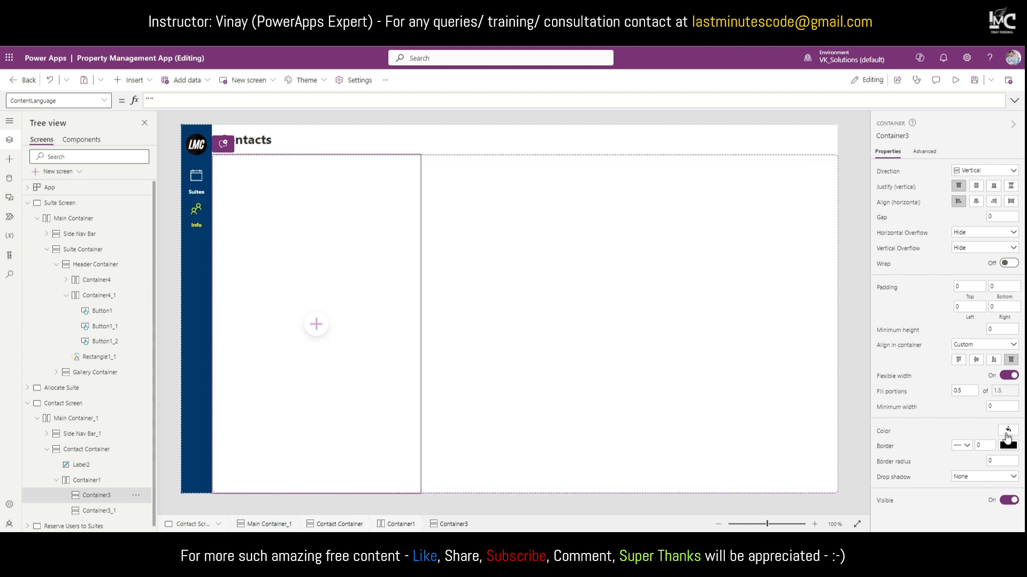
Step: Fill Container3 on the Contact Screen with a custom light grey
left_click(1007, 434)
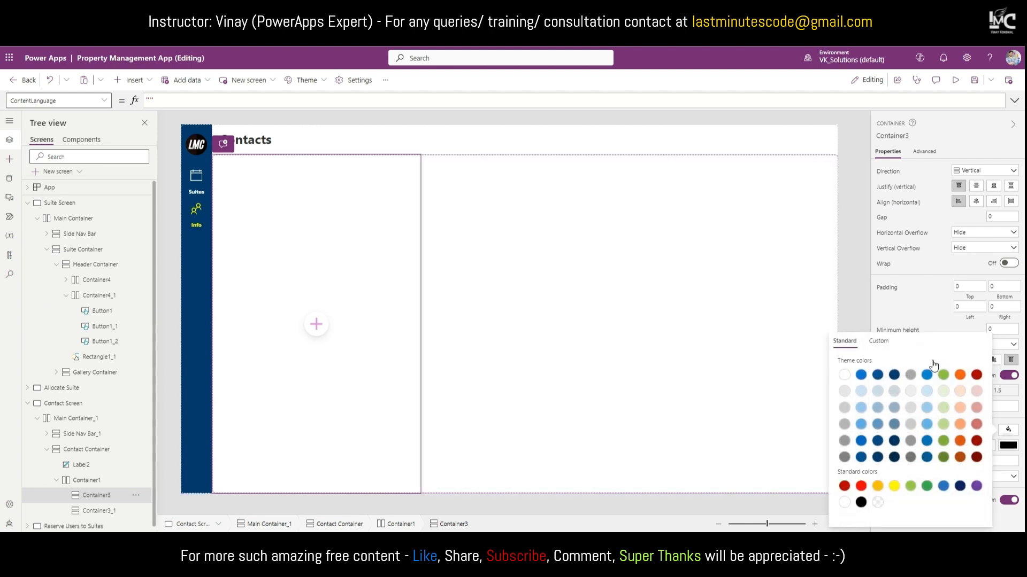
left_click(910, 425)
left_click(878, 342)
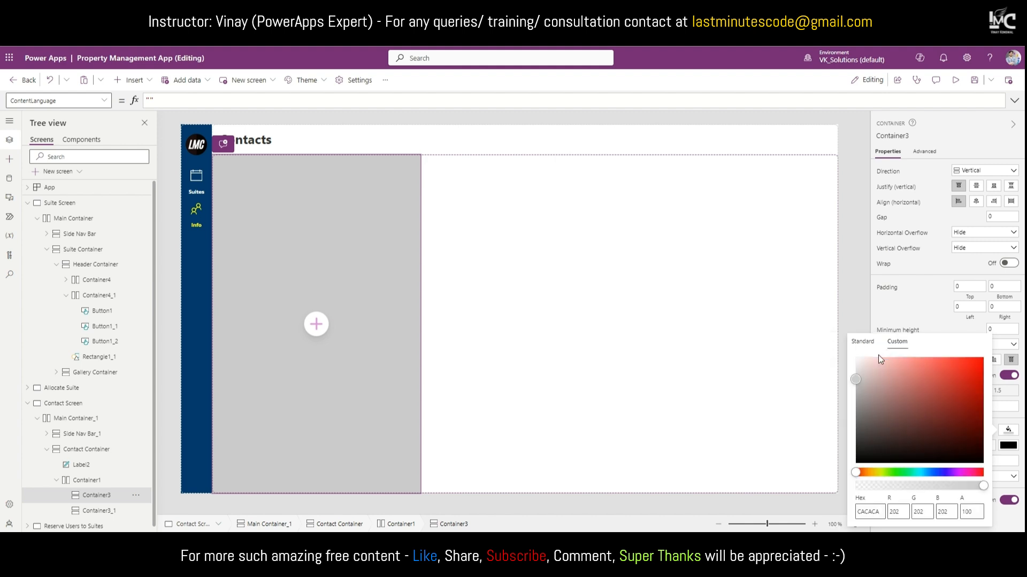
left_click_drag(858, 384, 842, 367)
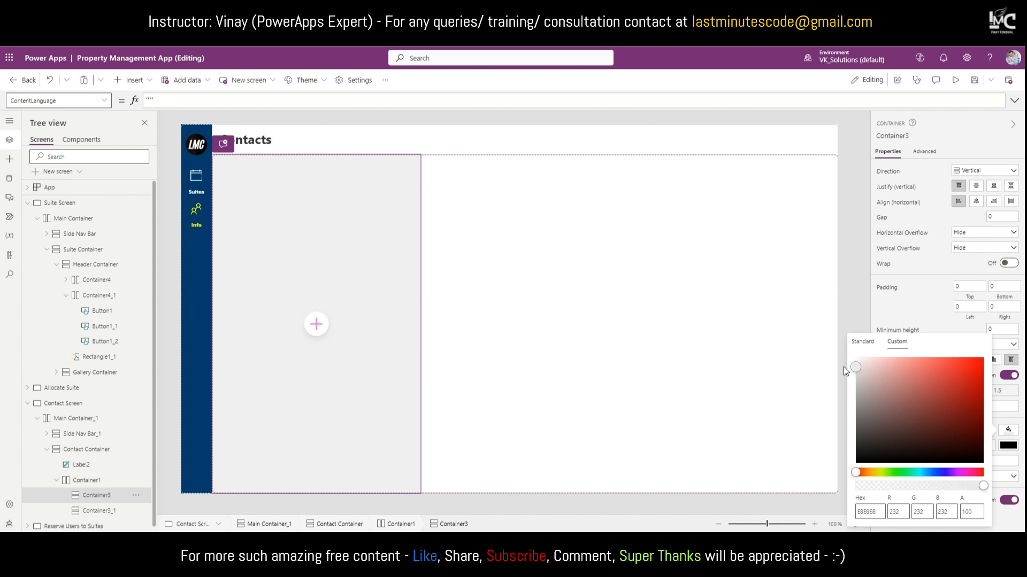
left_click(843, 266)
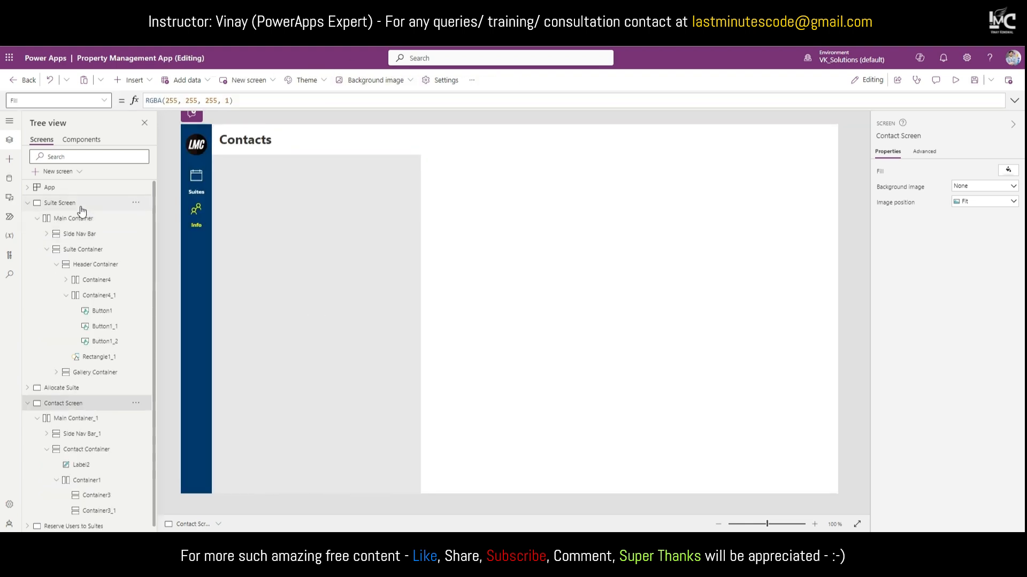
Step: Copy the search box container, Container5, from the Suite Screen header into Container3 on the Contact Screen
left_click(80, 206)
left_click(742, 150)
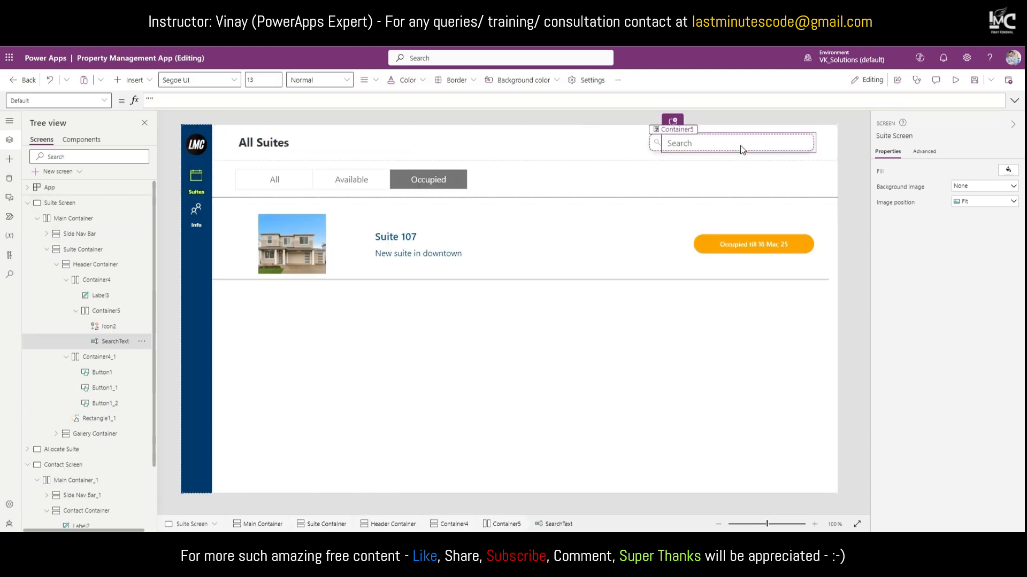
left_click(102, 312)
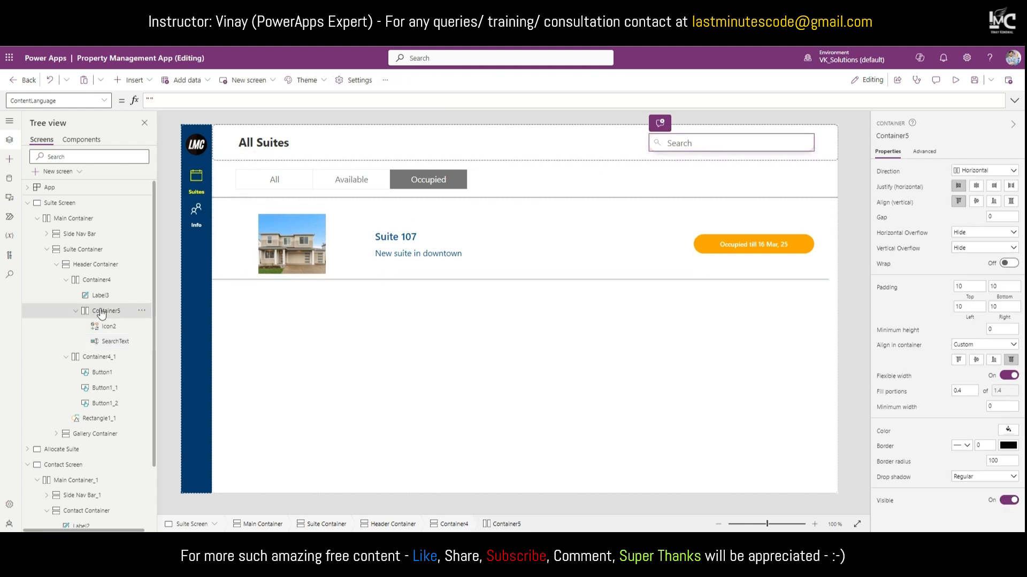
left_click(28, 203)
left_click(61, 250)
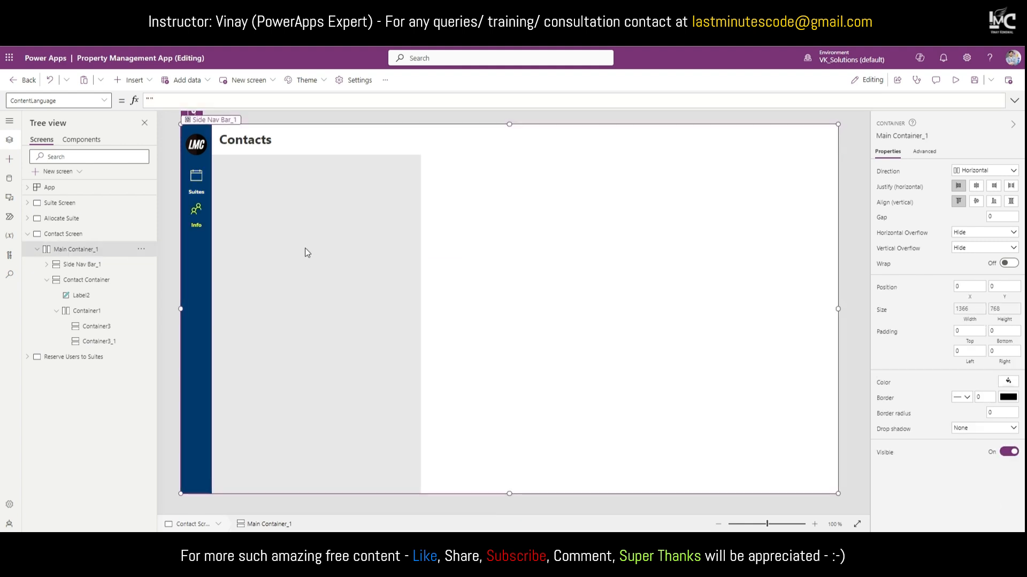
left_click(305, 248)
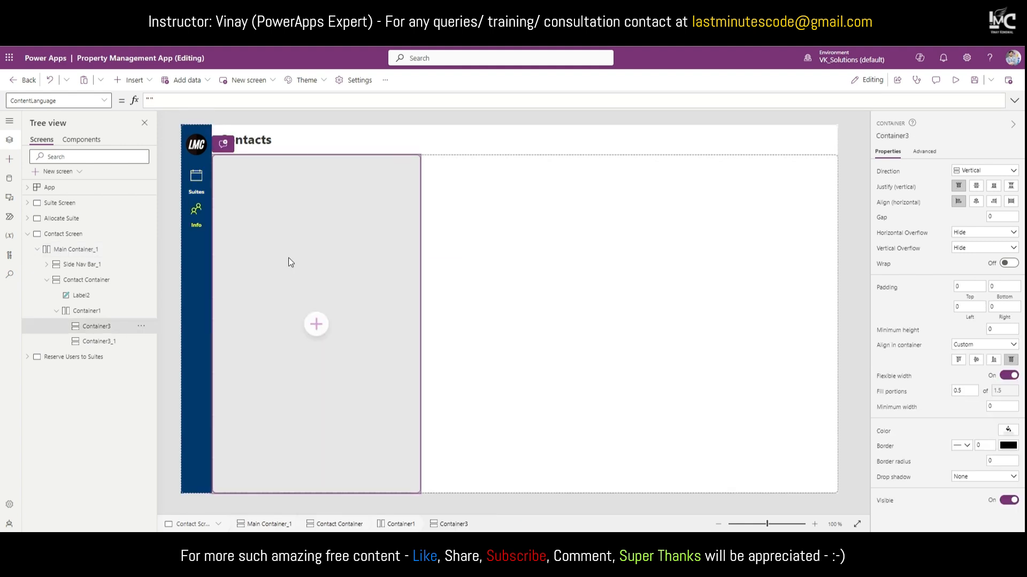
key("ctrl+v")
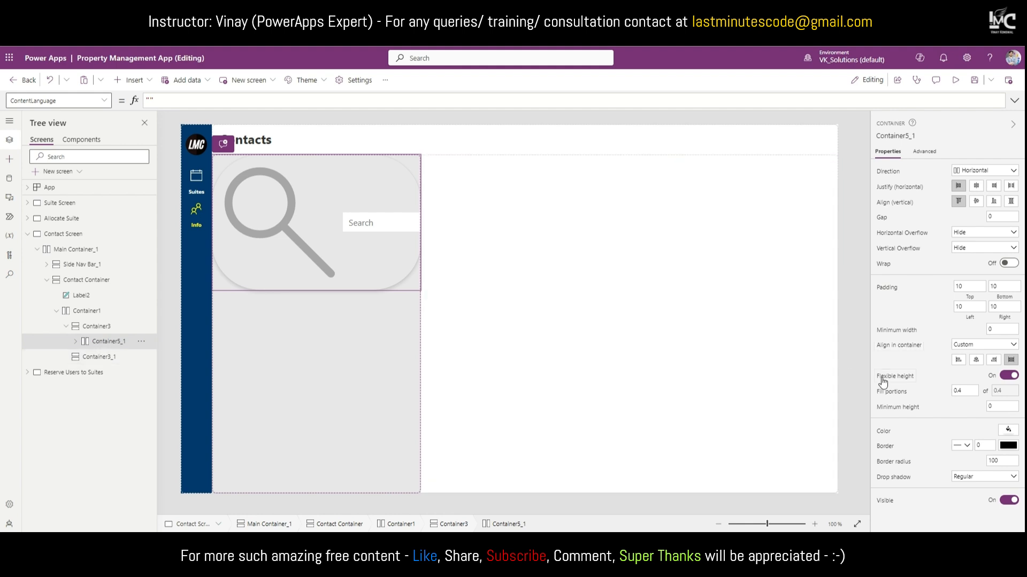
Step: Turn off flexible height for the pasted search container and set its height to 50
left_click(1008, 376)
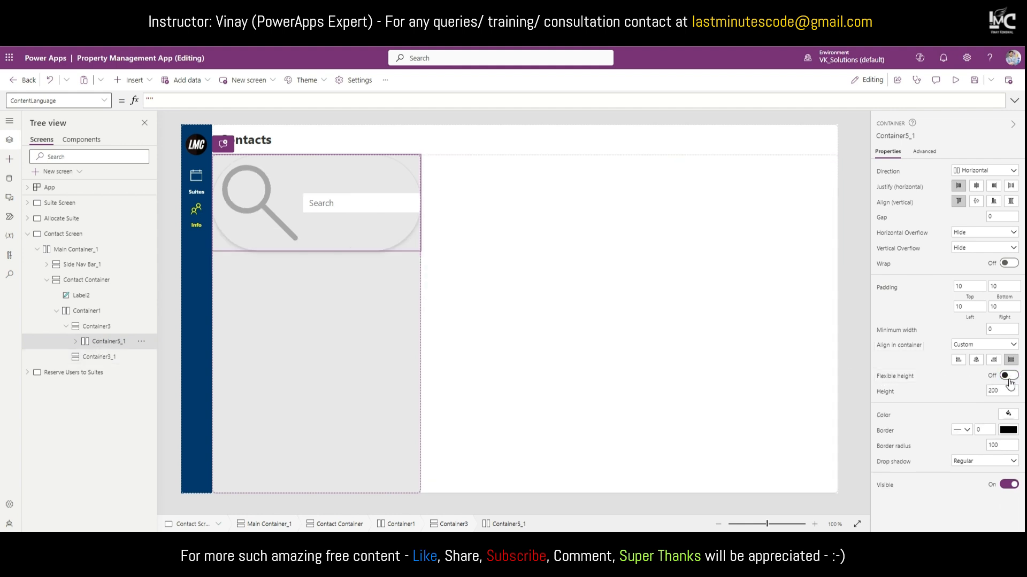
left_click_drag(1000, 391, 980, 389)
type("50")
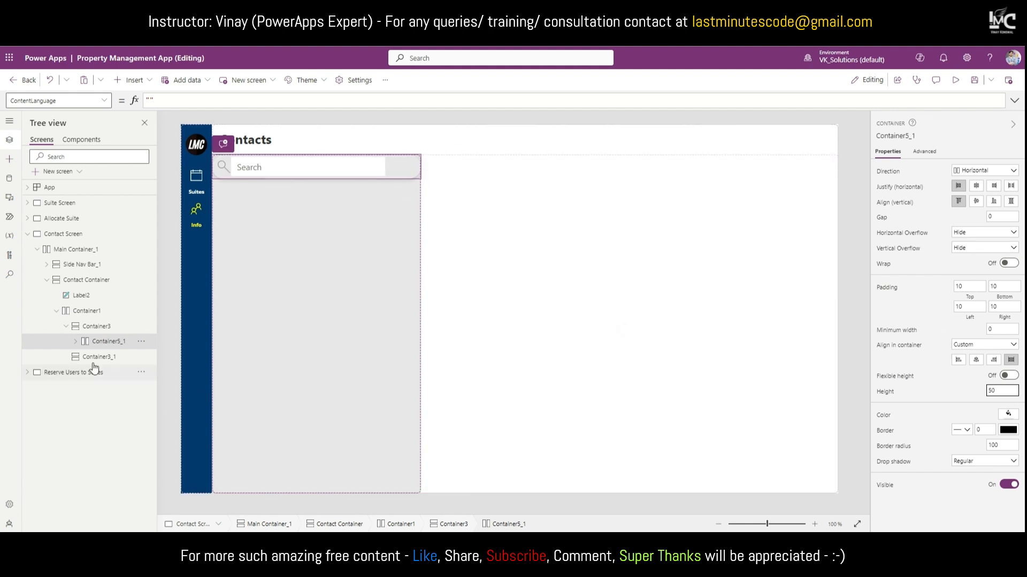
Step: Set Container3's left, right, top and bottom padding to 20
left_click(96, 327)
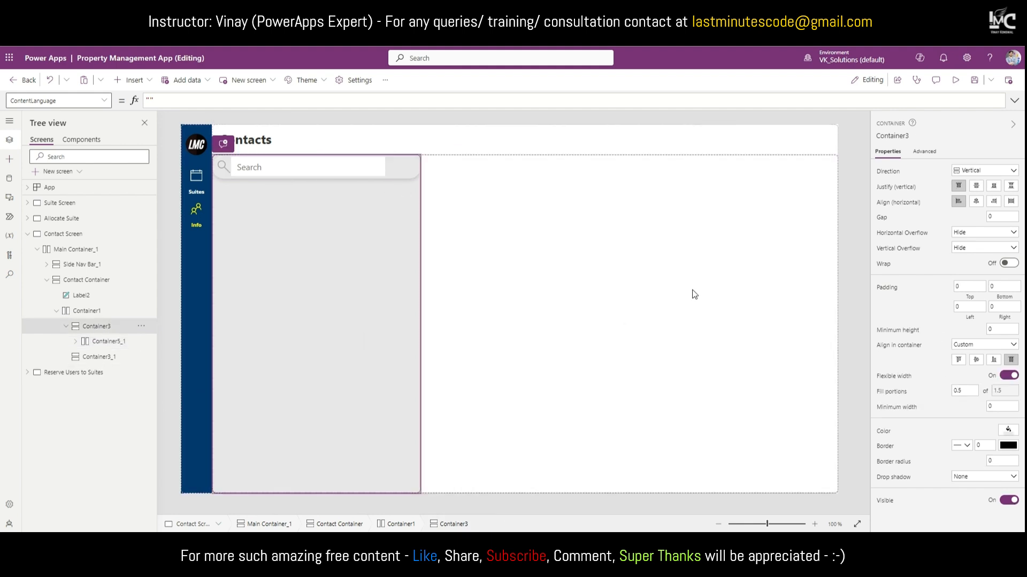
left_click(980, 312)
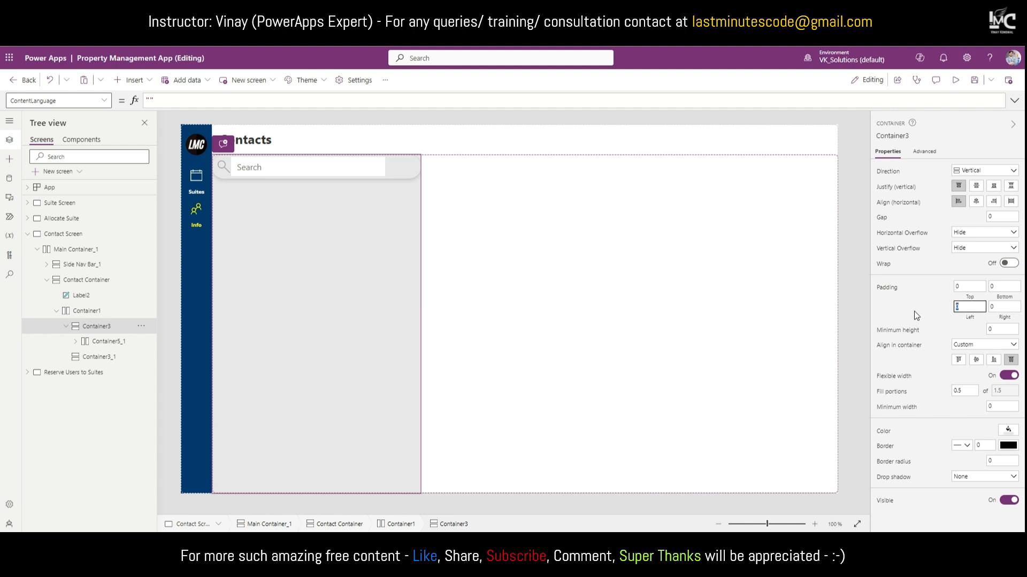
type("20")
key("Tab")
type("2")
left_click(966, 287)
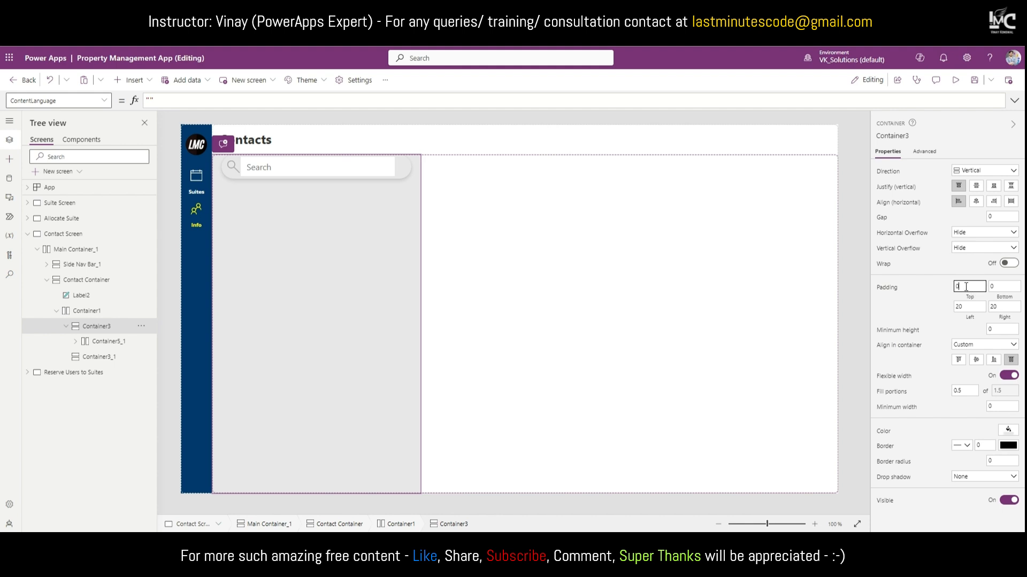
type("20")
key("Tab")
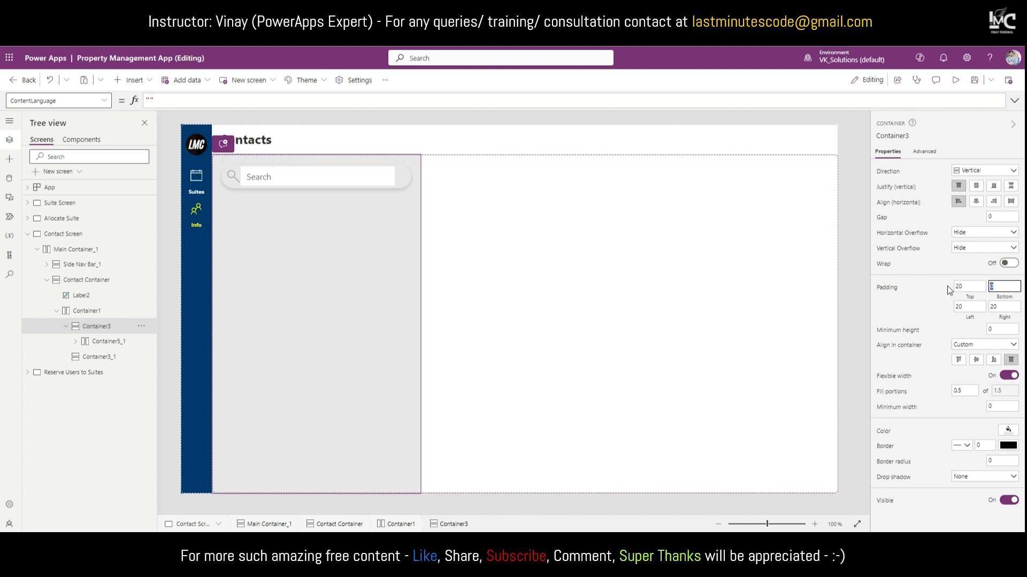
type("20")
Step: Set the fill color of the search container, Container5_1, to white
left_click(105, 342)
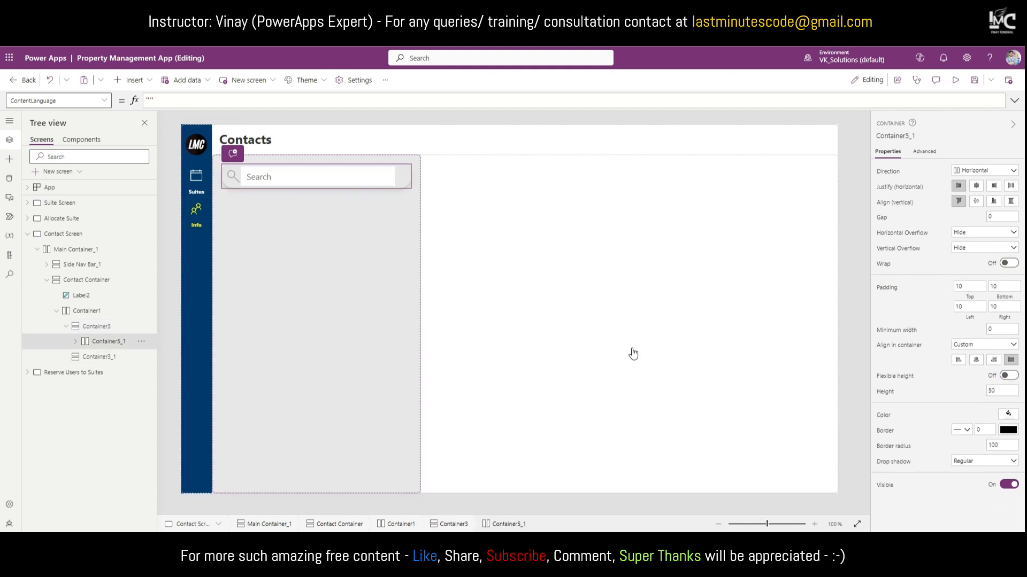
left_click(1008, 415)
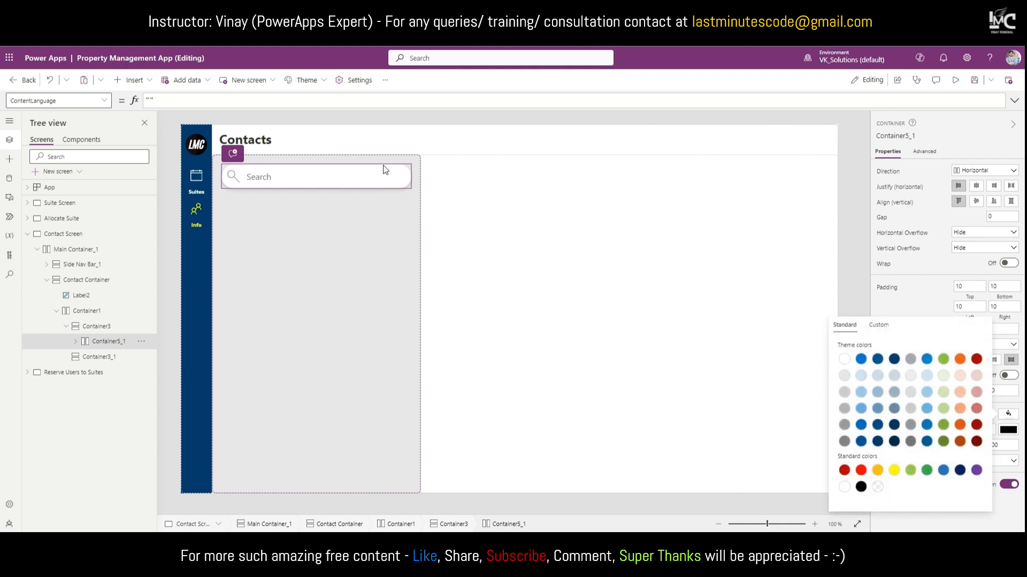
left_click(858, 176)
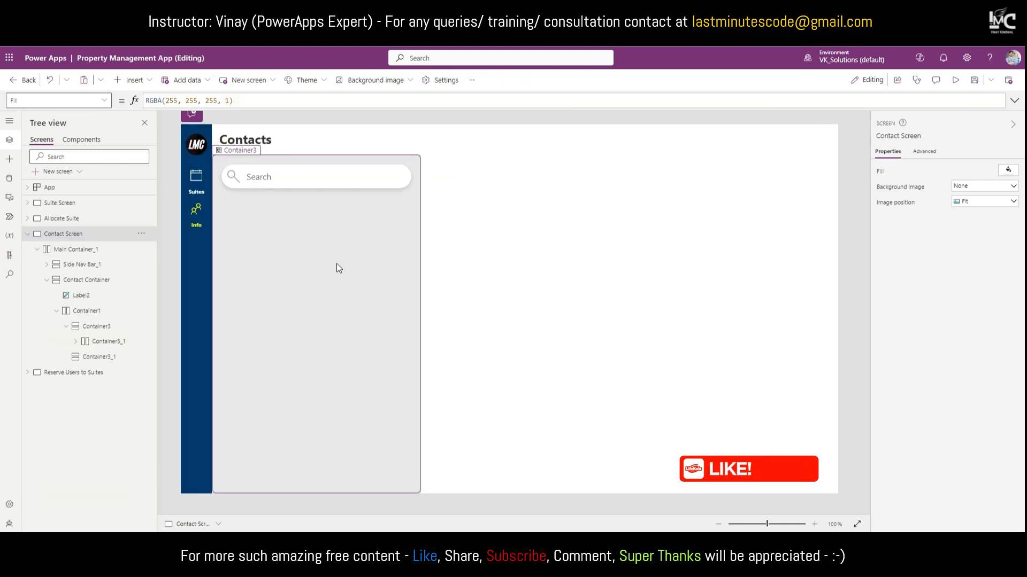
Step: Insert a vertical gallery below the search box in Container3 and change its layout to Blank
left_click(336, 264)
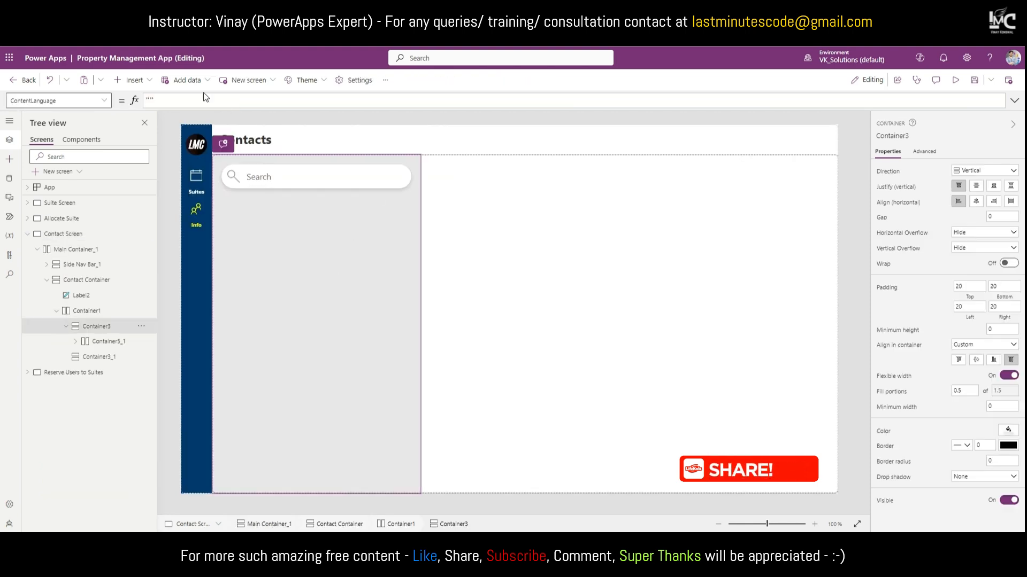
left_click(134, 80)
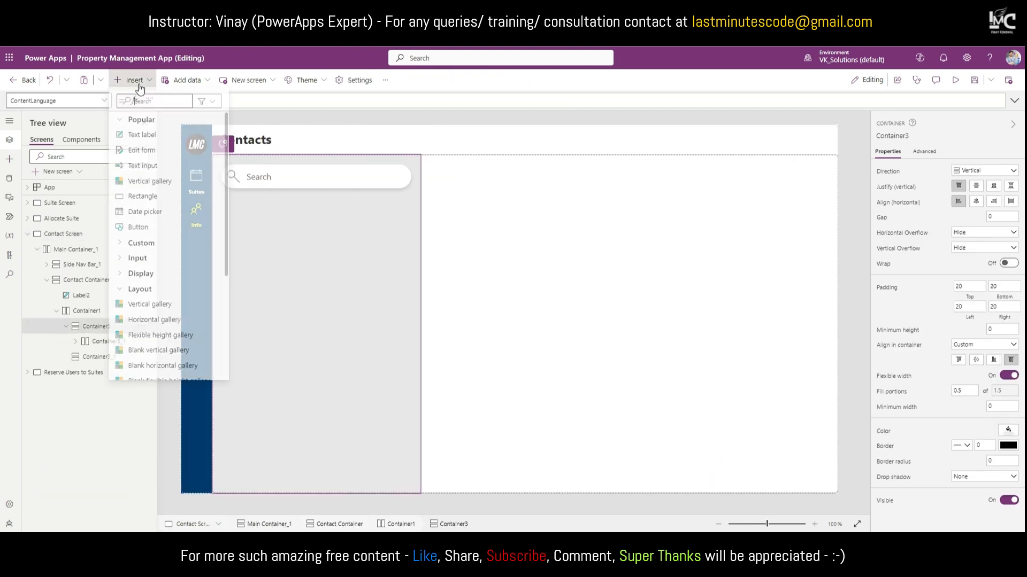
left_click(139, 187)
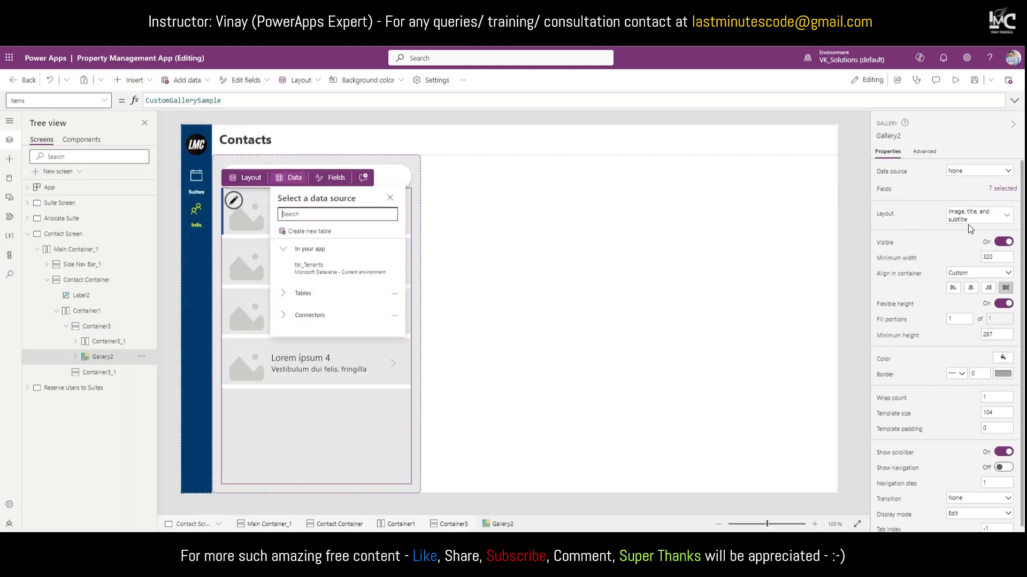
left_click(974, 225)
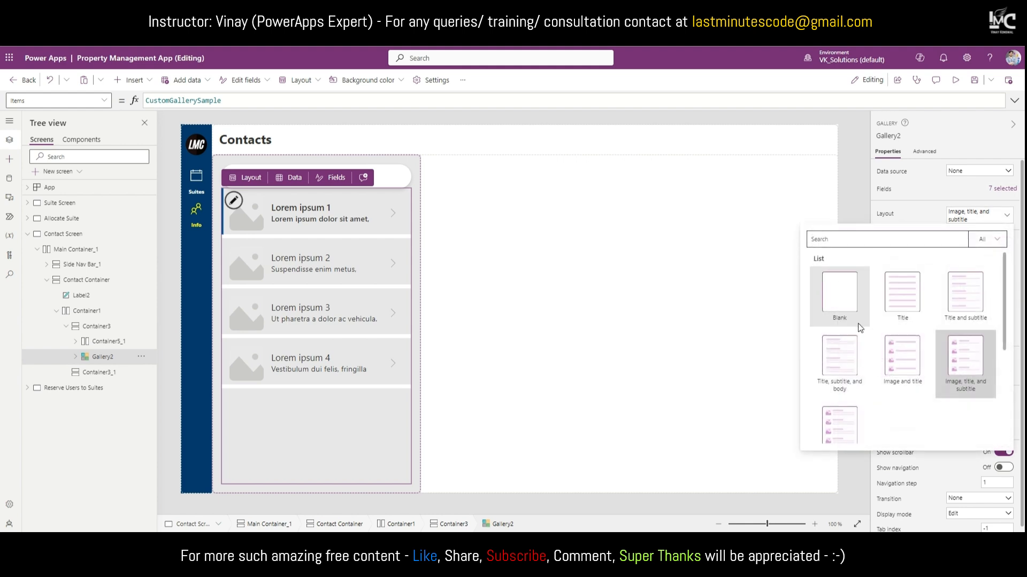
left_click(847, 307)
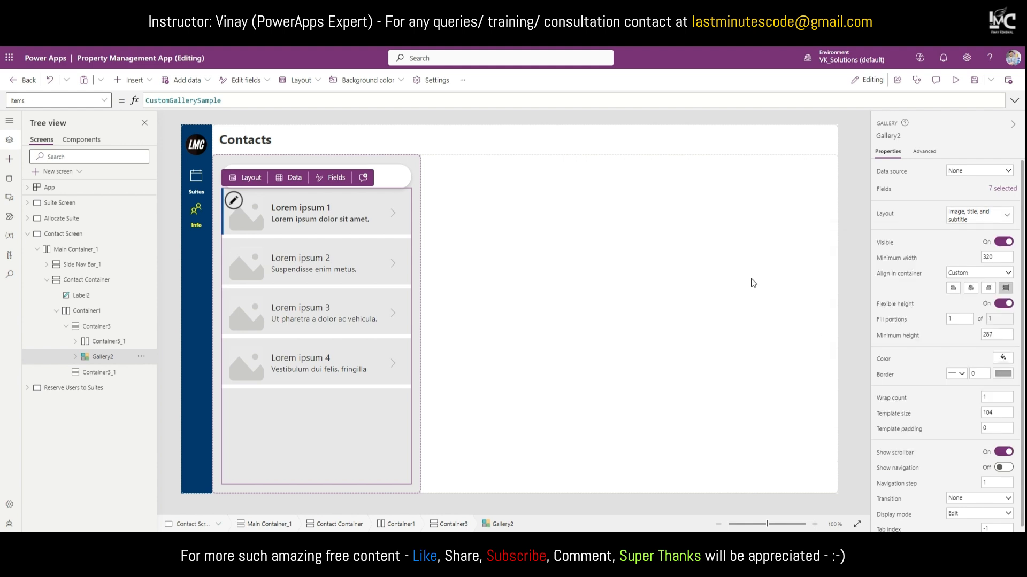
Step: Stretch the blank gallery across Container3's width, with its minimum width and minimum height at 0
left_click(1010, 300)
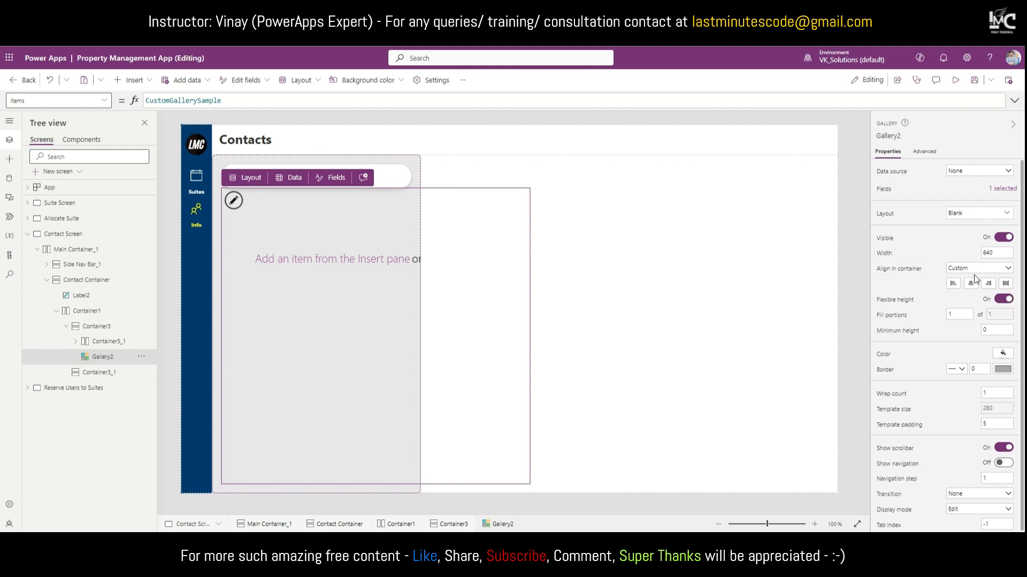
left_click(1010, 285)
left_click(983, 254)
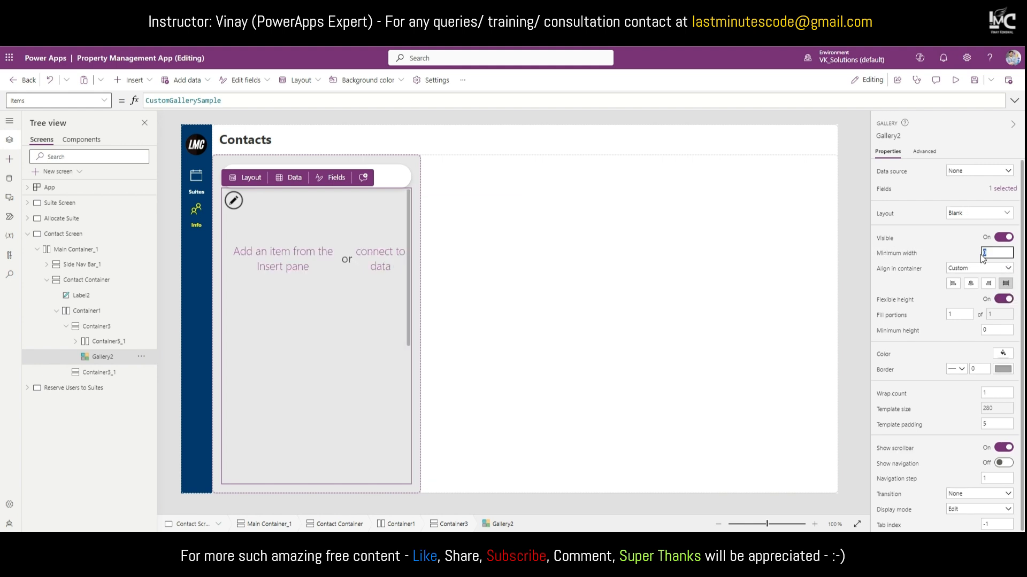
left_click(983, 332)
Step: Set Container3's gap to 20 to separate the search box from the gallery
left_click(415, 211)
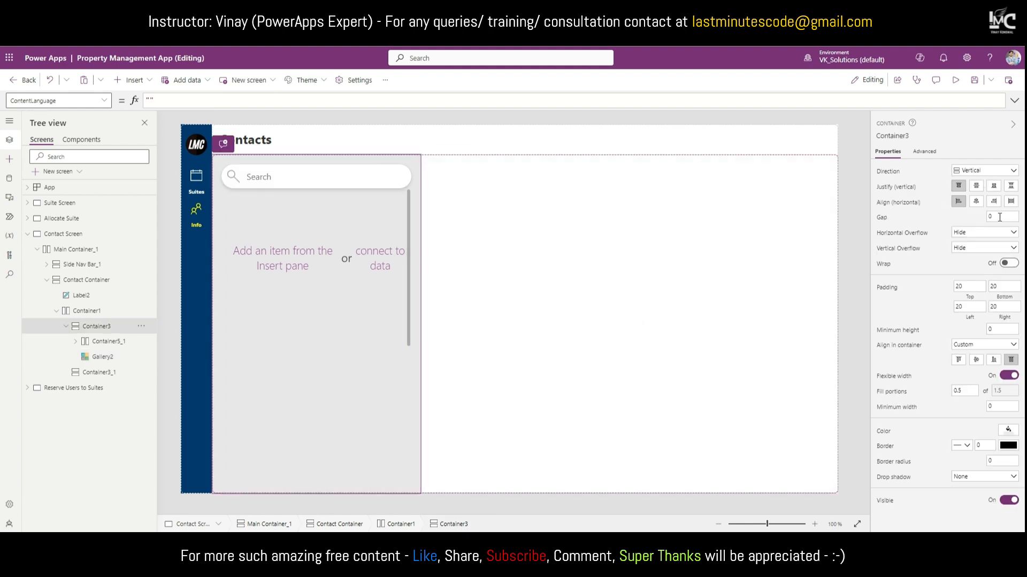
left_click(999, 217)
type("20")
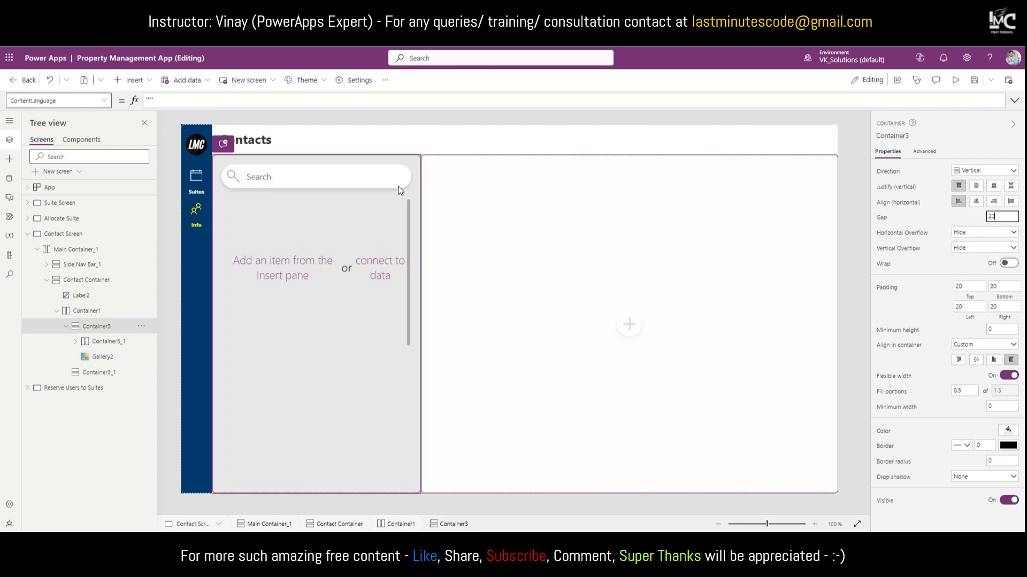
Step: Connect the blank gallery to the tbl_Tenants data source
left_click(358, 348)
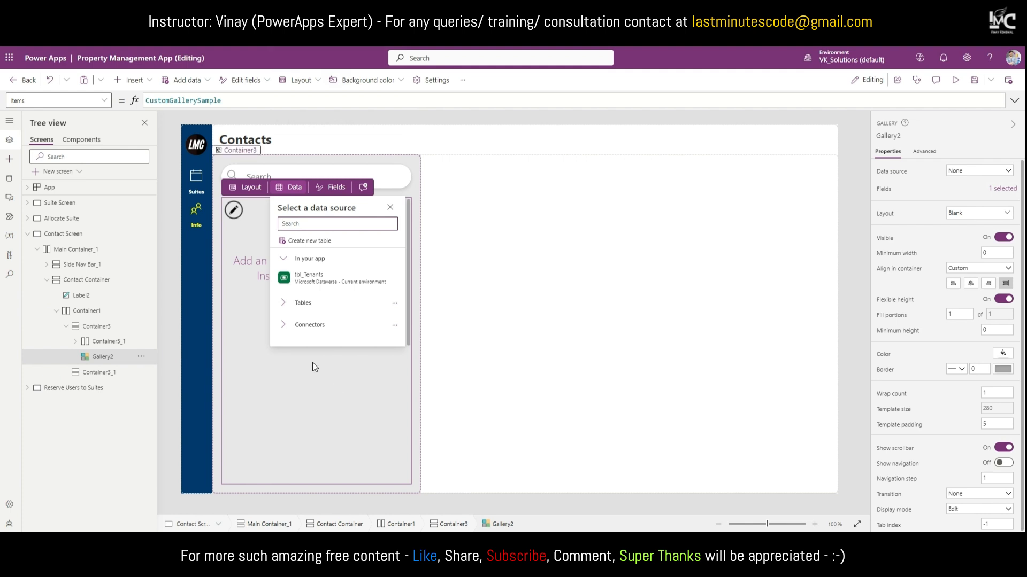
mouse_move(298, 282)
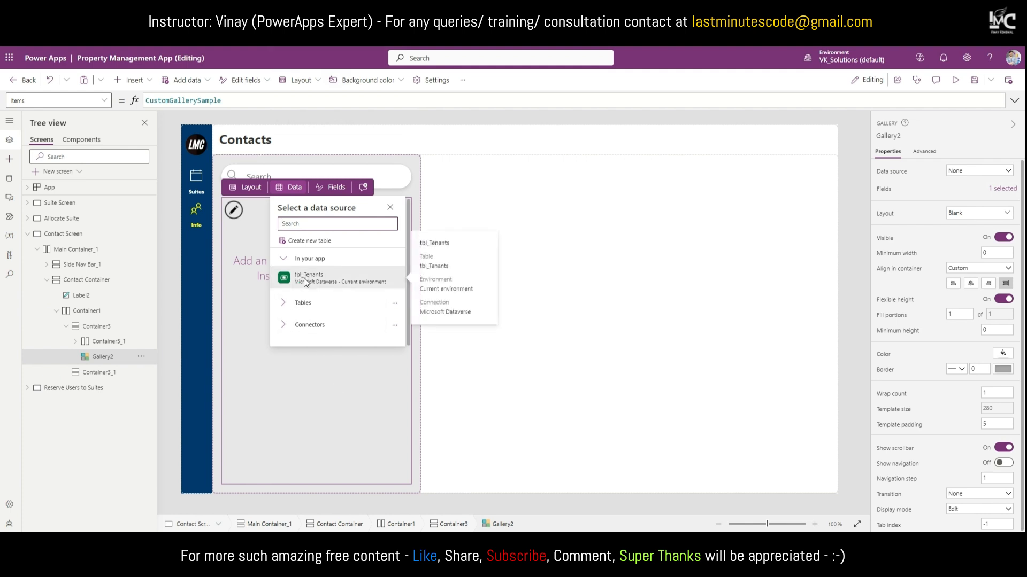
left_click(306, 282)
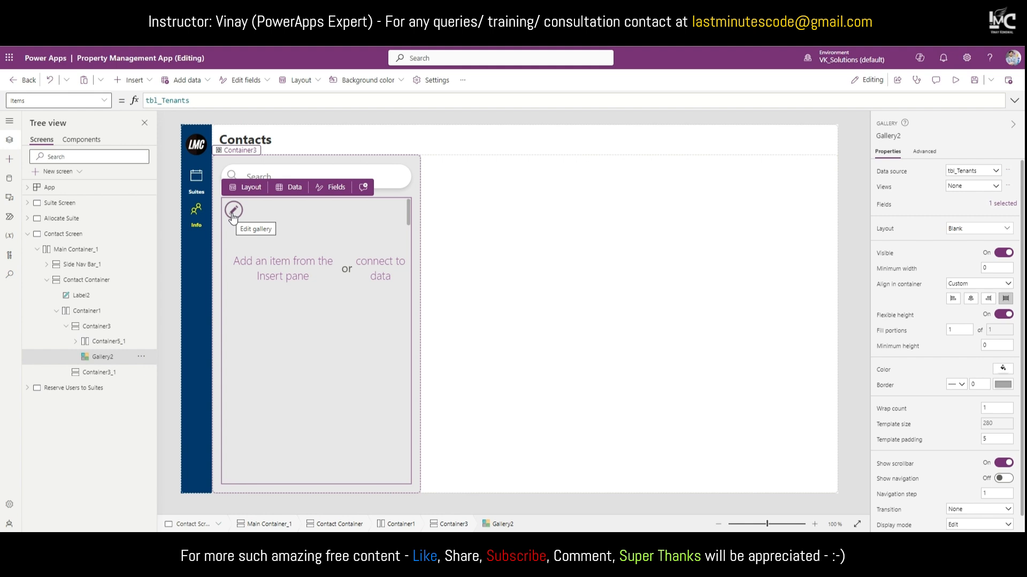
Step: Insert a text label into the gallery's template and place it near the upper-left corner at X 5, Y 15
left_click(133, 80)
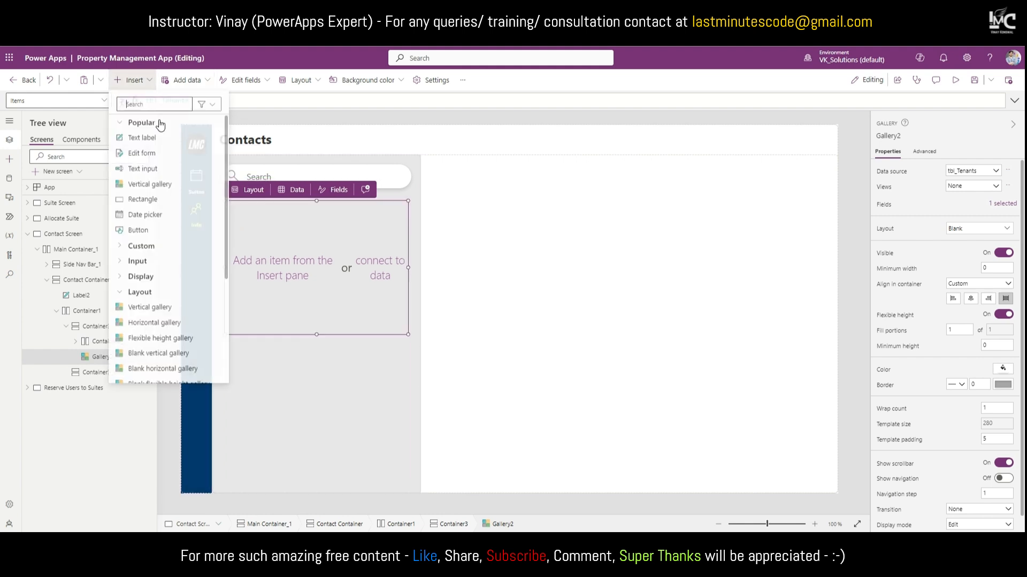
left_click(142, 138)
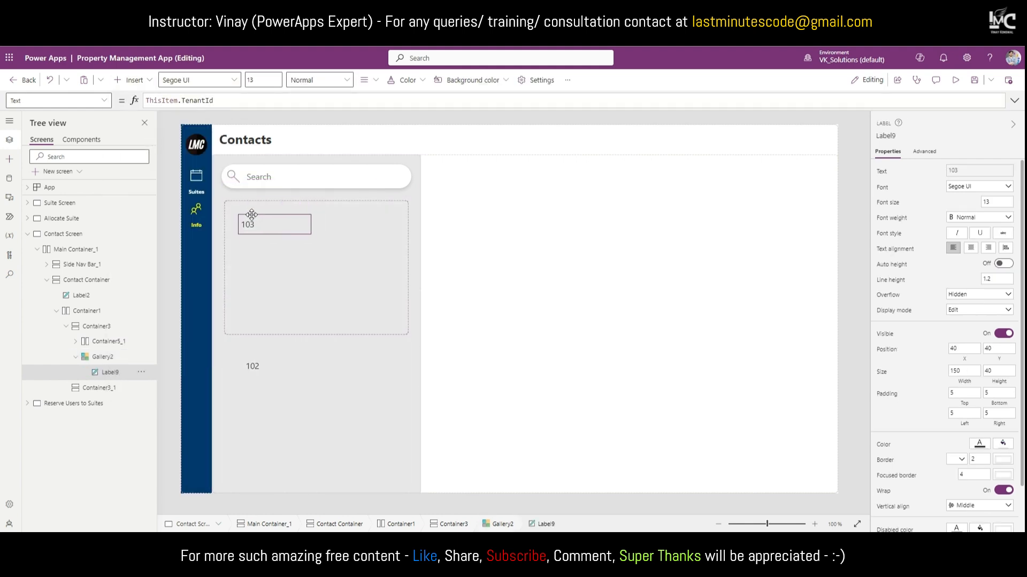
left_click_drag(252, 215, 240, 208)
Step: Bind the gallery label's text to ThisItem.FULLNAME, then widen it to 221 and move it to X 15, Y 75
double_click(203, 100)
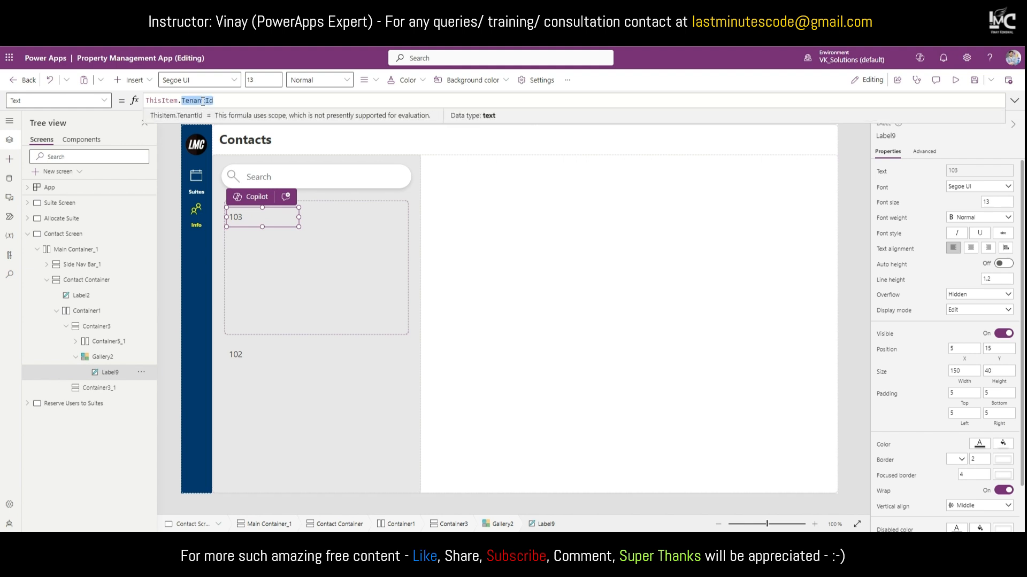
key("BackSpace")
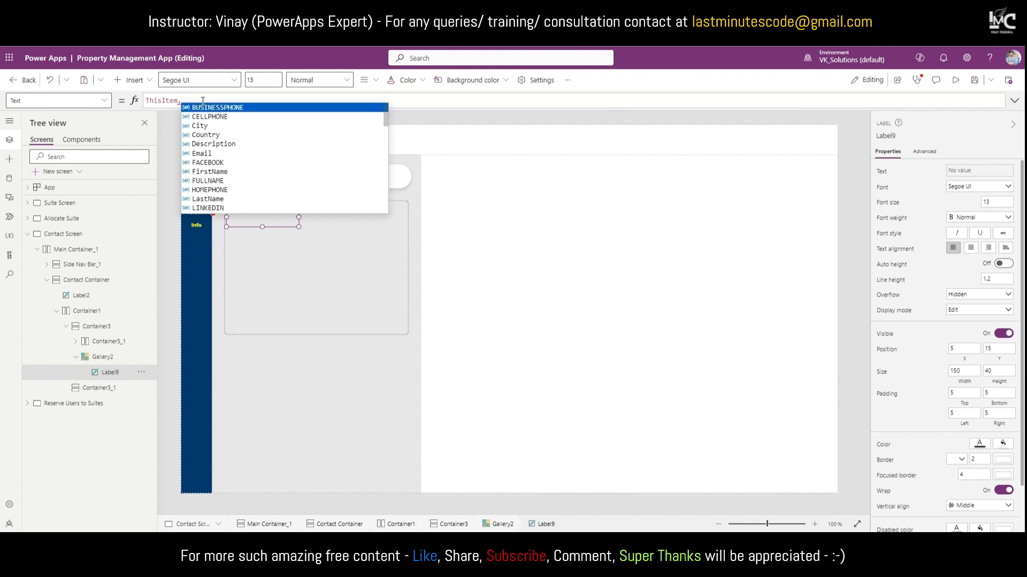
key("Down")
key("Down")
key("Down")
key("Down")
key("Down")
key("Down")
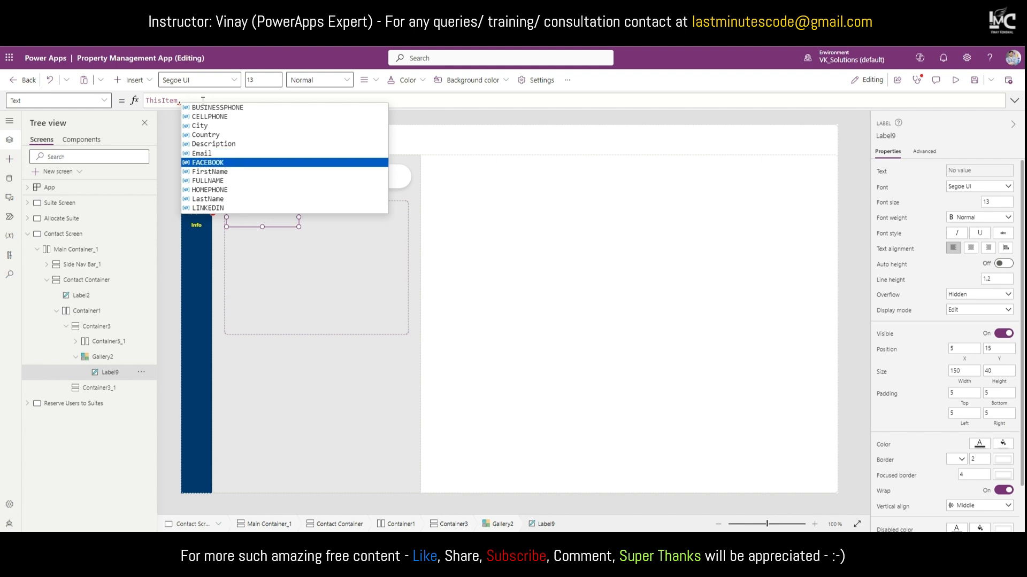
key("Down")
key("Down")
key("Return")
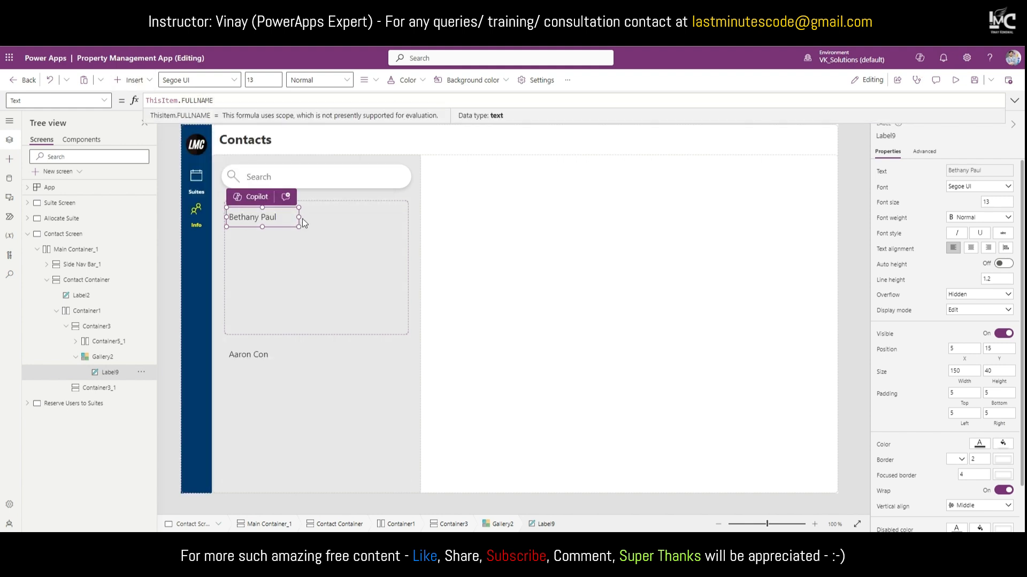
left_click_drag(298, 218, 332, 217)
left_click_drag(257, 206, 262, 247)
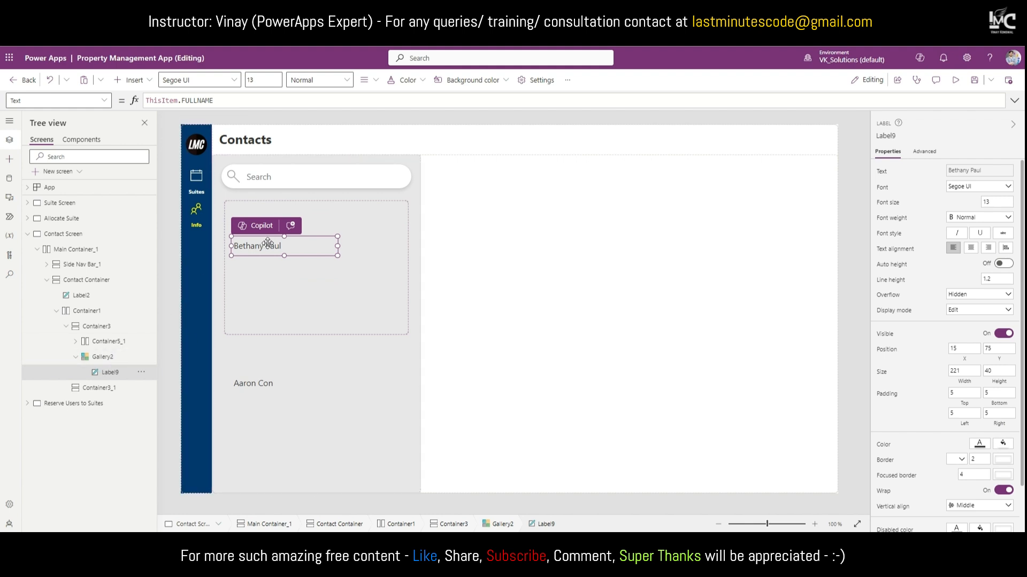
Step: Delete the text label and insert a vertical container into the tenant gallery's template instead
key("Delete")
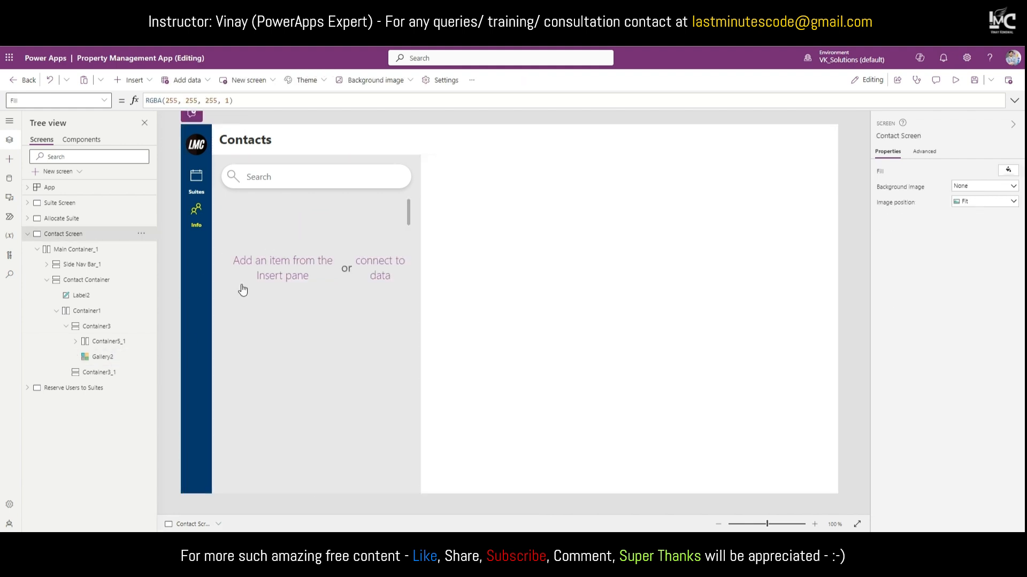
left_click(105, 359)
left_click(133, 80)
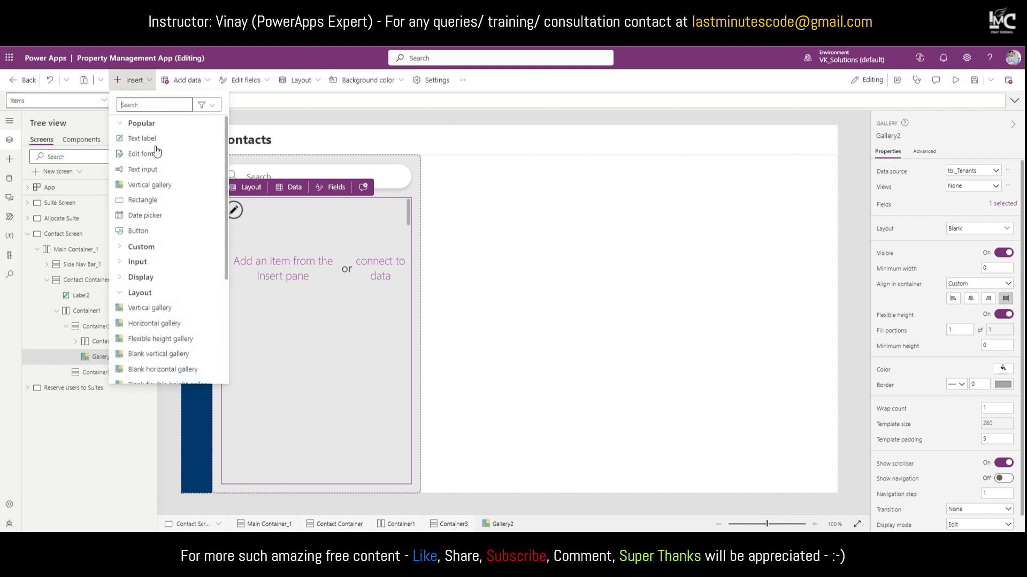
left_click(327, 262)
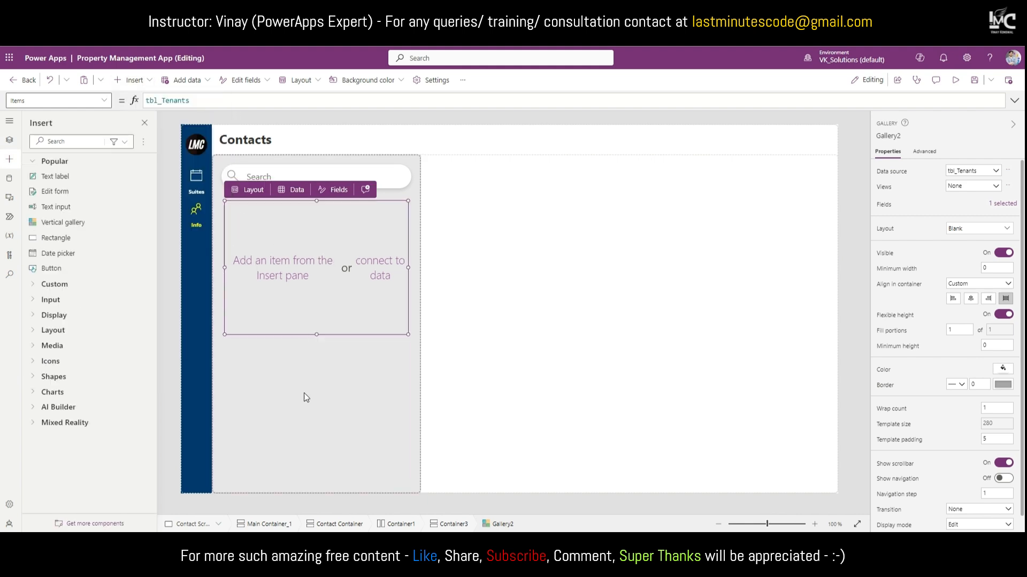
left_click(306, 397)
left_click(238, 214)
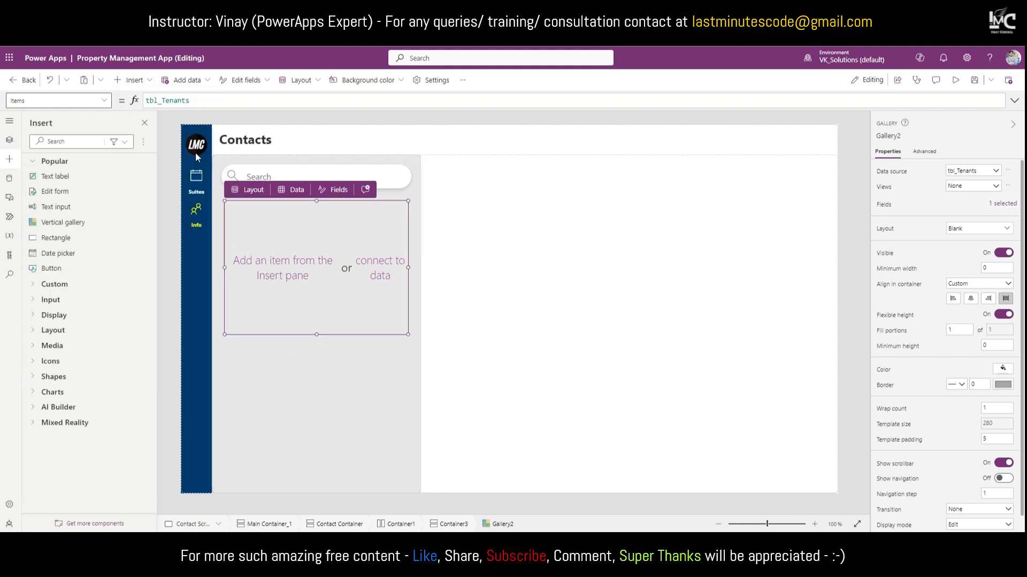
left_click(134, 80)
scroll(140, 324, "down", 3)
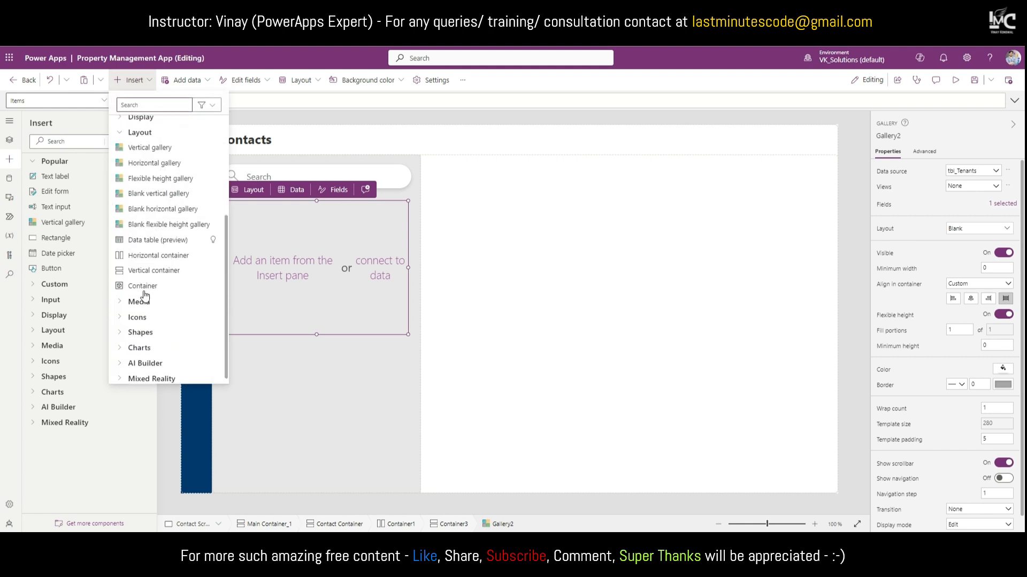
left_click(147, 271)
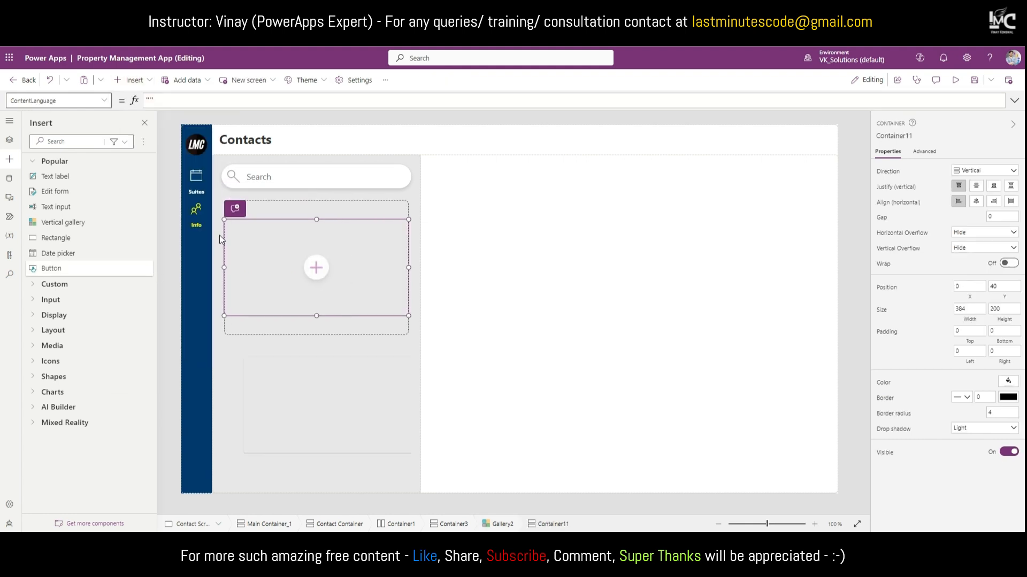
Step: Set the new gallery container's Y position to 0 and its width to Parent.Width
left_click(9, 140)
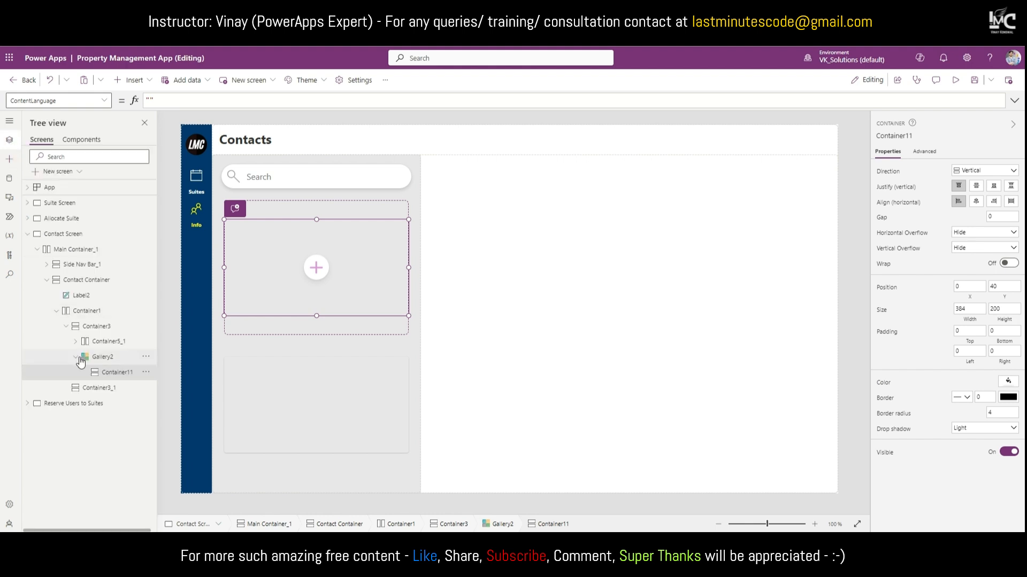
left_click(998, 286)
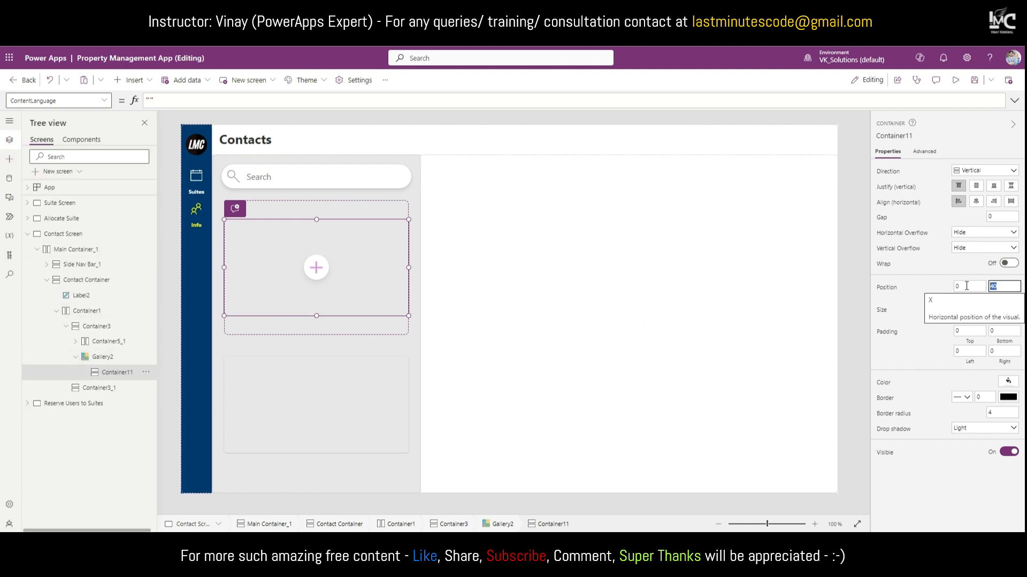
type("0")
key("Tab")
left_click(969, 309)
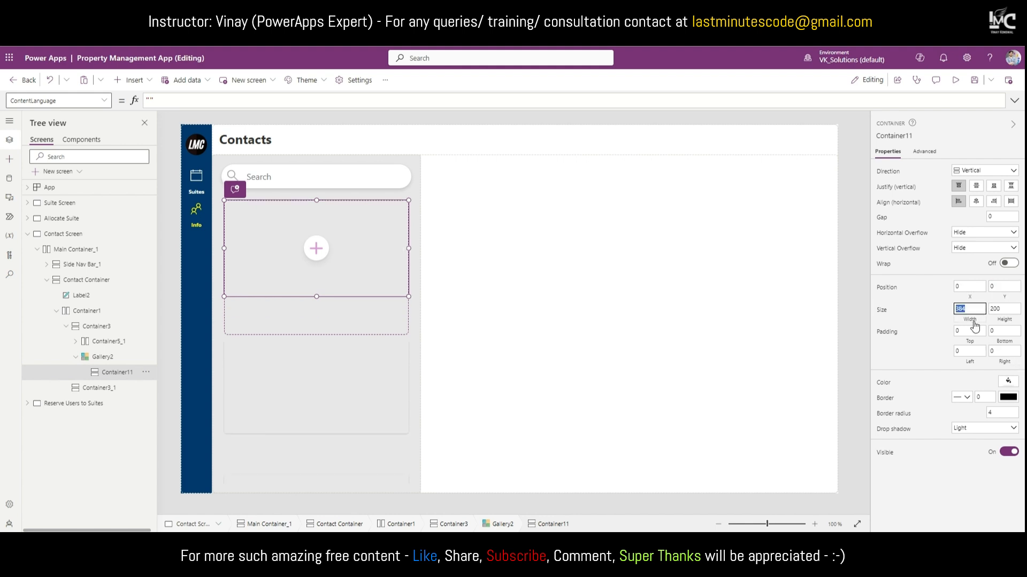
type("P")
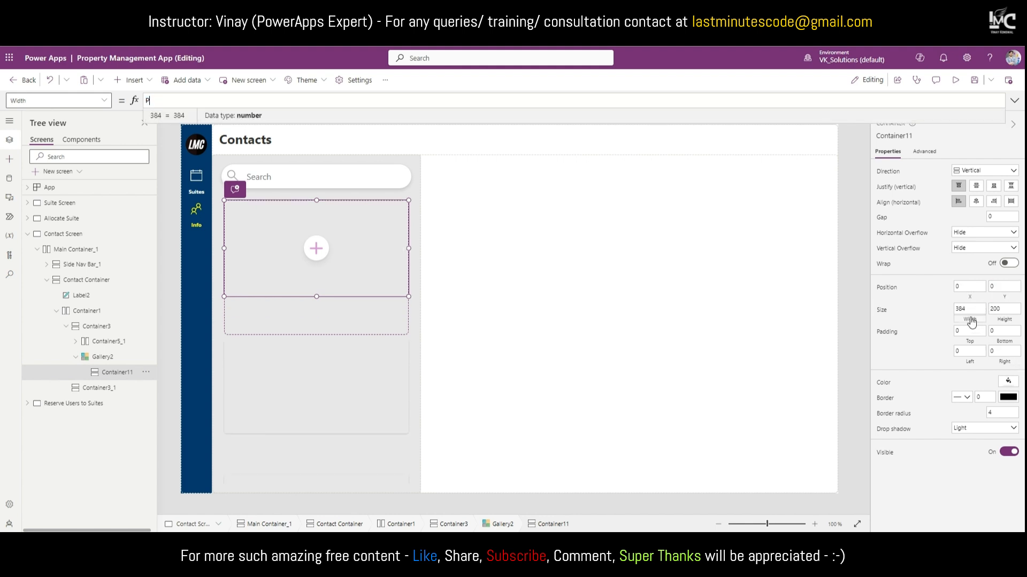
type("arent.")
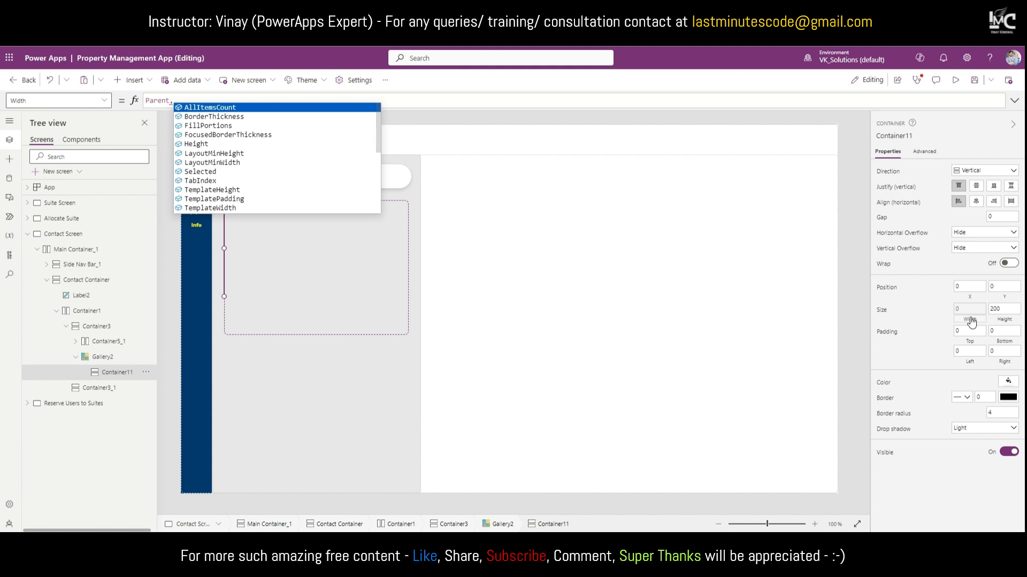
type("Width")
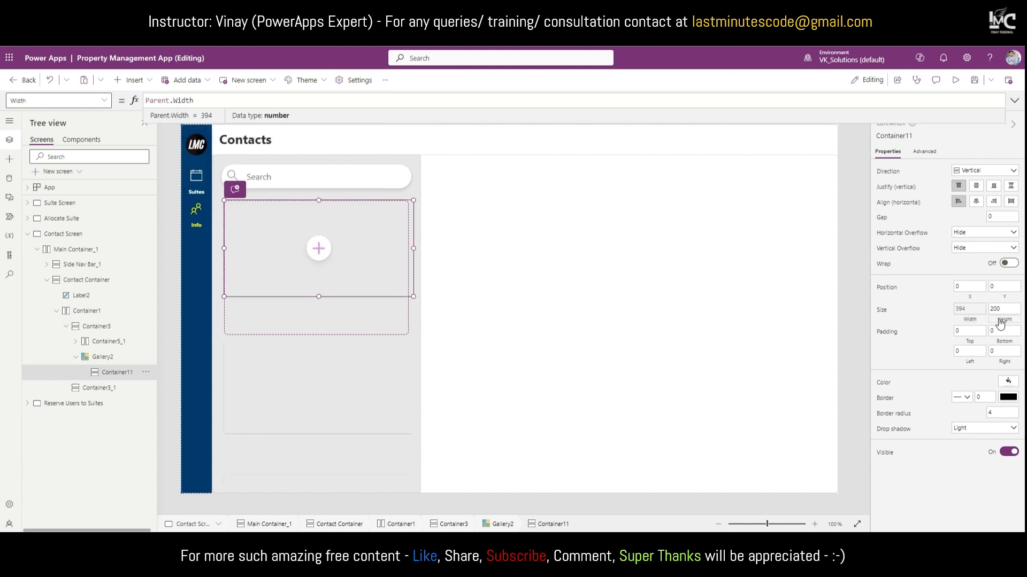
Step: Set the gallery container's height to Parent.TemplateHeight and Gallery2's template padding to 0
left_click(1000, 320)
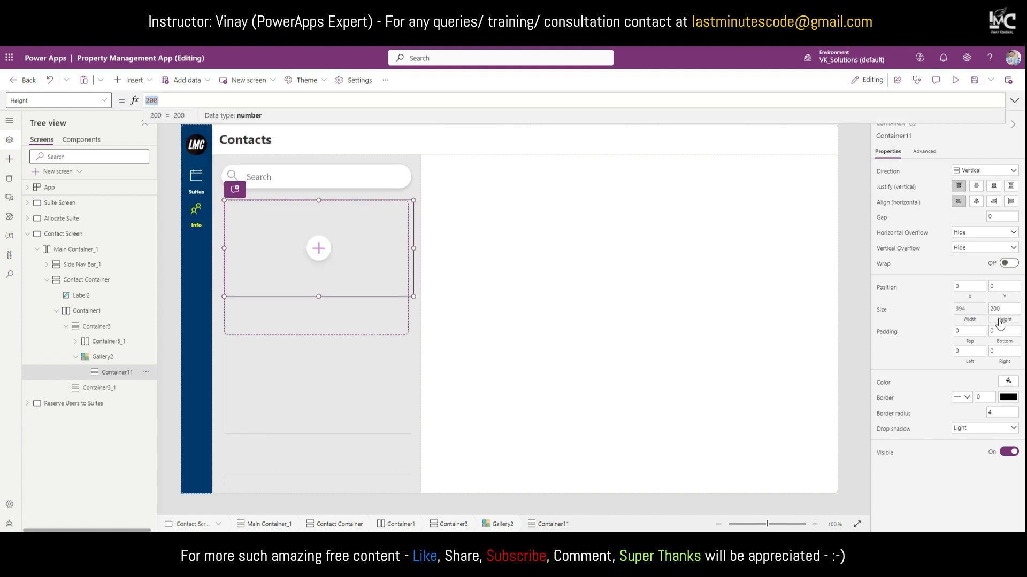
type("Pare")
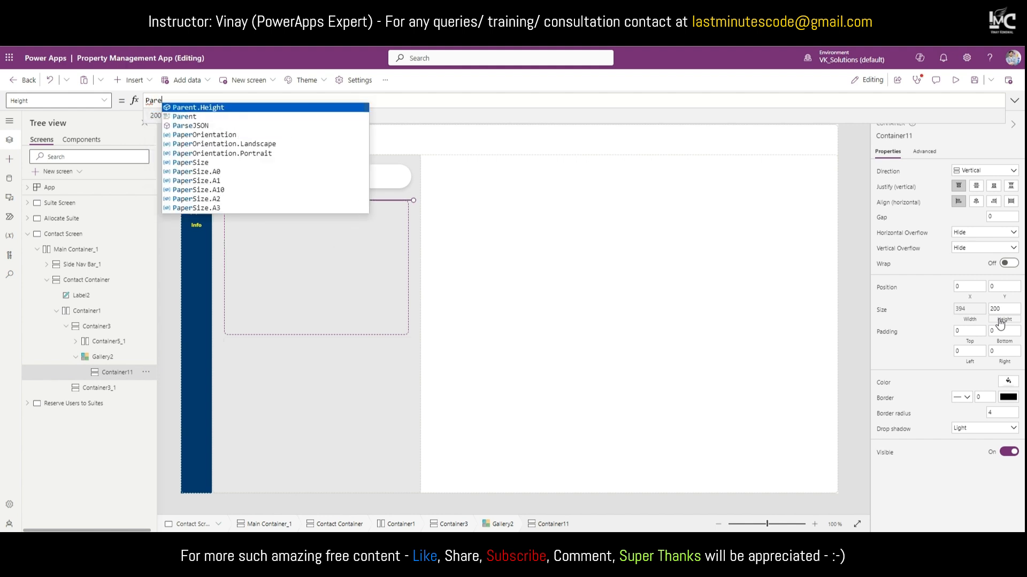
type("nt.Tem")
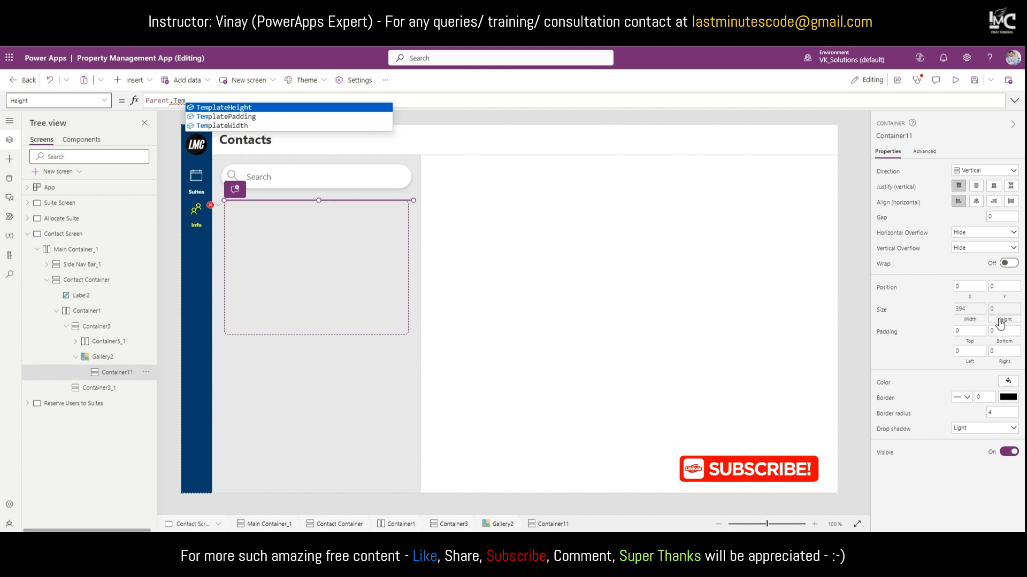
key("Tab")
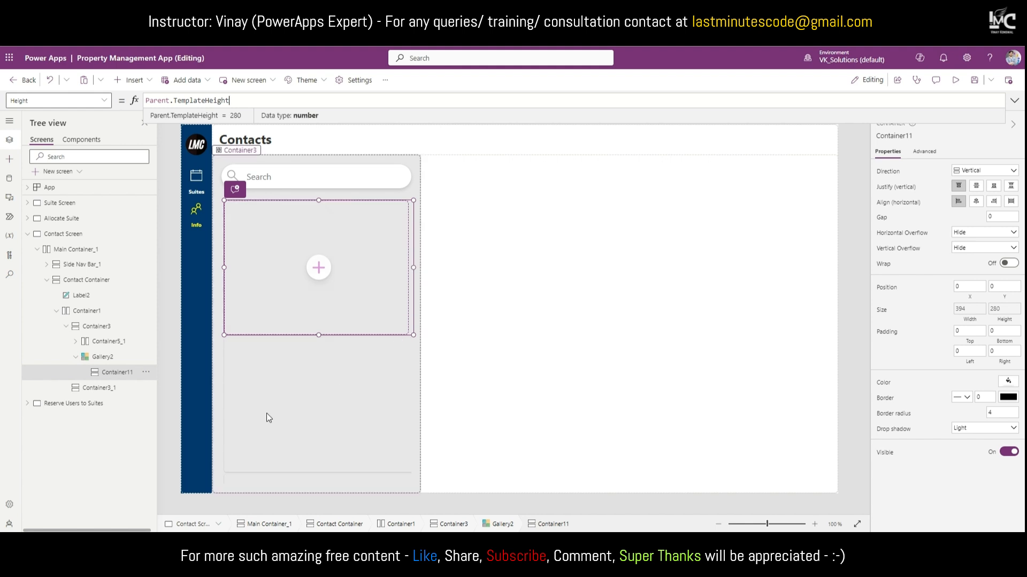
left_click(103, 358)
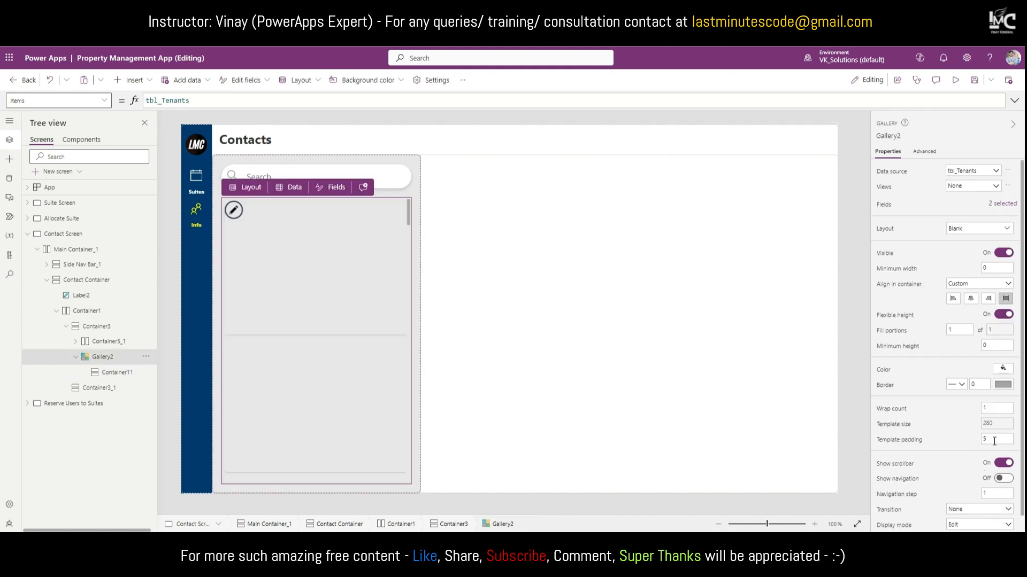
left_click(1000, 439)
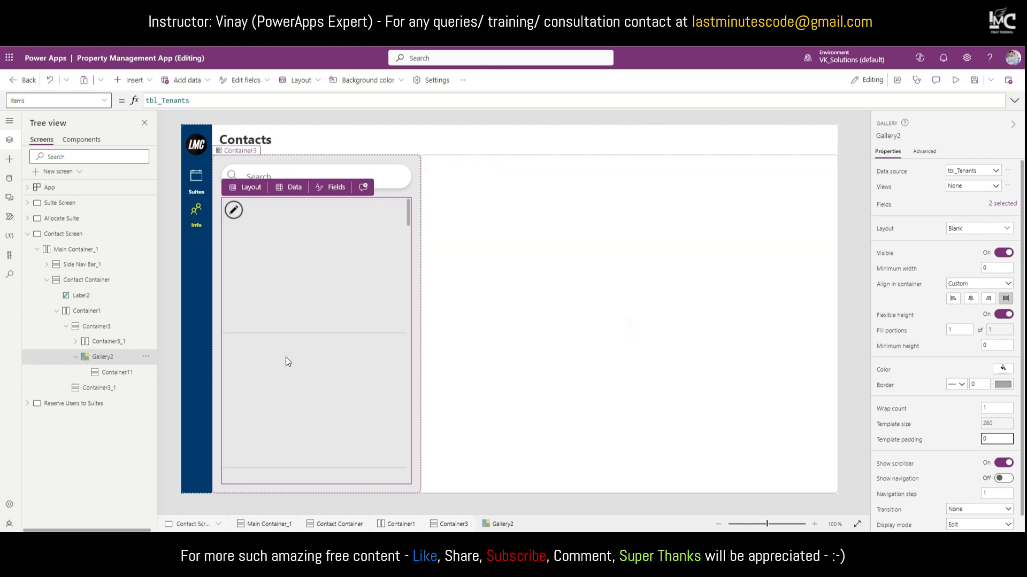
Step: Set Container11's Y position to 5 and its height to Parent.TemplateHeight - Self.Y*2
left_click(117, 374)
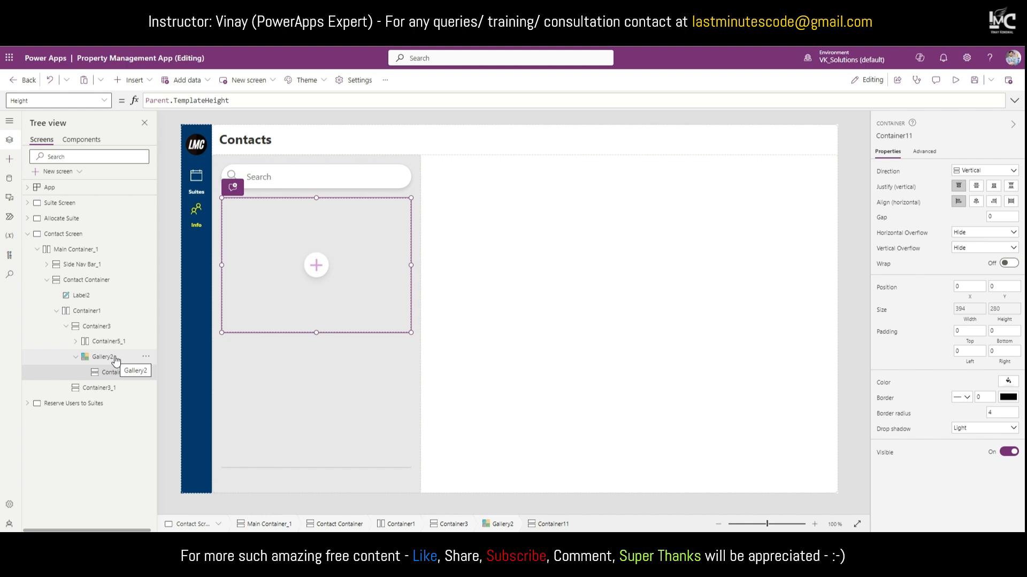
left_click(1001, 287)
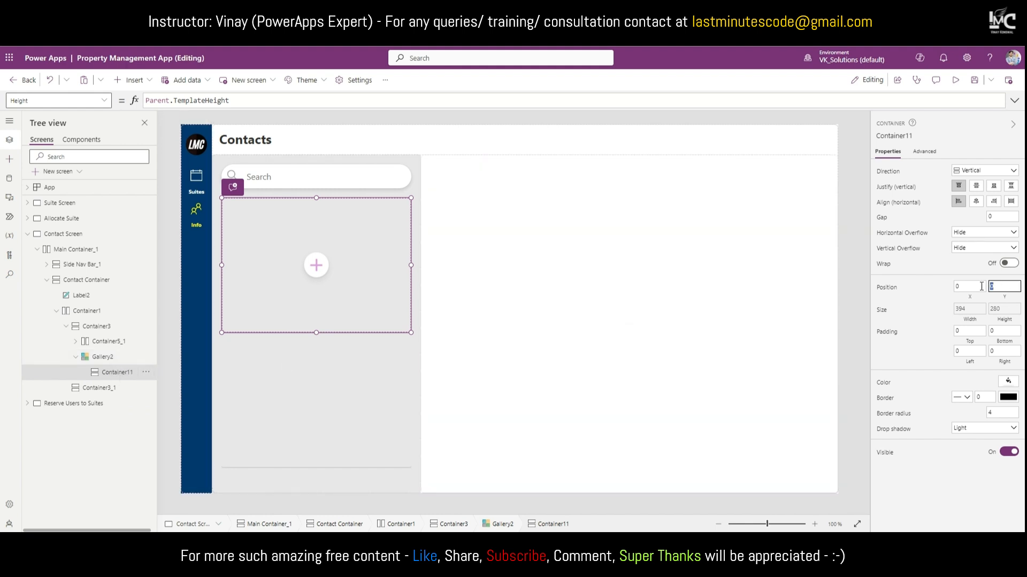
type("5")
left_click(937, 299)
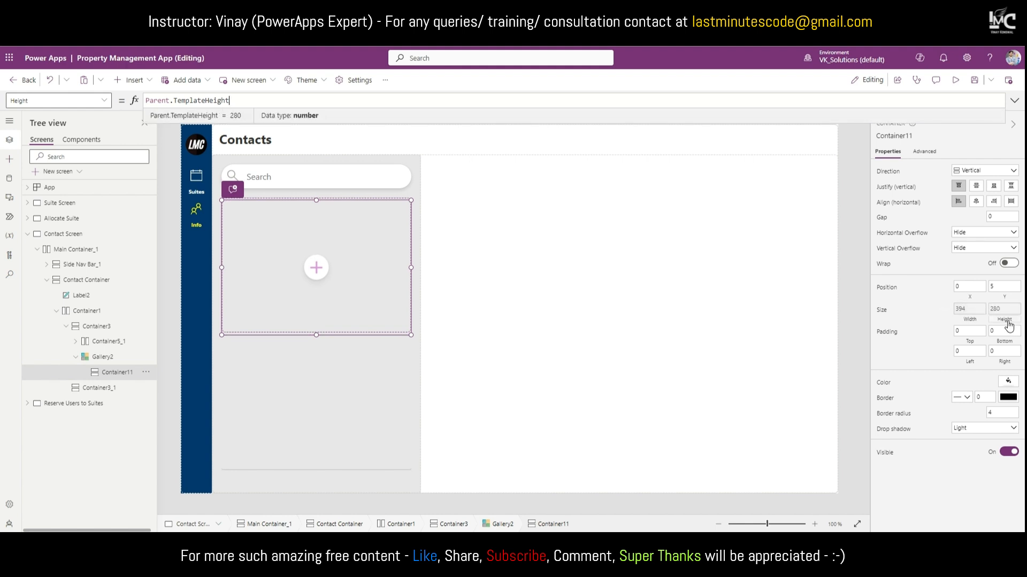
type("elf.")
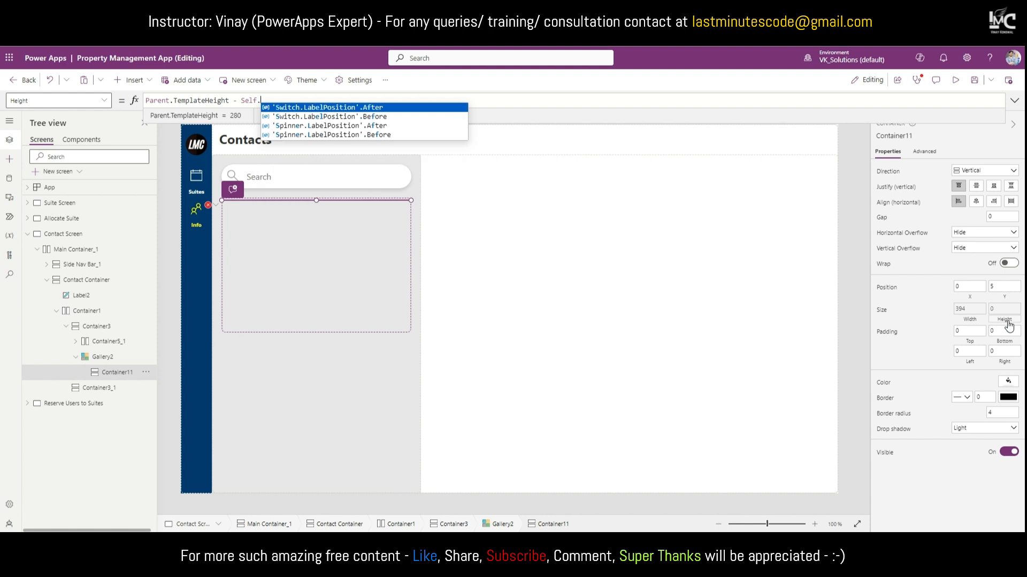
type("Y*2")
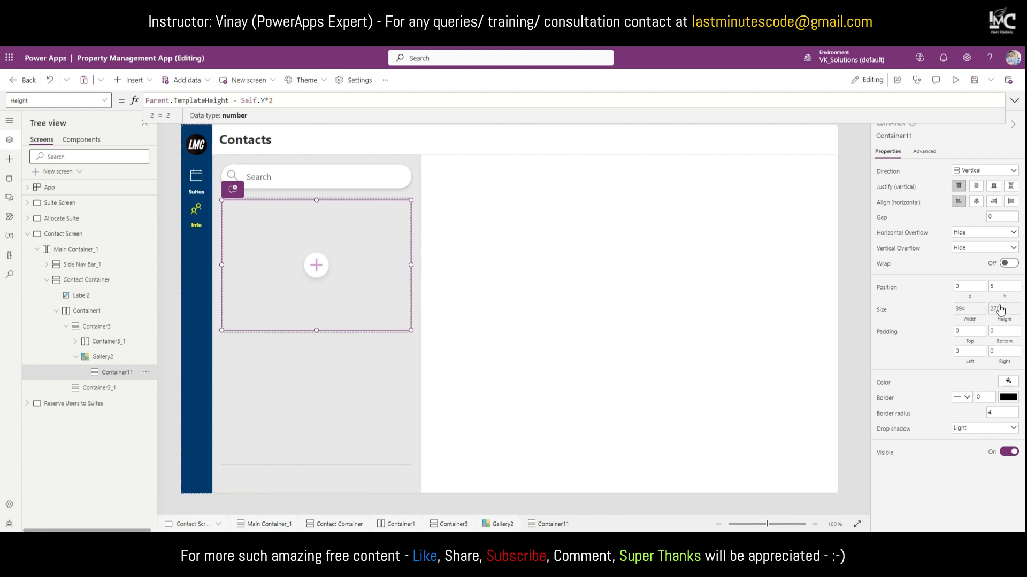
Step: Replace Gallery2's template size formula with a fixed value of 150
left_click(117, 357)
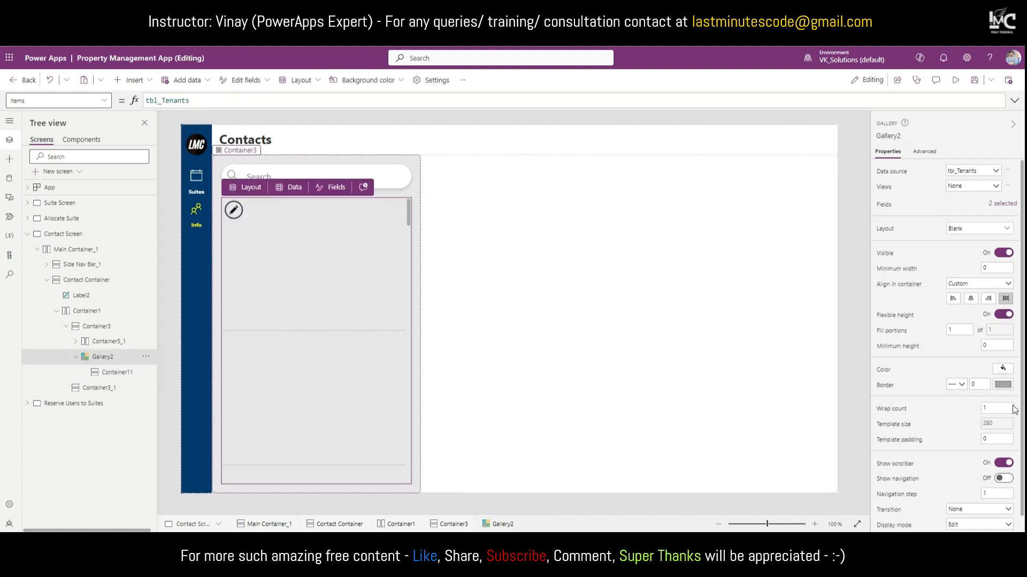
left_click(994, 424)
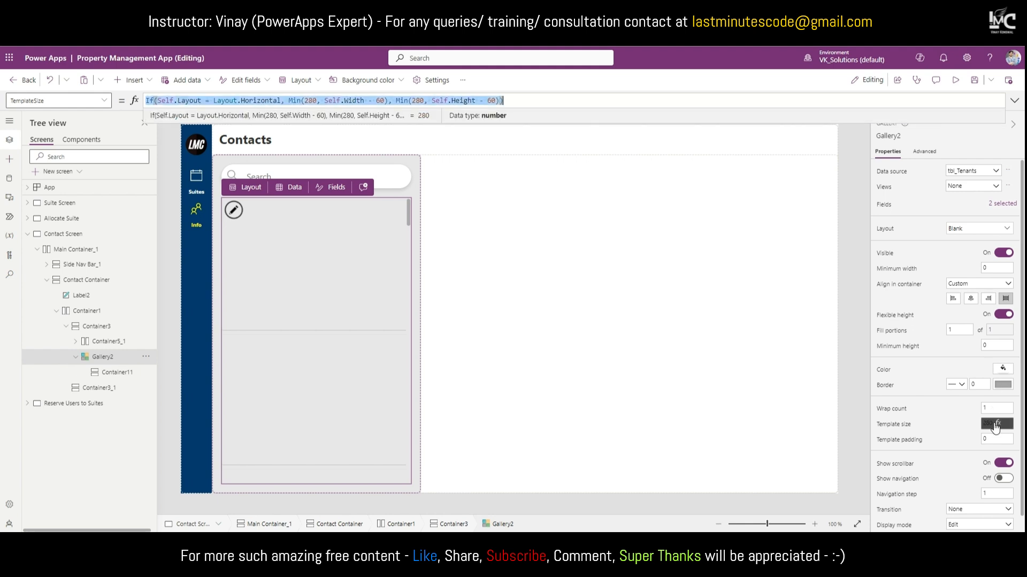
key("BackSpace")
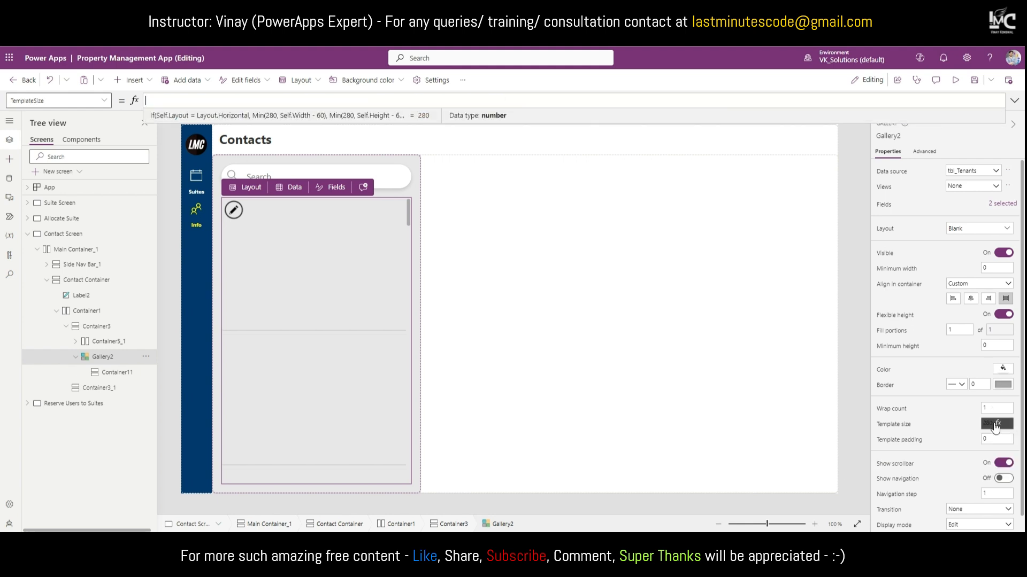
type("150")
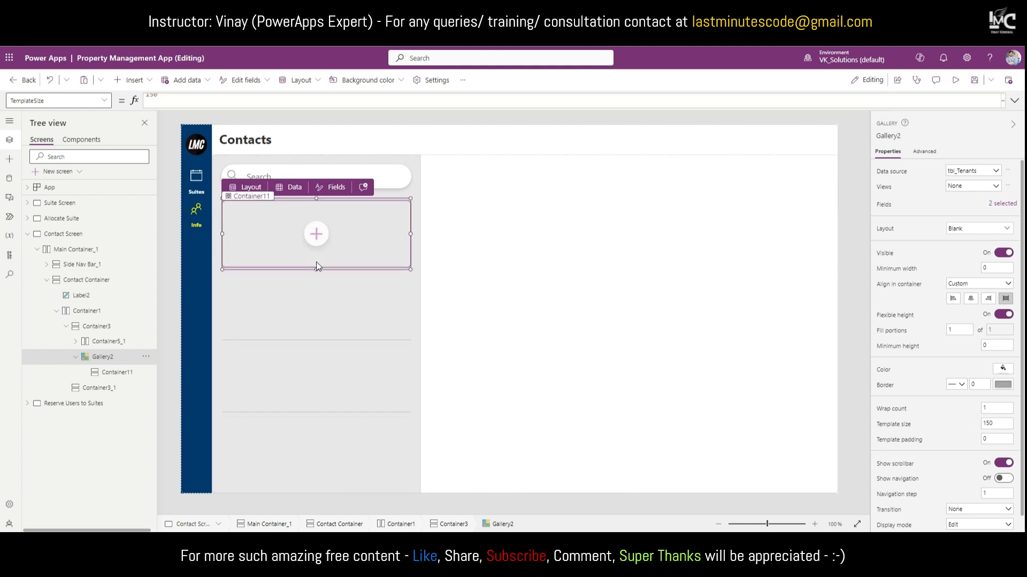
Step: Set Container11's drop shadow to None and its border radius to 0
left_click(126, 375)
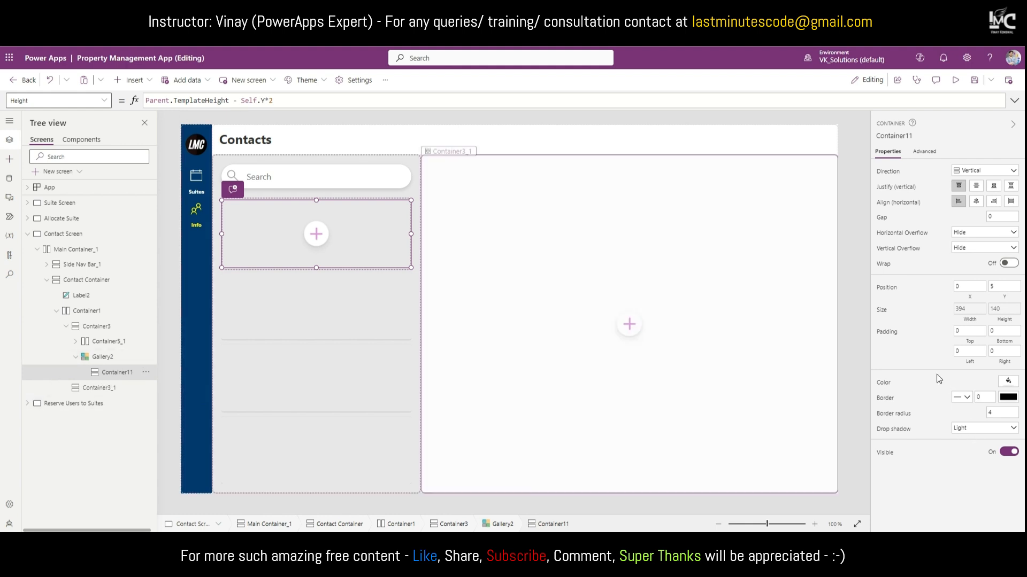
left_click(977, 430)
left_click(977, 439)
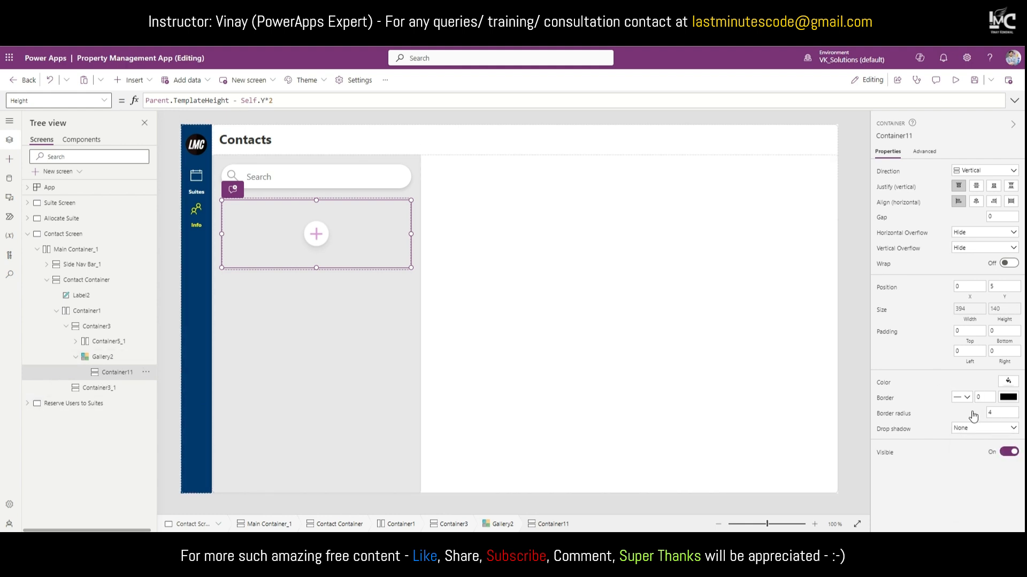
left_click(995, 413)
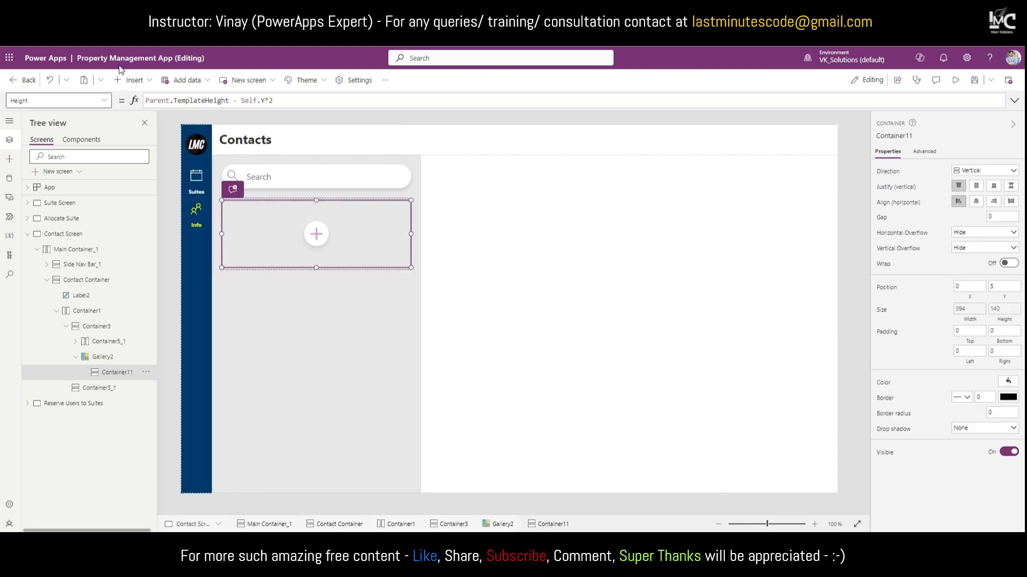
Step: Paste the full-name label (ThisItem.FULLNAME) into Container11 and clear its OnSelect formula
left_click(131, 80)
left_click(274, 238)
key("ctrl+v")
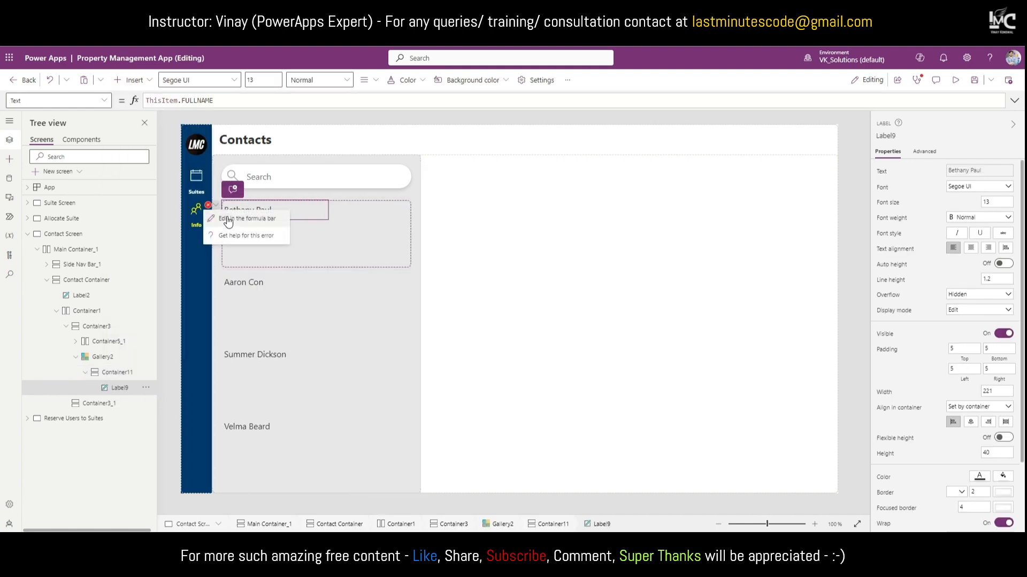
left_click(219, 212)
key("ctrl+a")
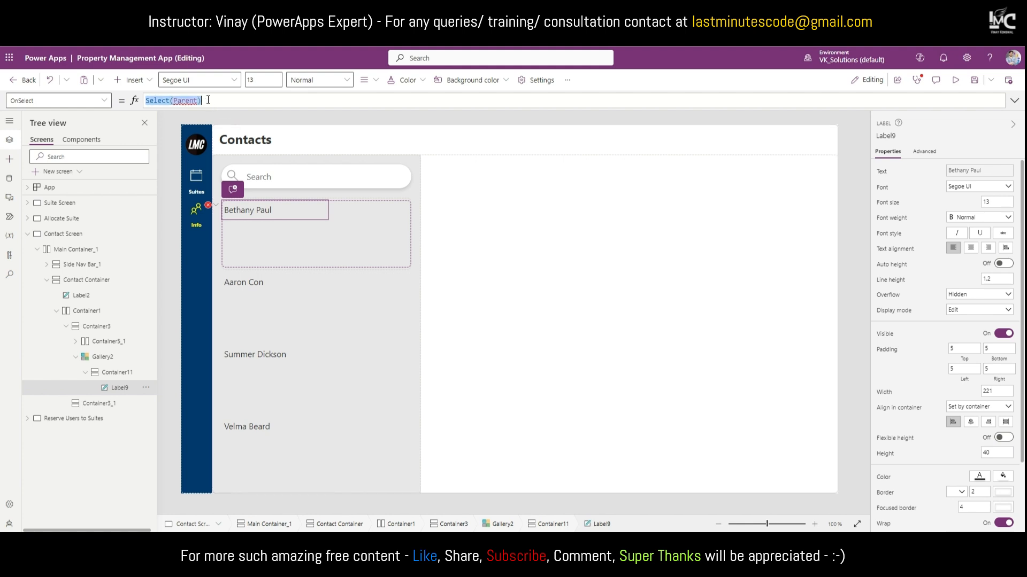
key("BackSpace")
left_click(270, 239)
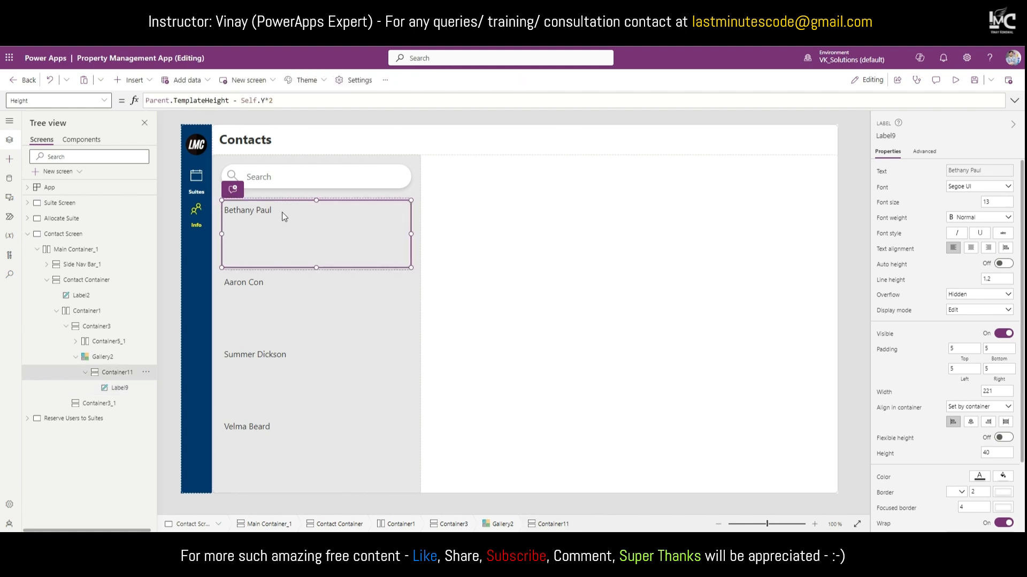
Step: Set the name label's container alignment to stretch and its text color to the dark blue theme color RGBA(0, 84, 148, 1)
left_click(280, 212)
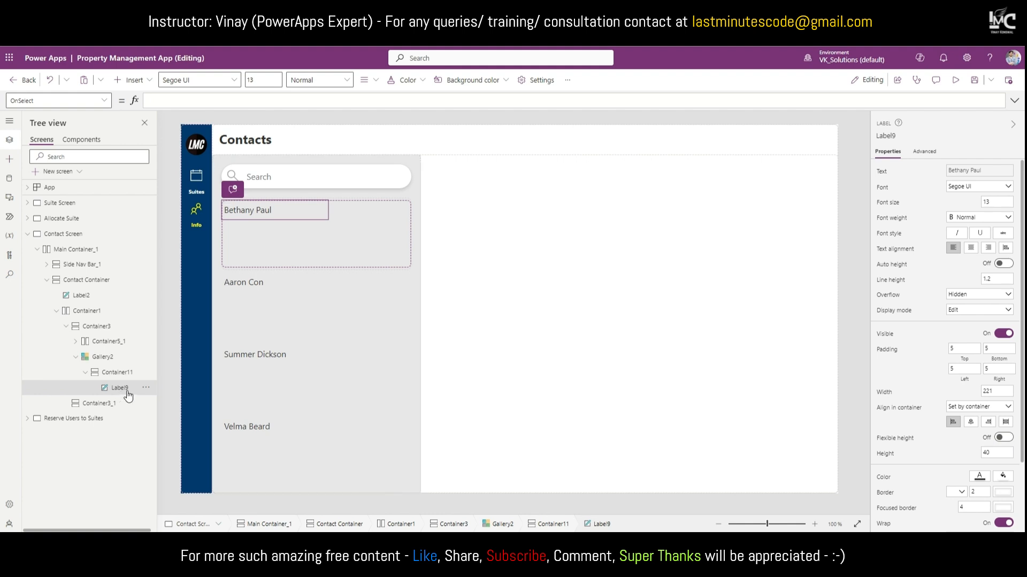
scroll(1005, 351, "down", 2)
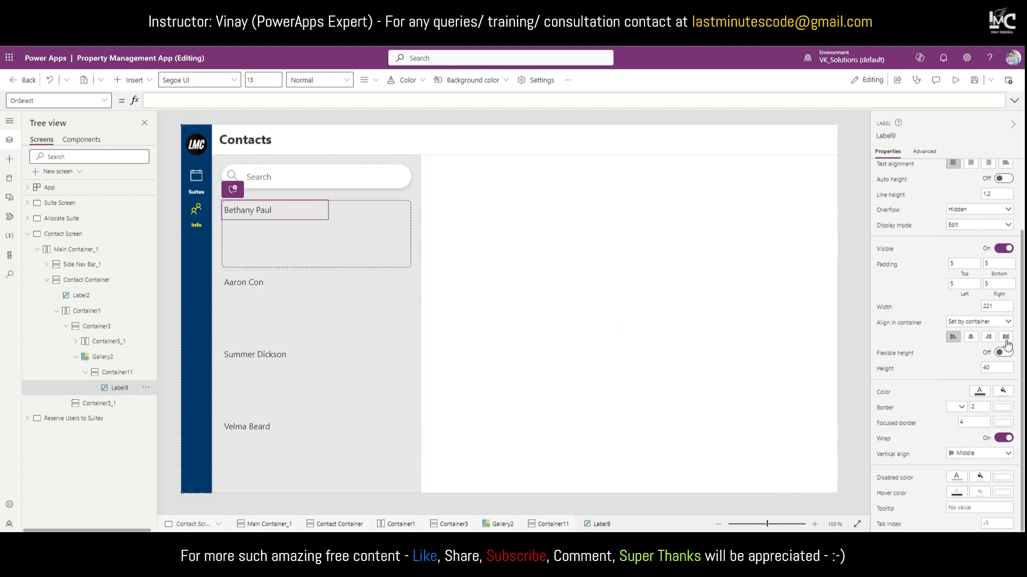
left_click(1006, 337)
scroll(989, 249, "up", 2)
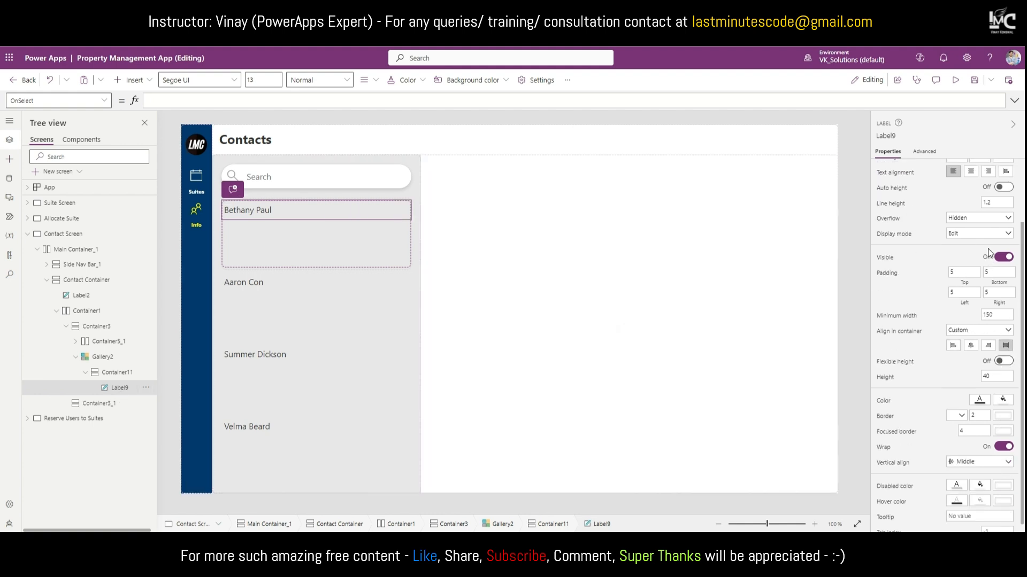
scroll(972, 426, "down", 2)
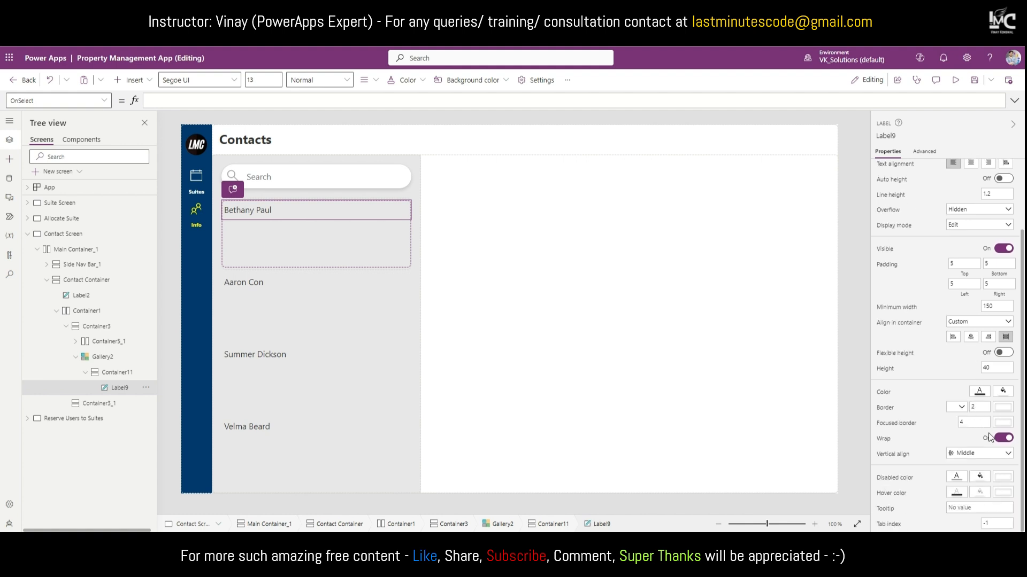
left_click(979, 393)
left_click(847, 339)
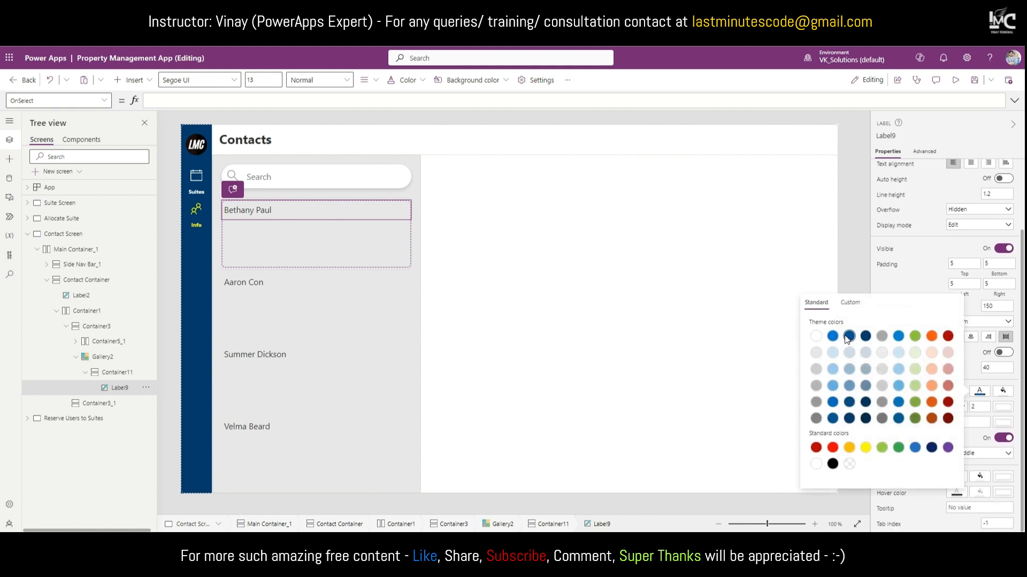
left_click(908, 275)
Step: Set the name label's font weight to Semibold and enable its auto height
scroll(908, 276, "up", 1)
scroll(908, 275, "up", 1)
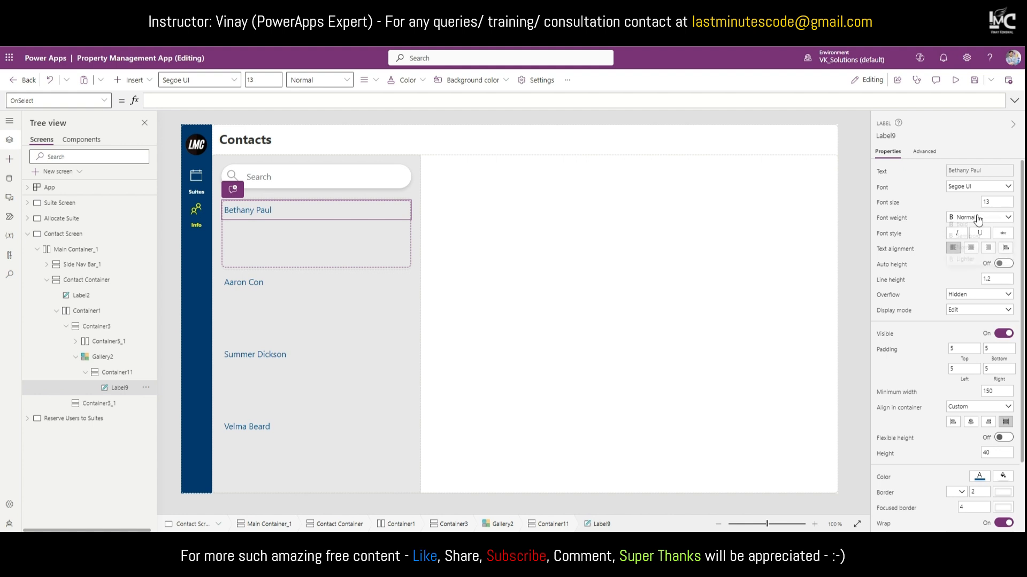
left_click(978, 217)
left_click(965, 238)
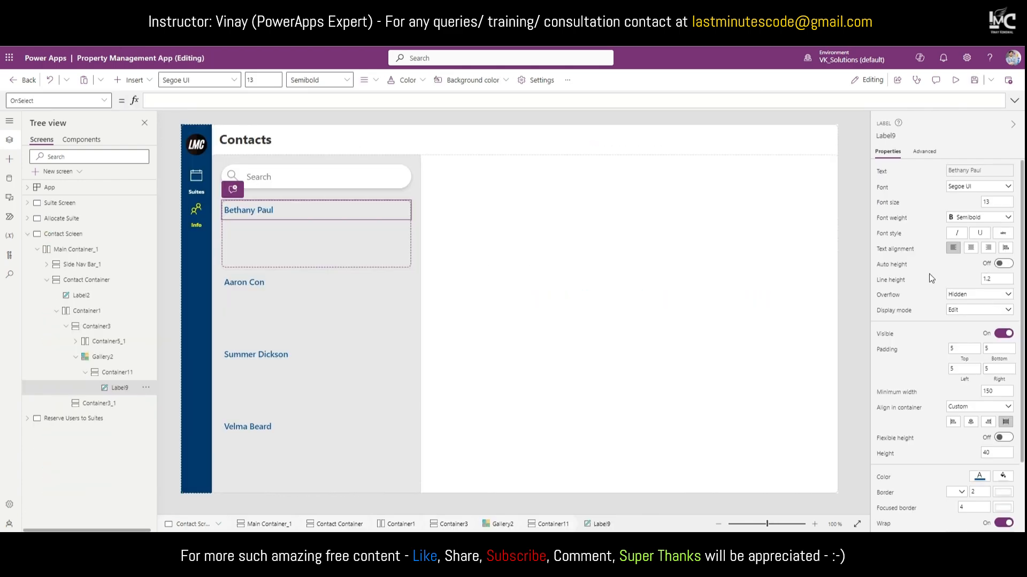
left_click(1003, 263)
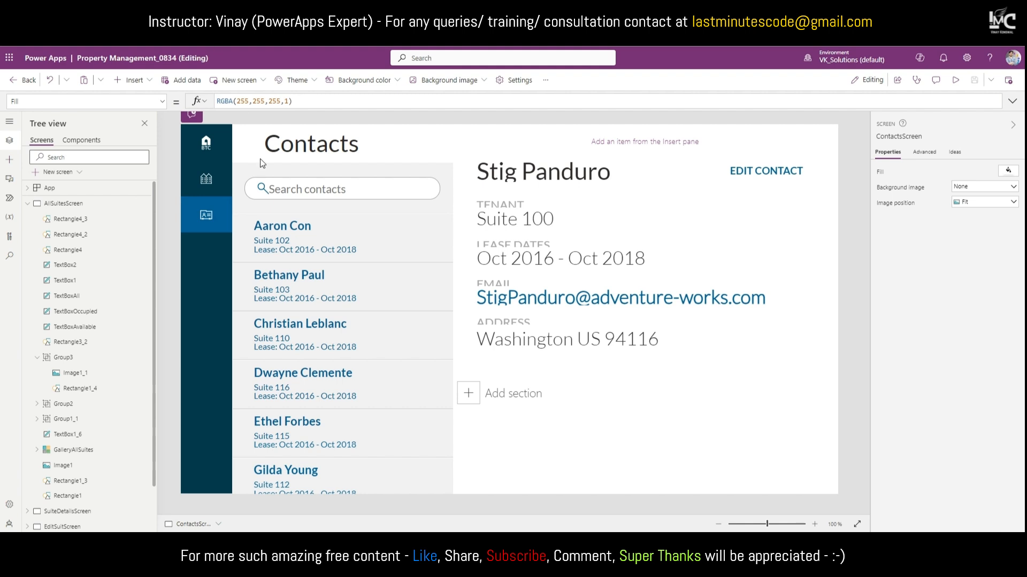
Step: Check the contact card in the reference app Property Management_0834 and insert a text label below the name label in Container11
left_click(273, 247)
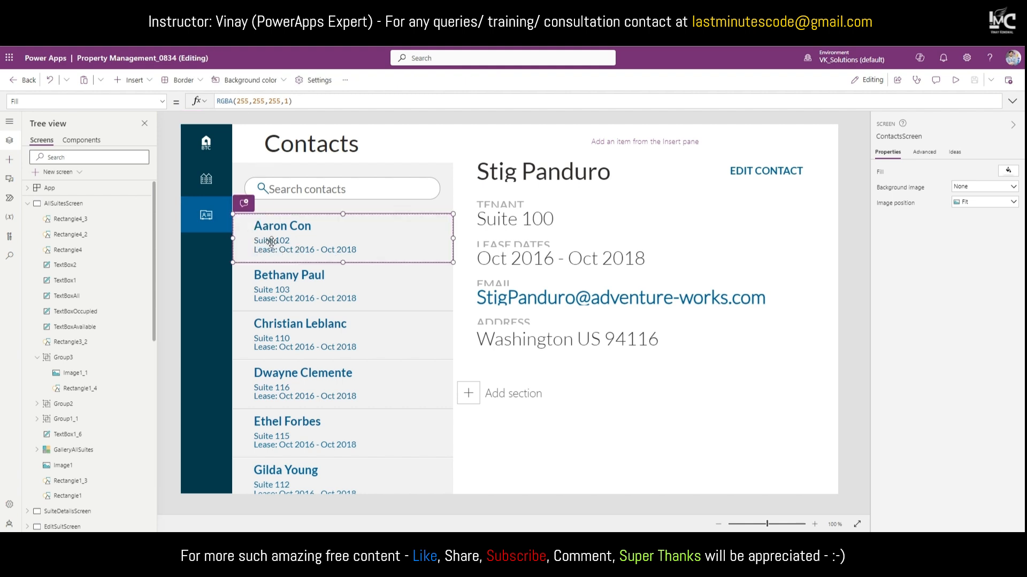
scroll(90, 407, "down", 4)
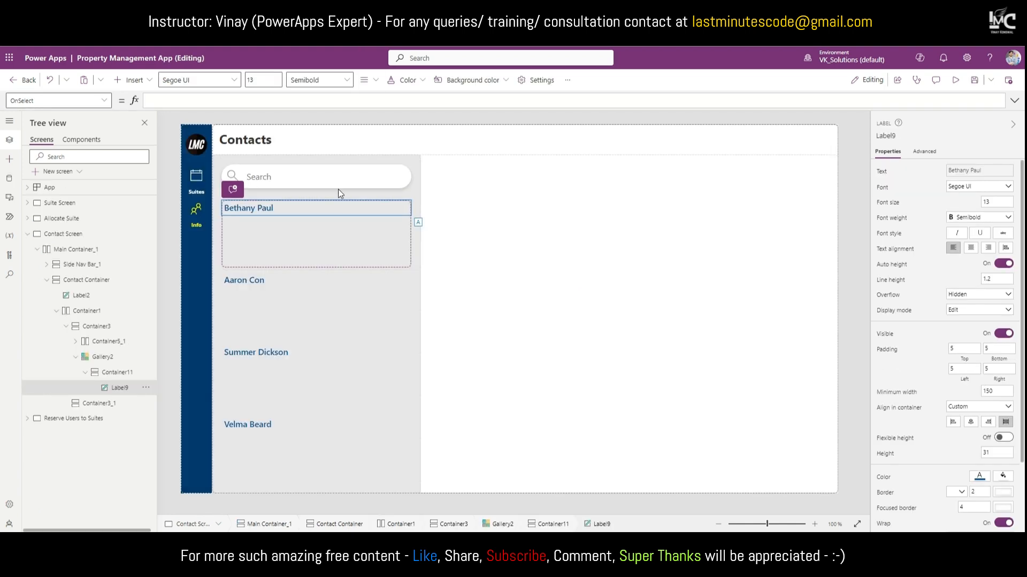
left_click(273, 242)
left_click(135, 80)
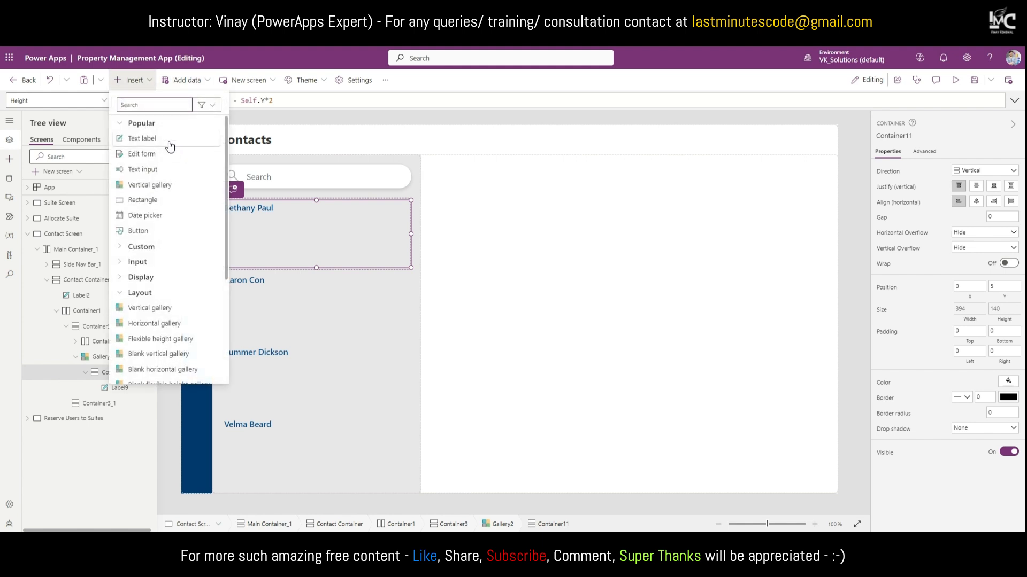
left_click(155, 136)
Step: Stretch Label10 across its container, set its minimum width to 0 and enable auto height
scroll(883, 384, "down", 2)
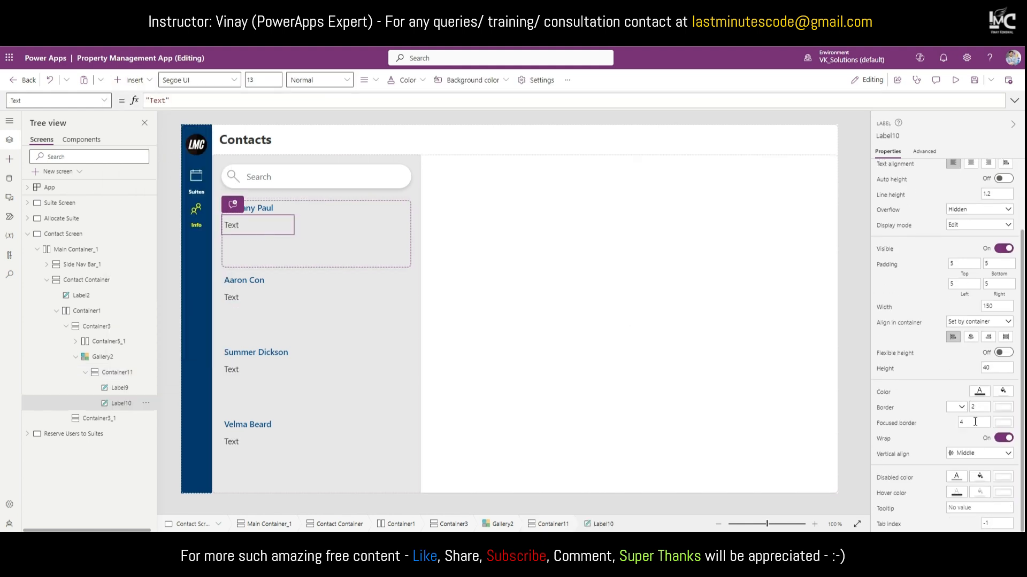
left_click(1005, 338)
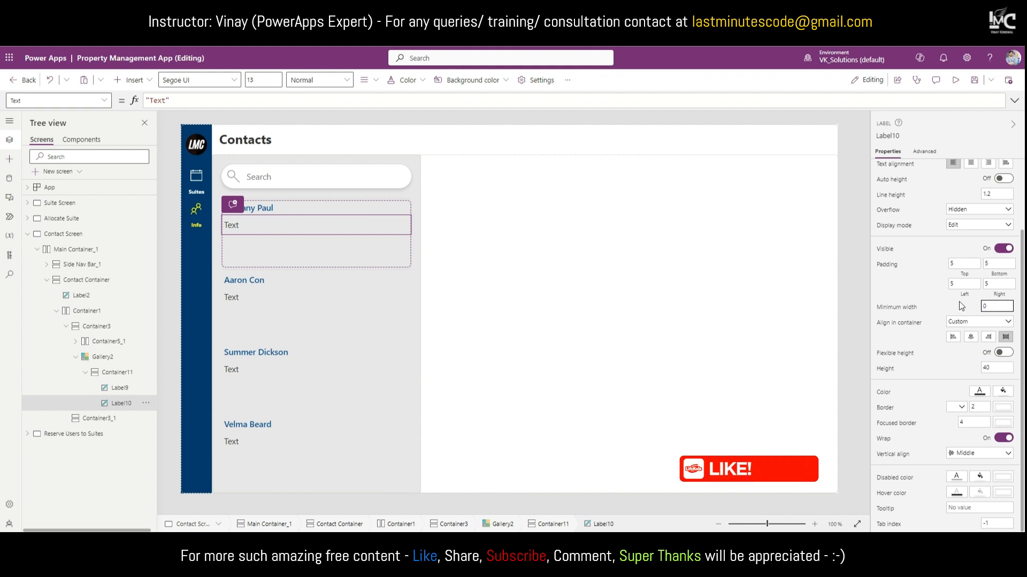
scroll(962, 307, "up", 2)
left_click(1004, 263)
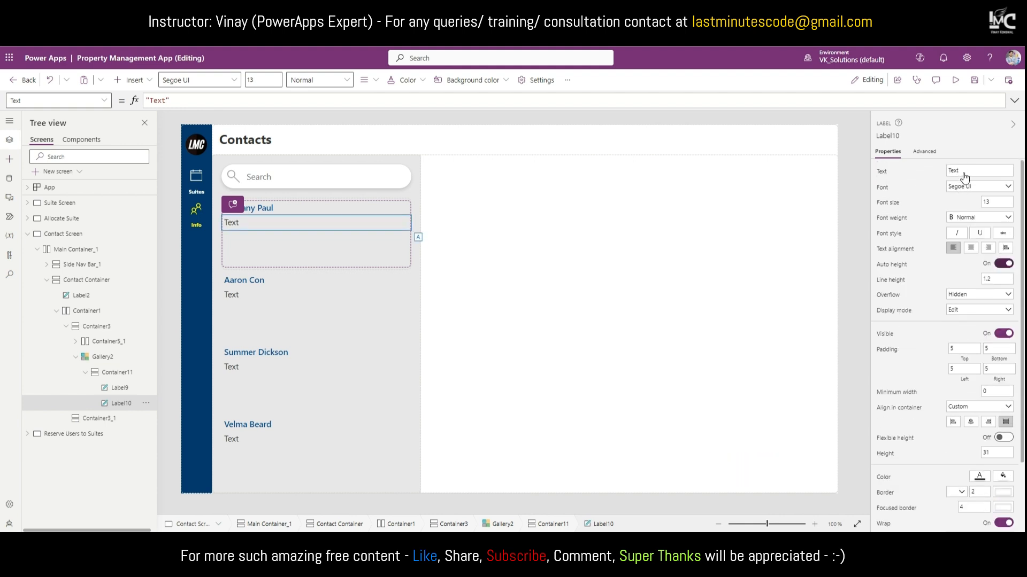
Step: Set Label10's Text formula to ThisItem.TenantId
left_click(882, 173)
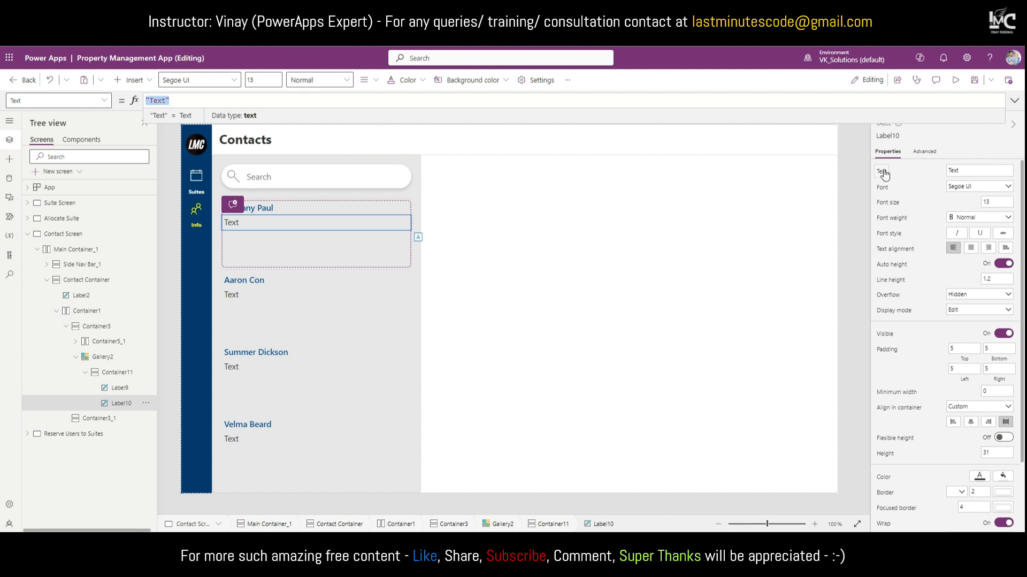
type("ThisItem.")
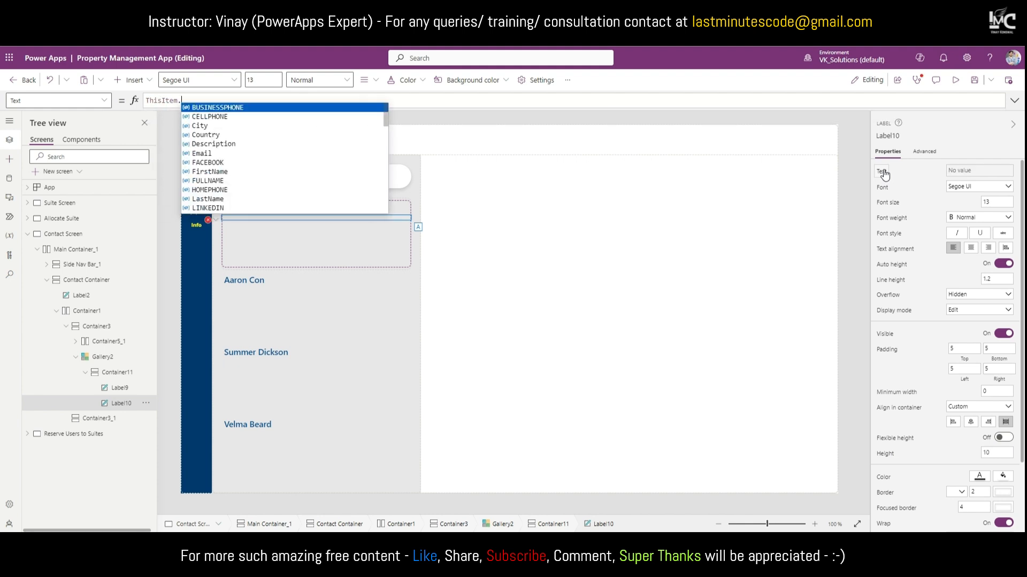
type("Te")
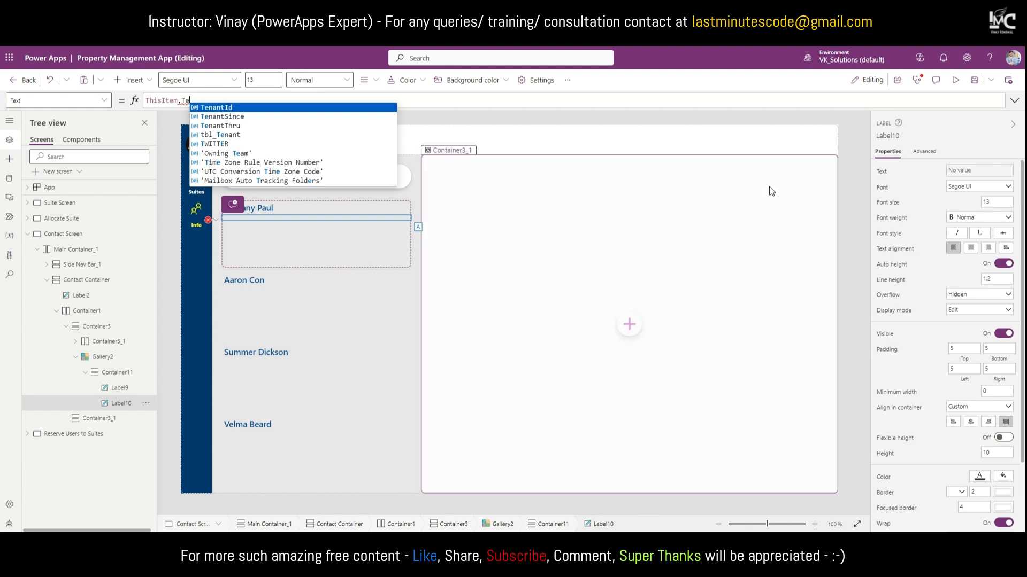
key("BackSpace")
key("BackSpace")
type("Su")
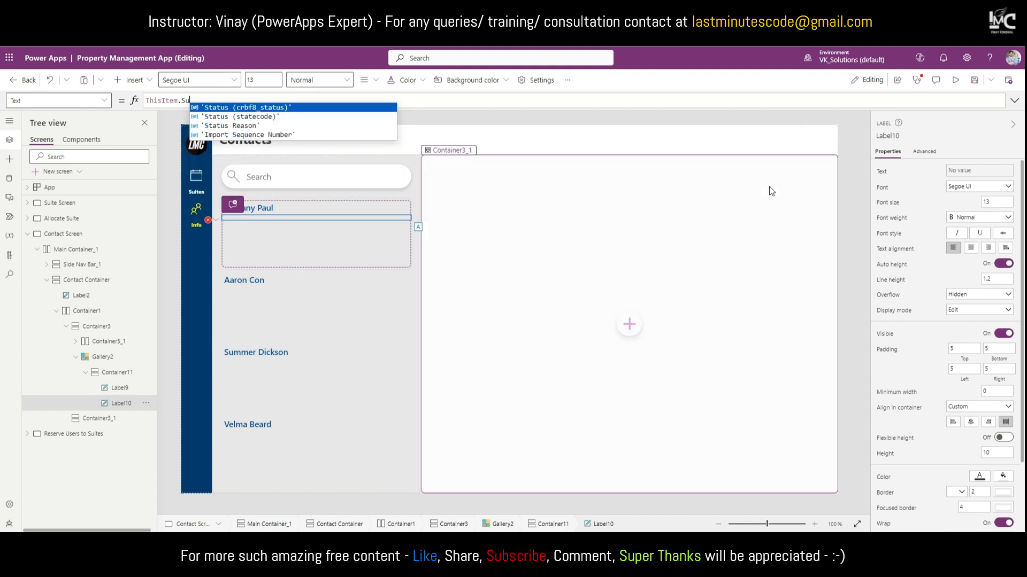
key("BackSpace")
key("BackSpace")
type("TenantId")
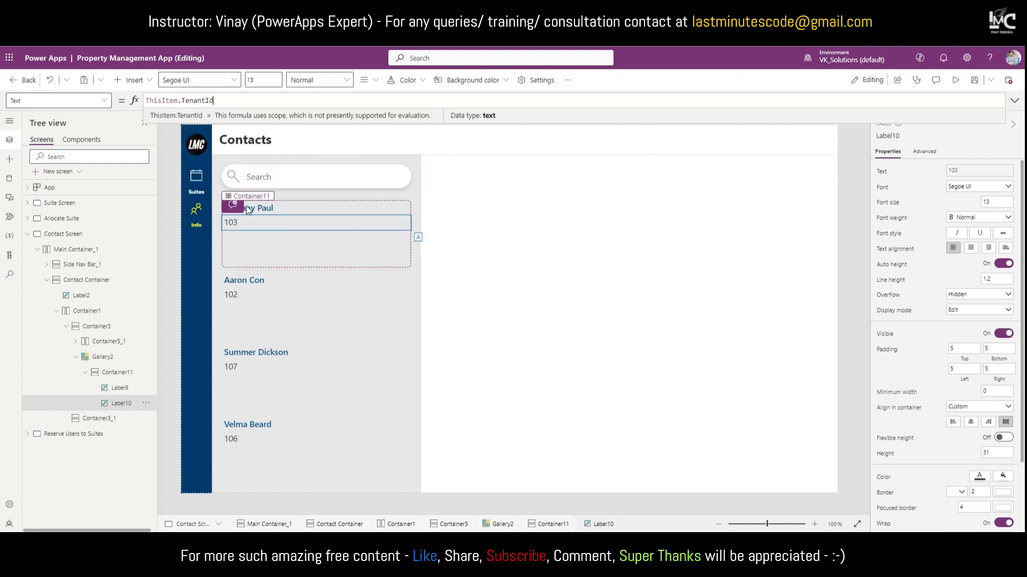
Step: Prefix Label10's Text formula with "SUITE: "& so the text precedes the tenant ID
double_click(162, 100)
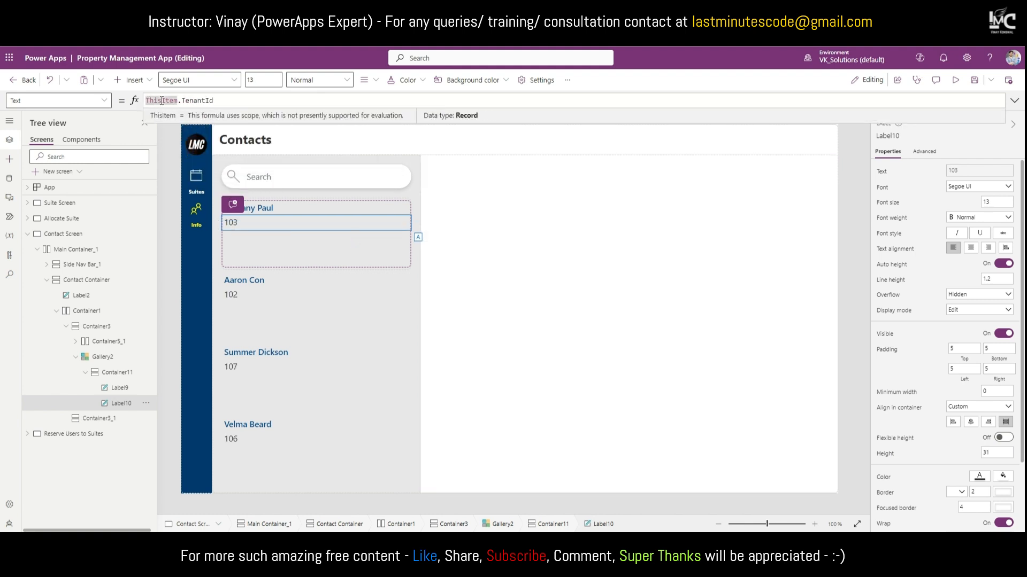
key("Home")
type("\"")
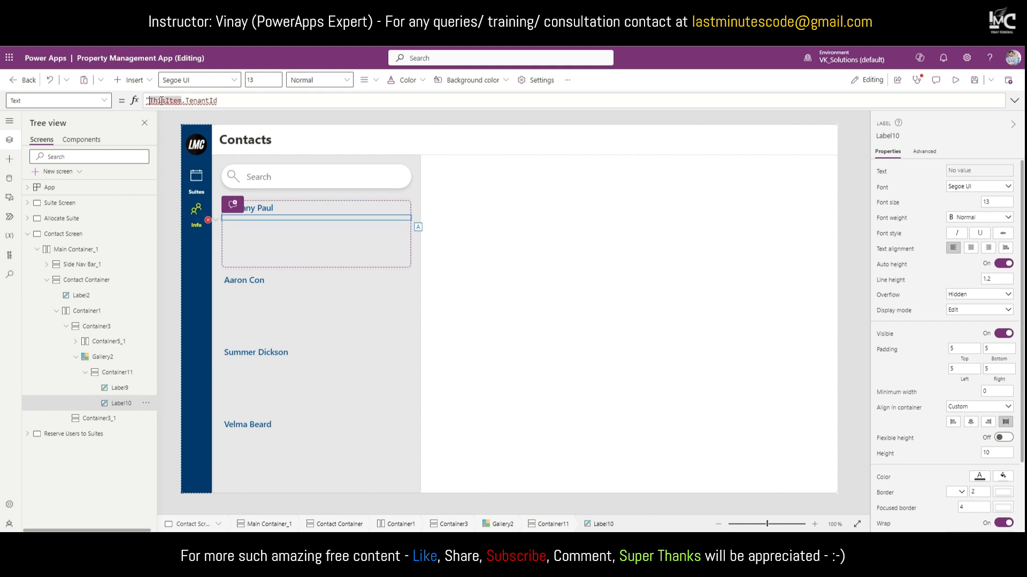
type("SUITE: ")
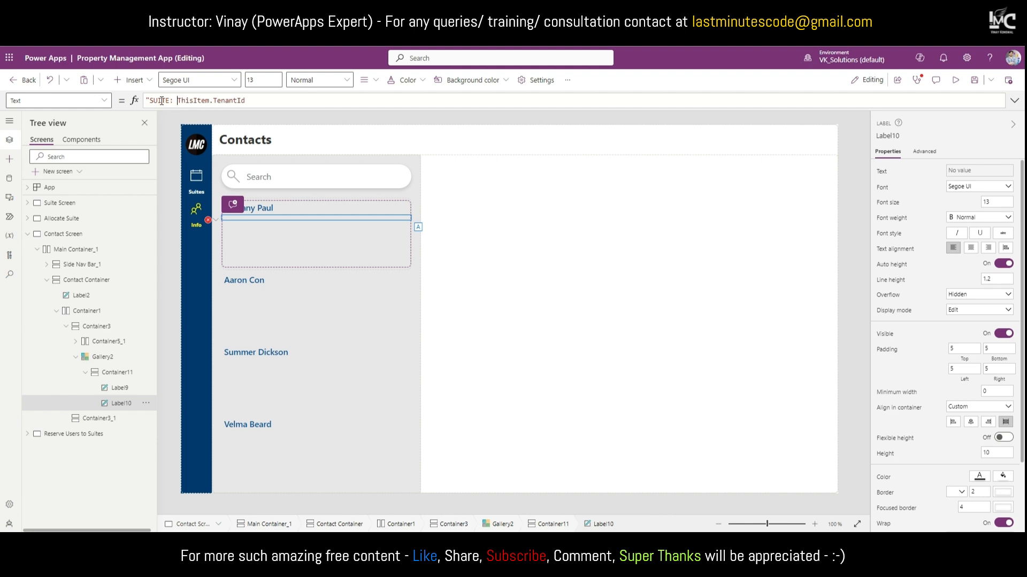
type("\"")
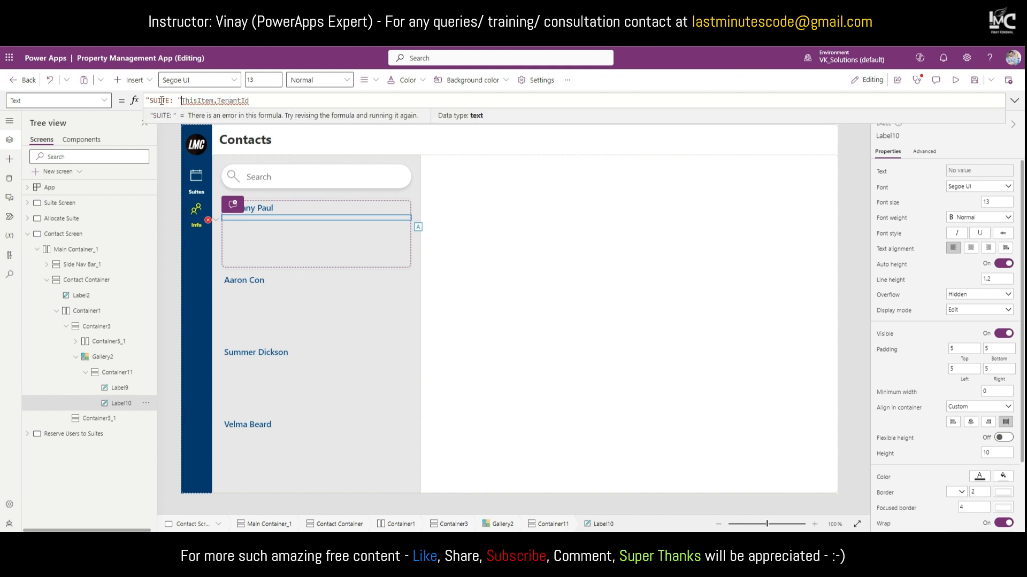
type("&")
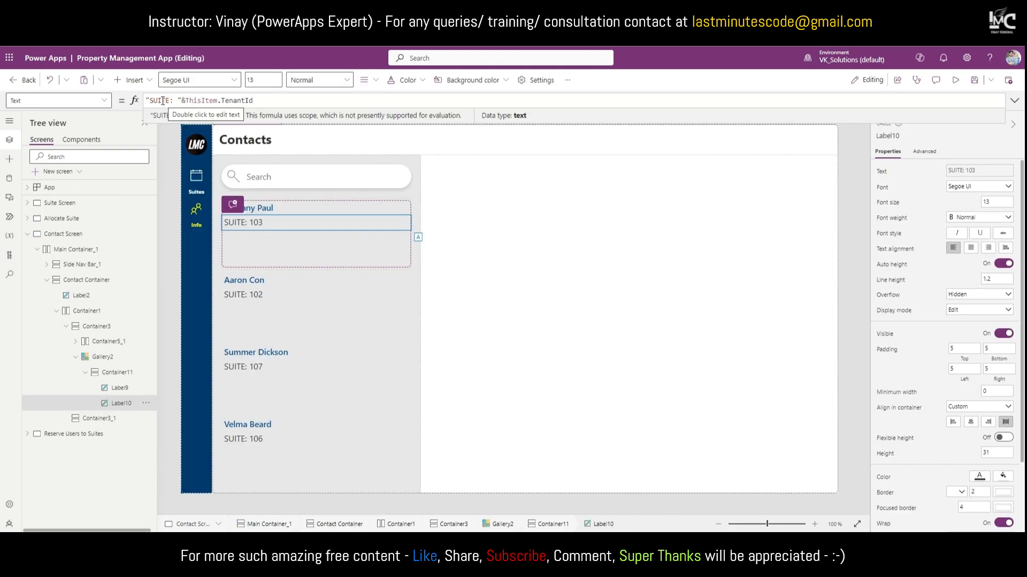
Step: Change the prefix to mixed case without the colon, making the formula "Suite "&ThisItem.TenantId
double_click(160, 102)
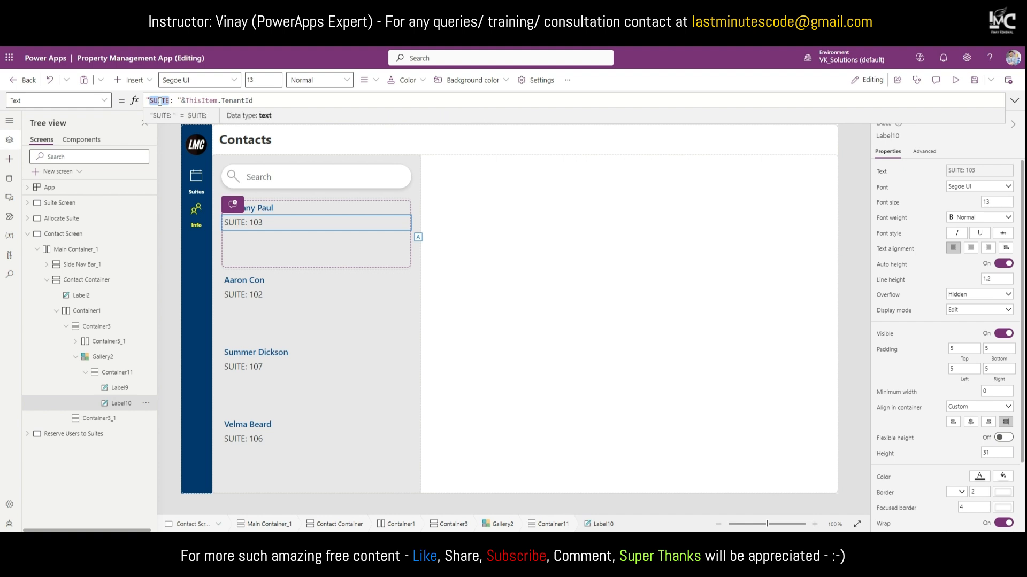
type("Suite")
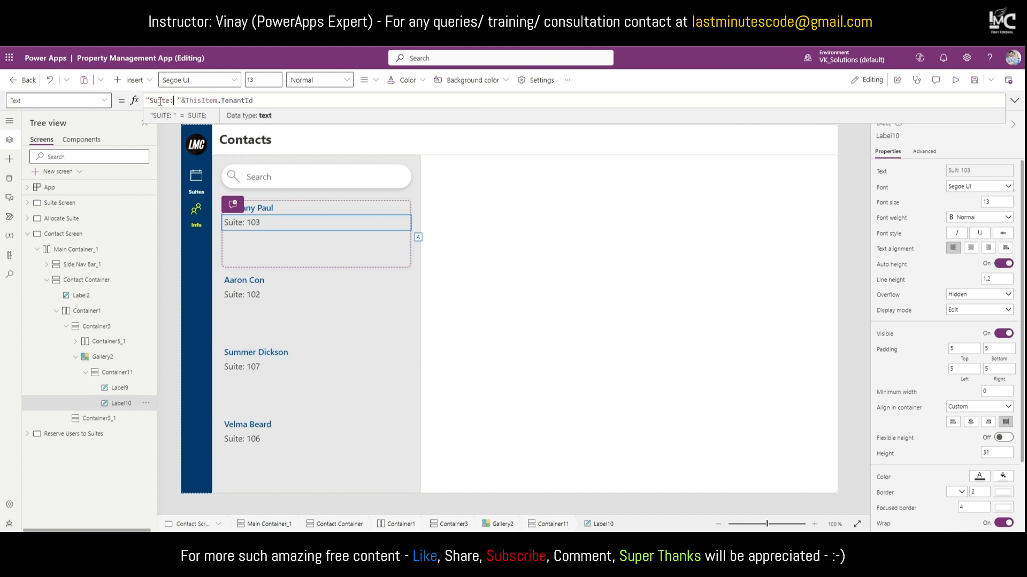
key("Delete")
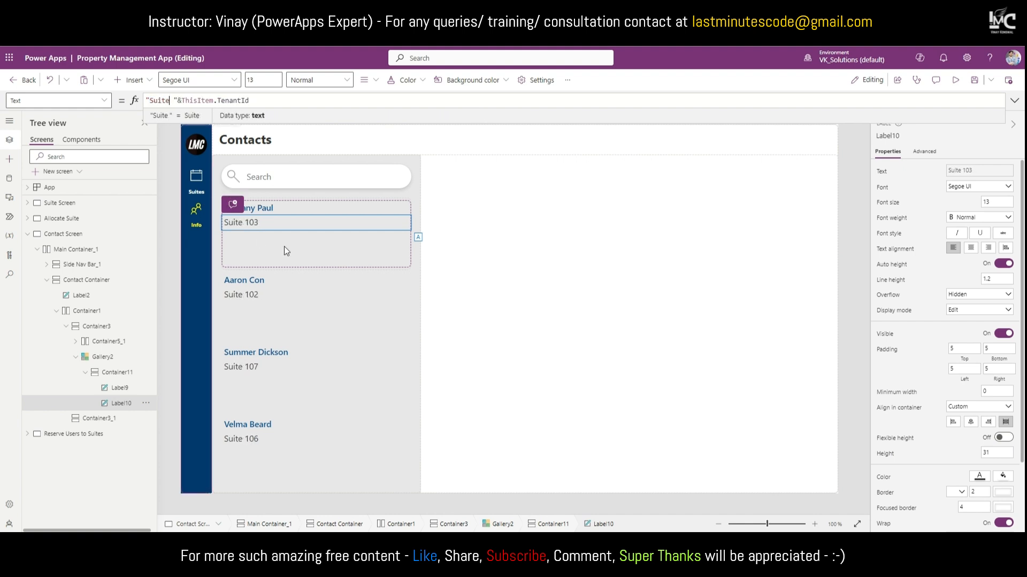
Step: Set the suite label's text color to the dark blue theme color RGBA(0, 84, 148, 1)
scroll(983, 365, "down", 3)
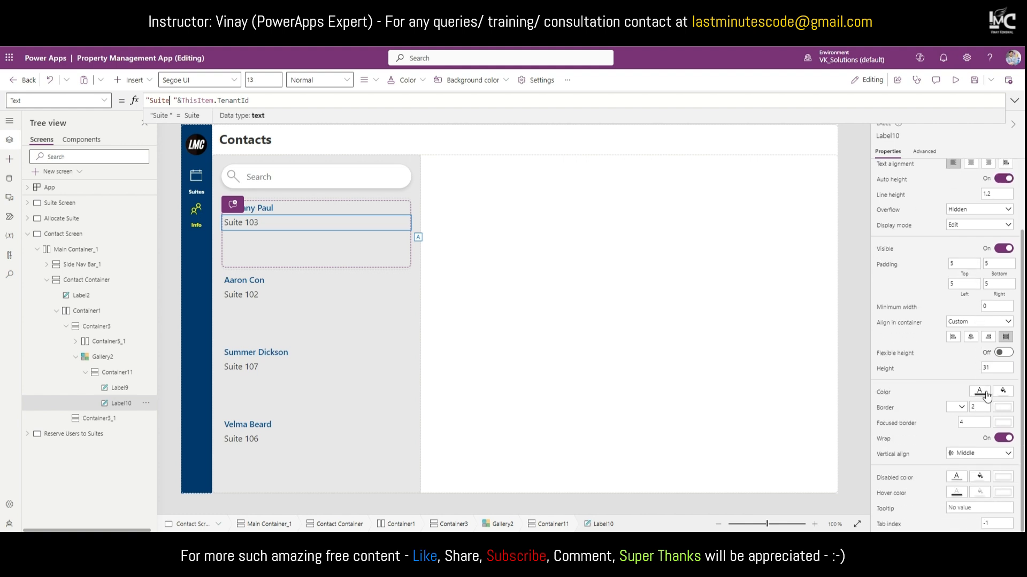
left_click(972, 398)
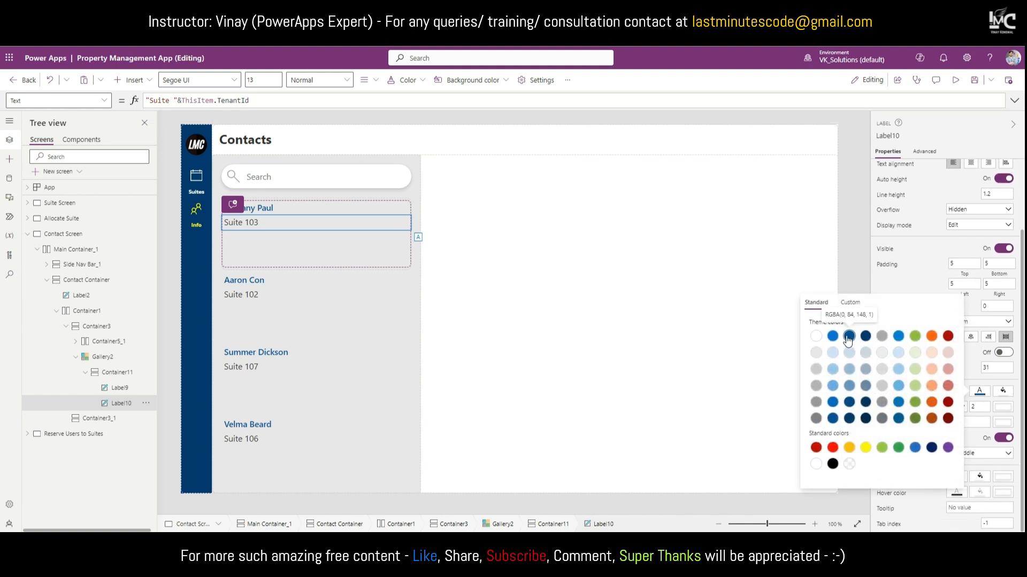
left_click(849, 336)
Step: Duplicate the suite label within Container11 and open the copy's Text formula for editing
left_click(251, 232)
left_click(254, 223)
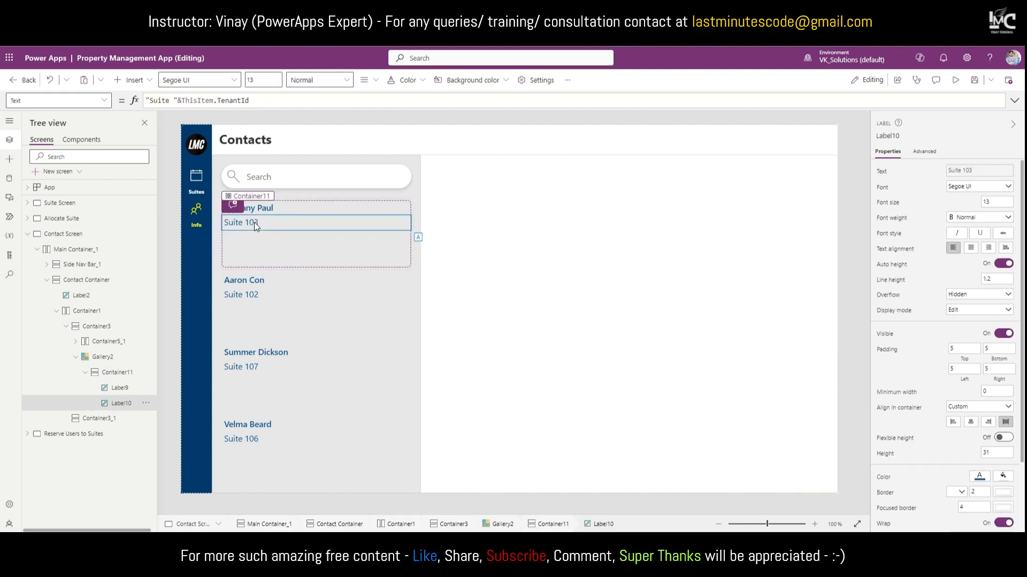
key("ctrl+c")
key("ctrl+v")
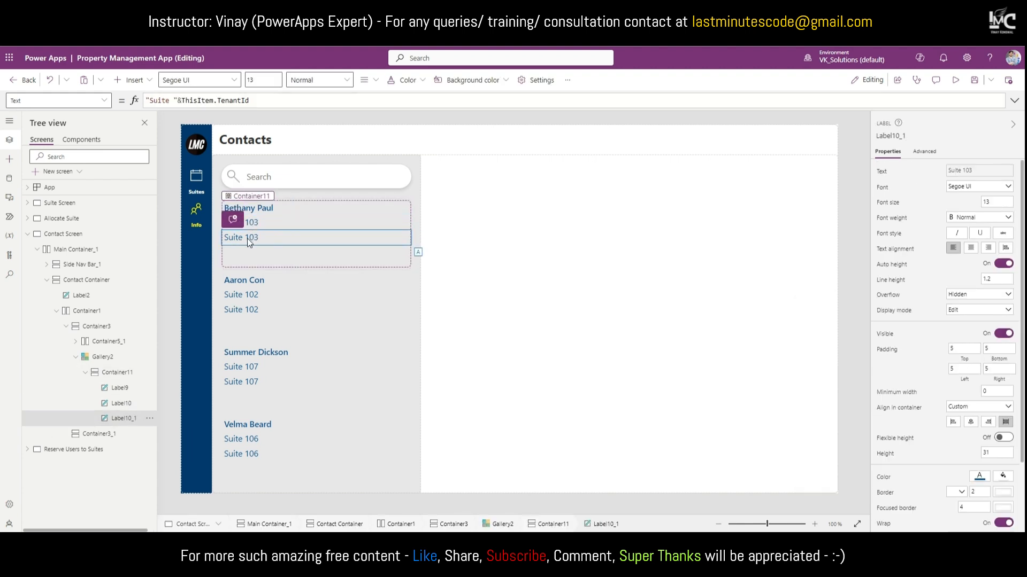
left_click(160, 100)
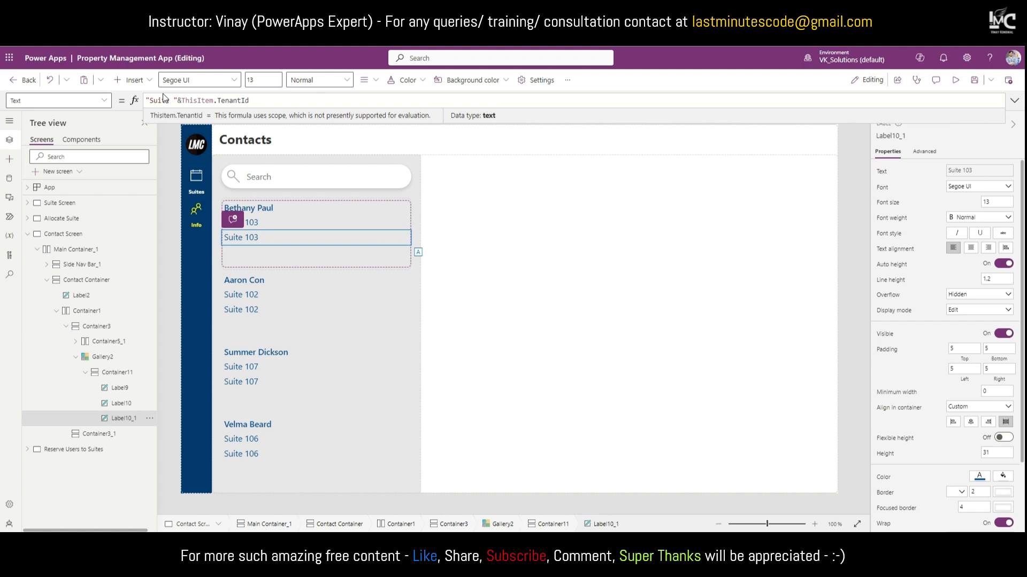
Step: Change the duplicated label's prefix to "Lease: " and remove TenantId after ThisItem in its Text formula
double_click(163, 100)
type("Lease")
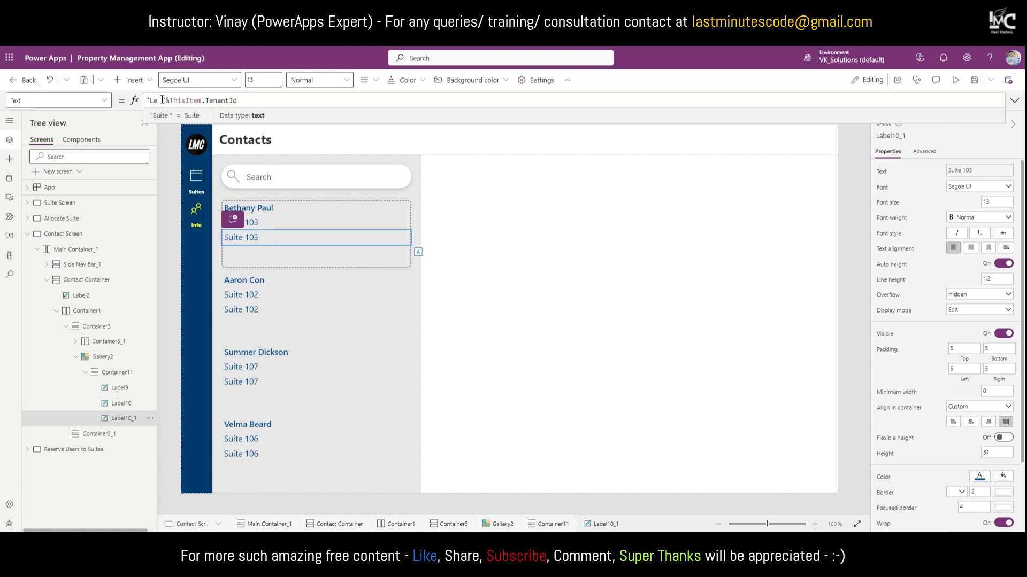
type(":")
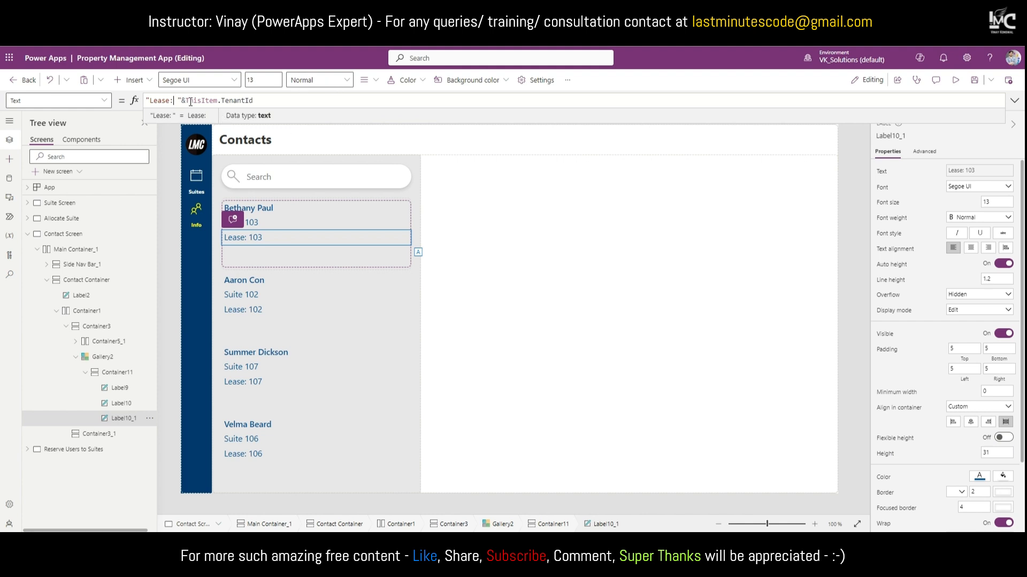
double_click(228, 100)
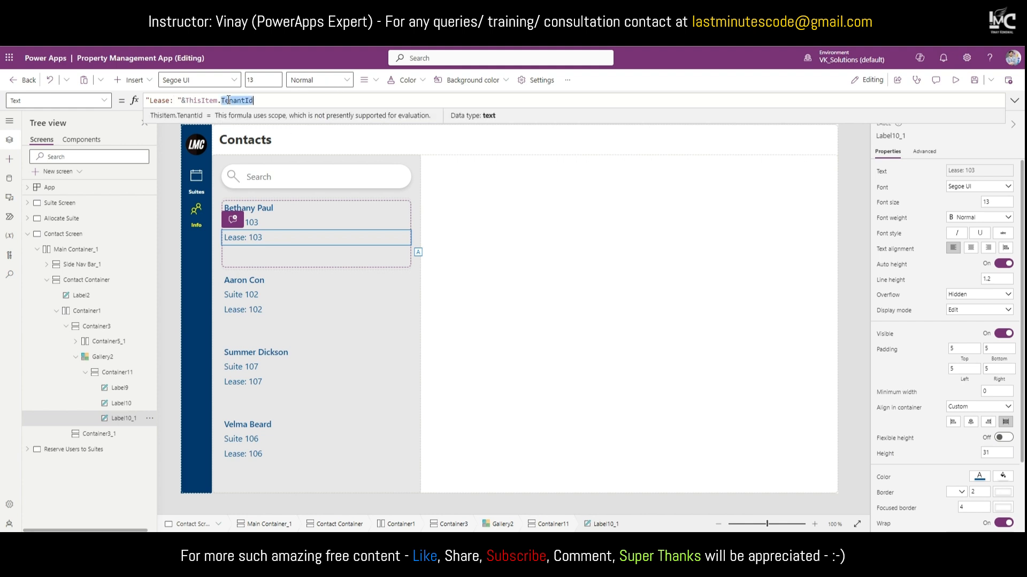
type("St")
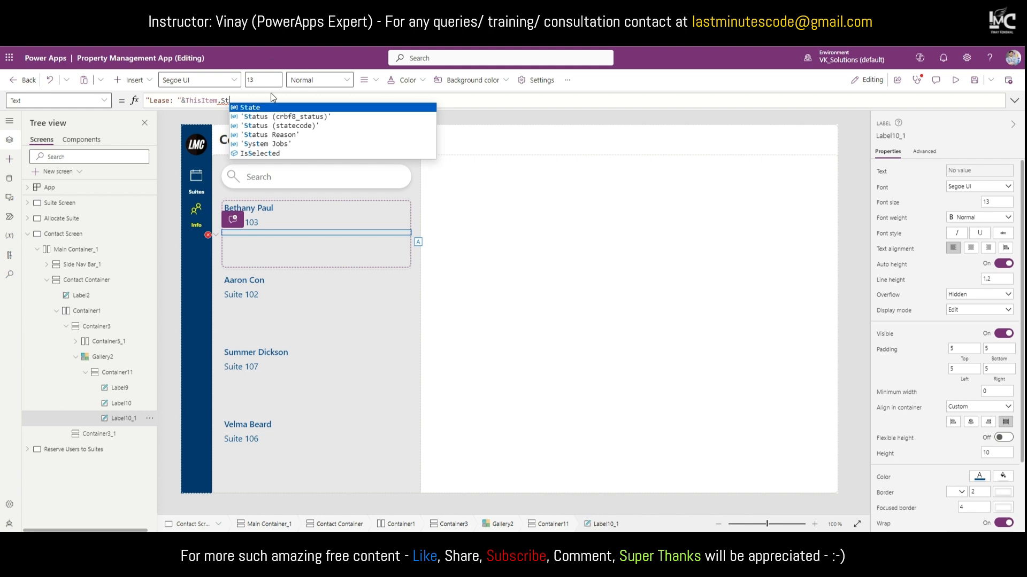
key("BackSpace")
key("BackSpace")
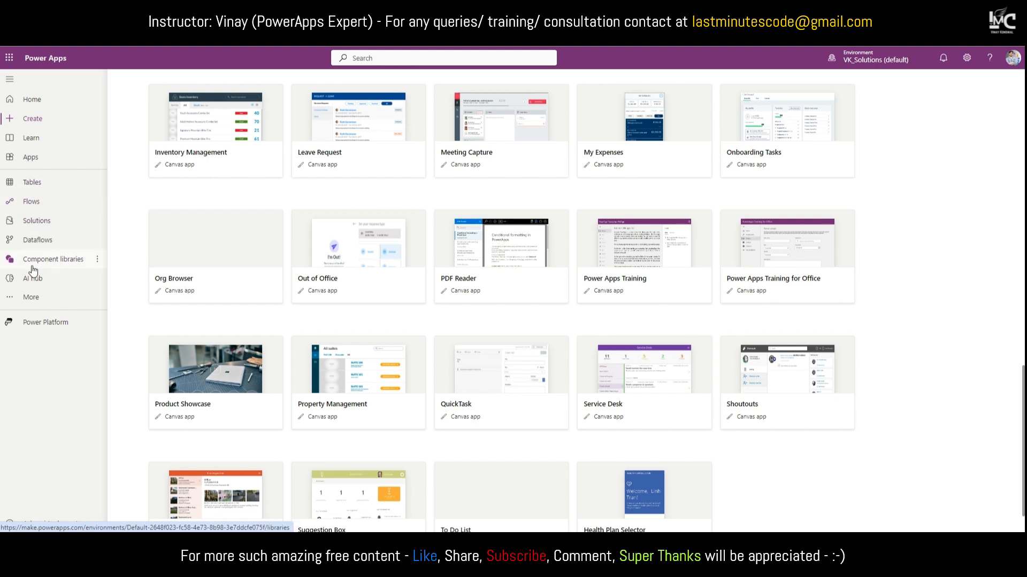
Step: Switch to the Power Apps maker portal and open tbl_Tenant from the Property Management Project solution in the table data editor
left_click(32, 296)
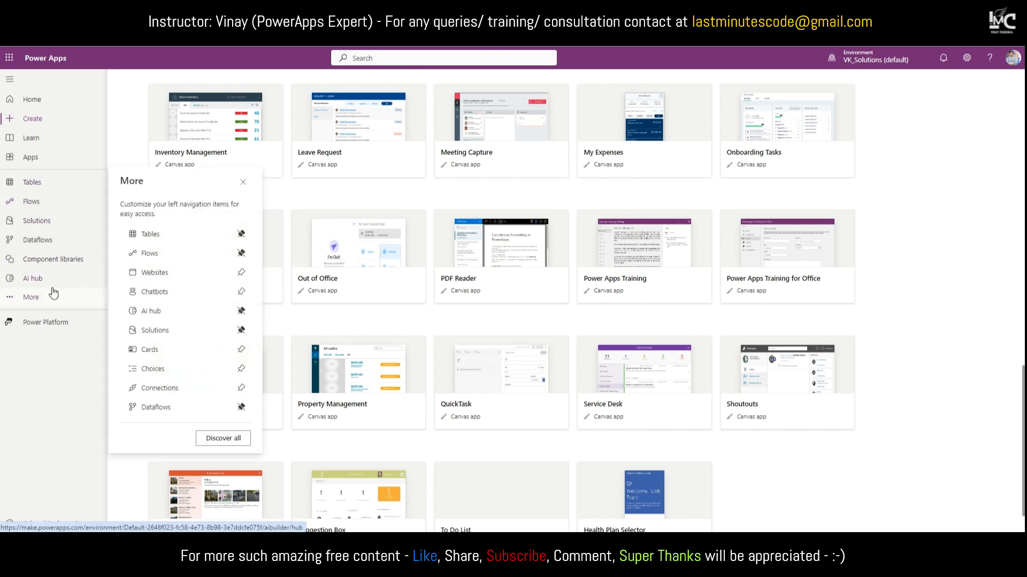
left_click(41, 221)
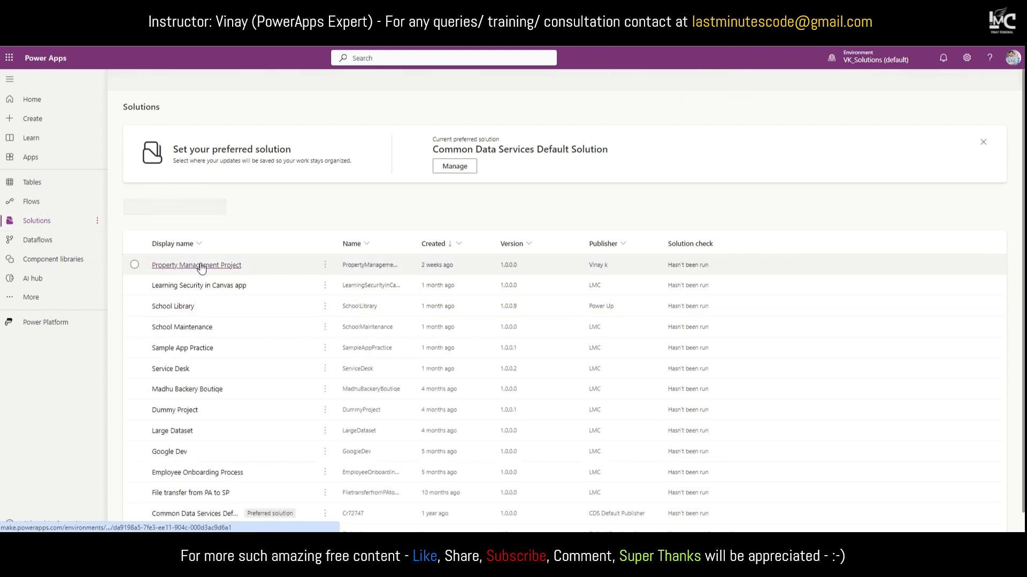
left_click(183, 267)
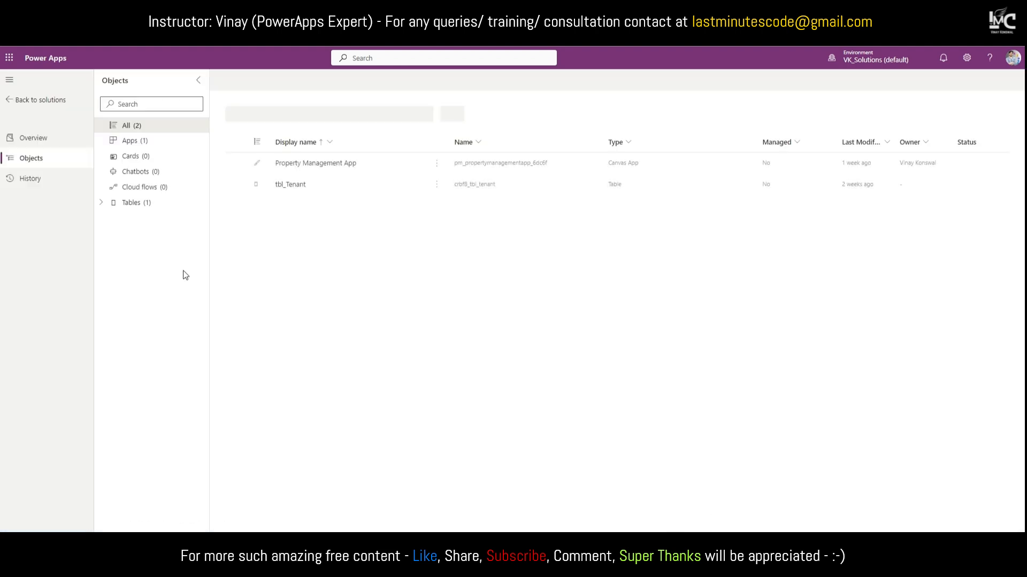
left_click(293, 188)
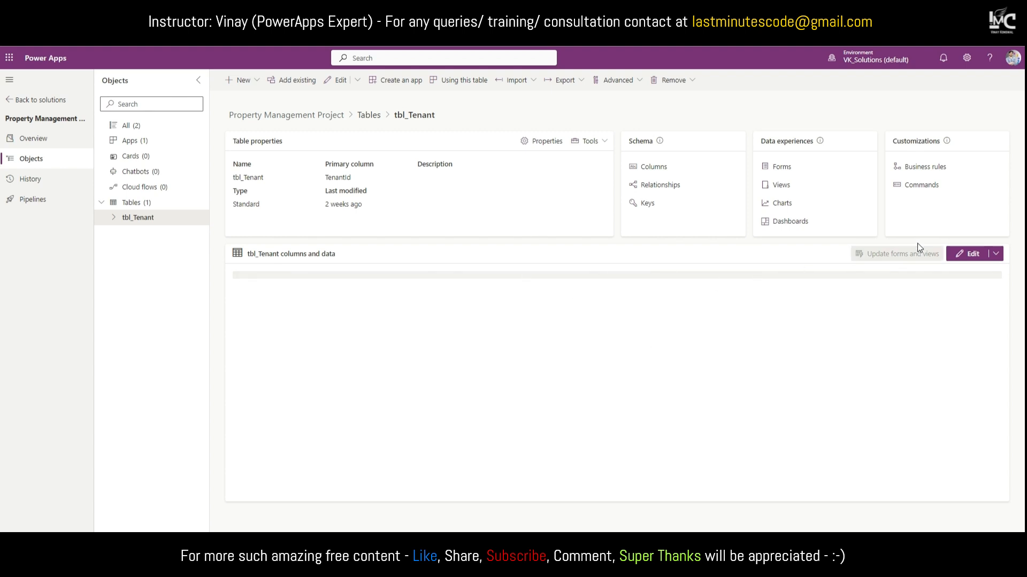
left_click(972, 257)
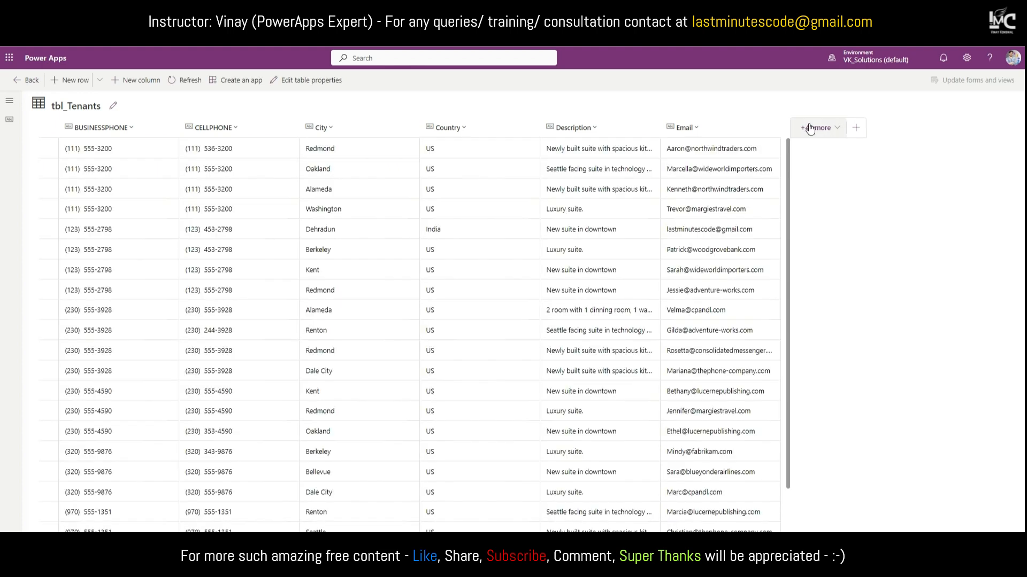
Step: Show the existing TenantSince and TenantThru columns in the tbl_Tenants data grid and examine their dates
left_click(810, 128)
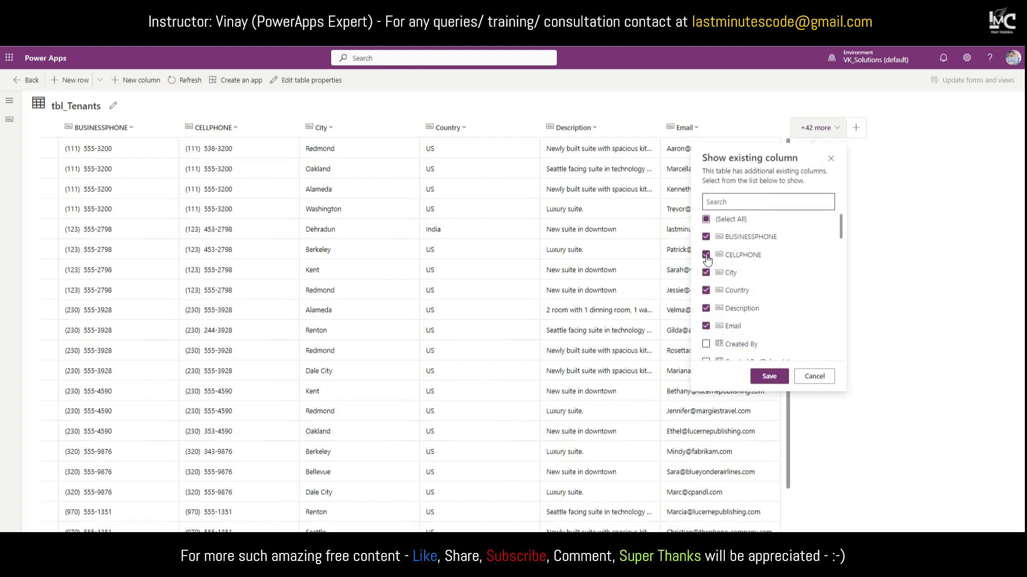
scroll(723, 257, "down", 3)
scroll(742, 257, "down", 5)
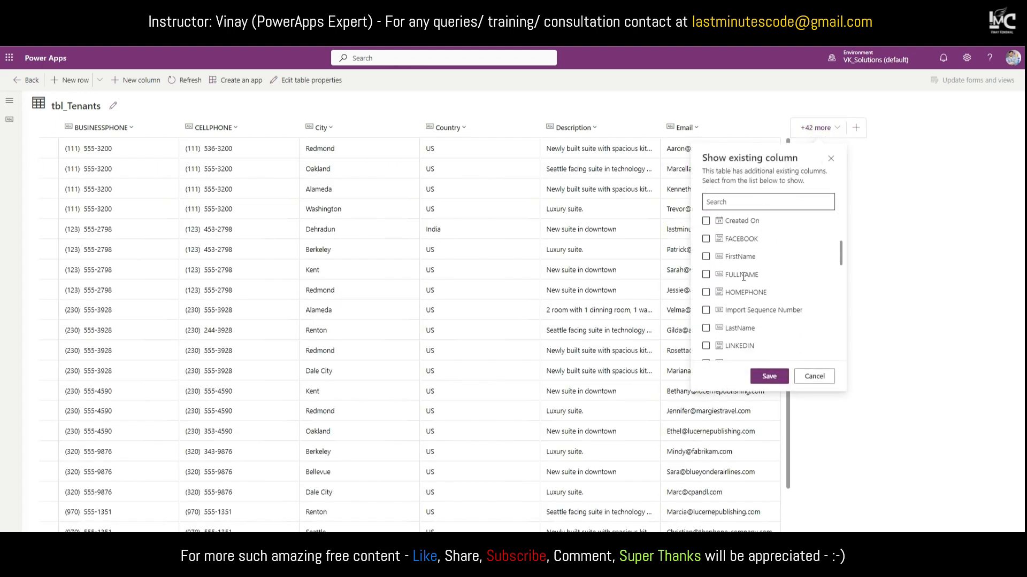
scroll(744, 282, "down", 5)
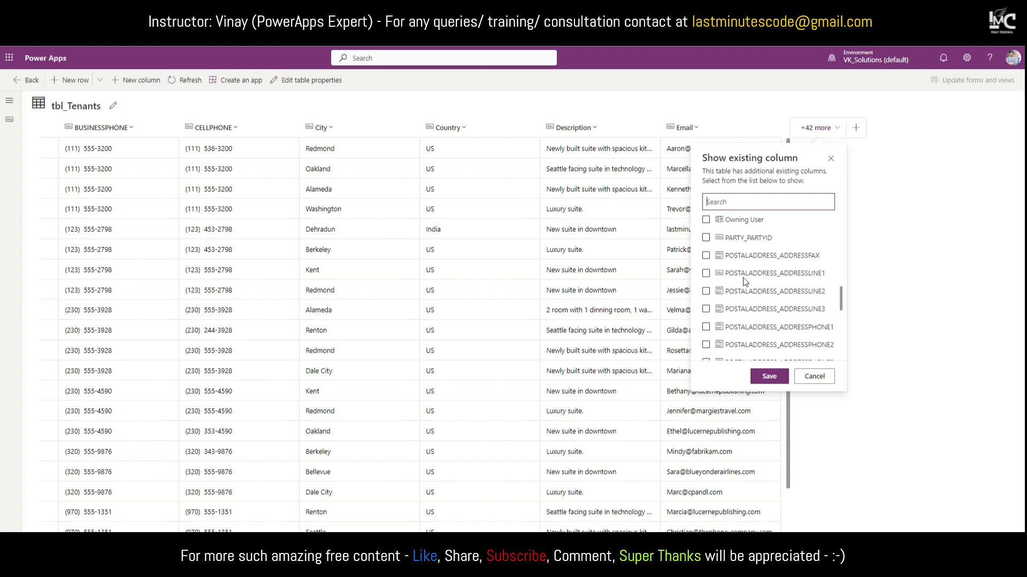
scroll(746, 283, "down", 2)
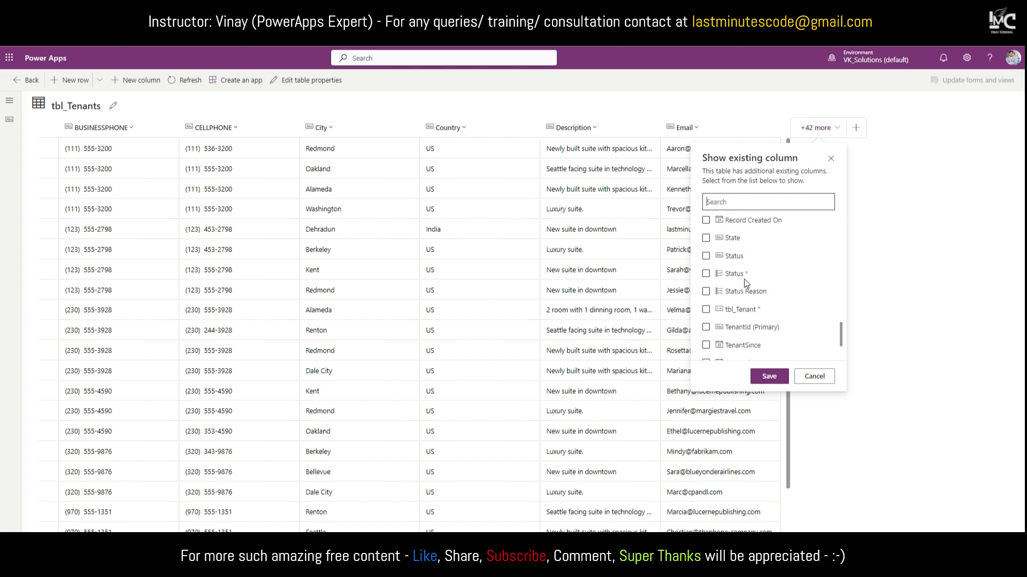
scroll(746, 284, "down", 2)
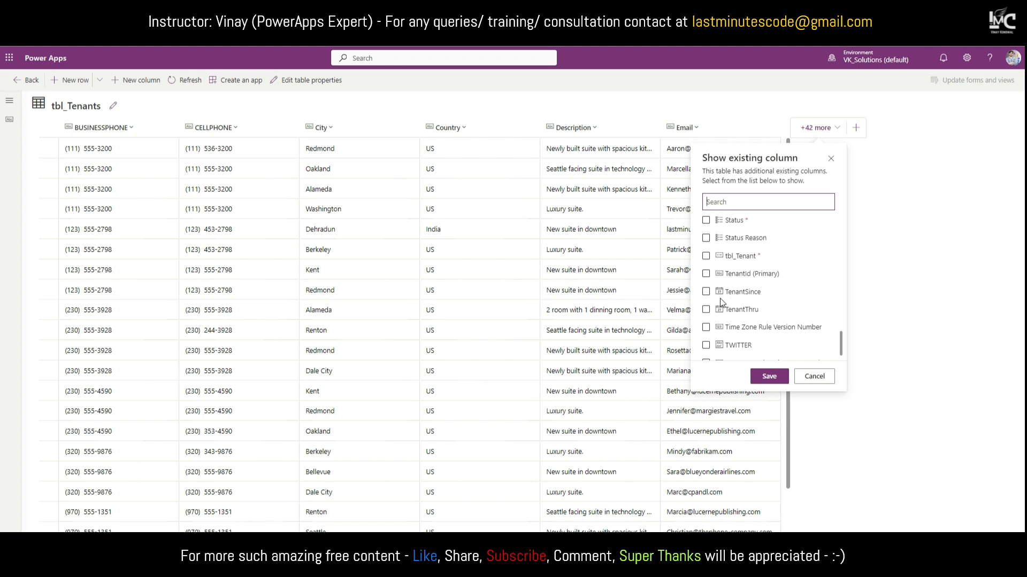
left_click(707, 292)
left_click(706, 310)
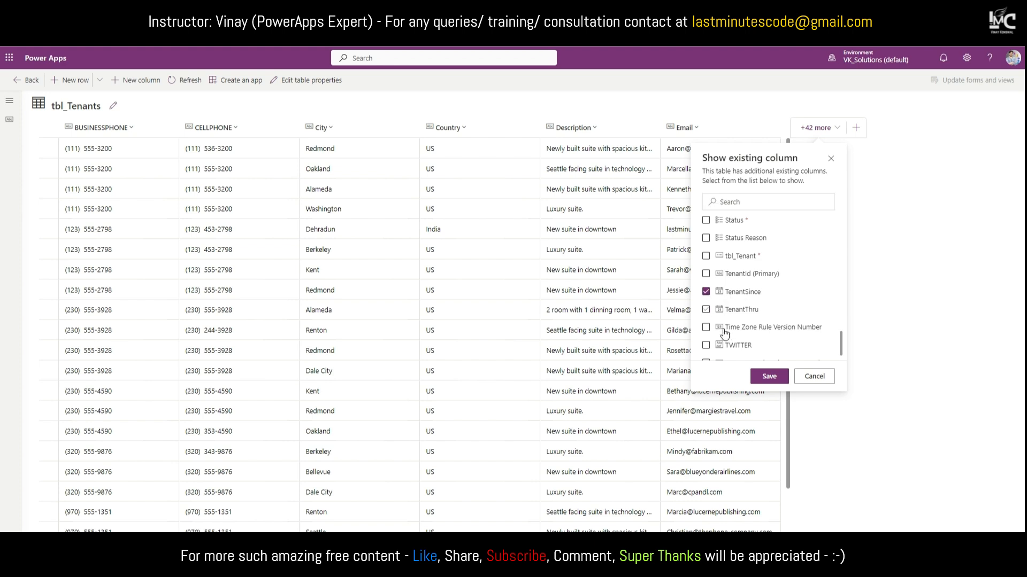
left_click(762, 376)
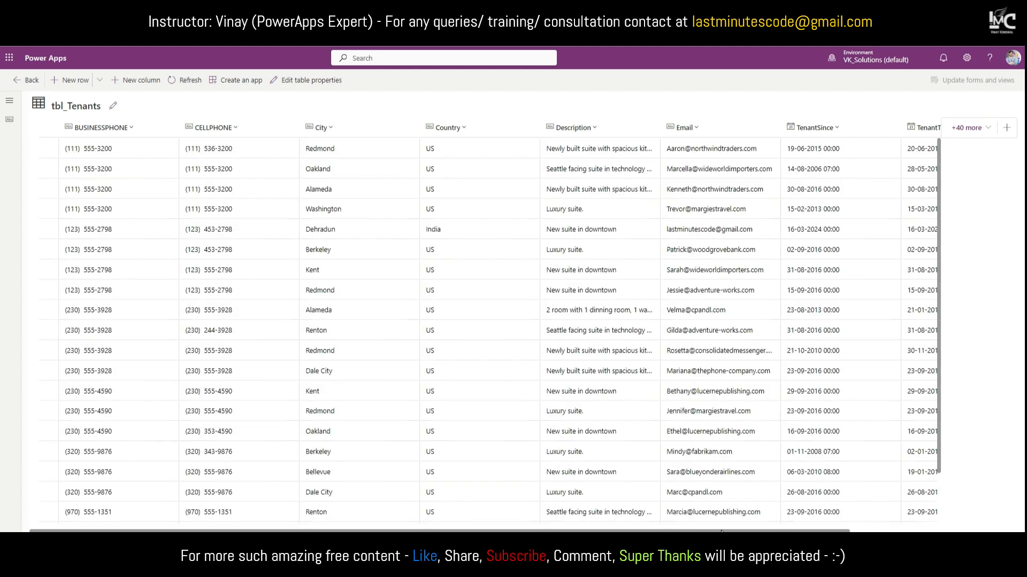
left_click_drag(735, 532, 817, 532)
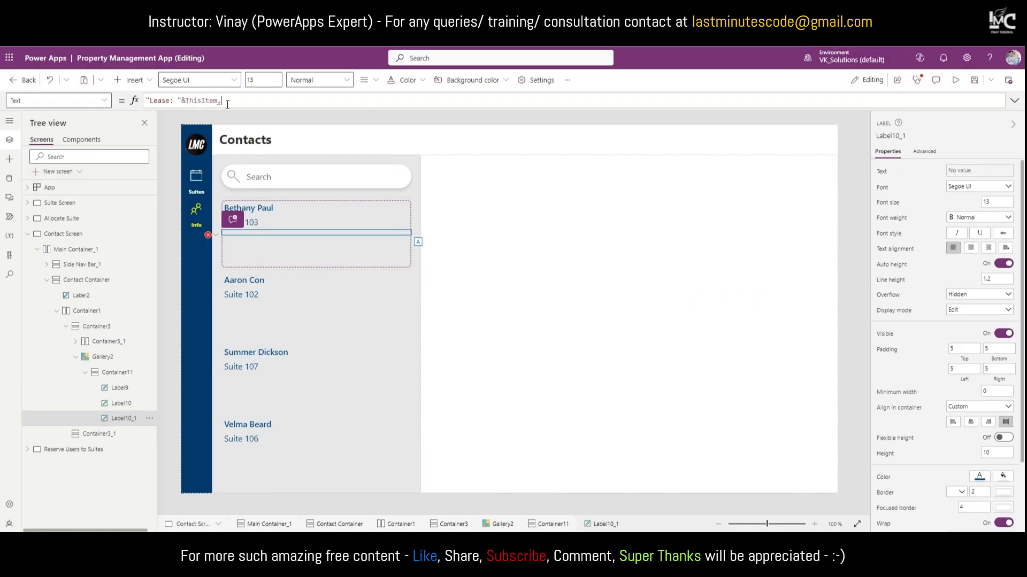
Step: Return to the app editor and complete the lease label's formula as "Lease: "&ThisItem.TenantSince
type("Tenta")
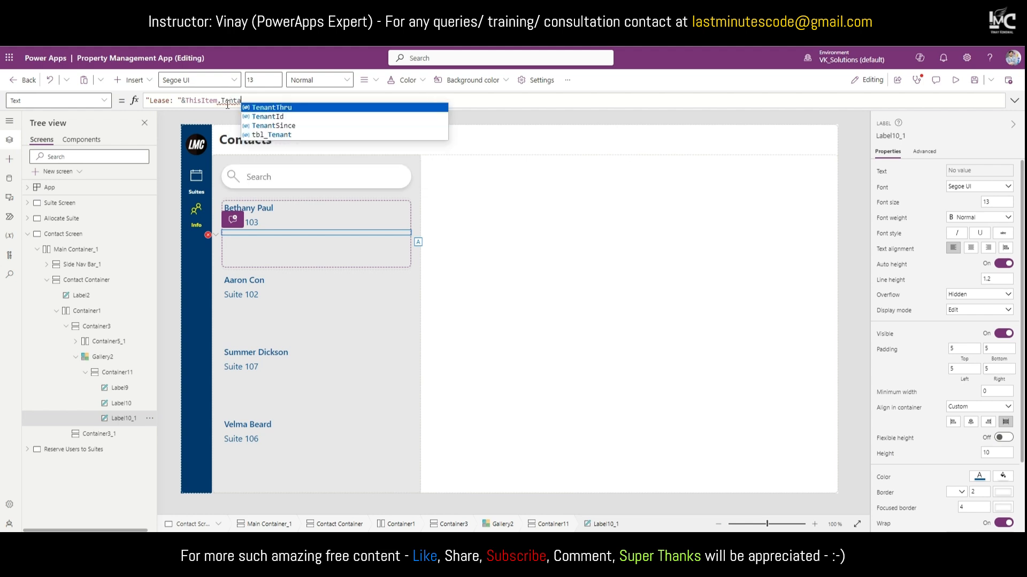
key("Down")
key("Down")
key("Return")
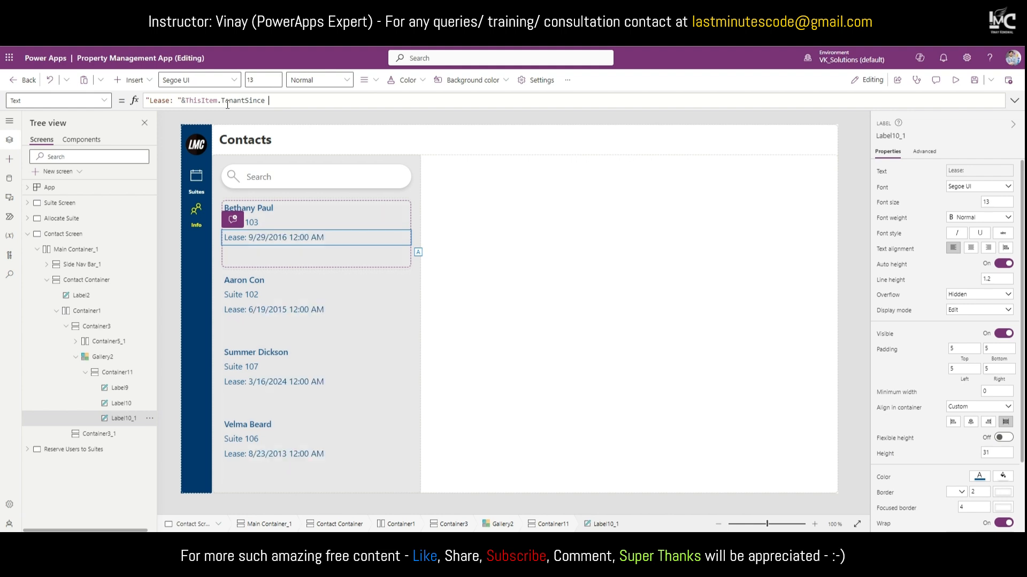
Step: Append &" - " & ThisItem.TenantThru to the lease label's formula for the end date
type("&\"")
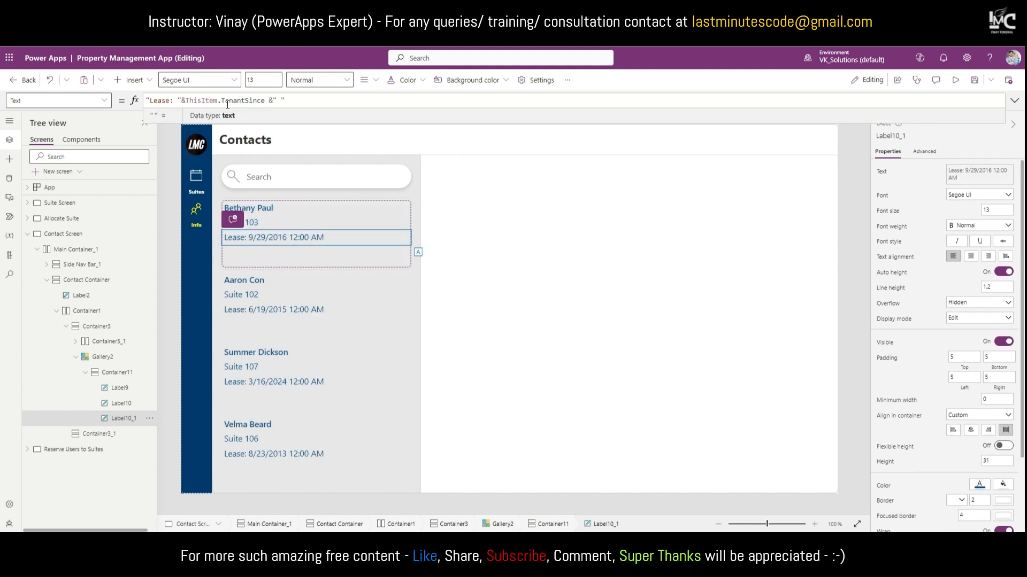
key("Right")
key("Right")
type("&")
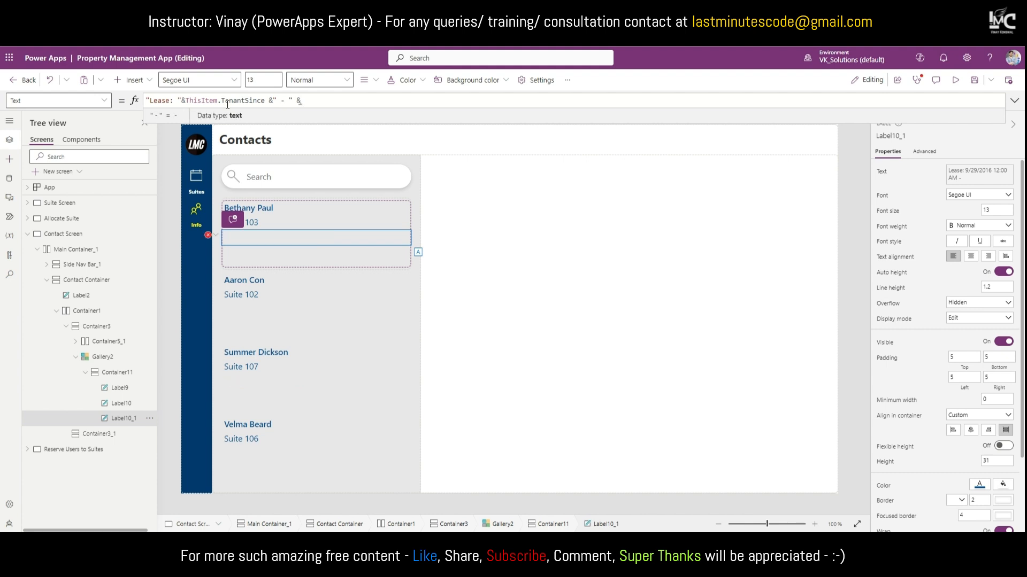
type(" This")
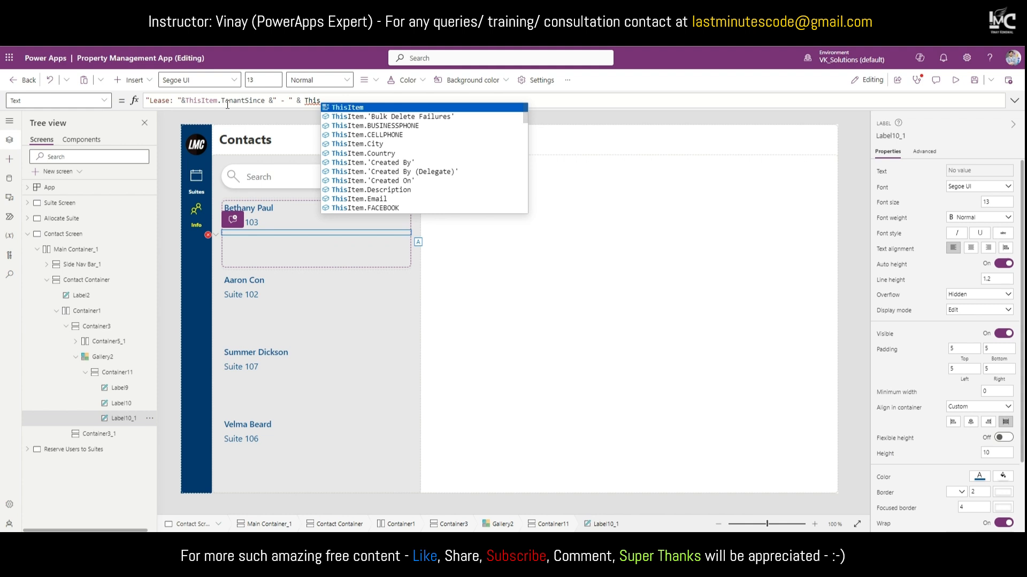
type("Item.Te")
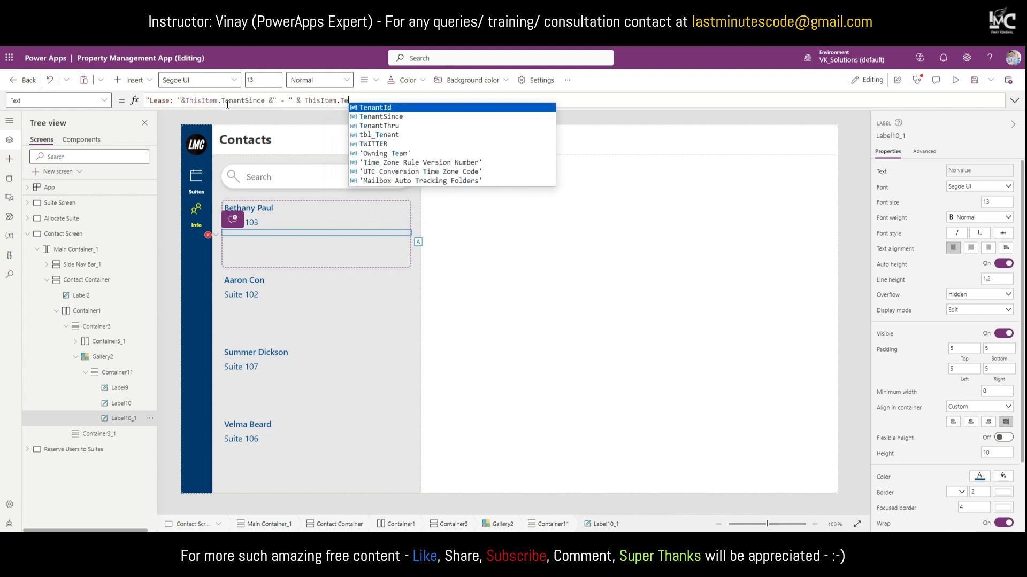
key("Down")
key("Down")
key("Tab")
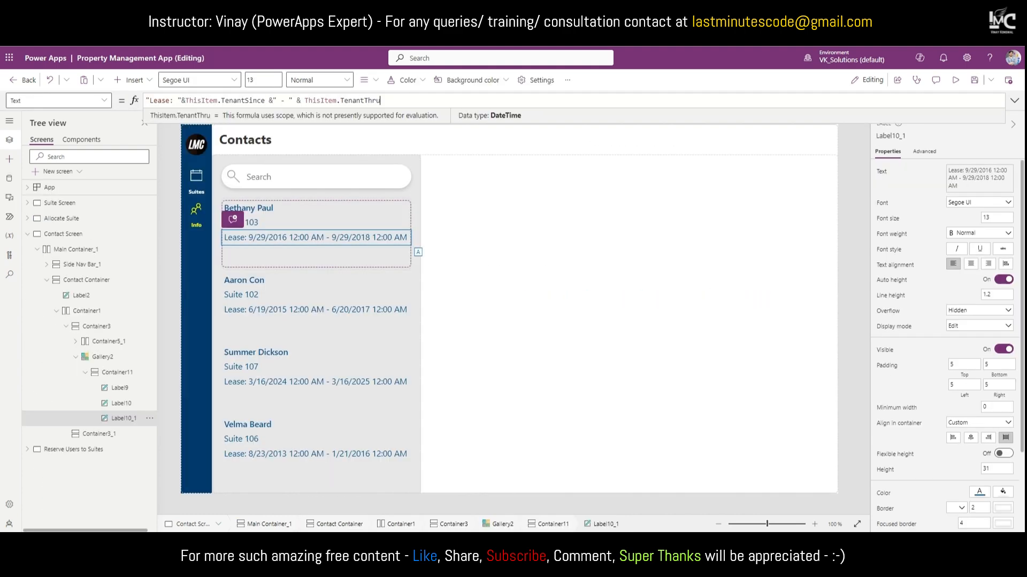
Step: Wrap the lease start date in a Text function with month-year format, as Text(ThisItem.TenantSince,"mmm, yyyy")
left_click(187, 100)
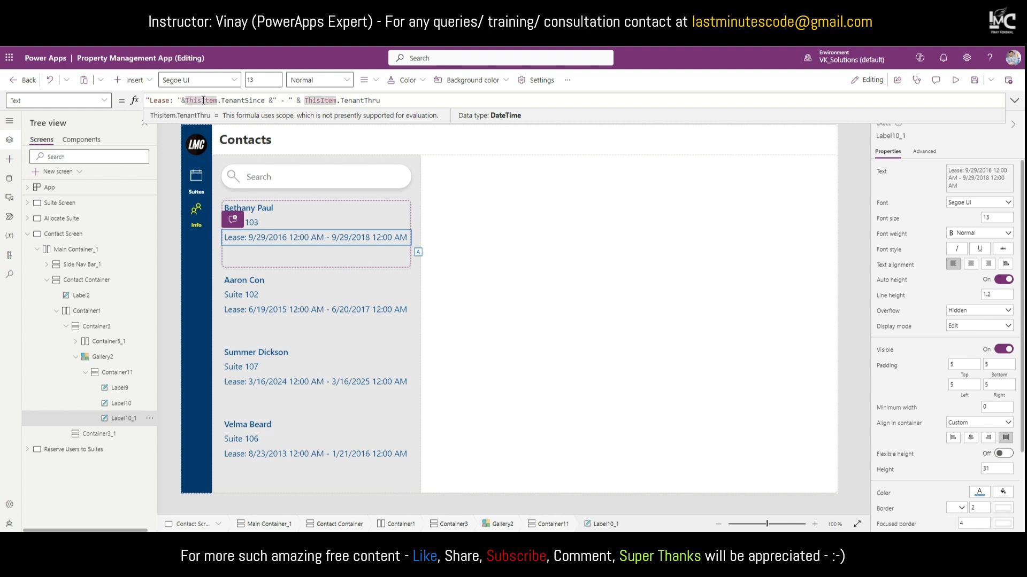
type("Text")
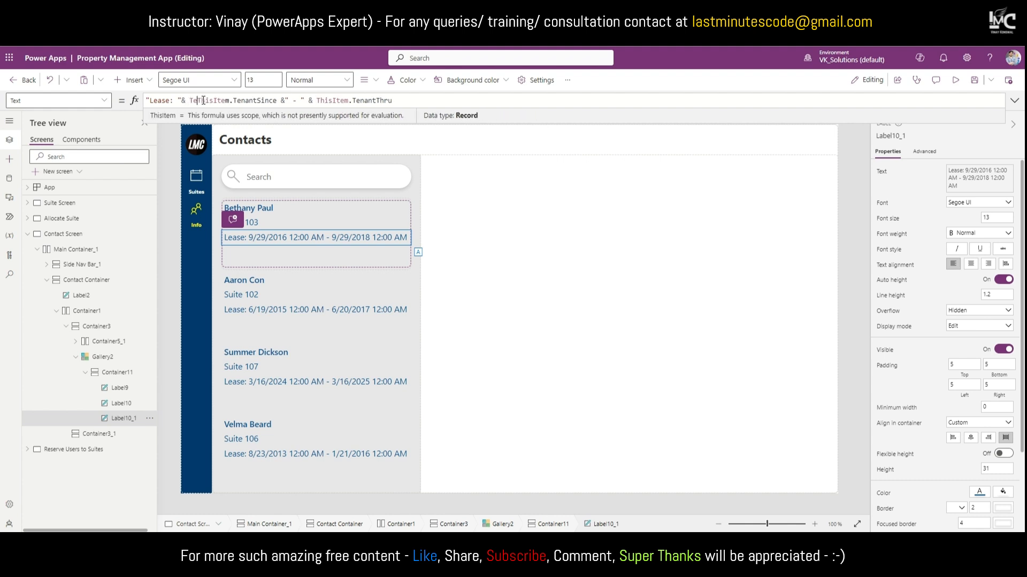
key("Right")
key("Right")
key("Right")
key("Right")
key("Right")
key("Right")
key("Right")
key("Right")
key("Right")
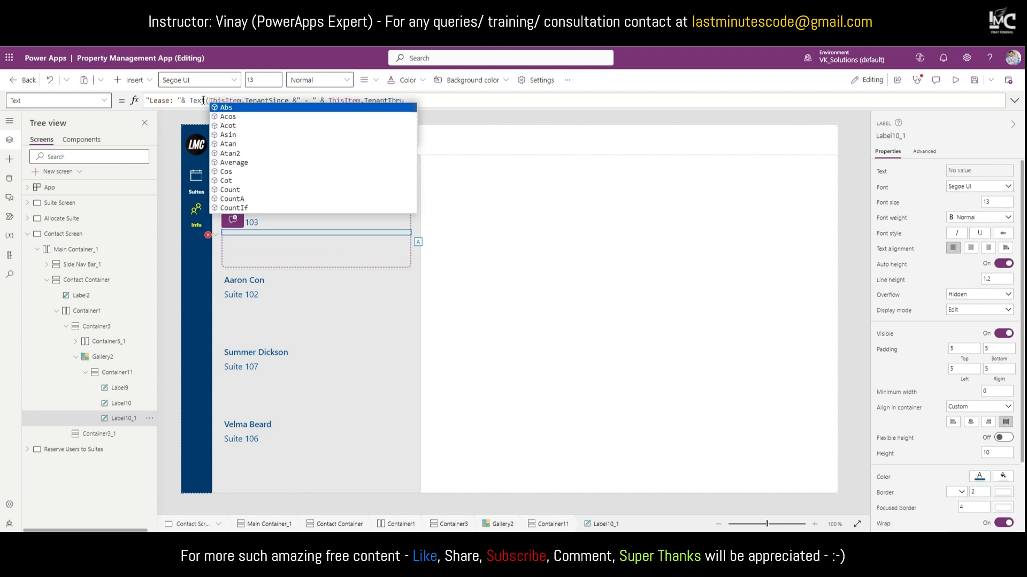
key("Right")
key("Right")
key("Right")
key("Right")
key("Right")
key("Right")
key("Right")
key("Right")
key("Right")
key("Right")
key("Right")
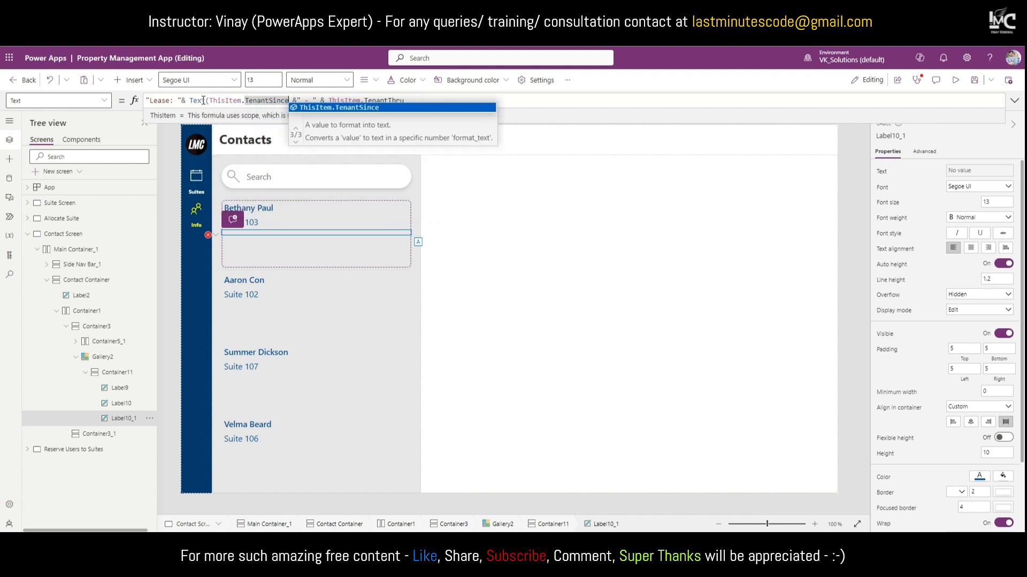
type(",\"\"")
key("Left")
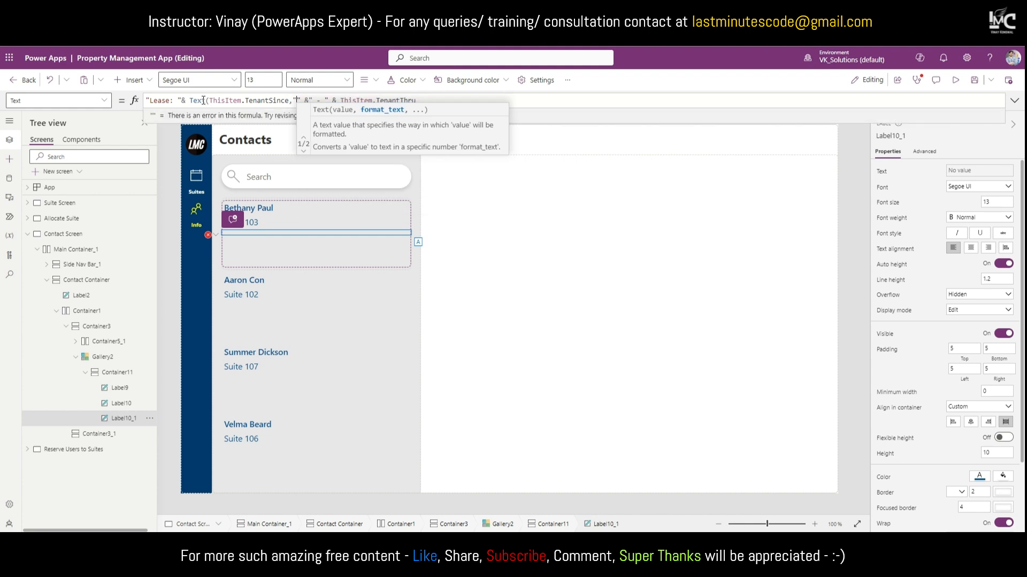
type("mmm")
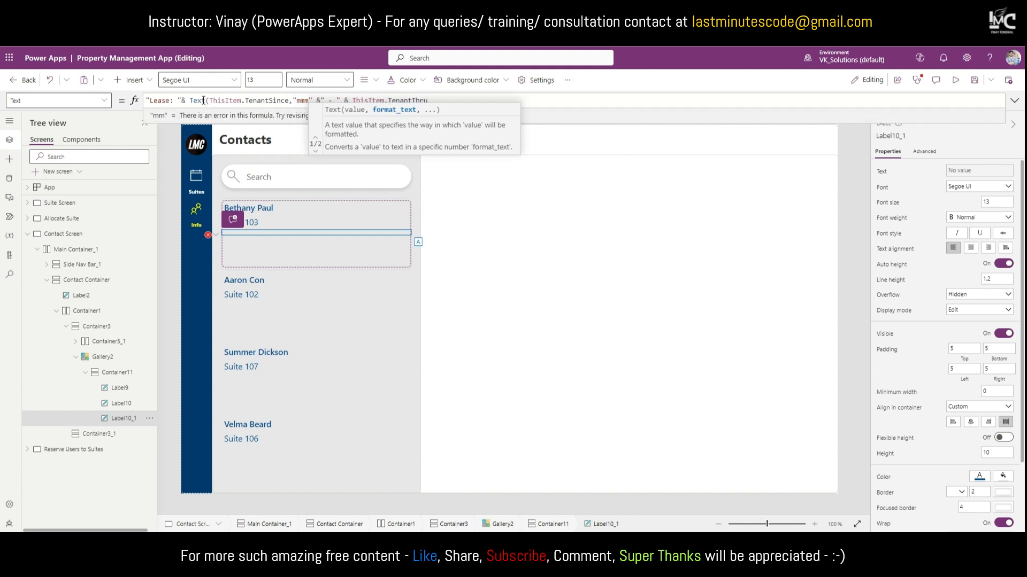
type(", yyy")
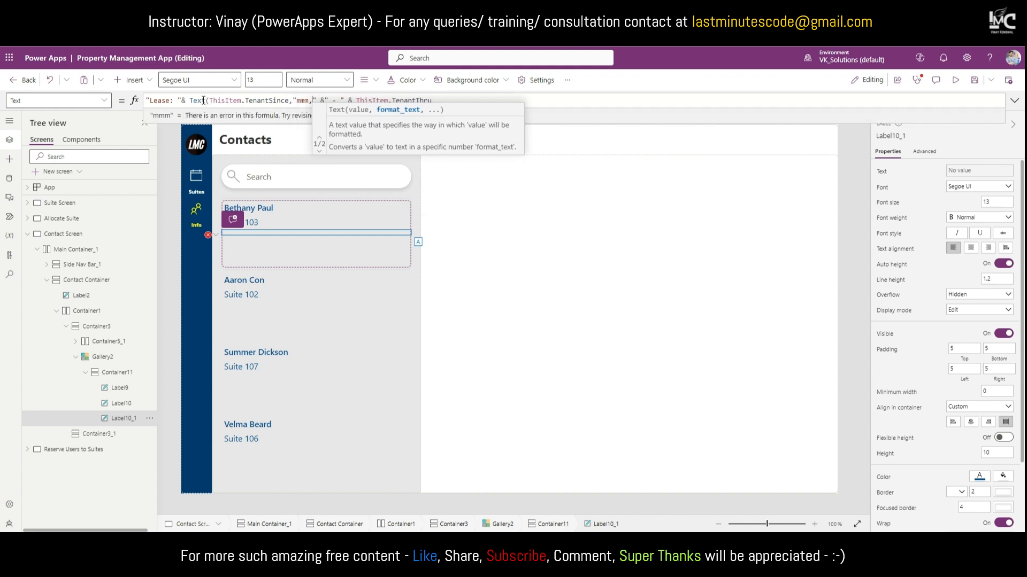
type("y\"")
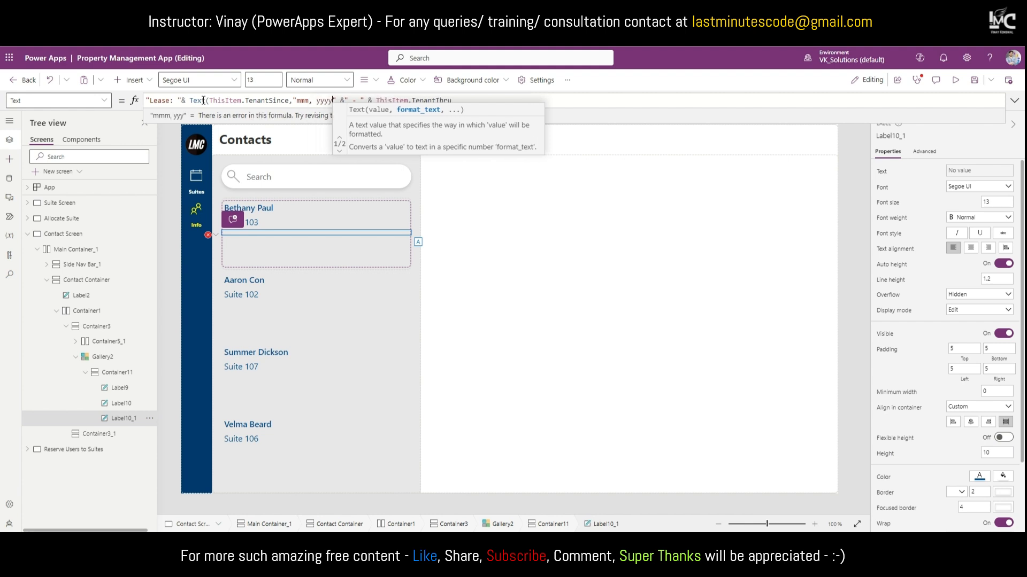
type(")")
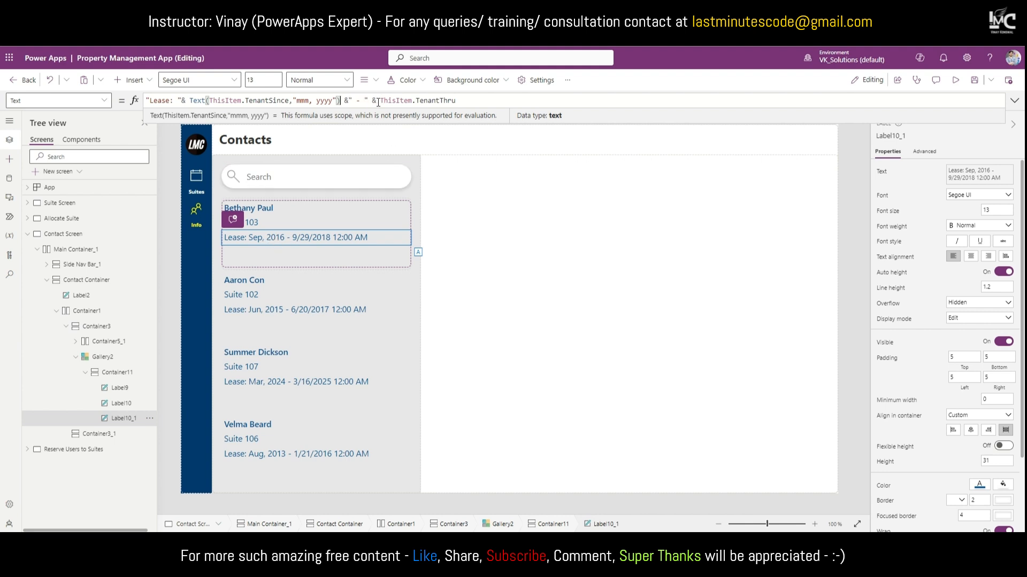
Step: Wrap the lease end date in a Text function with month-year format, as Text(ThisItem.TenantThru,"mmm, yyyy")
left_click(400, 101)
type("Text(")
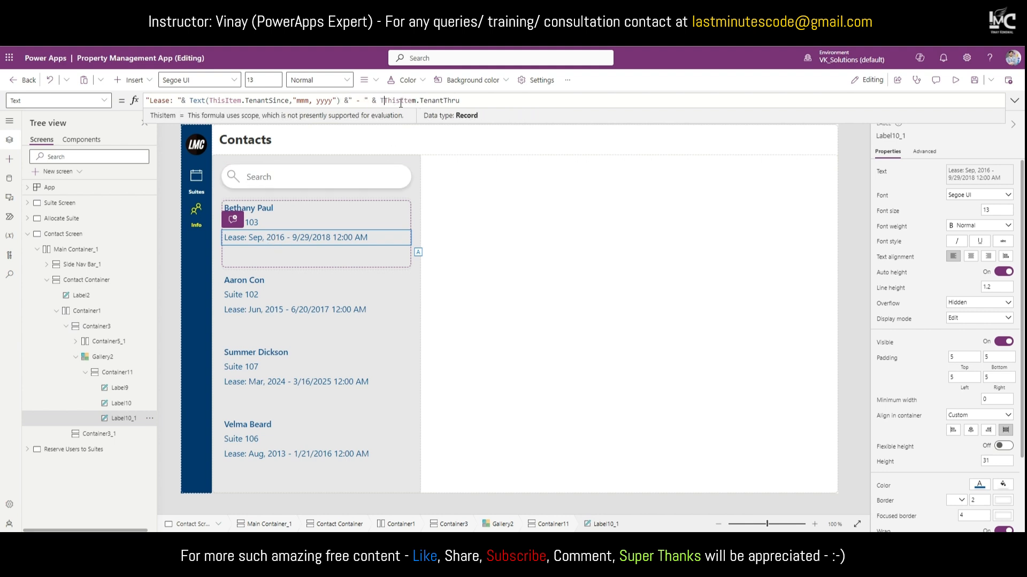
key("Right")
key("Right")
key("Right")
key("Right")
key("Right")
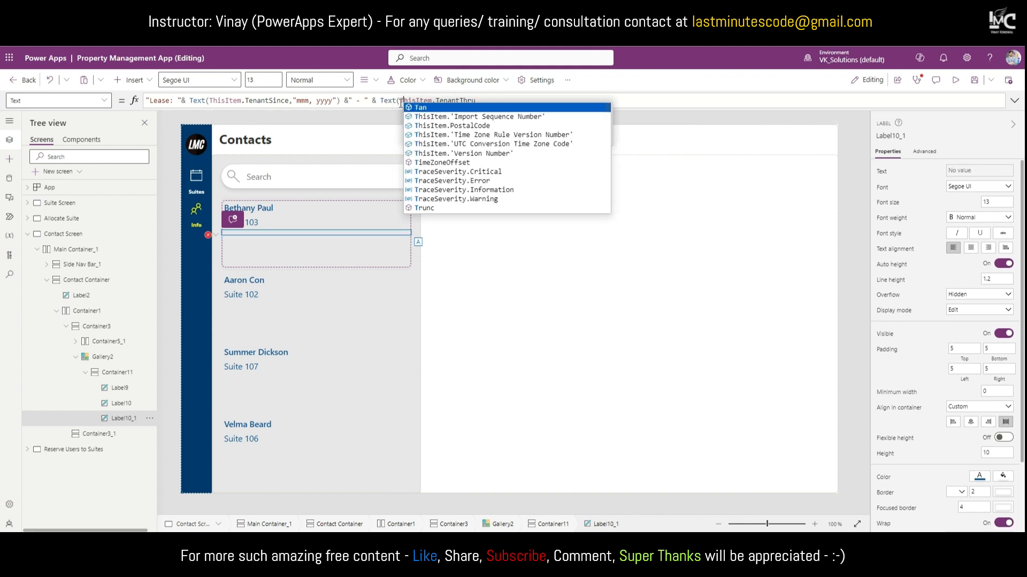
key("Right")
key("Right")
key("Right")
key("Right")
key("Right")
key("Right")
key("Right")
key("Right")
key("Right")
key("Right")
key("Right")
key("Right")
key("Right")
key("Right")
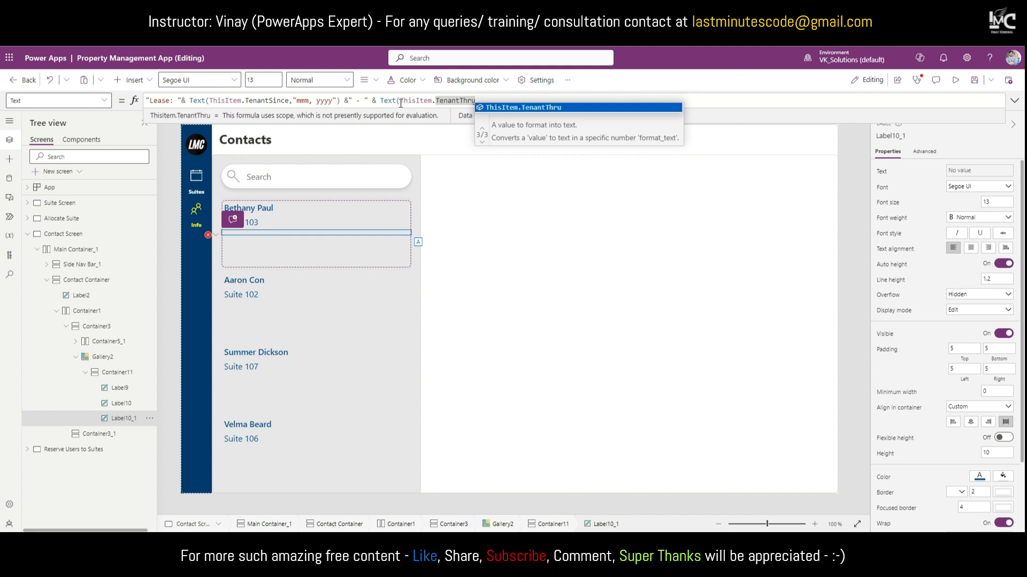
type(",\"mmm")
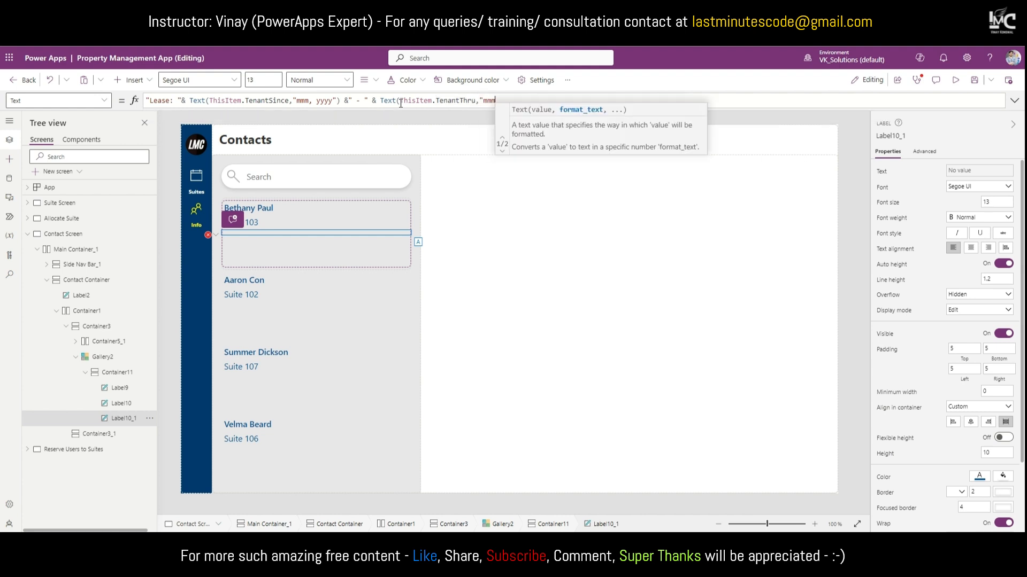
type(", yyyy\"")
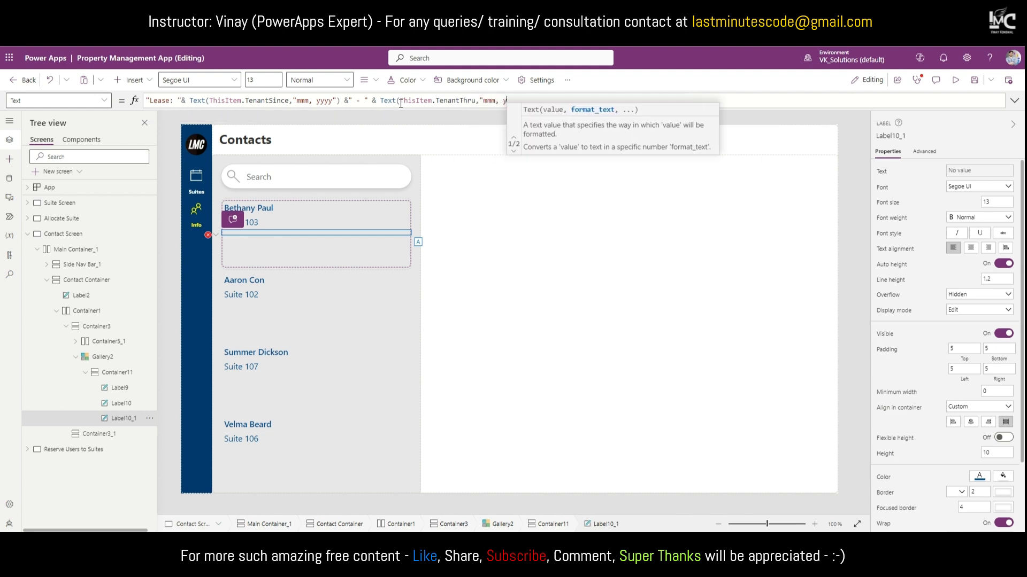
type(")")
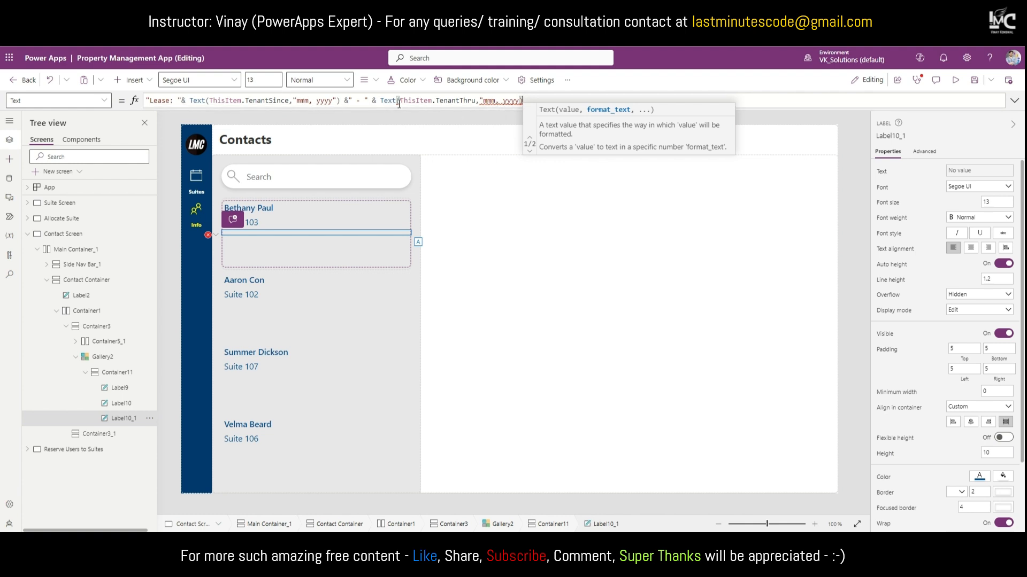
mouse_move(400, 102)
type("\") &\"")
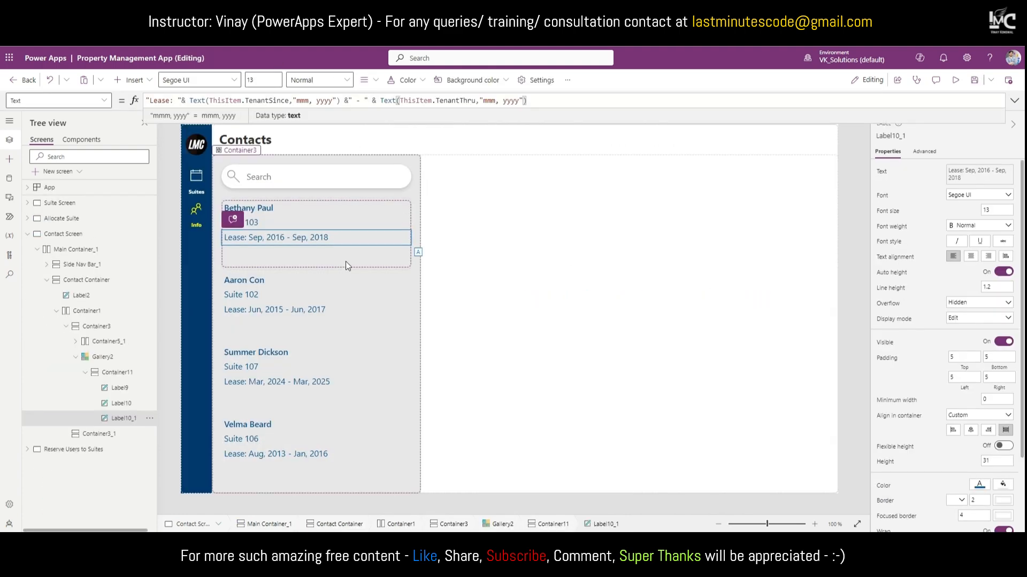
Step: Remove the comma from both date formats in the lease label's formula so each reads "mmm yyyy"
left_click(314, 101)
key("BackSpace")
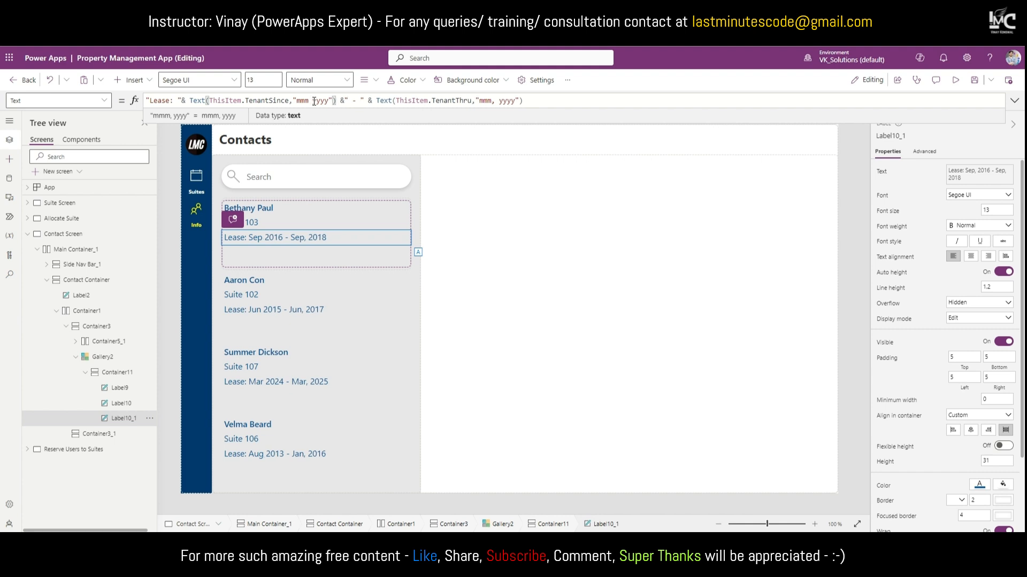
left_click(496, 100)
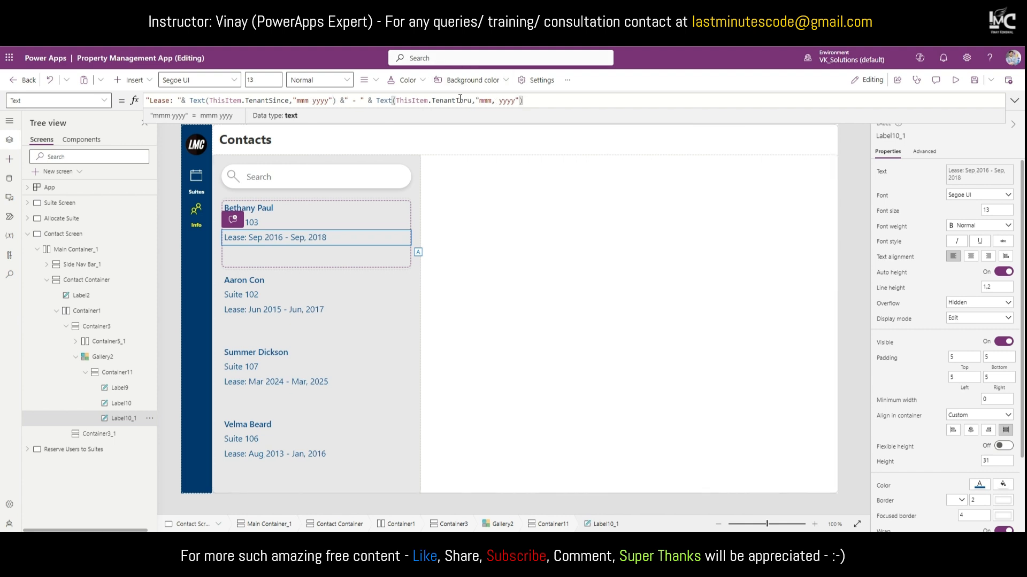
key("BackSpace")
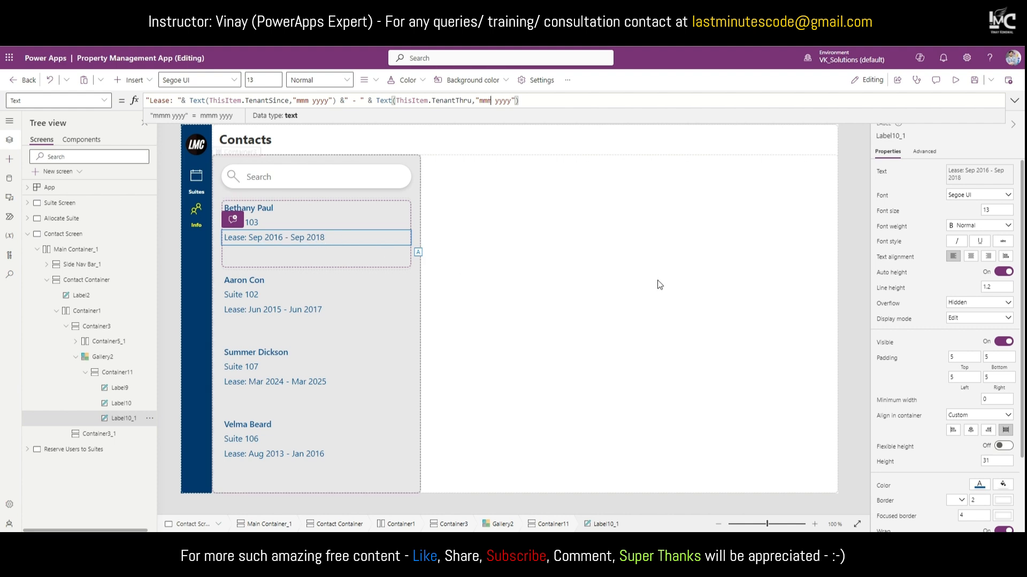
Step: Set the font size of the lease label and the suite label in the tenant gallery to 10
left_click(995, 208)
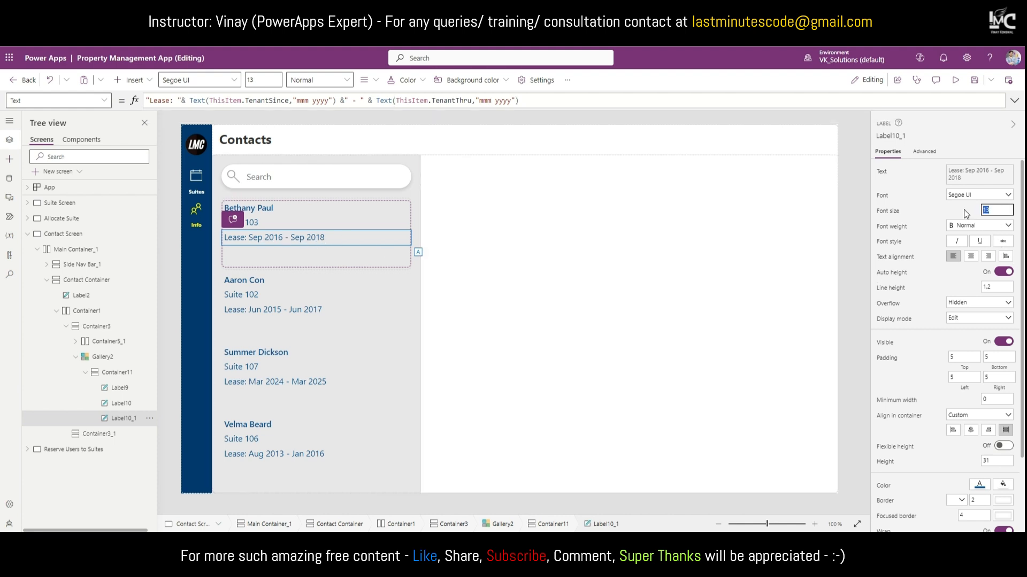
type("10")
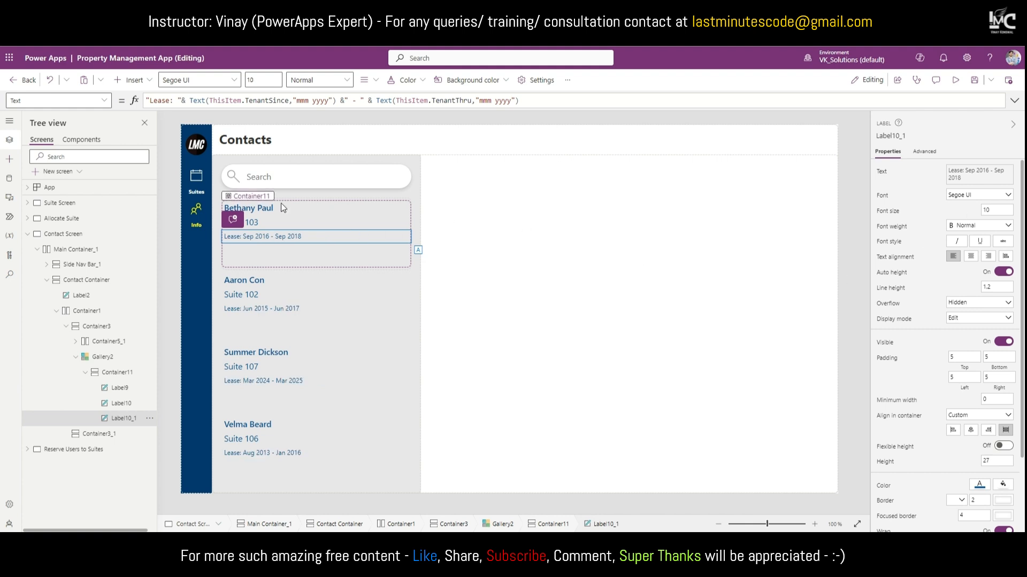
left_click(269, 220)
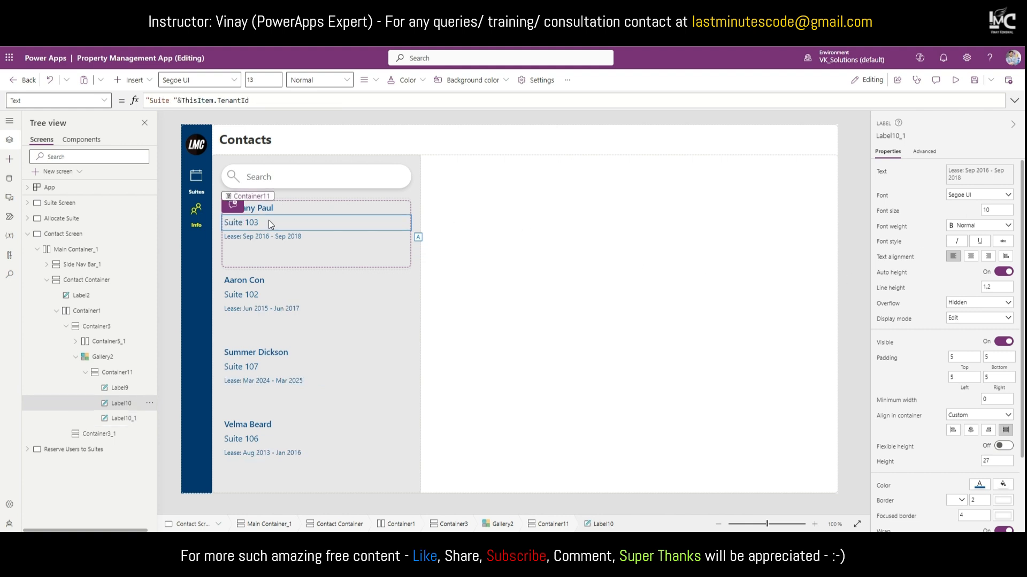
left_click(995, 202)
type("10")
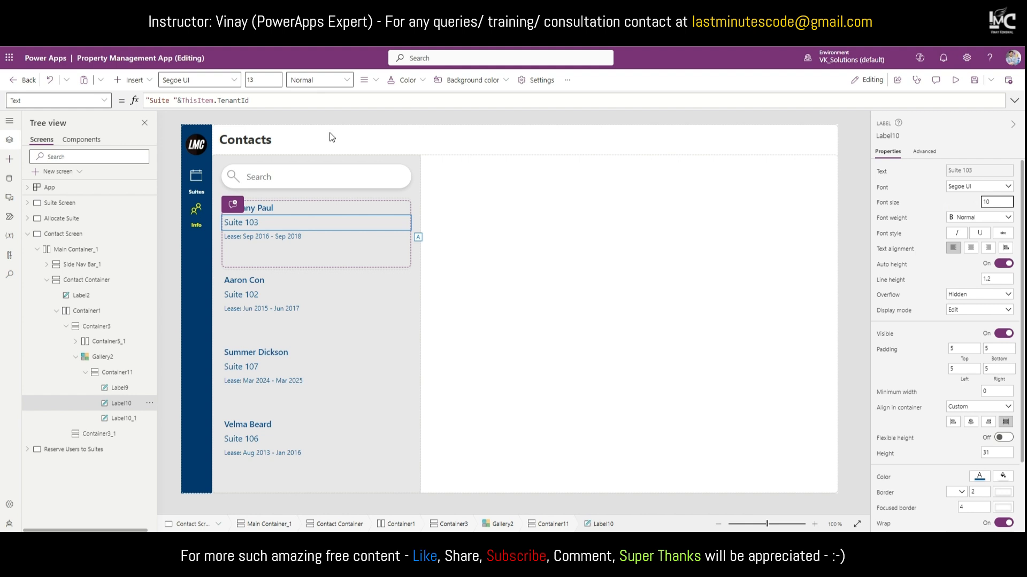
left_click(284, 210)
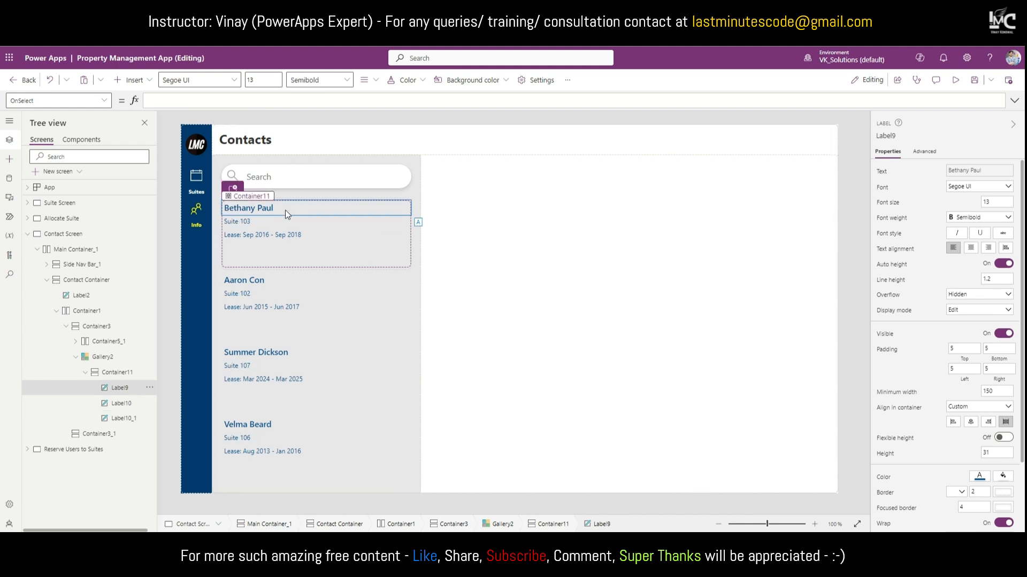
left_click(983, 203)
Step: Reduce Gallery2's template size, trying 120, 100 and 80, and settle on 90
left_click(278, 253)
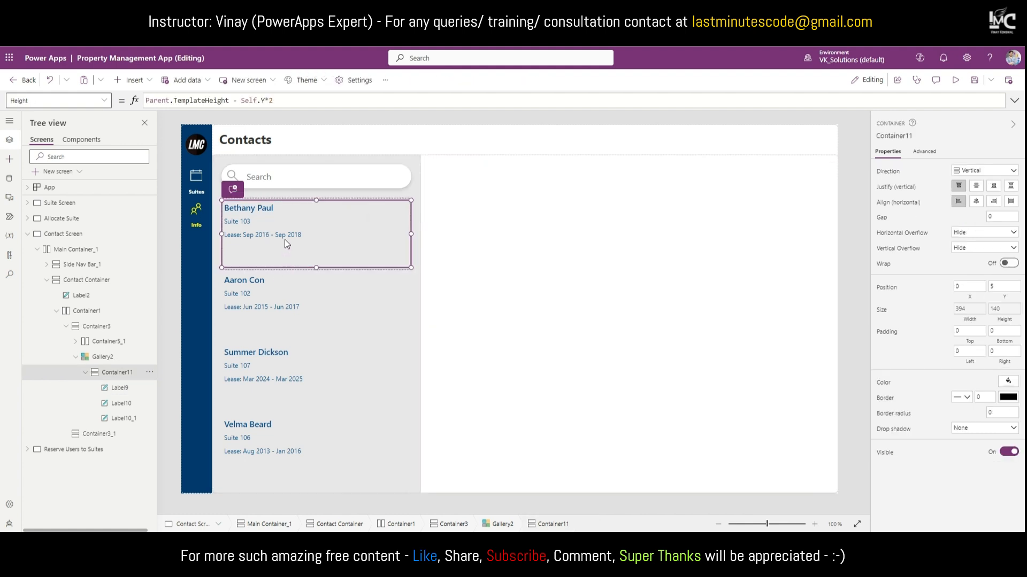
left_click(102, 358)
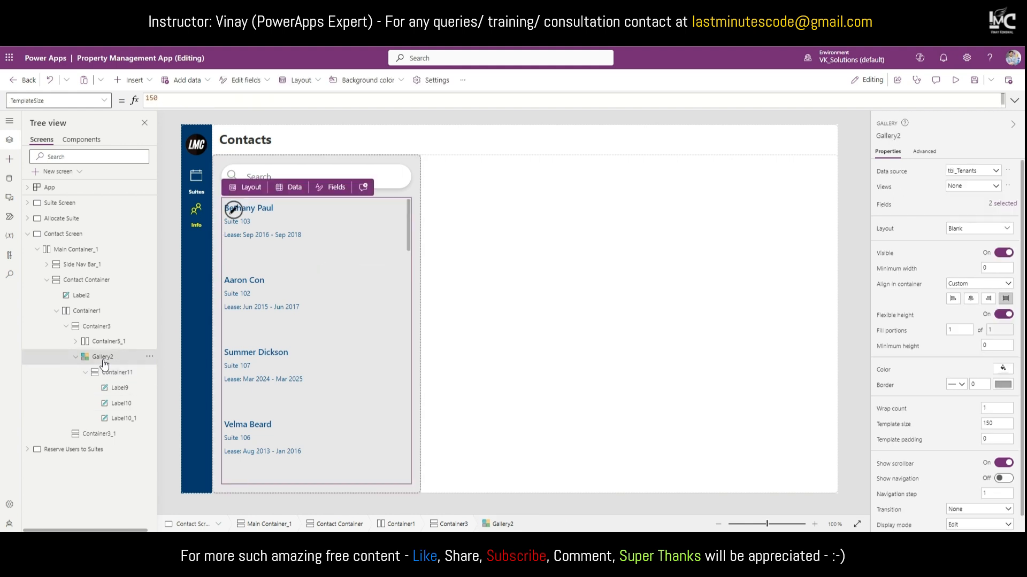
left_click(993, 423)
type("12")
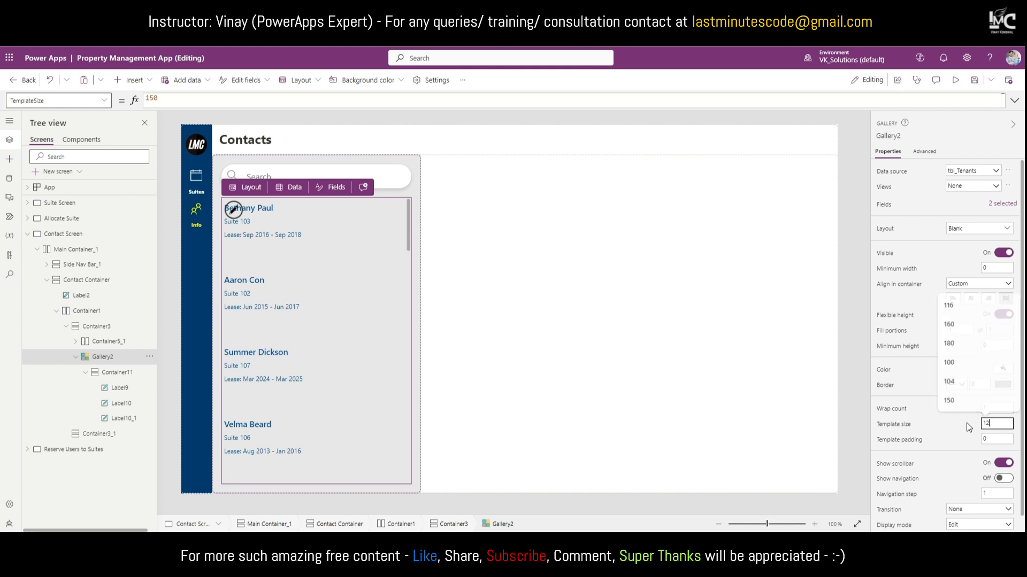
key("Return")
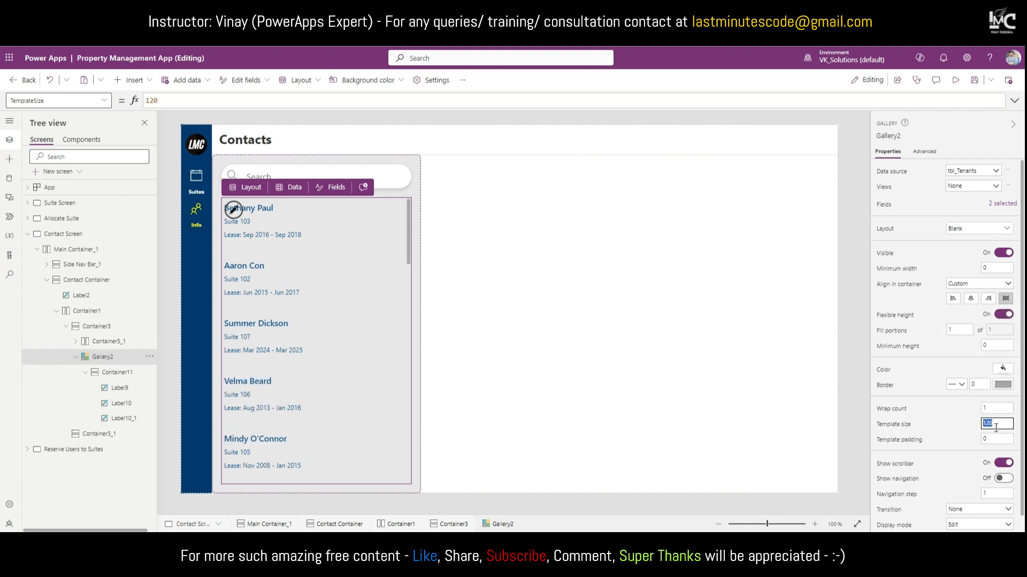
type("100")
key("Return")
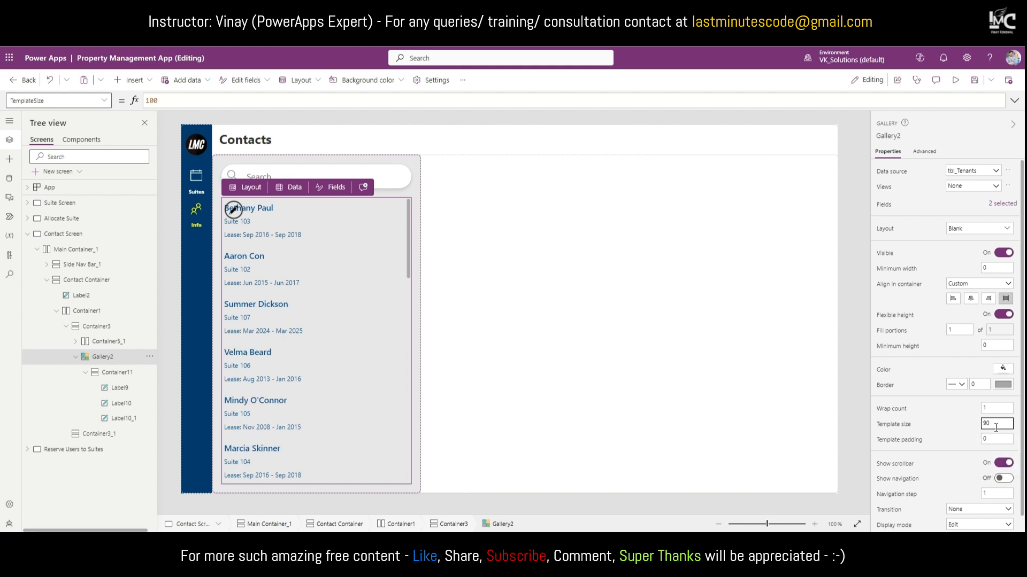
type("90")
key("Return")
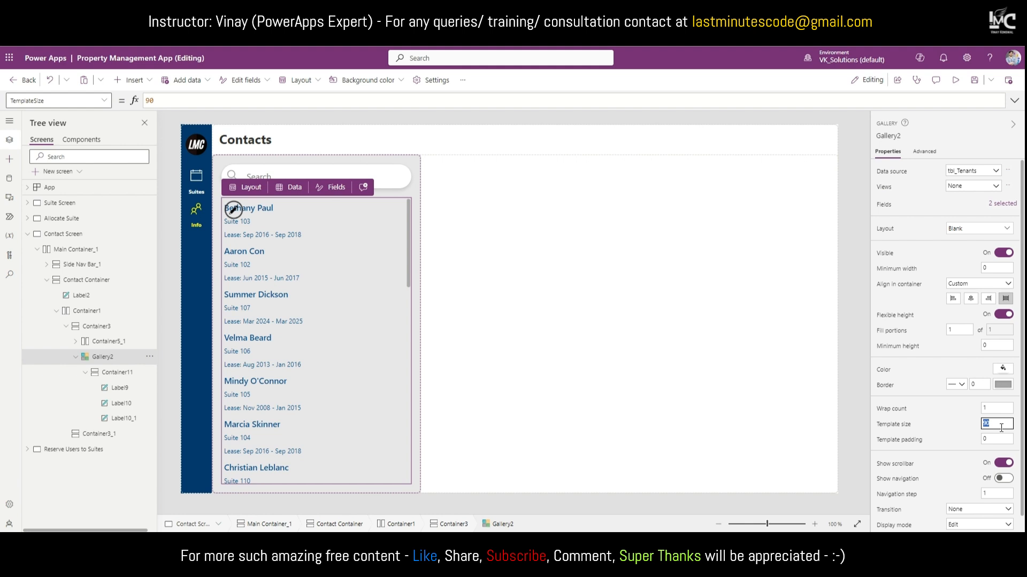
type("80")
key("Return")
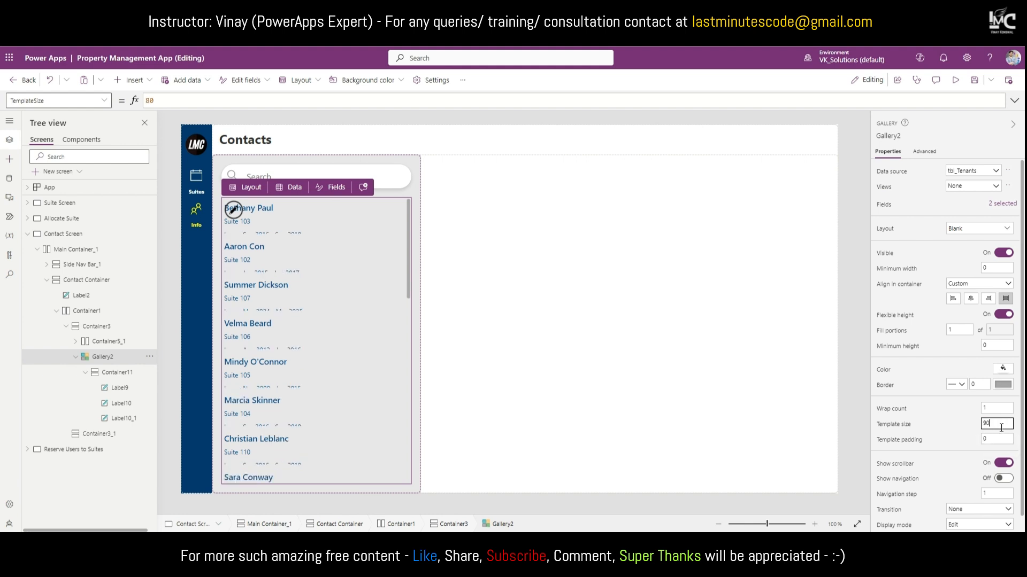
key("Return")
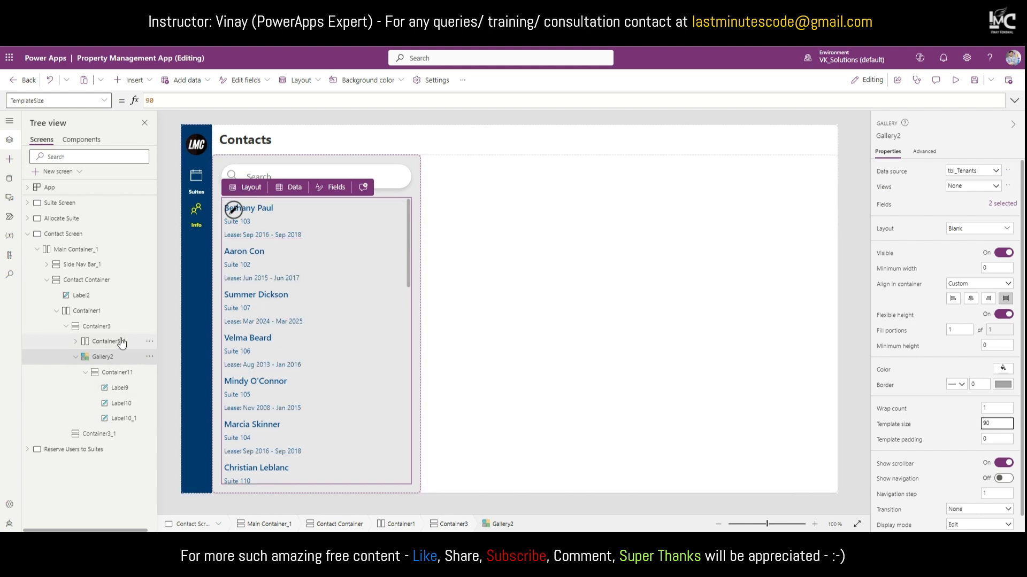
Step: Insert a rectangle into the gallery row's Container11 below the lease label and set its height to 2
left_click(117, 373)
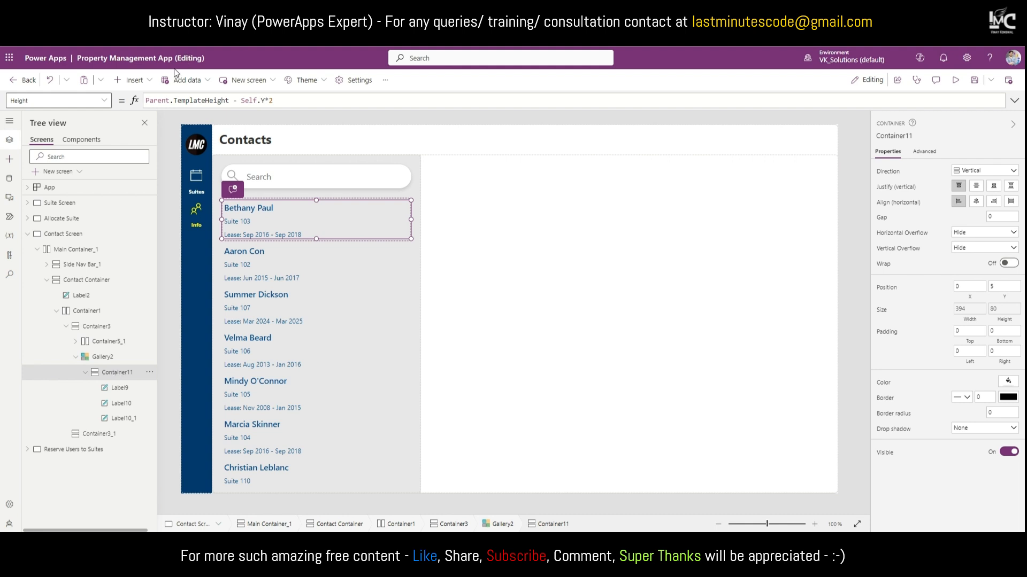
left_click(131, 80)
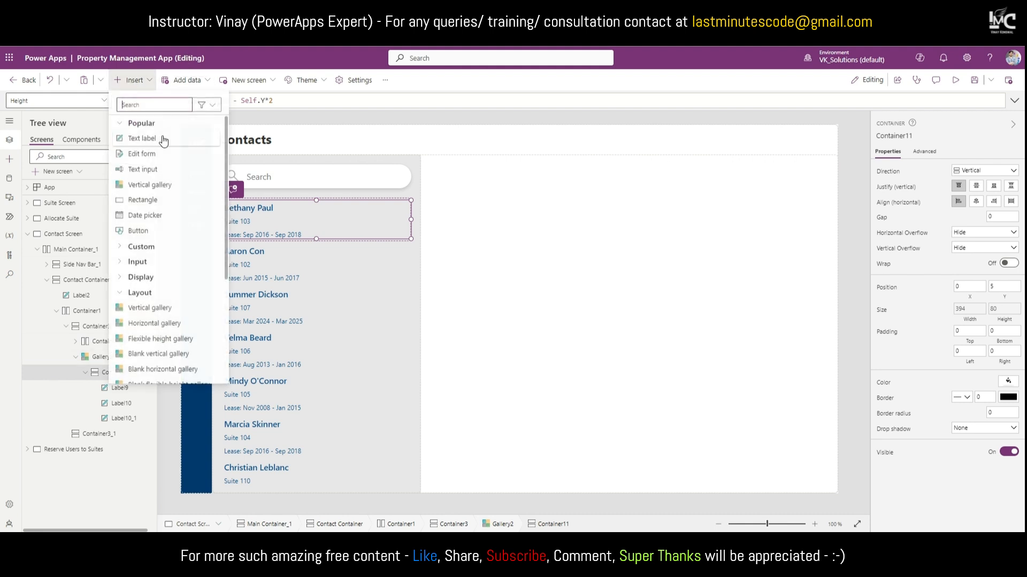
left_click(143, 201)
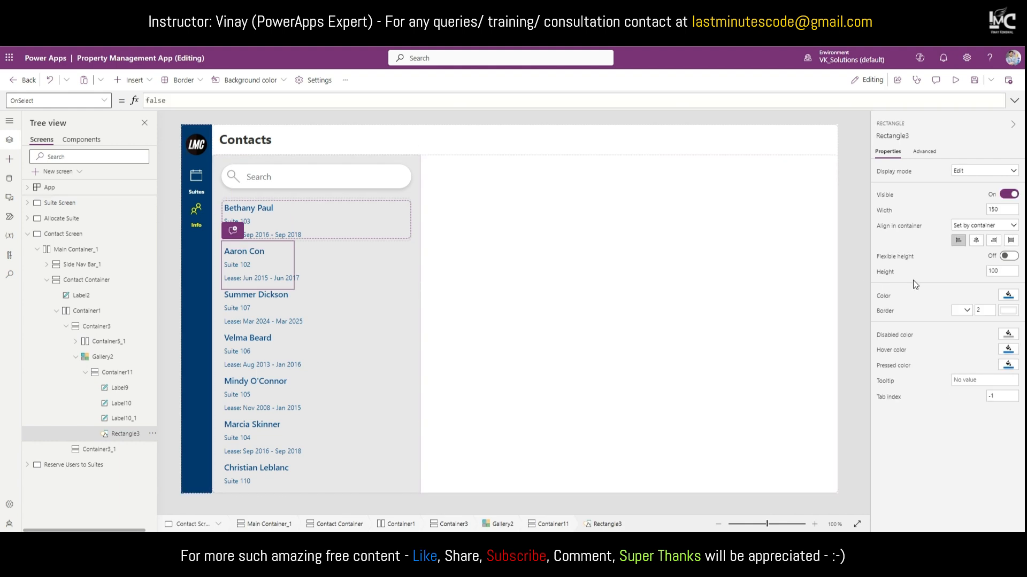
left_click(998, 272)
type("2")
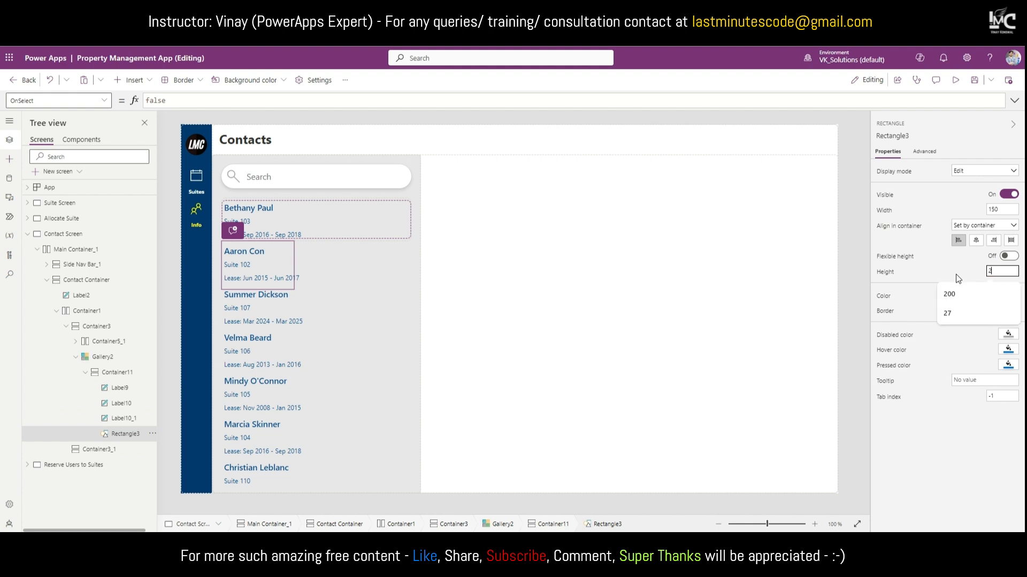
Step: Give the rectangle a solid border of thickness 1 and set its height to 1
left_click(966, 310)
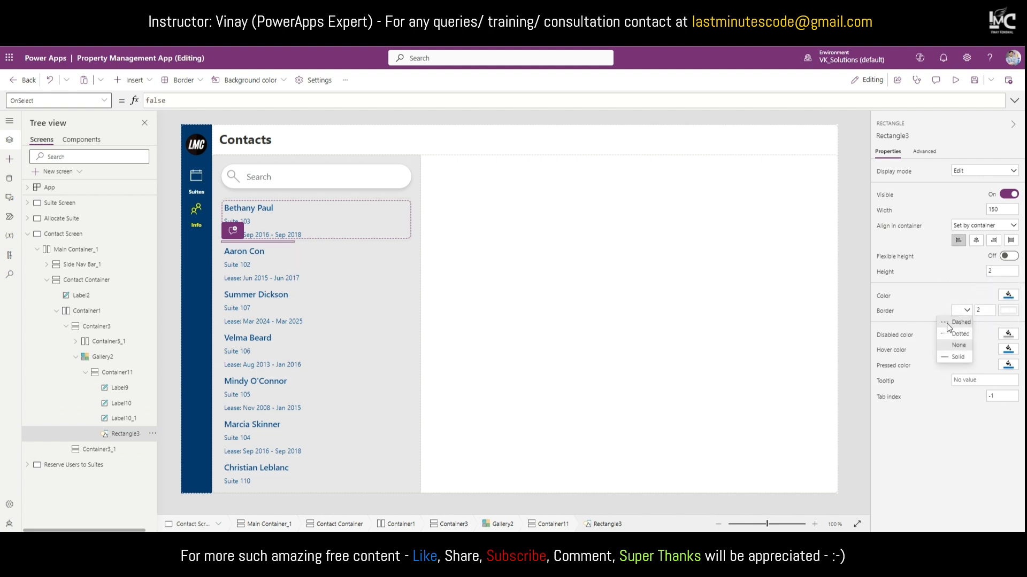
left_click(957, 357)
left_click(1004, 272)
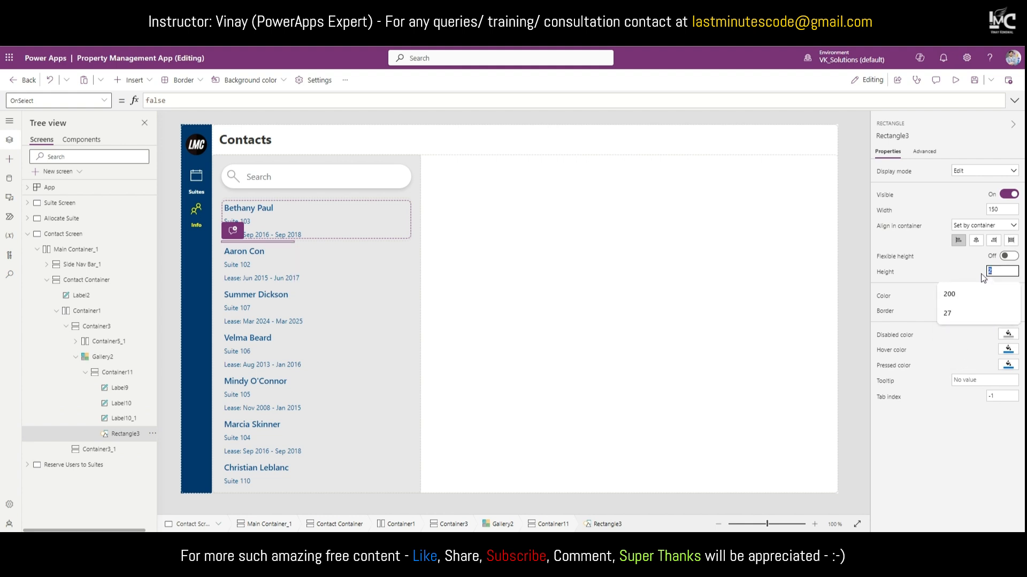
type("1")
left_click(979, 310)
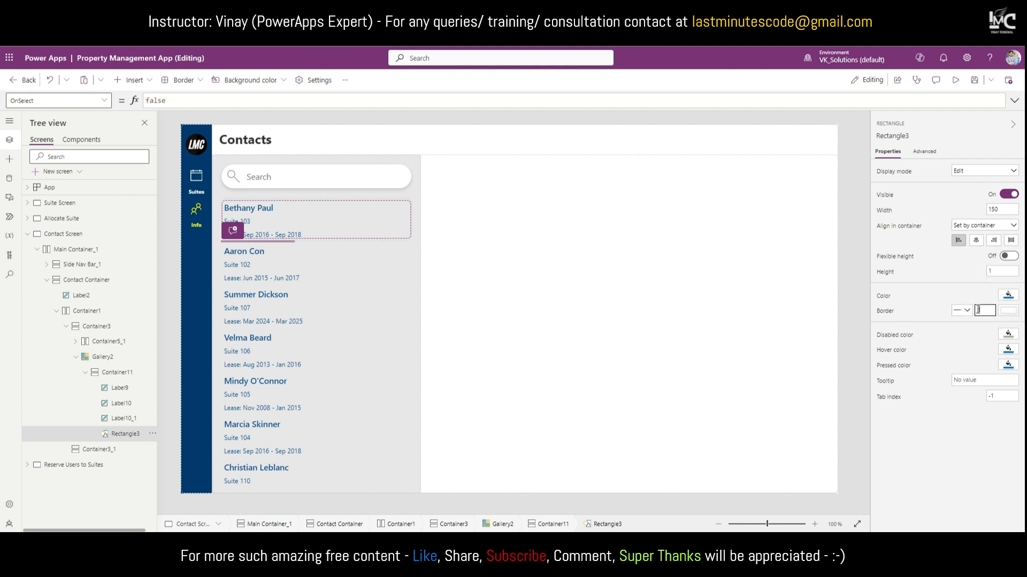
Step: Set both the fill color and the border color of the rectangle to the grey theme color
left_click(1010, 295)
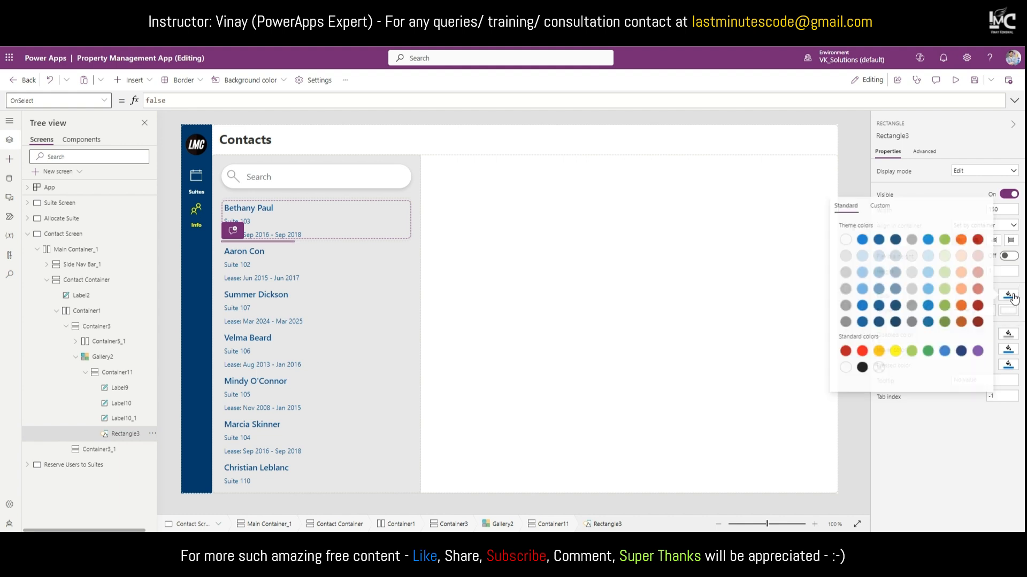
left_click(911, 240)
left_click(1011, 314)
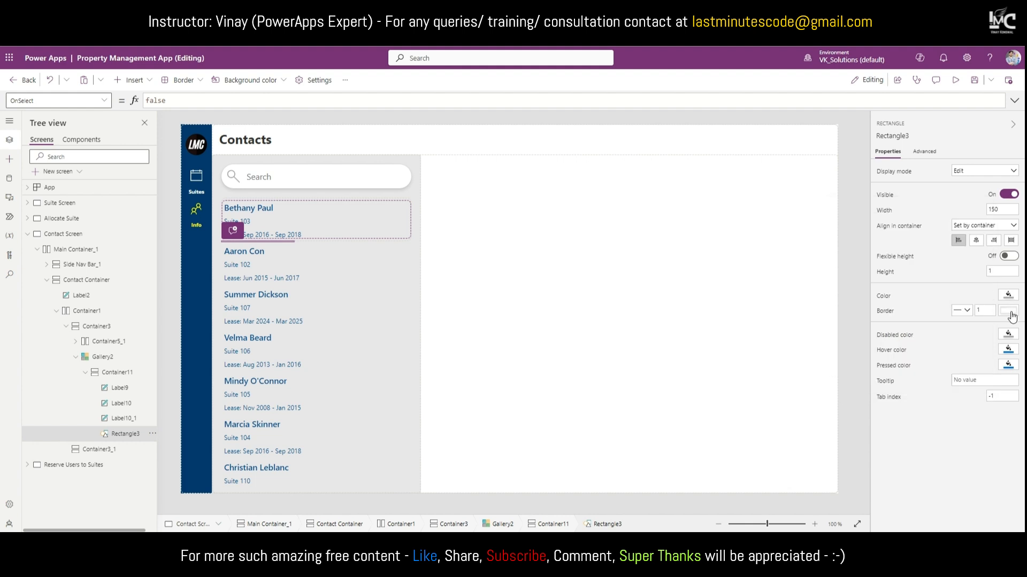
left_click(1010, 314)
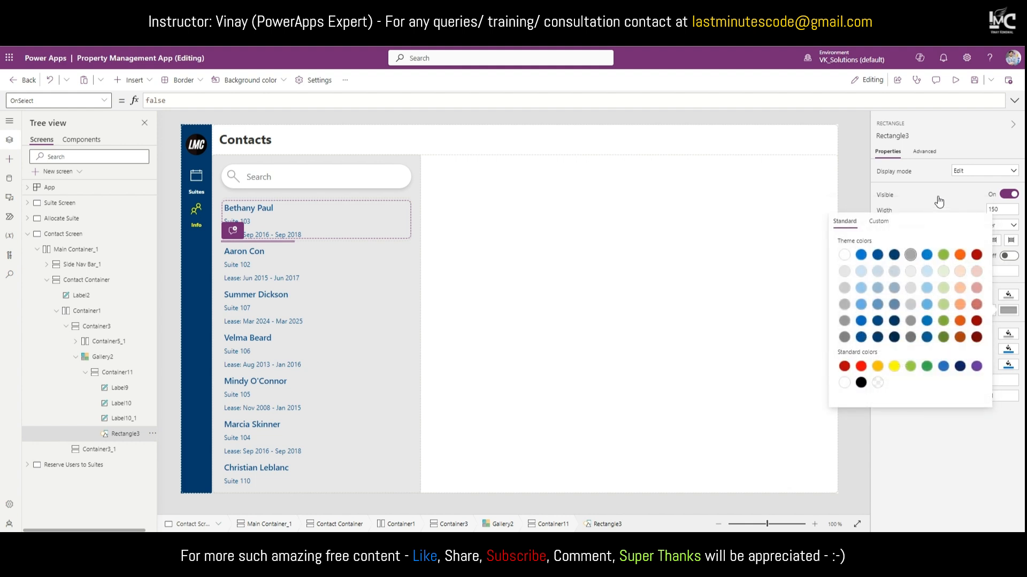
Step: Set the display mode of the separator rectangle in the gallery row to View
left_click(967, 172)
left_click(965, 177)
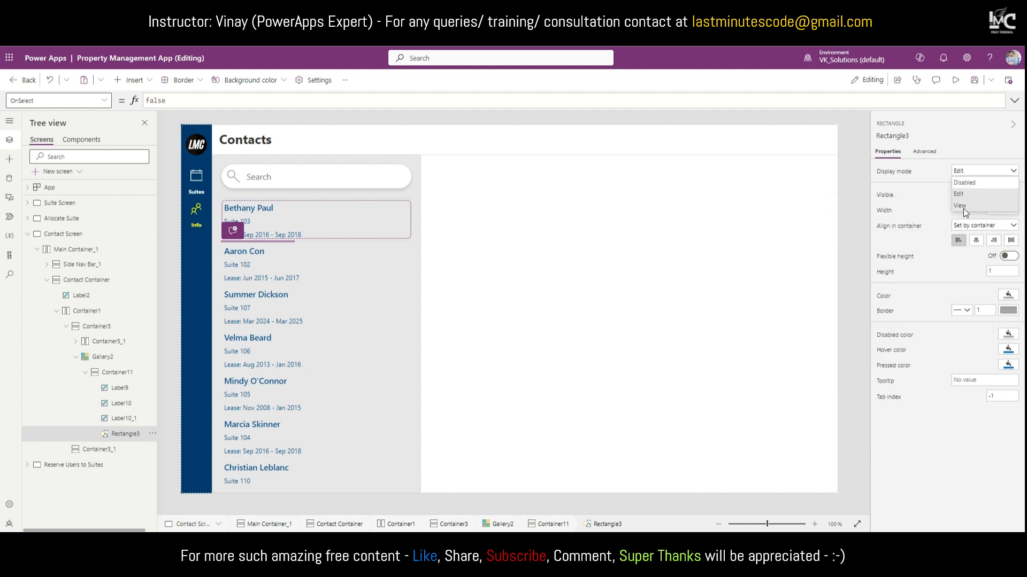
left_click(963, 208)
left_click(966, 175)
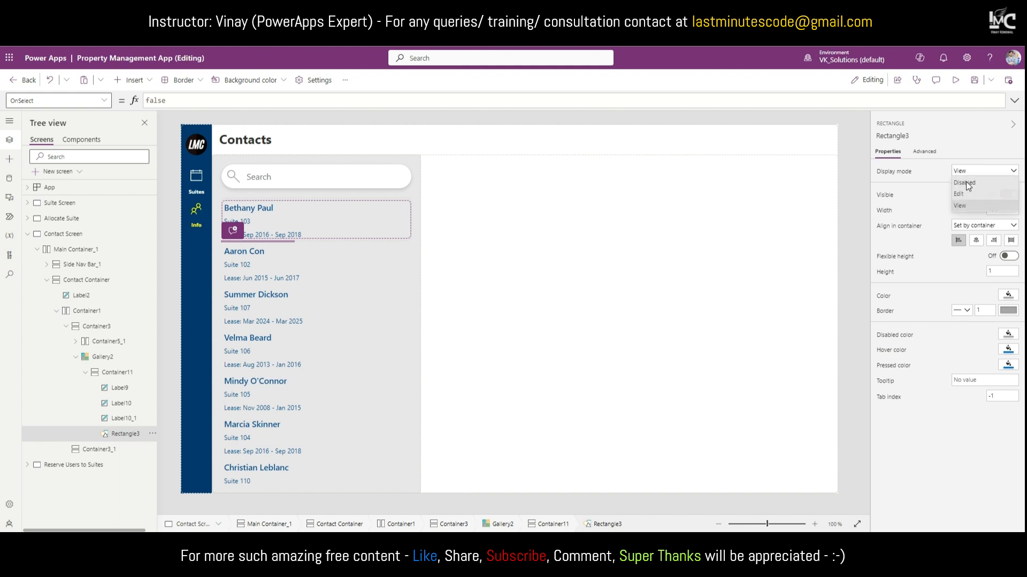
left_click(924, 199)
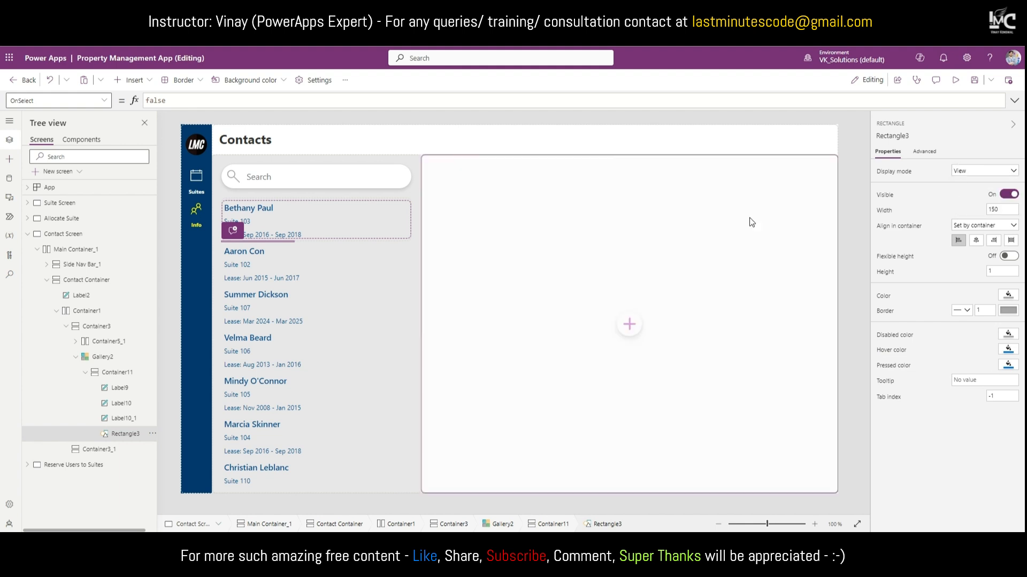
Step: Set Gallery2's template size to 100 and stretch the separator rectangle across the full row width
left_click(100, 357)
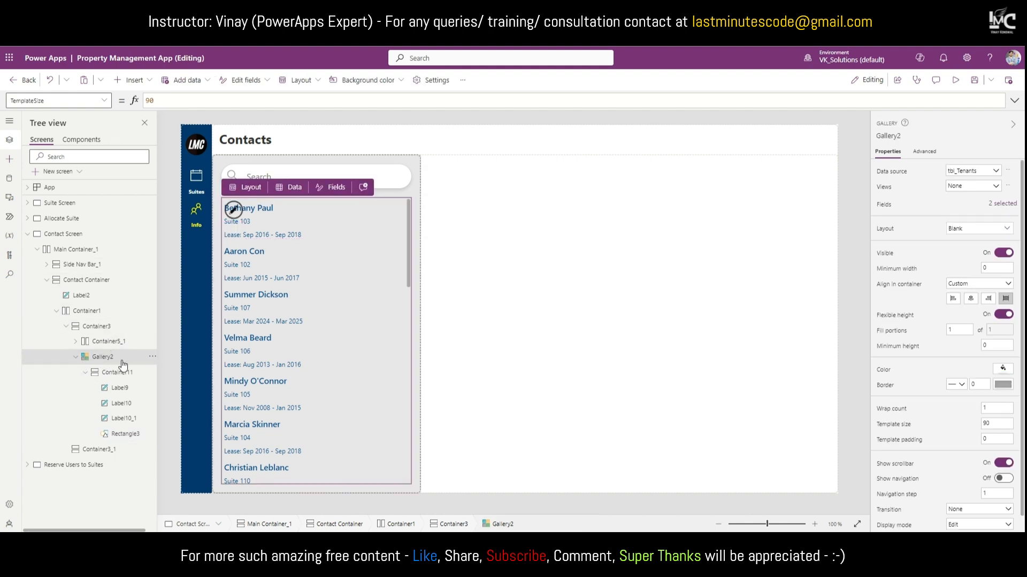
left_click(993, 426)
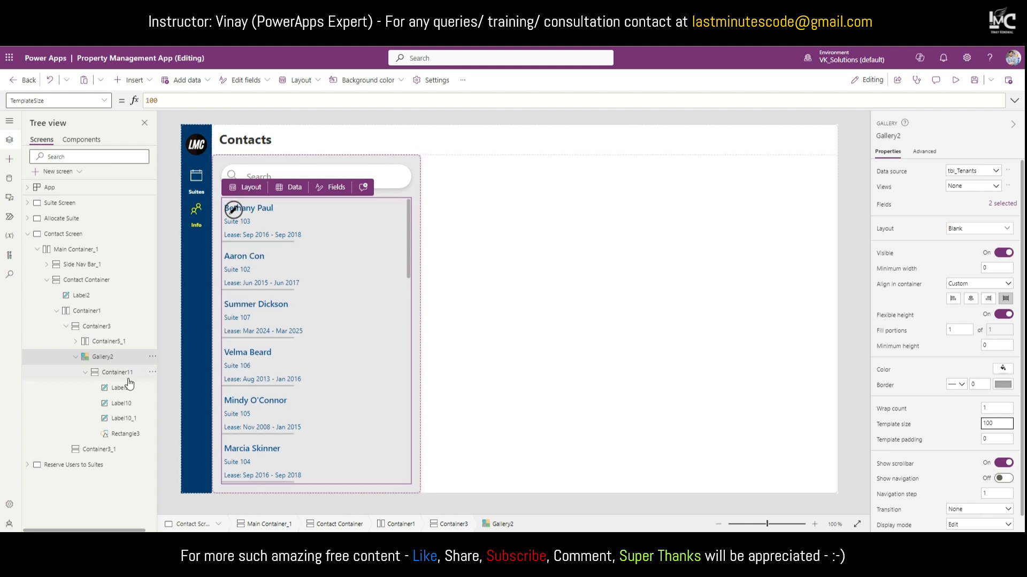
left_click(119, 435)
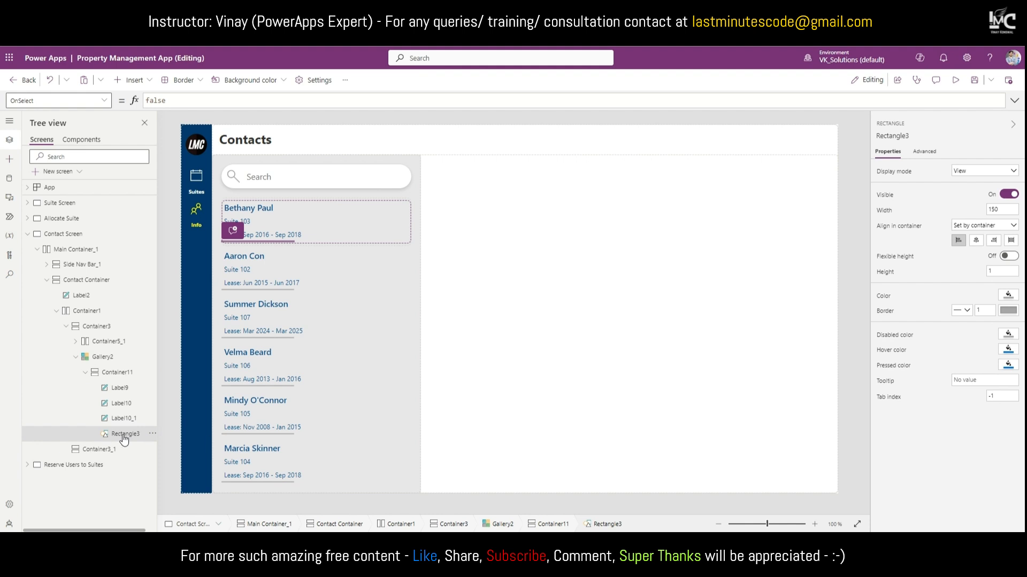
left_click(1011, 240)
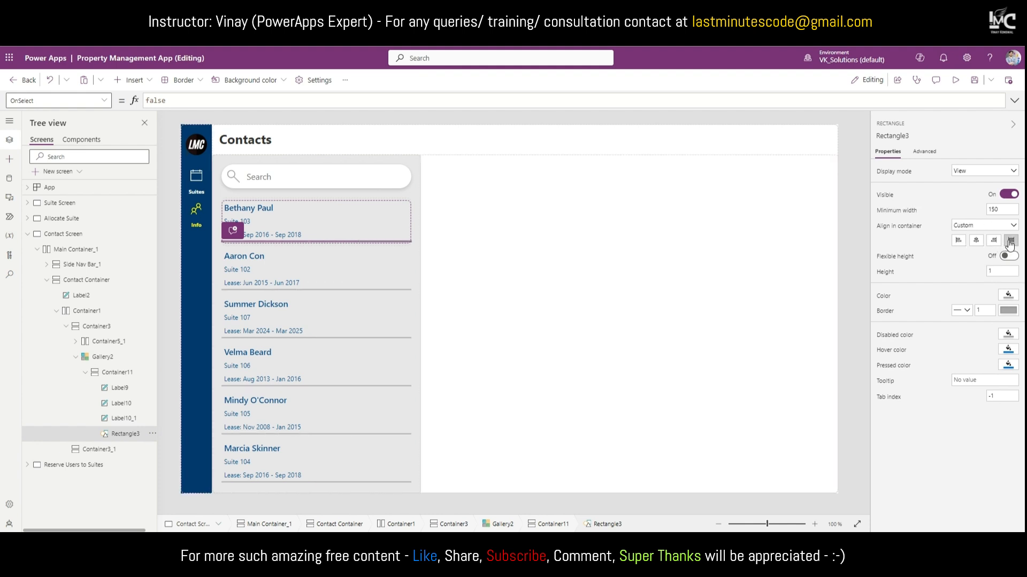
left_click(852, 274)
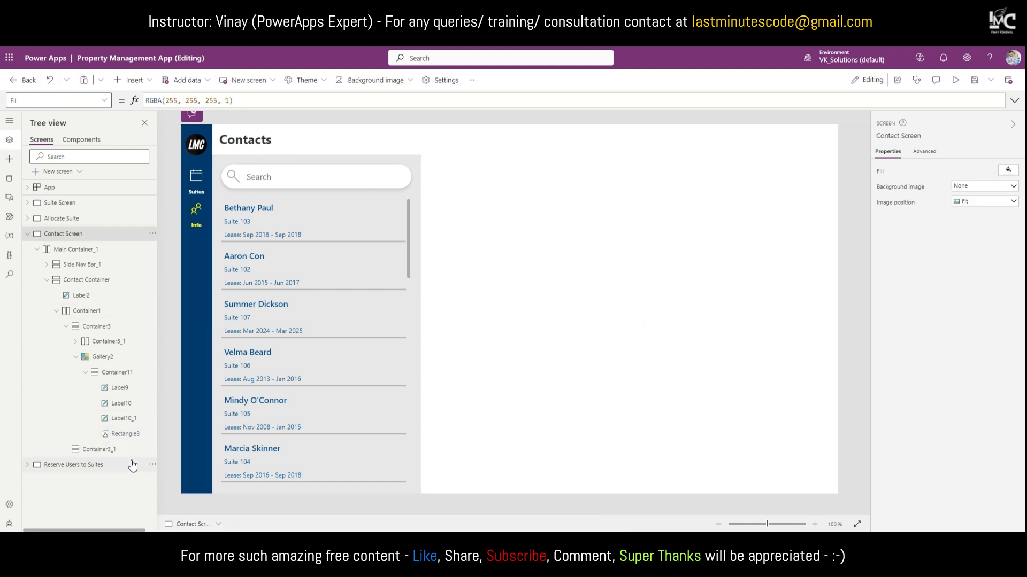
Step: Set both the height and the border thickness of the separator rectangle to 0.5
left_click(127, 436)
left_click(1008, 256)
left_click(1001, 271)
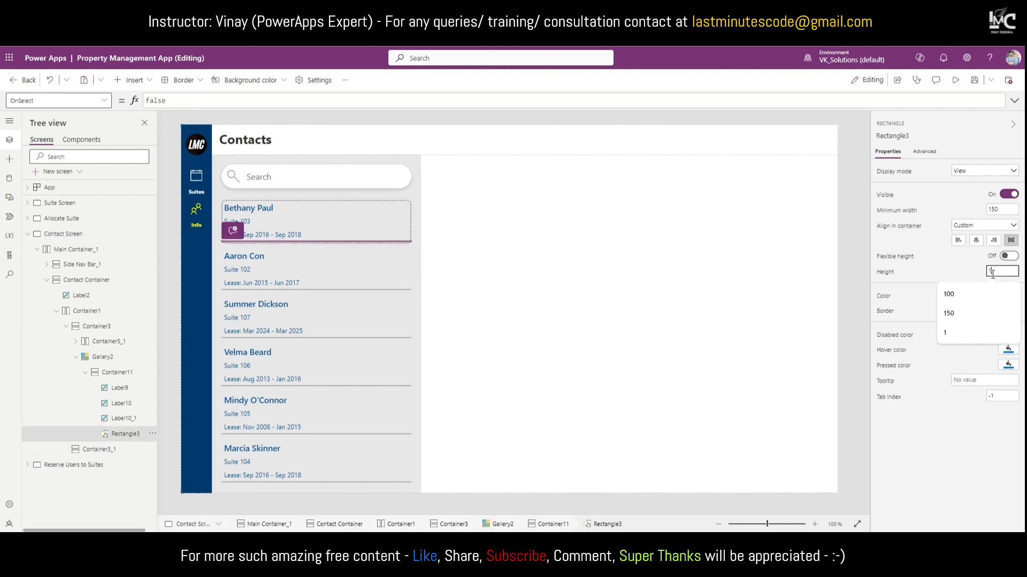
type("0.5")
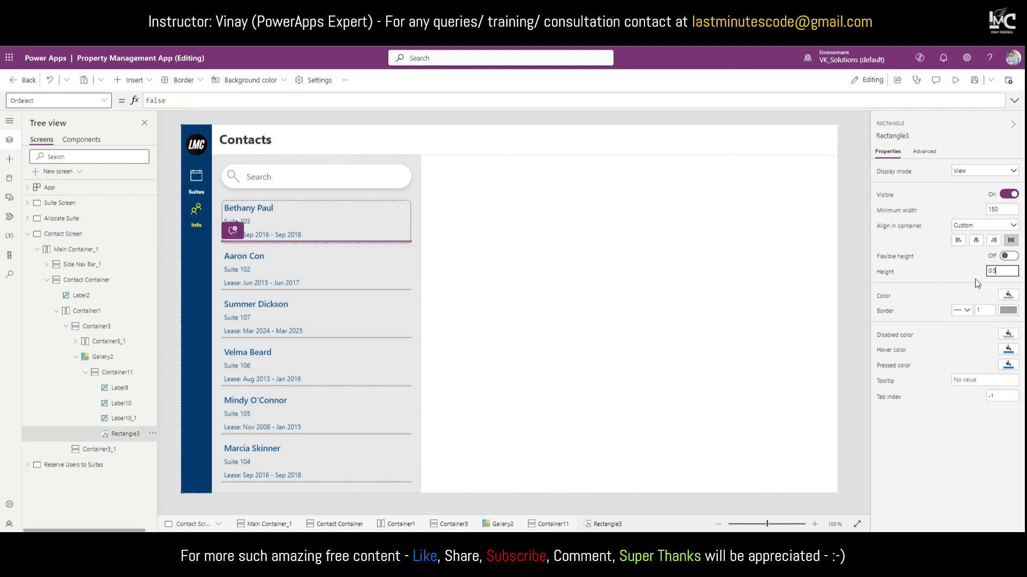
left_click(977, 284)
left_click_drag(982, 312, 965, 314)
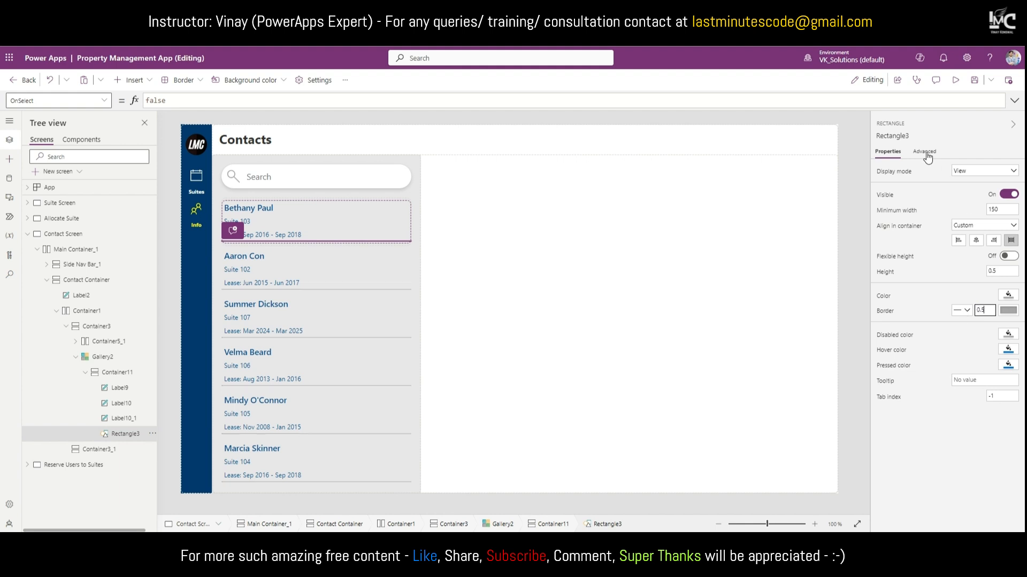
left_click(850, 266)
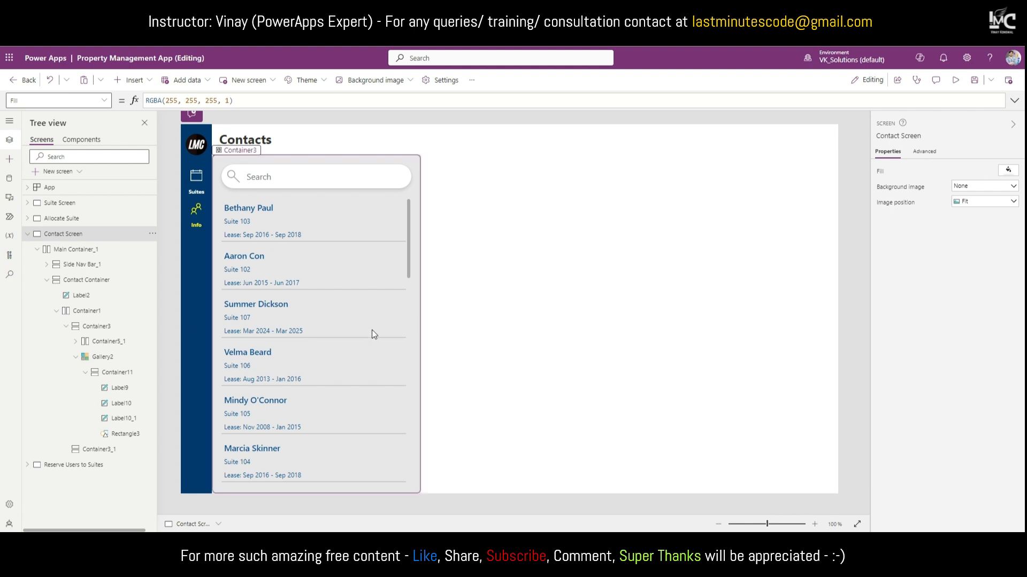
scroll(374, 335, "down", 8)
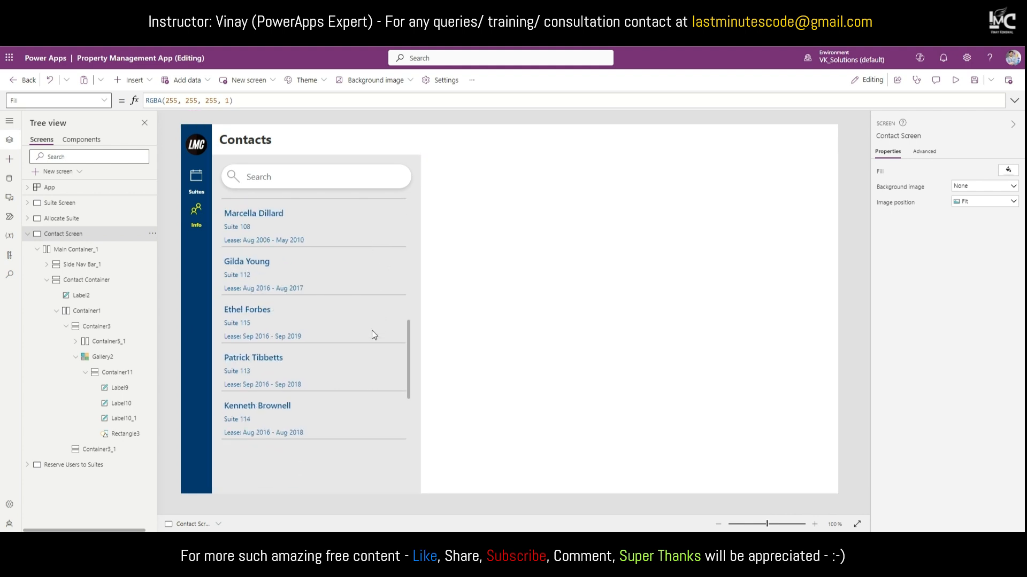
scroll(374, 336, "up", 6)
scroll(372, 331, "up", 3)
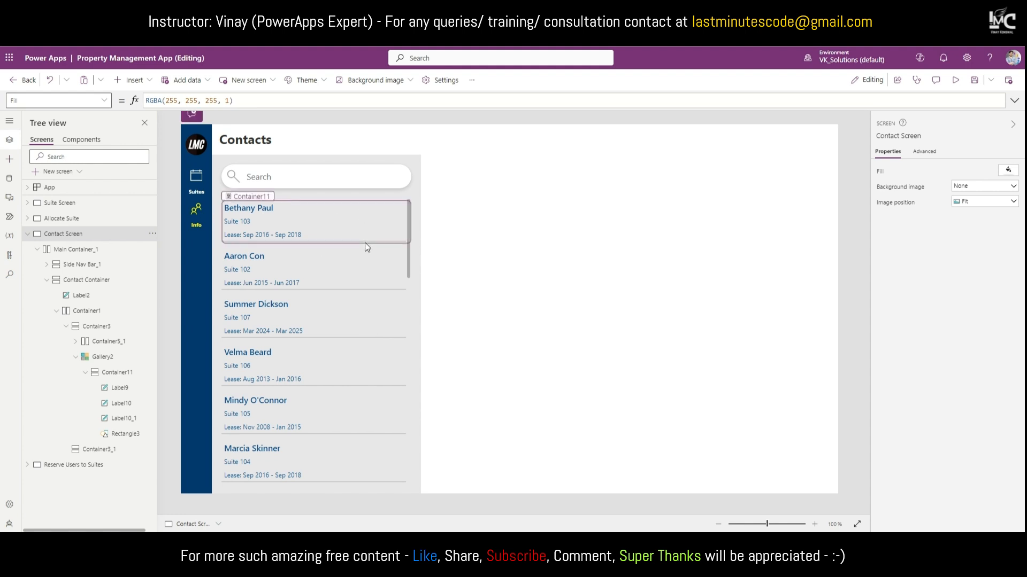
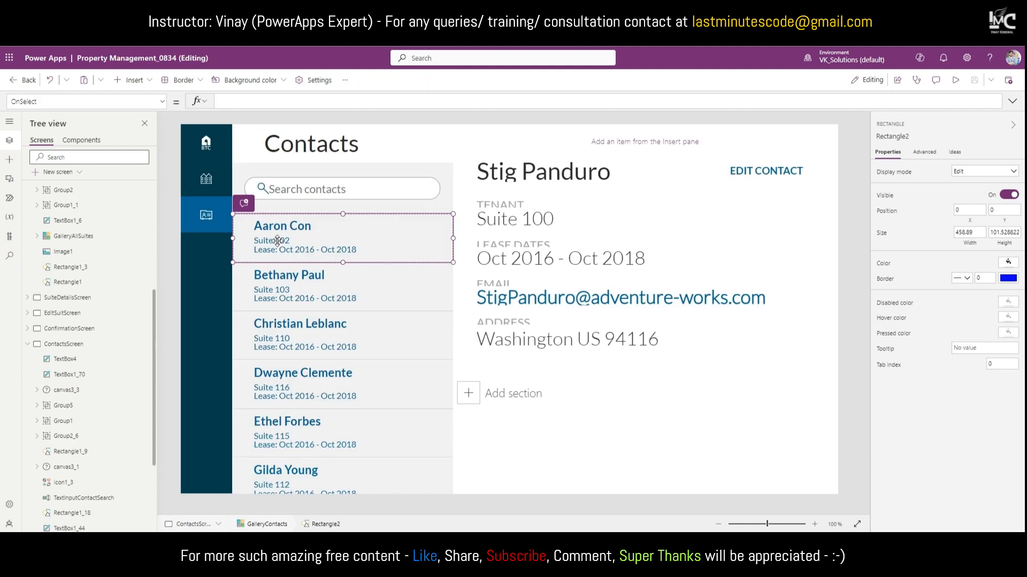
Step: Fill the gallery row's Container11 with the white theme color
left_click(294, 288)
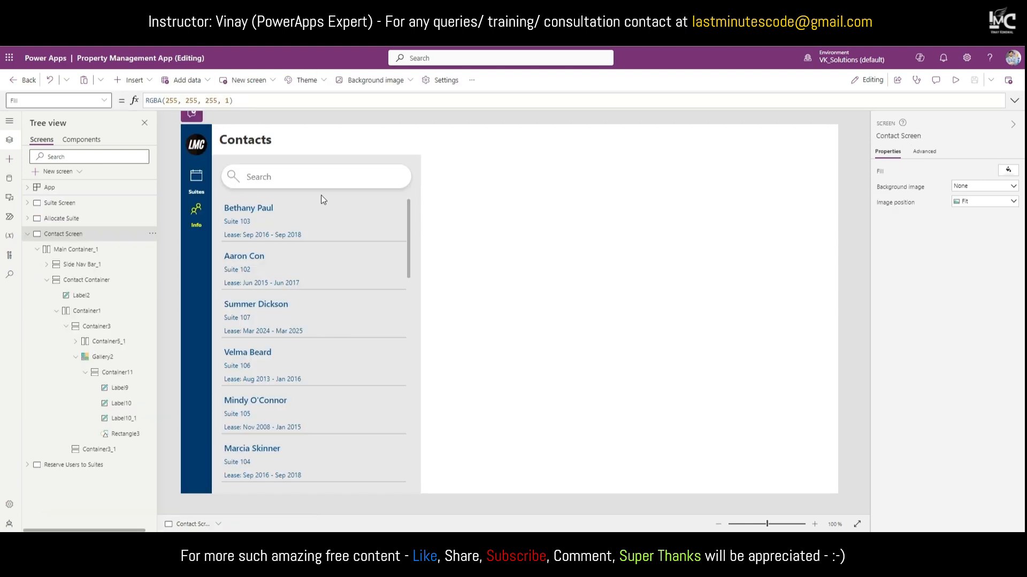
left_click(248, 209)
left_click(244, 221, "shift")
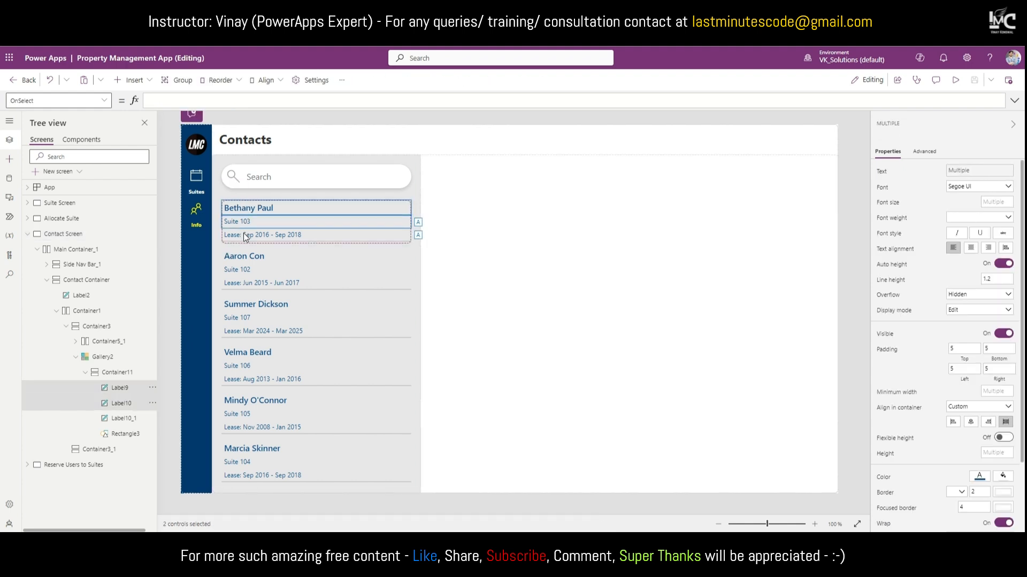
left_click(246, 236, "shift")
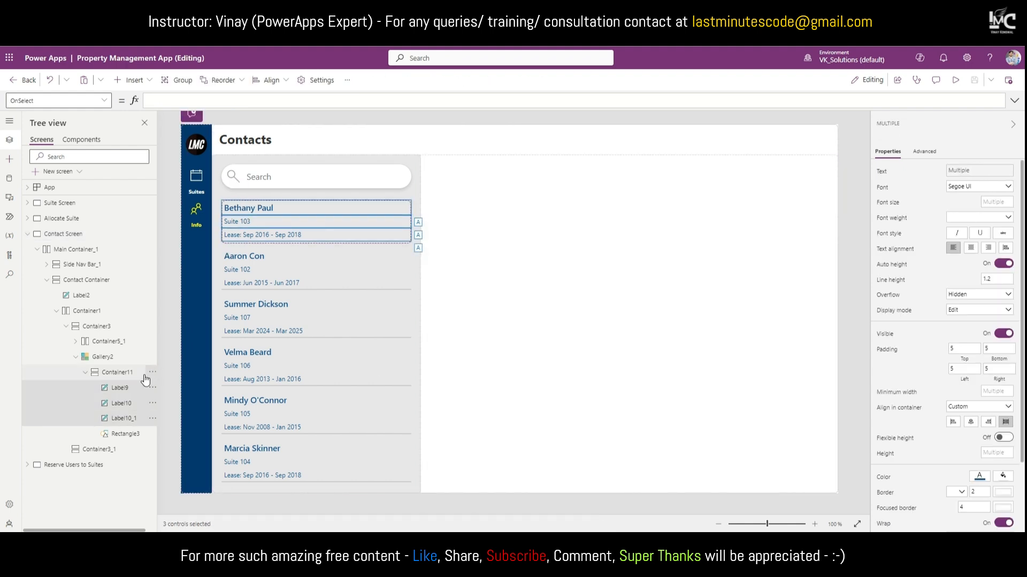
left_click(123, 374)
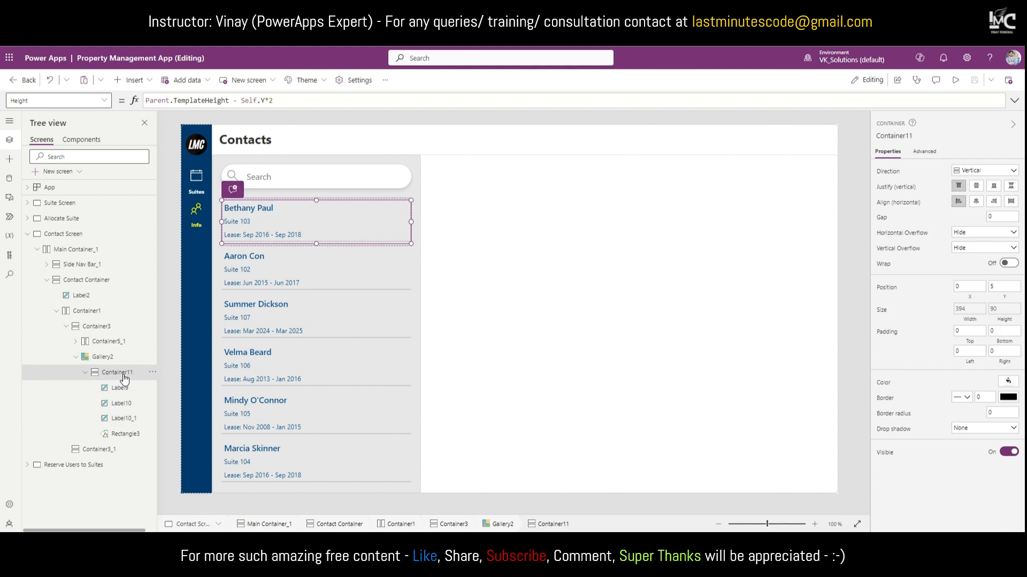
left_click(1008, 381)
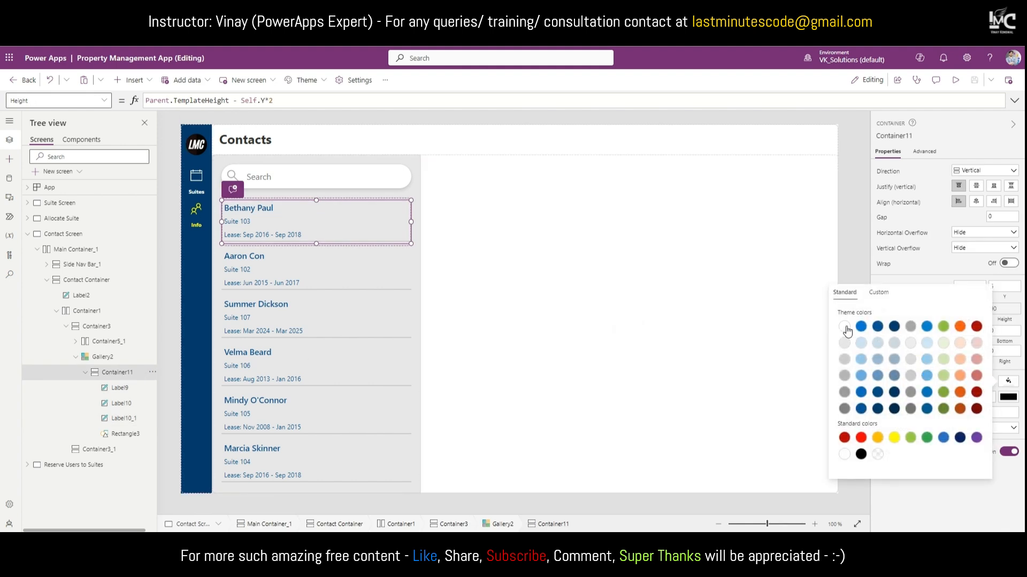
left_click(846, 329)
left_click(852, 243)
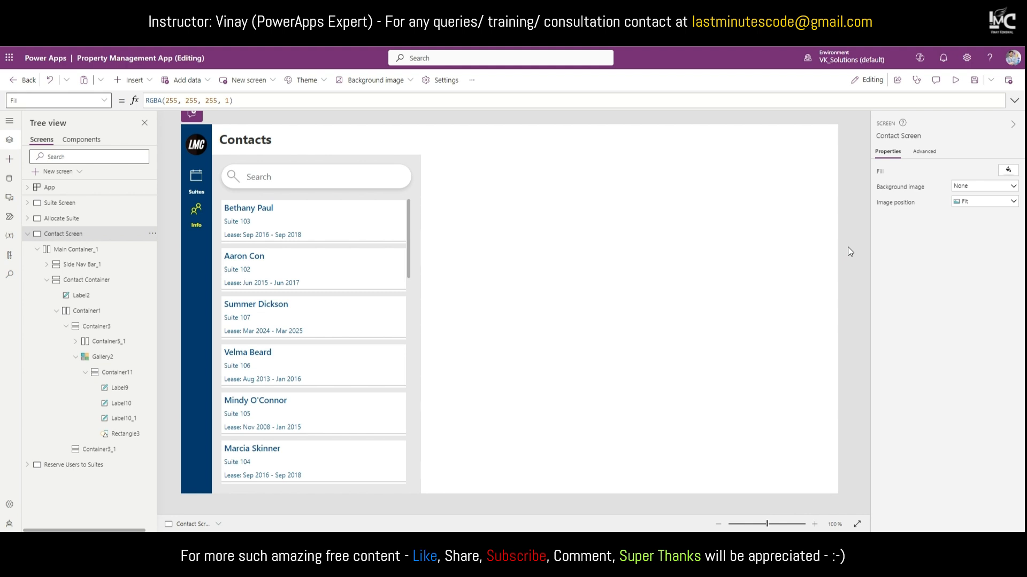
Step: Delete the separator rectangle from the gallery row's Container11
left_click(138, 436)
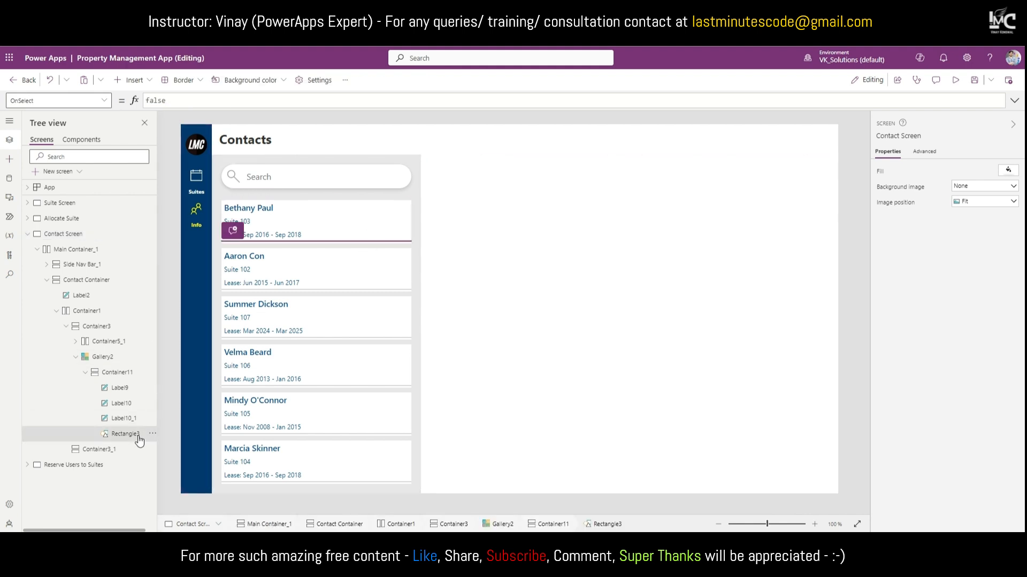
key("Delete")
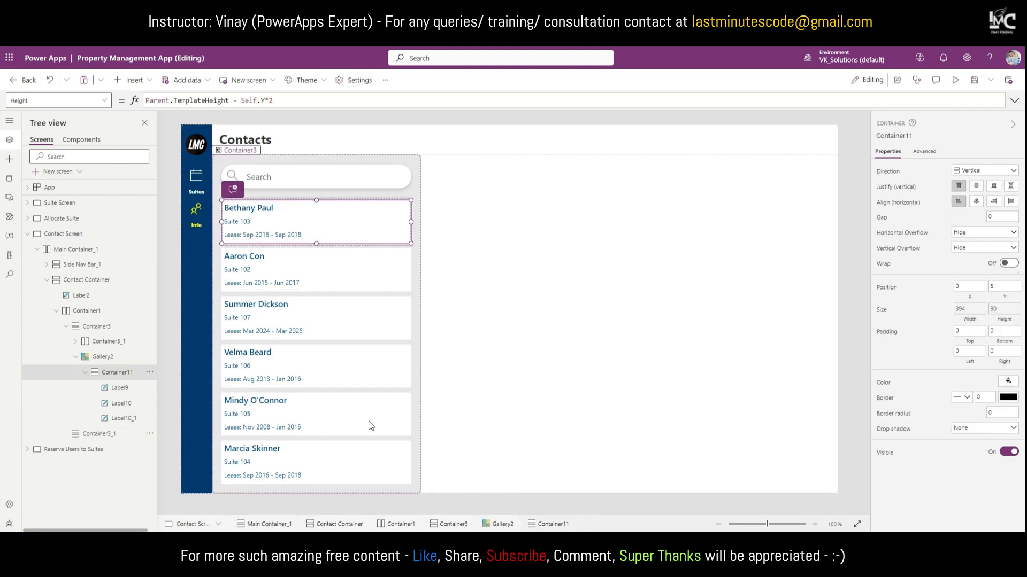
left_click(850, 243)
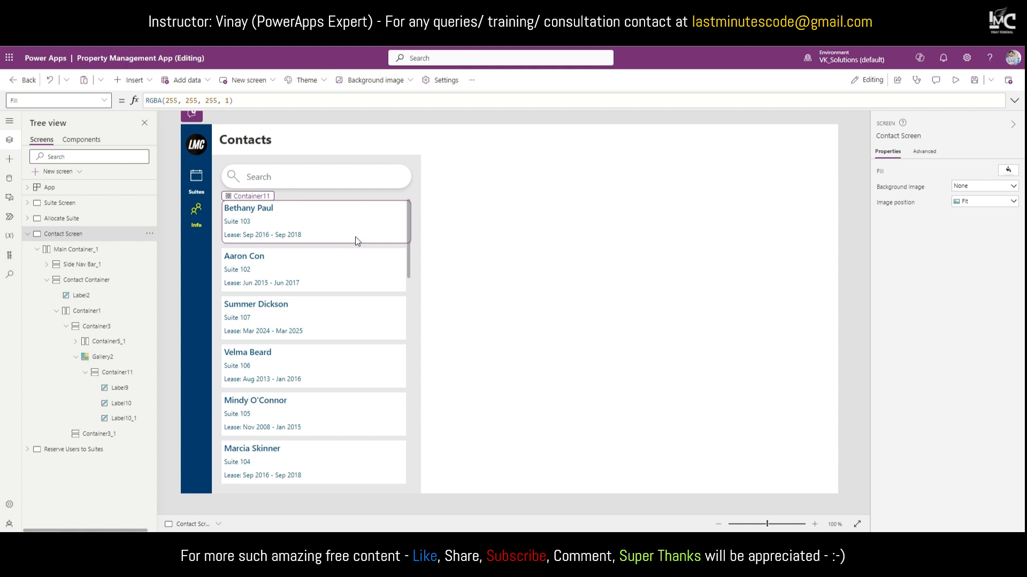
Step: Set Container11's Fill formula to If(ThisItem.IsSelected,Color.Red, RGBA(255, 255, 255, 1)) to highlight the selected row
left_click(117, 373)
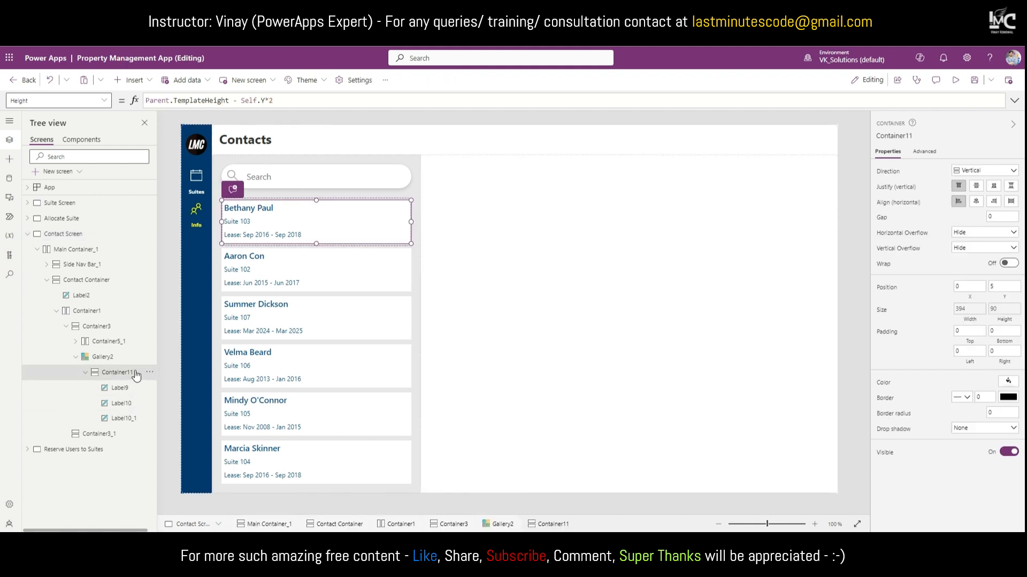
left_click(883, 383)
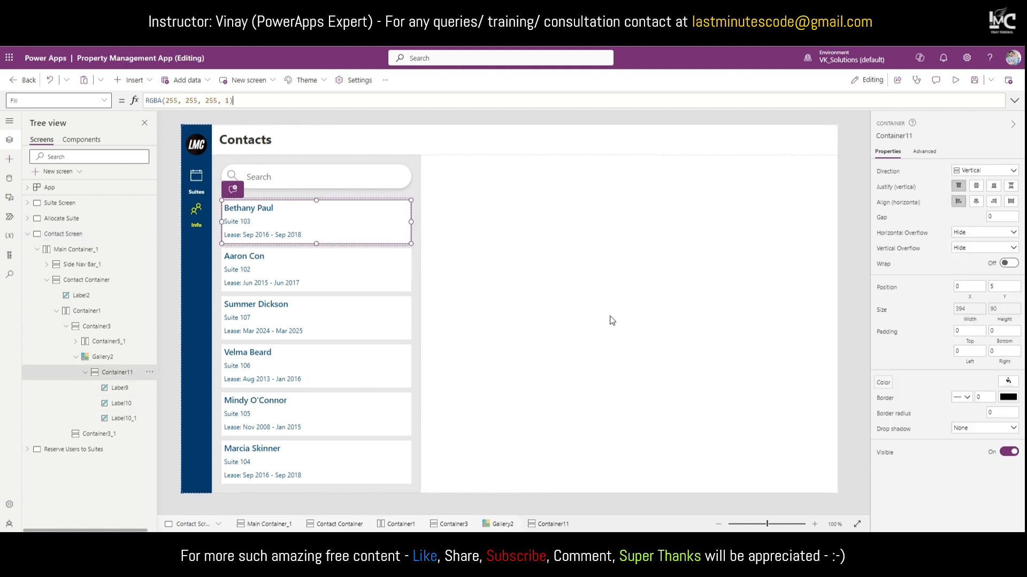
double_click(148, 102)
type("If(")
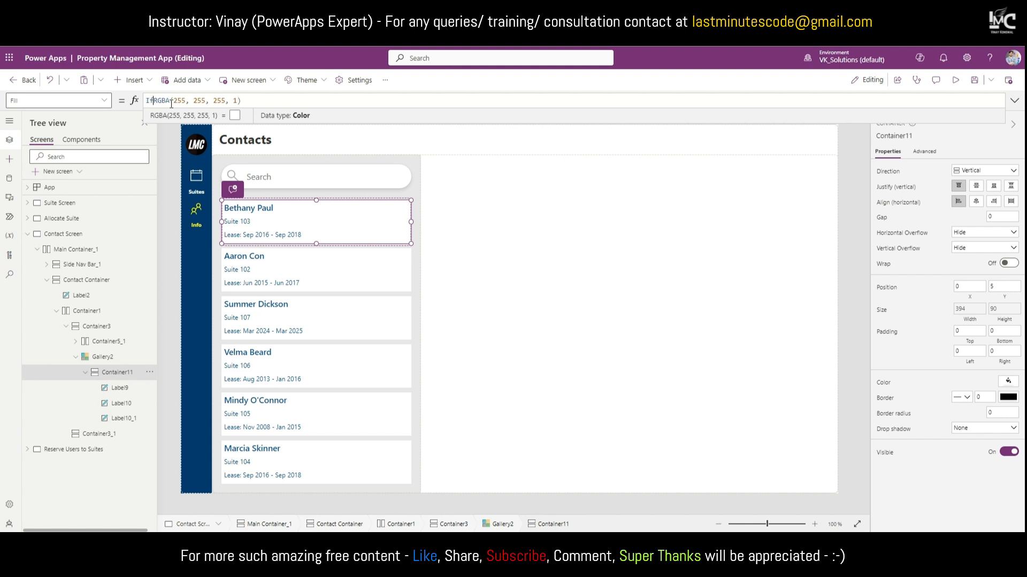
key("Left")
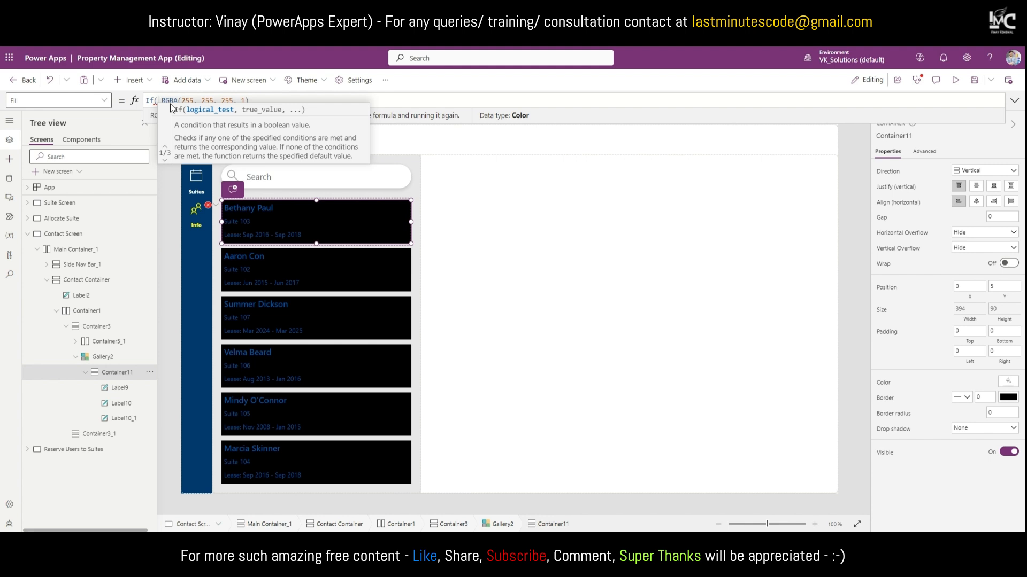
type("ThisItem.")
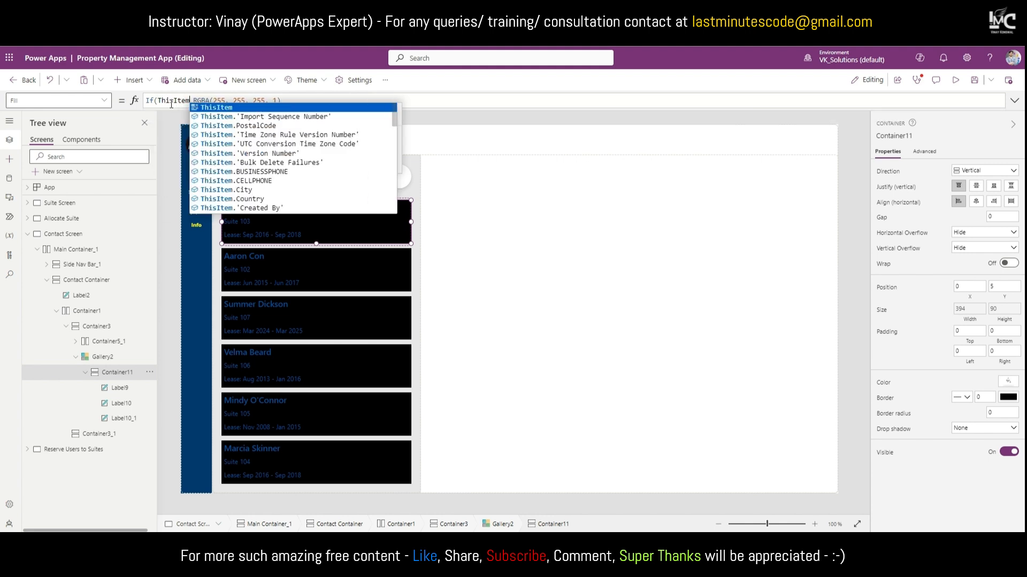
type("IsSelected")
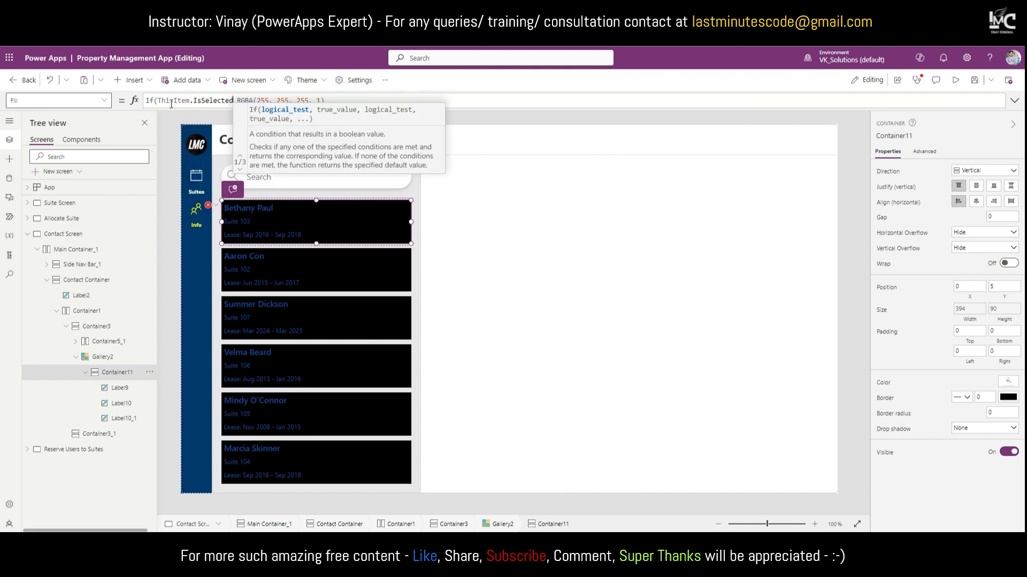
type(",Co")
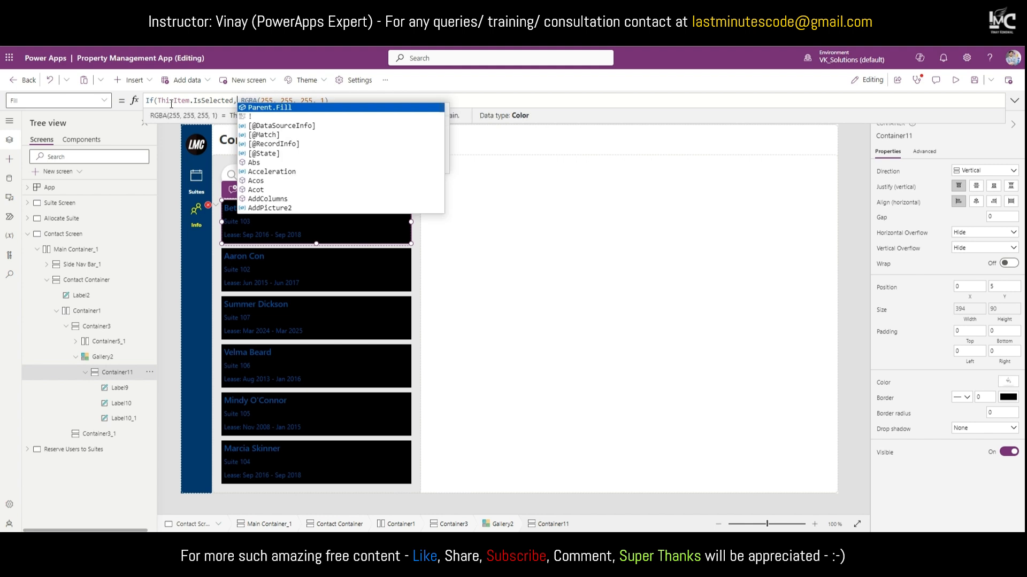
type("lor.")
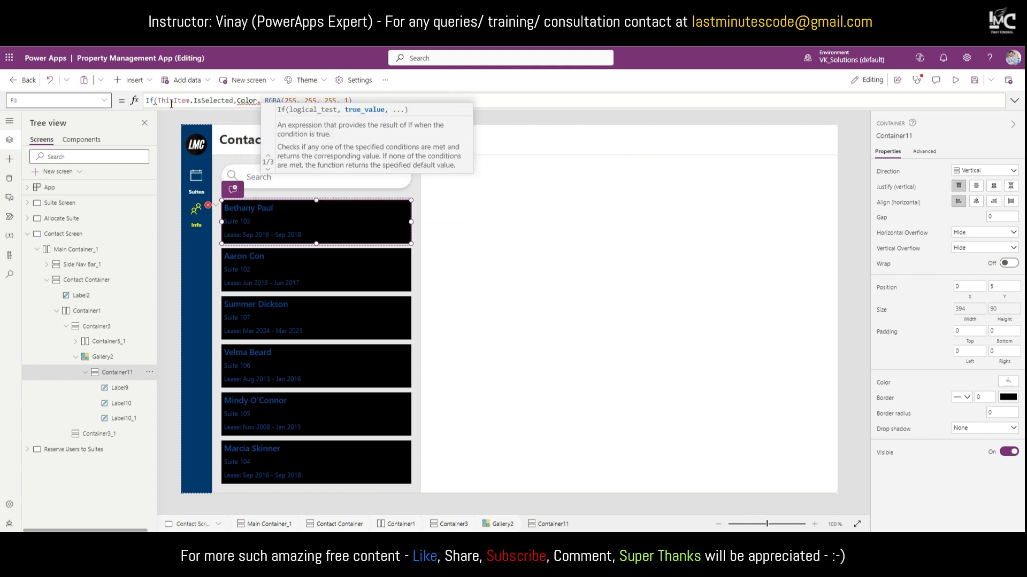
type("Red")
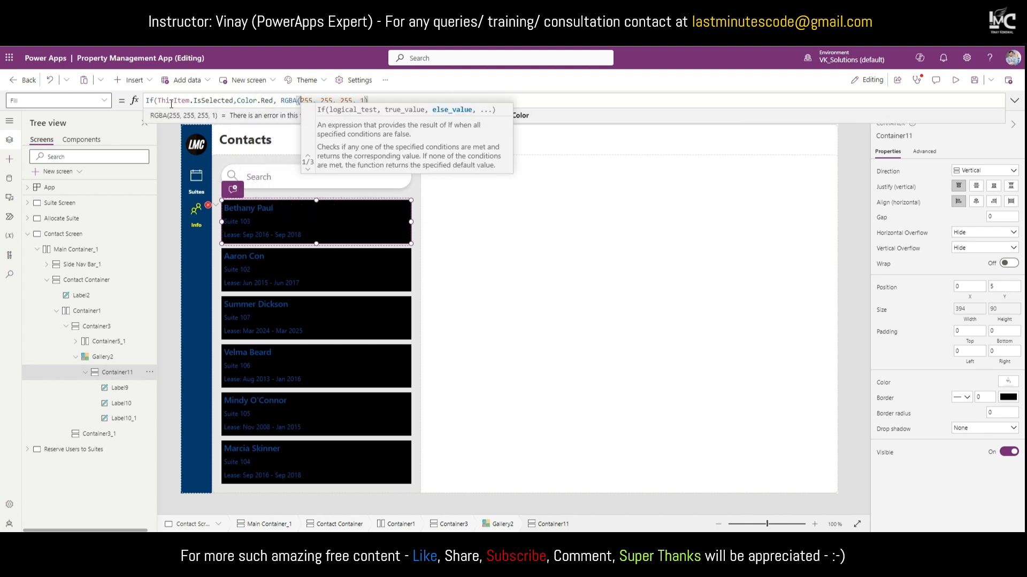
key("Right")
key("Right")
key("Right")
key("Right")
key("Right")
key("Right")
key("Right")
key("Right")
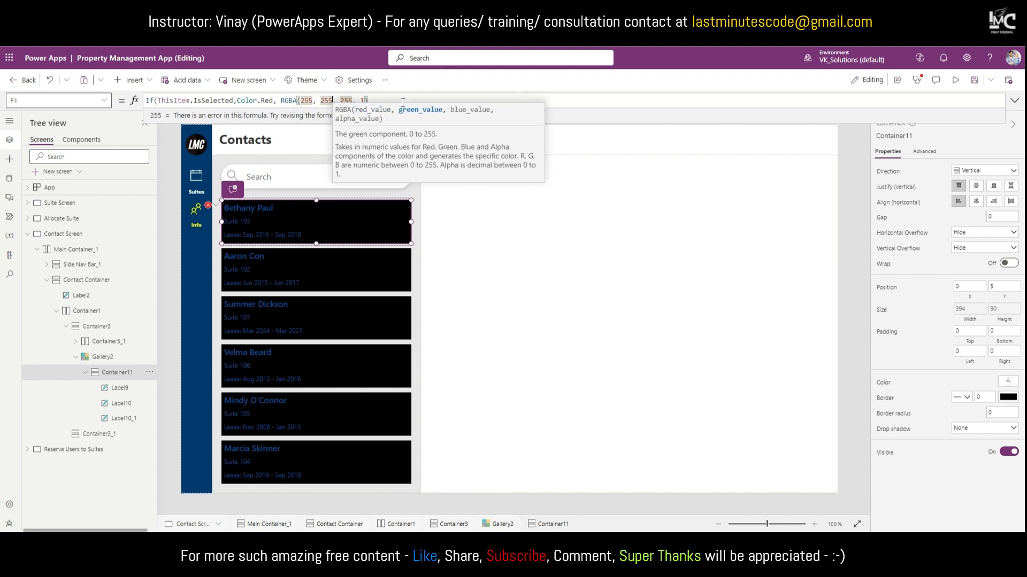
left_click(402, 99)
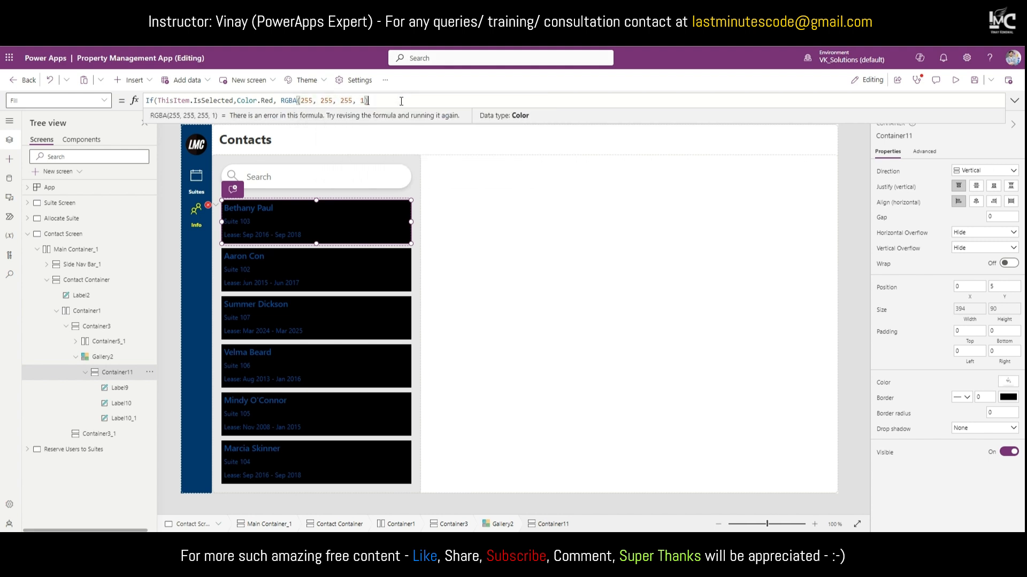
type(")")
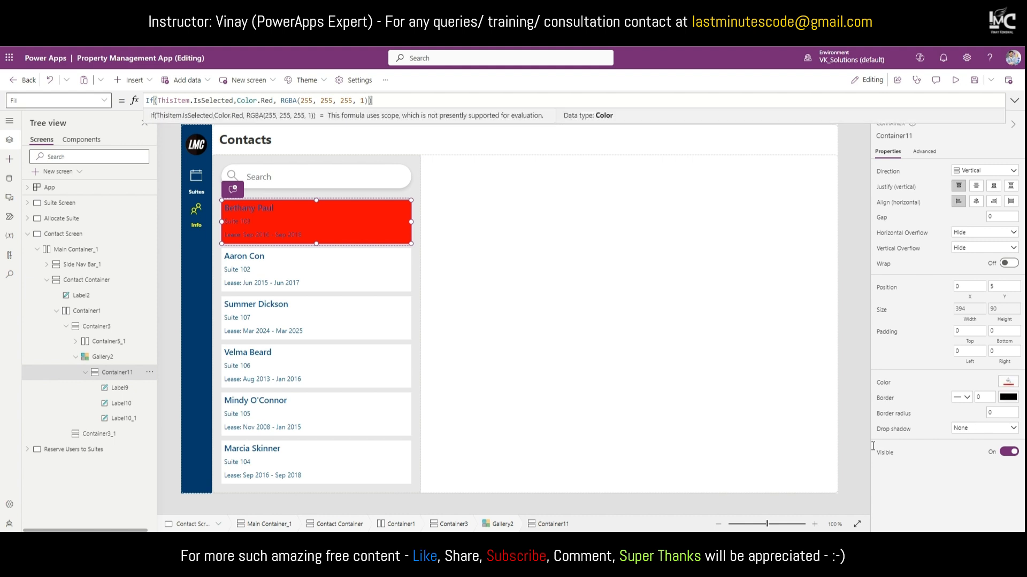
Step: Fill the search box container Container5_1 with the light blue theme shade RGBA(204, 231, 246, 1)
left_click(107, 342)
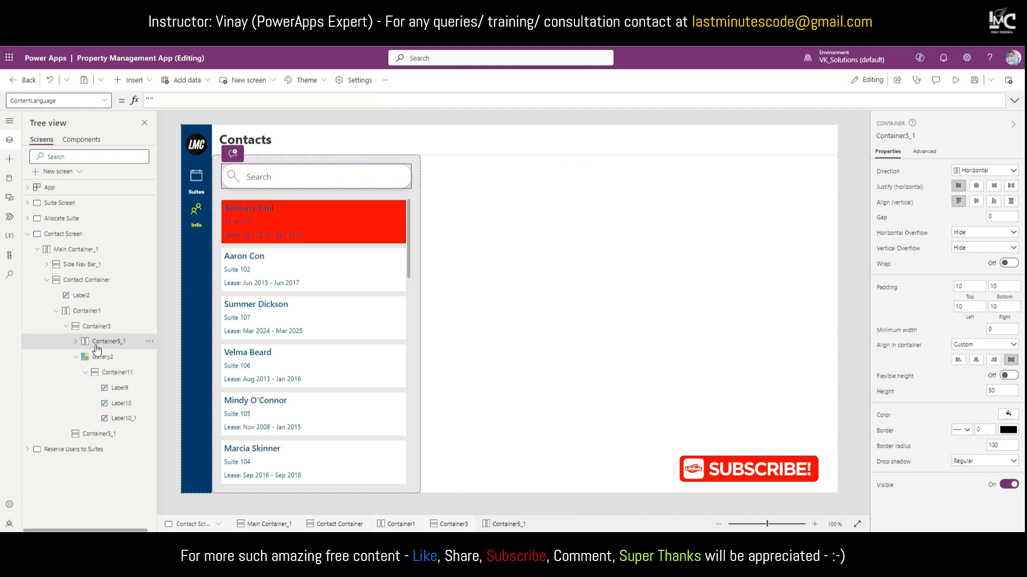
left_click(1008, 415)
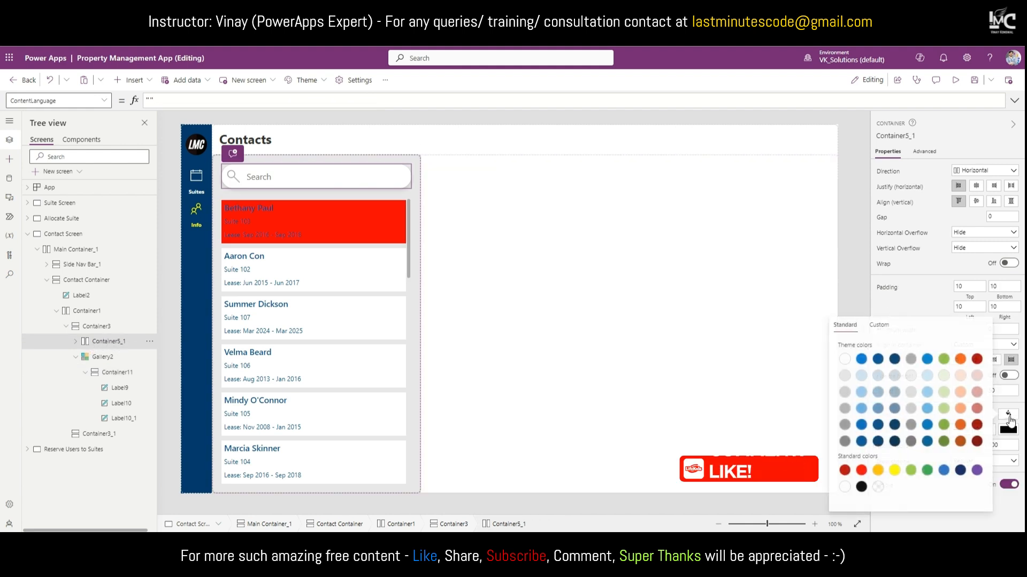
left_click(925, 378)
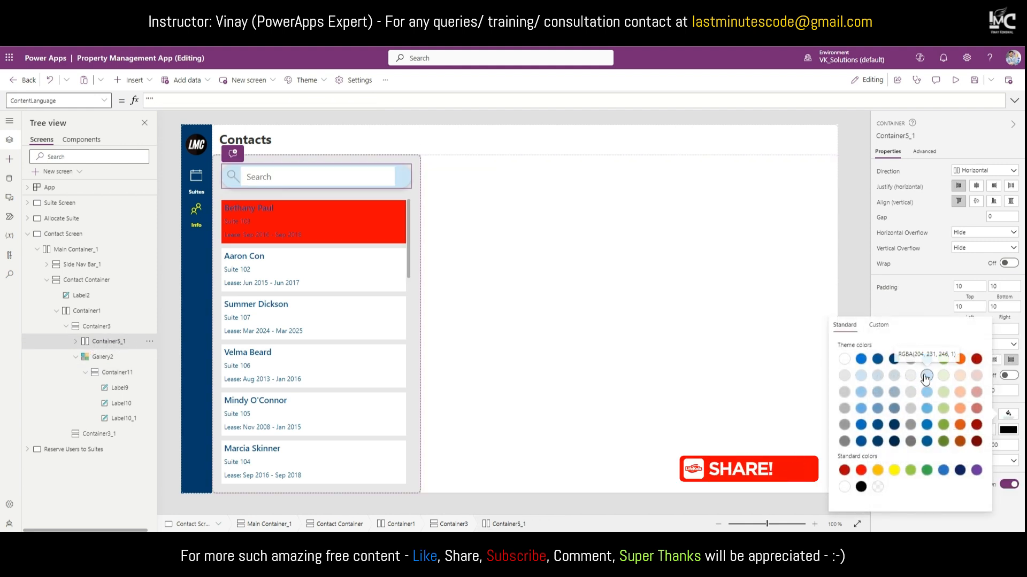
Step: Copy the hex code CCE7F6 of the search bar container's light blue fill, and set that container's fill back to white
left_click(880, 326)
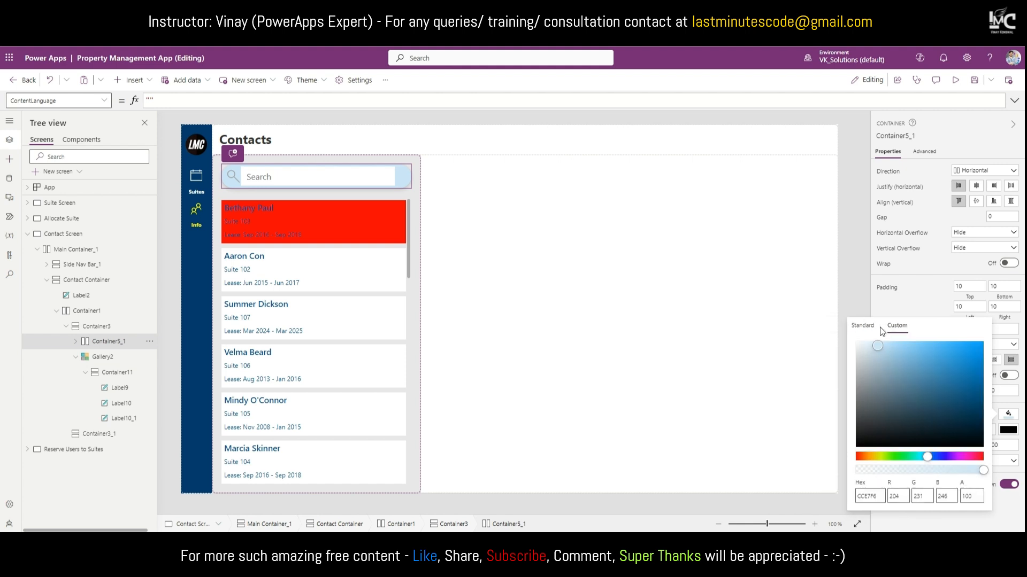
double_click(877, 498)
key("ctrl+c")
left_click(865, 333)
left_click(869, 335)
left_click(866, 328)
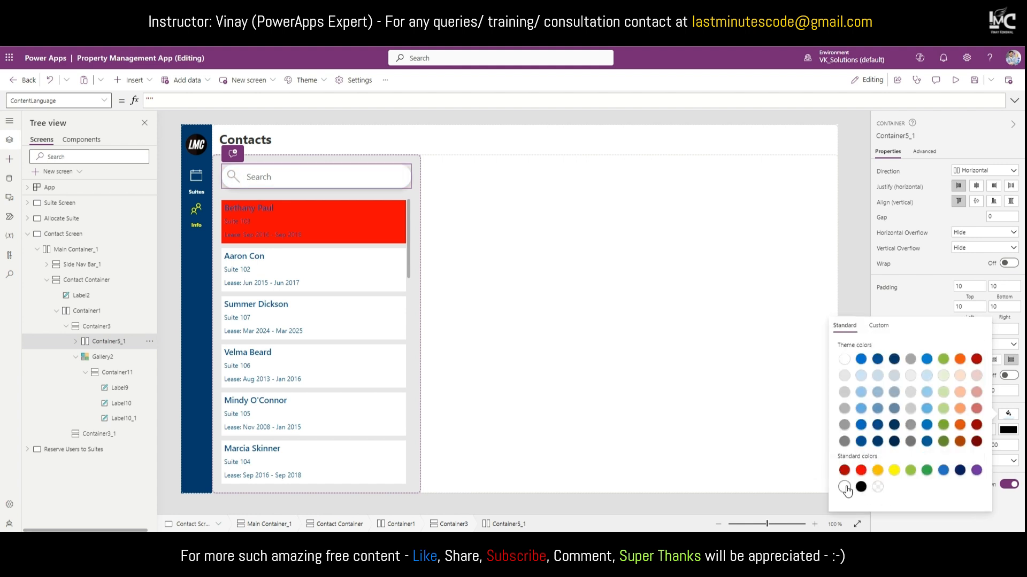
Step: Replace Color.Red with ColorValue("#CCE7F6") in the Fill formula of Container11, the gallery's item container
left_click(128, 376)
left_click(128, 378)
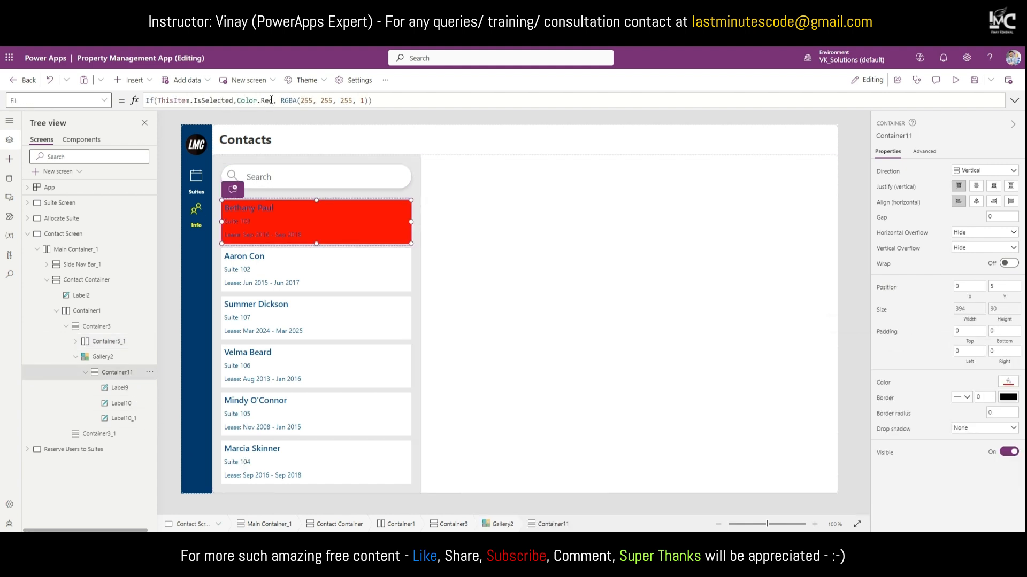
left_click_drag(273, 100, 237, 100)
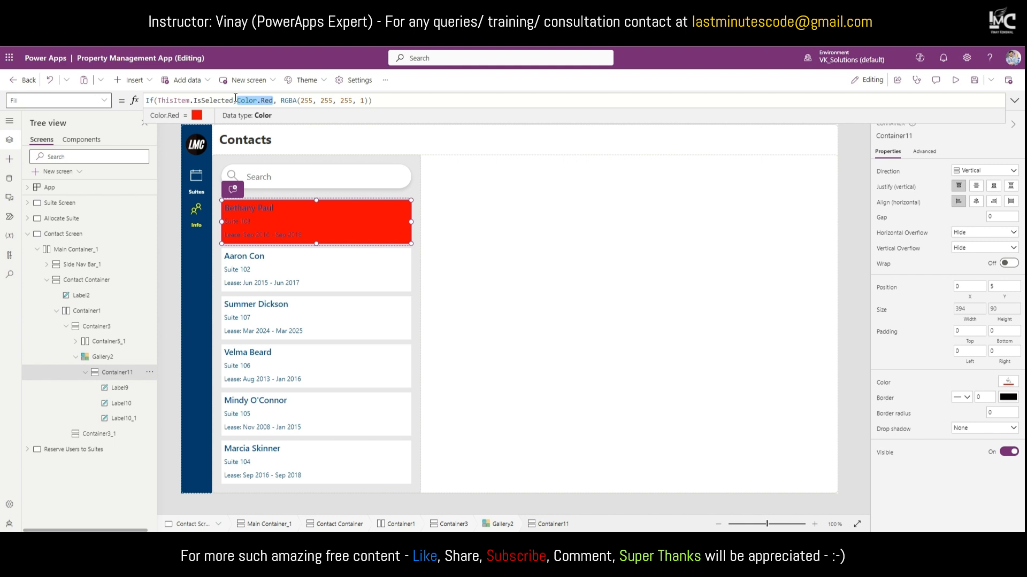
key("BackSpace")
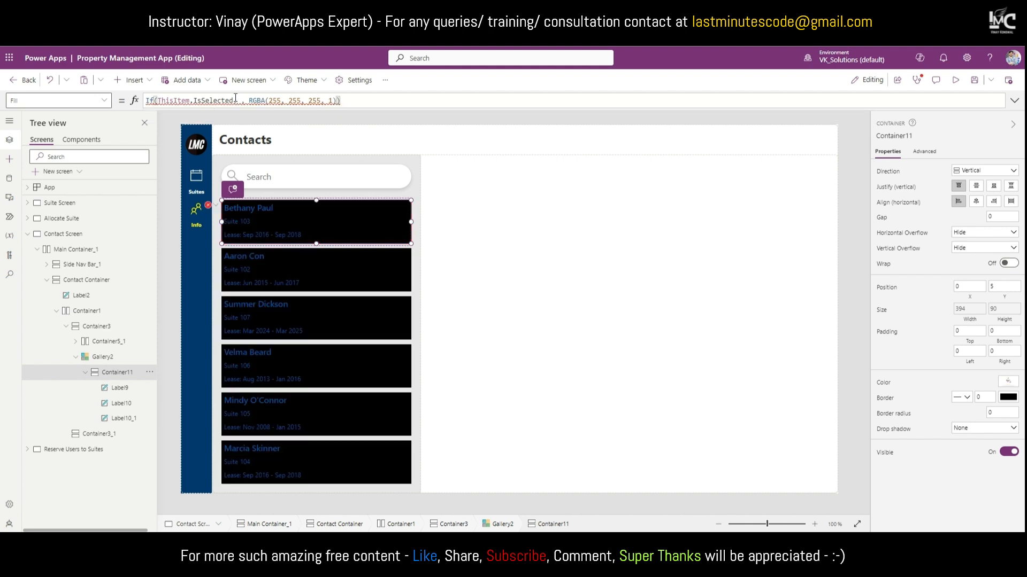
type("ColorV")
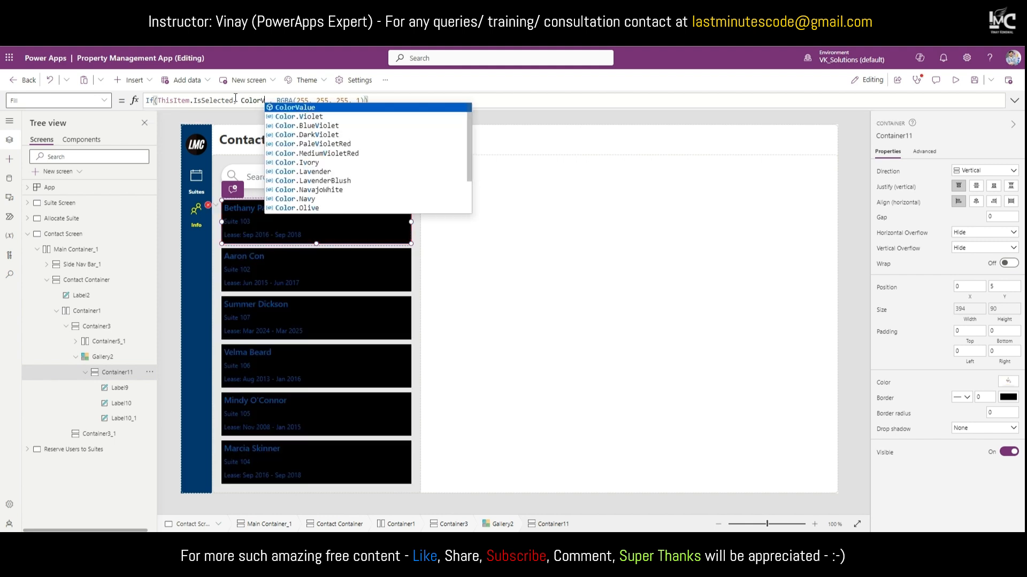
key("Tab")
type("\"")
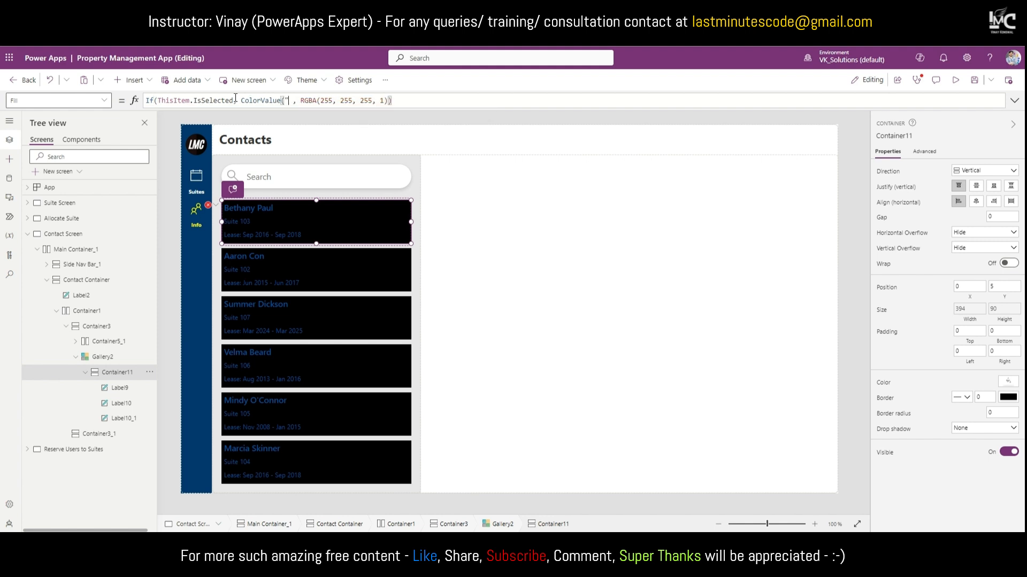
type("\")")
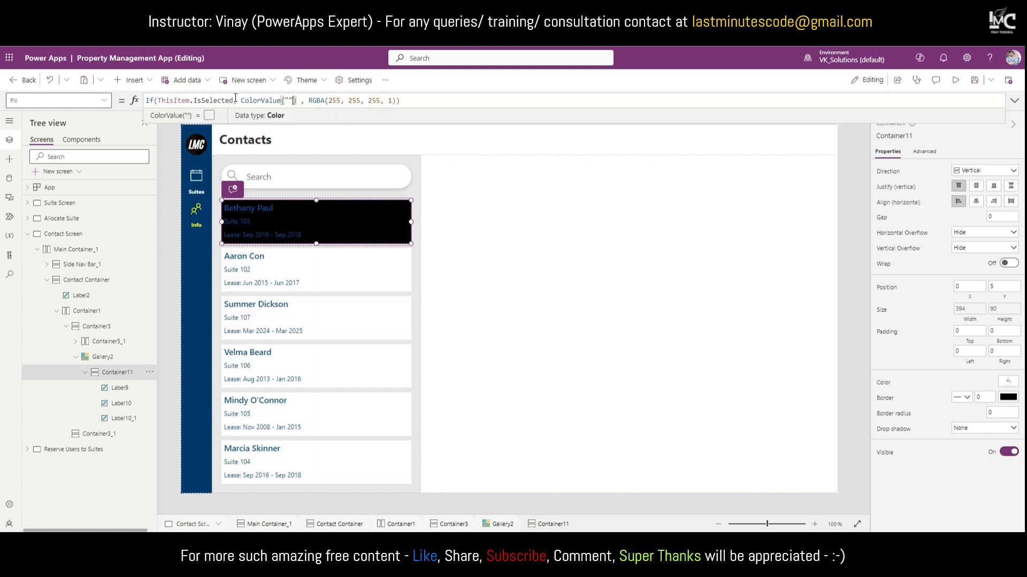
key("ctrl+v")
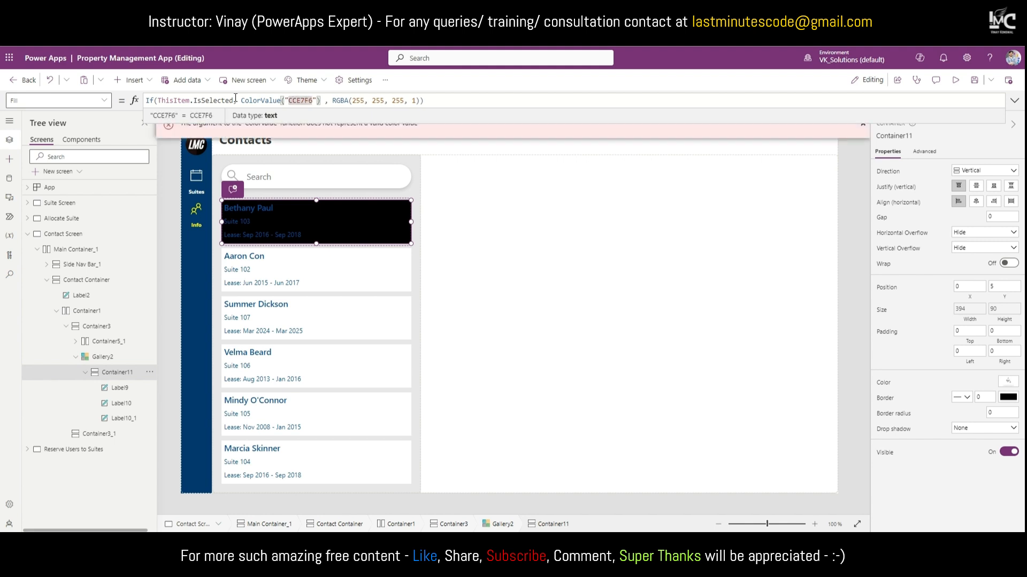
left_click(288, 101)
type("#")
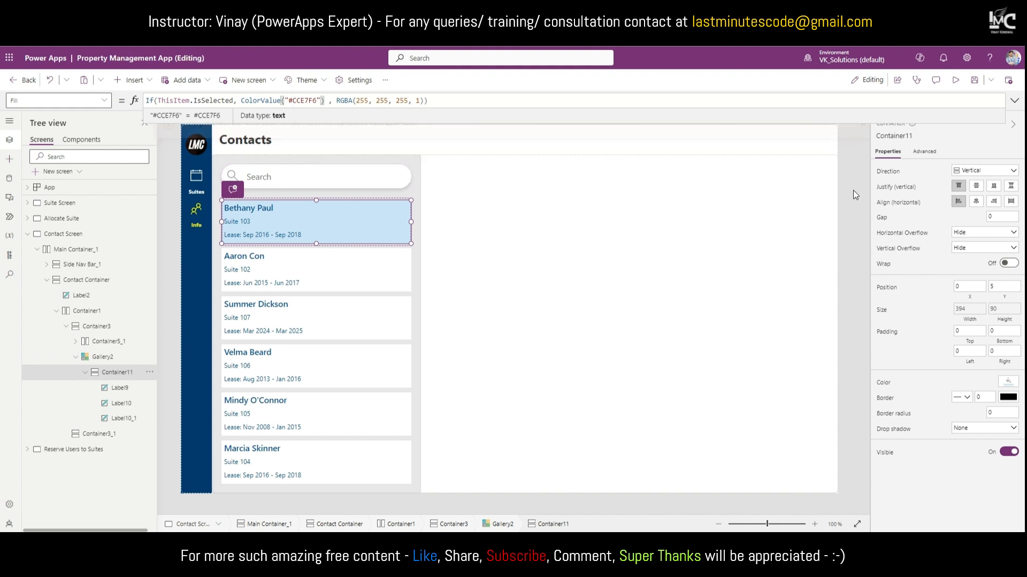
Step: Preview the app and select several contacts in the gallery to check the selection highlight, ending on the Suite 107 entry
left_click(808, 253)
left_click(957, 78)
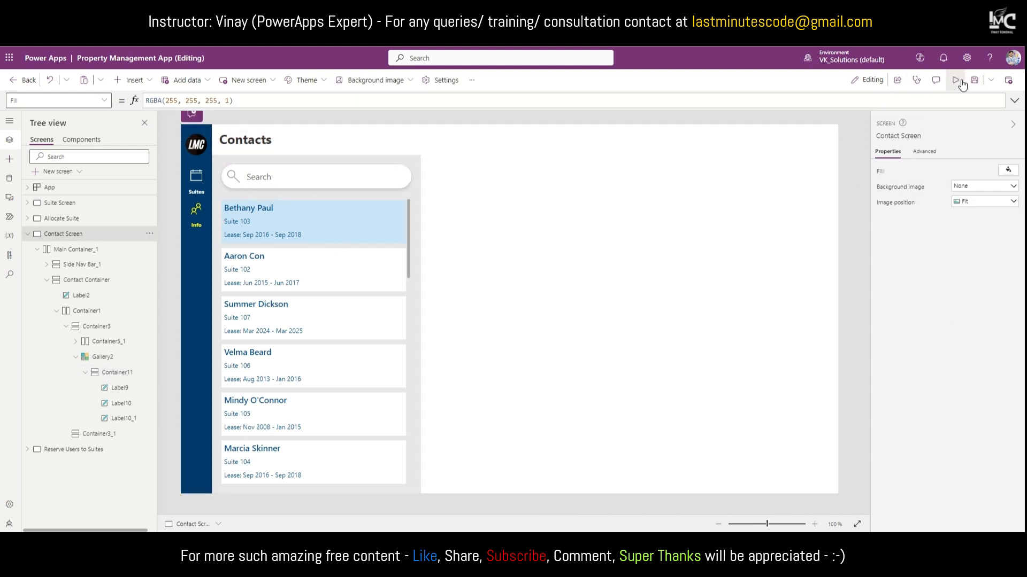
left_click(262, 262)
left_click(286, 306)
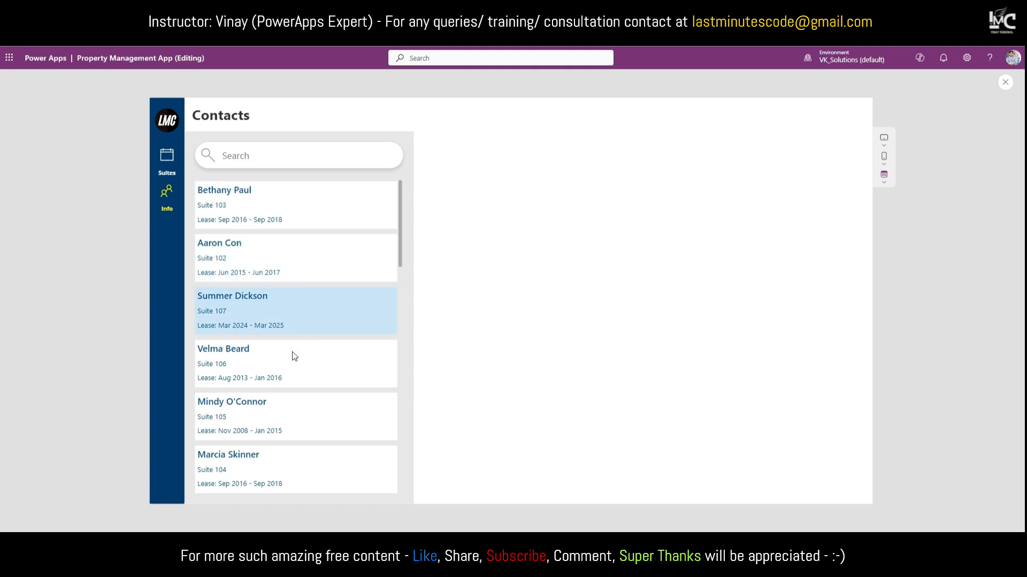
left_click(293, 363)
left_click(319, 264)
left_click(306, 207)
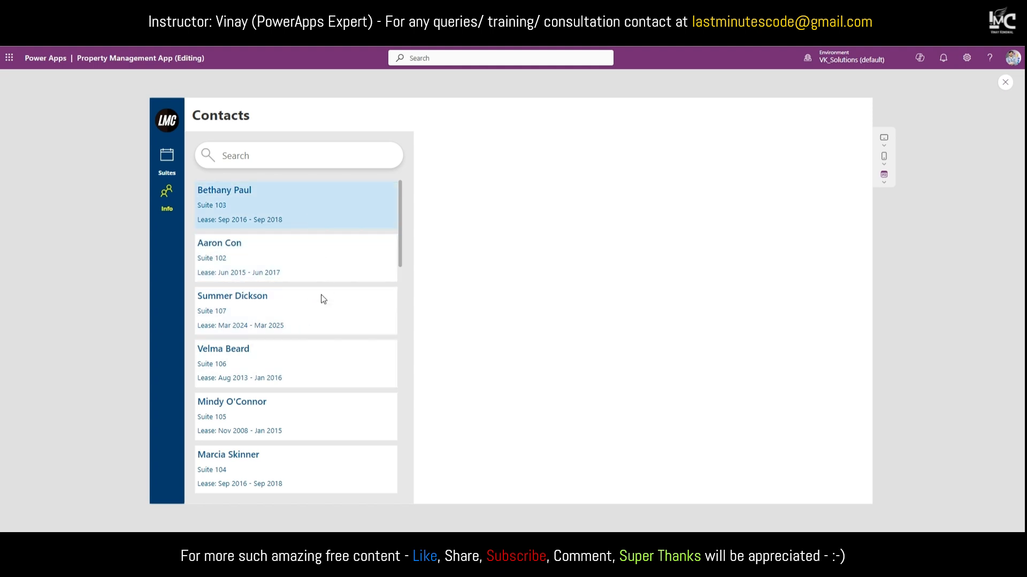
left_click(322, 269)
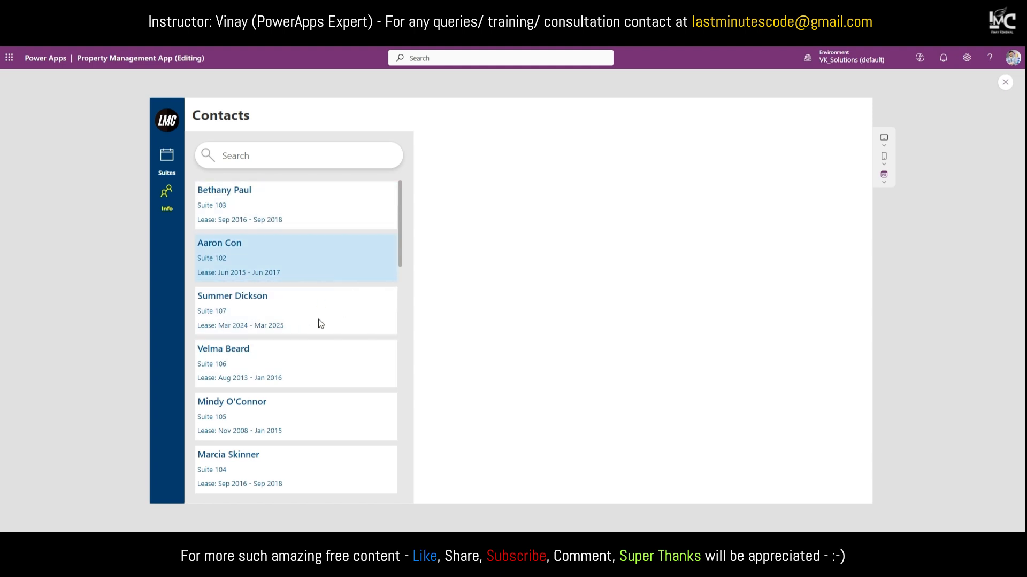
left_click(319, 318)
left_click(1005, 81)
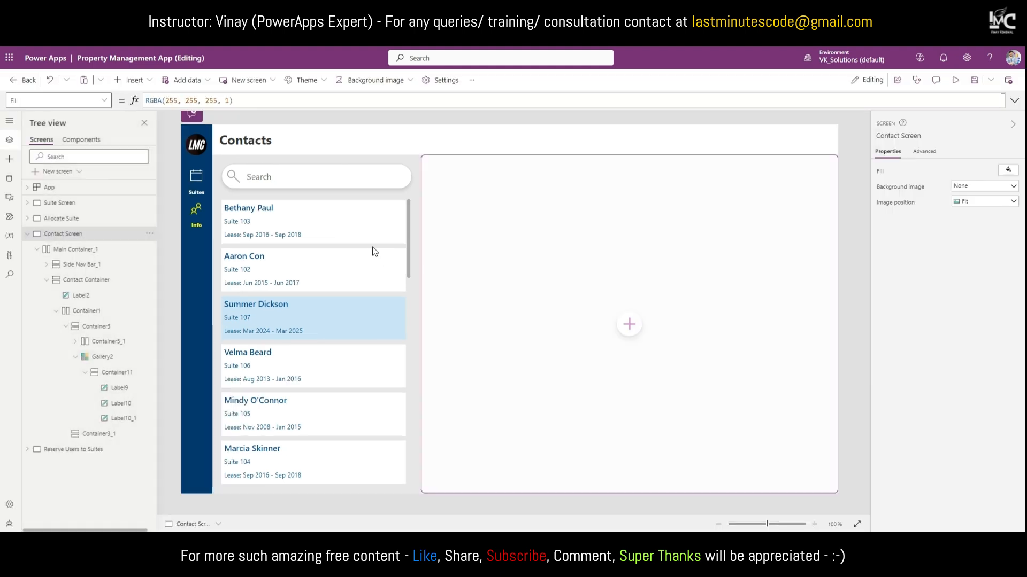
Step: Set the border radius of Container11, the gallery's item container, to 10
left_click(99, 377)
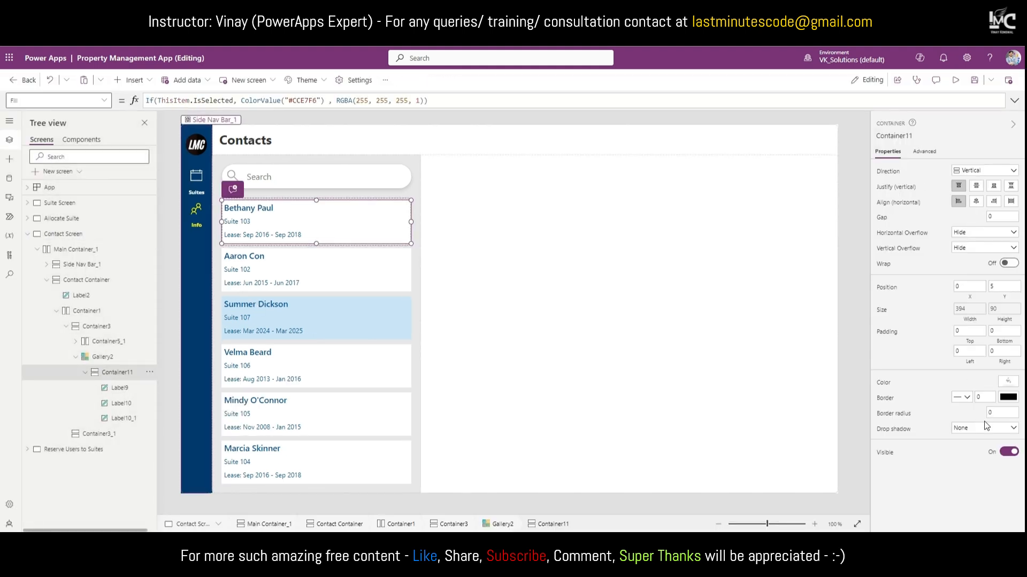
left_click(990, 413)
type("10")
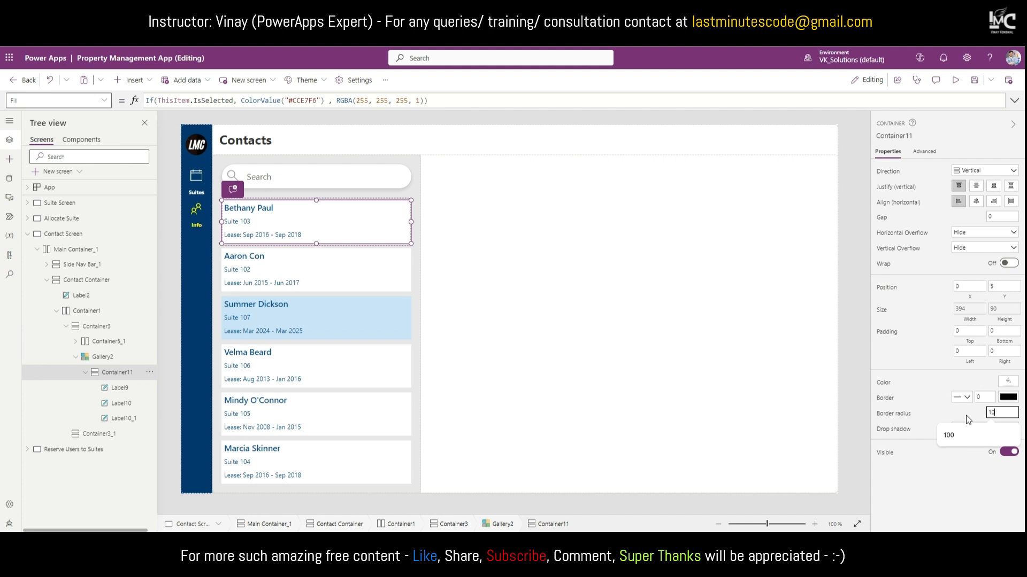
left_click(959, 414)
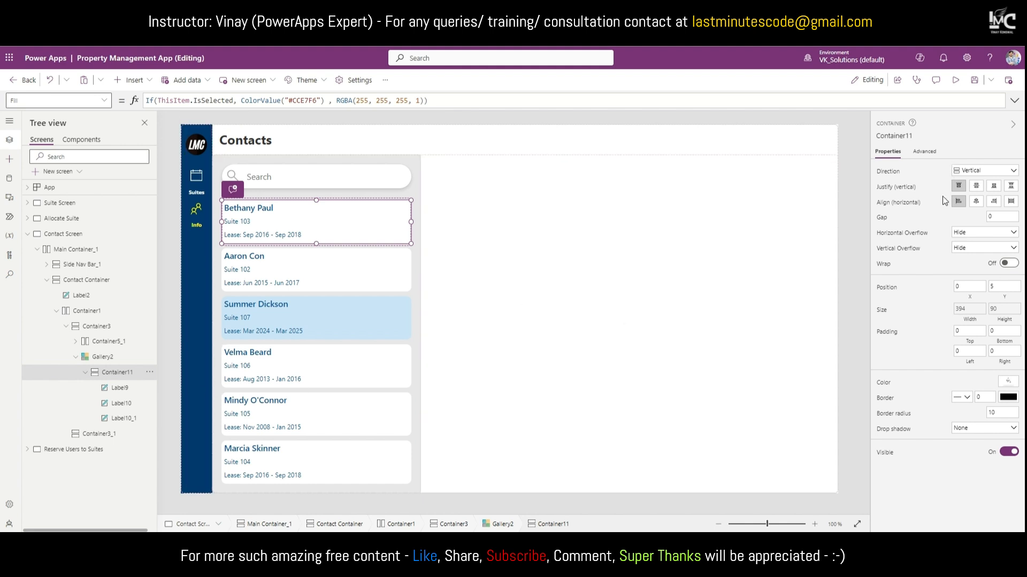
left_click(844, 207)
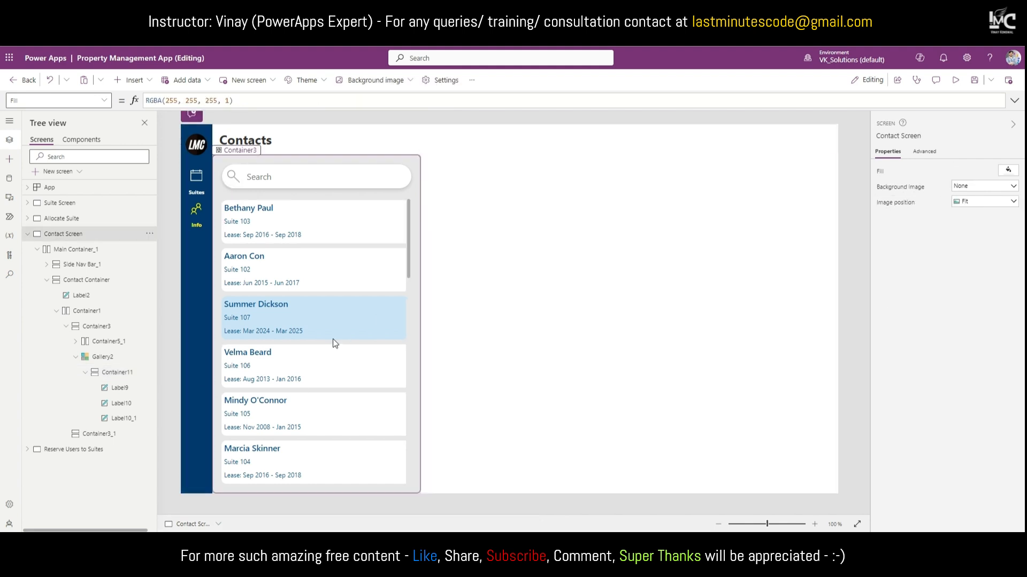
scroll(334, 343, "down", 5)
scroll(321, 300, "up", 5)
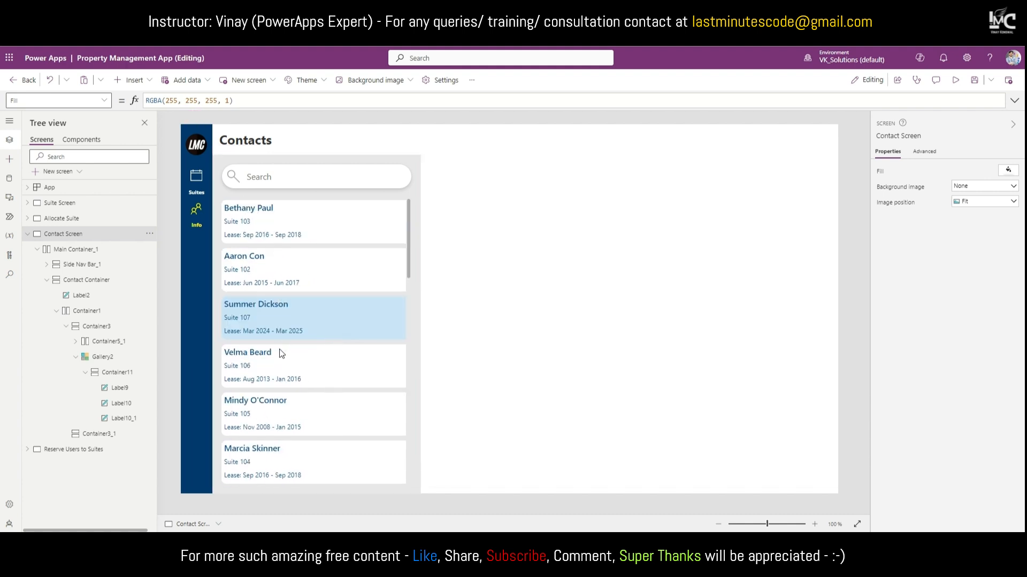
scroll(280, 363, "down", 5)
scroll(299, 348, "up", 5)
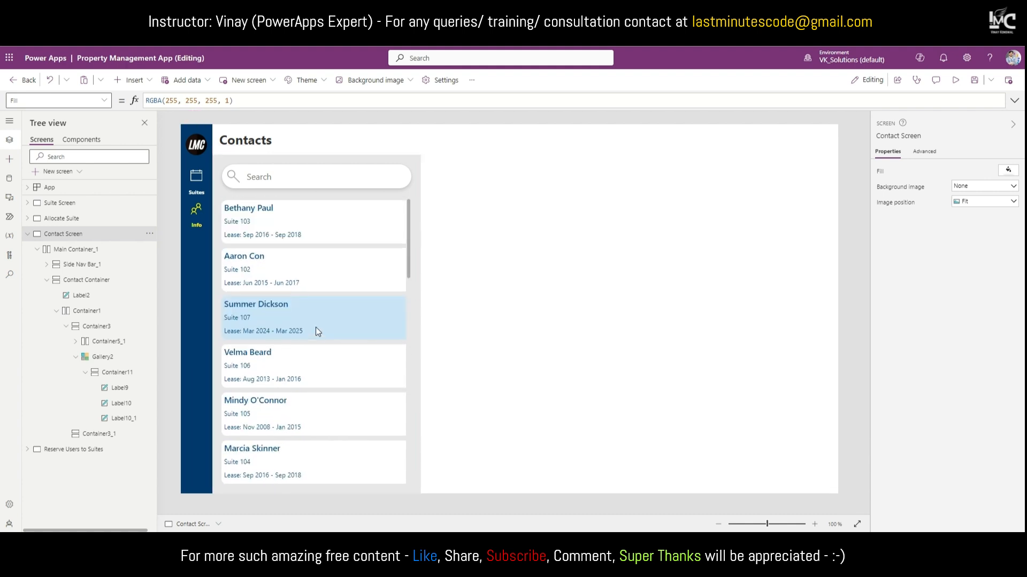
left_click(275, 178)
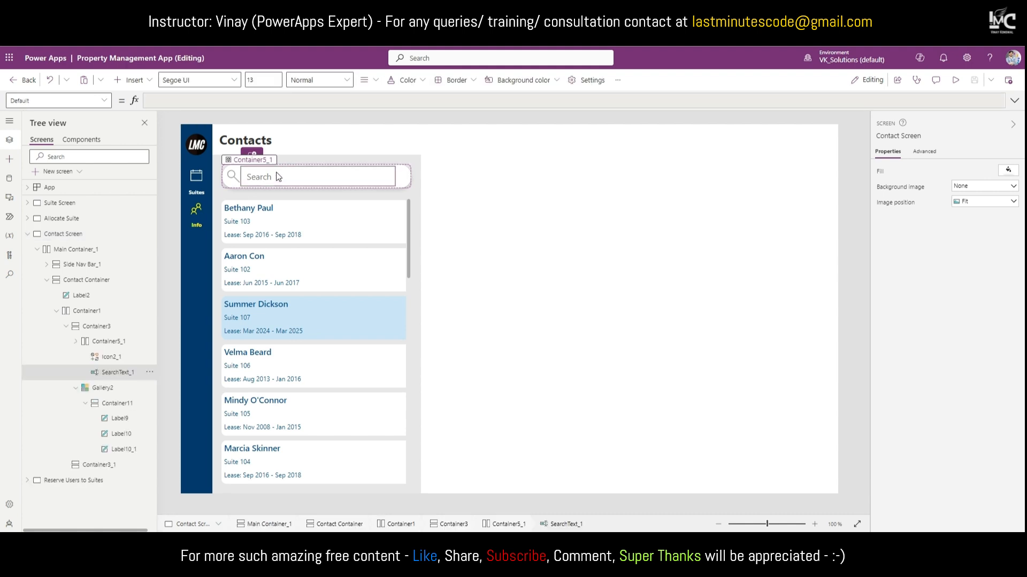
left_click(246, 213)
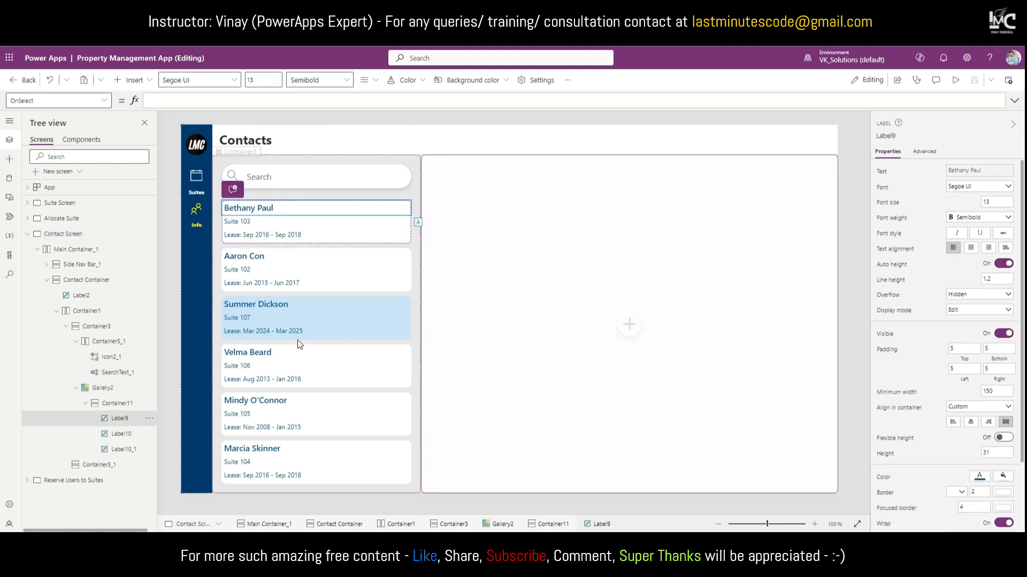
Step: Begin a Search function in the Items formula of Gallery2, with tbl_Tenants as the source table
left_click(293, 355)
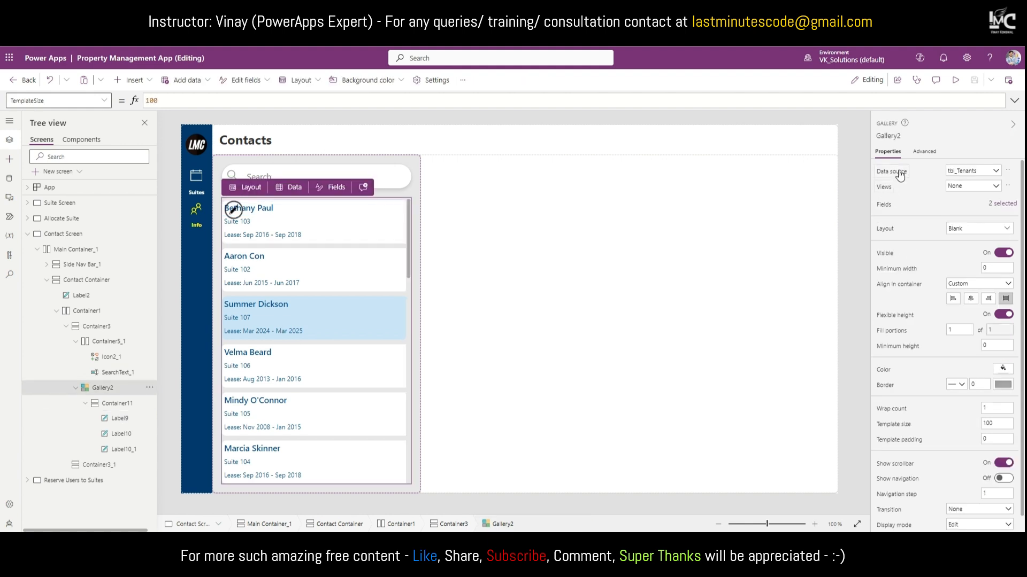
left_click(158, 100)
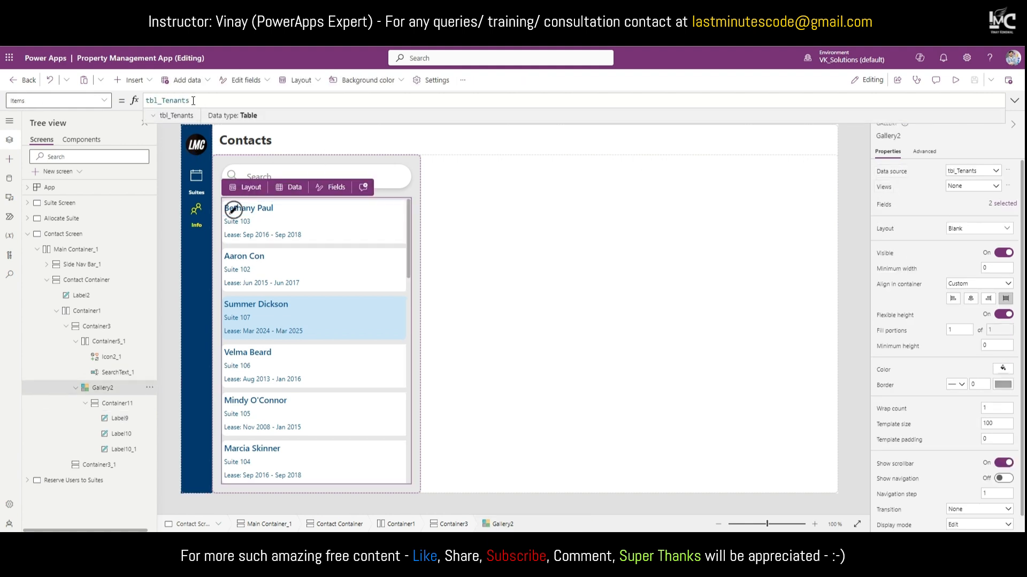
double_click(169, 101)
type("Search")
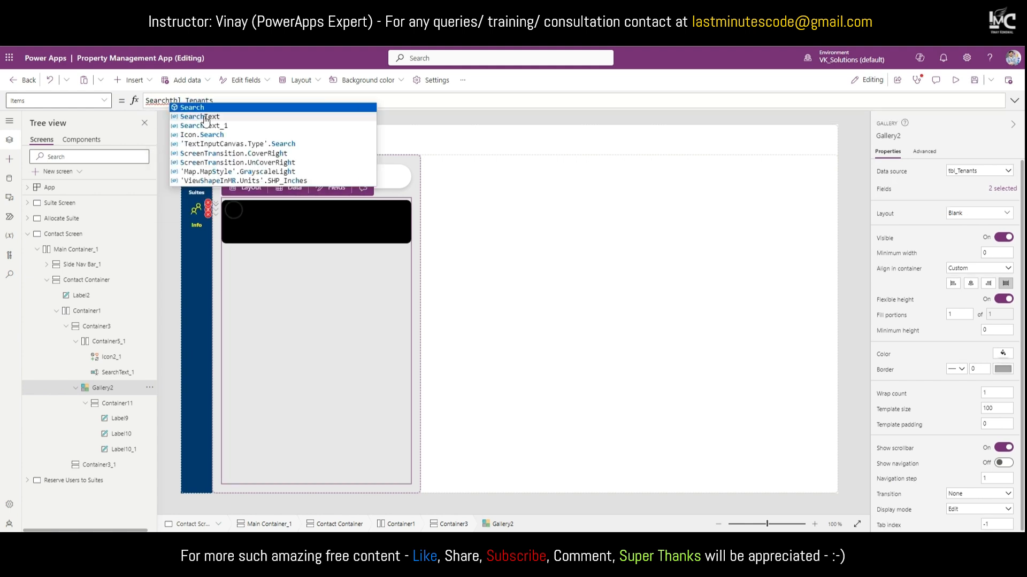
type("(")
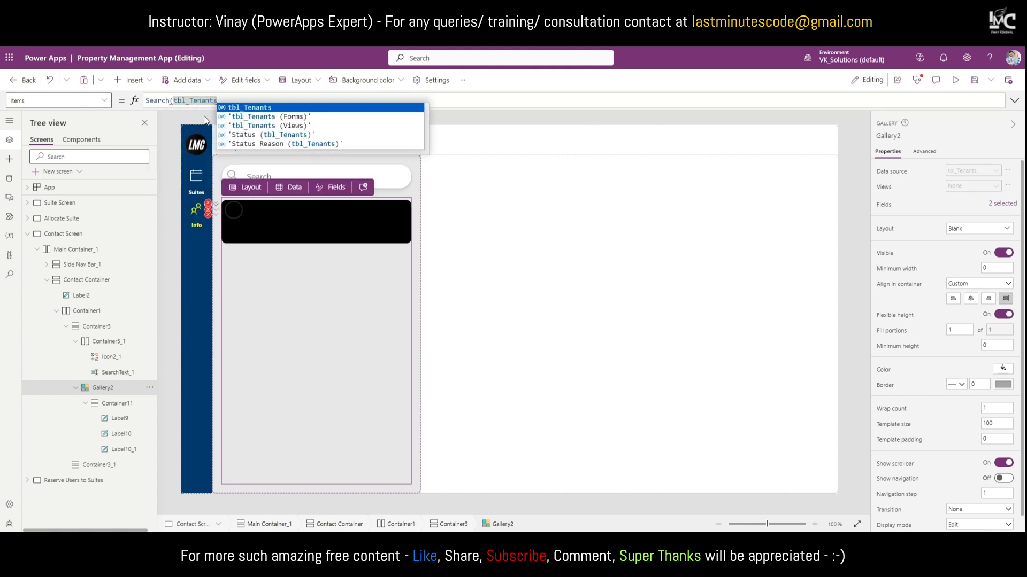
type(",")
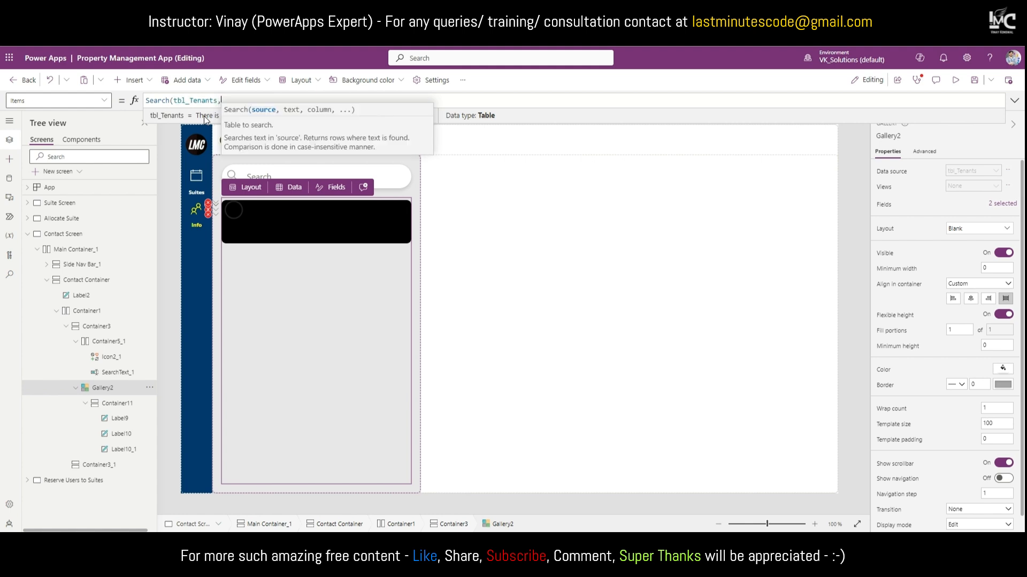
Step: Look up the search box's control name and add SearchText_1.Text as the search text in Gallery2's Items formula
left_click(289, 175)
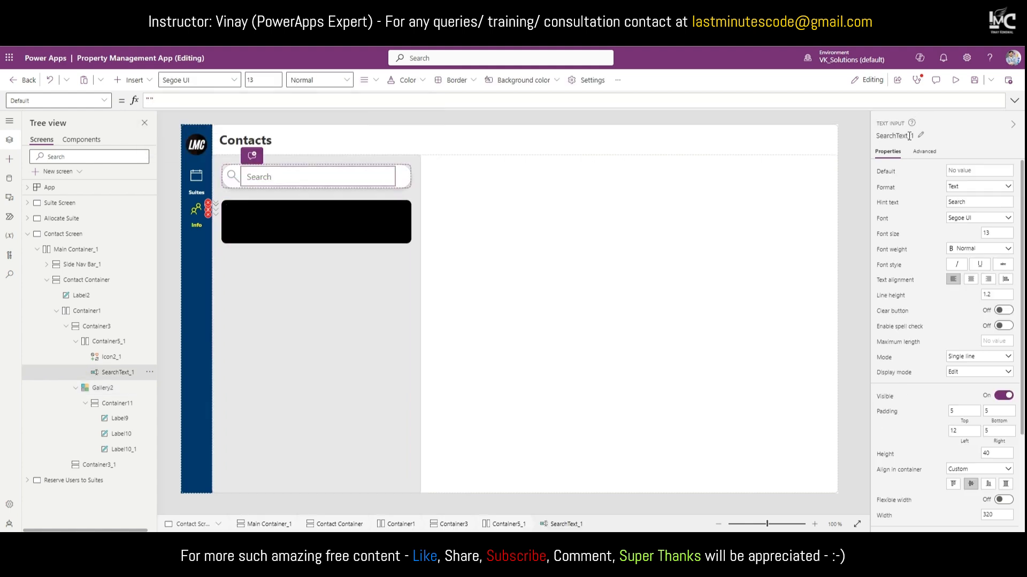
left_click(909, 136)
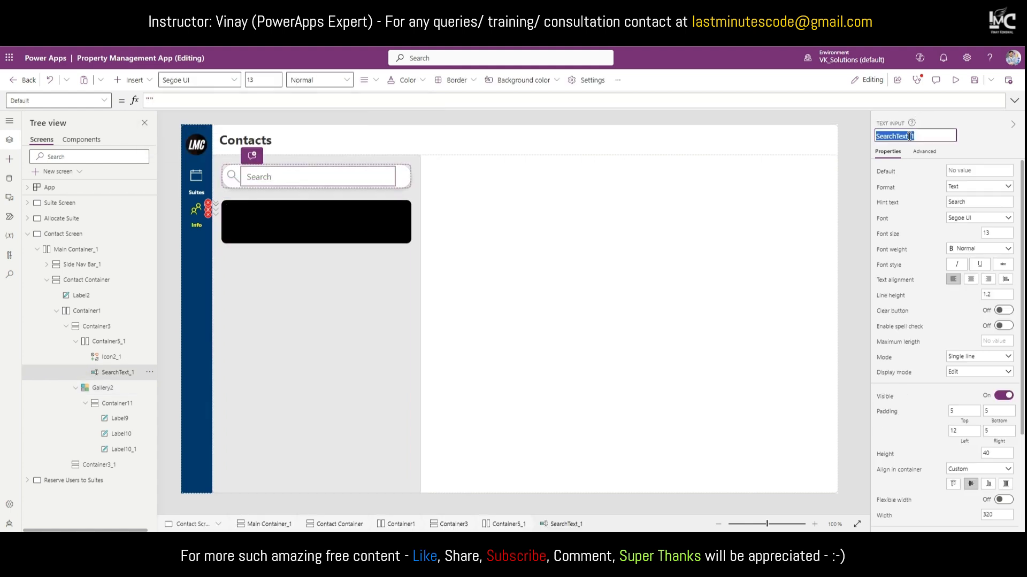
left_click(277, 343)
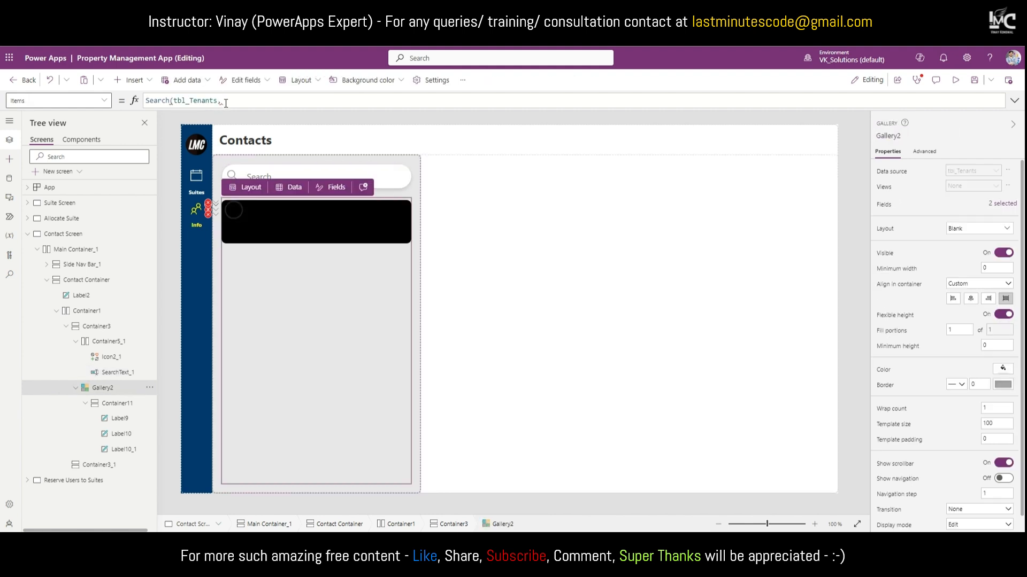
type("SearchText_1")
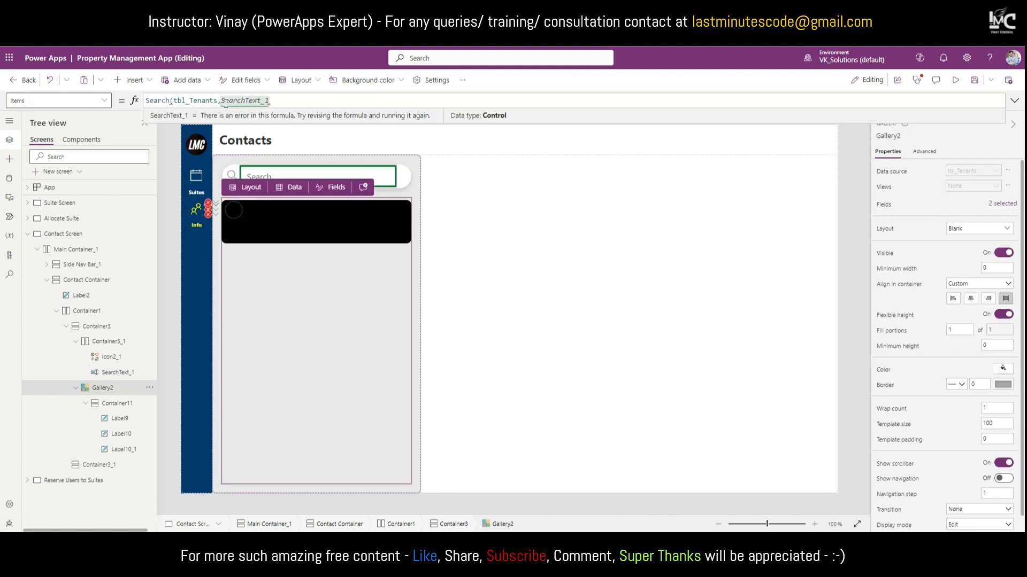
type(".Text,")
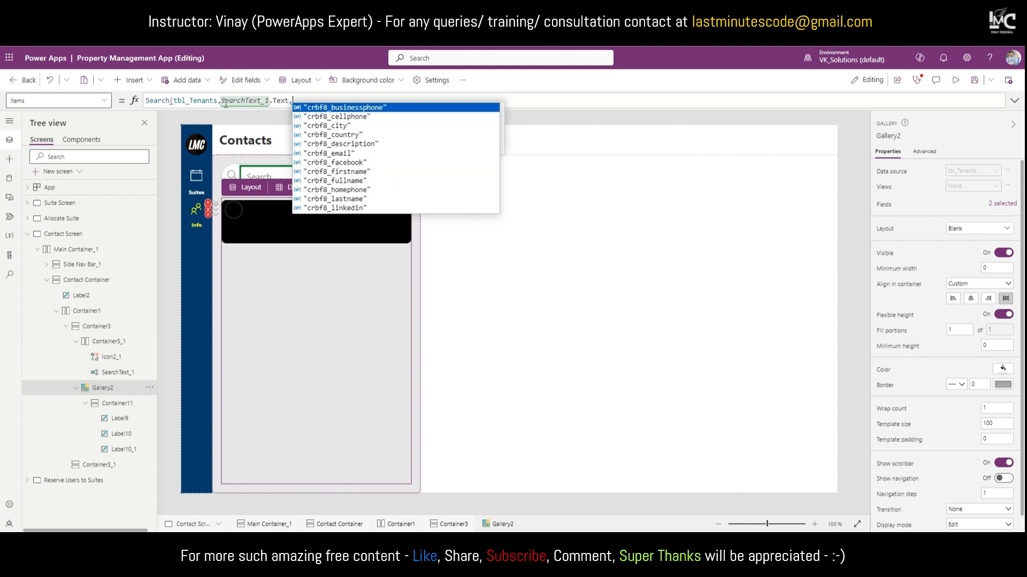
Step: Add "crbf8_fullname" as the column to search and close the Search function in Gallery2's Items formula
key("Down")
key("Down")
key("Down")
key("Down")
key("Down")
key("Down")
key("Down")
key("Down")
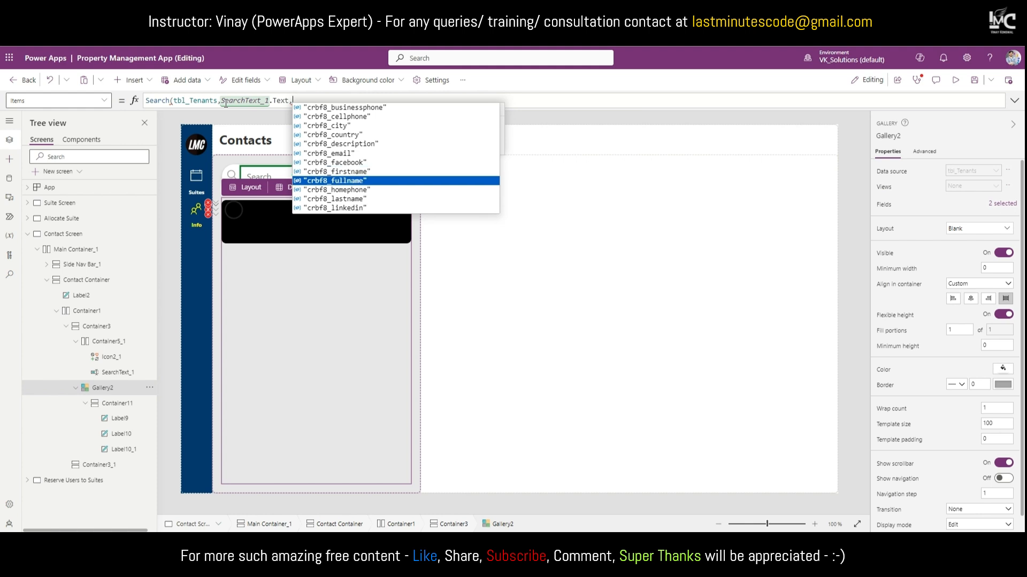
key("Tab")
type(")")
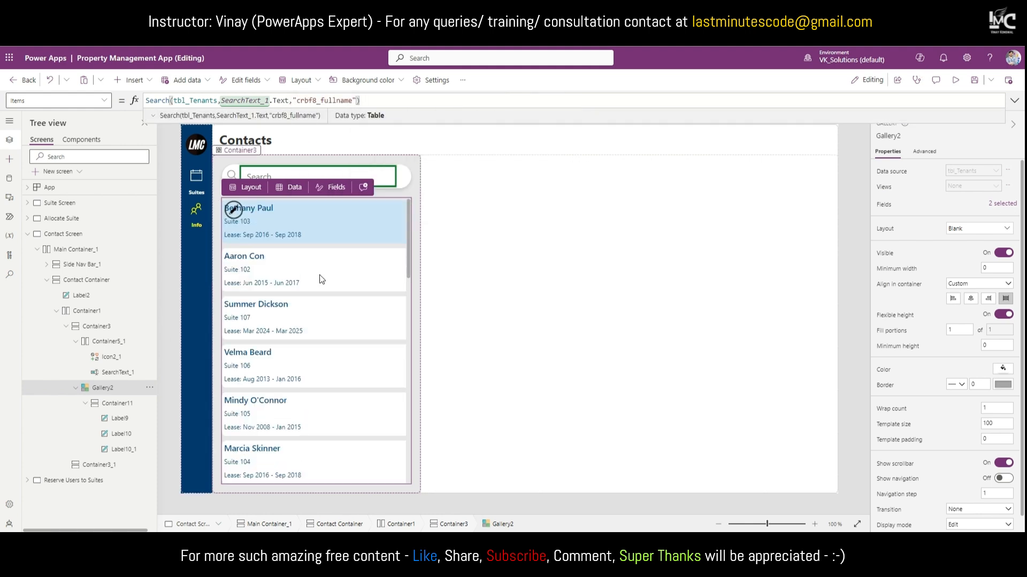
Step: Switch to the tbl_Tenants table and show its FirstName and FULLNAME columns
scroll(325, 270, "down", 10)
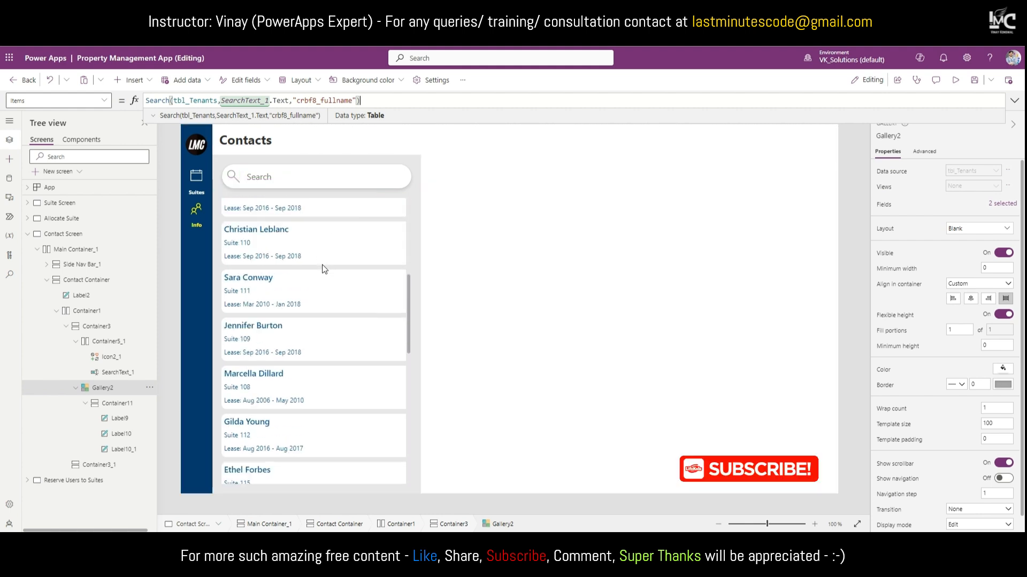
scroll(325, 273, "up", 10)
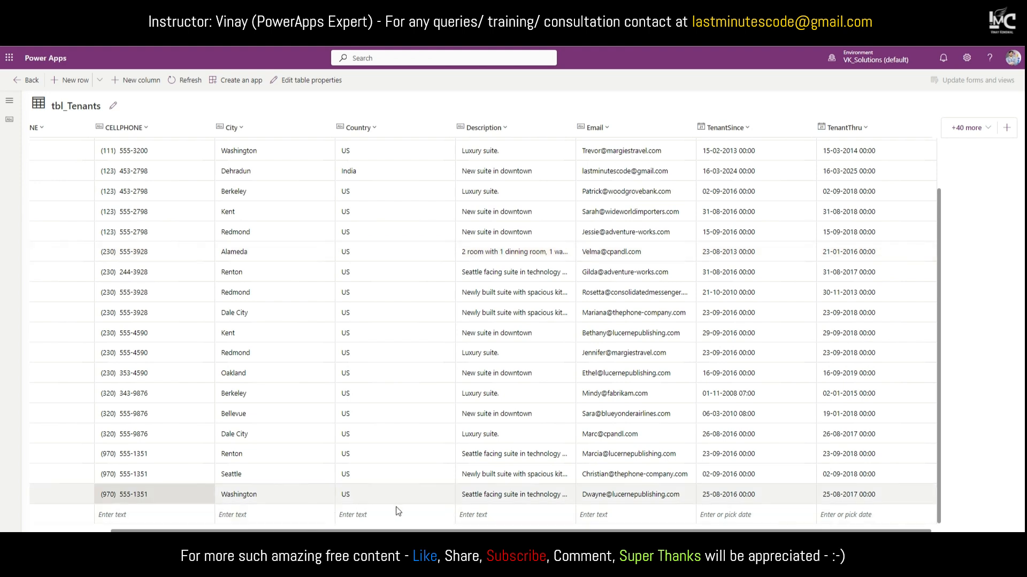
left_click(969, 128)
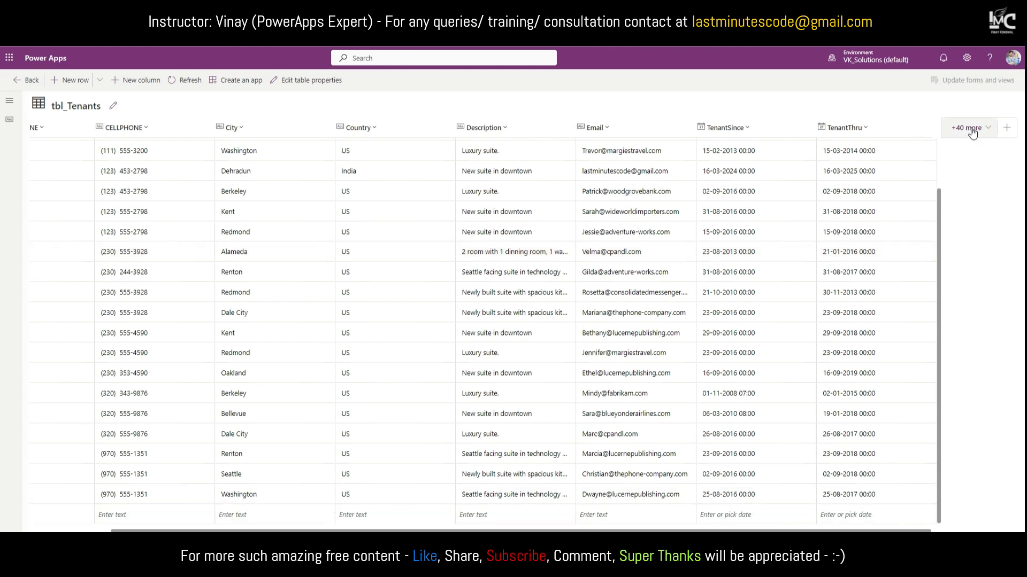
scroll(890, 300, "down", 3)
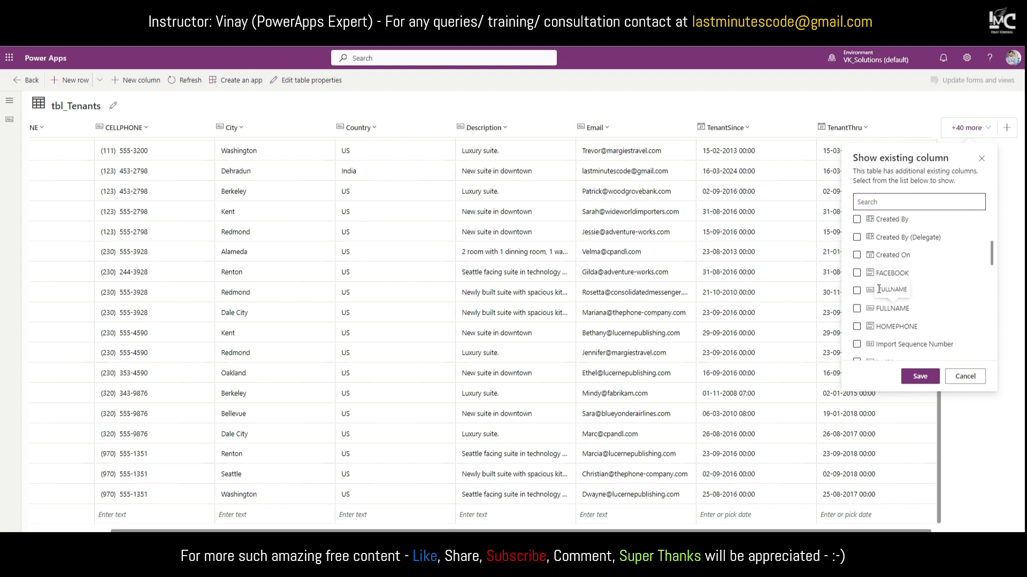
left_click(857, 292)
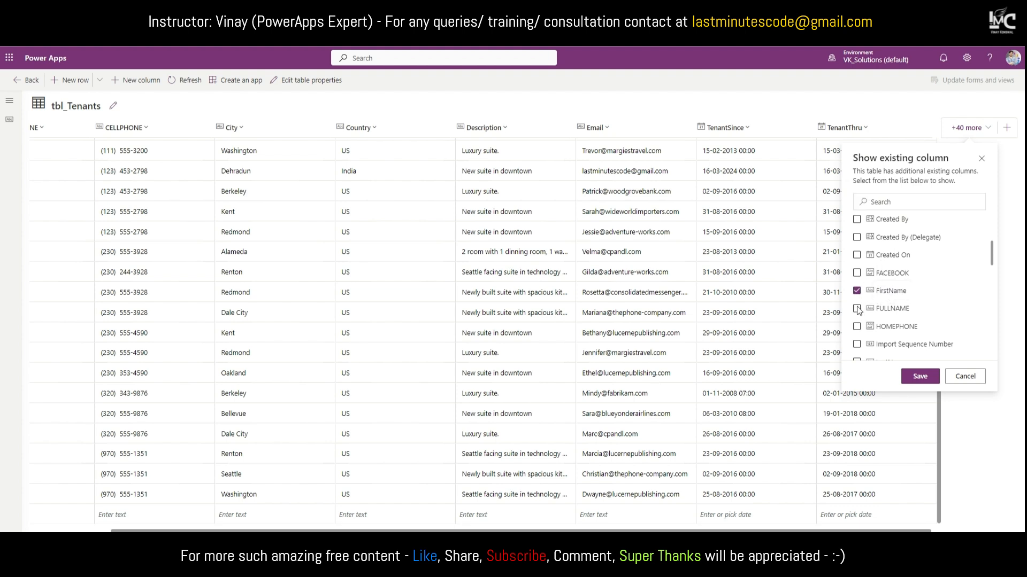
left_click(856, 309)
left_click(920, 377)
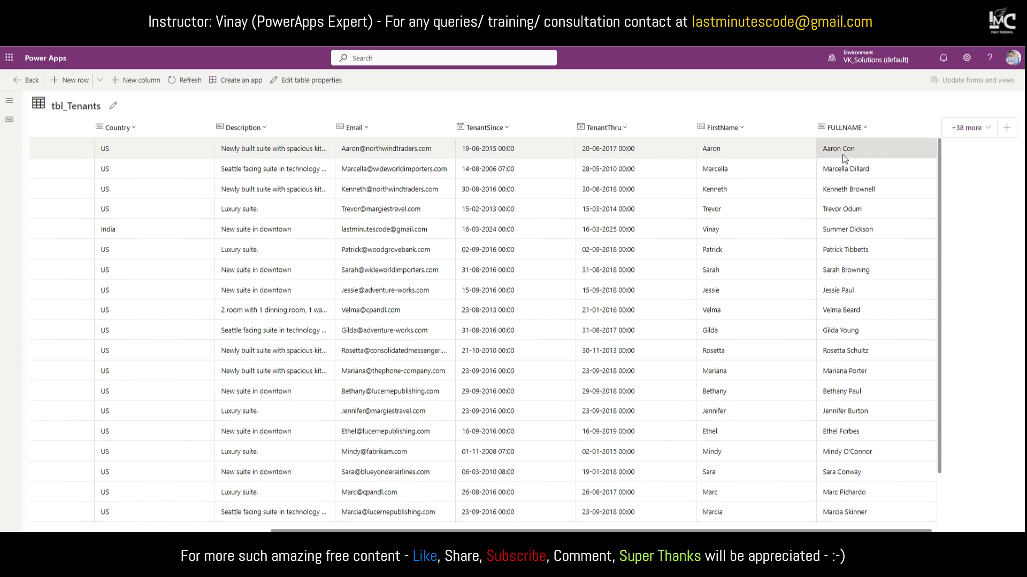
Step: Replace the FULLNAME value in the India row of tbl_Tenants with the tenant's first name and an initial
scroll(847, 256, "down", 2)
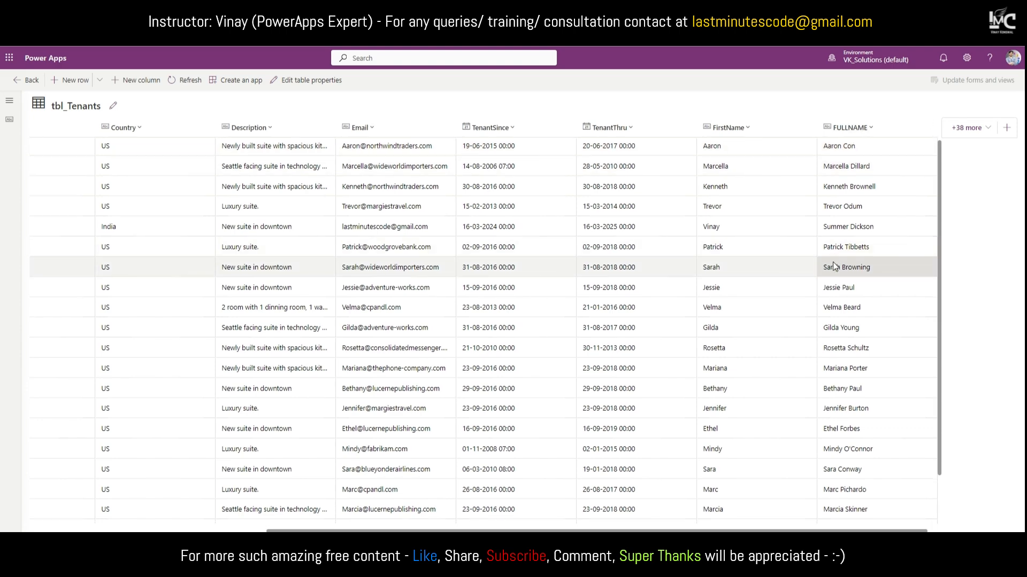
scroll(832, 417, "up", 2)
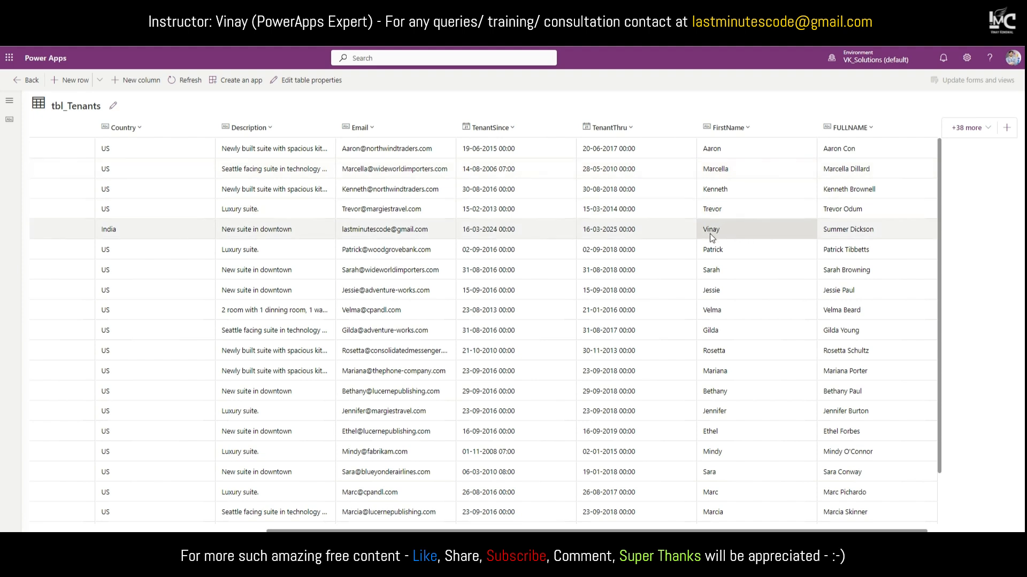
left_click(856, 227)
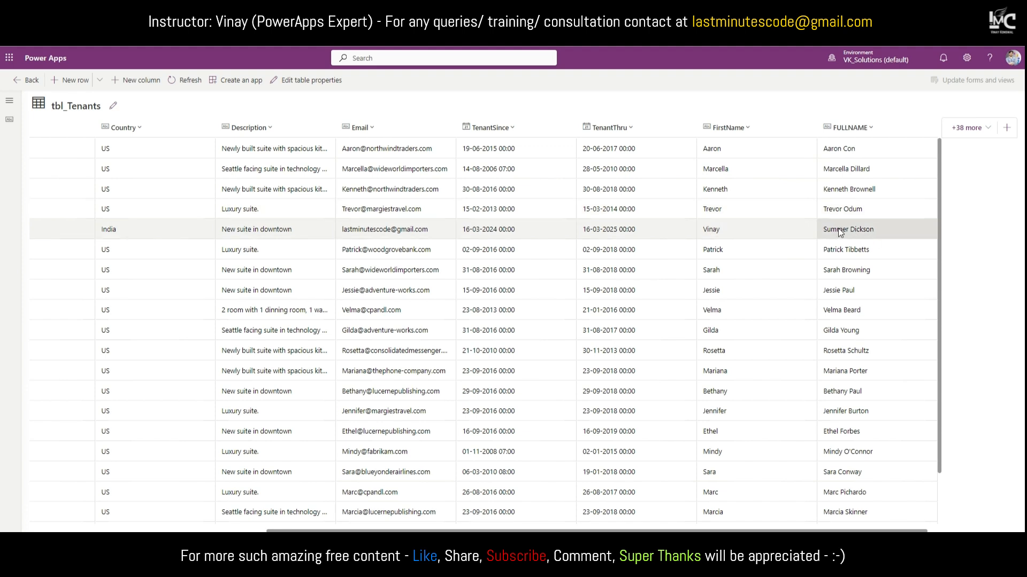
double_click(841, 228)
left_click(875, 234)
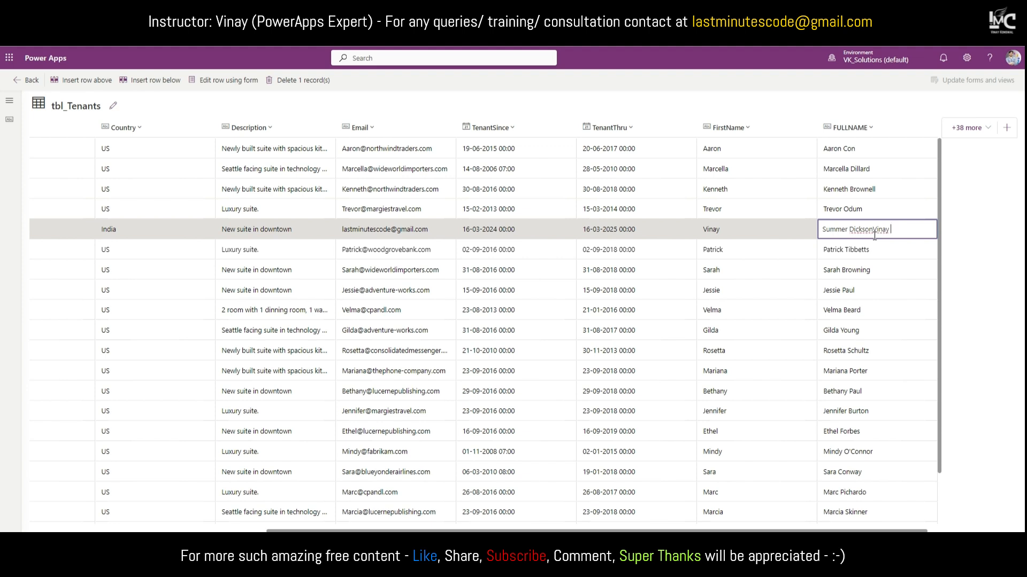
key("ctrl+a")
type("Vinay k")
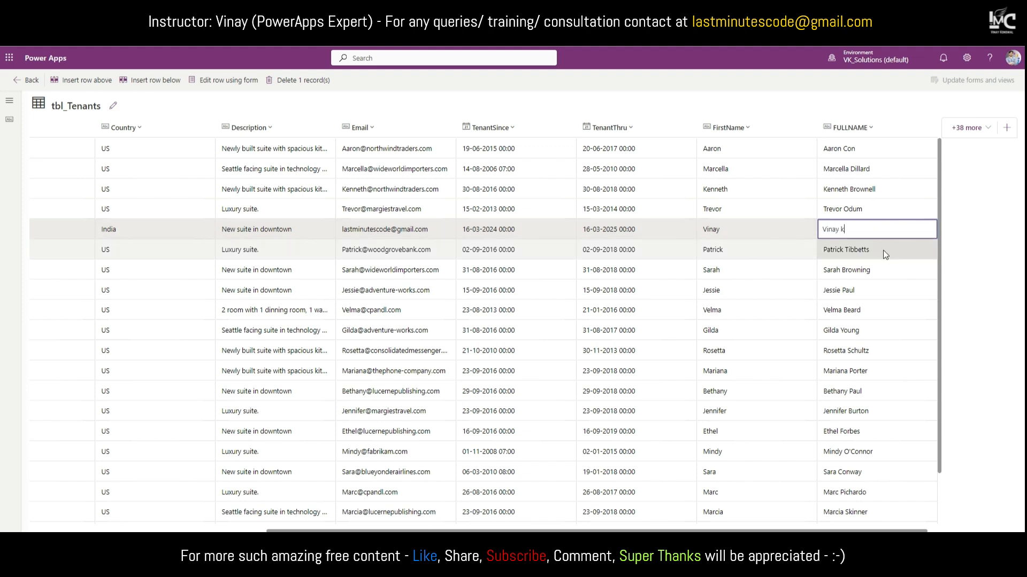
key("Return")
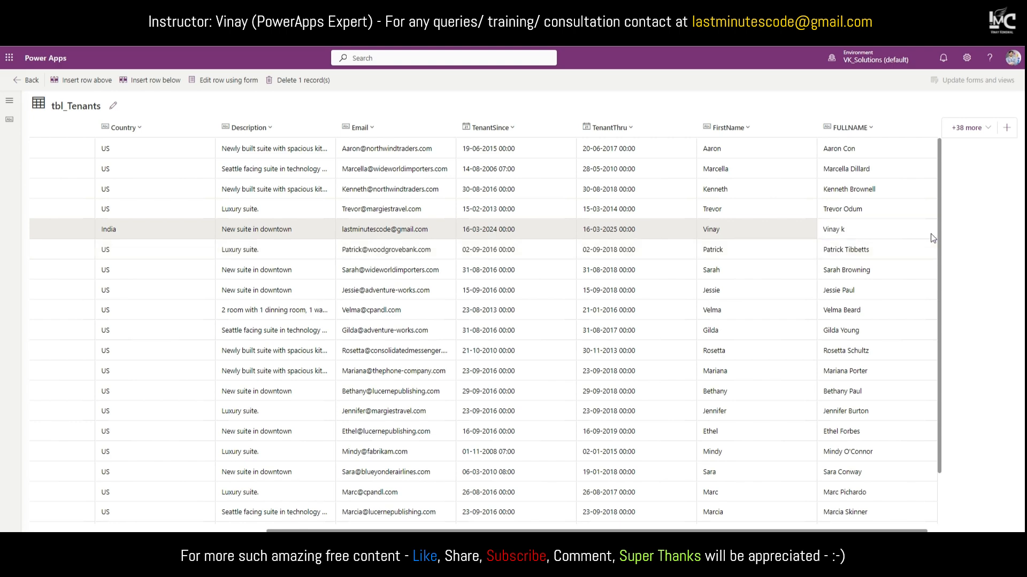
Step: Try to show the LastName column in tbl_Tenants, backing out of discarding the table changes
scroll(885, 340, "down", 2)
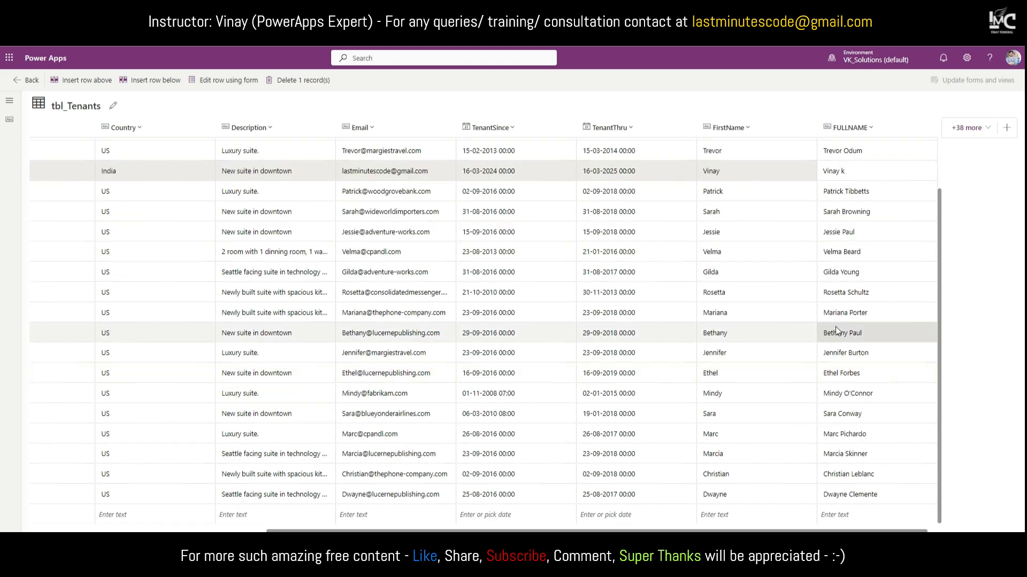
scroll(862, 464, "up", 2)
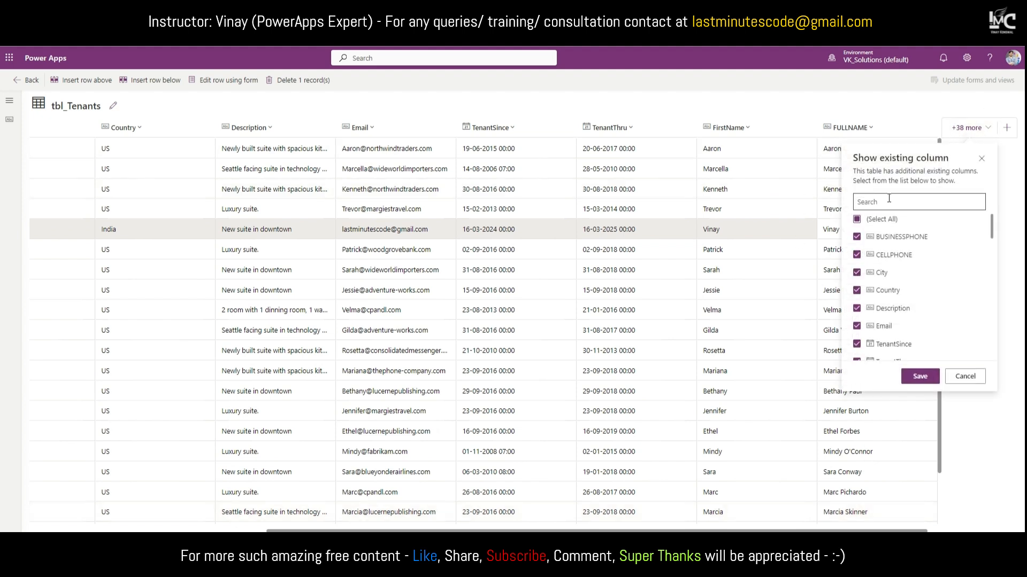
type("last")
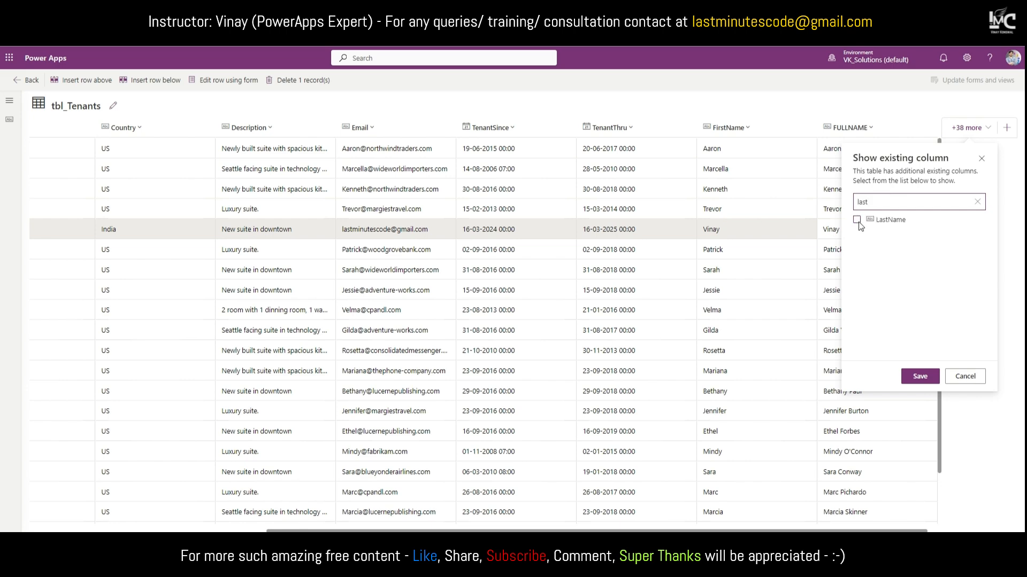
left_click(856, 220)
left_click(920, 377)
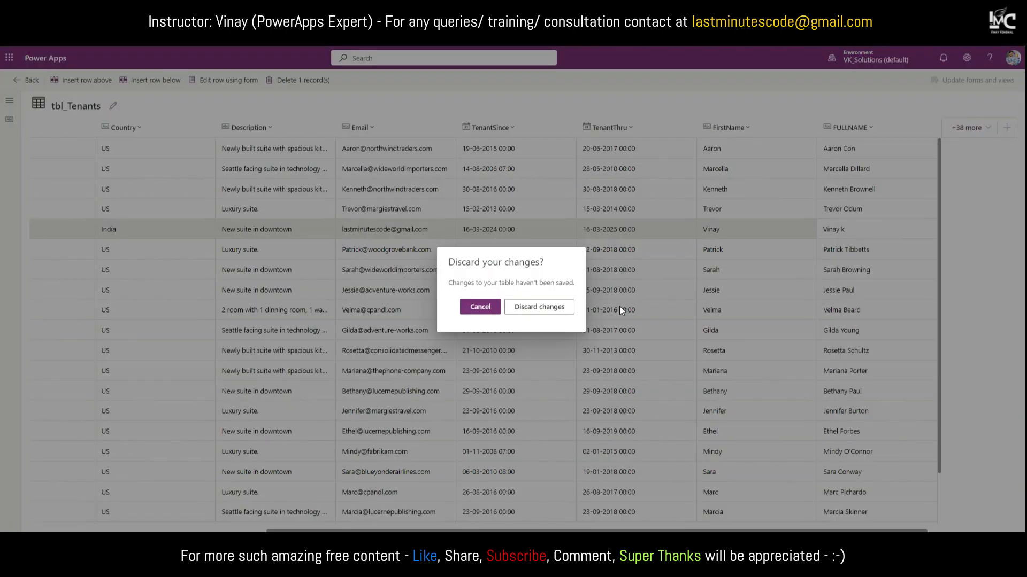
left_click(484, 312)
Step: Show the LastName column in tbl_Tenants, discarding the unsaved table changes, and check that the column is selected
left_click(987, 134)
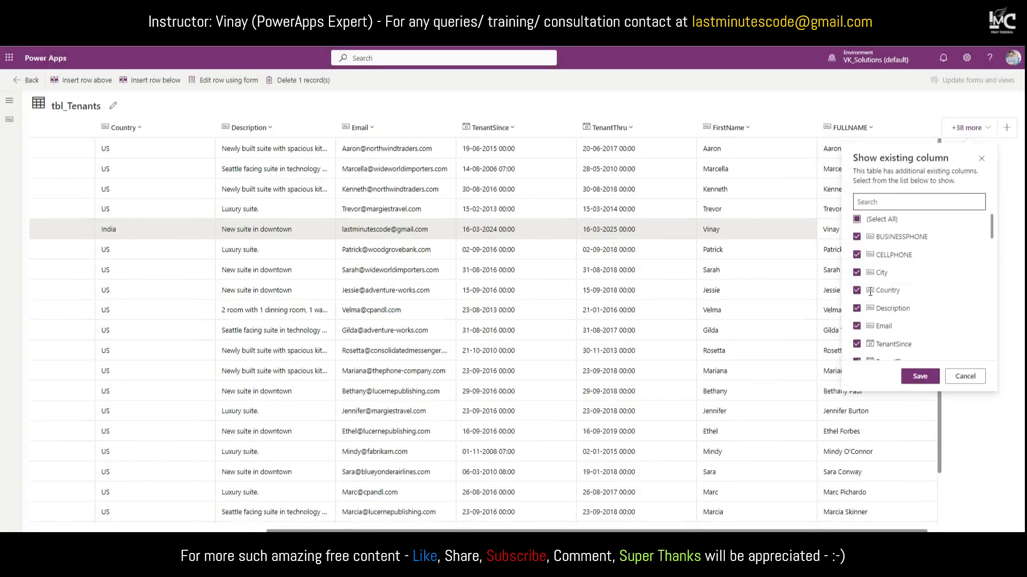
scroll(870, 300, "down", 2)
scroll(883, 332, "down", 5)
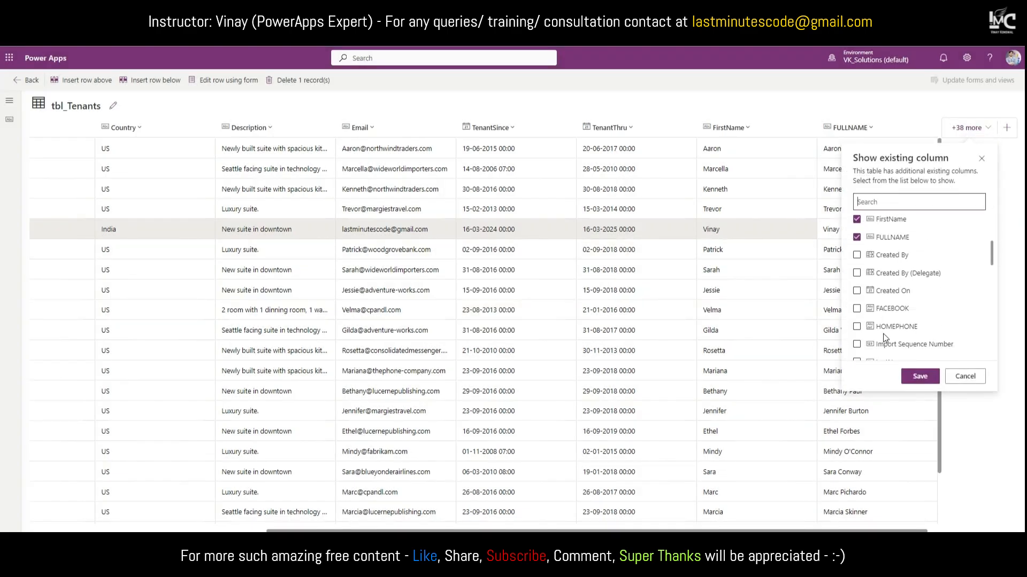
left_click(888, 205)
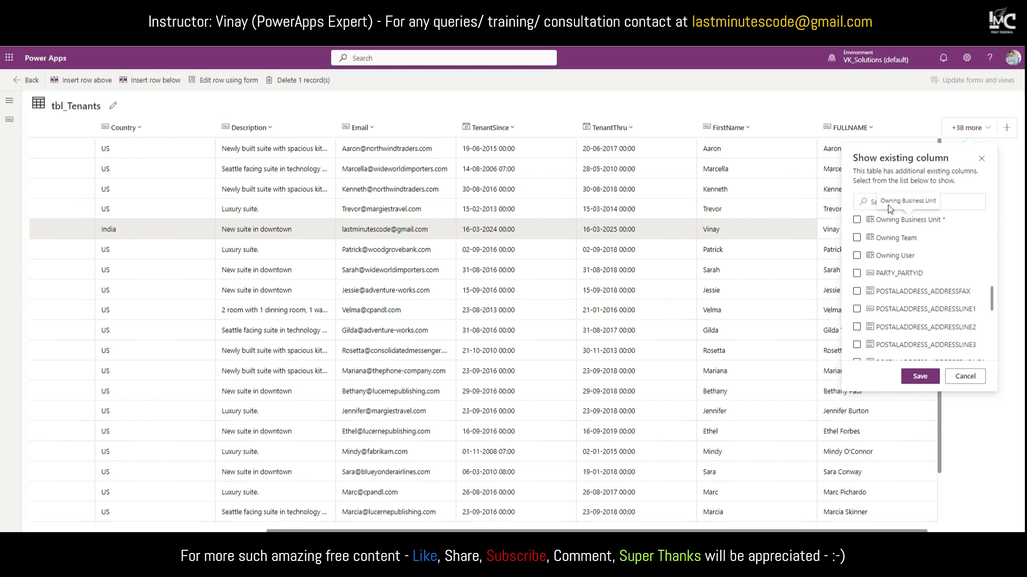
left_click(885, 202)
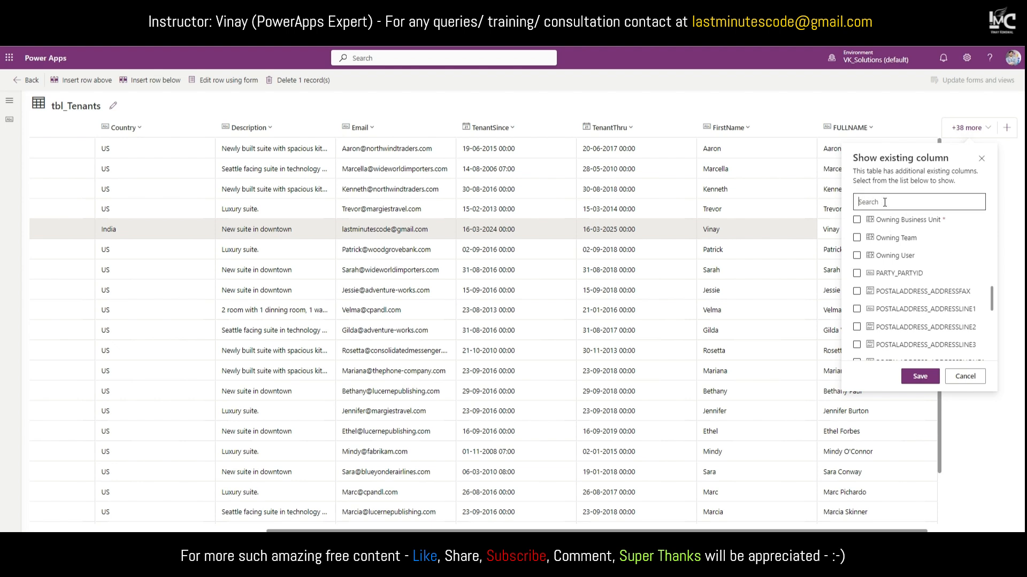
type("las")
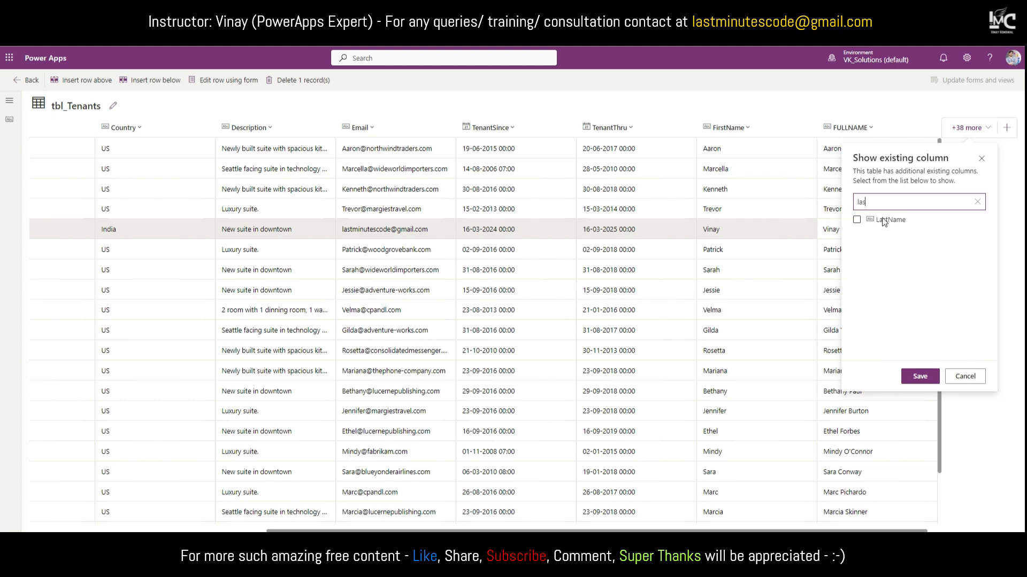
left_click(857, 219)
left_click(920, 378)
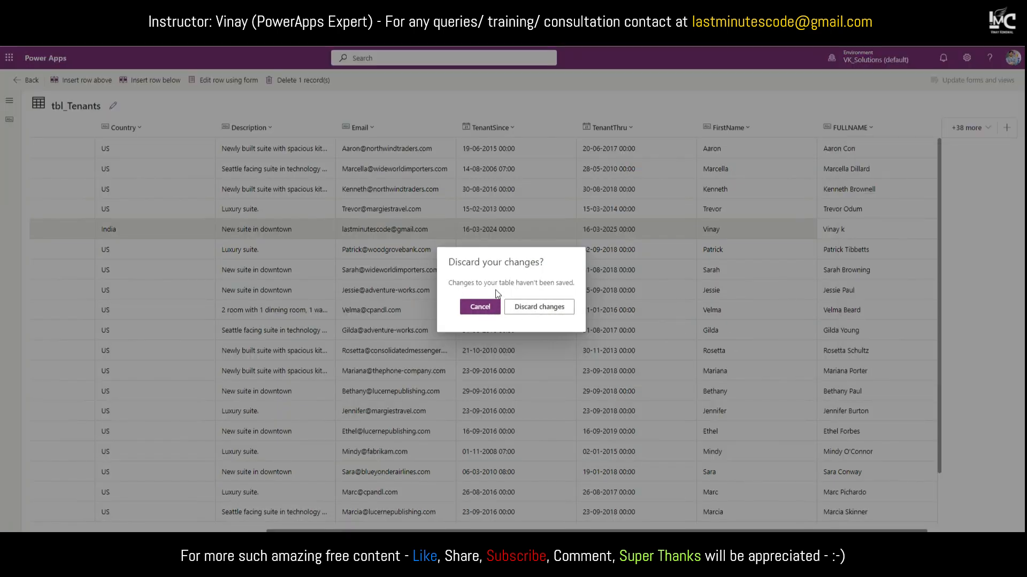
left_click(548, 313)
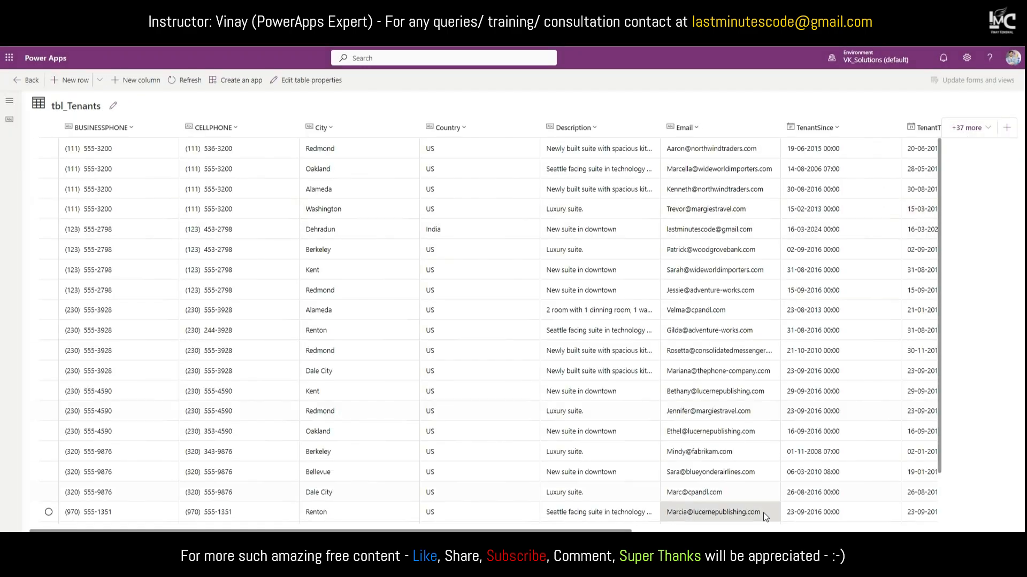
left_click(968, 127)
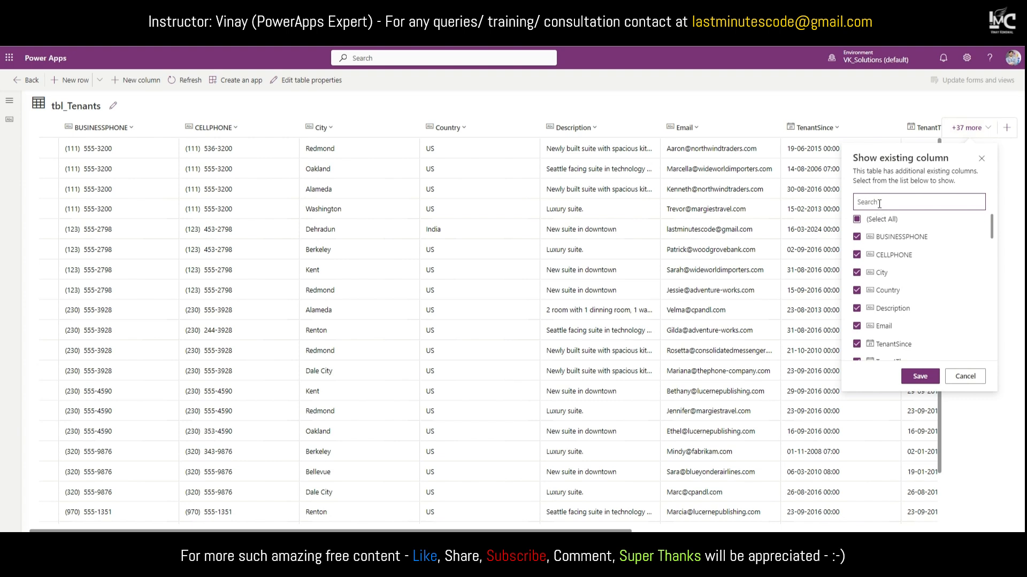
type("las")
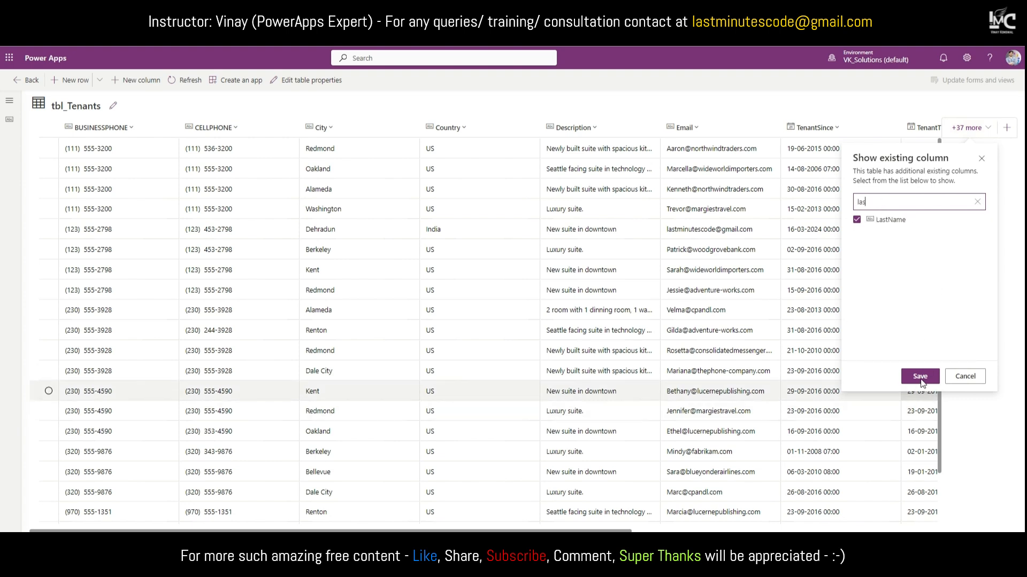
left_click(919, 376)
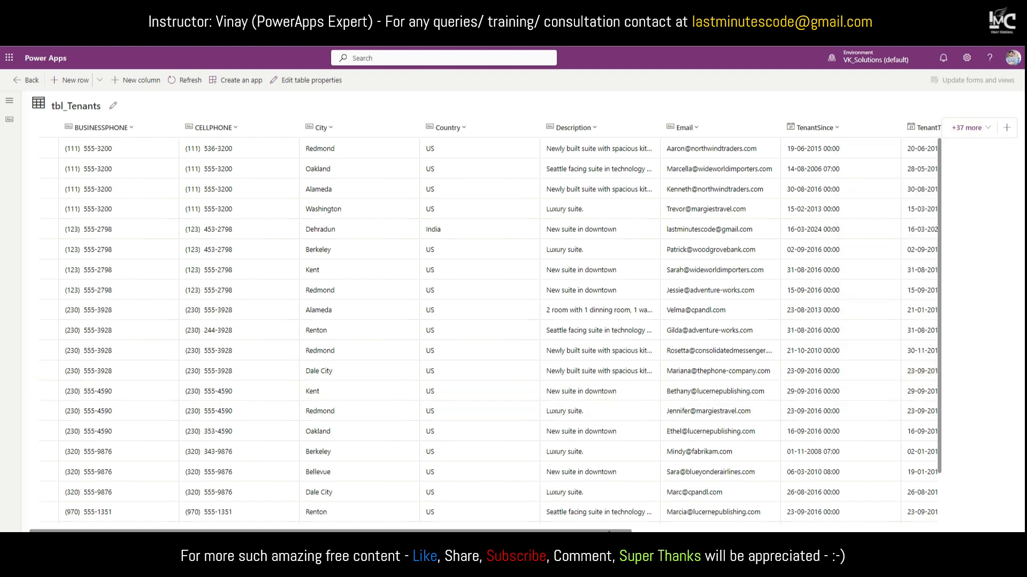
Step: Change the FULLNAME value in the India row to the tenant's first name followed by the last name
scroll(890, 527, "right", 8)
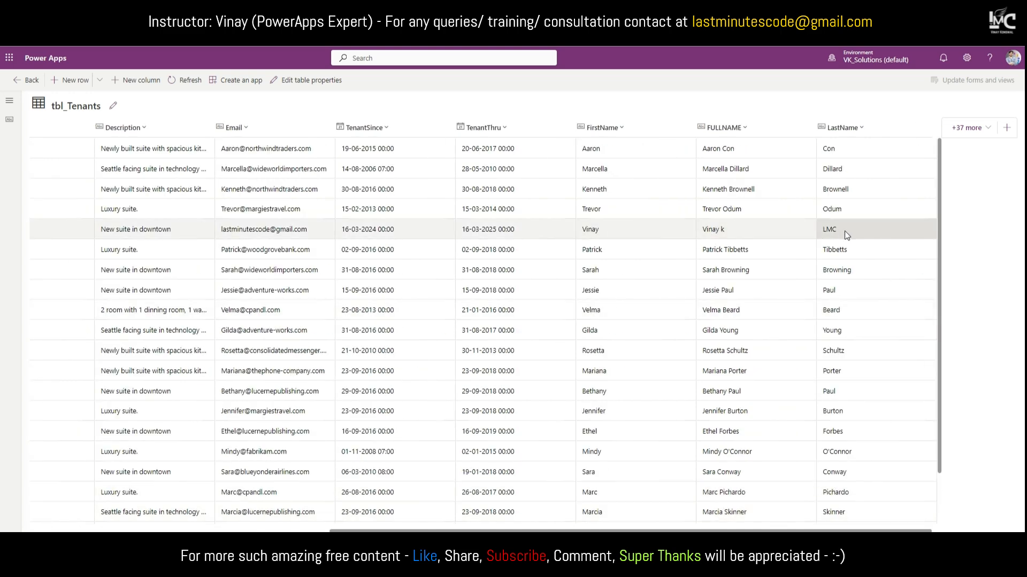
double_click(736, 233)
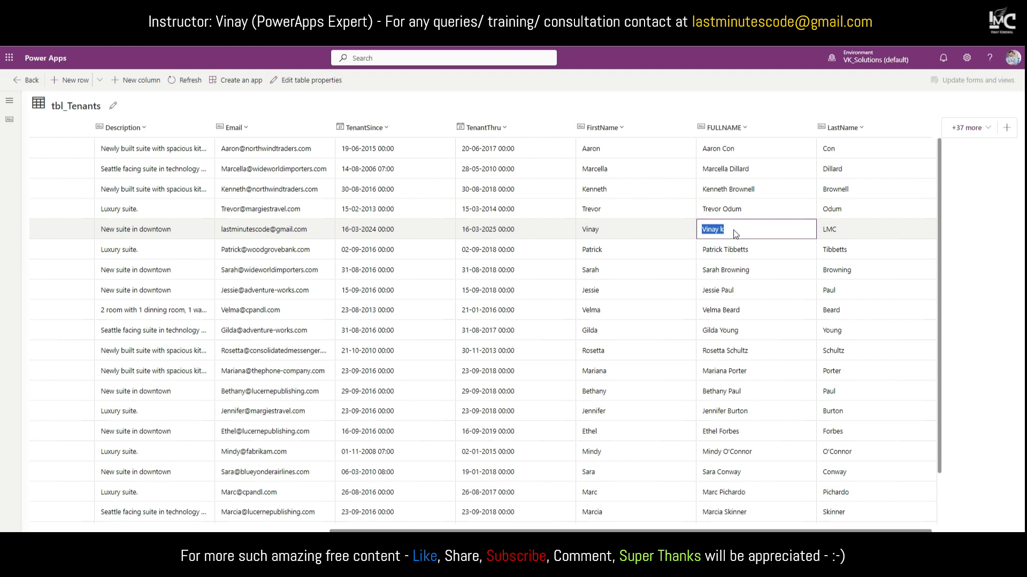
left_click(735, 231)
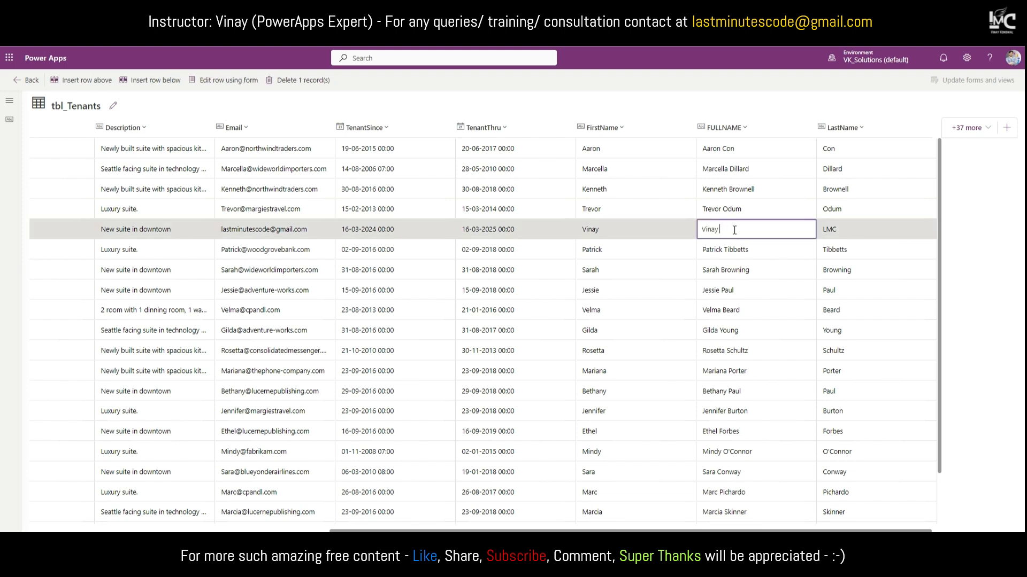
left_click(975, 245)
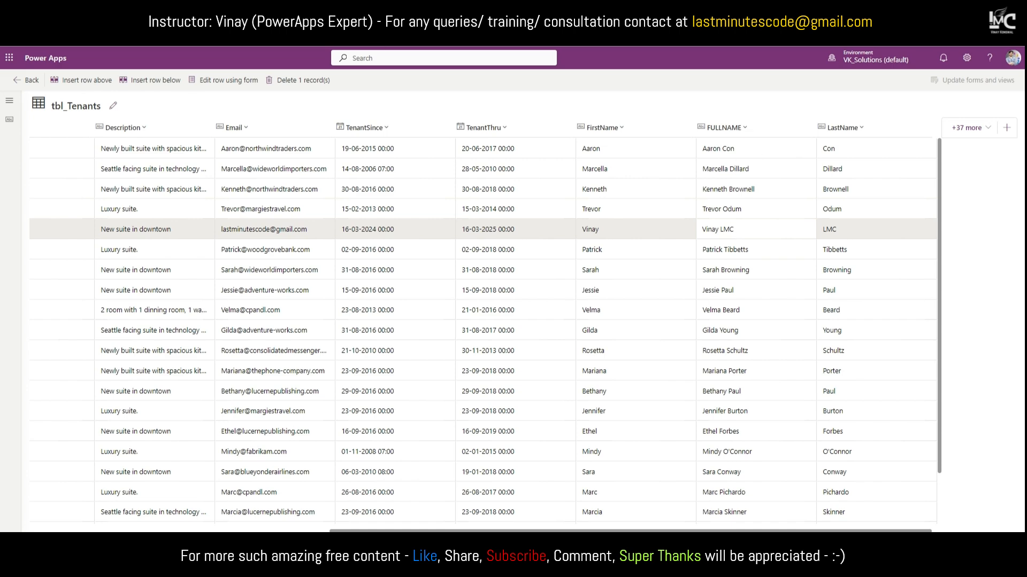
Step: Set the Text formula of the name label in the app's tenant gallery to ThisItem.FirstName &" " & ThisItem.LastName
key("ctrl+shift+Tab")
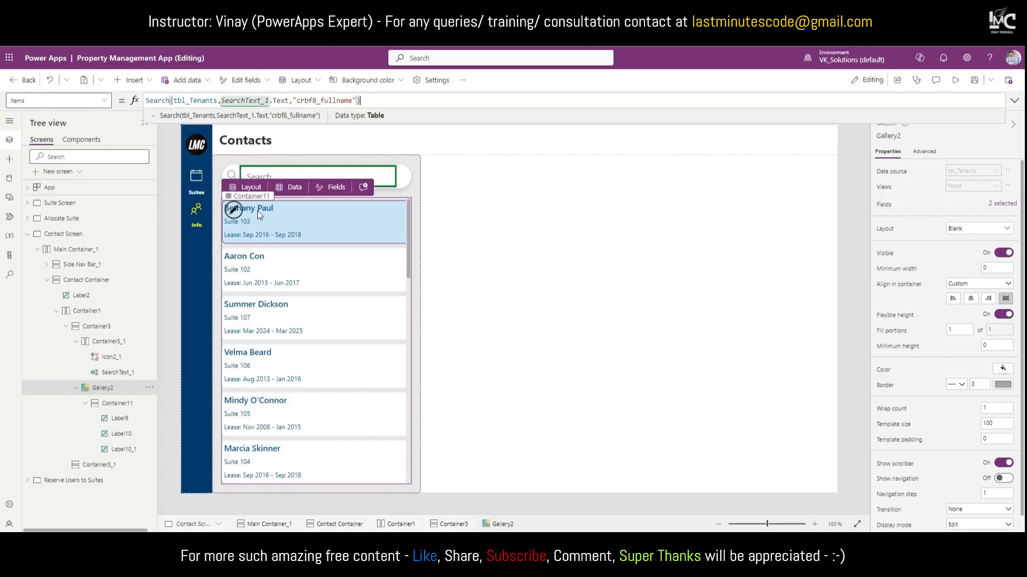
left_click(258, 210)
left_click(881, 171)
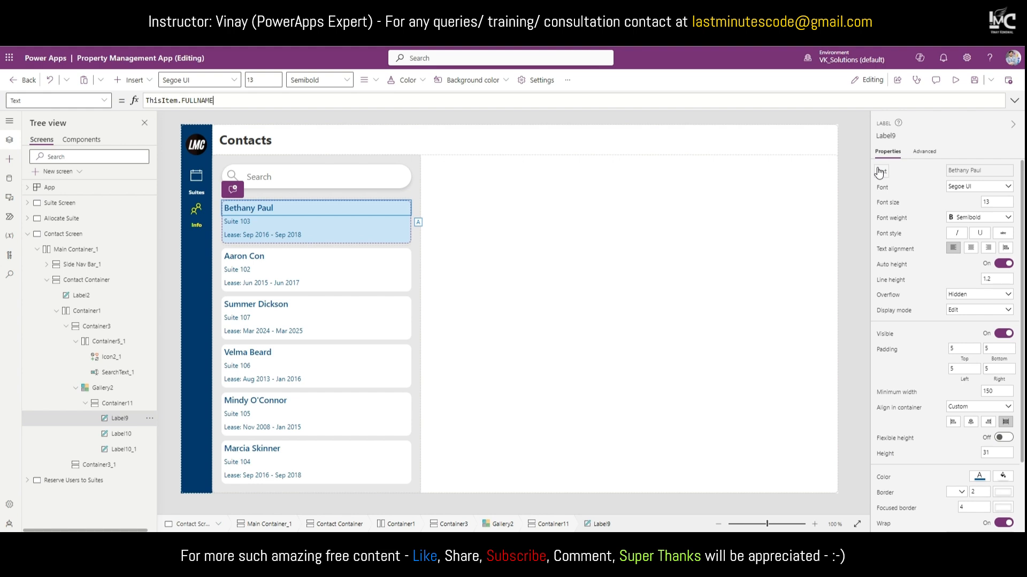
double_click(204, 100)
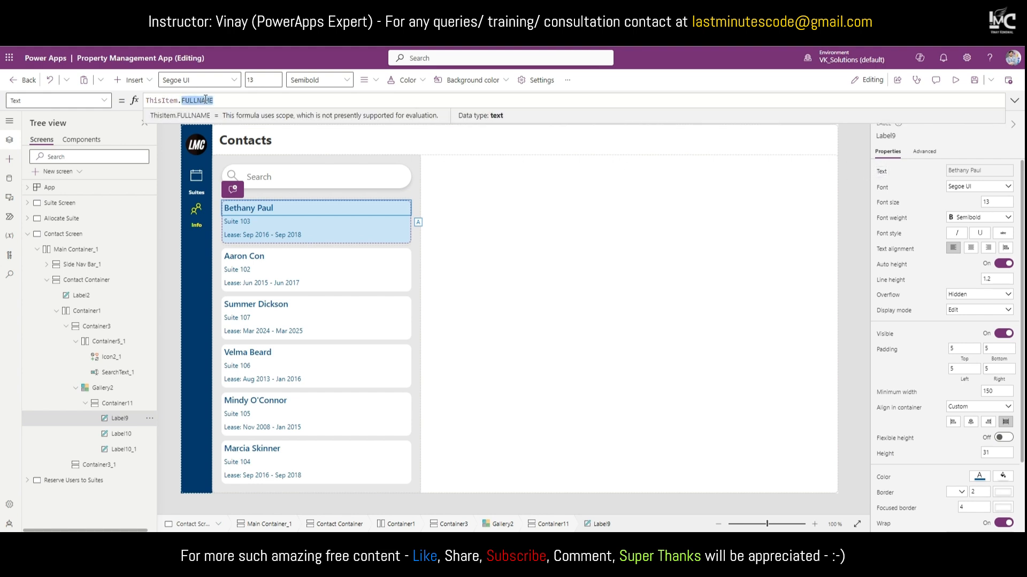
type("FirstName ")
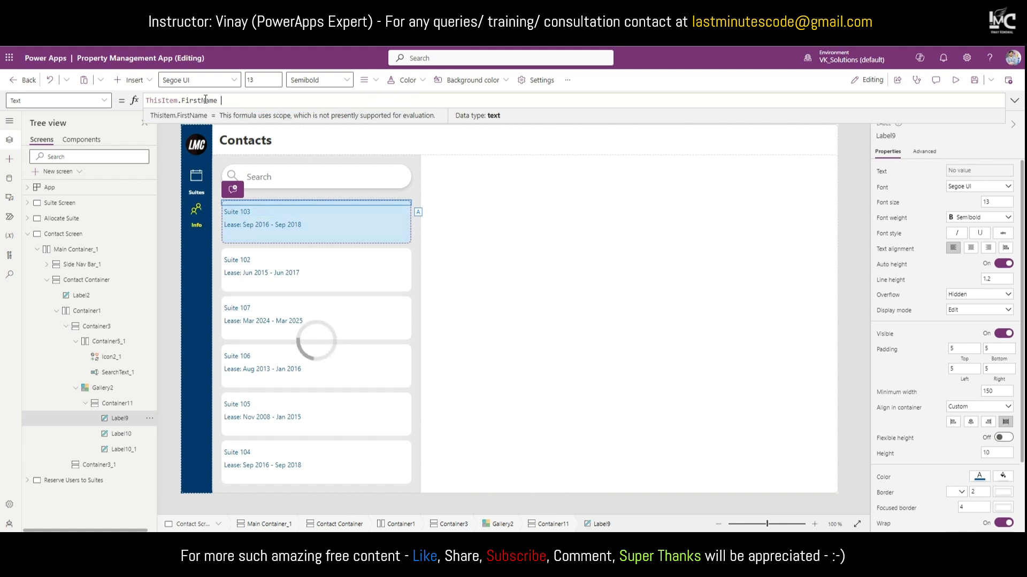
type("&")
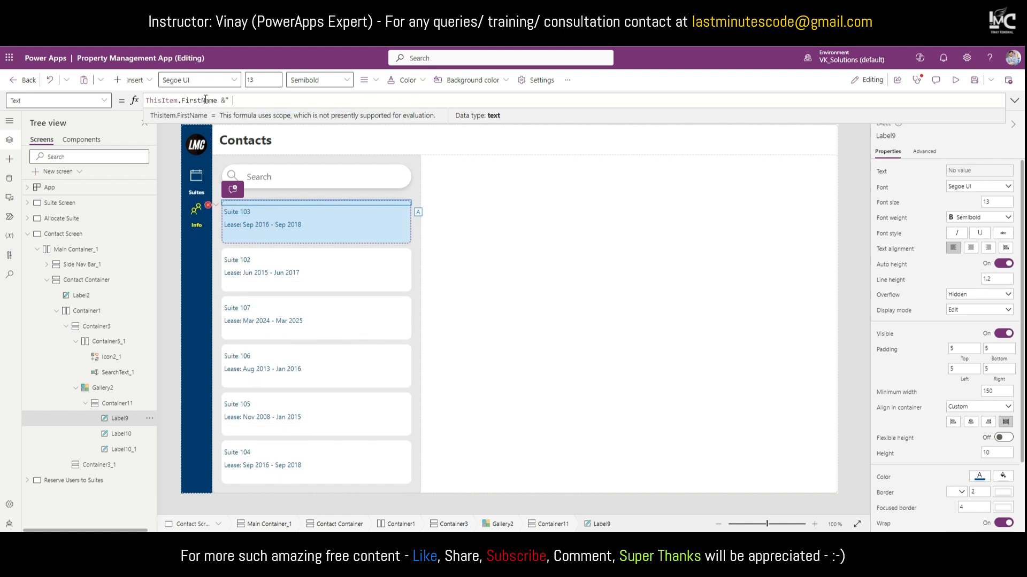
type("\" \" & ")
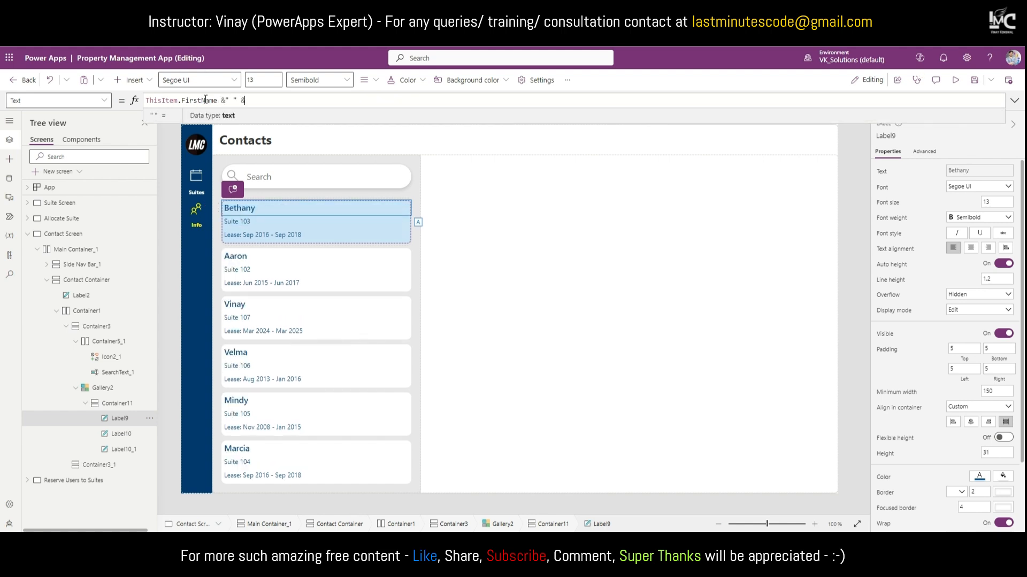
type("ThisItem.L")
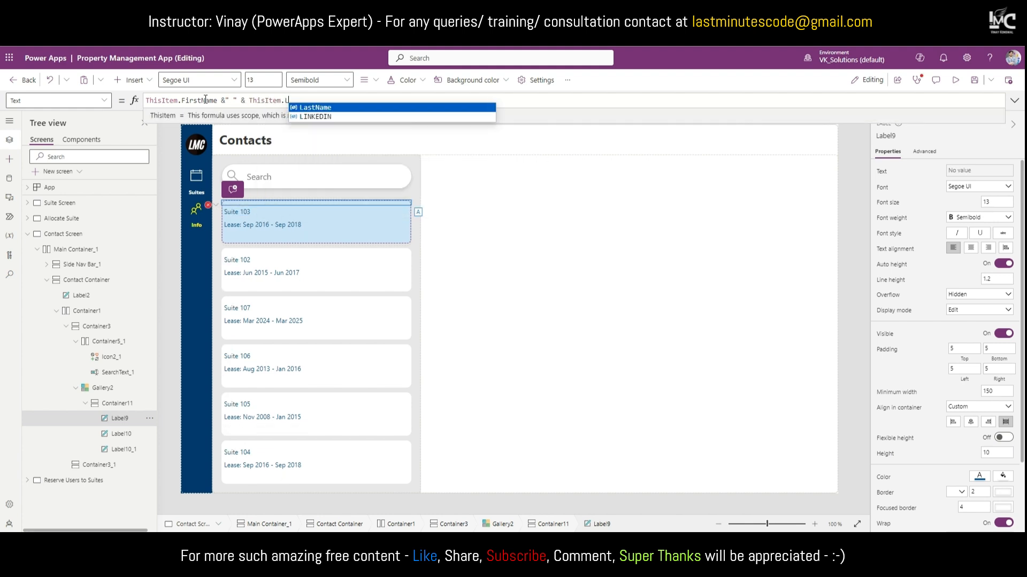
key("Tab")
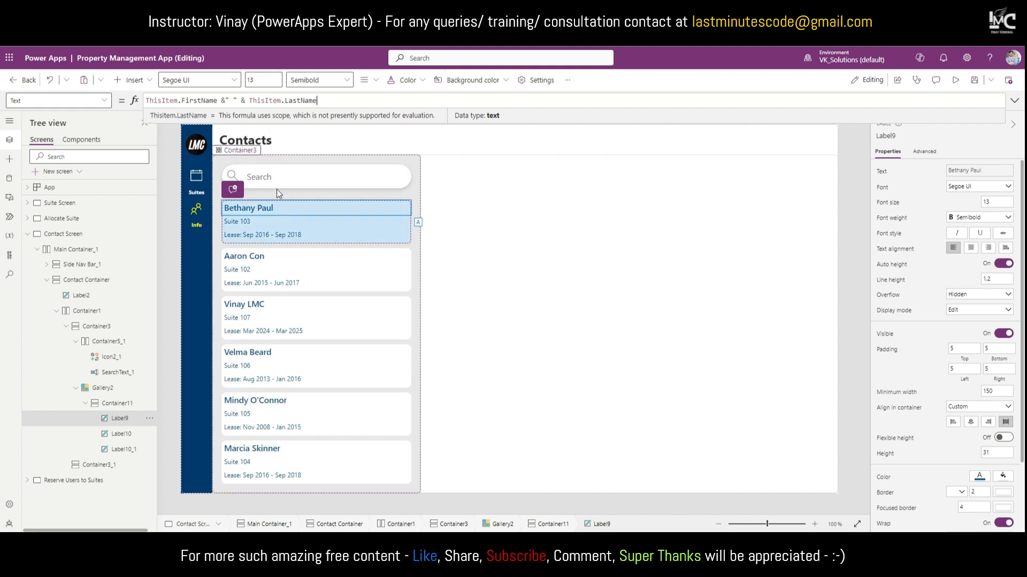
Step: Replace the search column in the tenant gallery's Items formula with "crbf8_firstname" and "crbf8_lastname"
left_click(292, 308)
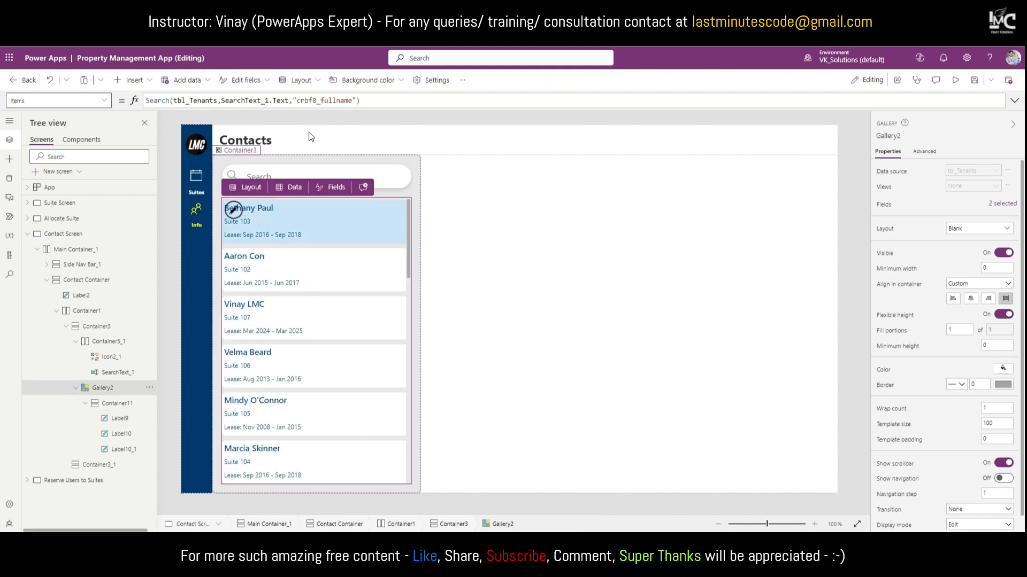
double_click(347, 100)
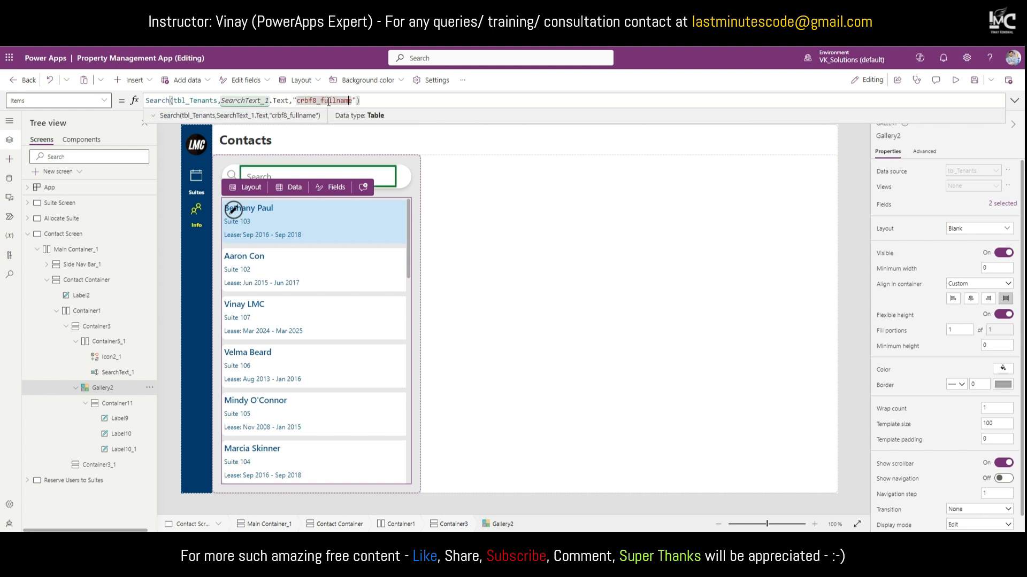
left_click_drag(321, 101, 353, 101)
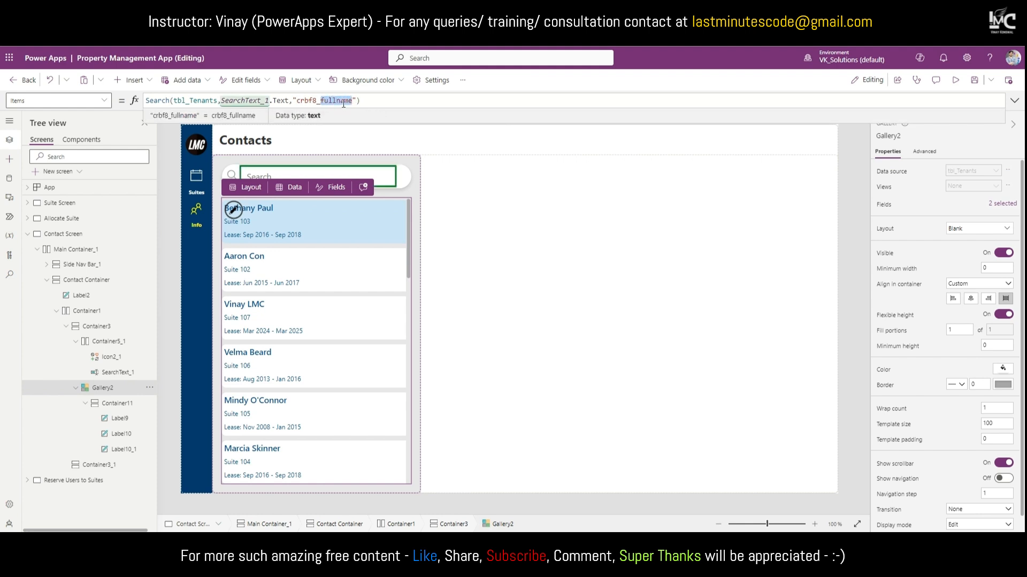
type("firstnam")
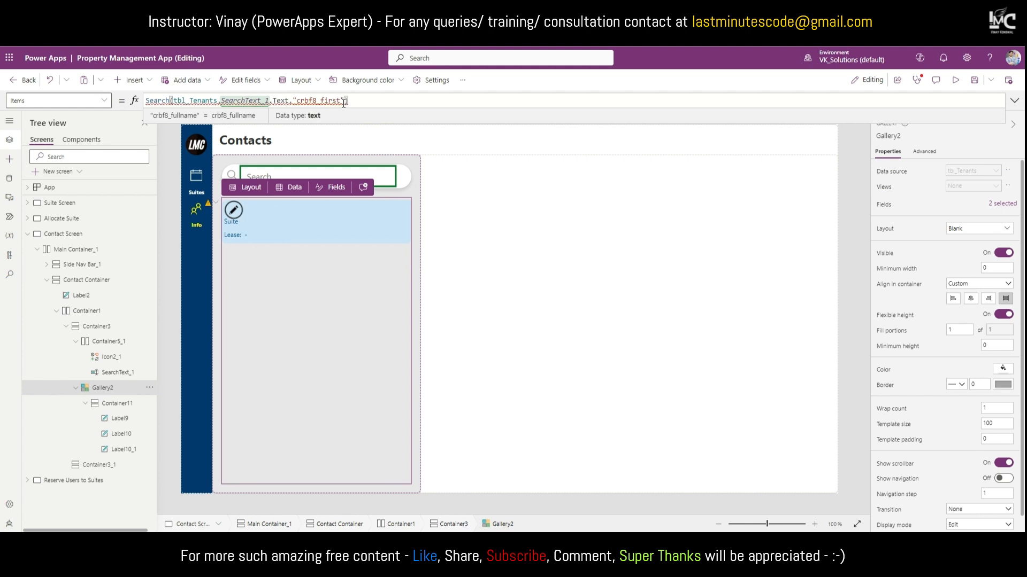
type("e")
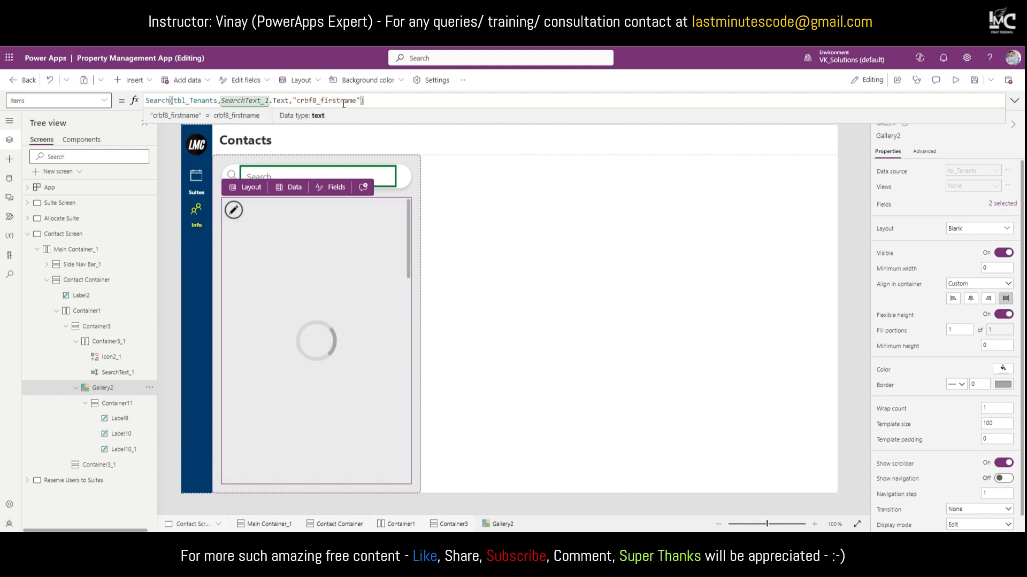
key("Right")
type(",")
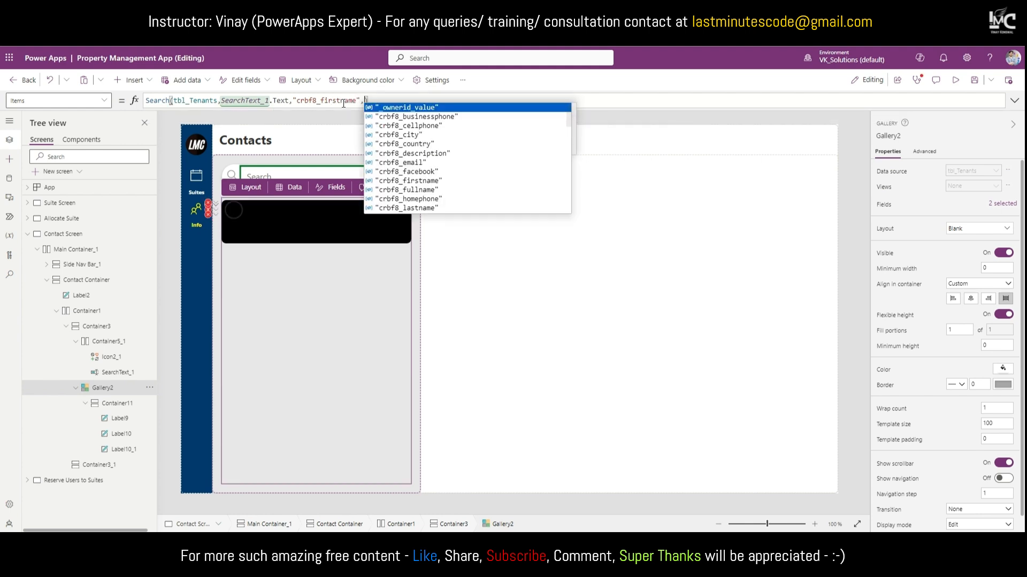
key("Down")
key("Down")
type("last")
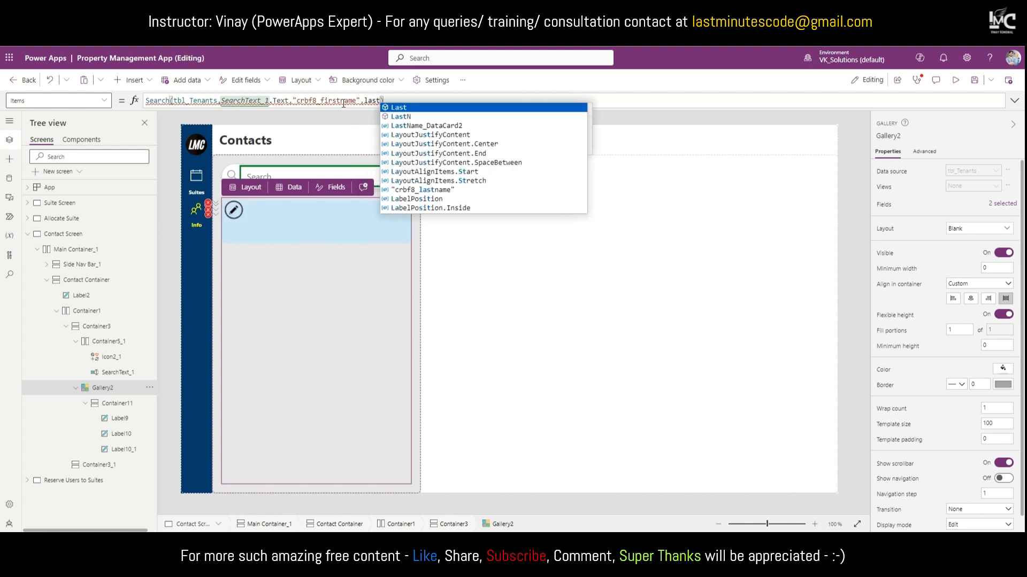
left_click(414, 188)
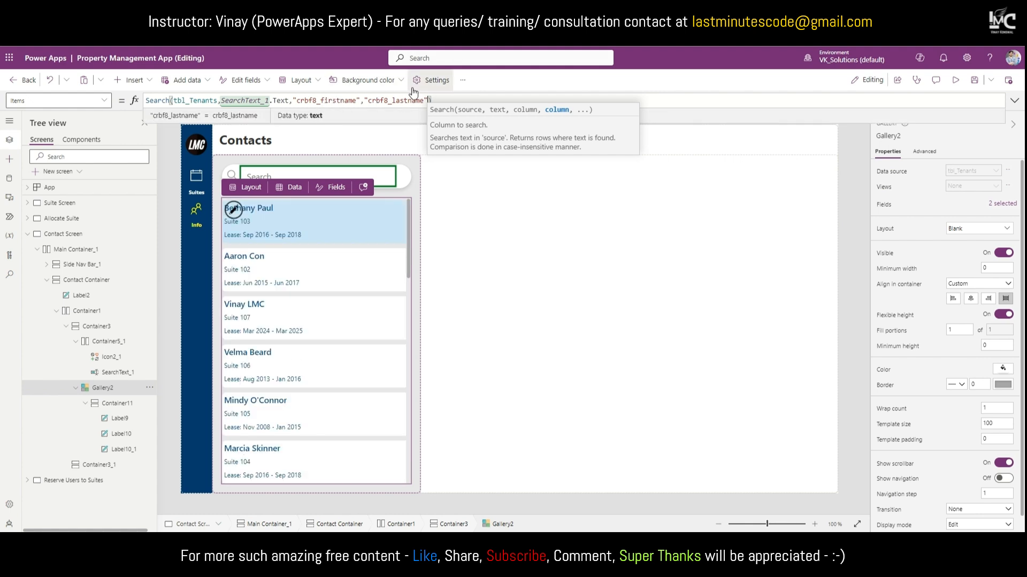
Step: Preview the app, test the tenant search with a last name and with part of a first name, and close the preview
left_click(955, 80)
left_click(258, 154)
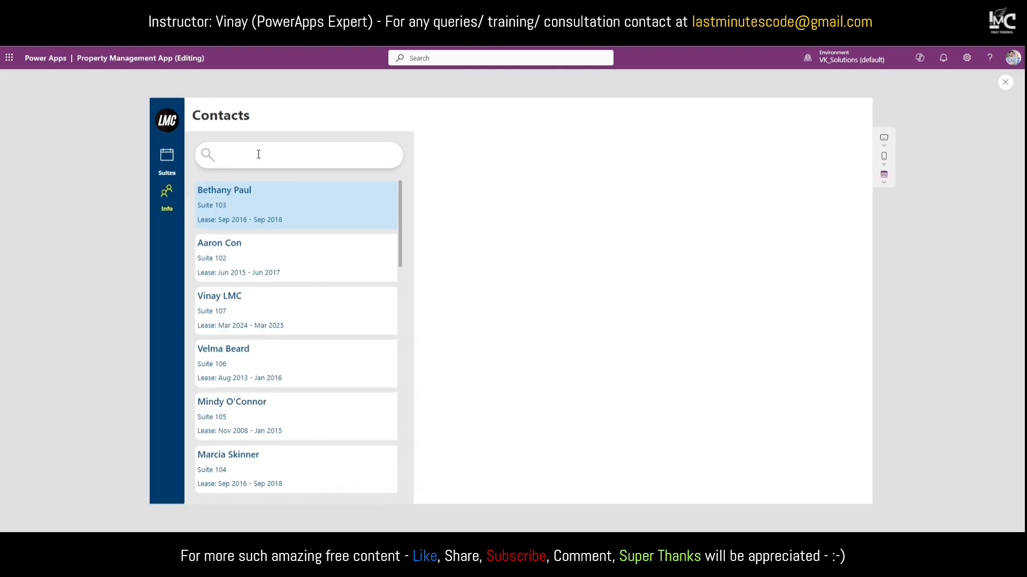
type("LMC")
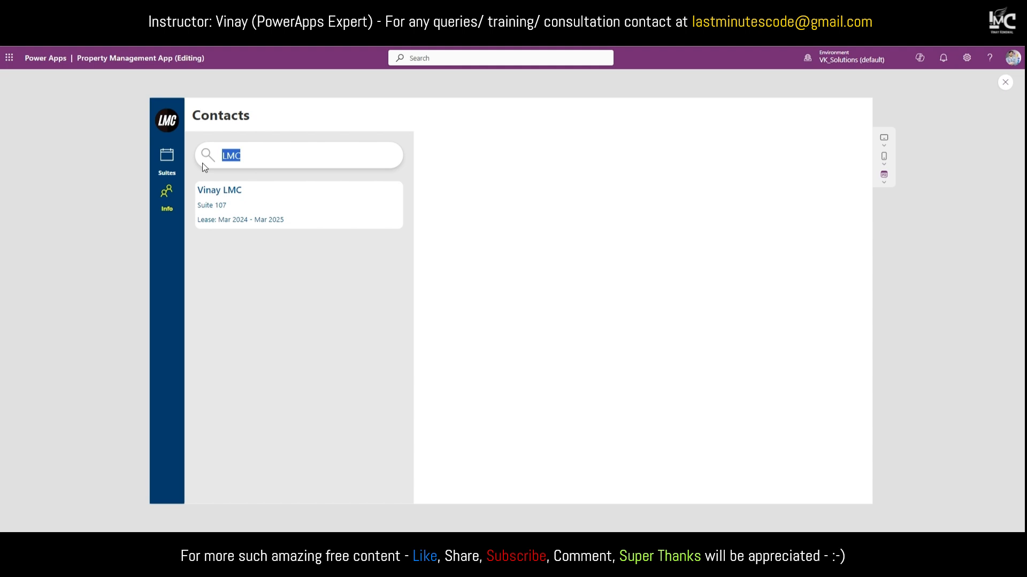
key("BackSpace")
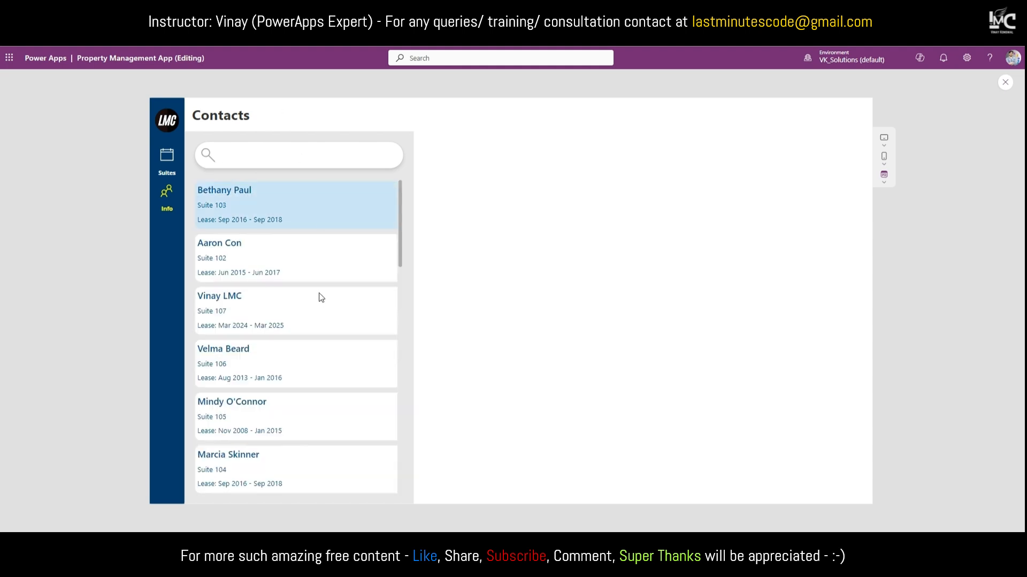
type("Aar")
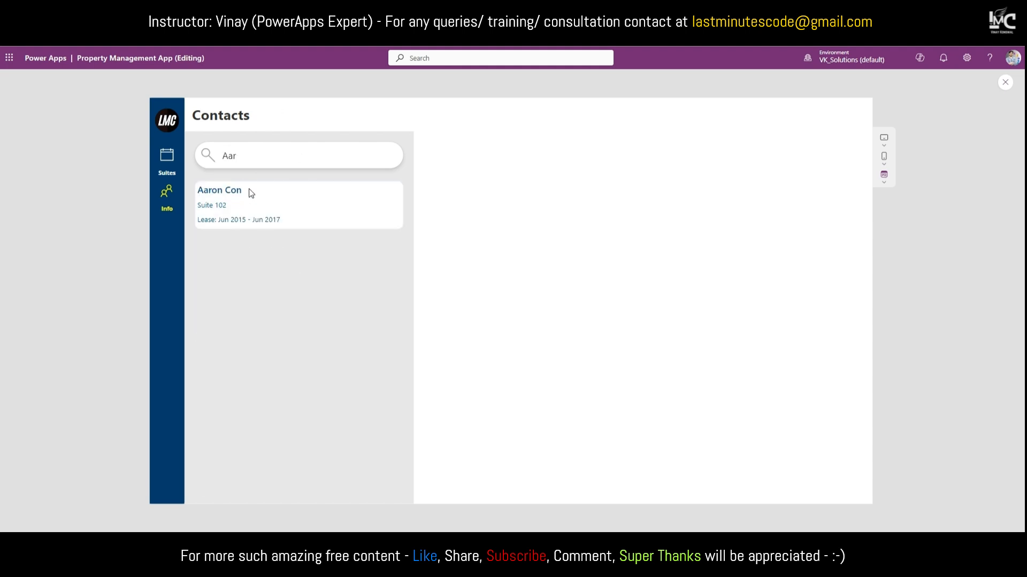
left_click_drag(236, 156, 216, 155)
key("BackSpace")
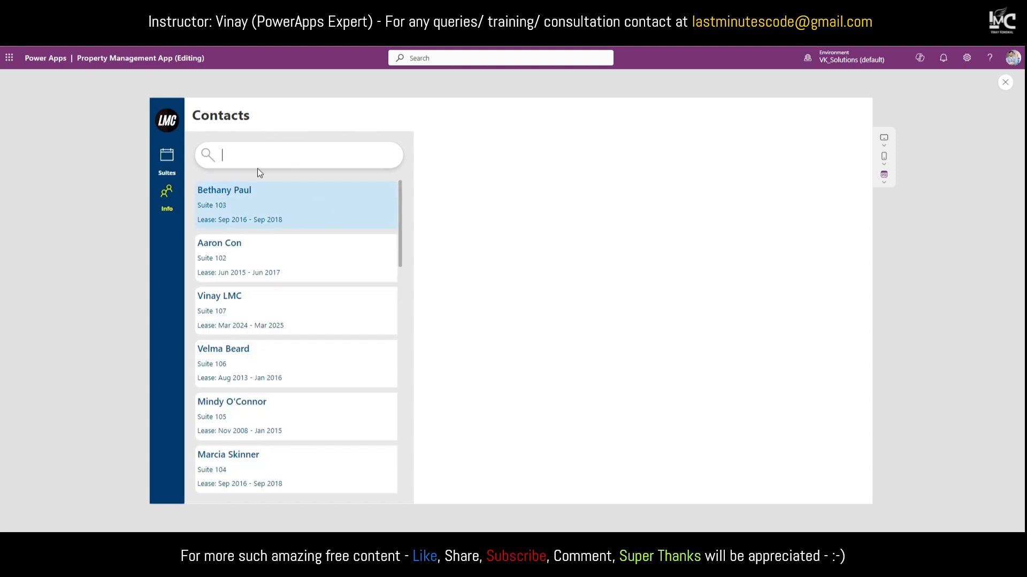
left_click(1006, 82)
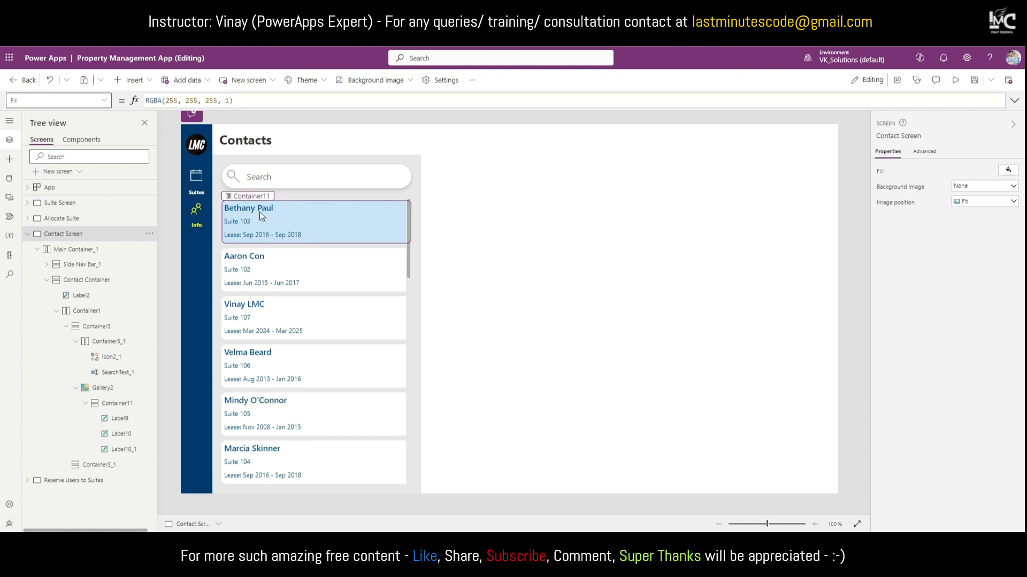
scroll(350, 298, "down", 5)
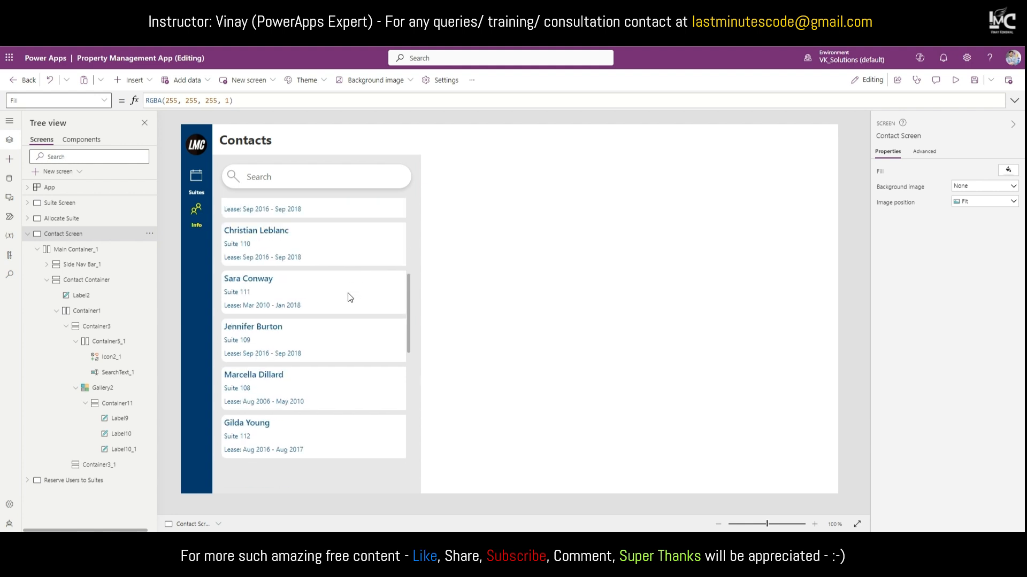
scroll(348, 298, "up", 5)
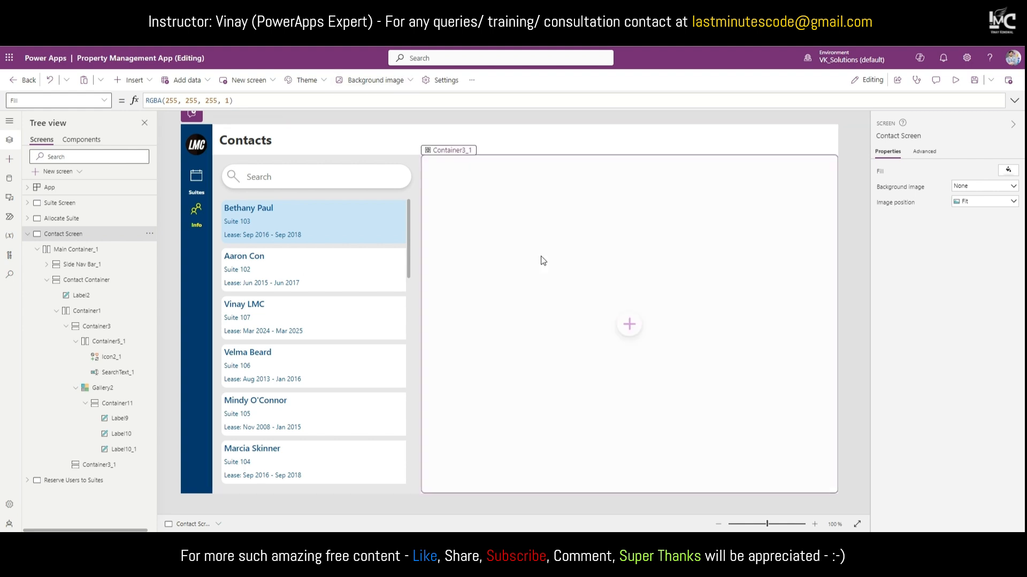
Step: Insert a horizontal container into the empty Container3_1 beside the tenant gallery
left_click(516, 259)
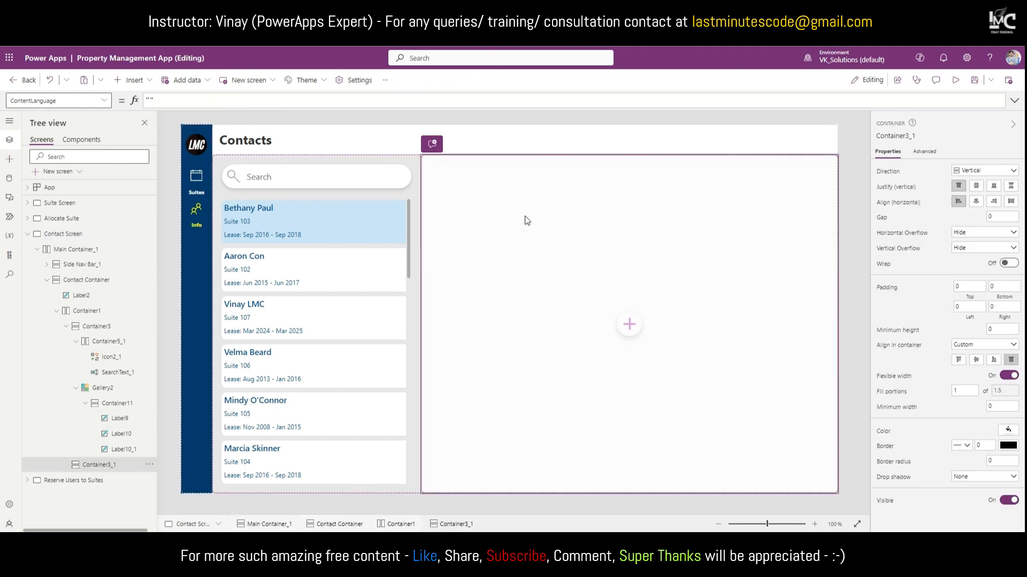
left_click(148, 82)
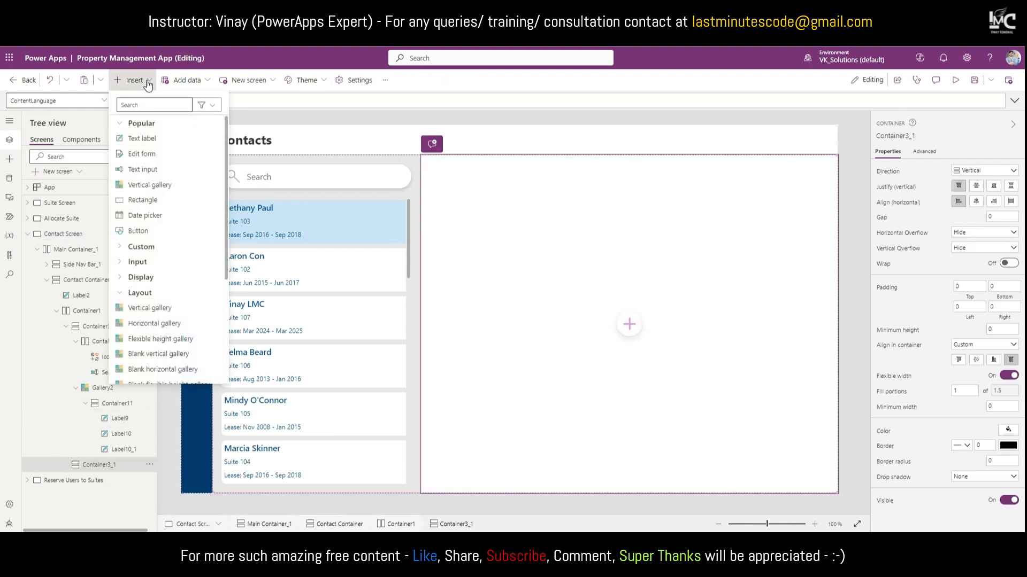
type("Horiz")
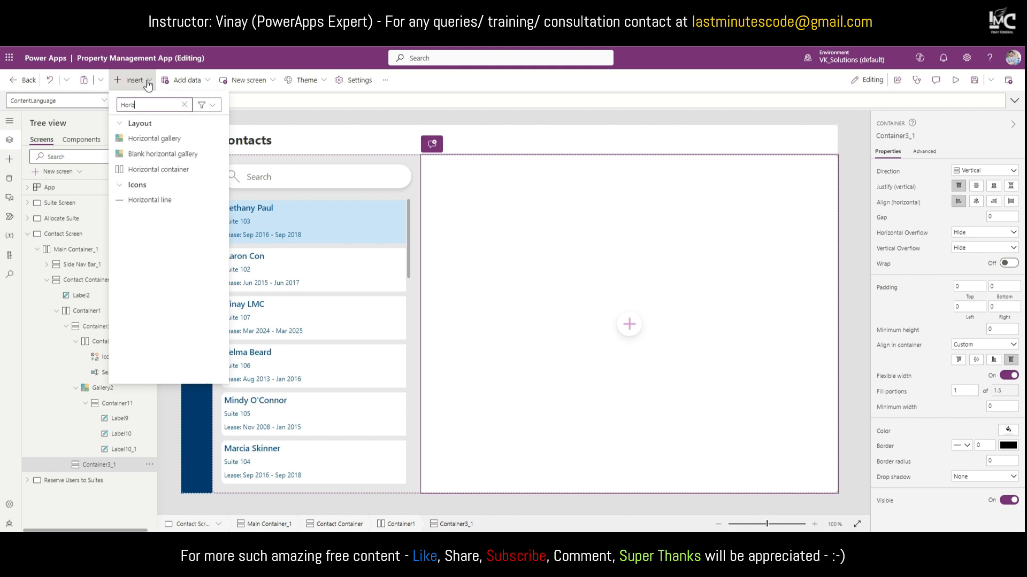
left_click(160, 169)
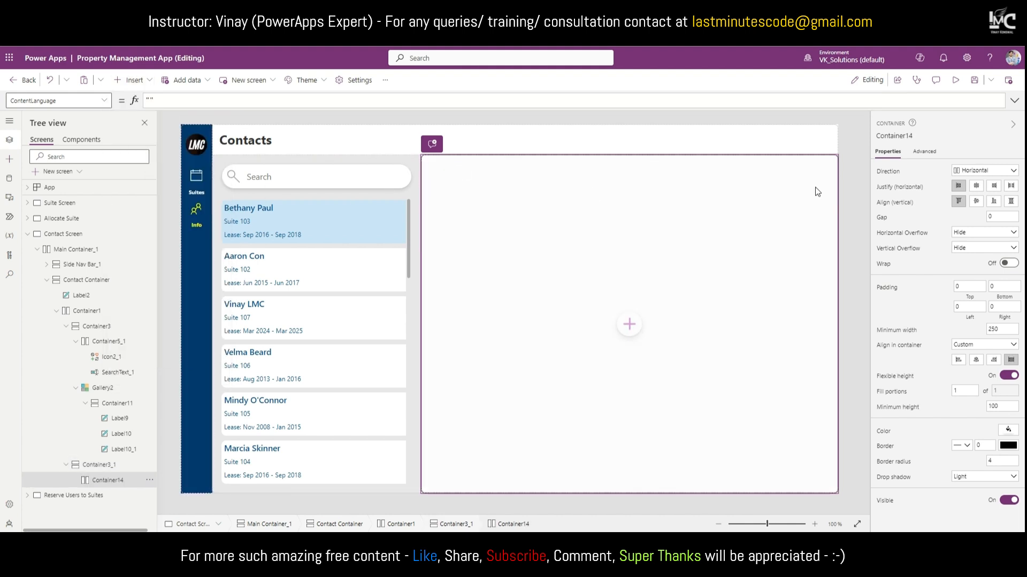
Step: Turn off the new horizontal container's flexible height, set its height to 60, and set its drop shadow to None
left_click(1010, 375)
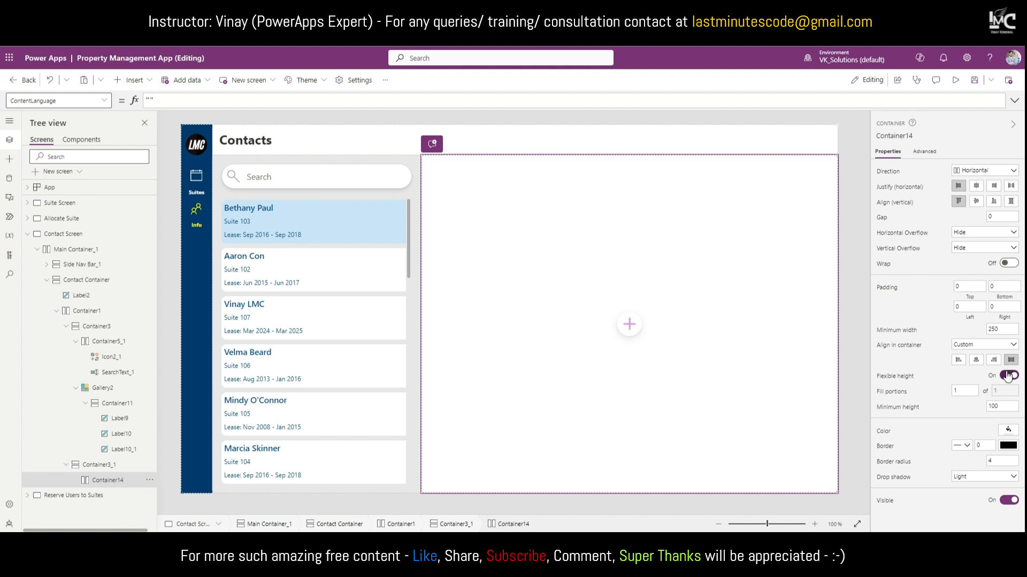
left_click_drag(1000, 391, 982, 401)
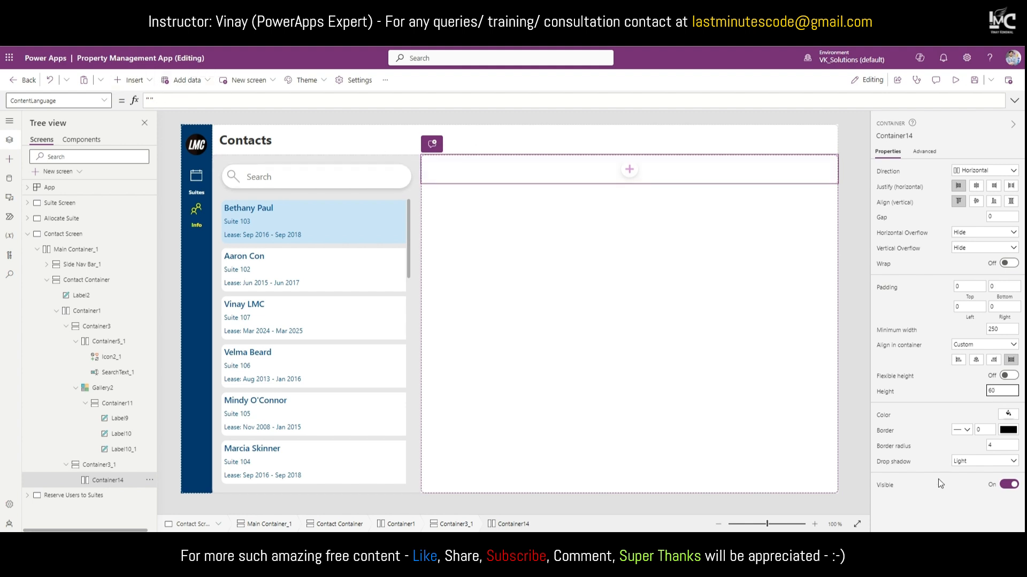
left_click(982, 461)
left_click(965, 385)
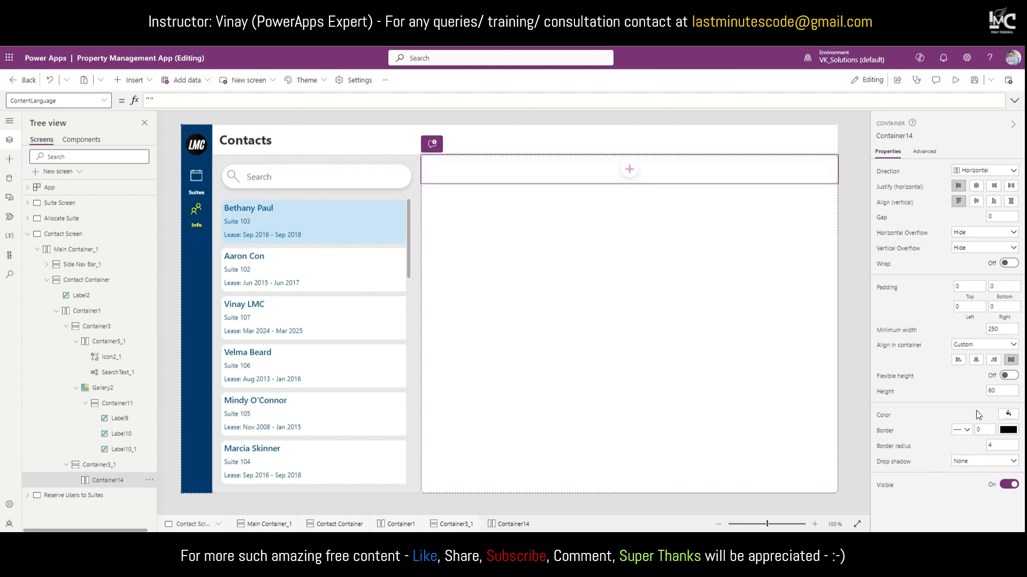
left_click(991, 446)
Step: Add a text label in the horizontal container, stretch it vertically with flexible width on, and set its font size to 20
left_click(131, 79)
left_click(142, 139)
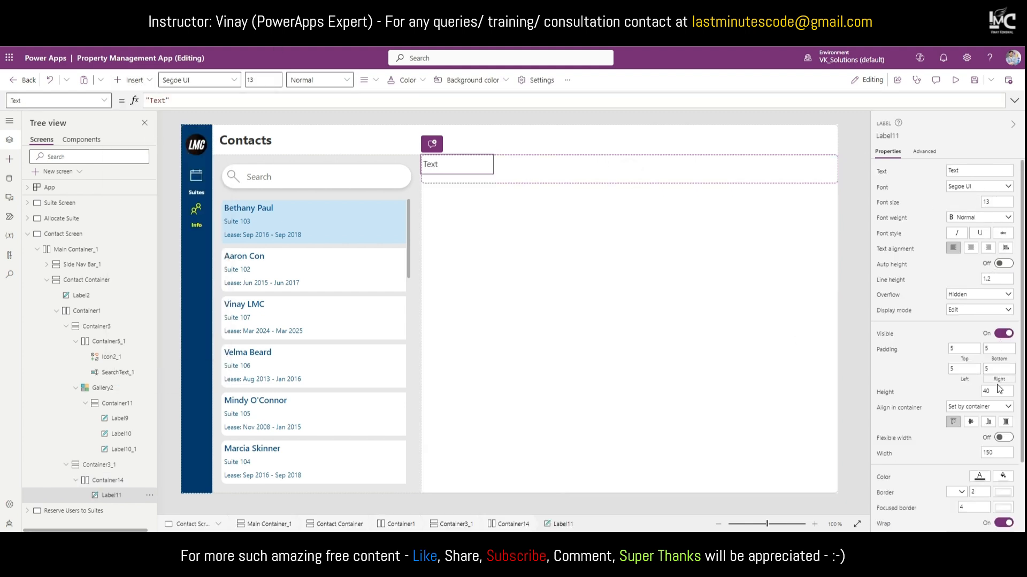
left_click(1005, 423)
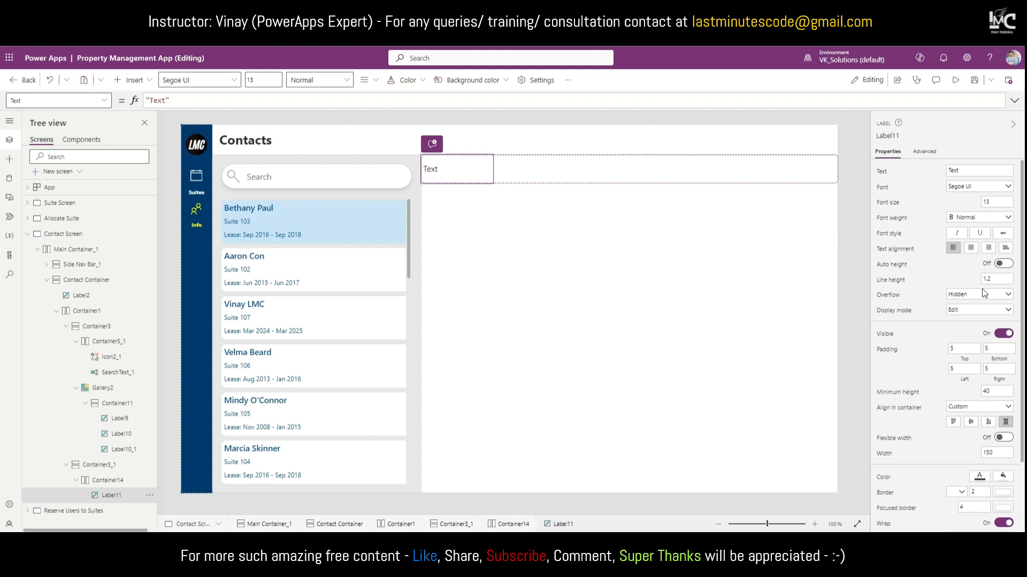
left_click(1004, 440)
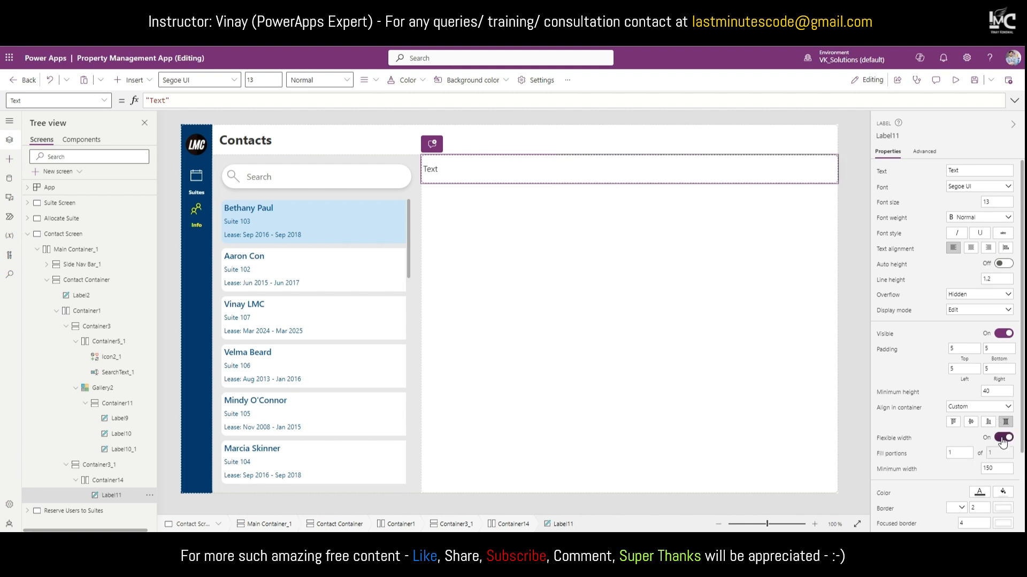
double_click(993, 206)
type("20")
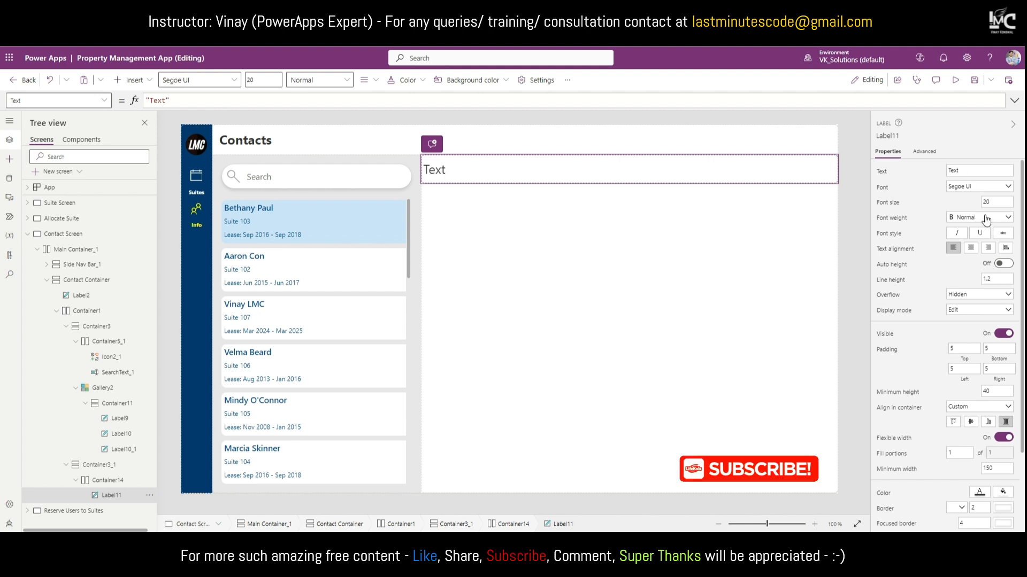
Step: Make the header label bold and bind its text to Gallery2.Selected.FirstName
left_click(987, 219)
left_click(975, 230)
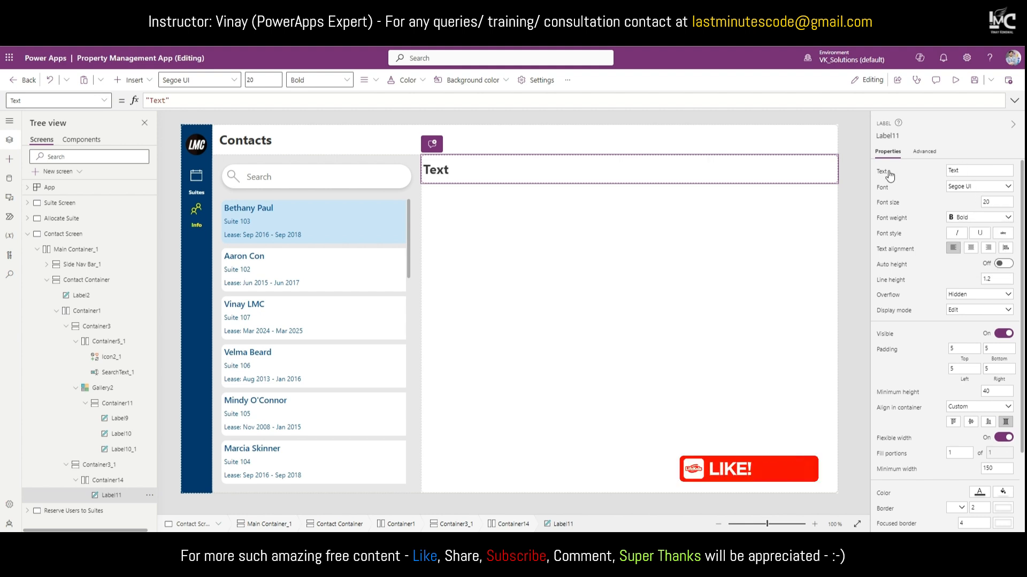
left_click(236, 207)
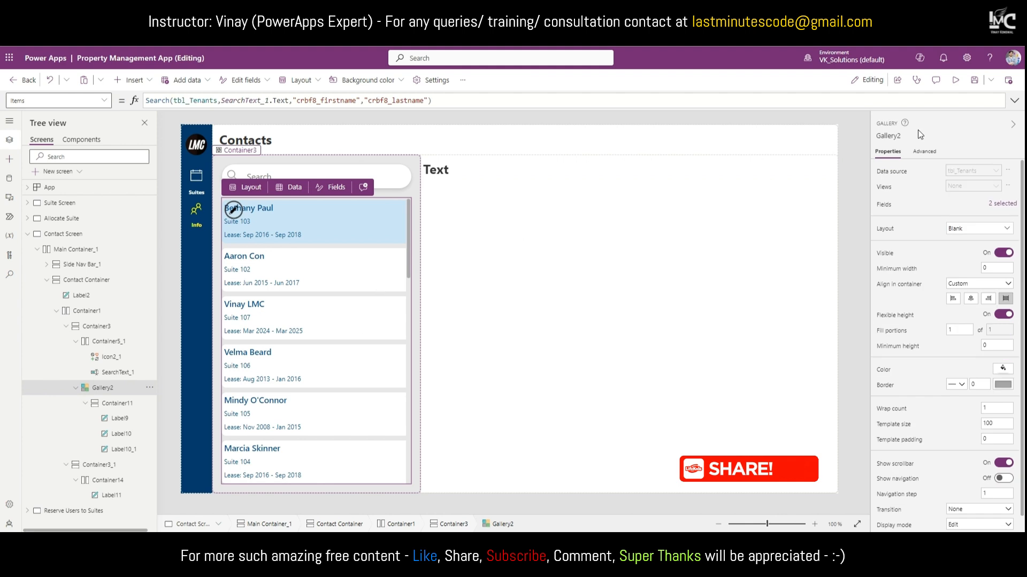
left_click(906, 134)
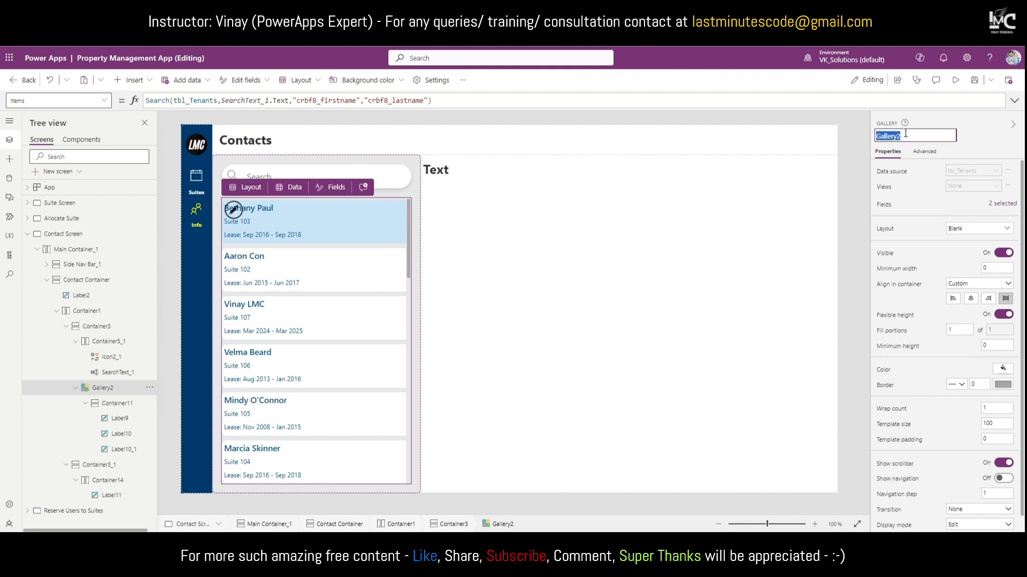
left_click(816, 163)
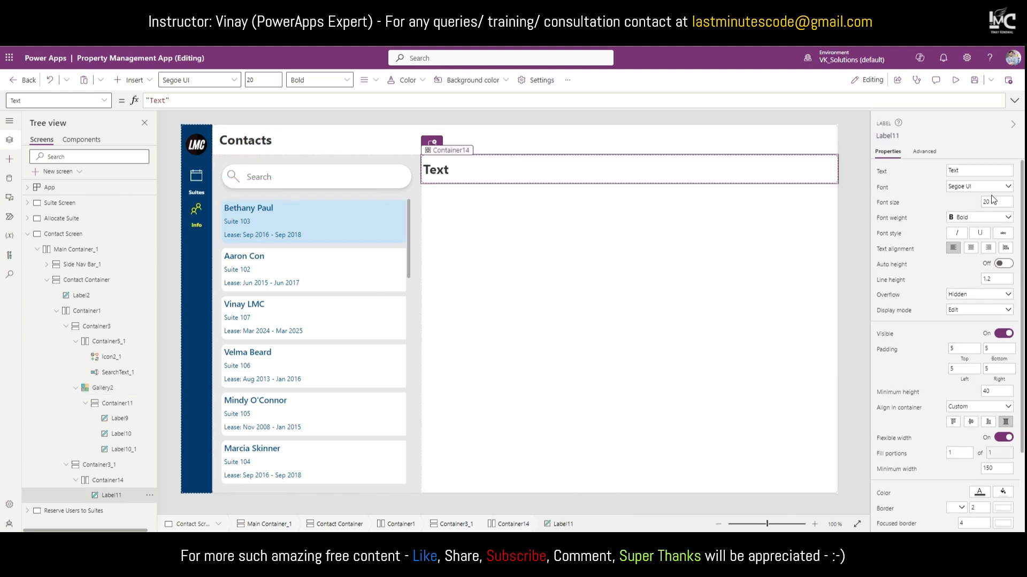
left_click(882, 173)
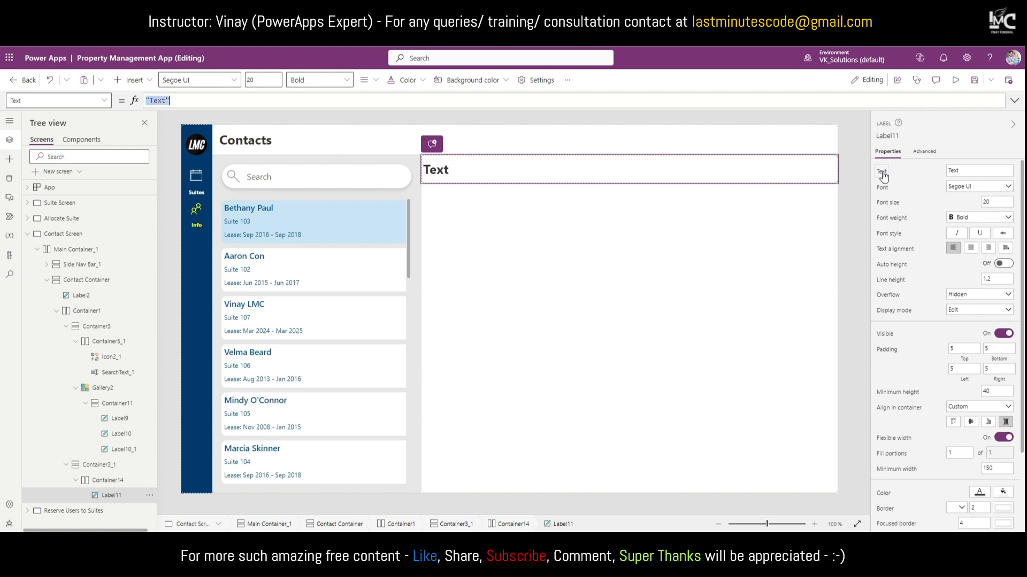
type("Gallery2.")
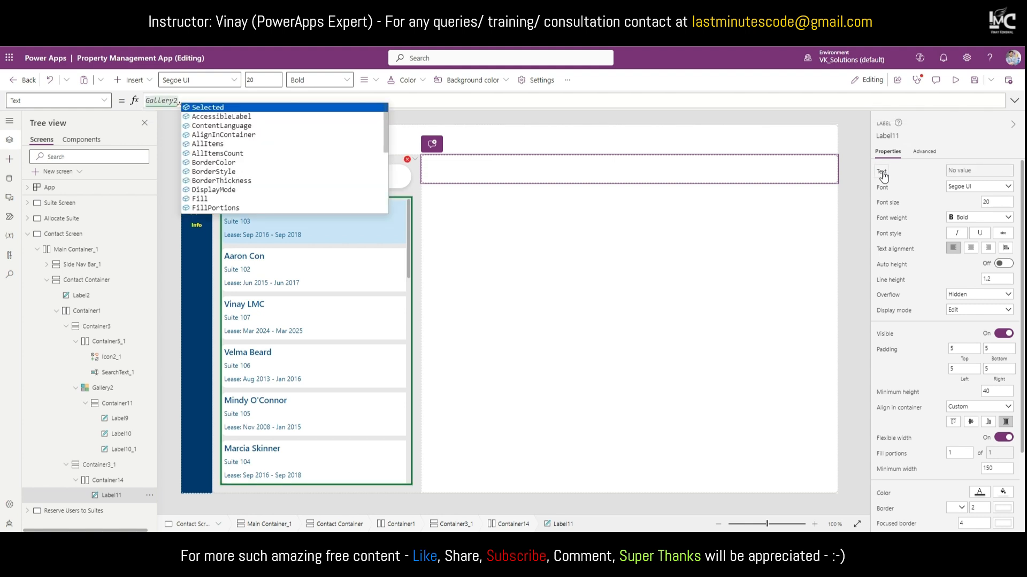
type("Selected.")
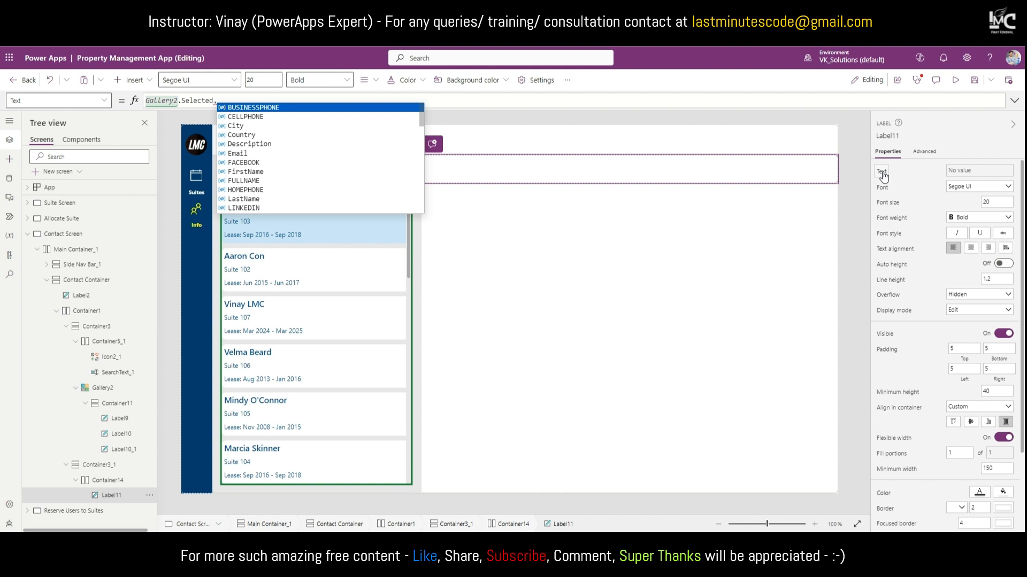
type("FirstName")
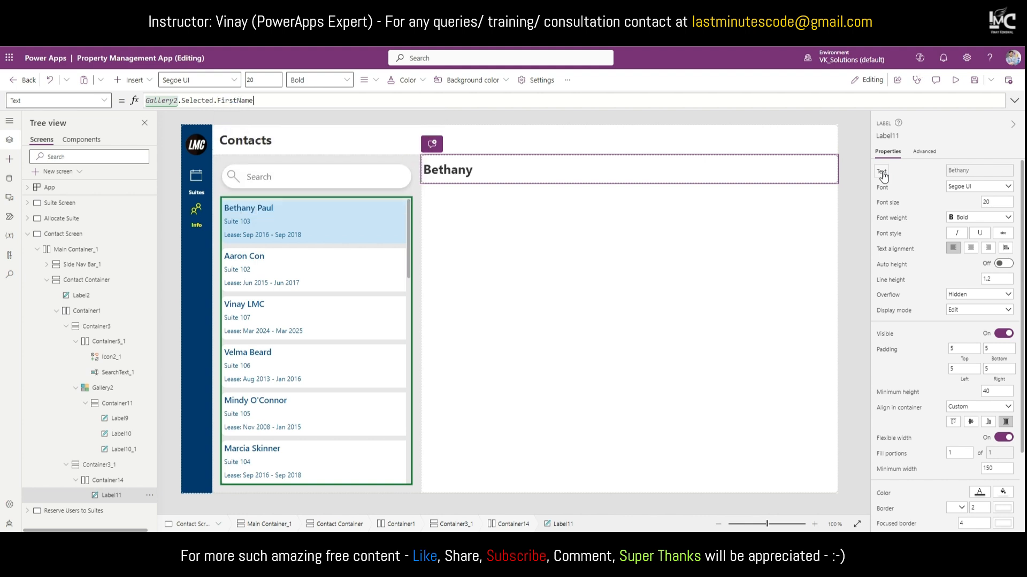
Step: Extend the label's text formula with & " " & Gallery2.Selected.LastName so it shows the selected tenant's full name
type(" & \" \" & This")
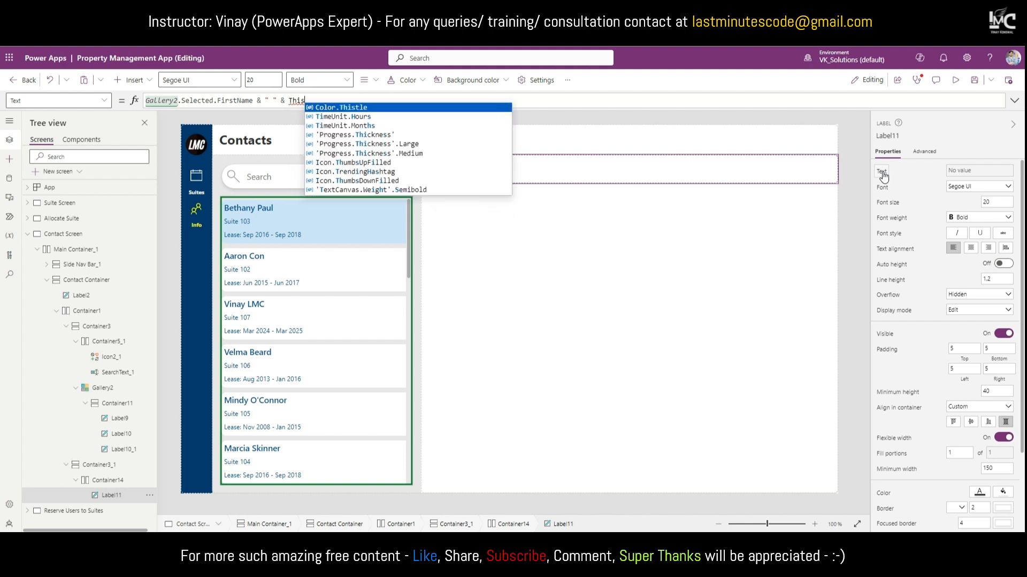
type("Item")
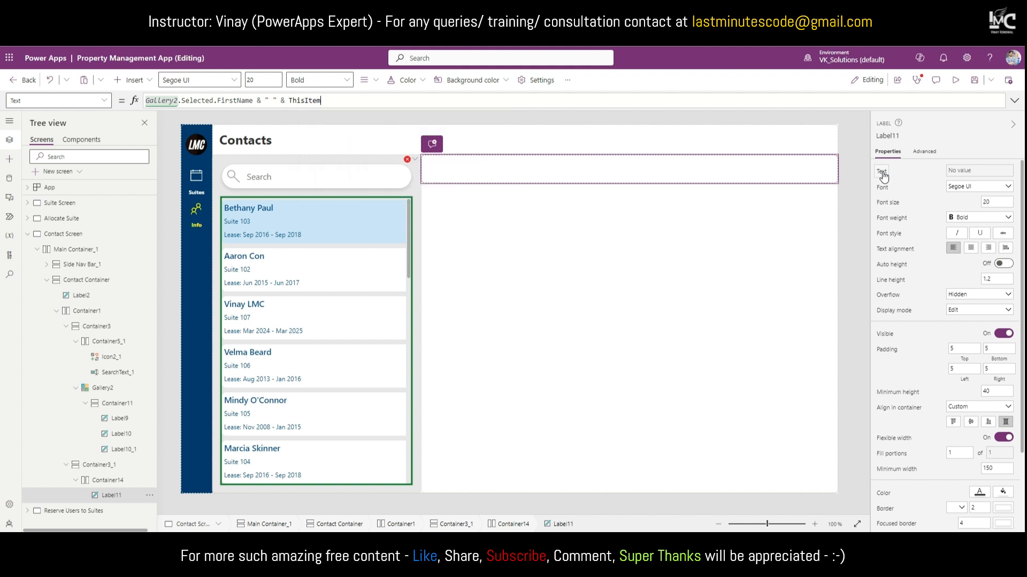
type(".L")
double_click(308, 100)
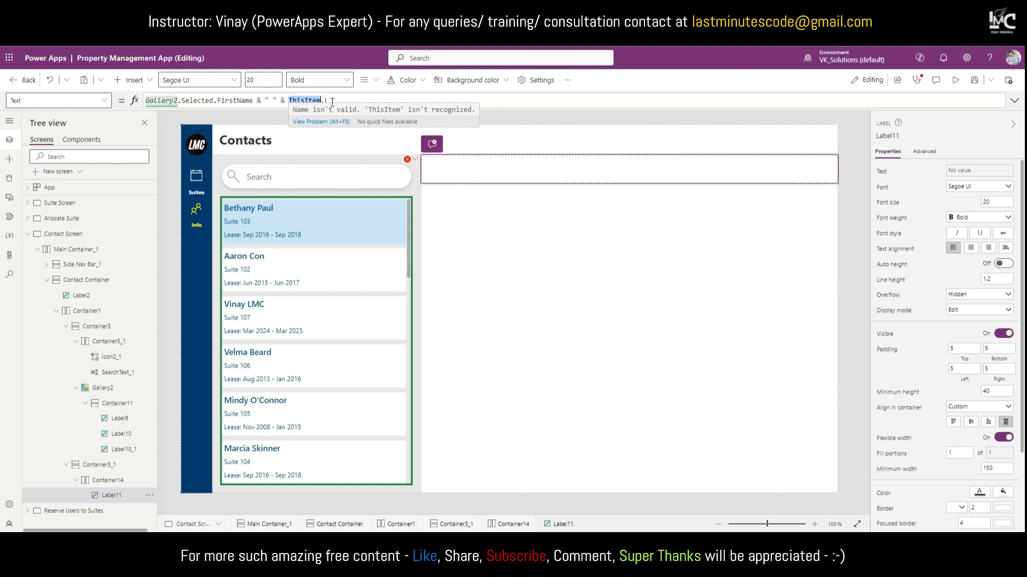
key("ctrl+a")
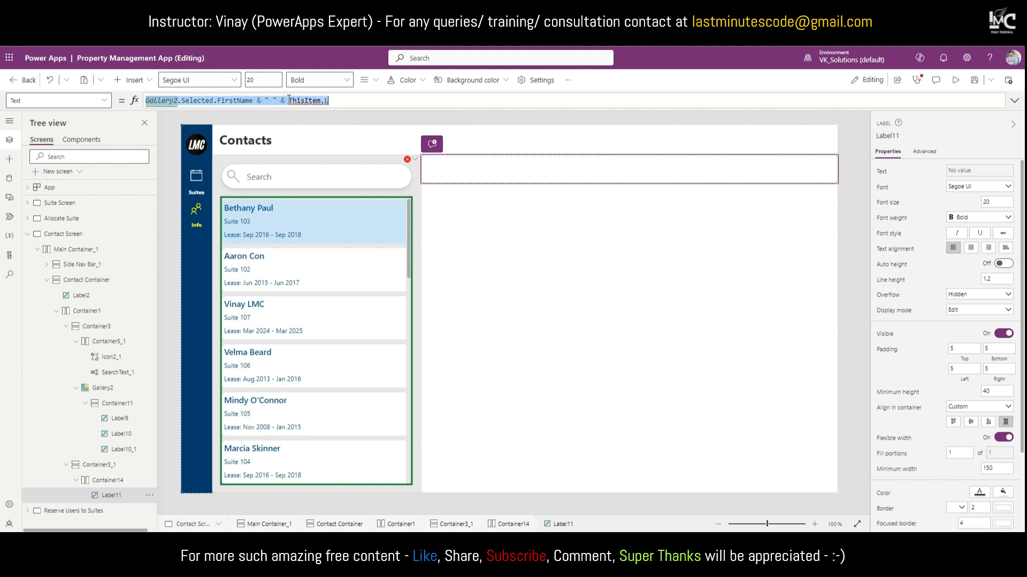
key("BackSpace")
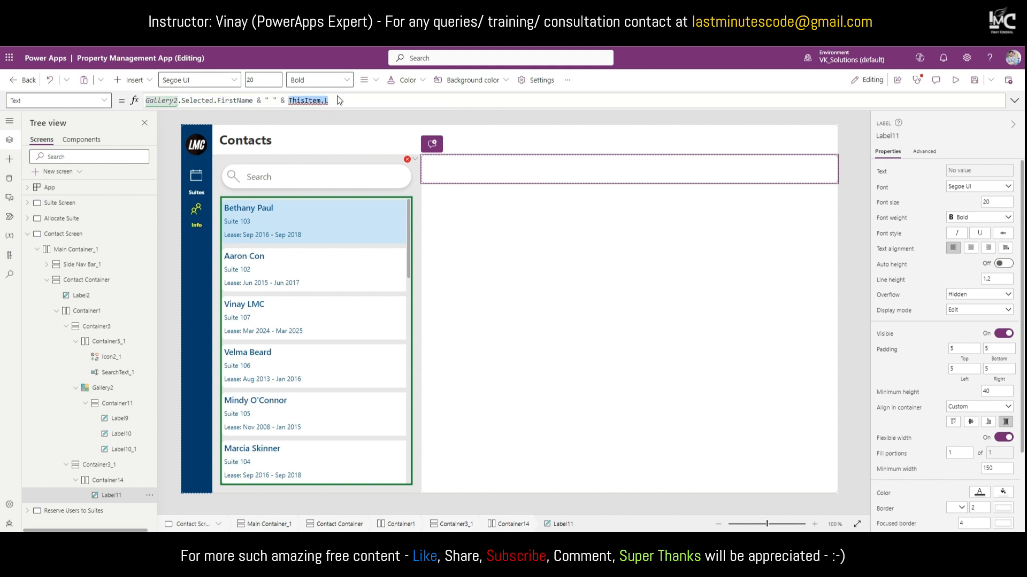
type("Gallery2.S")
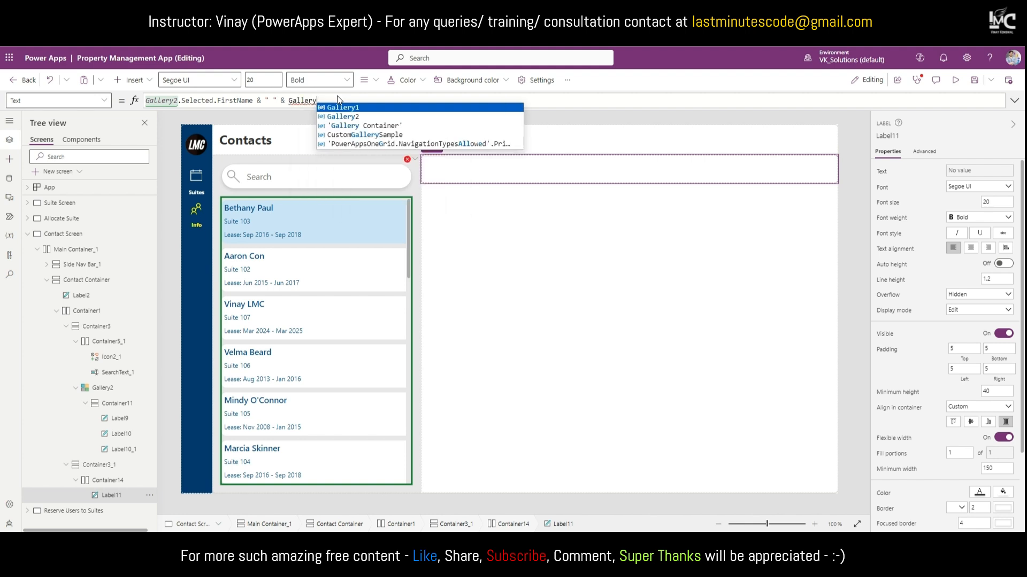
key("Tab")
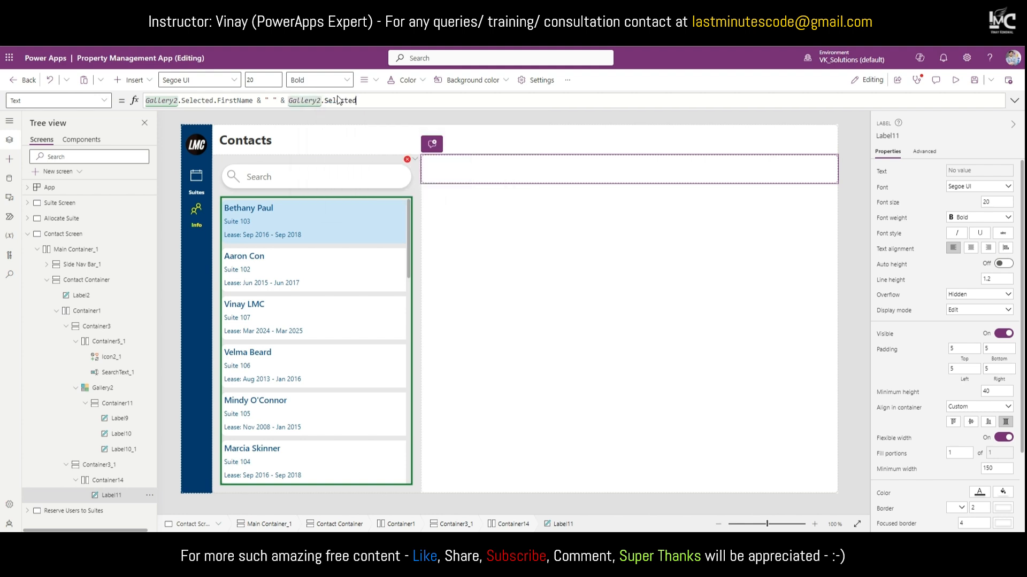
type("/")
type("Las")
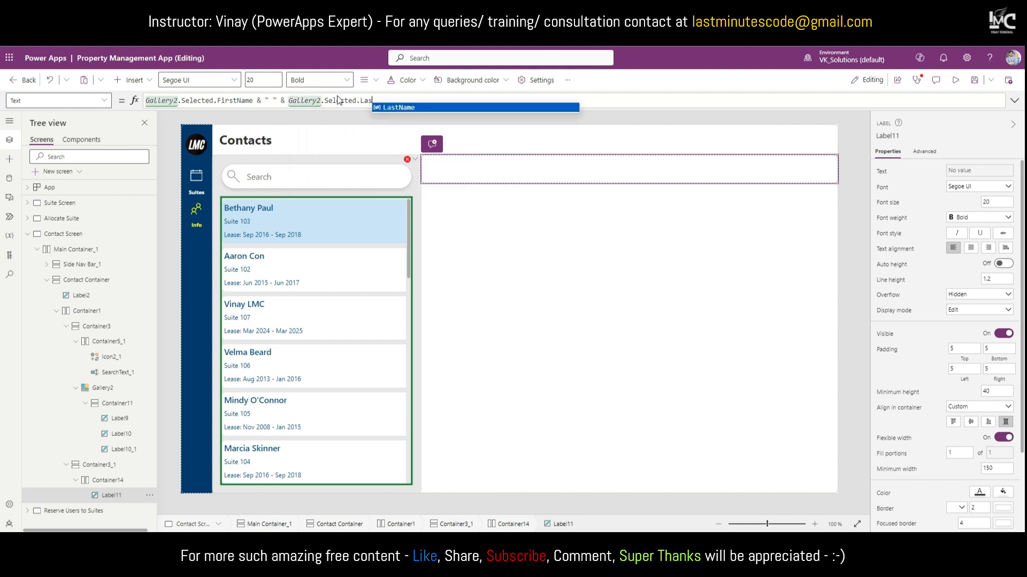
key("Tab")
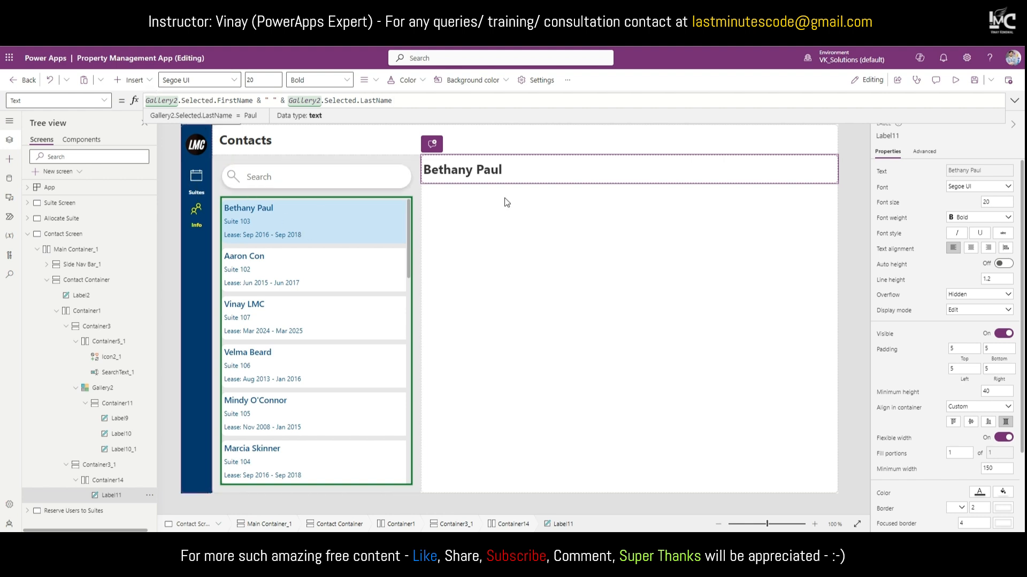
Step: Add a button beside the name label, and give their container vertical centring with left and right padding of 20
left_click(131, 79)
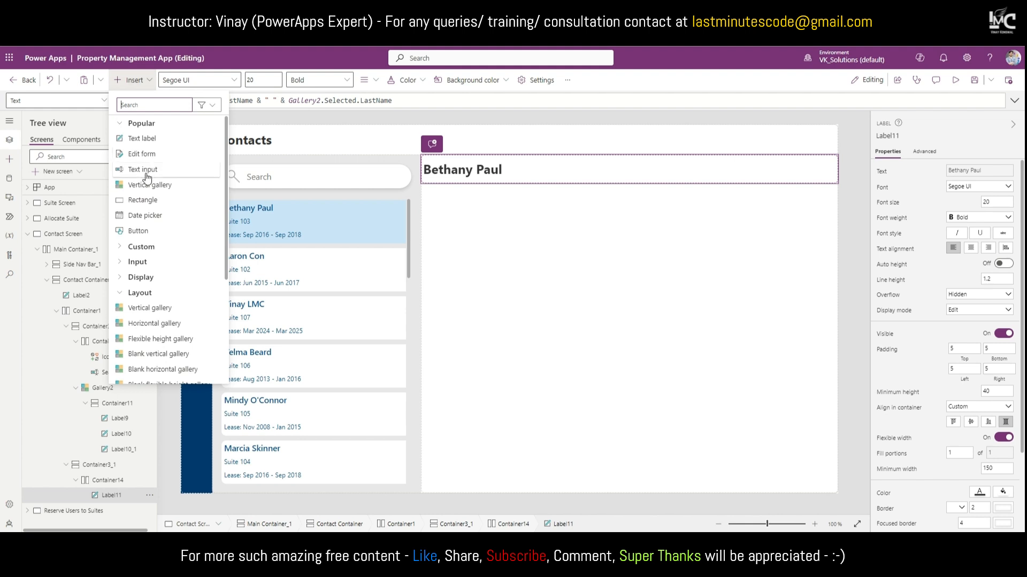
left_click(152, 230)
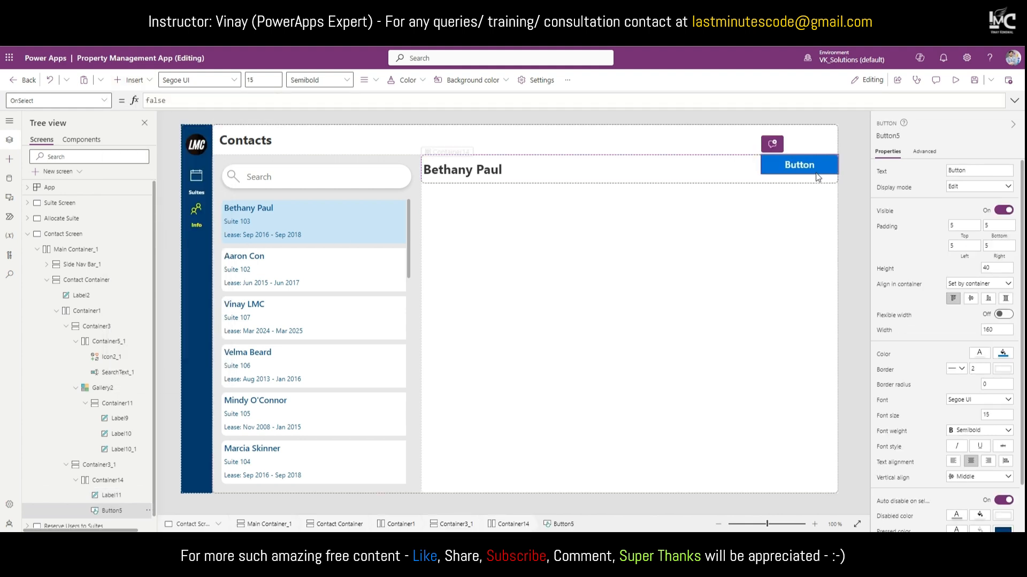
left_click(773, 182)
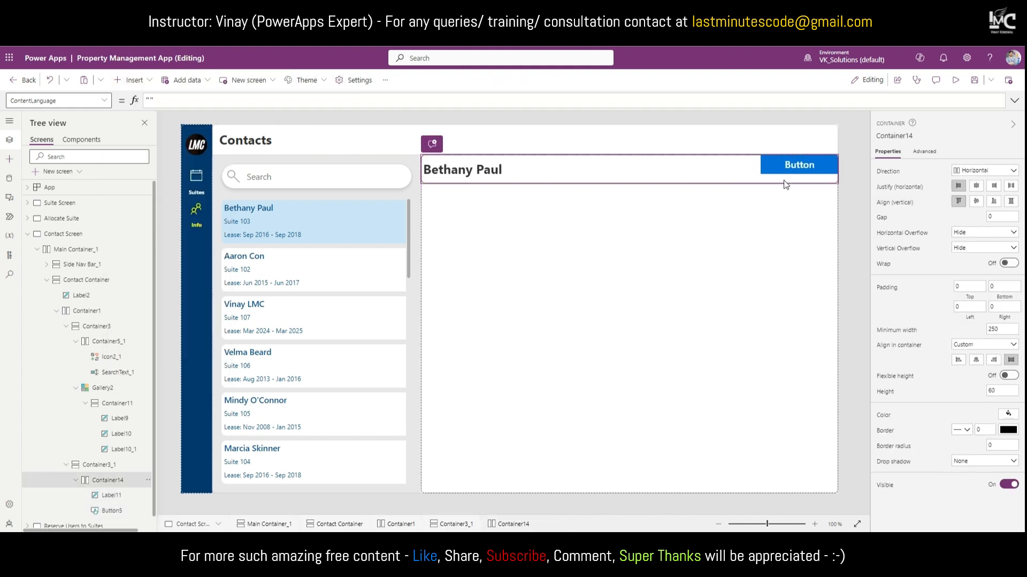
left_click(976, 203)
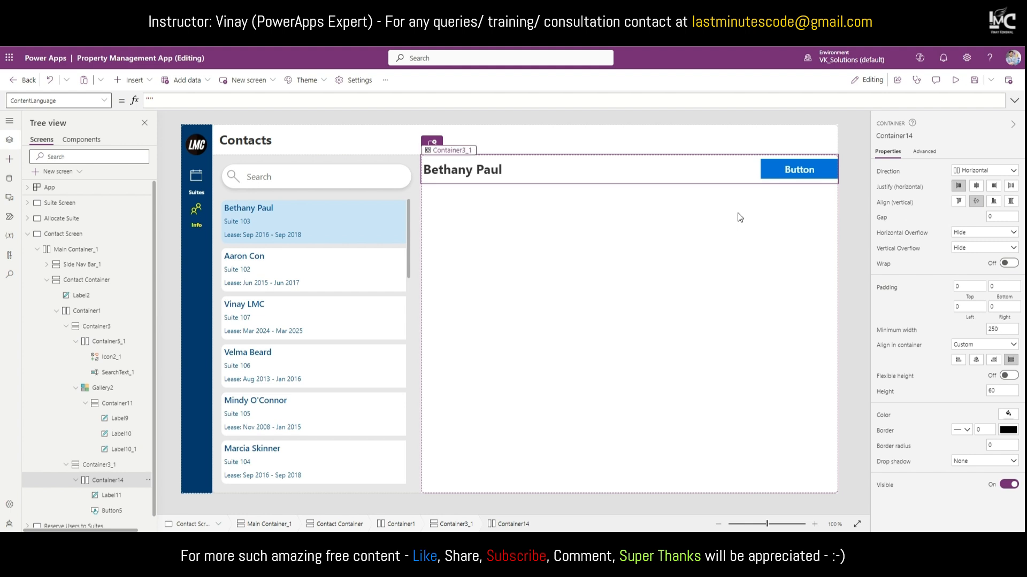
left_click(971, 308)
key("Tab")
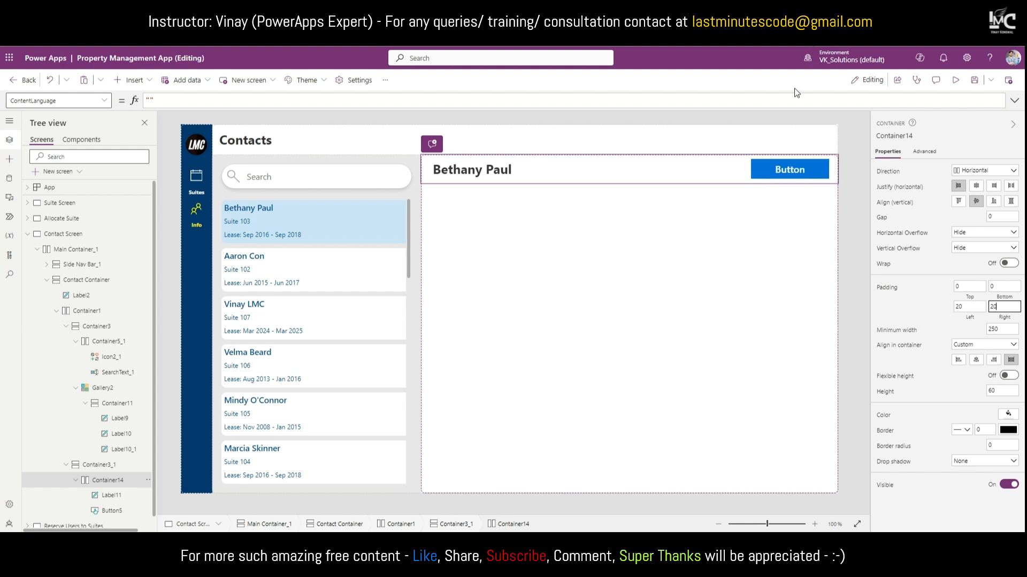
Step: Make the new button's fill transparent and its text colour dark blue
left_click(822, 177)
left_click(1003, 354)
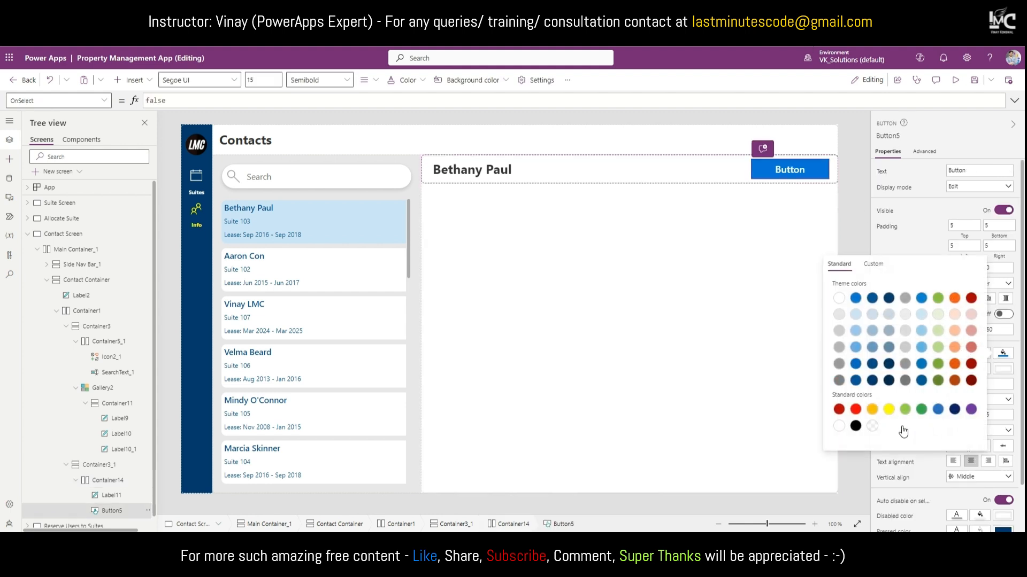
left_click(871, 426)
left_click(992, 333)
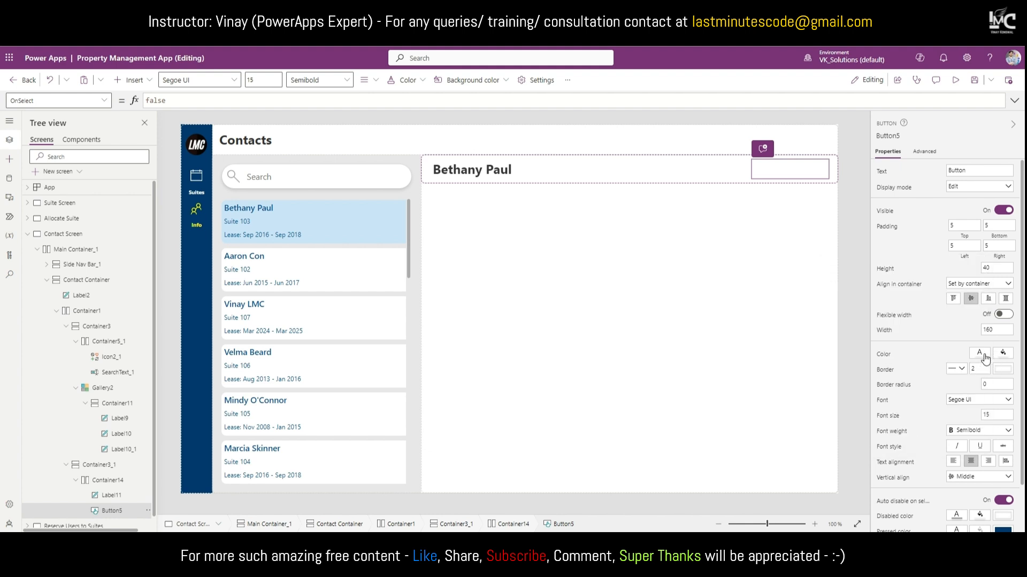
left_click(980, 353)
left_click(900, 381)
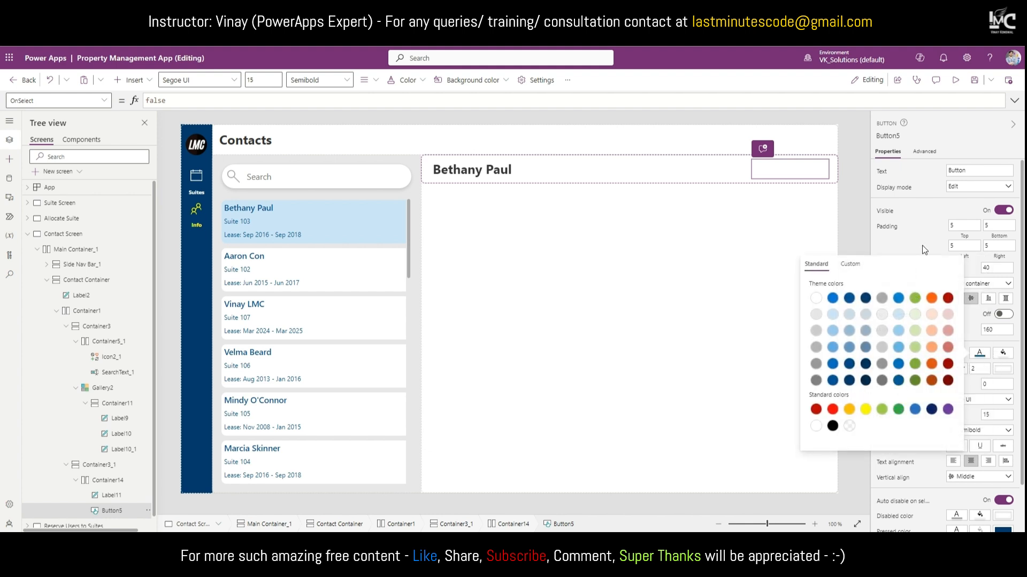
Step: Set the button's font size to 13 and its text to Edit Contact
scroll(947, 326, "down", 1)
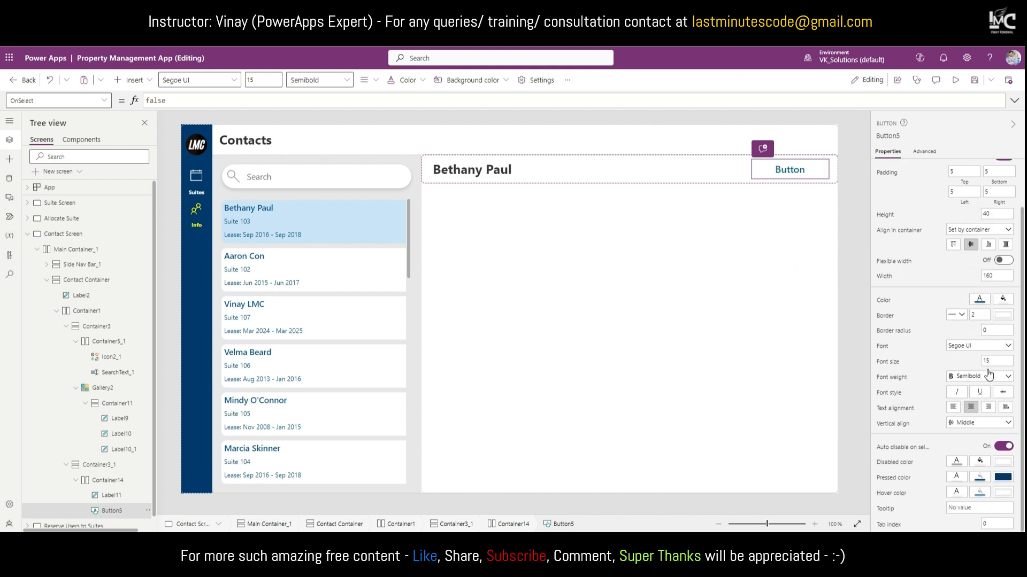
double_click(983, 361)
type("13")
key("Return")
scroll(971, 261, "up", 1)
left_click(969, 169)
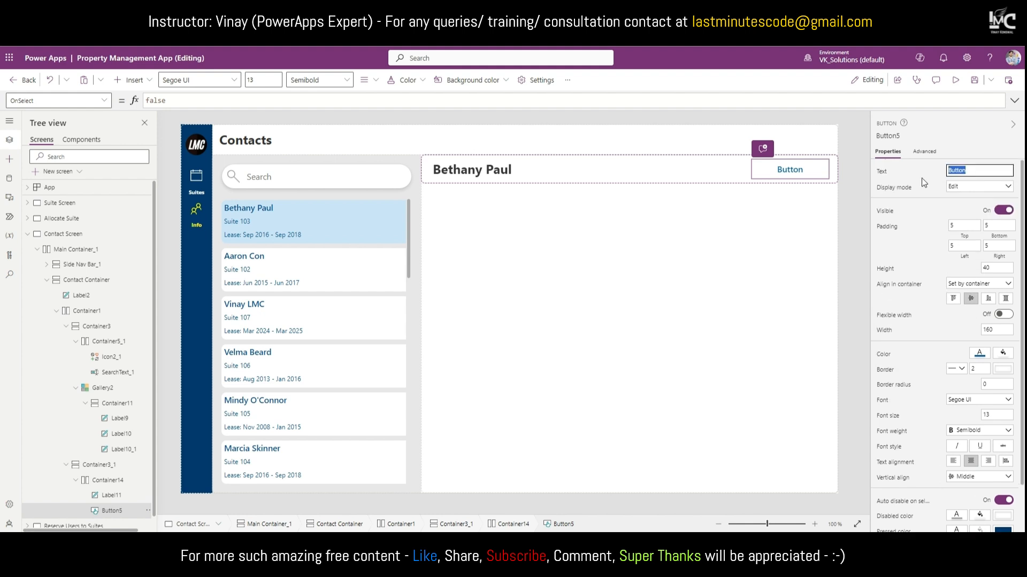
type("Edit Contact")
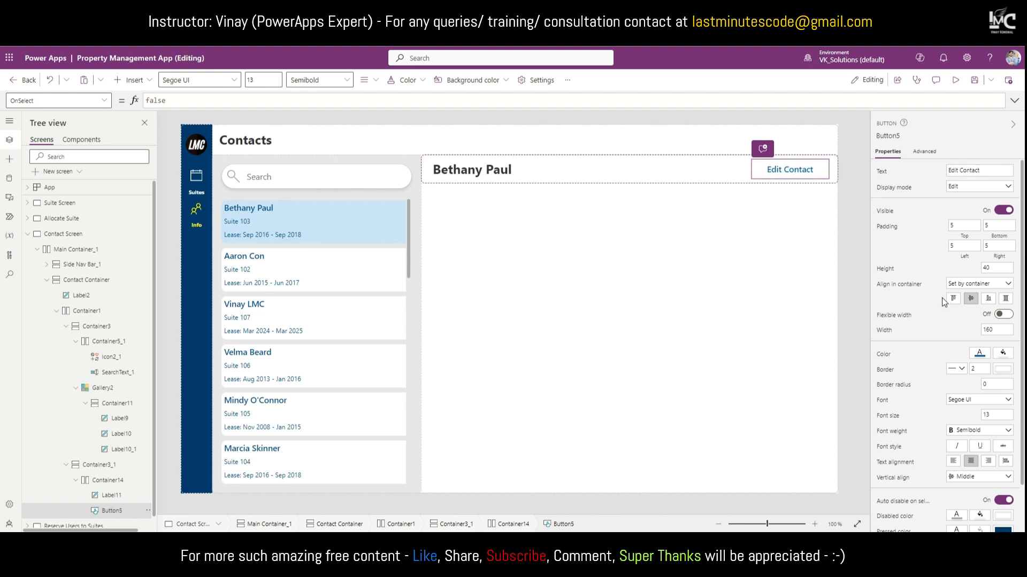
Step: Clear the HoverFill and PressedFill formulas of the Edit Contact button
scroll(973, 470, "down", 1)
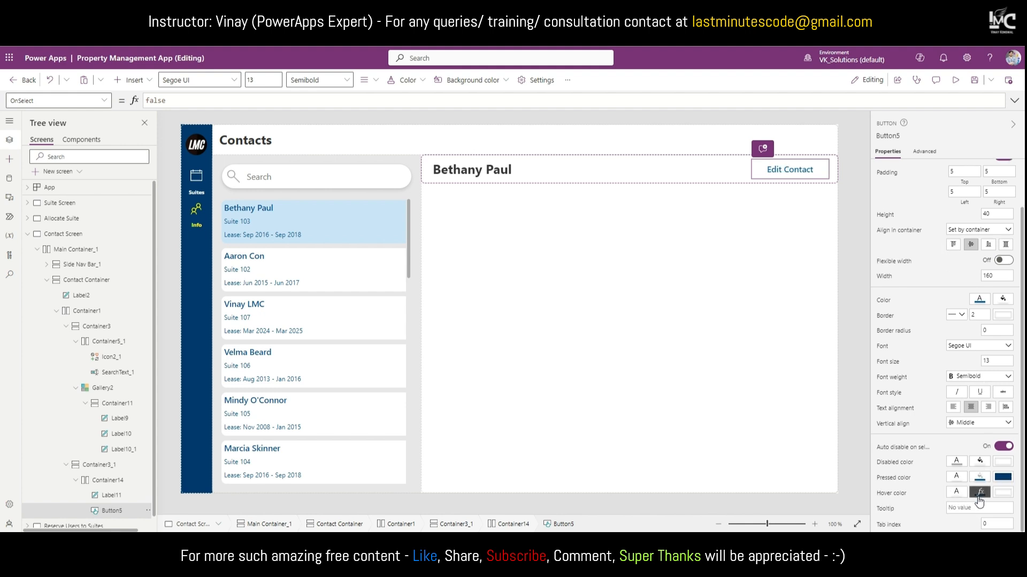
left_click(980, 493)
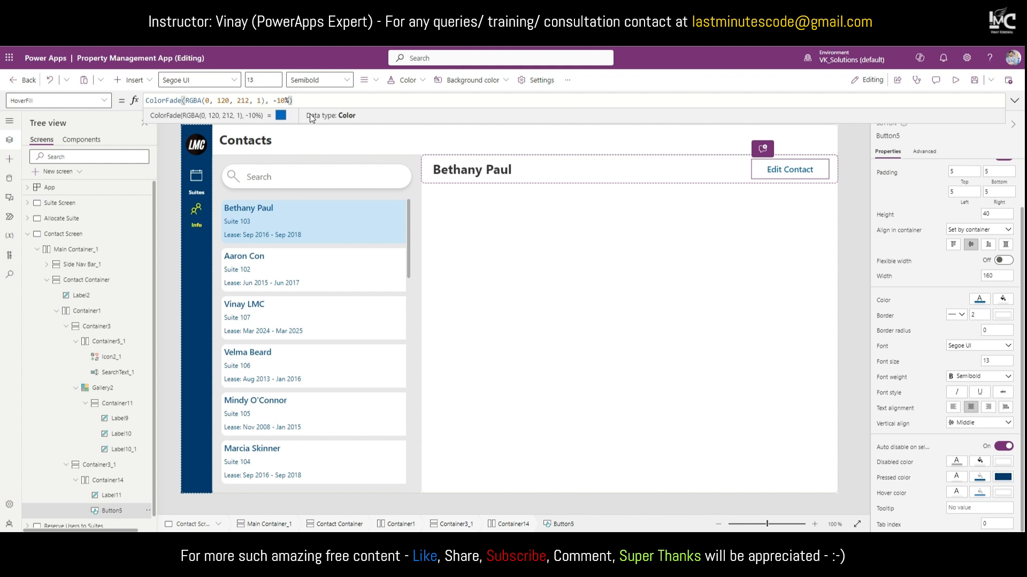
key("ctrl+a")
left_click(980, 477)
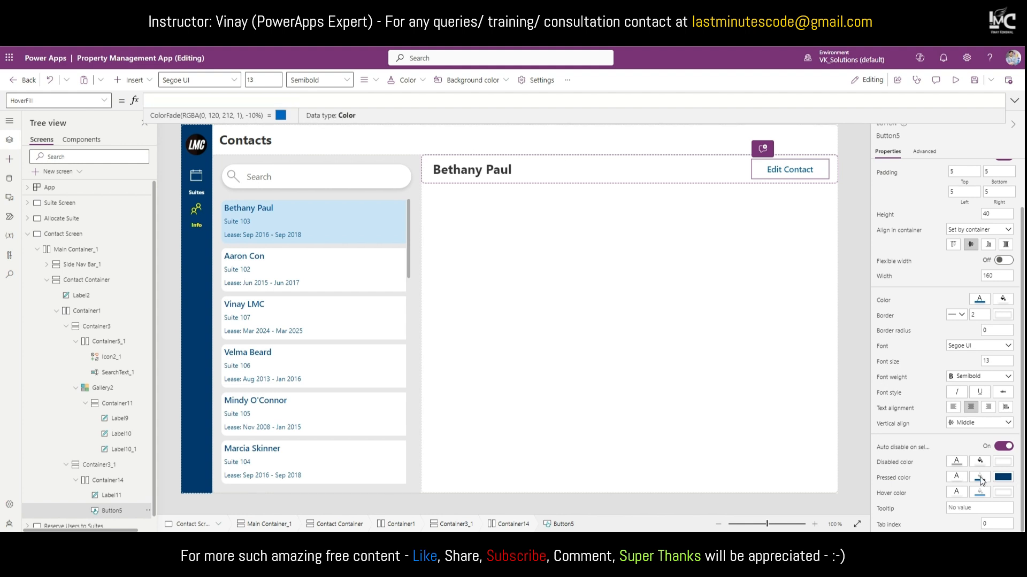
key("ctrl+a")
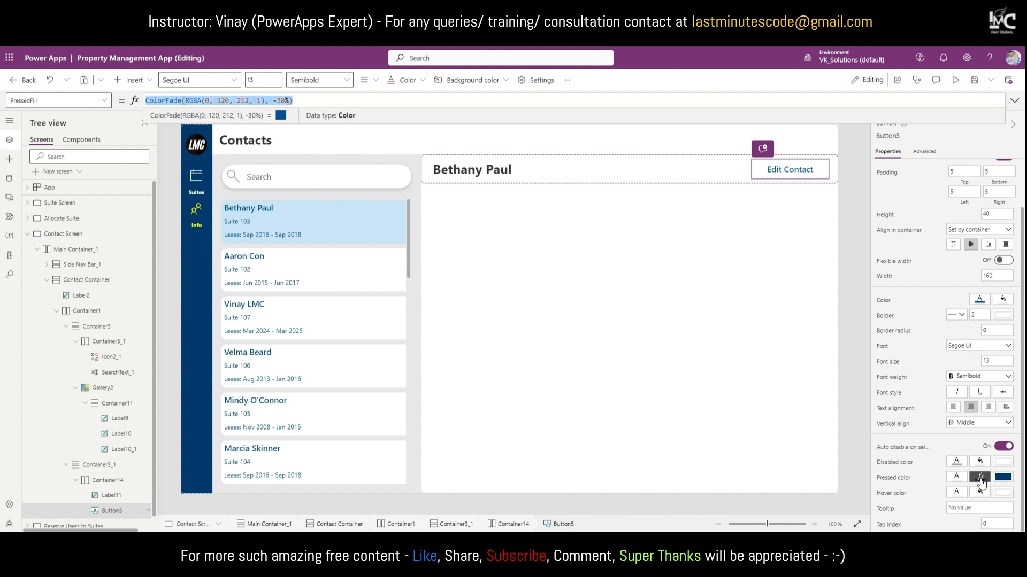
key("Delete")
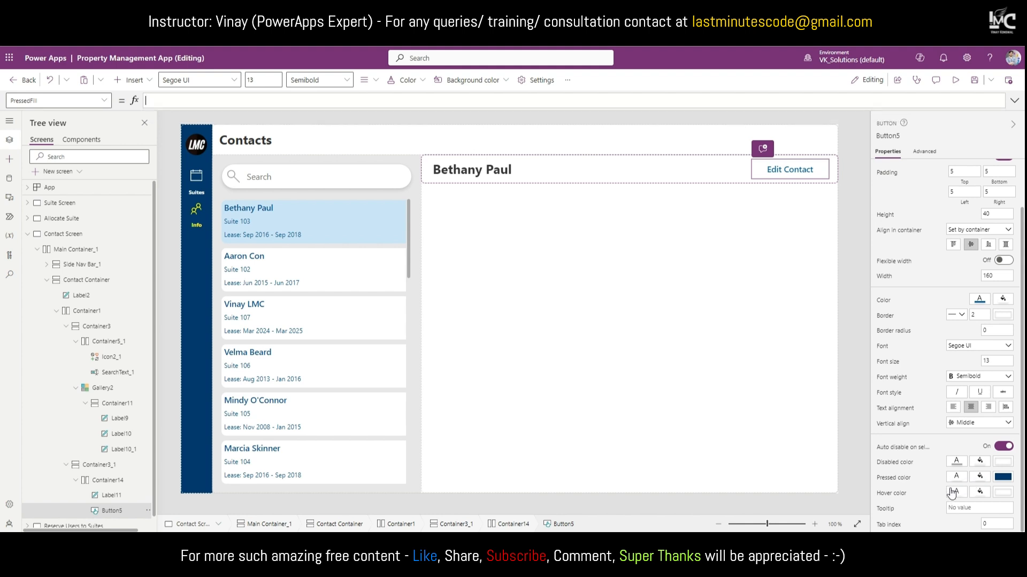
Step: Set the Edit Contact button's hover and pressed text colours to blue, and test the button on the canvas
left_click(953, 493)
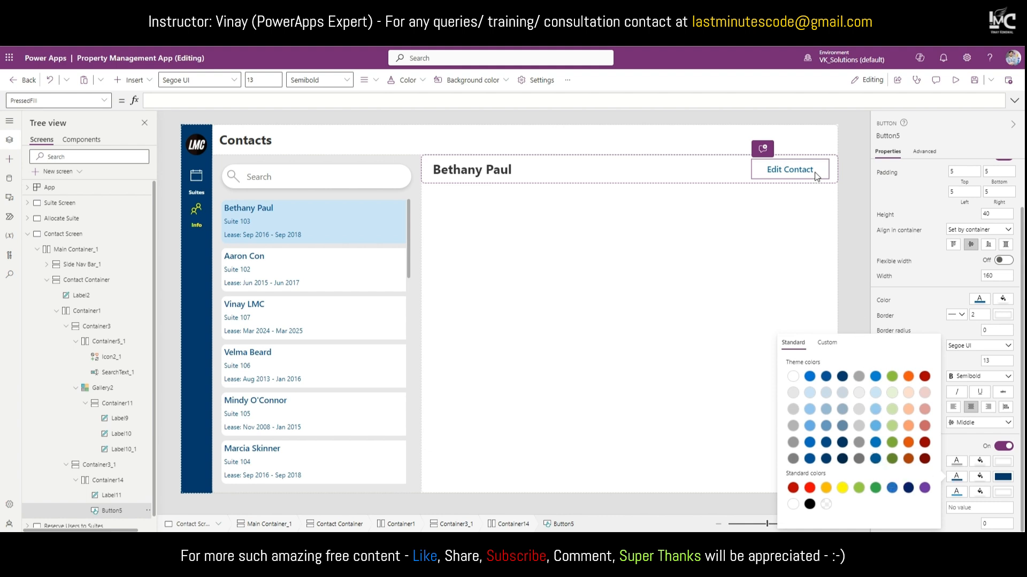
left_click(798, 171, "alt")
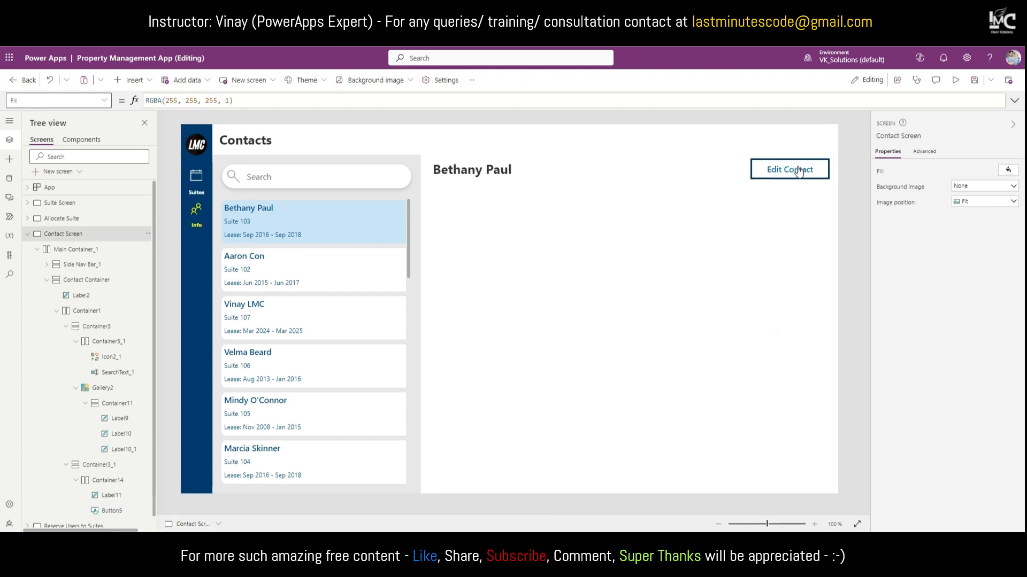
Step: Set the Edit Contact button's border style to None and preview the app
left_click(809, 174)
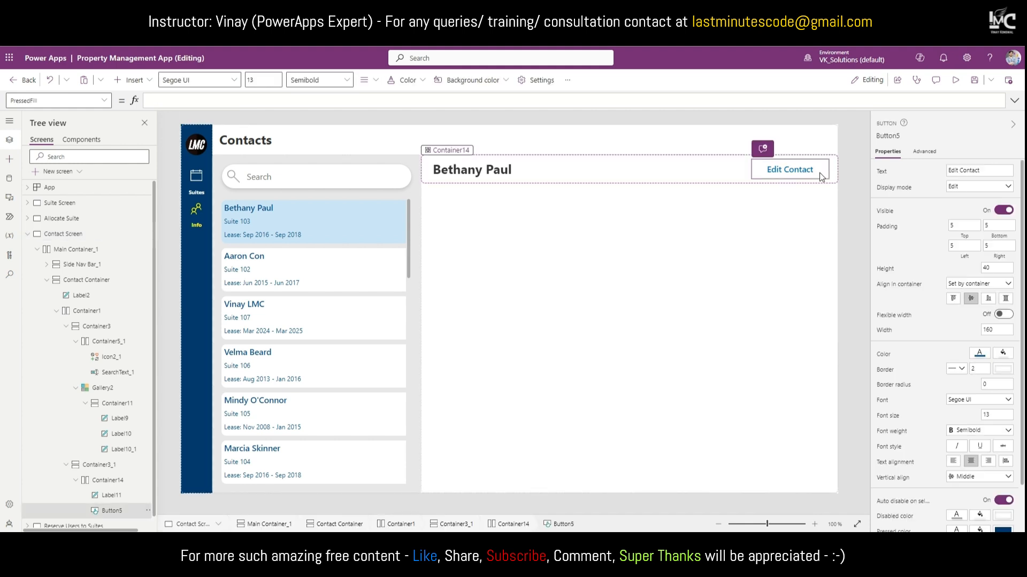
scroll(964, 460, "down", 2)
left_click(957, 316)
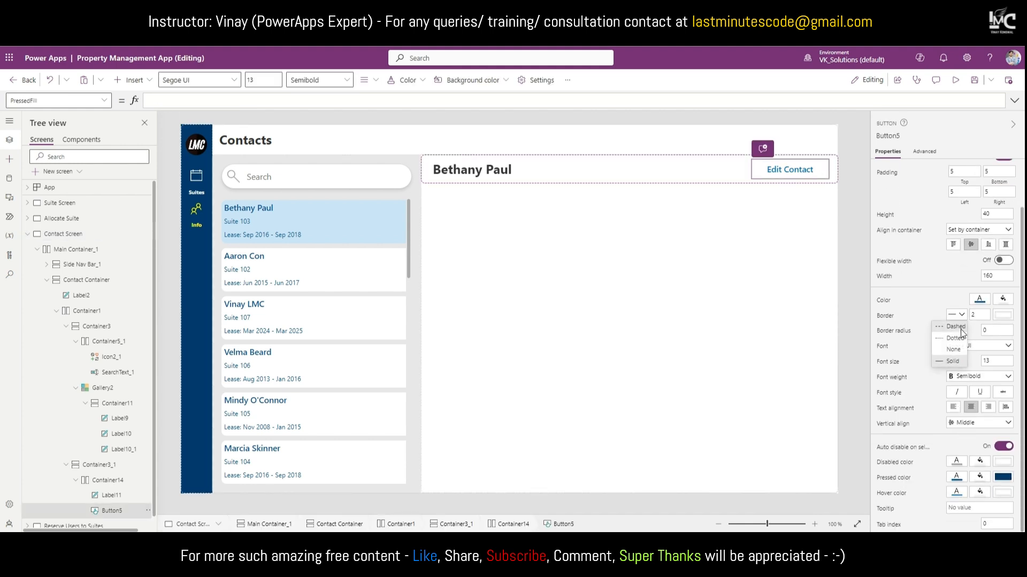
left_click(950, 351)
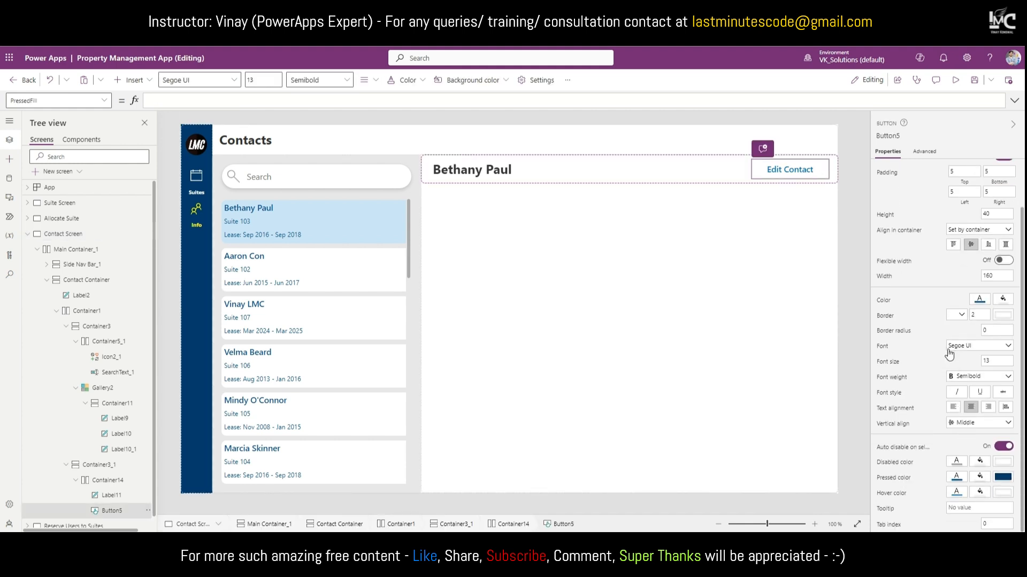
left_click(955, 79)
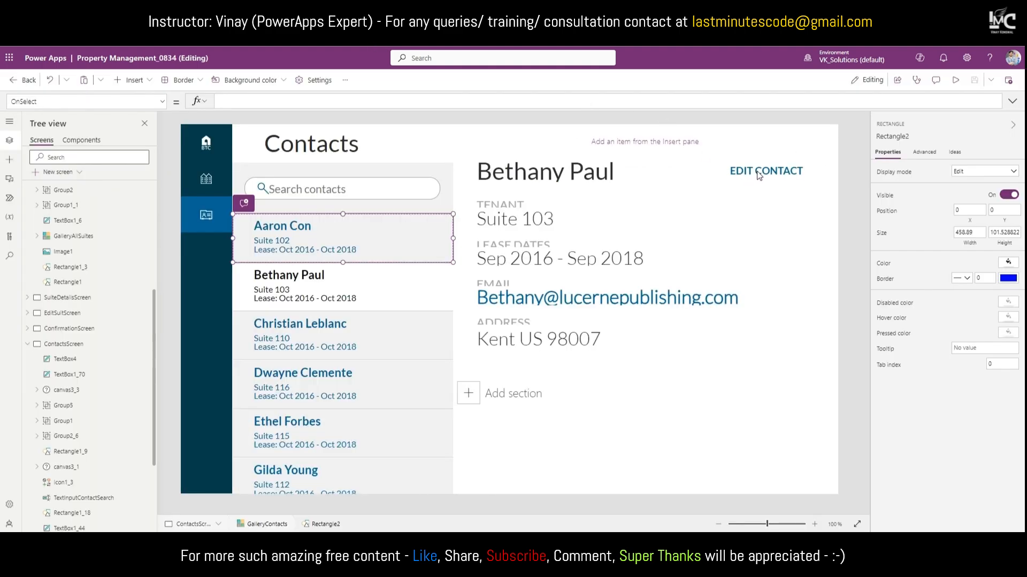
Step: Preview the Contacts screen of the reference app Property Management_0834 and examine its EDIT CONTACT link and tenant details
left_click(955, 79)
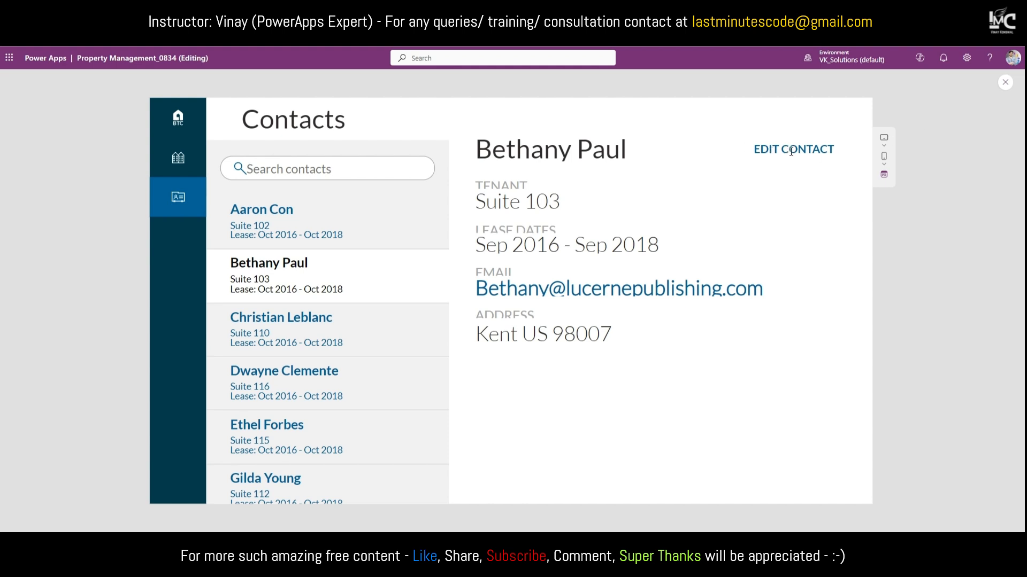
left_click(1005, 83)
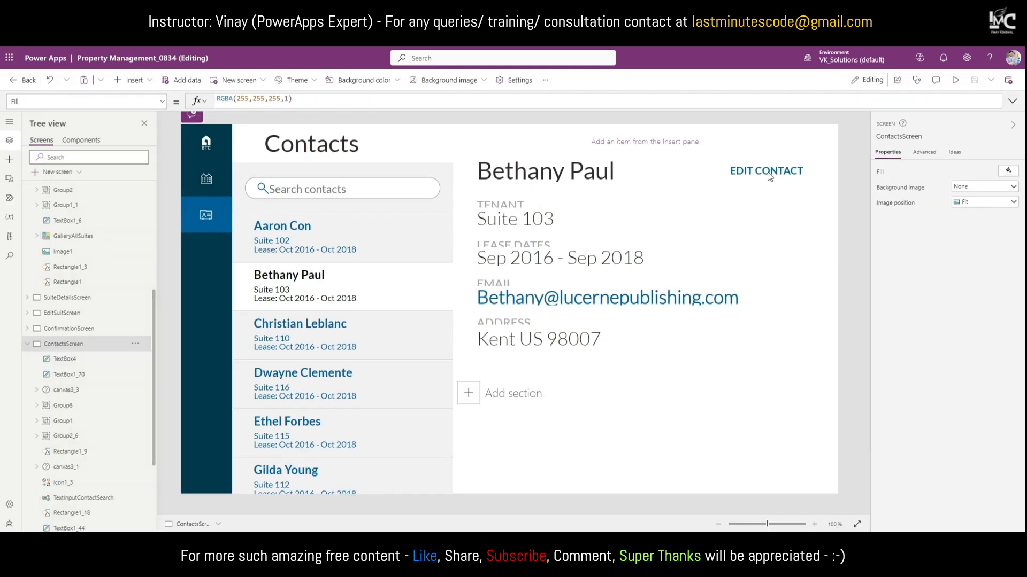
left_click(768, 175)
left_click(770, 175)
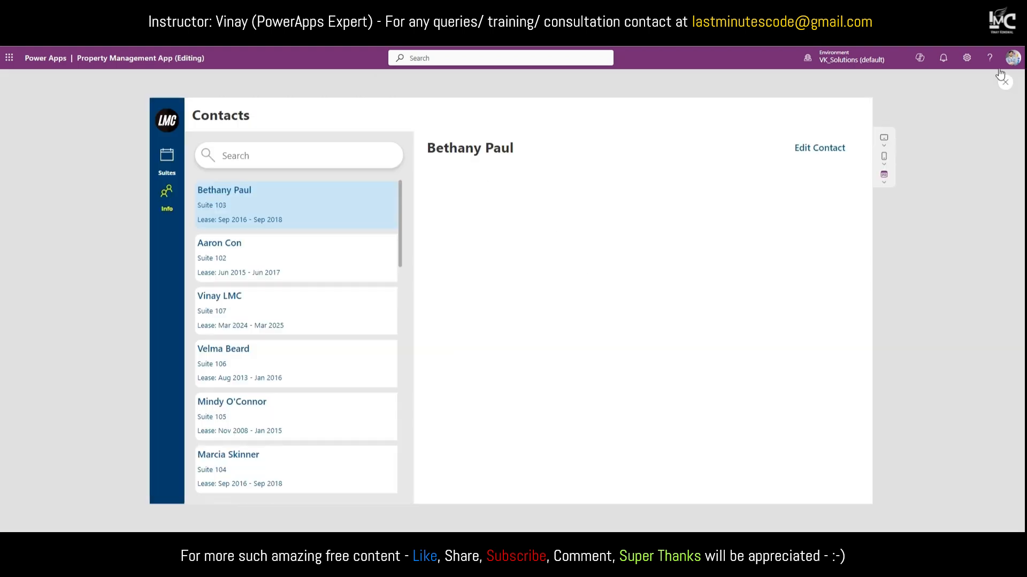
left_click(1005, 82)
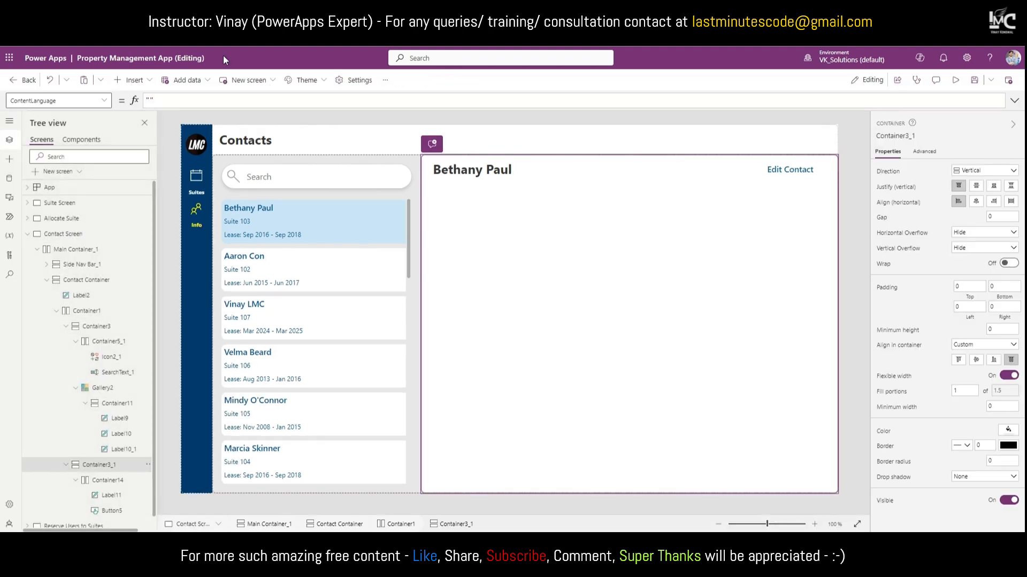
Step: Insert a text label below the header in the detail pane and stretch it across the pane's width
left_click(134, 80)
left_click(144, 150)
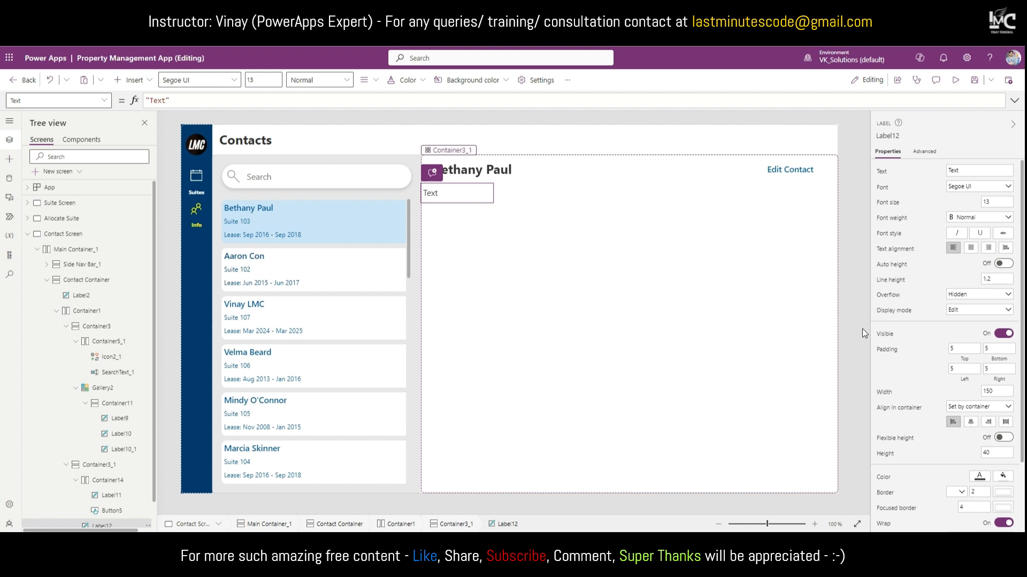
left_click(1005, 423)
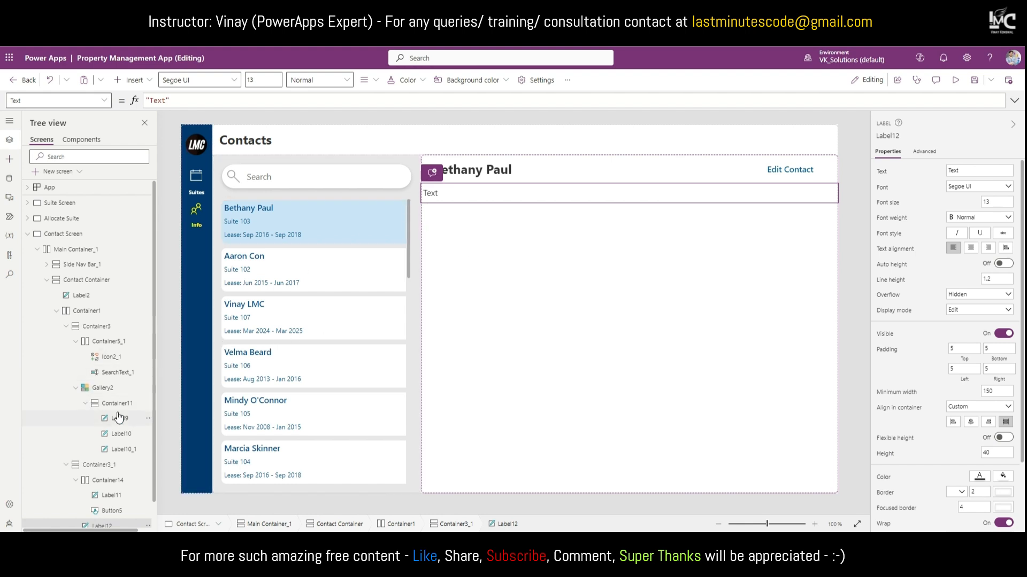
Step: Set the left and right padding of the header container, Container14, to 0
scroll(115, 460, "down", 1)
left_click(109, 455)
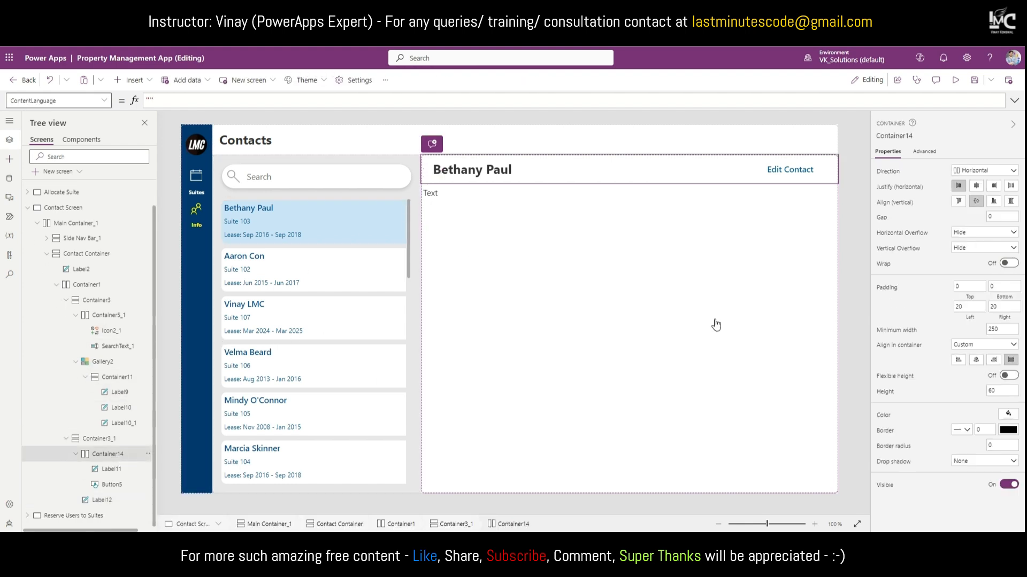
double_click(972, 312)
type("0")
key("Tab")
type("0")
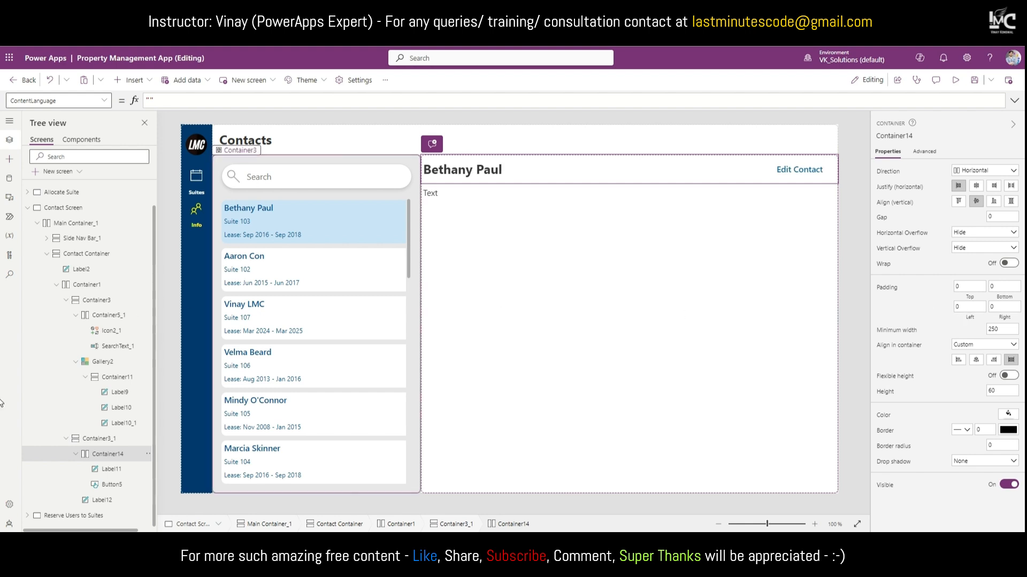
Step: Set the left and right padding of the whole detail pane container, Container3_1, to 20
left_click(136, 439)
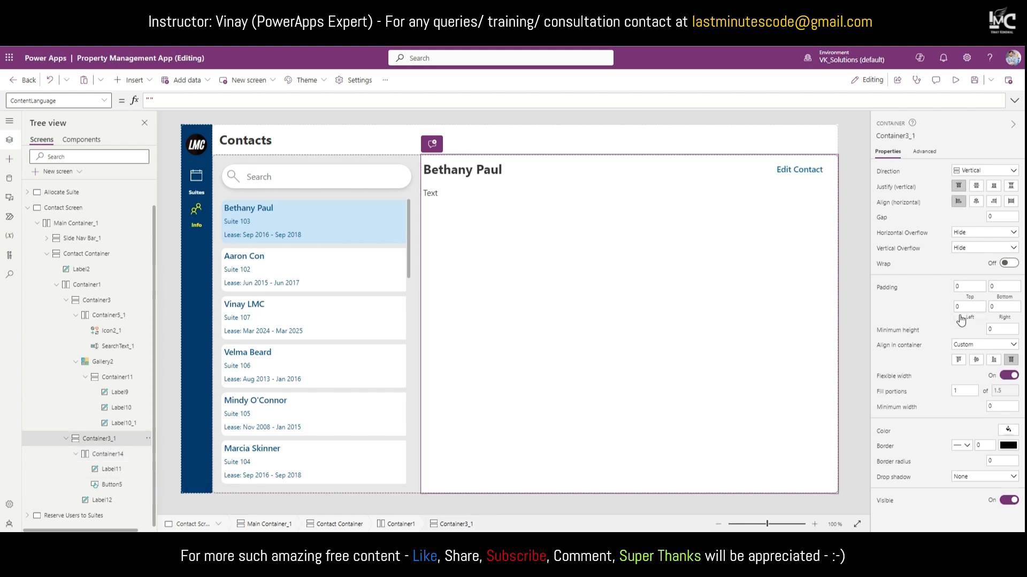
left_click_drag(964, 308, 941, 314)
type("20")
key("Tab")
left_click(928, 316)
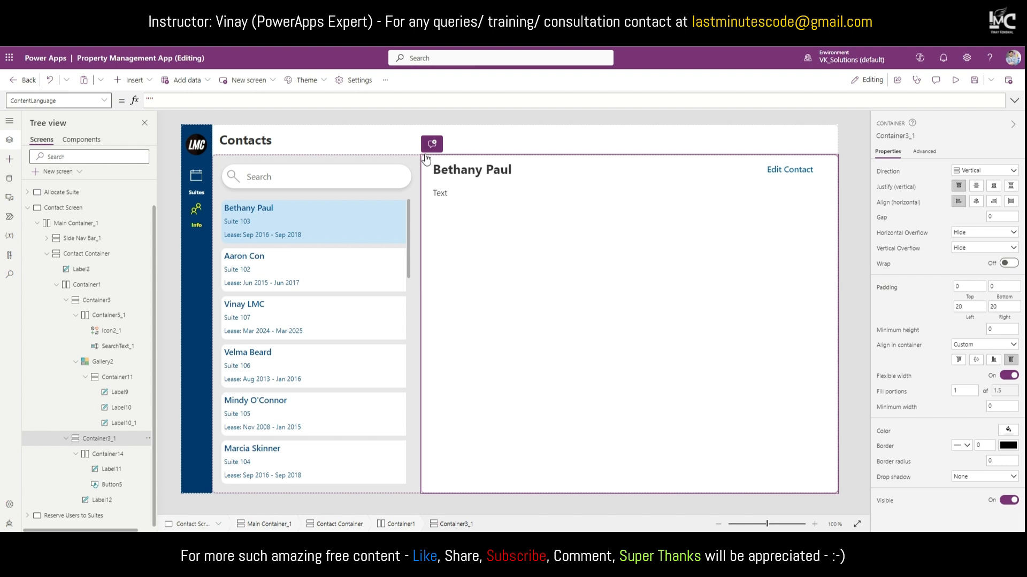
Step: Set the new label's text to Tentant and its text colour to dark grey
left_click(448, 196)
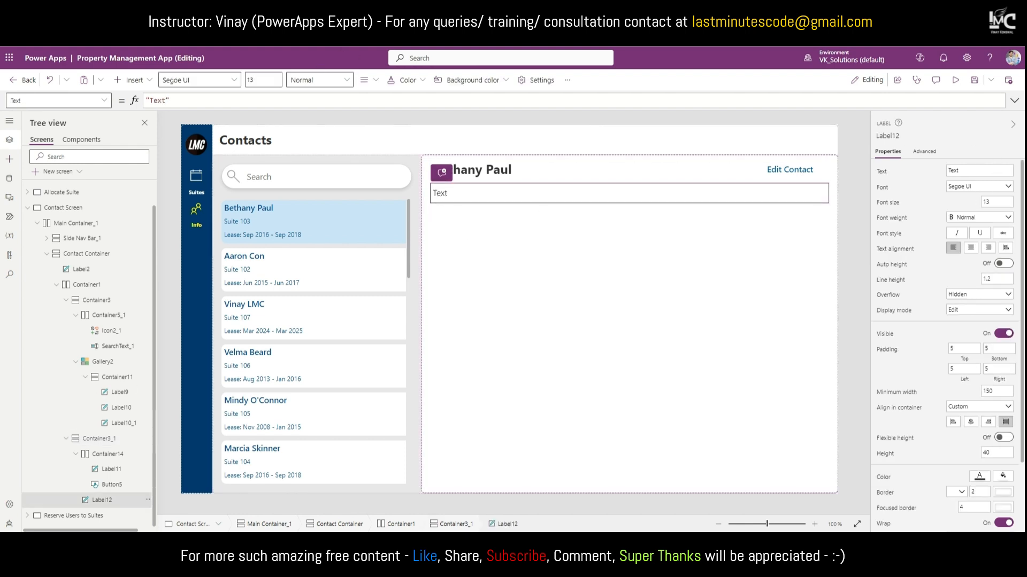
left_click(962, 171)
left_click(929, 175)
scroll(996, 393, "down", 2)
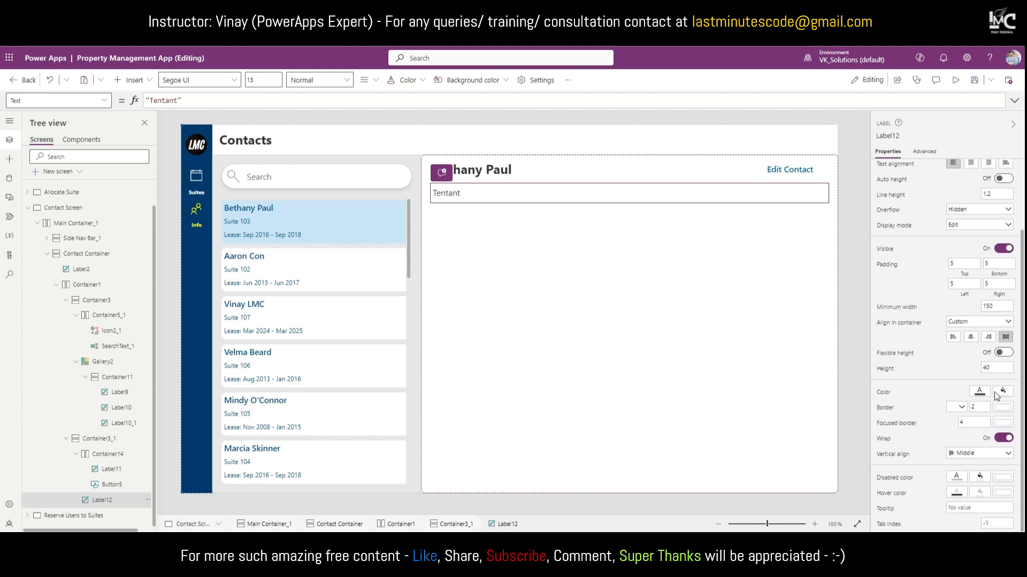
left_click(987, 395)
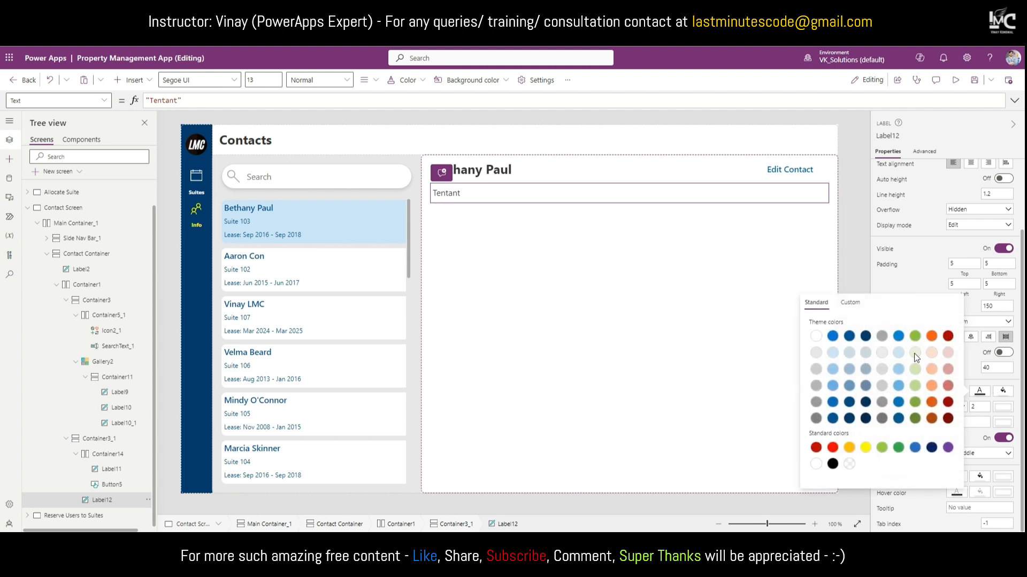
left_click(882, 419)
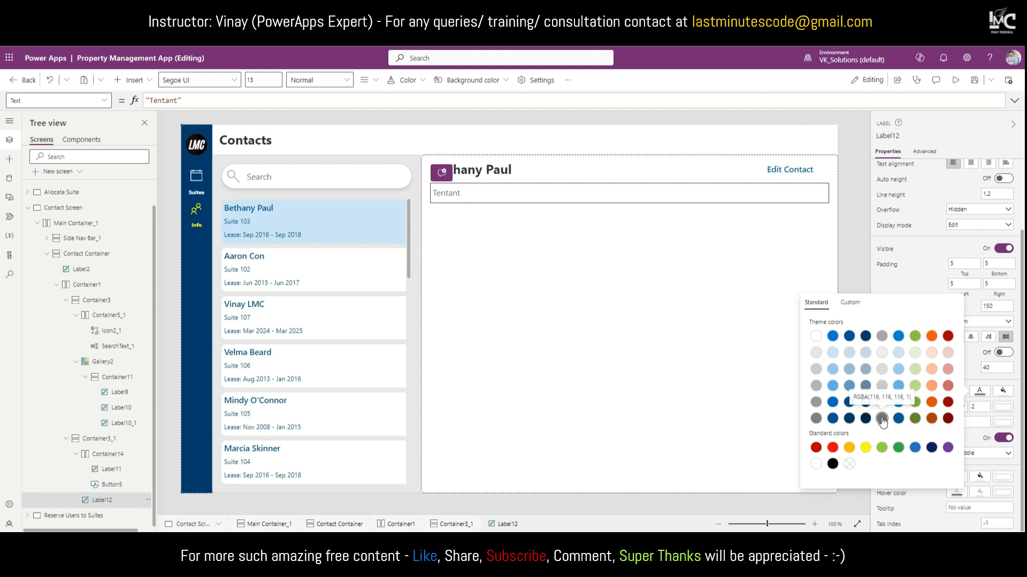
left_click(853, 264)
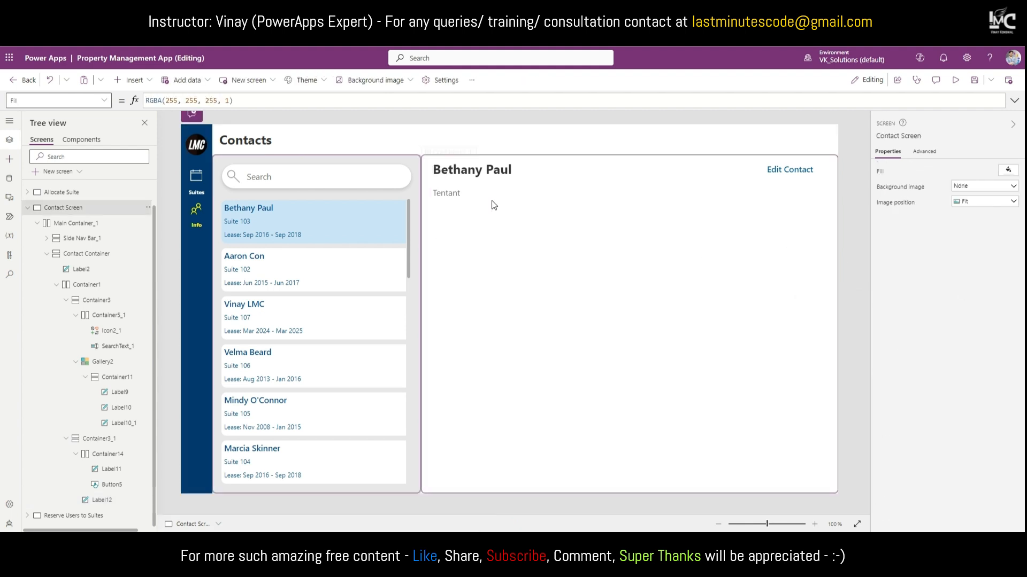
Step: Make six copies of the Tentant label, stacked below it in the detail pane
left_click(467, 194)
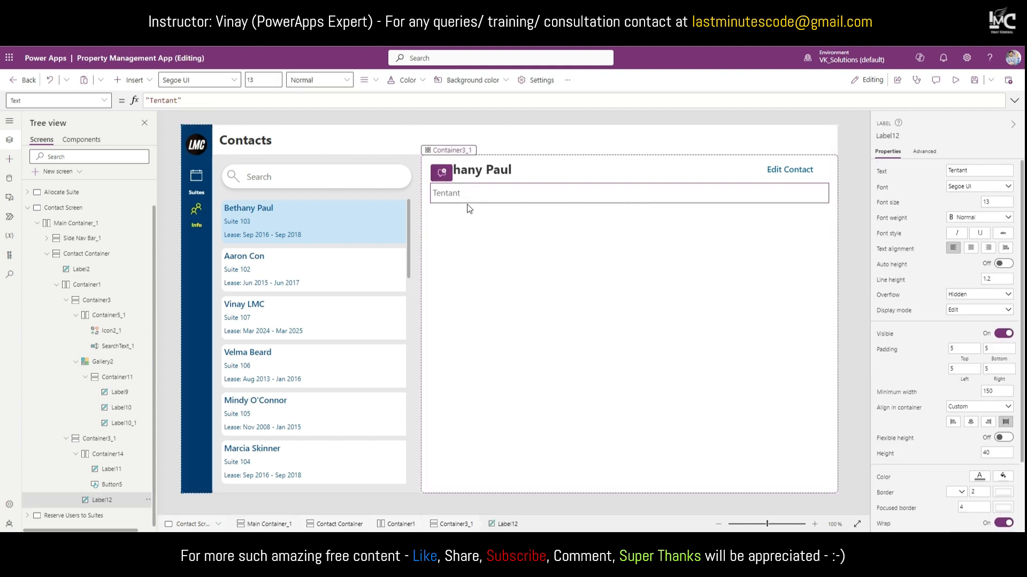
key("ctrl+c")
key("ctrl+v")
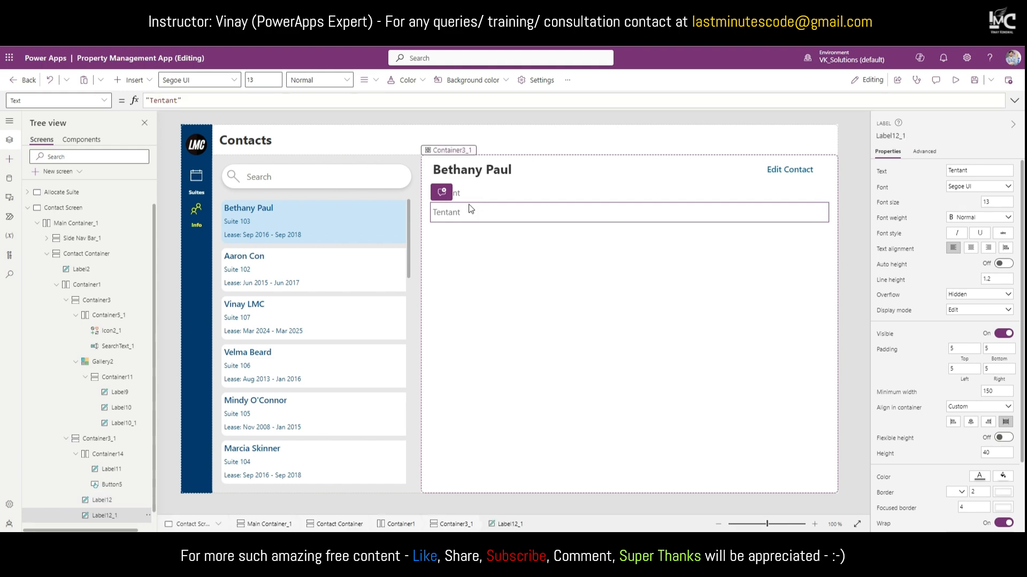
key("ctrl+v")
key("ctrl+v")
key("ctrl+v")
key("ctrl+v")
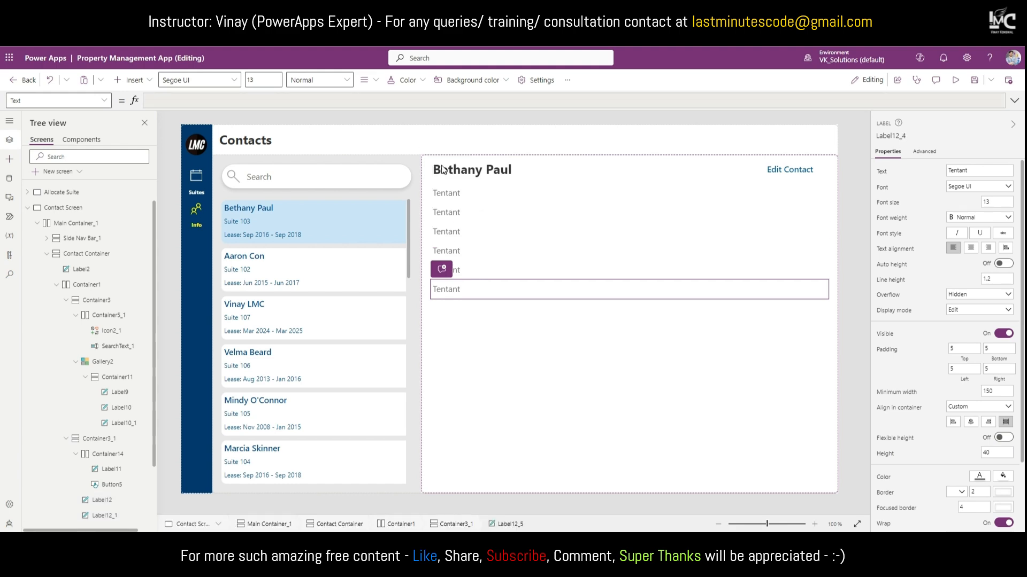
key("ctrl+v")
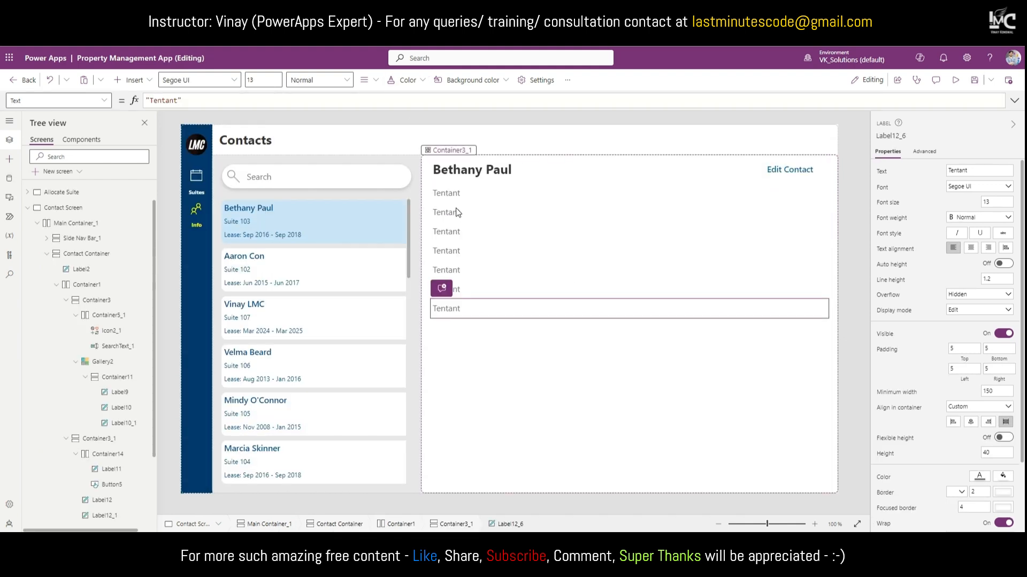
Step: Make the text colour of the second, fourth and sixth Tentant labels black
left_click(457, 212)
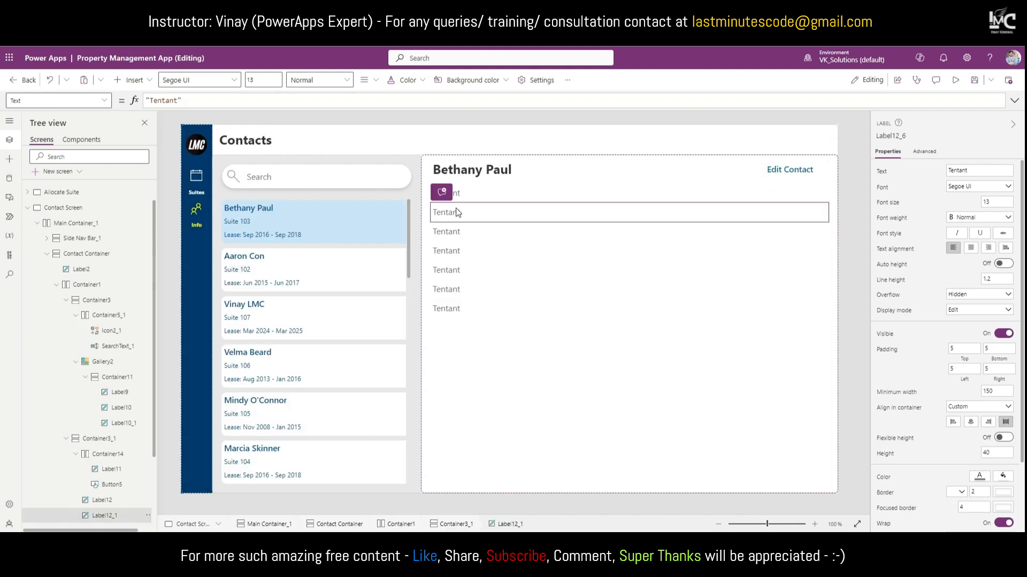
left_click(463, 251, "shift")
left_click(462, 289, "shift")
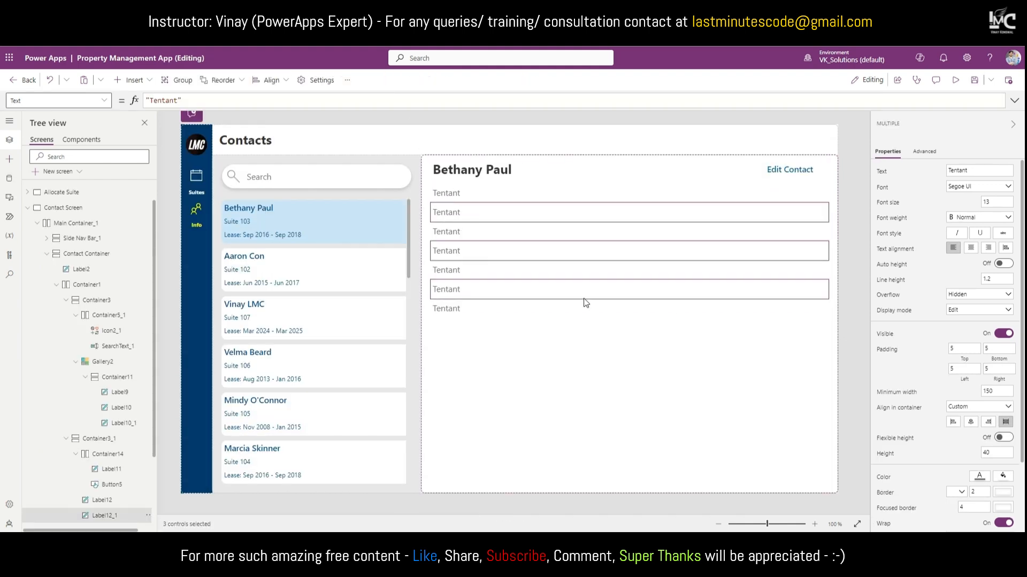
scroll(1012, 423, "down", 1)
left_click(980, 423)
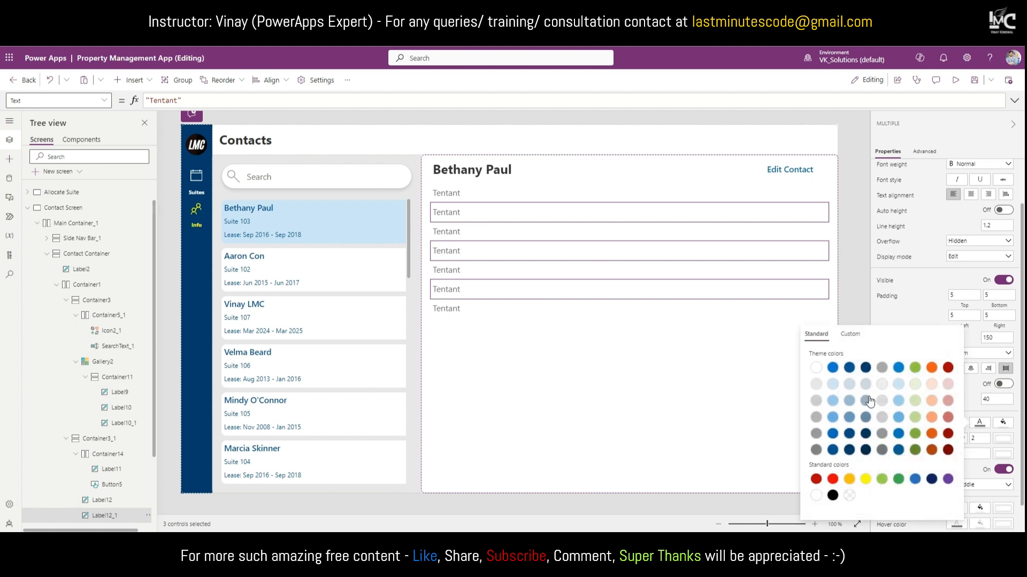
left_click(832, 496)
Step: Set the font size of the three selected labels to 16 and their font weight to Lighter
scroll(967, 268, "up", 1)
left_click(975, 203)
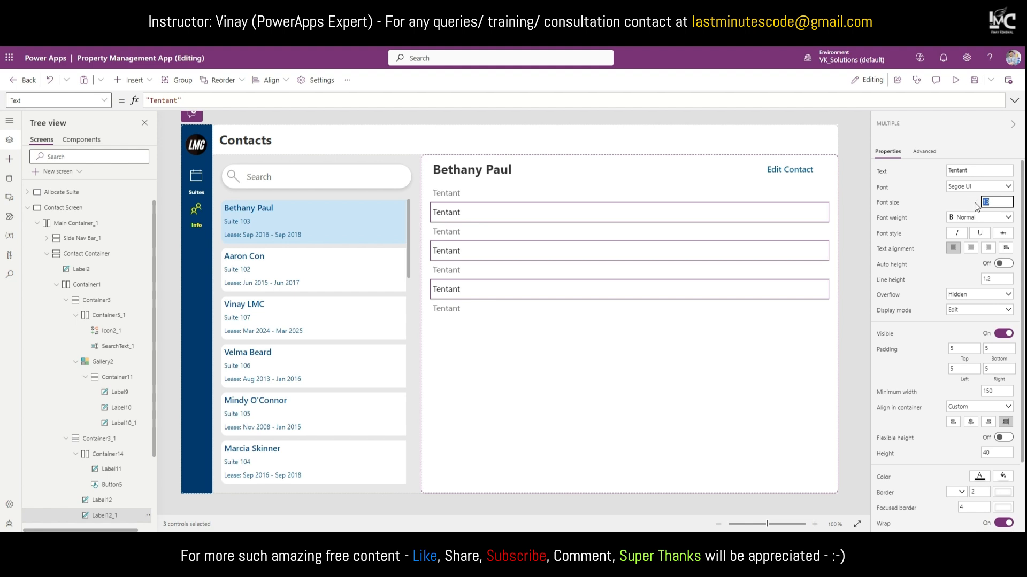
type("16")
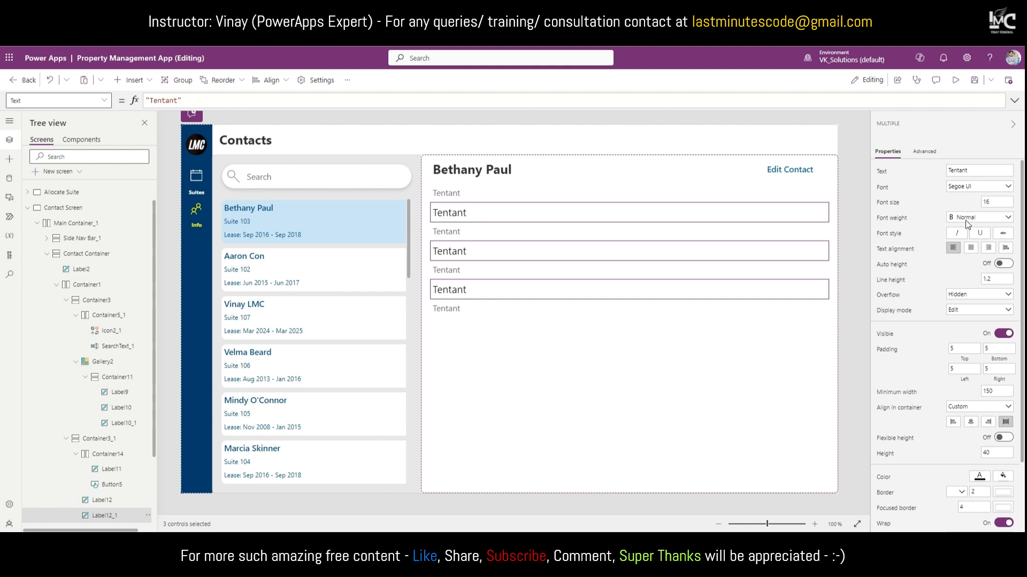
left_click(967, 224)
left_click(971, 263)
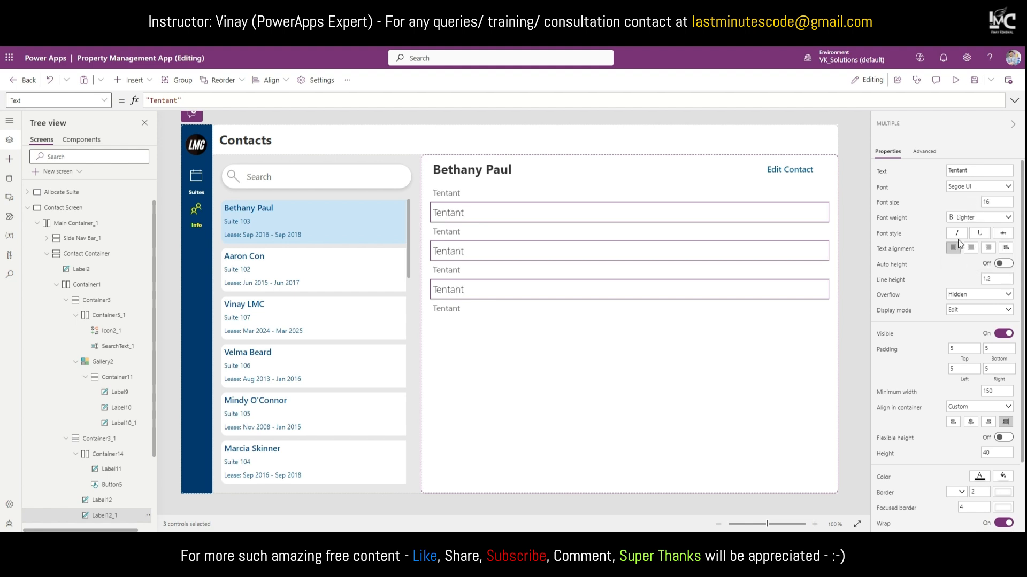
Step: Set the Text formula of the three selected labels to "Suite " & Gallery2.Selected.TenantId
left_click(881, 172)
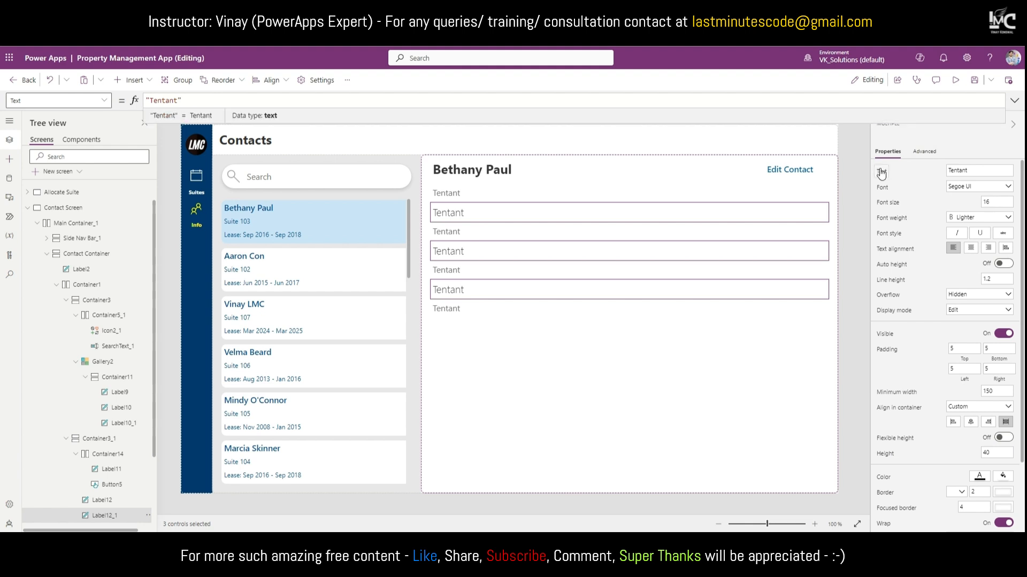
key("ctrl+a")
left_click(167, 104)
double_click(168, 100)
type("Suite")
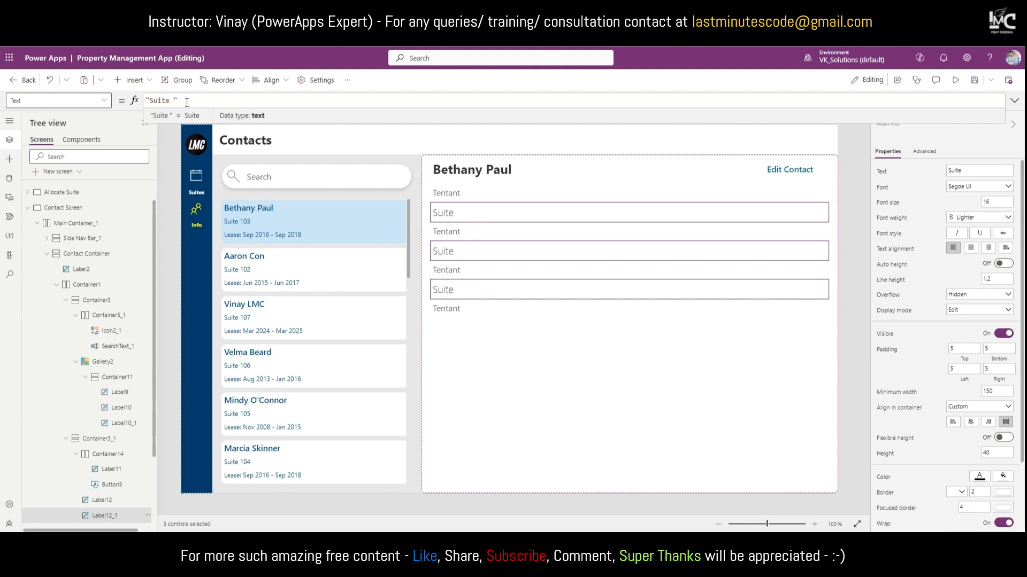
type("Gallery2")
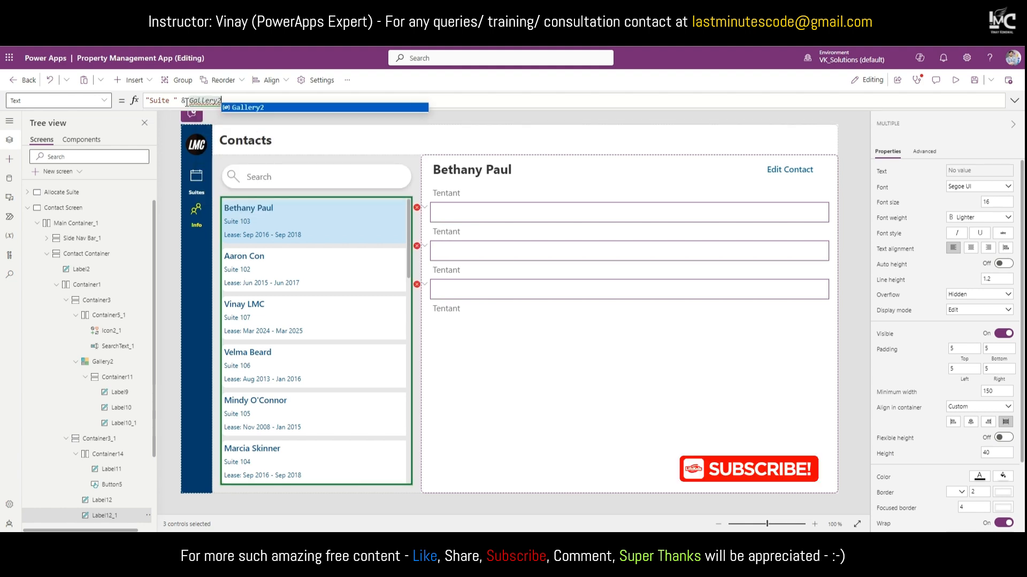
type(".Selected.")
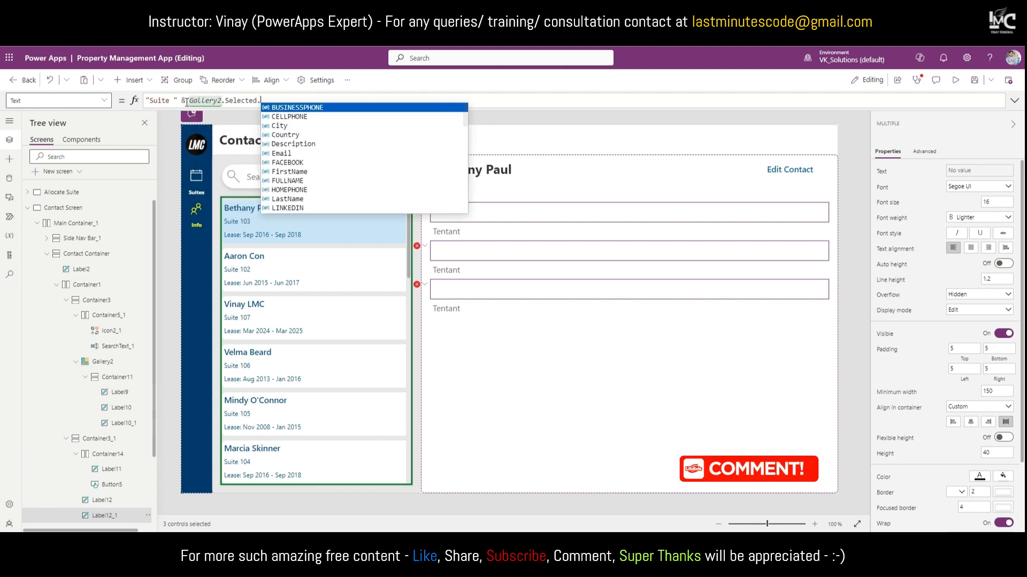
type("TenantId")
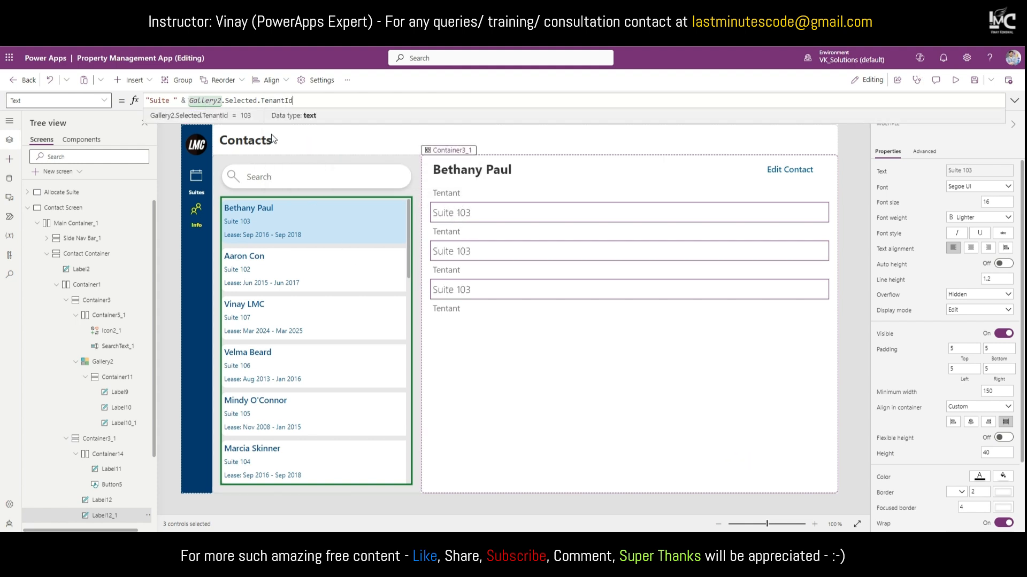
left_click_drag(213, 101, 261, 101)
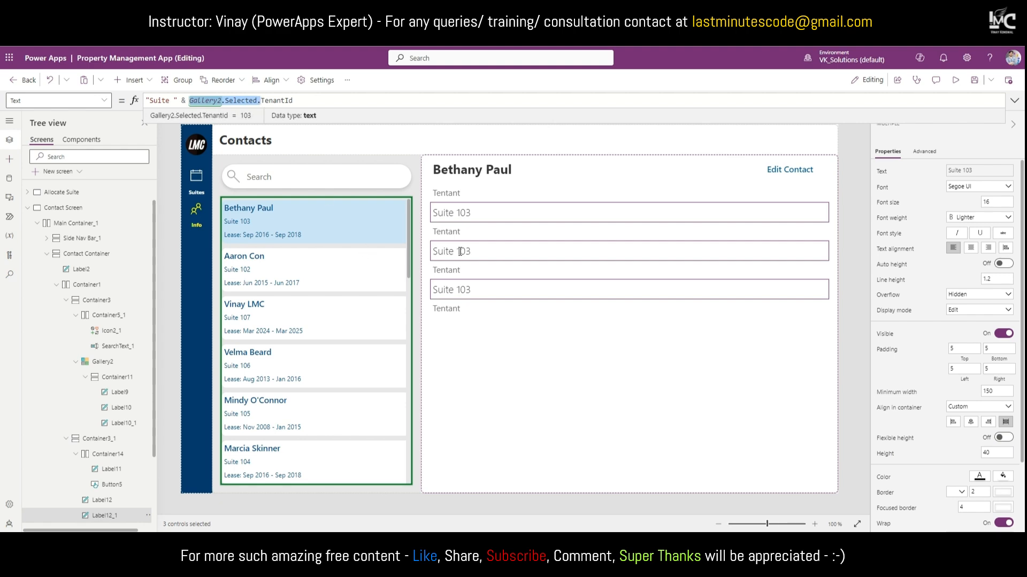
Step: Change the text of the second Tentant caption in the detail pane to "Lease Date"
key("Escape")
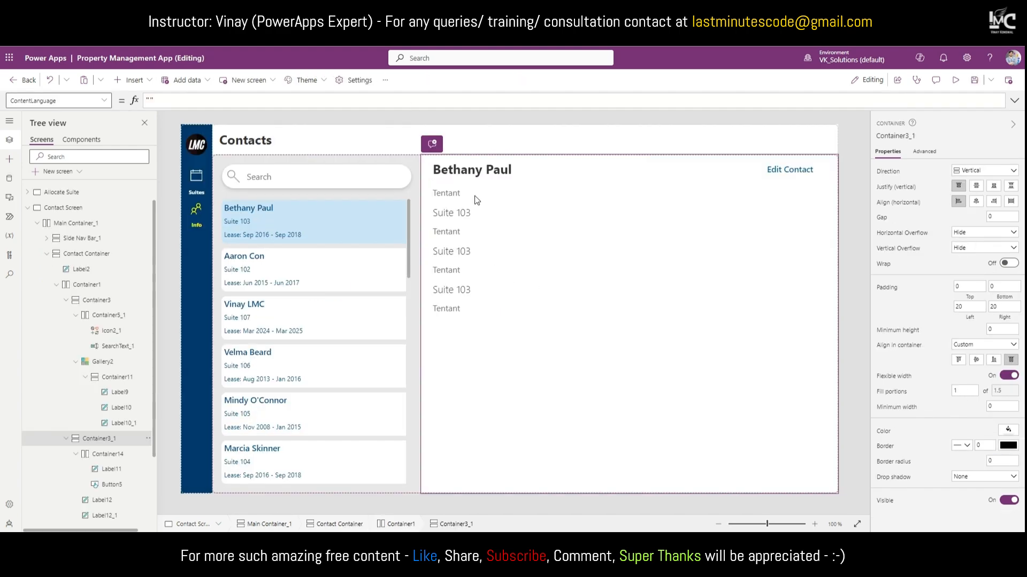
key("ctrl+v")
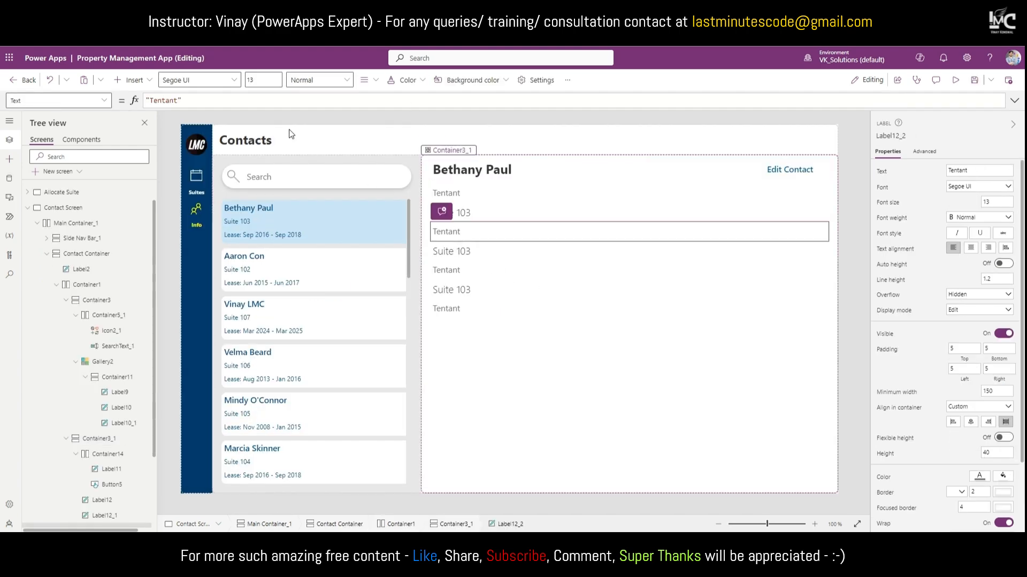
double_click(170, 99)
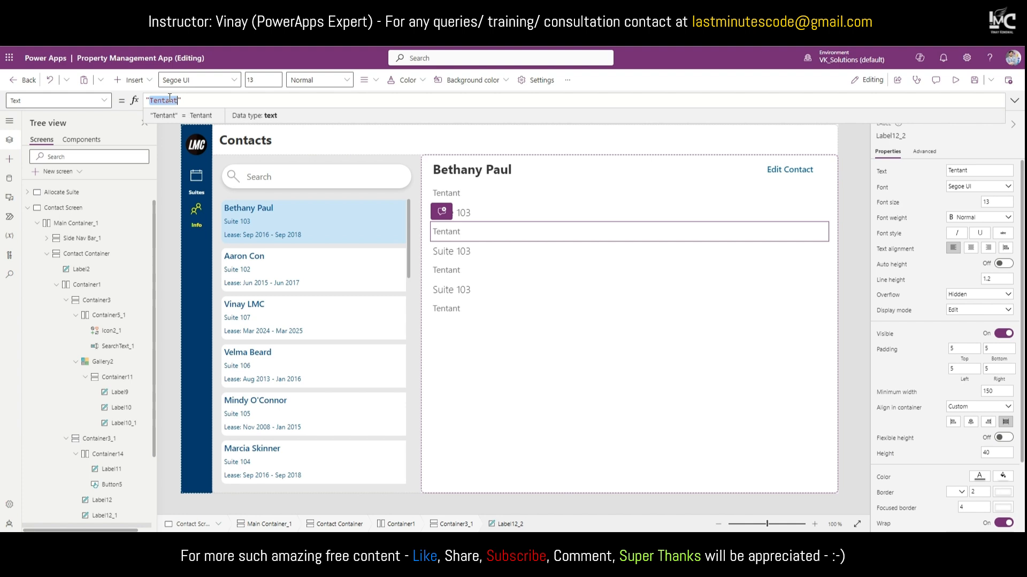
type("Lease Date")
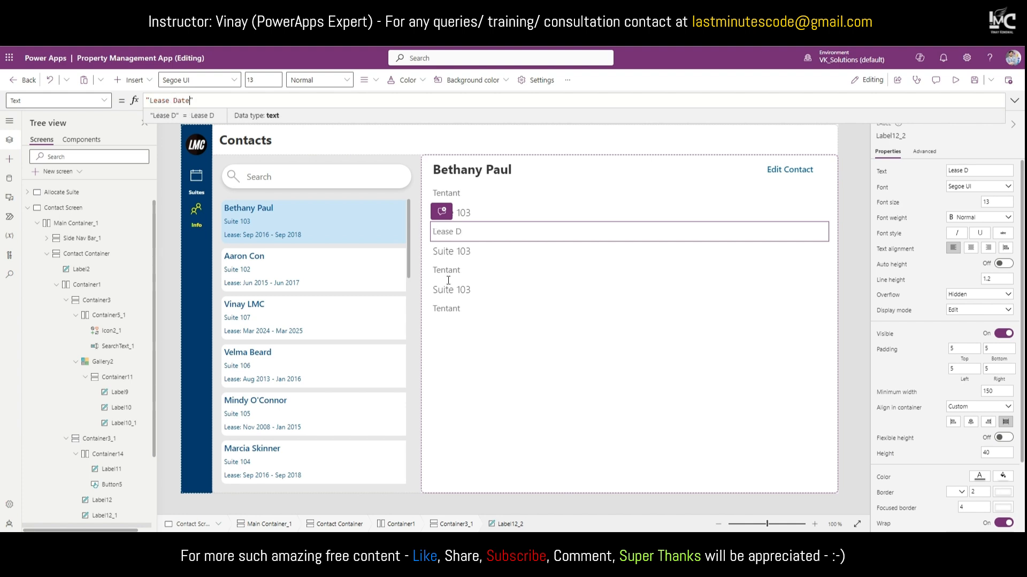
Step: Change the text of the Tentant caption two rows below Lease Date to "Email"
left_click(450, 278)
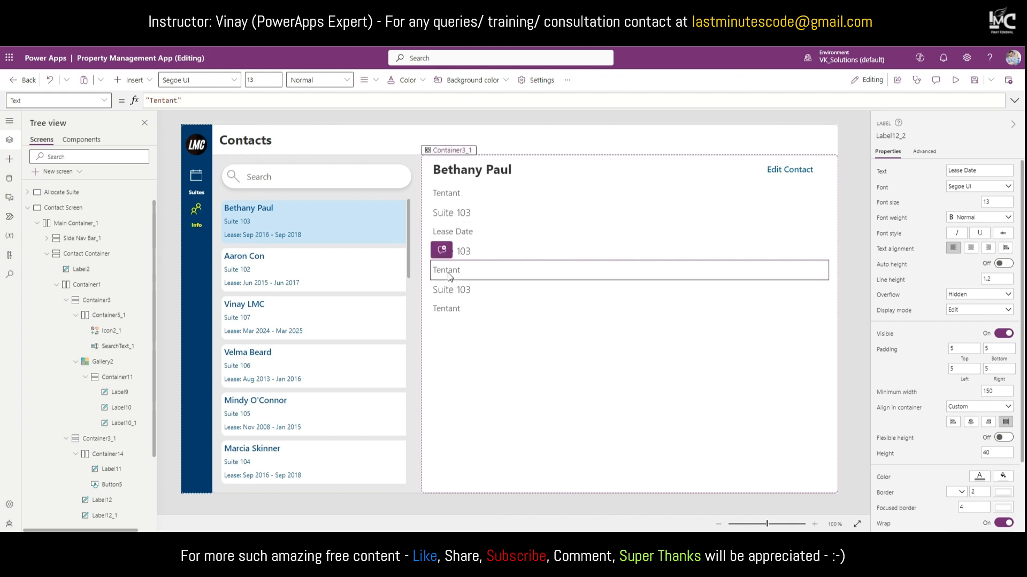
left_click(169, 103)
double_click(170, 100)
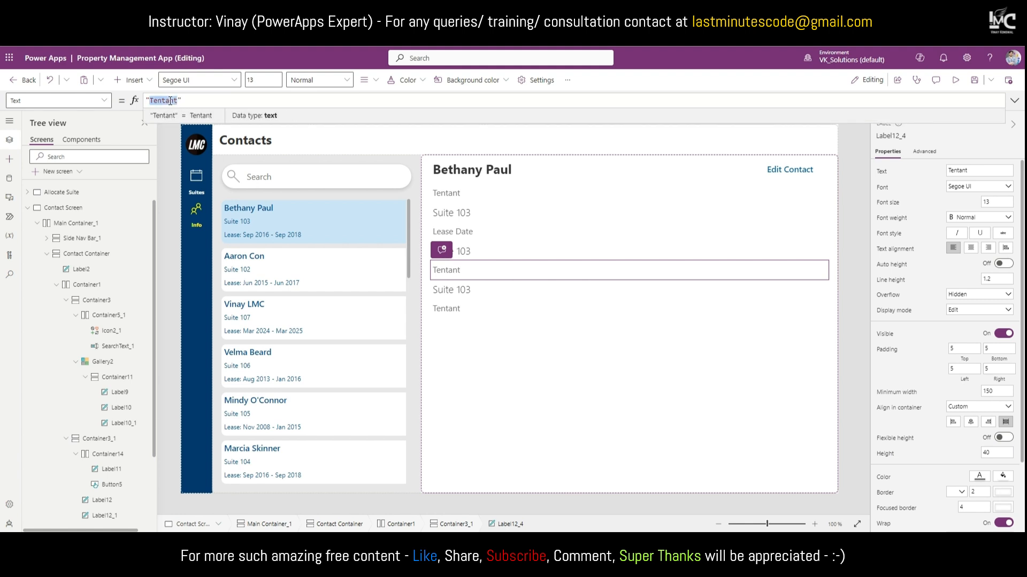
type("Email")
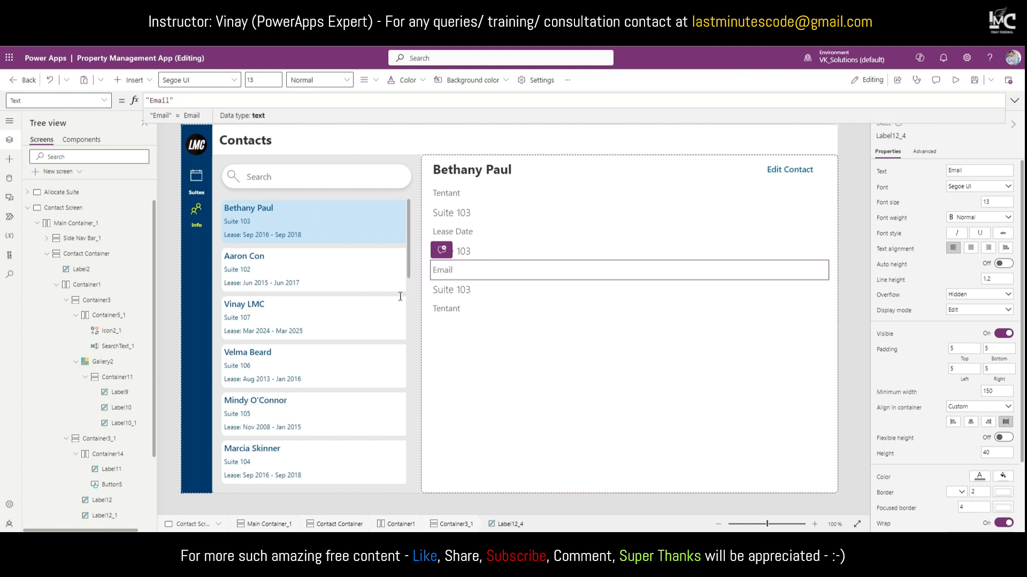
Step: Change the text of the last Tentant caption in the detail pane to "Address" and save the app
left_click(457, 313)
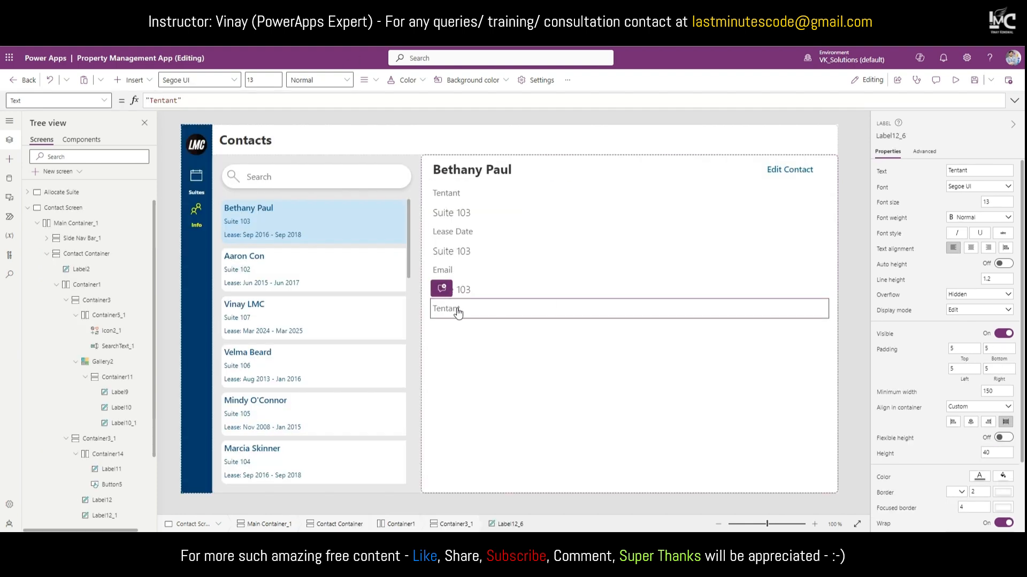
double_click(458, 313)
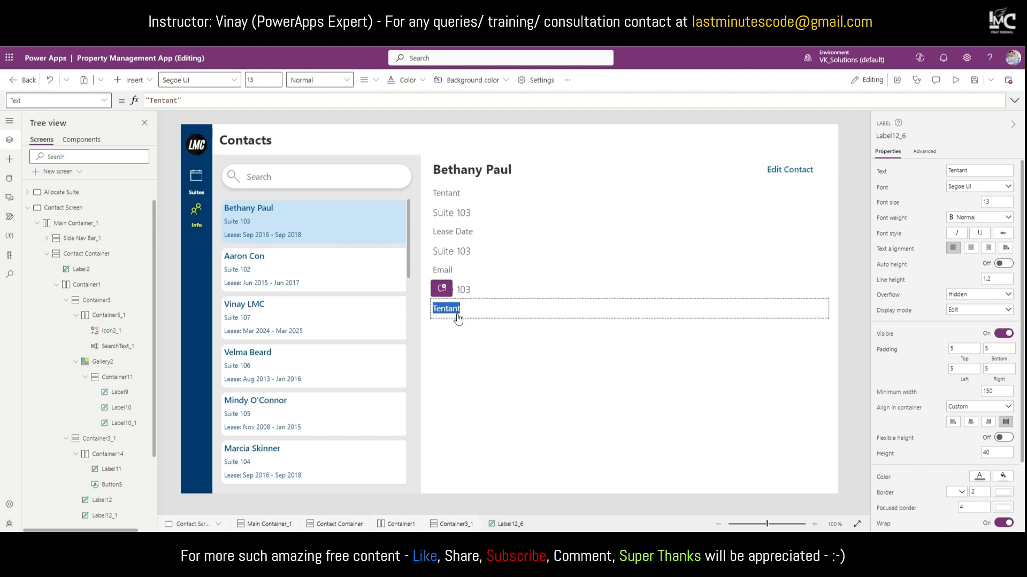
type("Address")
left_click(853, 231)
left_click(974, 81)
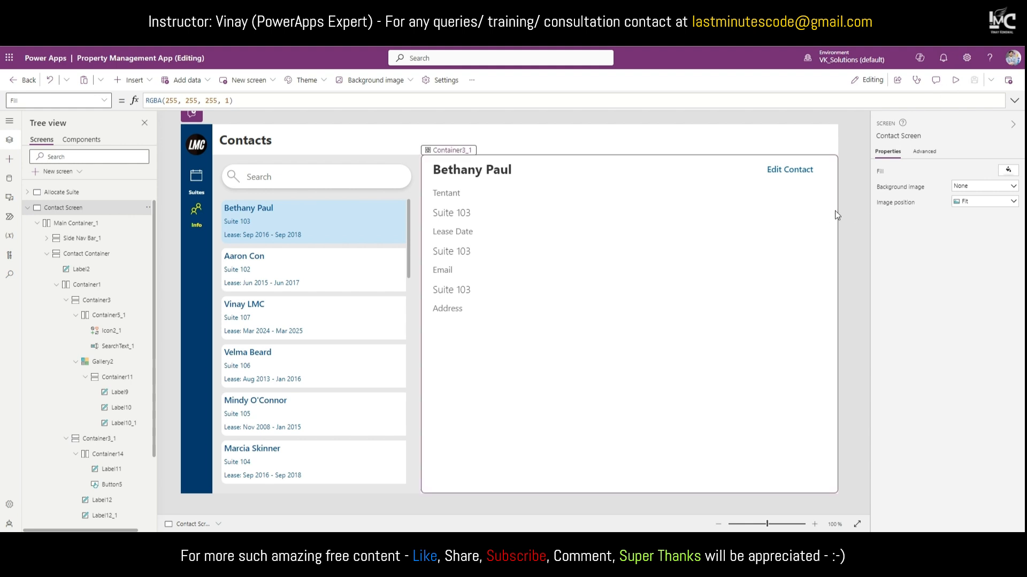
Step: Copy the TenantSince to TenantThru date expression, without the "Lease: " prefix, from the Text formula of the gallery's lease label
left_click(447, 252)
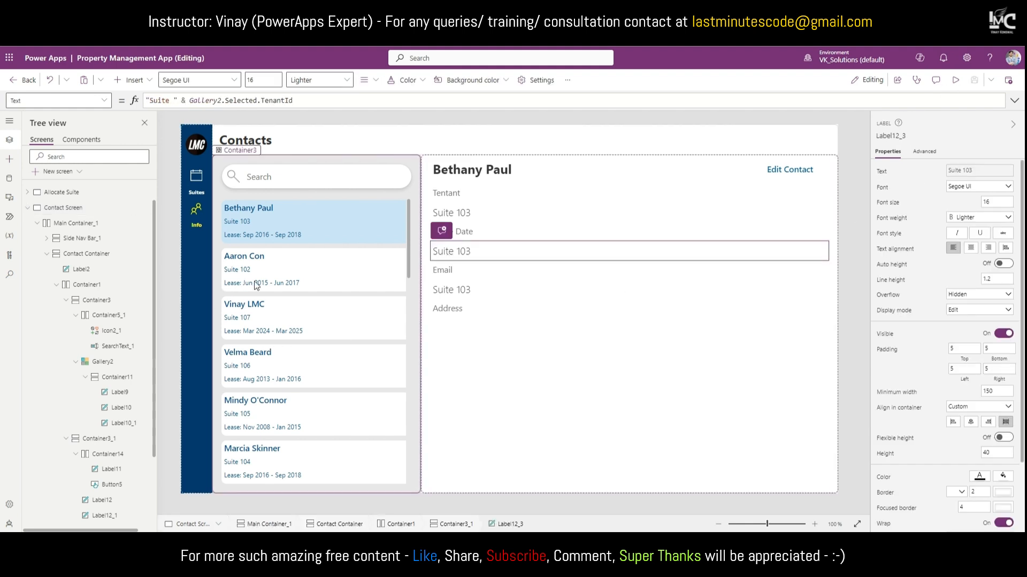
left_click(266, 235)
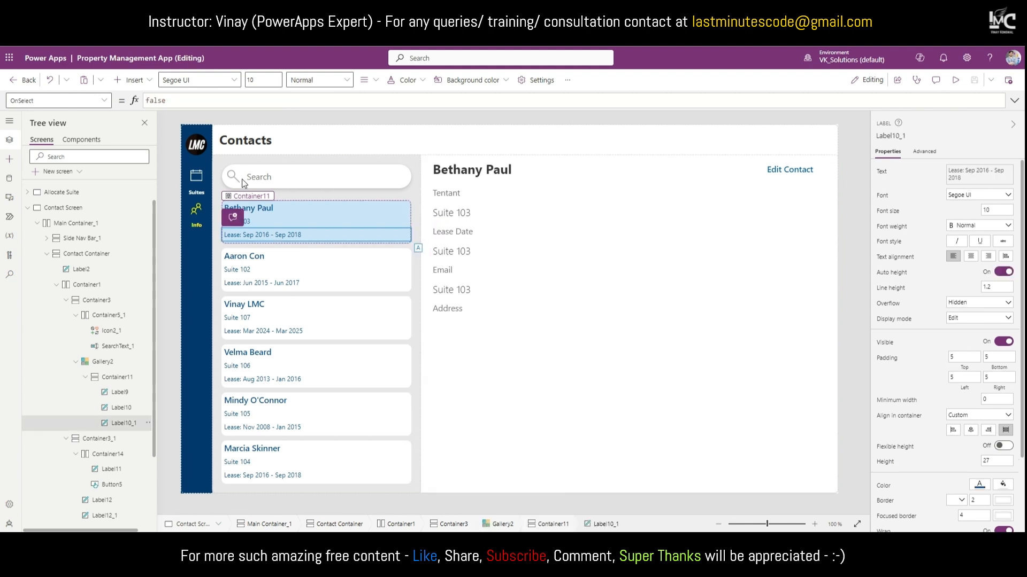
left_click(882, 172)
left_click(531, 100)
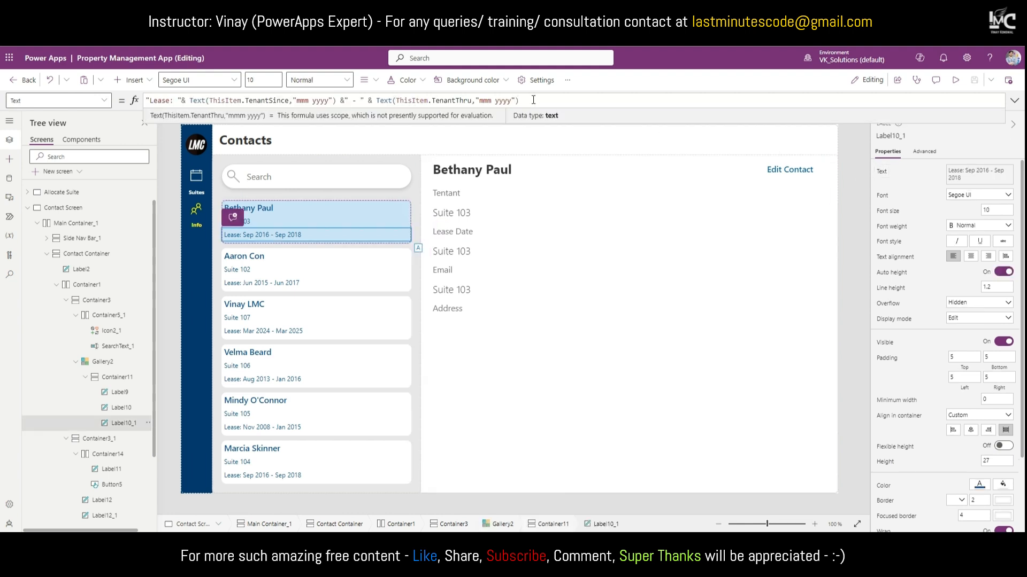
key("ctrl+a")
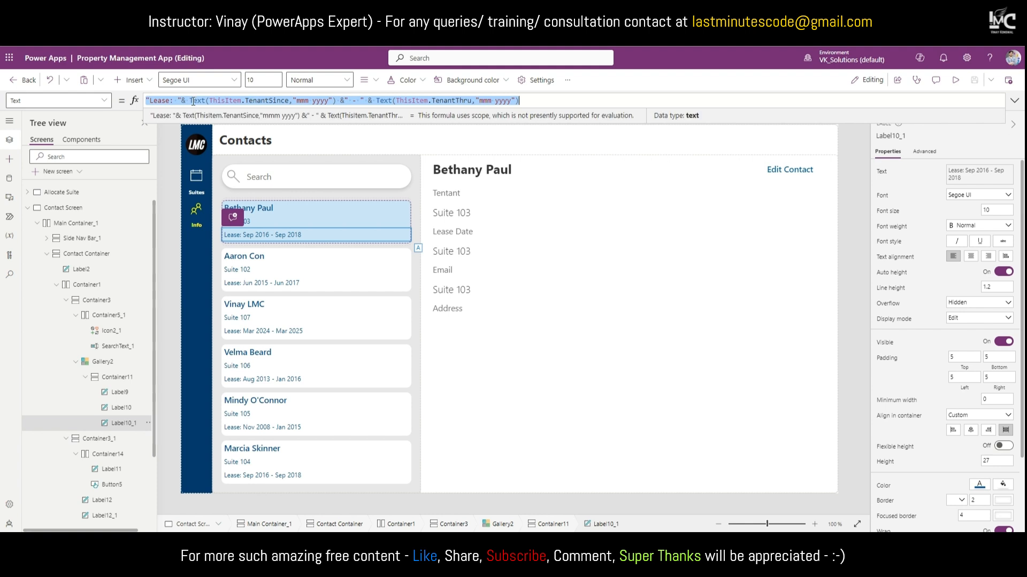
left_click_drag(190, 101, 524, 100)
key("ctrl+c")
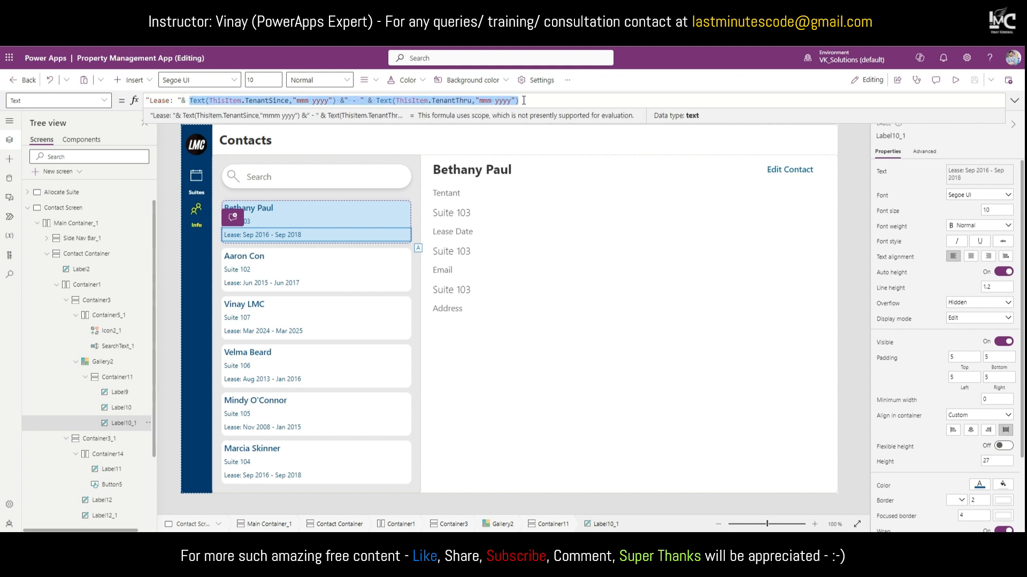
Step: Replace the Text formula of the value label under Lease Date with the copied date expression
left_click(462, 252)
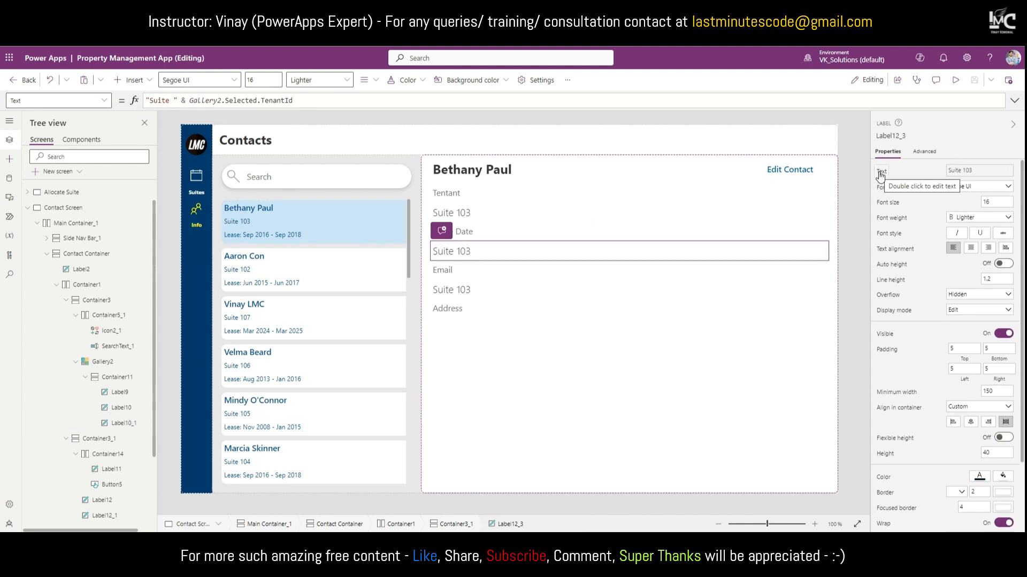
left_click(881, 174)
key("ctrl+a")
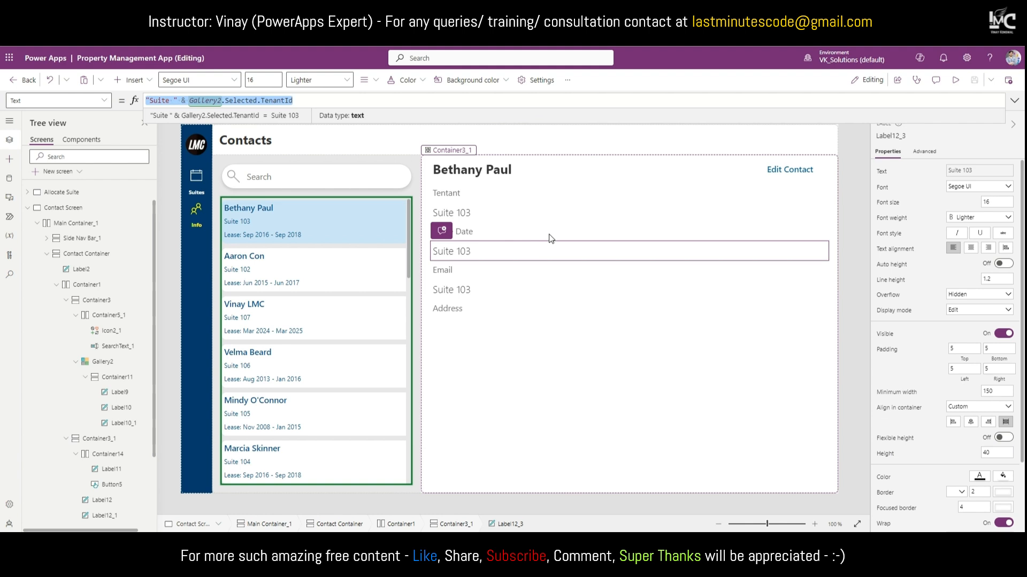
key("ctrl+v")
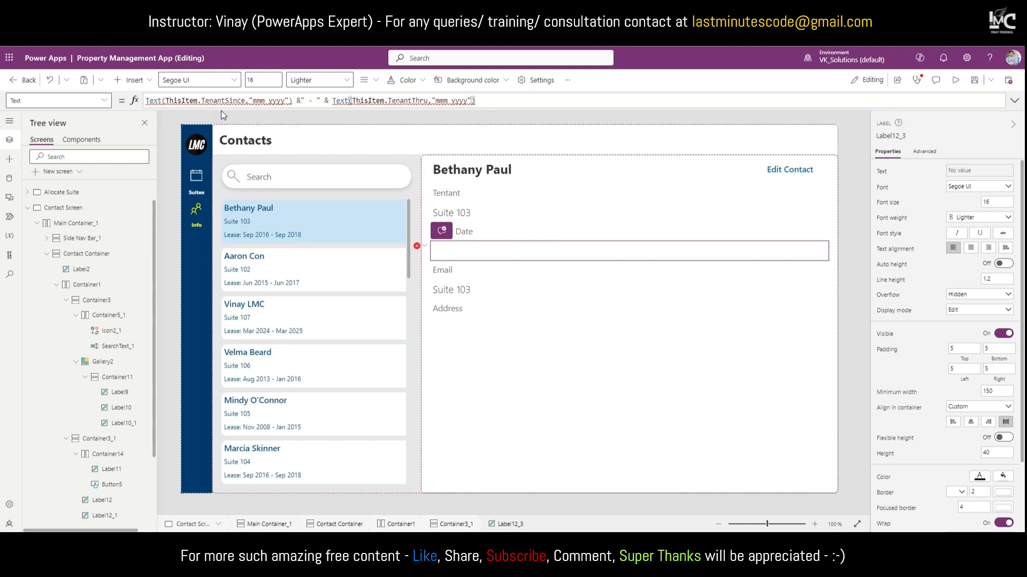
Step: Replace both ThisItem references in the lease date value's formula with Gallery2.Selected, for TenantSince and TenantThru
double_click(193, 100)
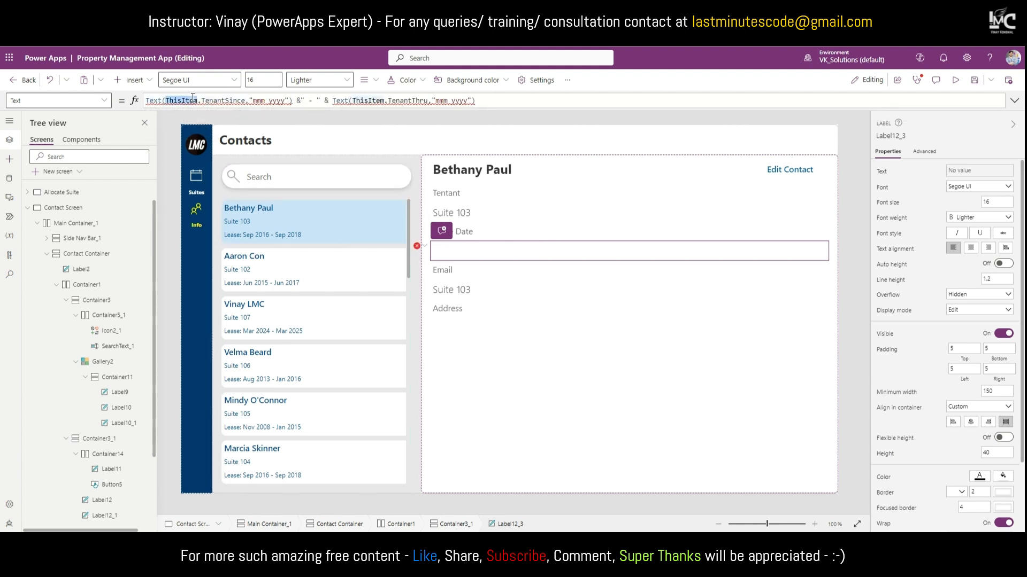
type("Gallery2.Sel")
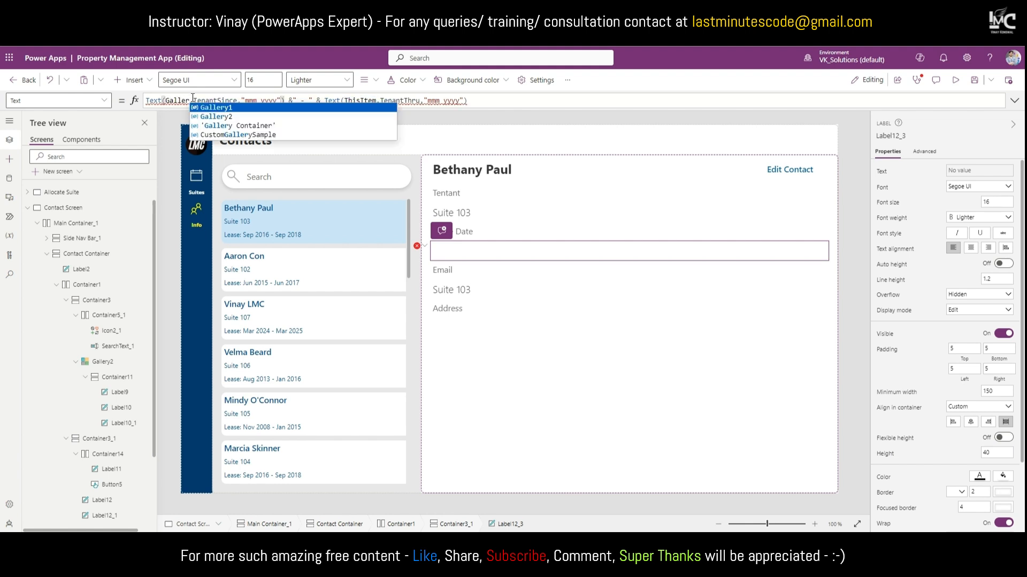
left_click(237, 107)
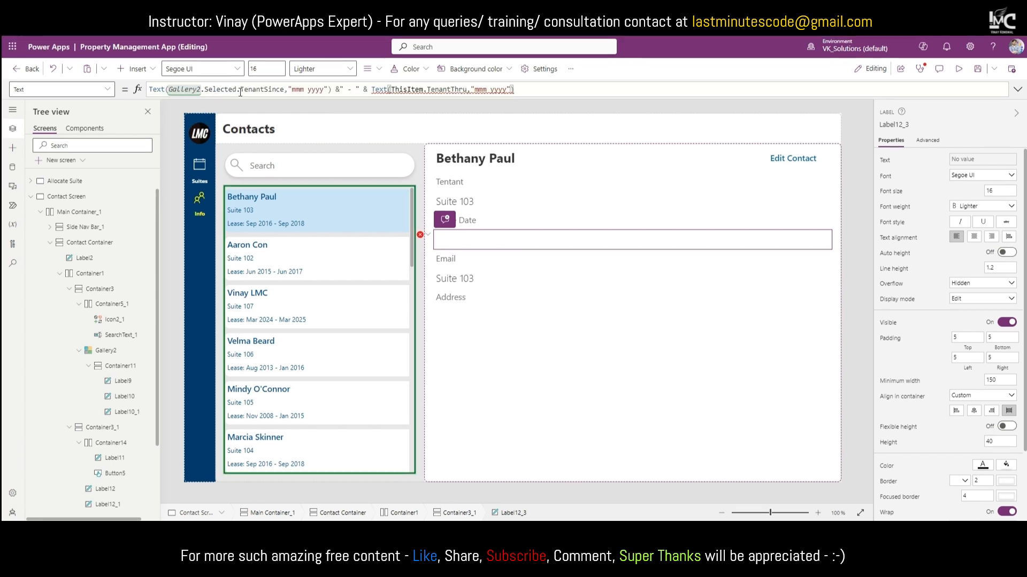
left_click_drag(239, 90, 170, 91)
key("ctrl+c")
left_click_drag(391, 89, 427, 89)
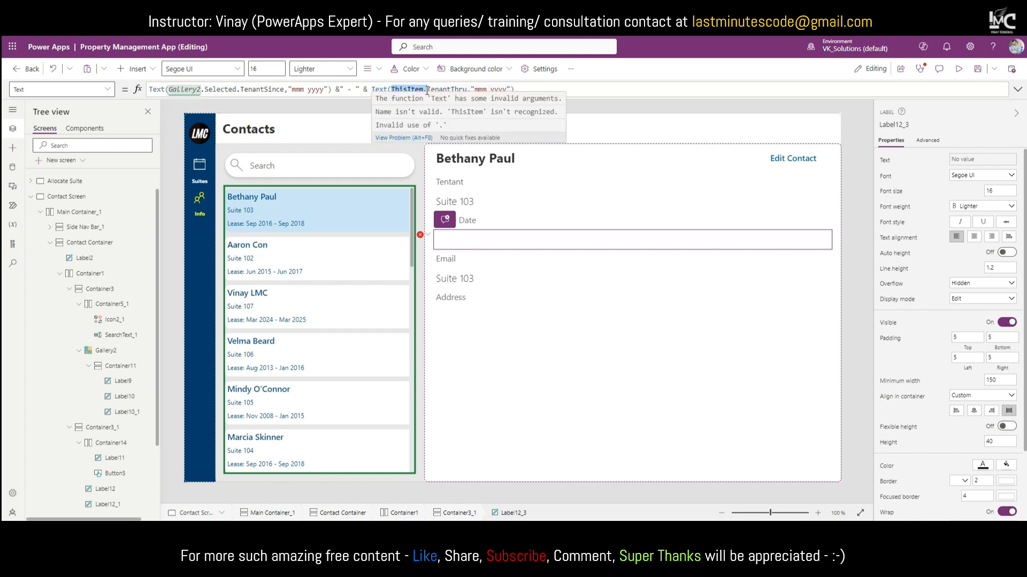
key("ctrl+v")
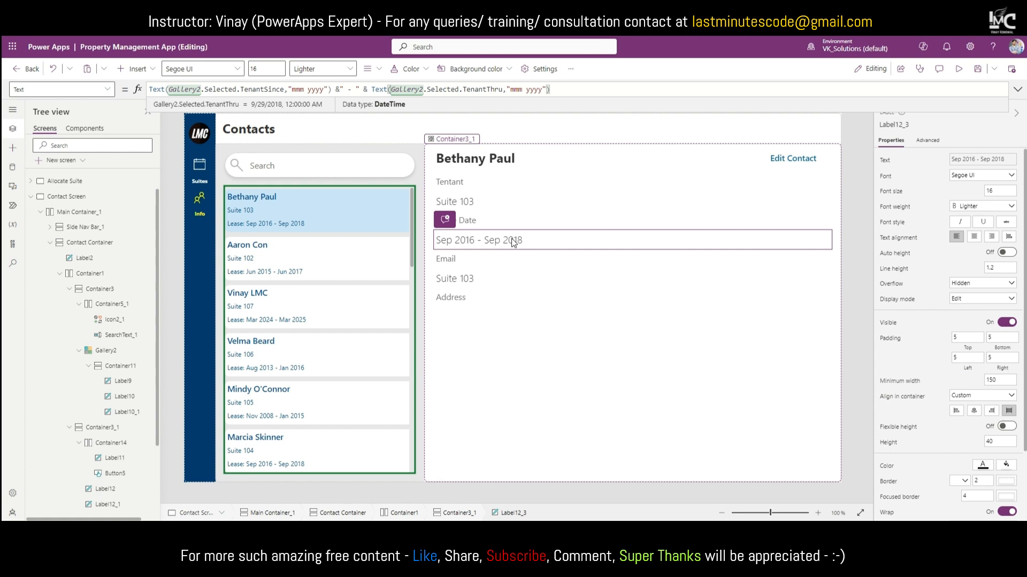
Step: Set the Text formula of the value label under Email to Gallery2.Selected.Email, without the "Suite " prefix
left_click(463, 280)
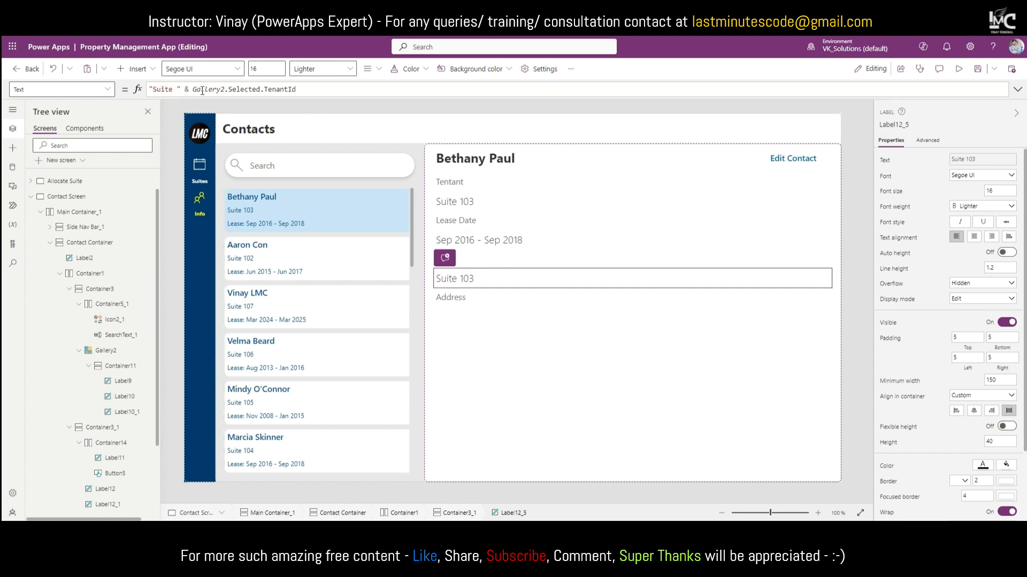
double_click(273, 89)
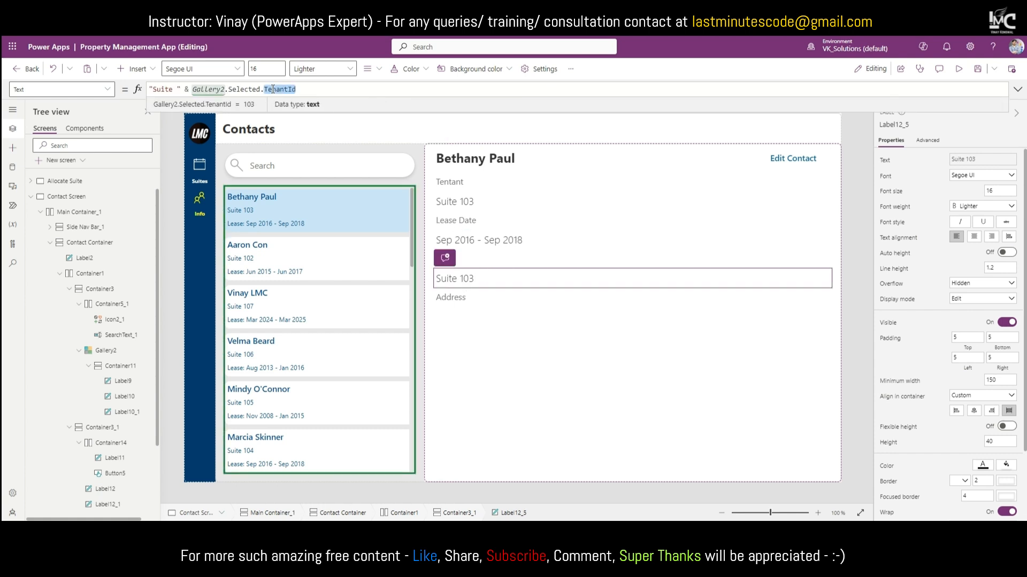
type("Email")
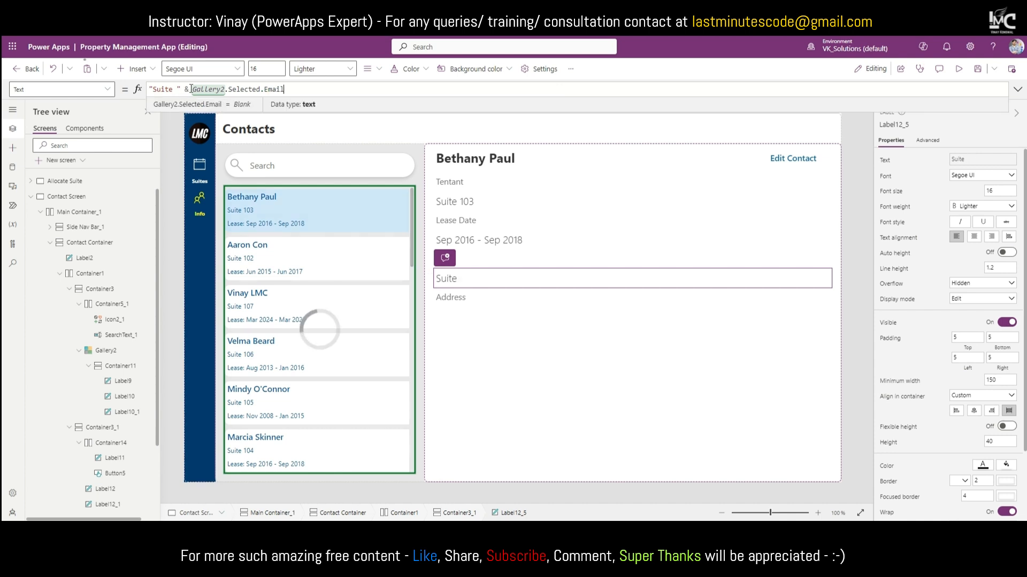
left_click_drag(188, 90, 126, 90)
key("BackSpace")
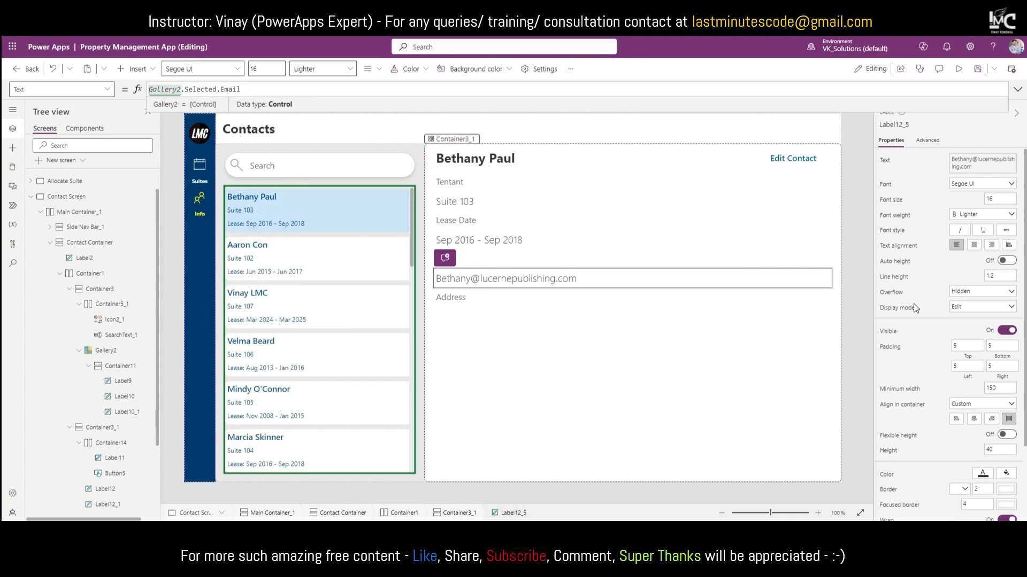
Step: Give the email value label a dark blue theme text colour and set its font weight to Normal
scroll(997, 464, "down", 3)
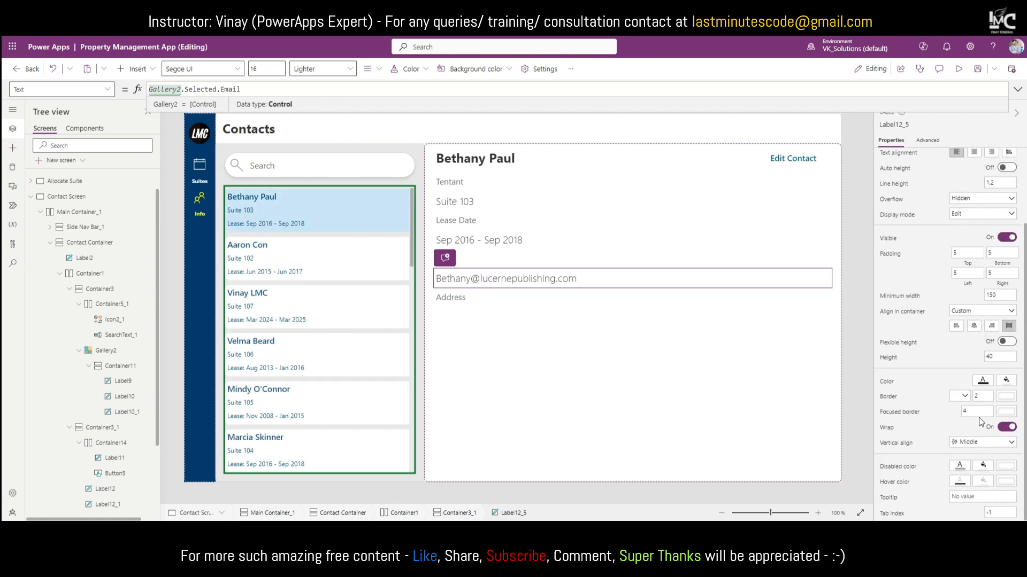
left_click(983, 382)
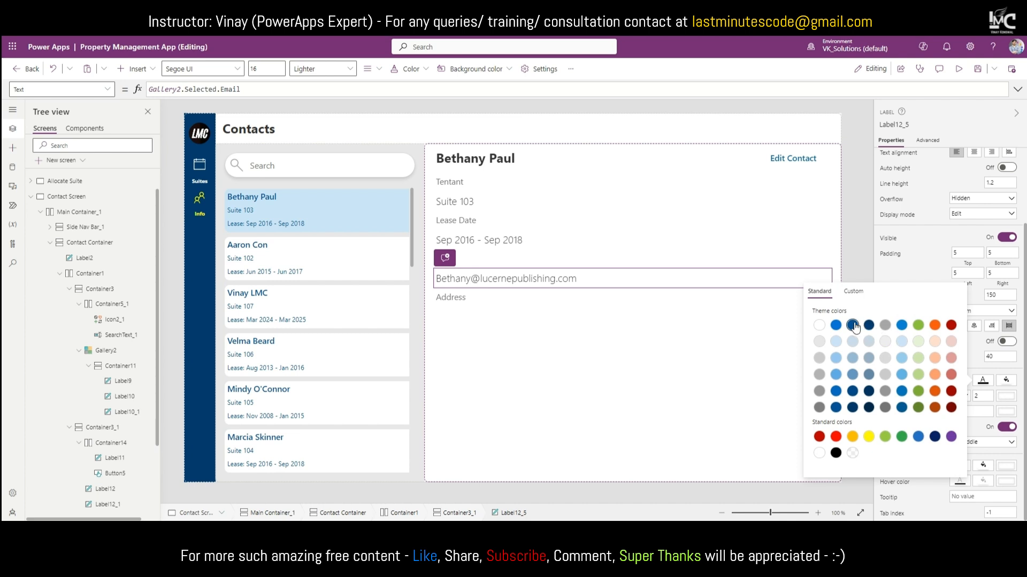
left_click(914, 278)
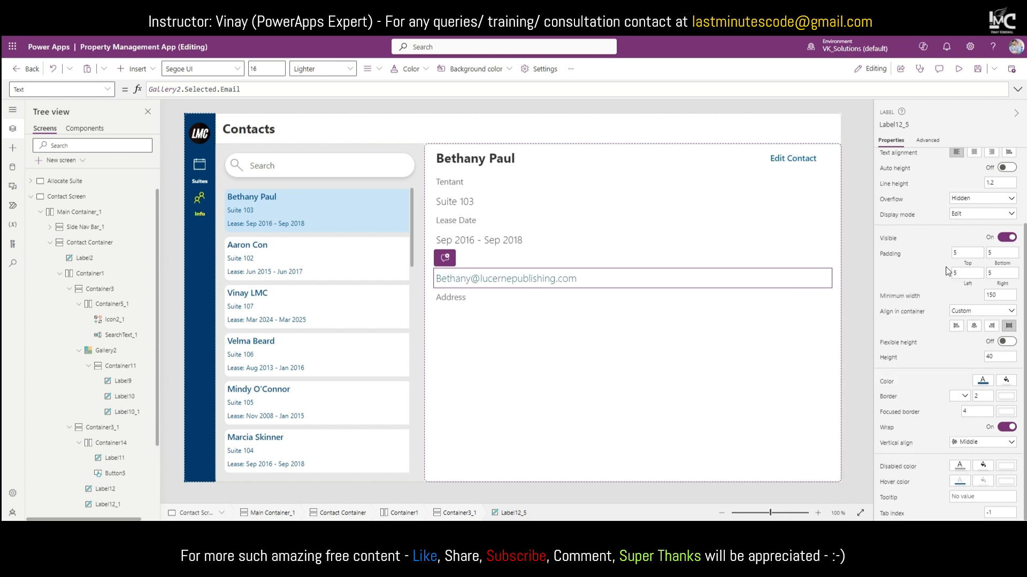
scroll(969, 206, "up", 3)
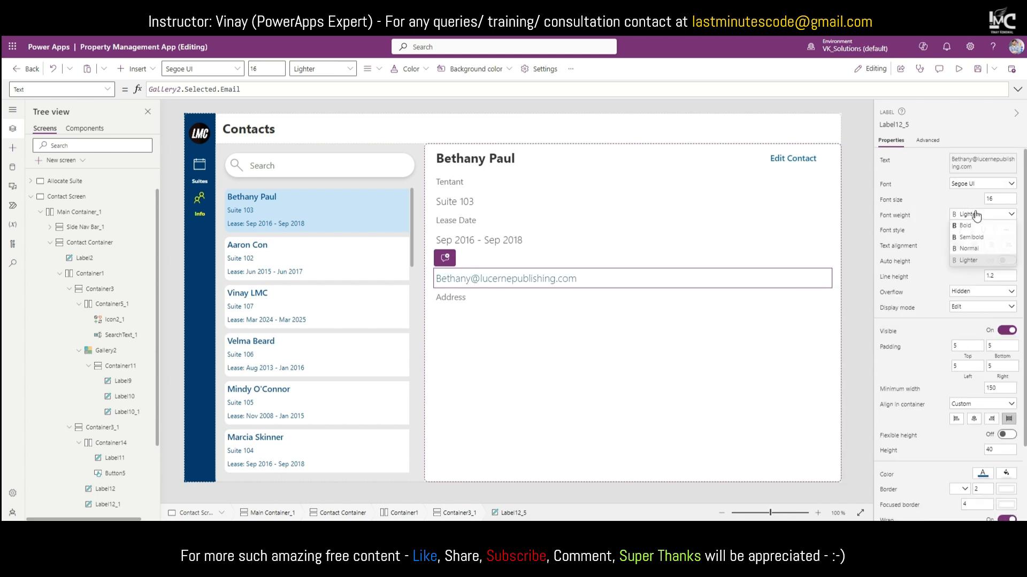
left_click(975, 215)
left_click(977, 247)
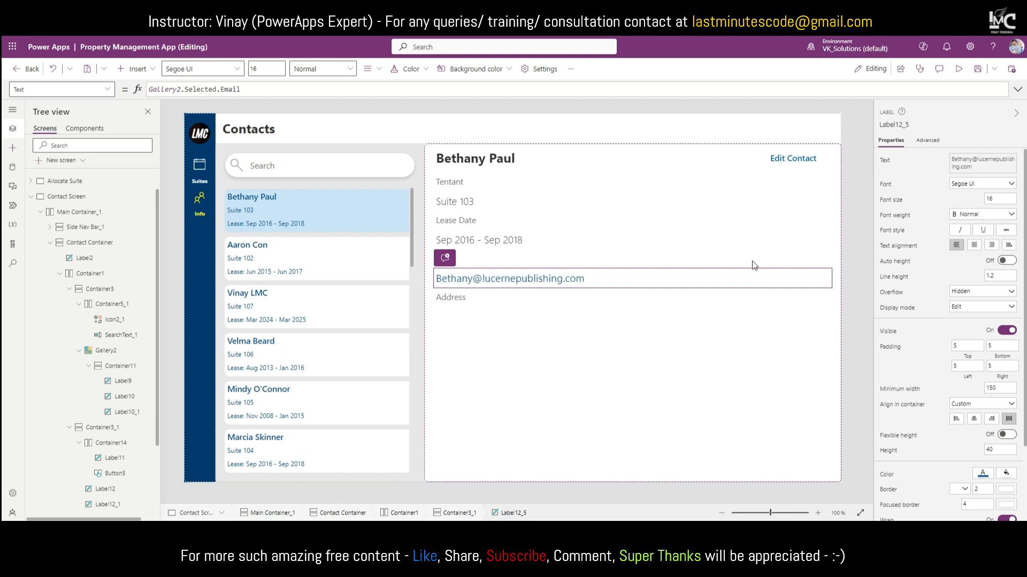
Step: Duplicate the lease date value label to add a matching value label under Address in the contact detail pane
left_click(470, 334)
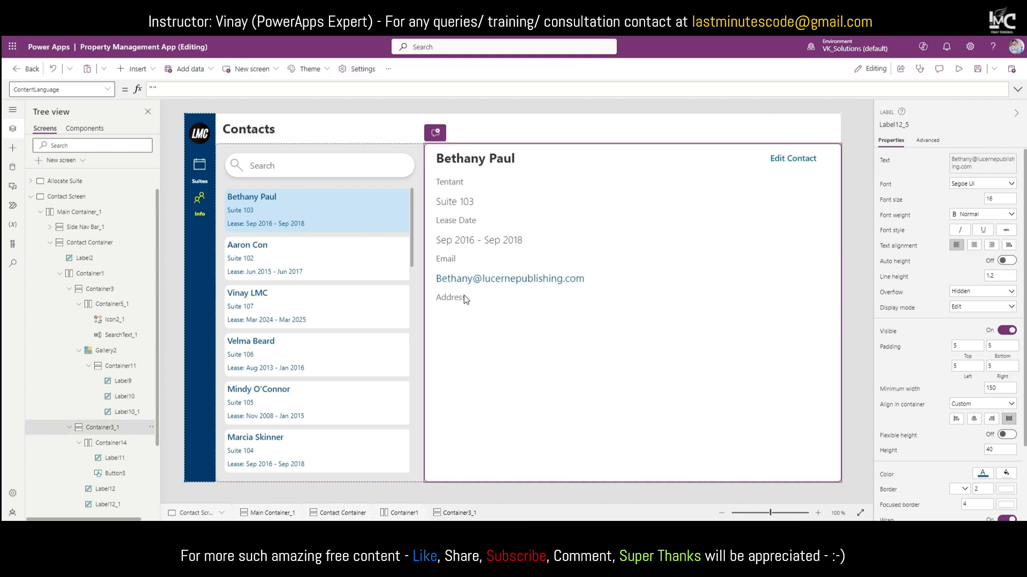
left_click(480, 243)
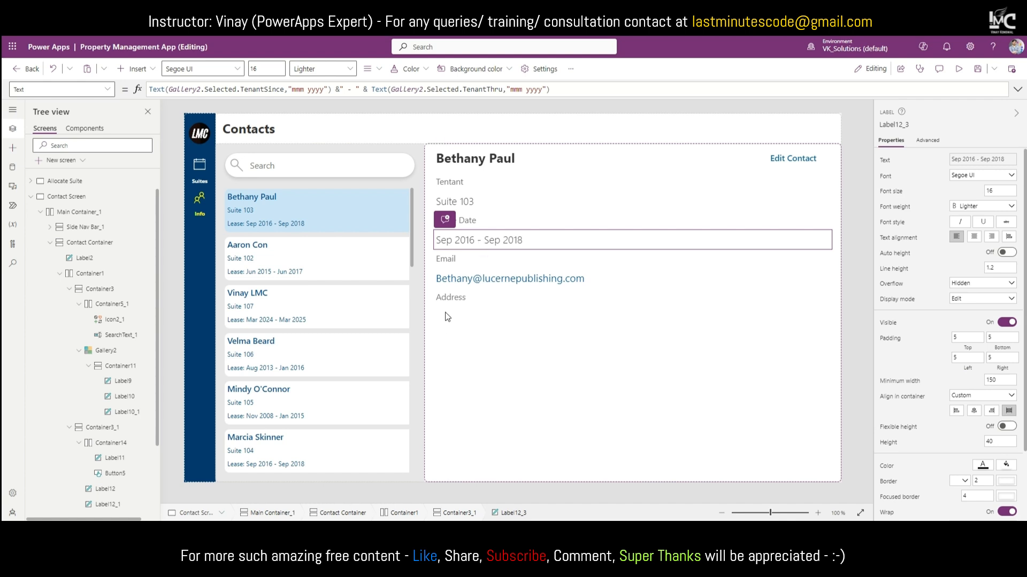
key("ctrl+c")
key("ctrl+v")
Step: Replace the Text formula of the value label under Address with Gallery2.Selected.City
left_click(601, 90)
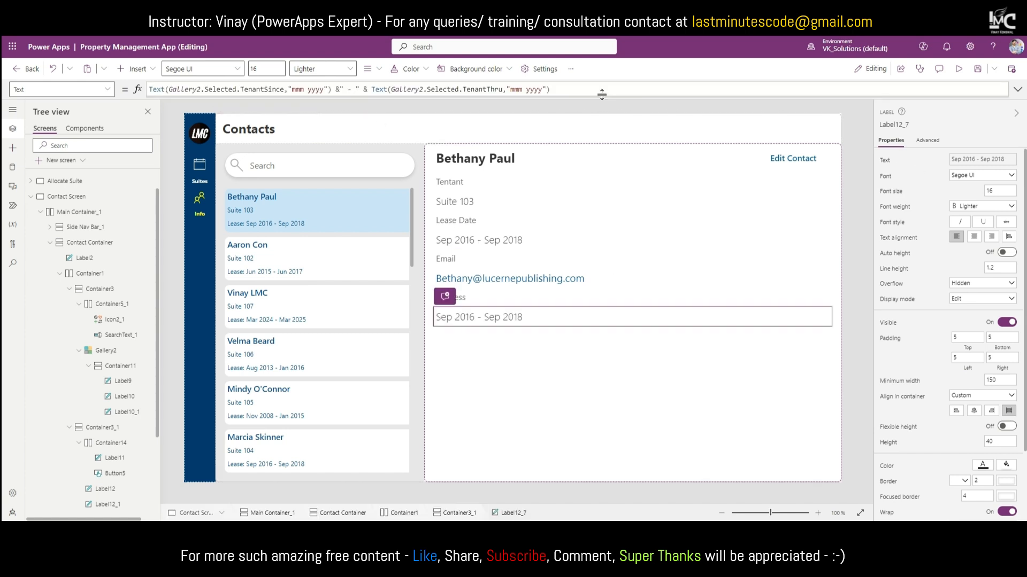
key("ctrl+a")
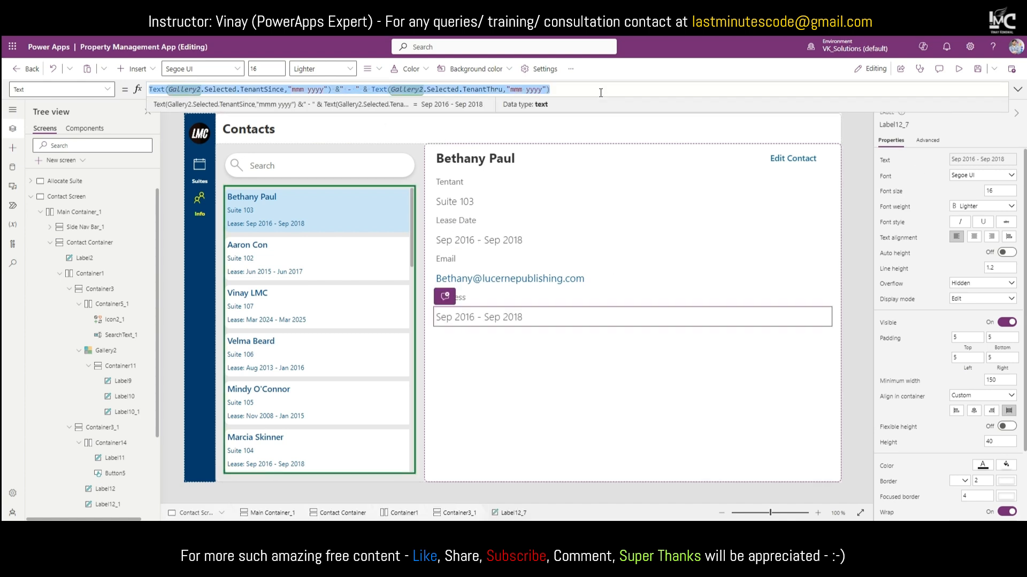
type("Ga")
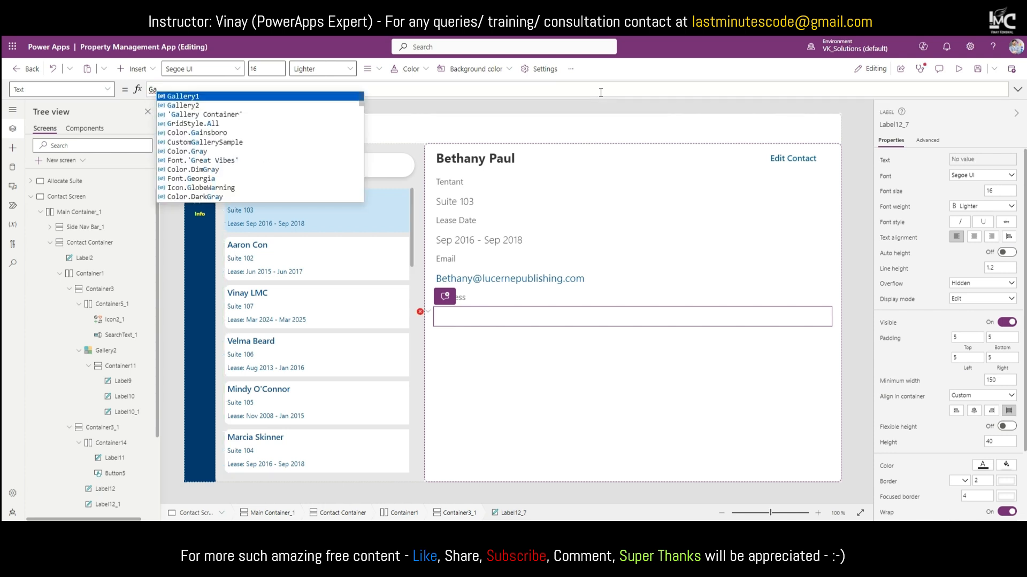
type("llery2.Select")
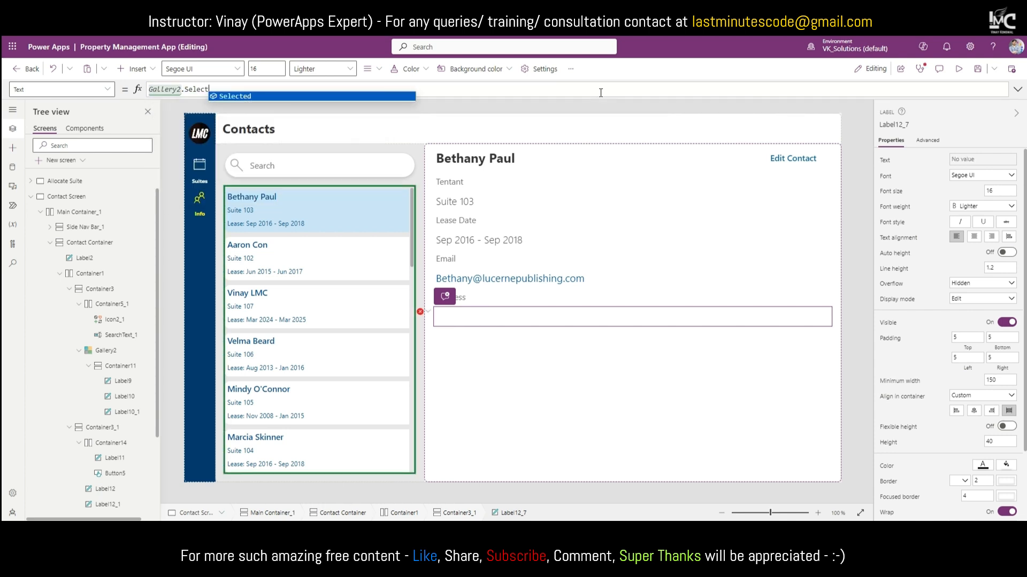
type("ed.Ad")
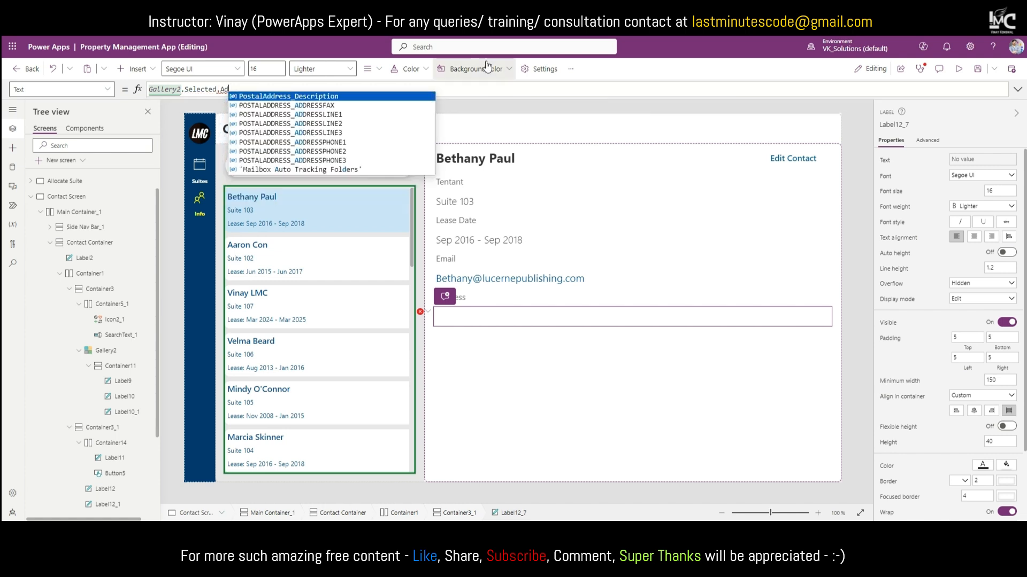
key("BackSpace")
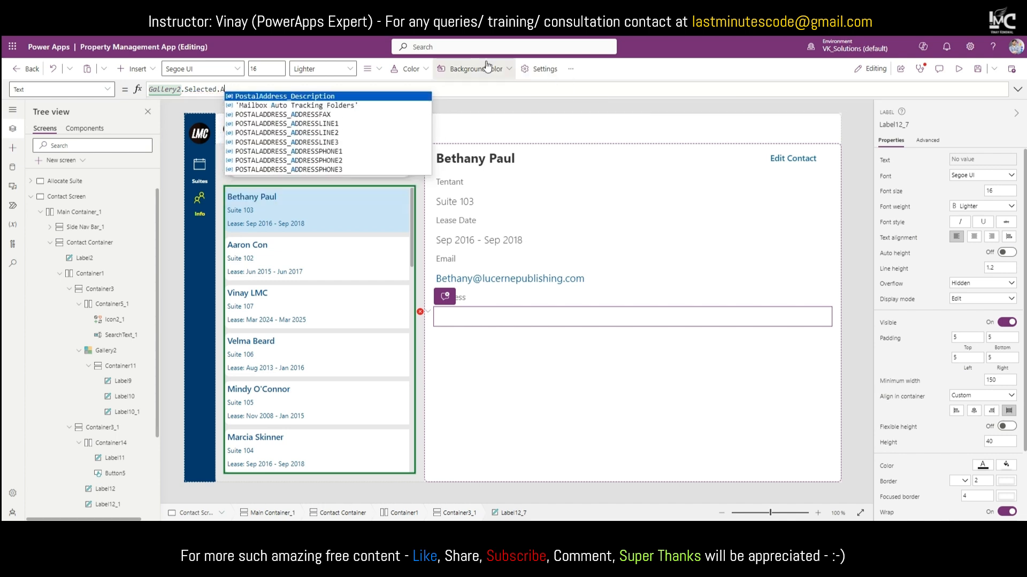
key("BackSpace")
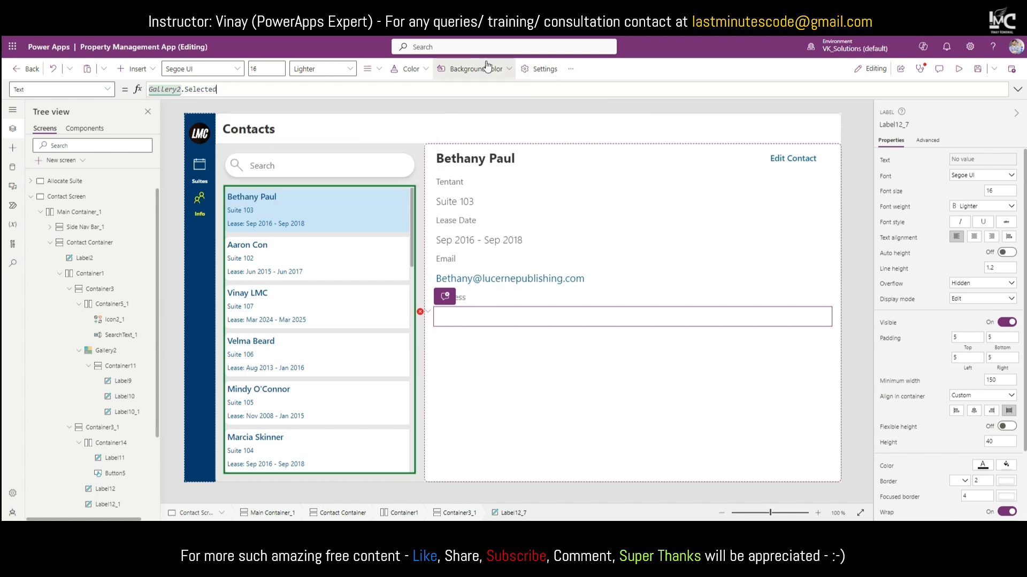
type(".")
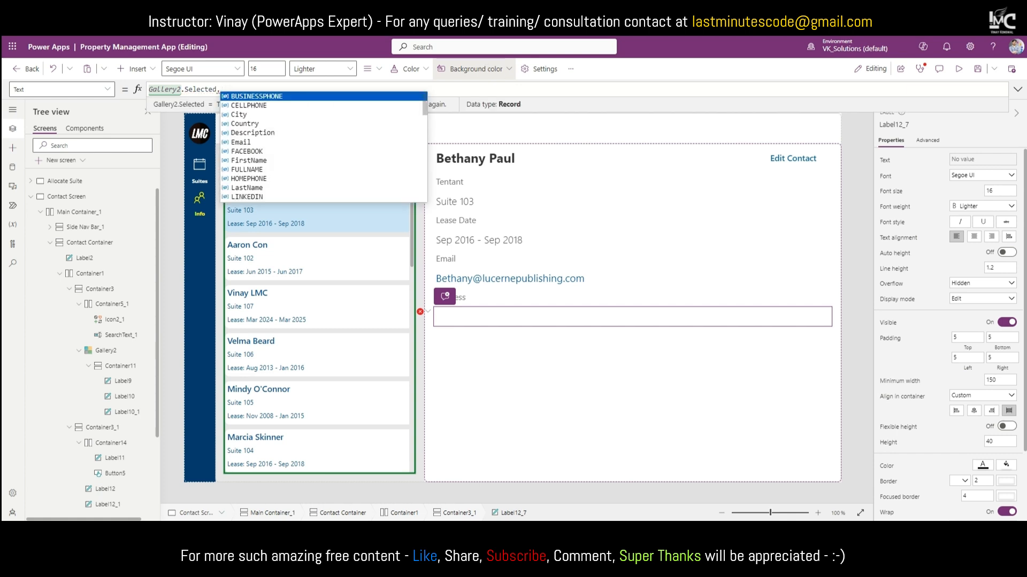
left_click(247, 116)
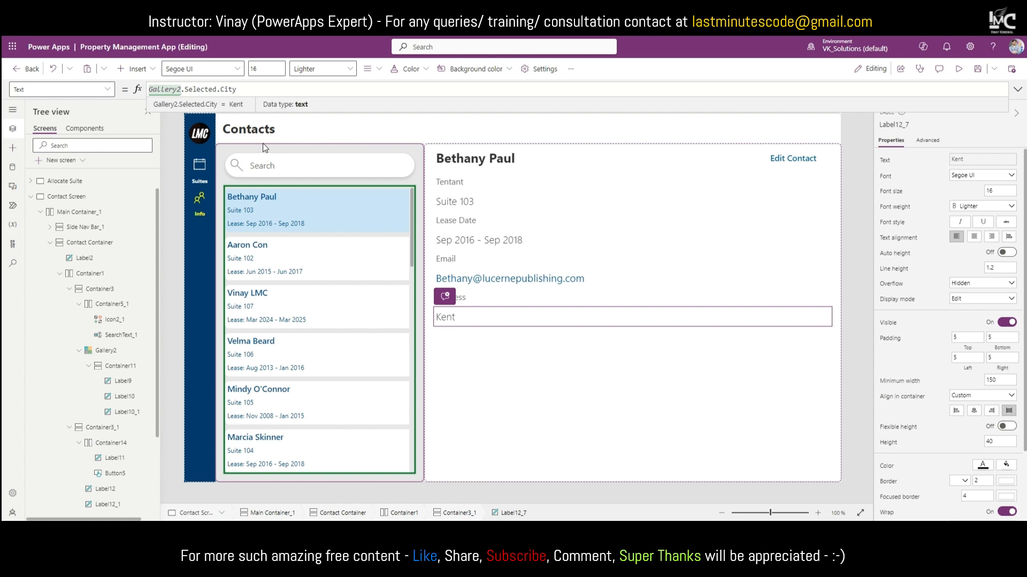
Step: Extend the address value's formula with a space separator followed by Gallery2.Selected.State, joined with &
type("&\"\"")
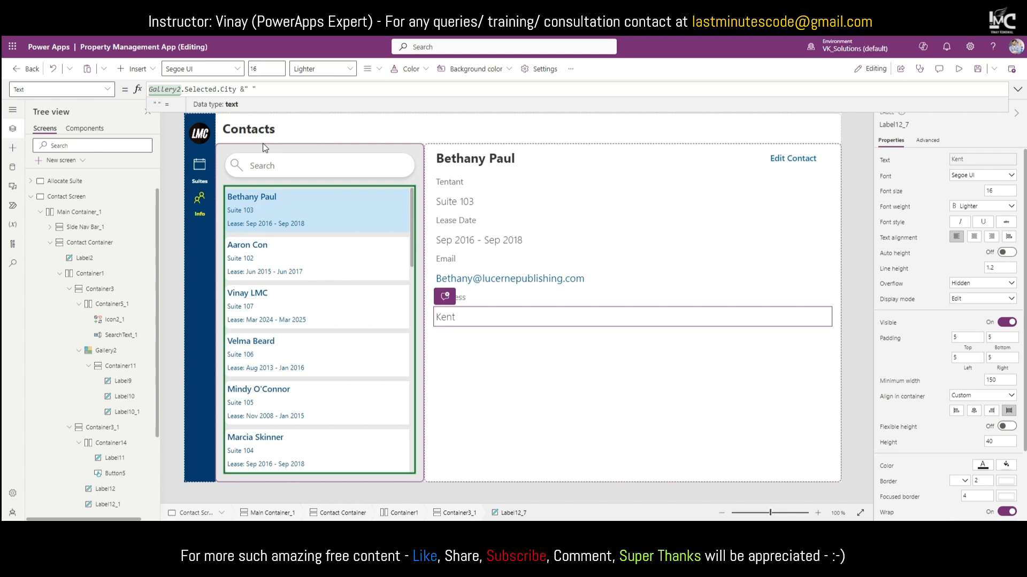
key("Left")
key("Left")
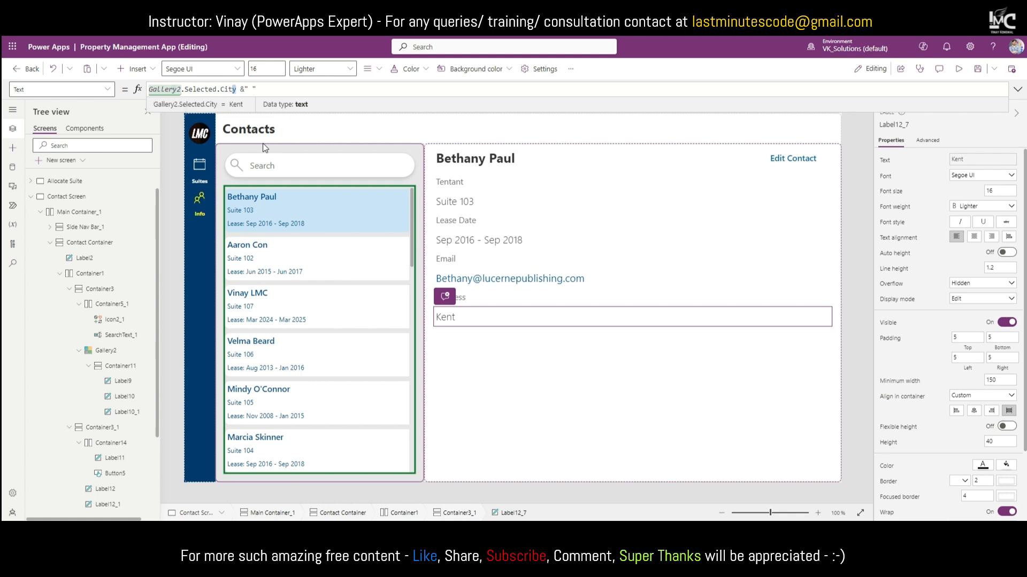
key("shift+Left")
key("shift+Left")
key("shift+Left")
key("shift+Left")
key("shift+Left")
key("shift+Left")
key("shift+Left")
key("shift+Left")
key("shift+Left")
key("shift+Left")
key("shift+Left")
key("shift+Left")
key("shift+Left")
key("shift+Left")
key("shift+Left")
key("shift+Left")
key("shift+Left")
key("shift+Left")
key("shift+Left")
key("shift+Left")
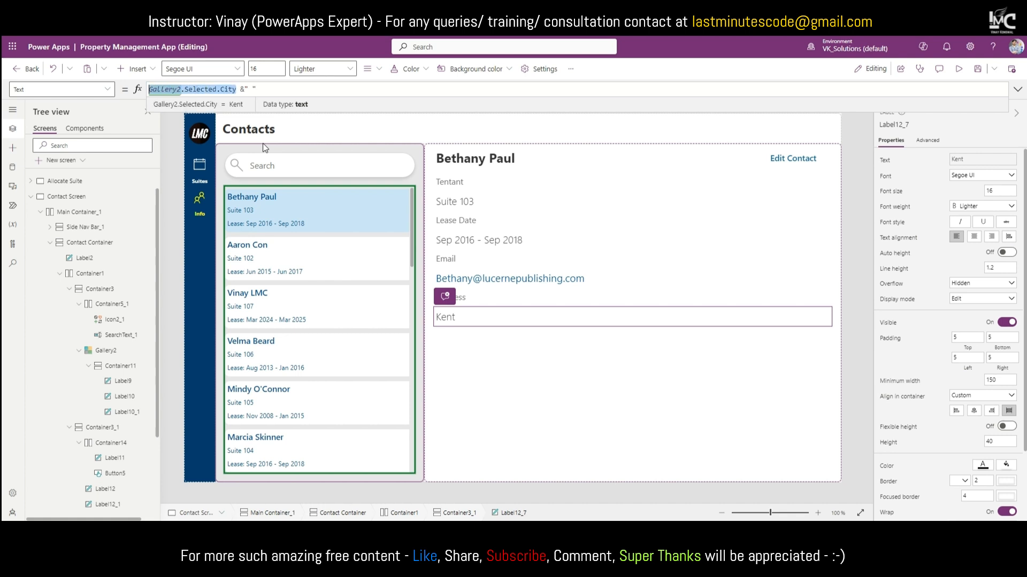
left_click(278, 86)
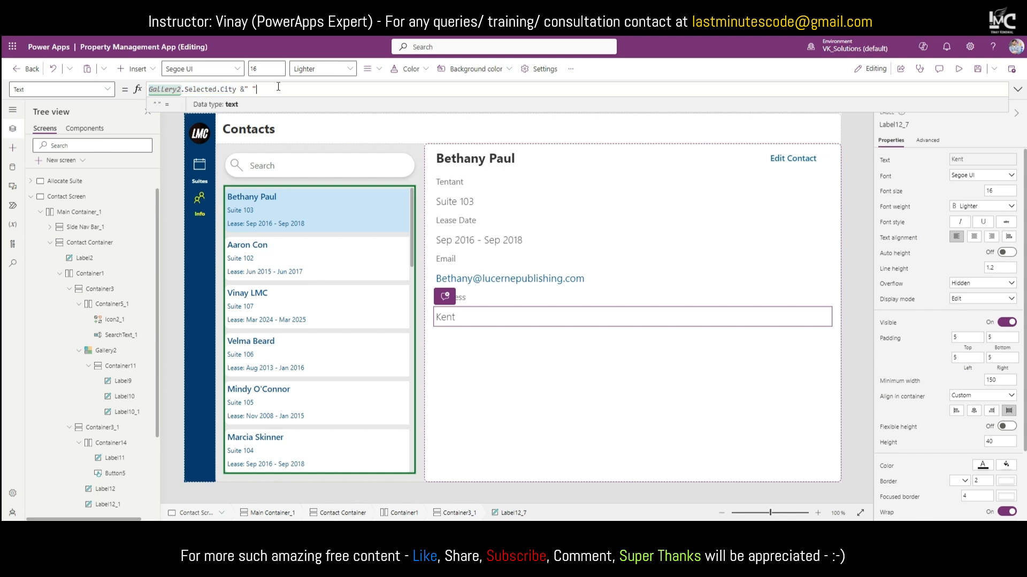
key("ctrl+v")
left_click(256, 89)
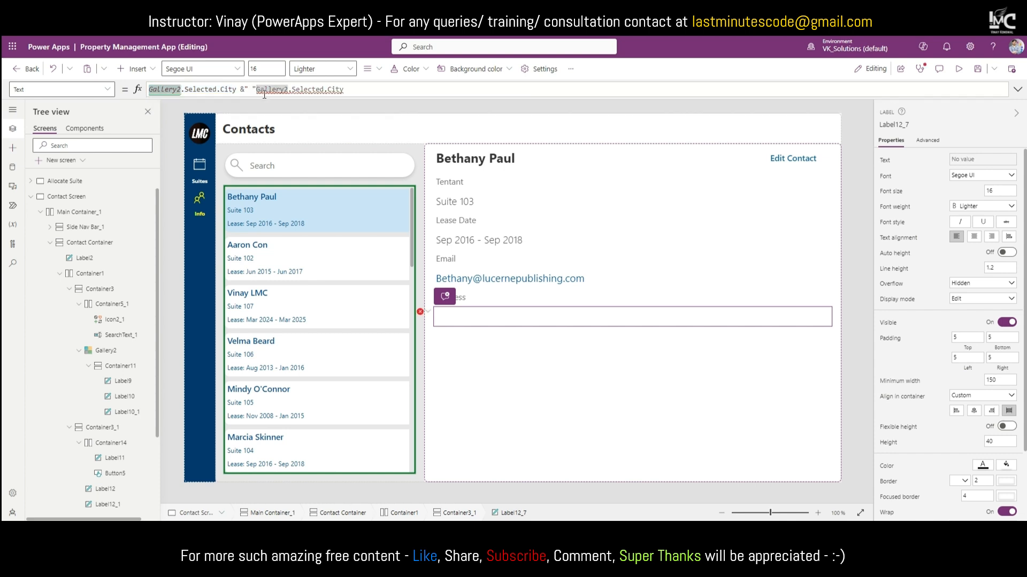
type("&")
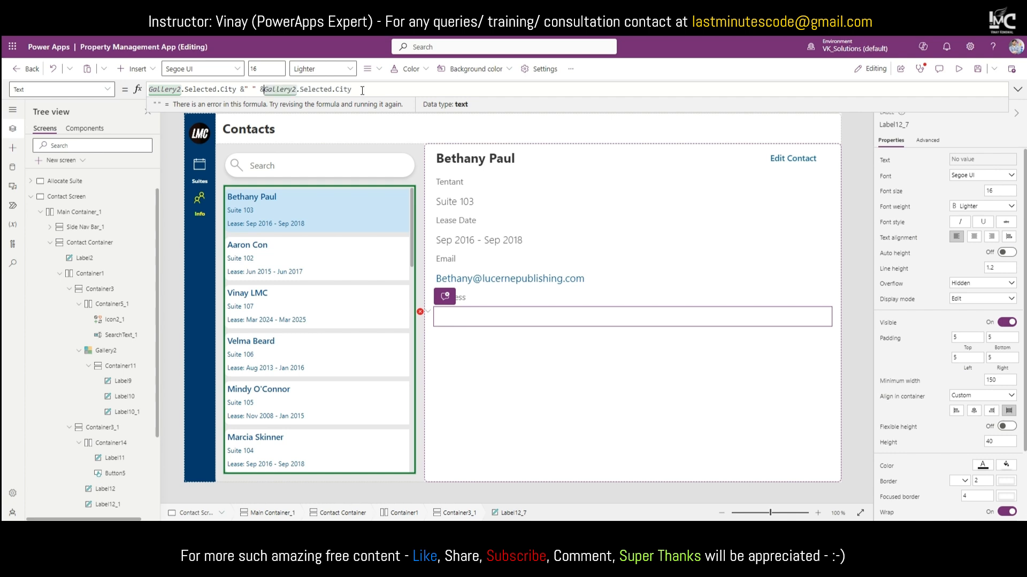
double_click(344, 90)
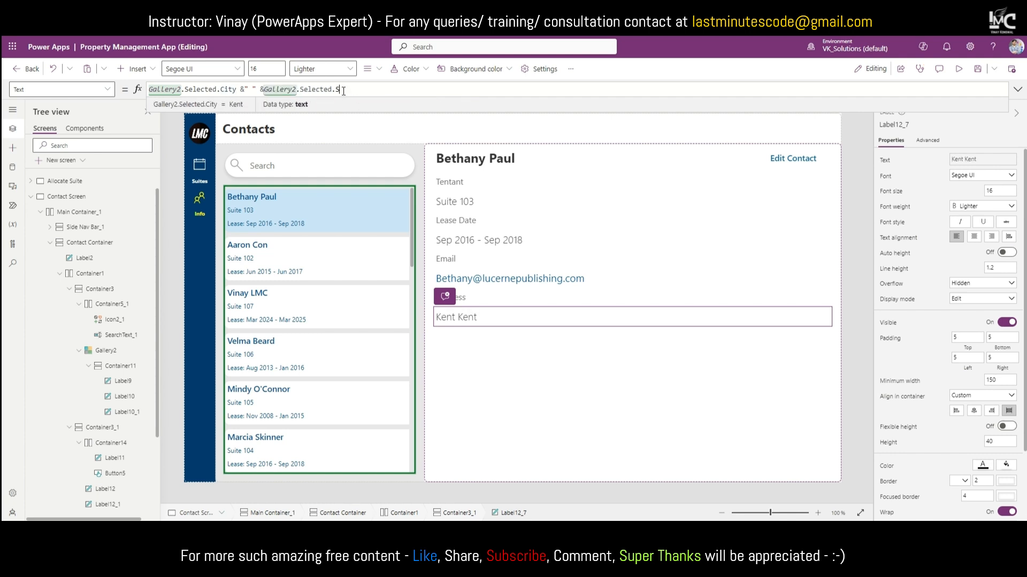
type("State")
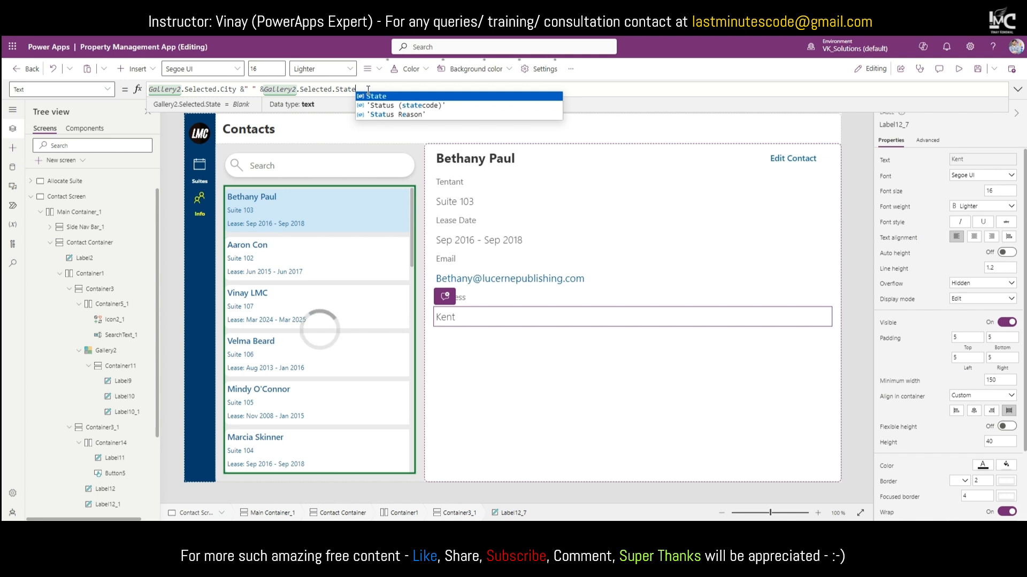
Step: Append a comma-and-space separator ", " and Gallery2.Selected.Country to the address value's formula
type("&\"")
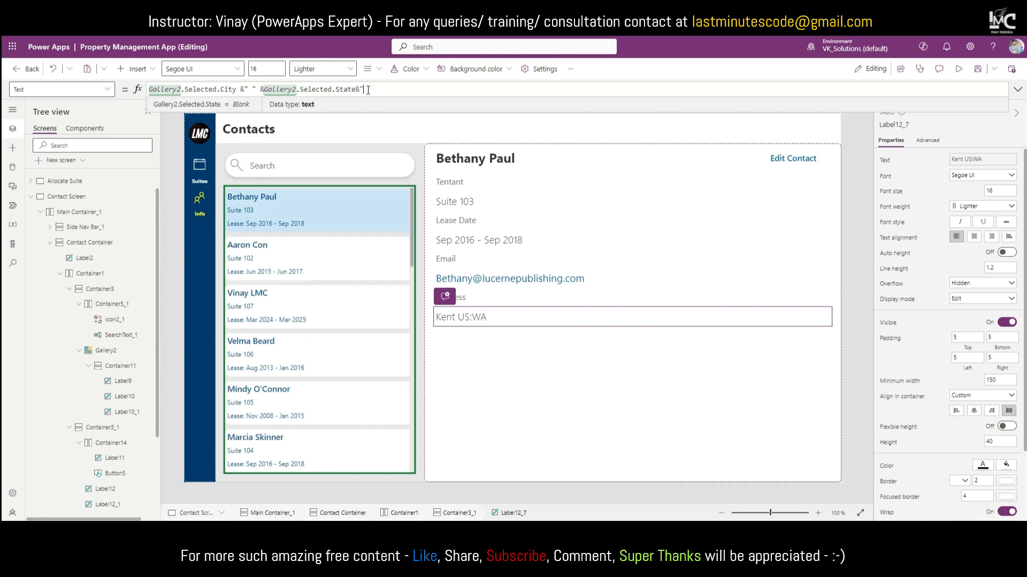
type(", \"")
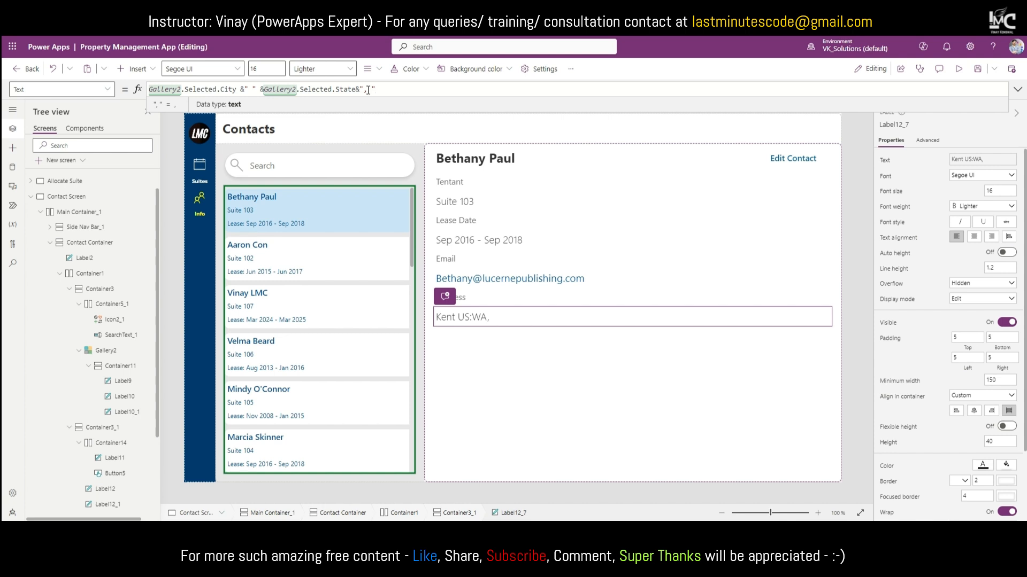
type("& Gallery2.Selected.City")
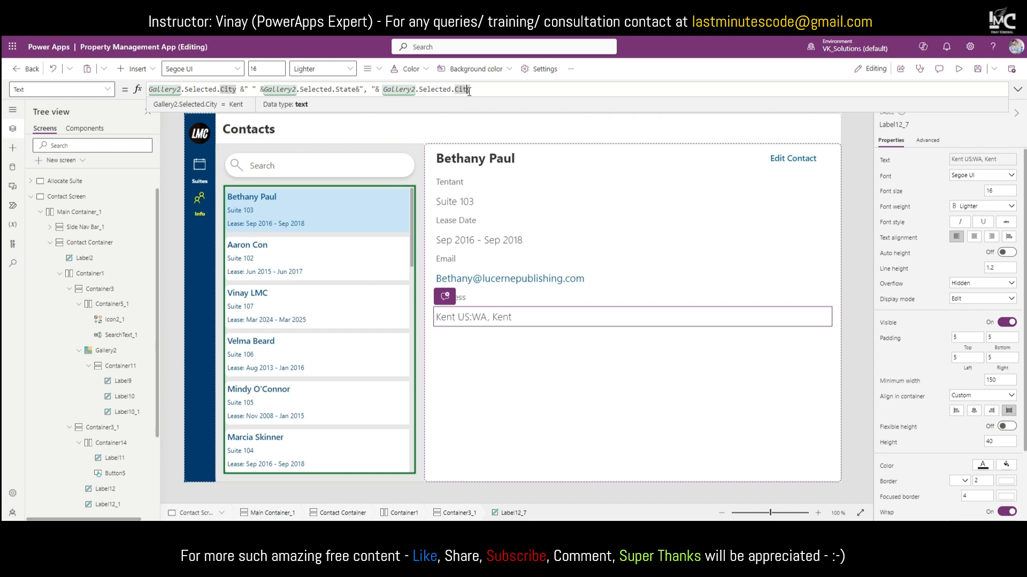
double_click(462, 89)
type("Country")
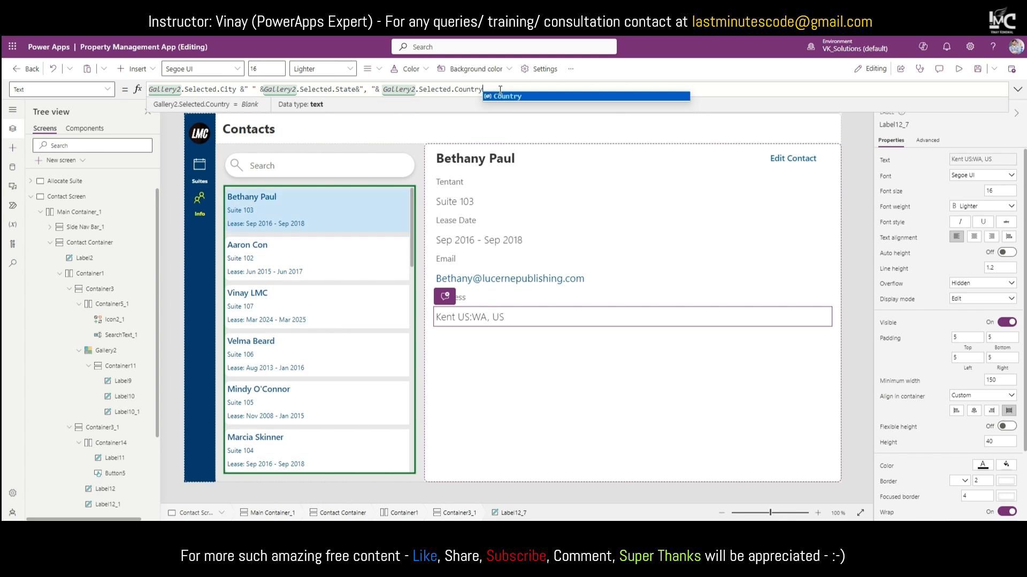
Step: Append Gallery2.Selected.PostalCode enclosed in parentheses to the address value's formula, with a space before the opening parenthesis
type(",")
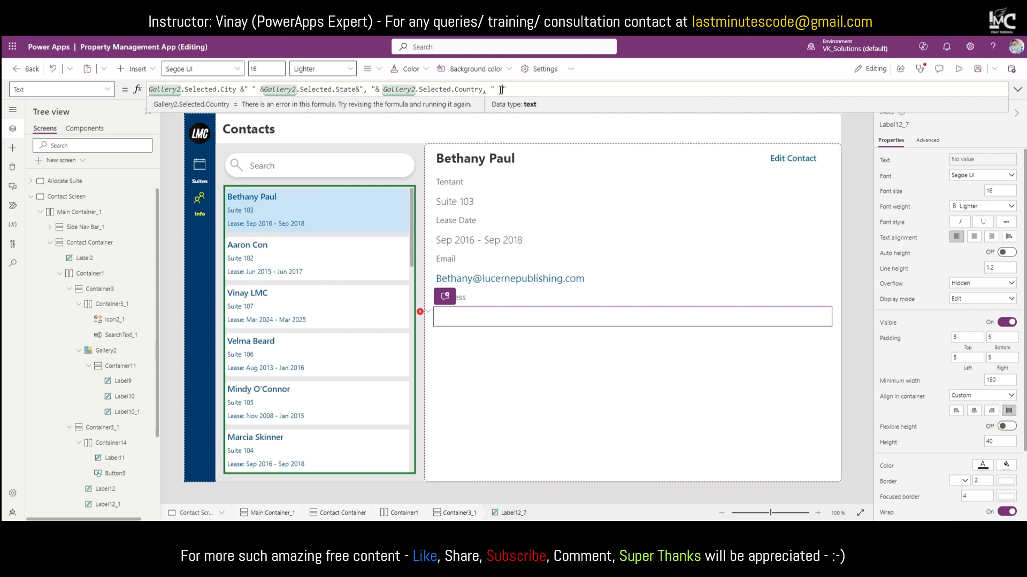
type("\" \" &")
key("BackSpace")
type("& ")
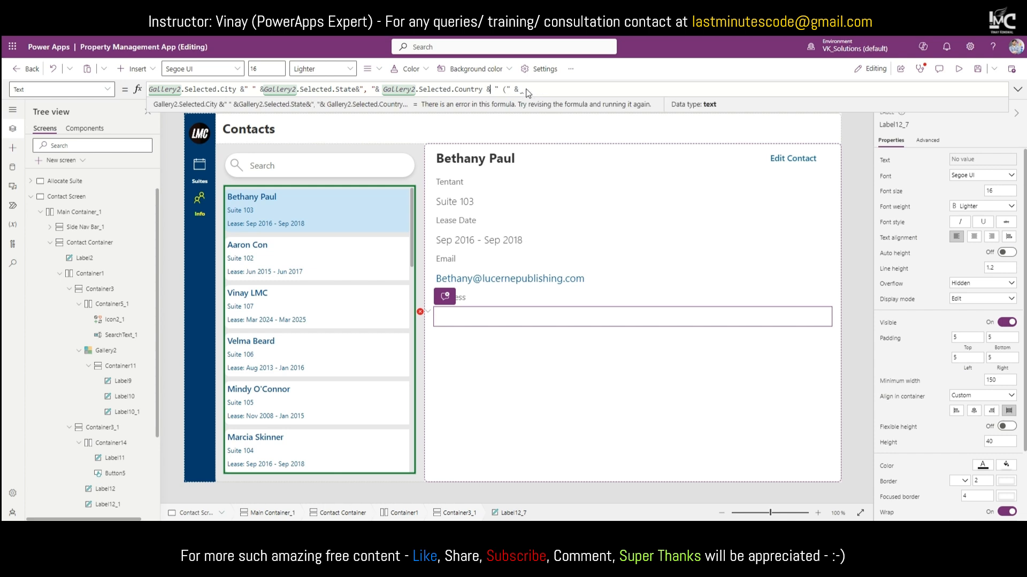
type("Gallery2.Selected.City")
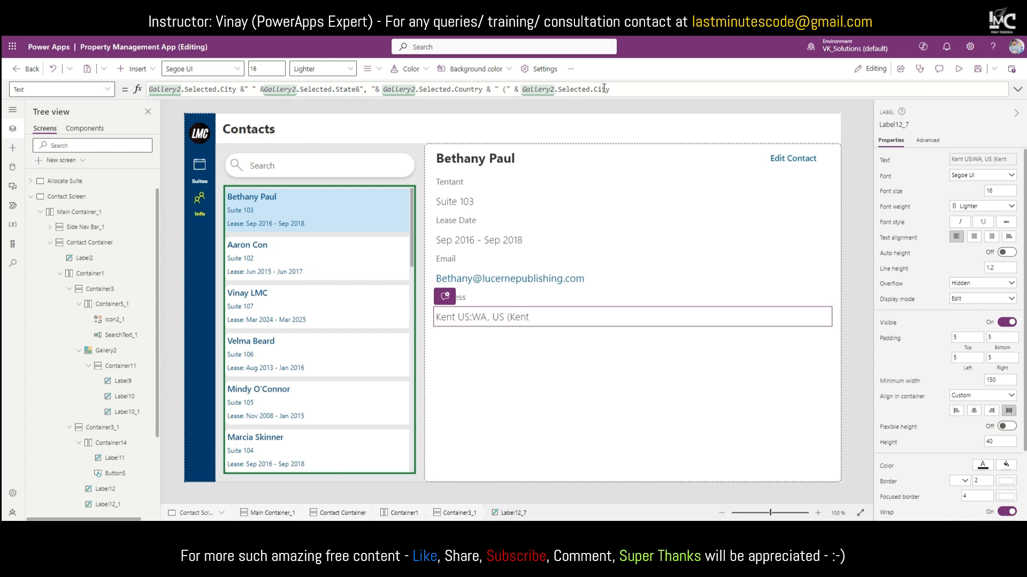
double_click(604, 89)
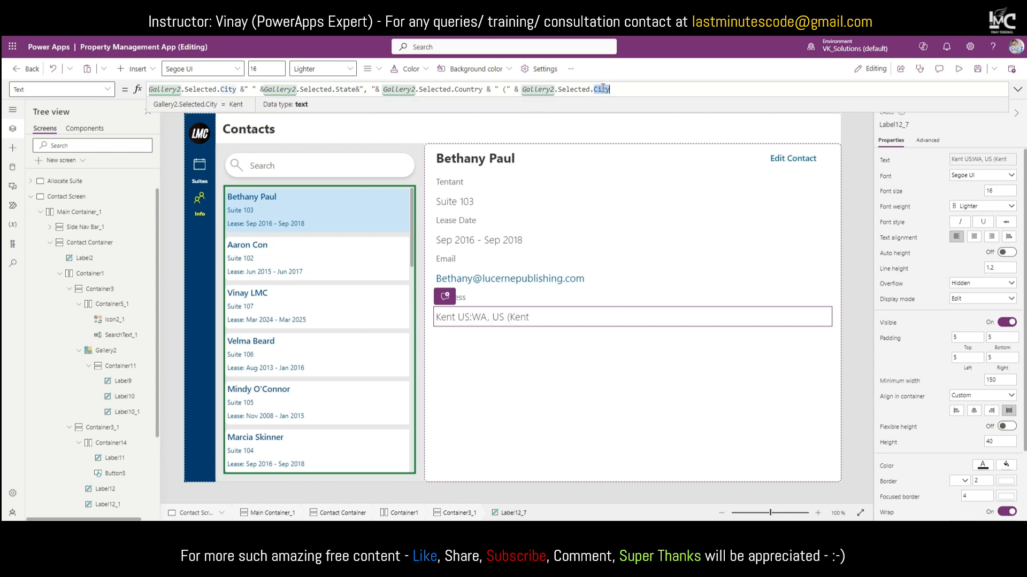
type("Zi")
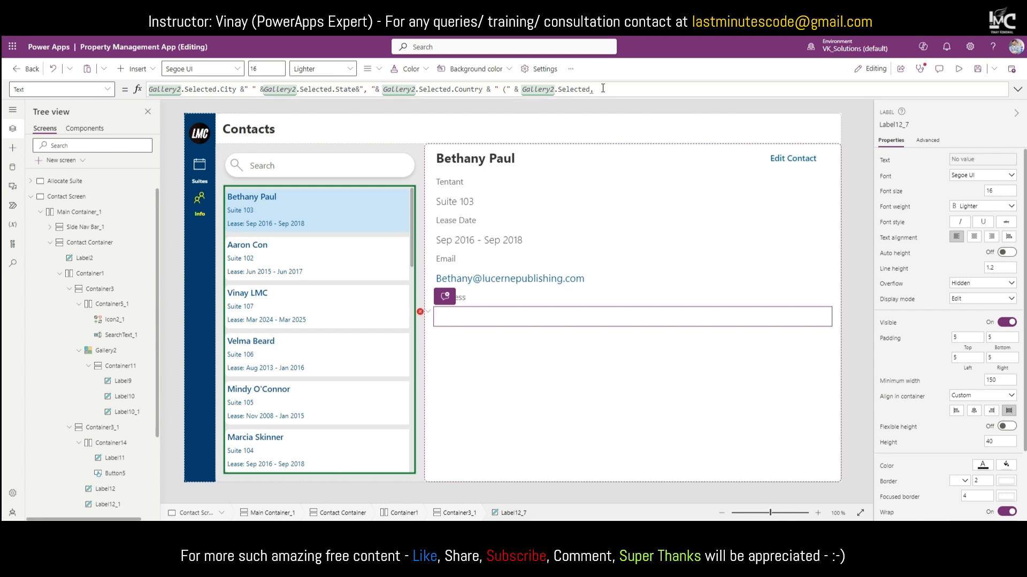
type("code")
key("Tab")
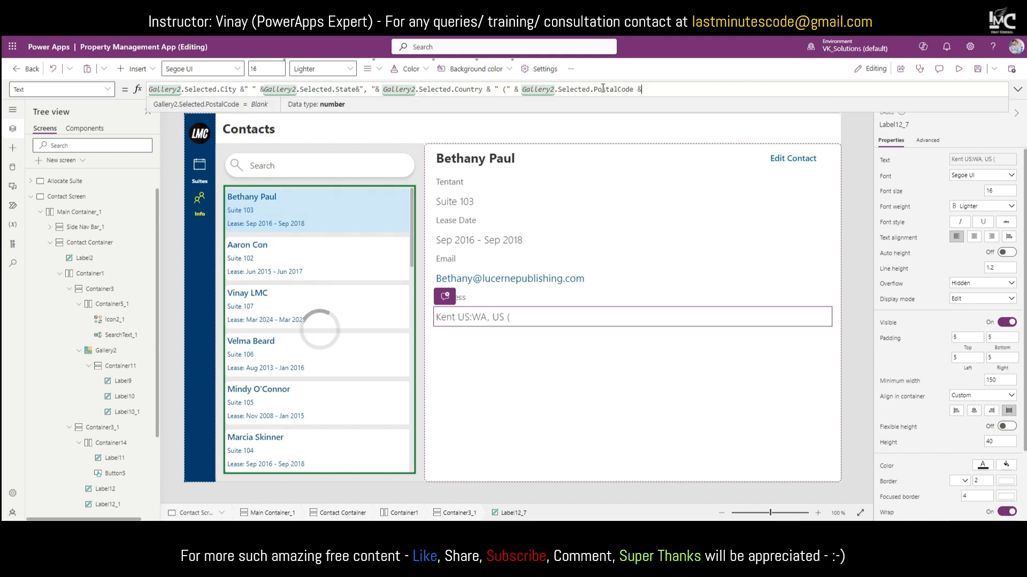
type("&\")\"")
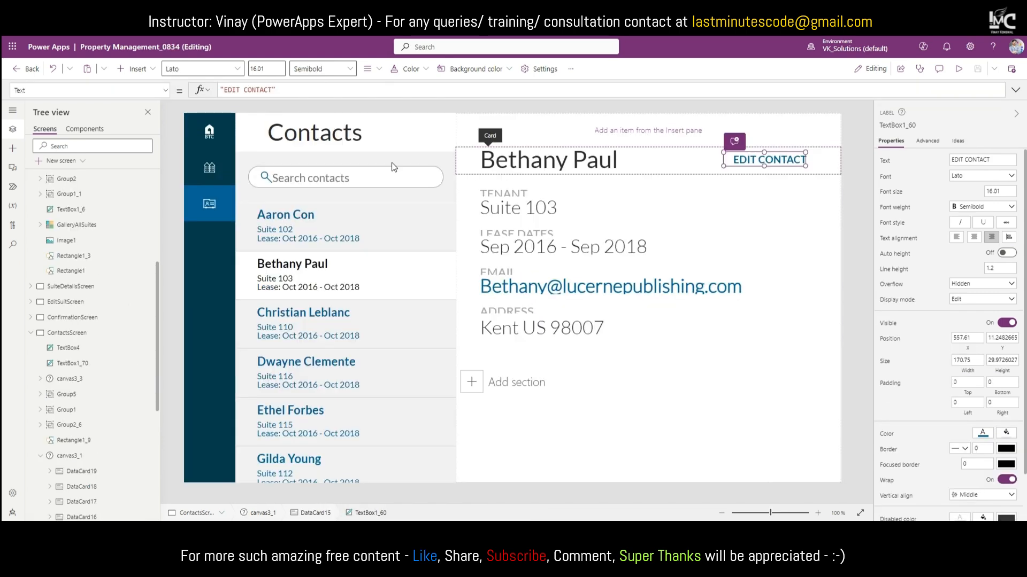
Step: Switch to the Property Management_0834 app and compare its address card with the address line in Property Management App
left_click(576, 335)
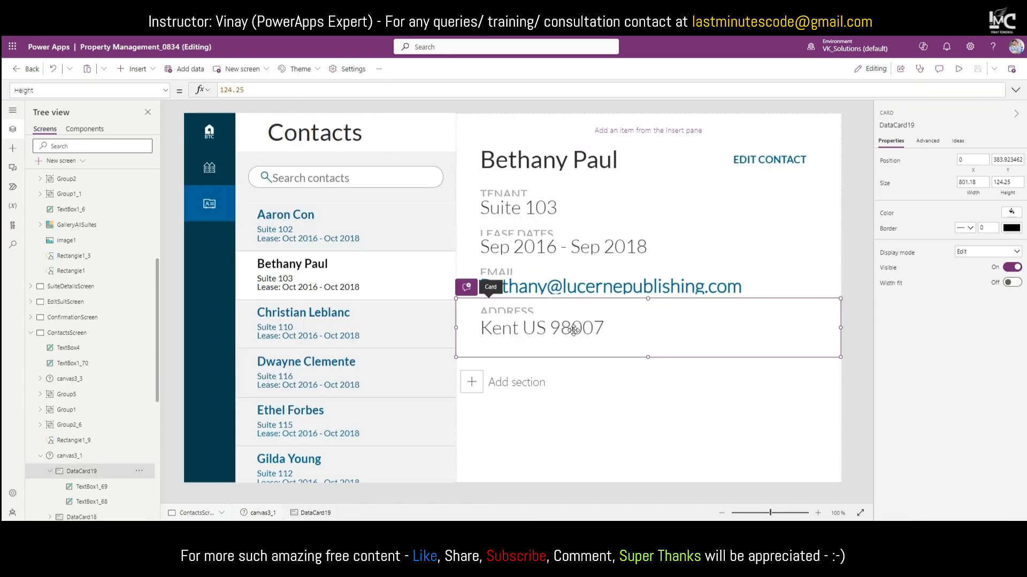
left_click(574, 331)
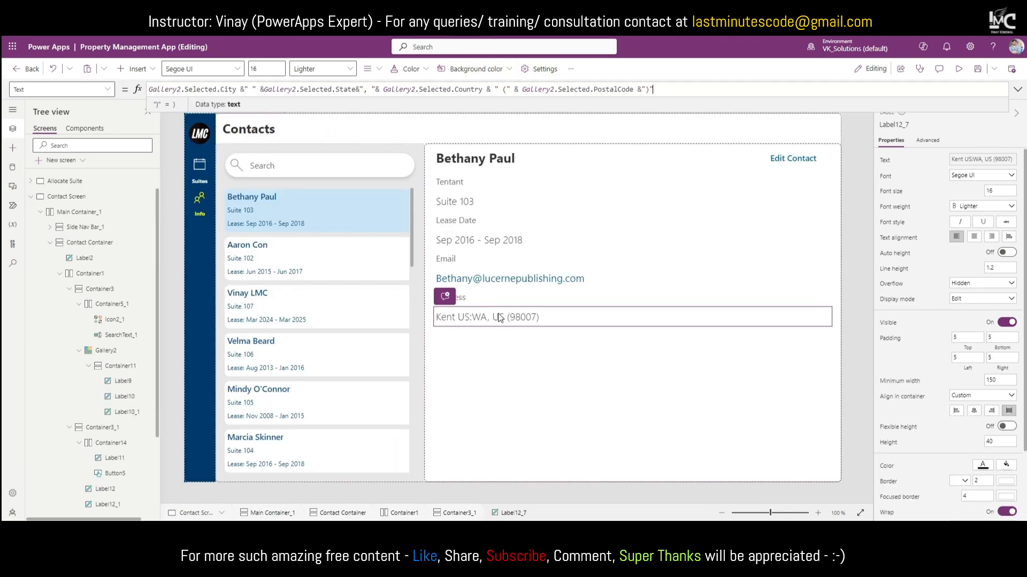
left_click(522, 357)
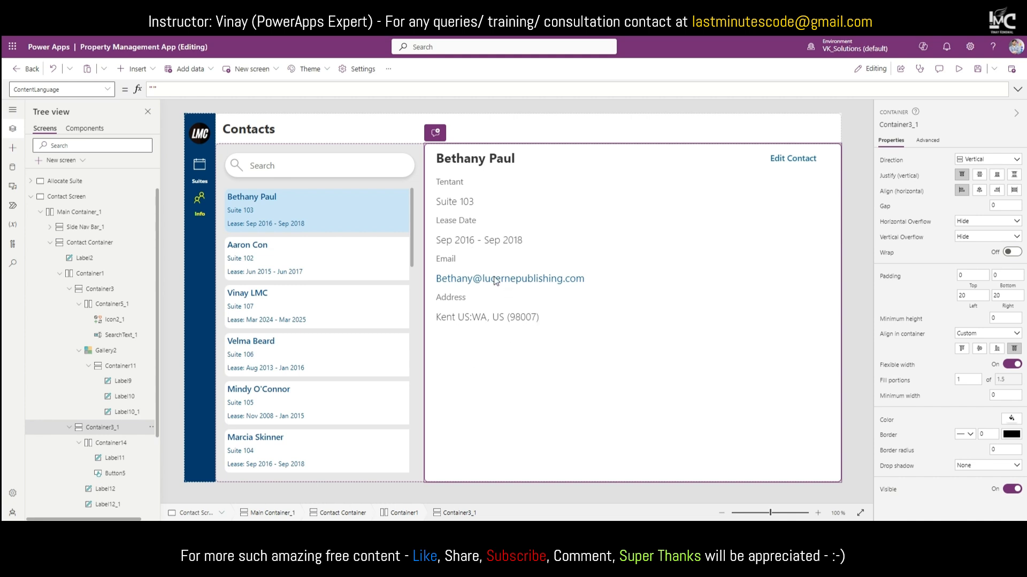
Step: Set the text color of the Tentant, Lease Date, Email and Address caption labels to black
left_click(459, 185)
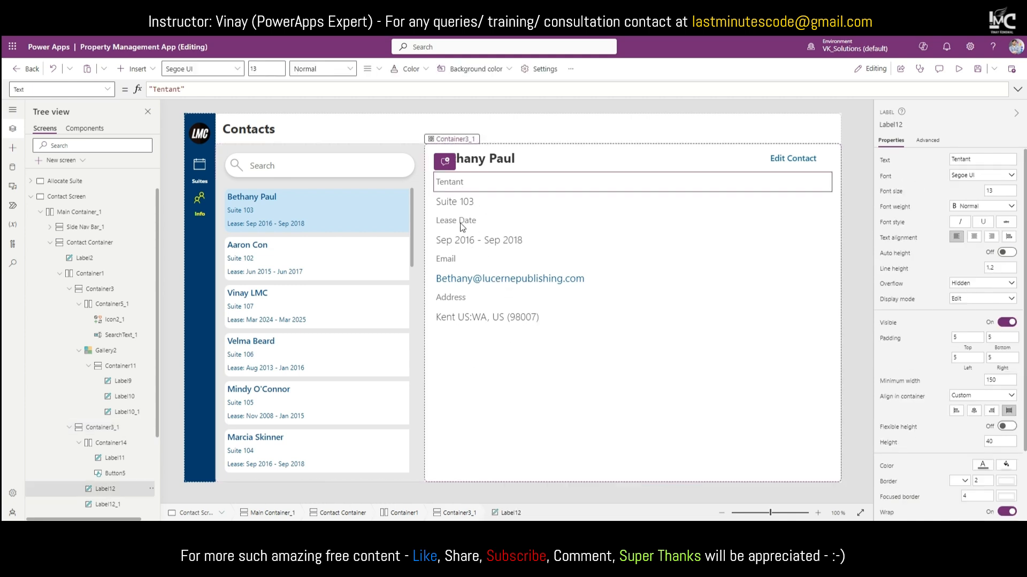
left_click(461, 228, "shift")
left_click(462, 264, "shift")
left_click(463, 300, "shift")
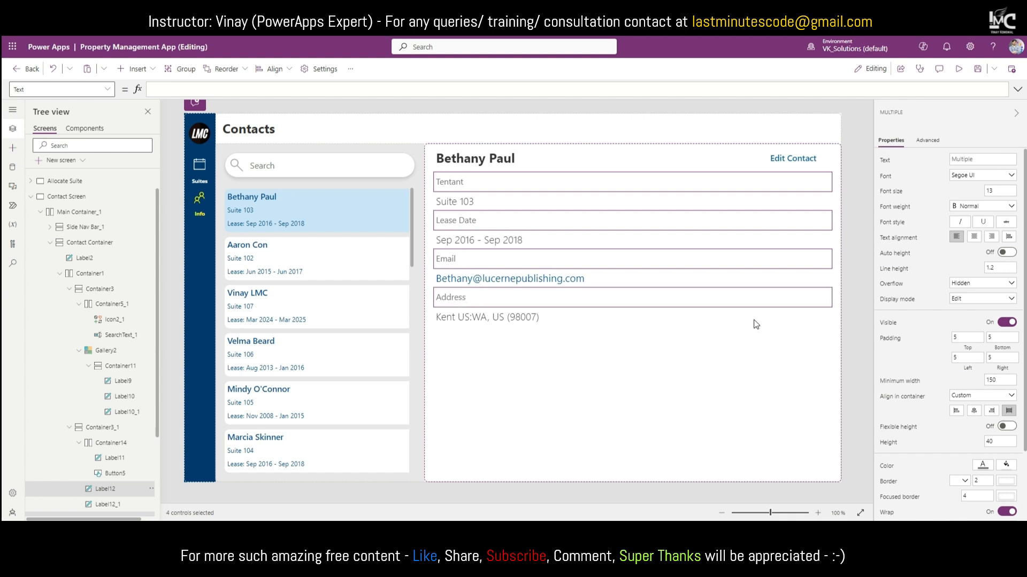
scroll(985, 380, "down", 2)
left_click(982, 382)
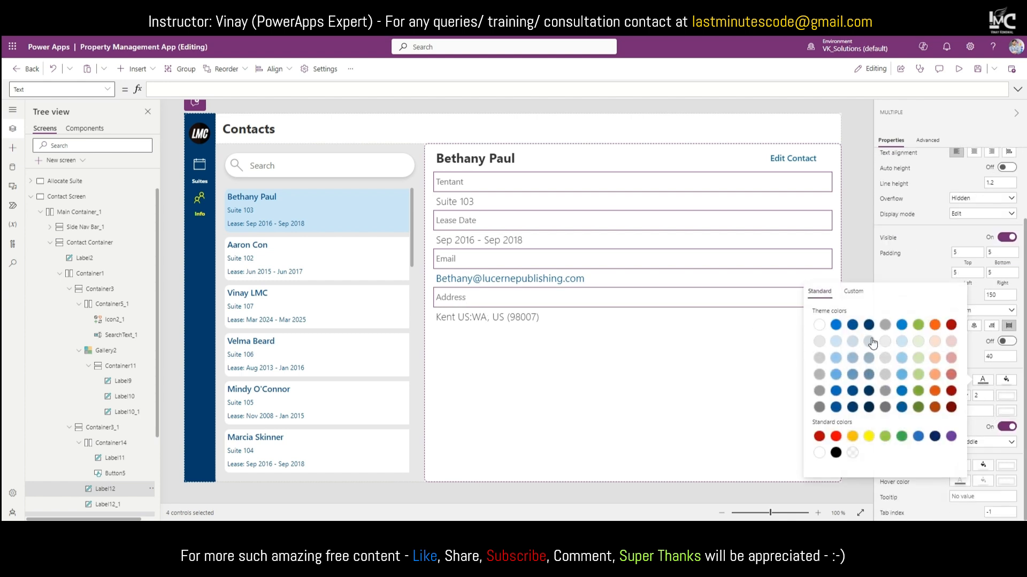
left_click(836, 454)
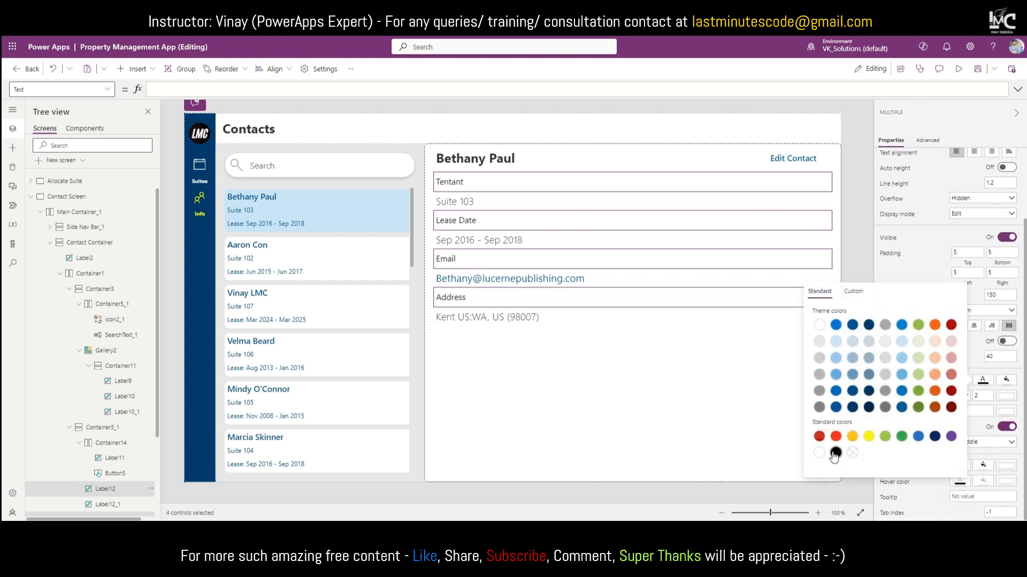
left_click(855, 223)
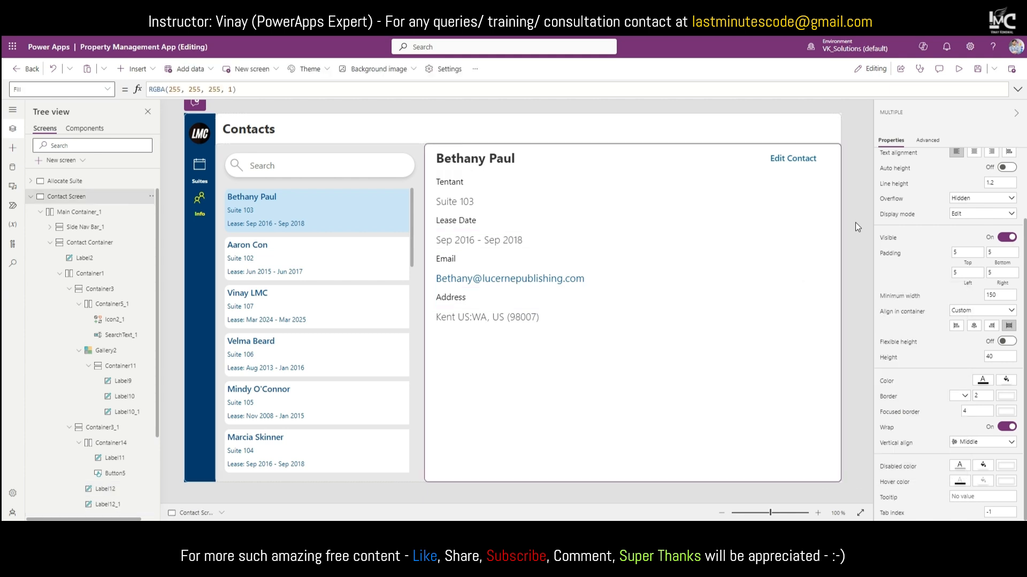
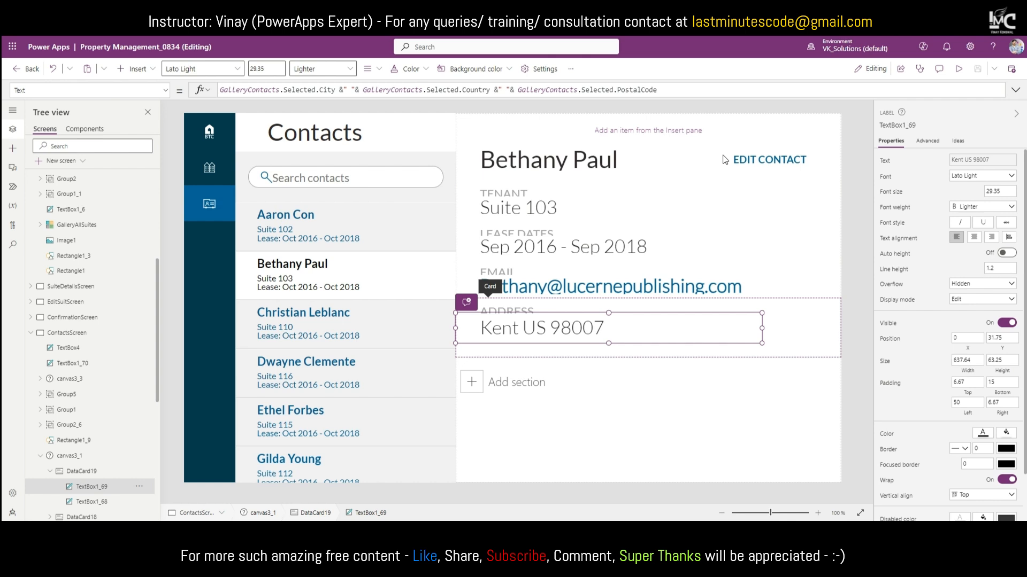
Step: Run Edit Contact in the Property Management_0834 app and examine the fields of its edit contact form
key("alt")
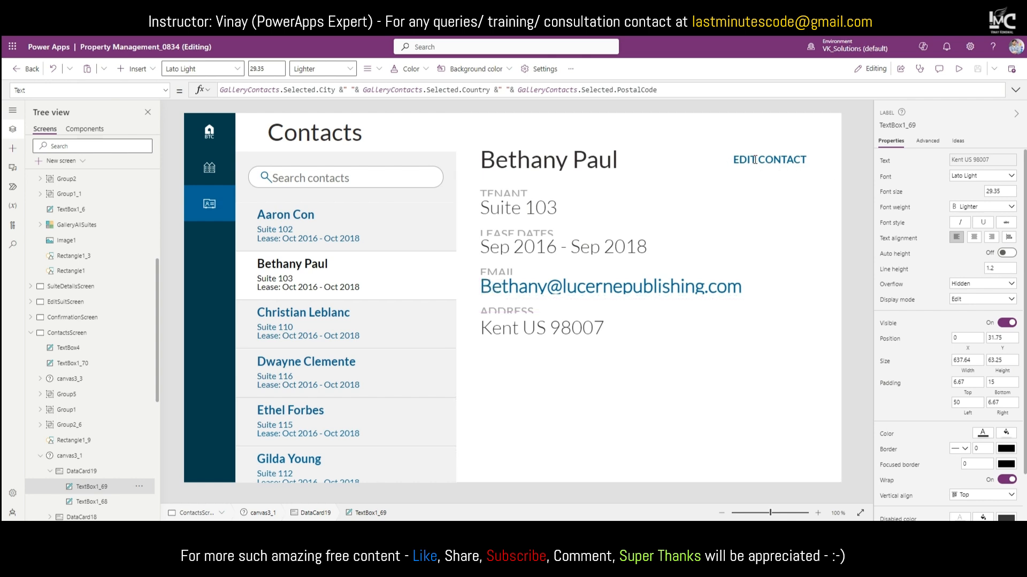
left_click(755, 159, "alt")
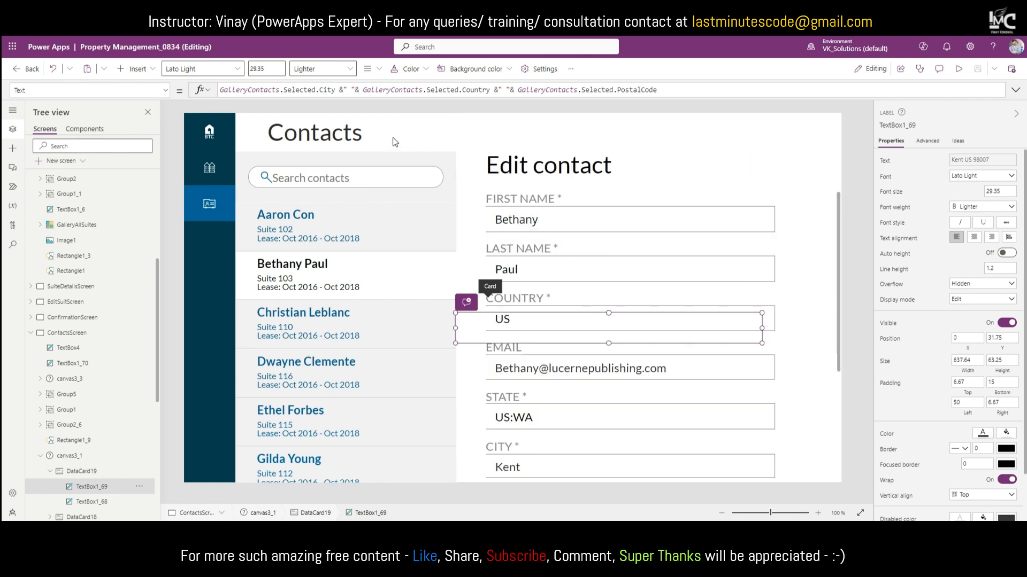
scroll(704, 252, "down", 3)
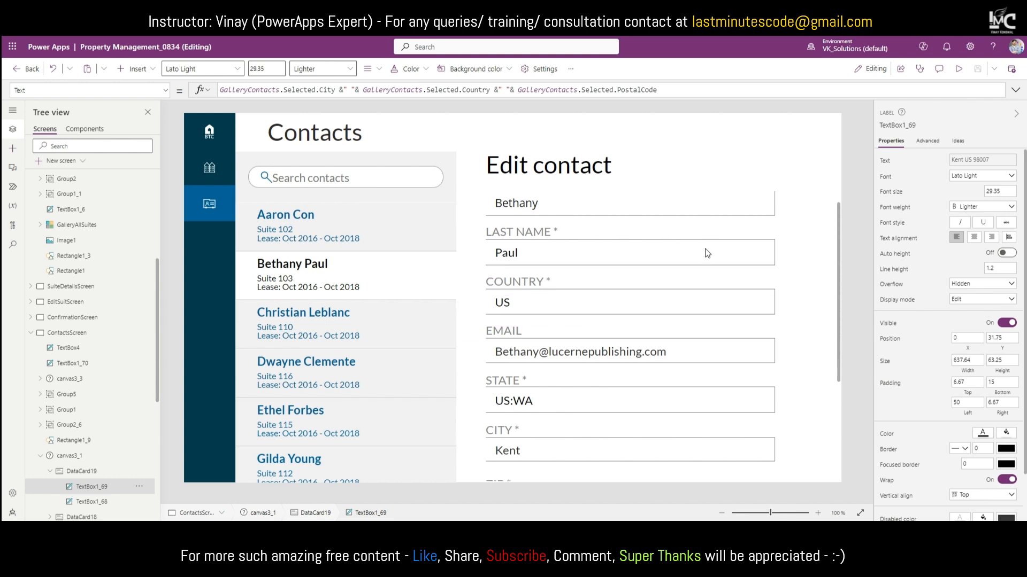
scroll(704, 288, "up", 3)
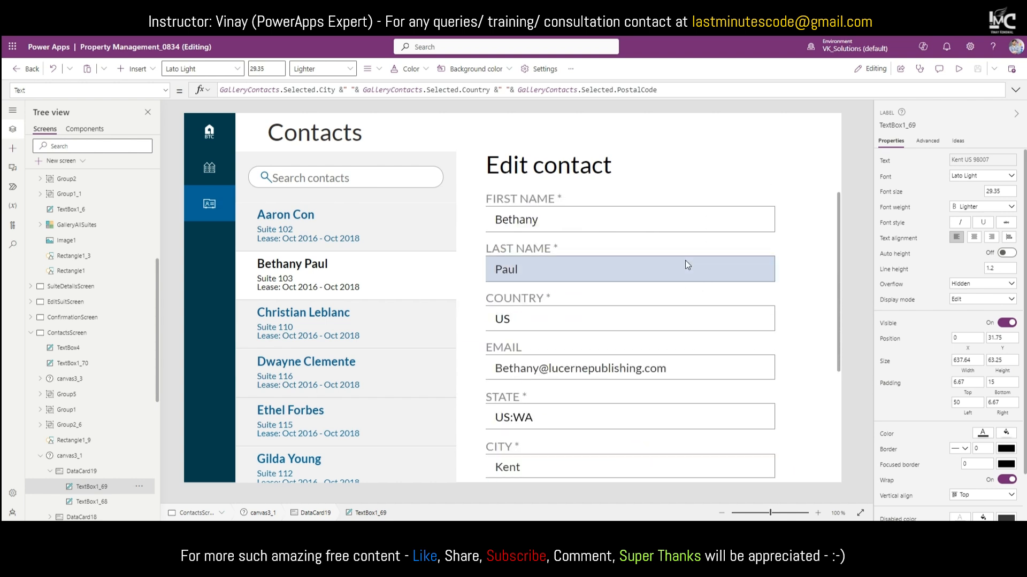
scroll(685, 261, "down", 3)
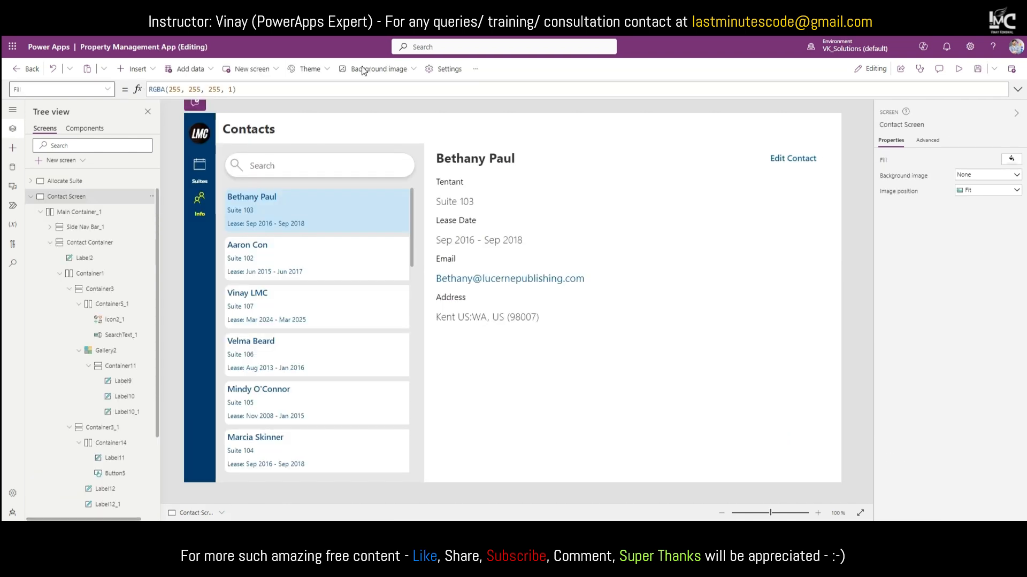
Step: In Property Management App, insert a vertical container inside the tenant detail pane, Container3_1
scroll(102, 417, "down", 3)
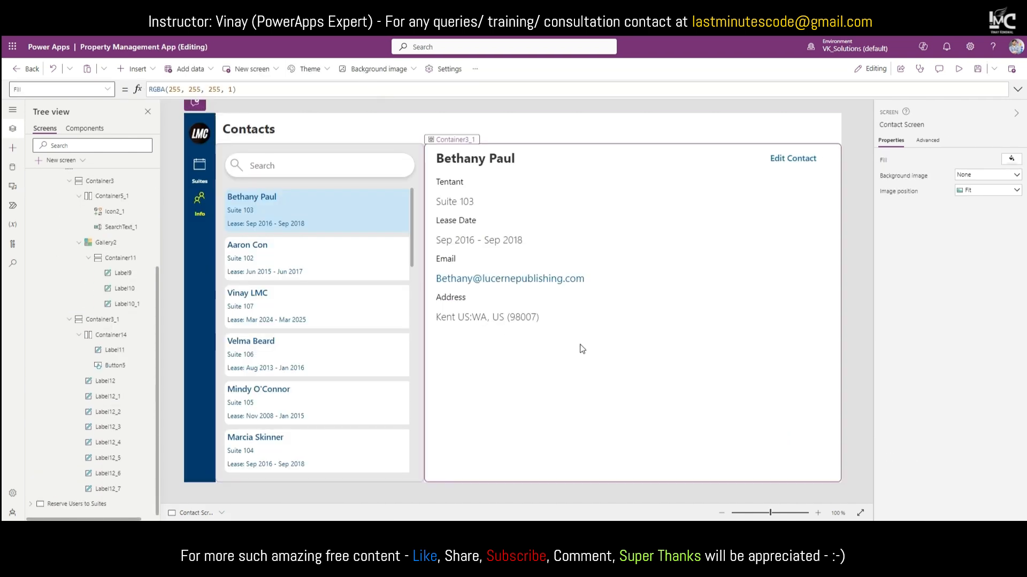
left_click(609, 389)
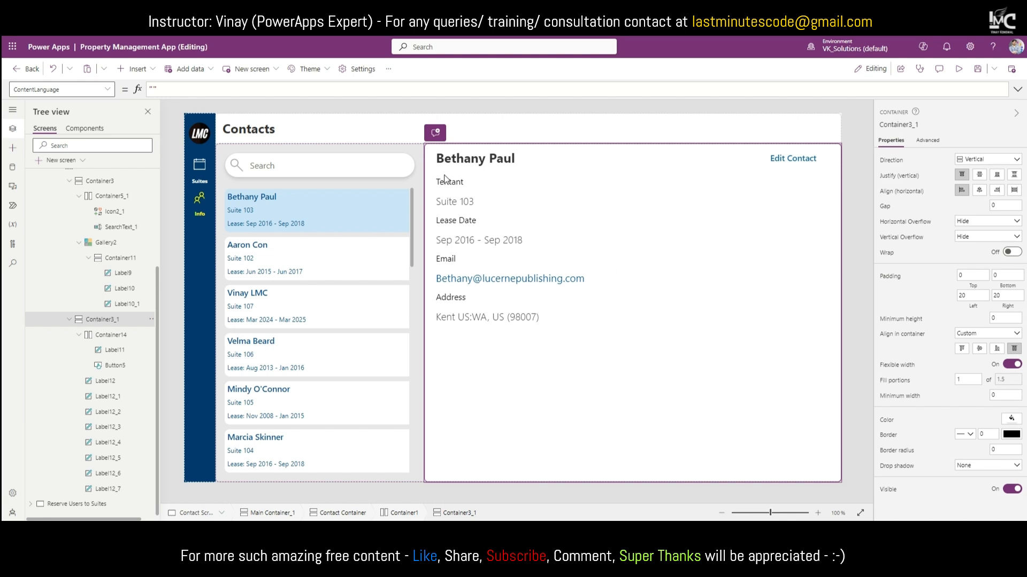
left_click(97, 334)
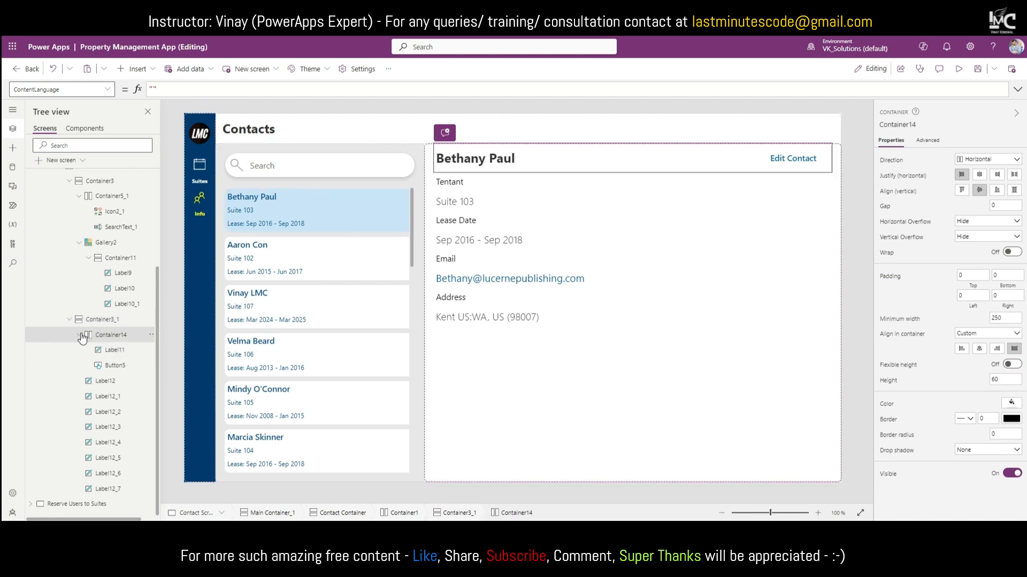
left_click(80, 335)
left_click(99, 351)
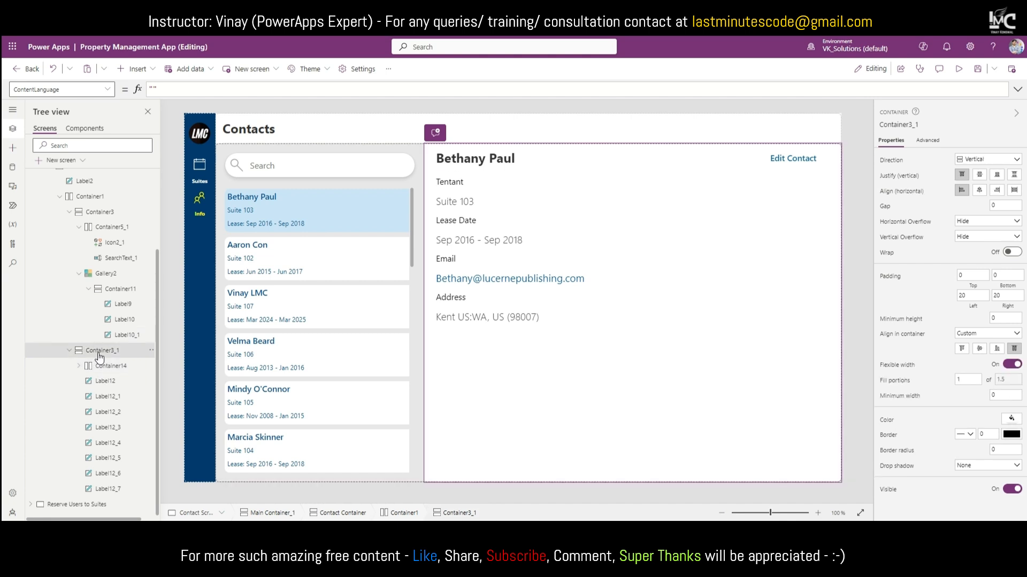
left_click(134, 69)
type("Vert")
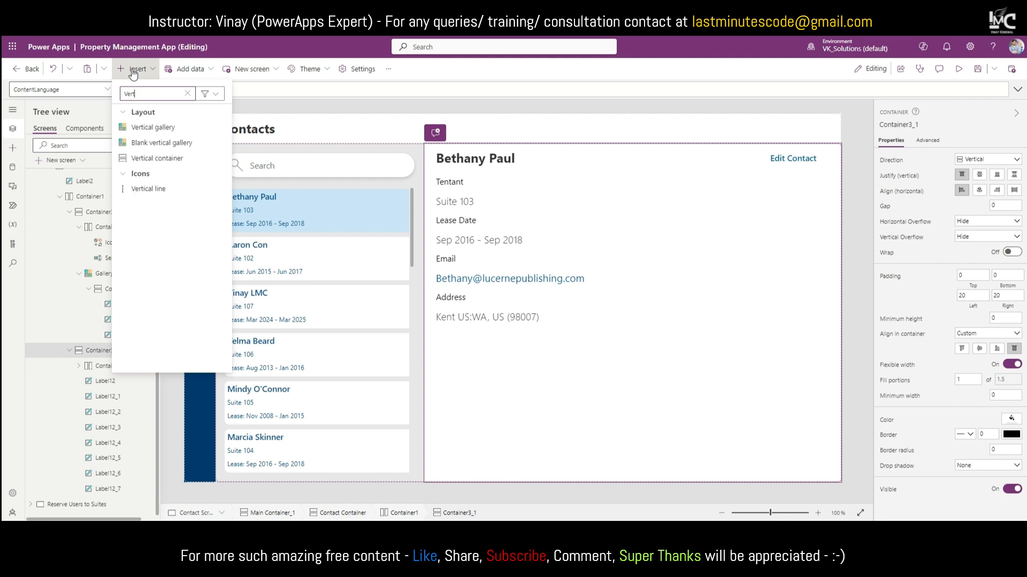
type("i")
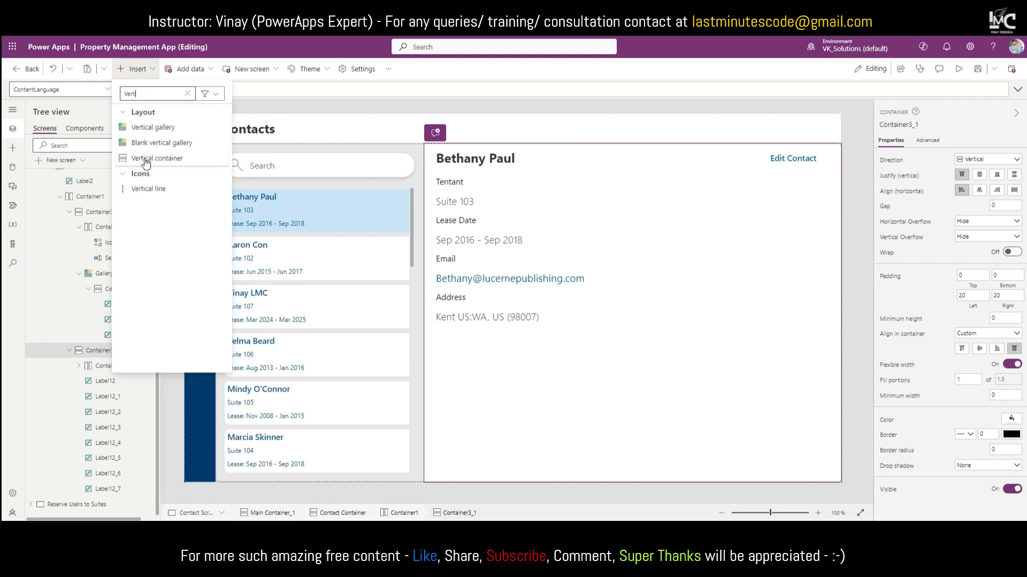
left_click(146, 161)
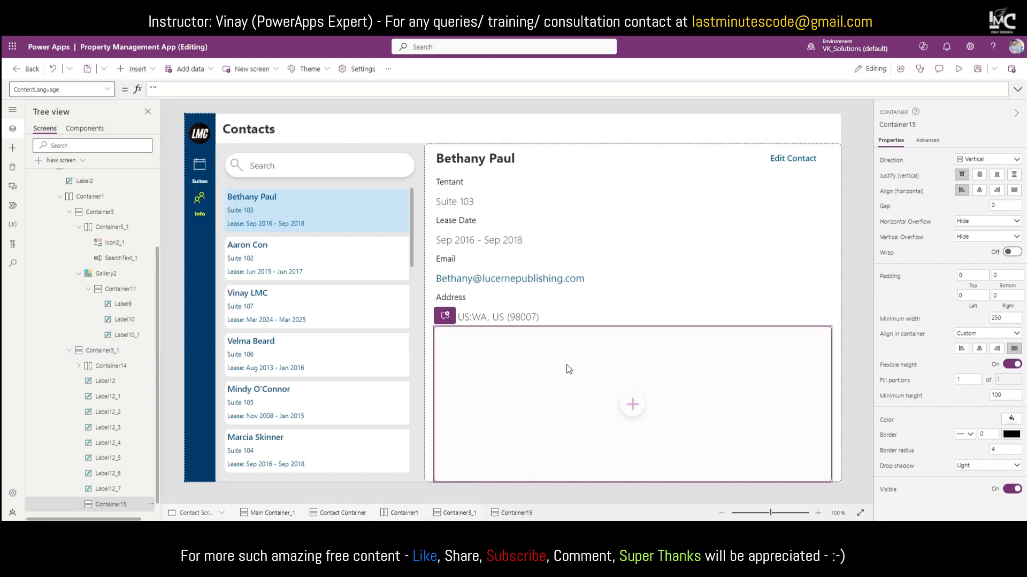
Step: Set the new container's drop shadow to None and its border radius to 0
left_click(972, 466)
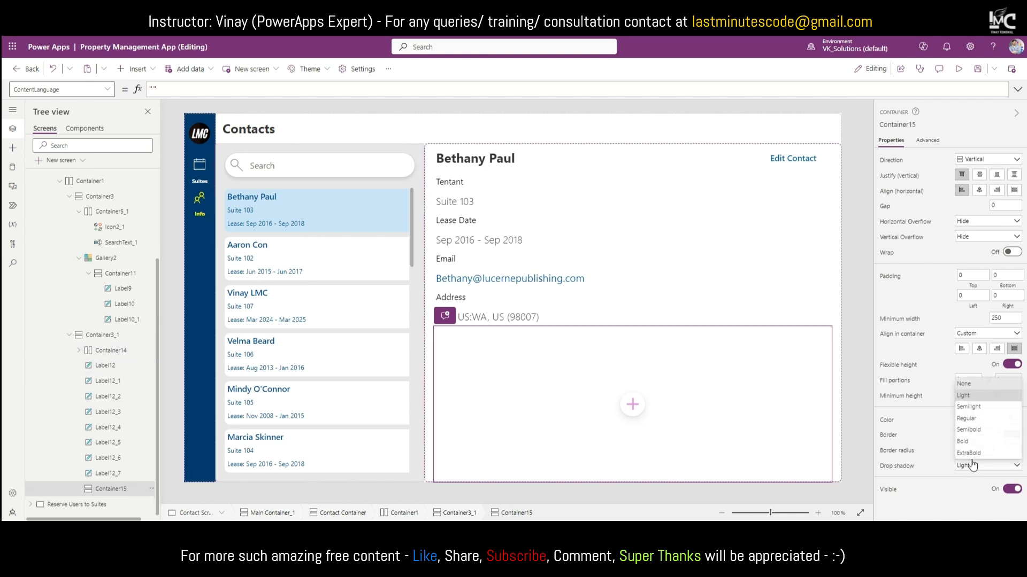
left_click(974, 383)
left_click(978, 450)
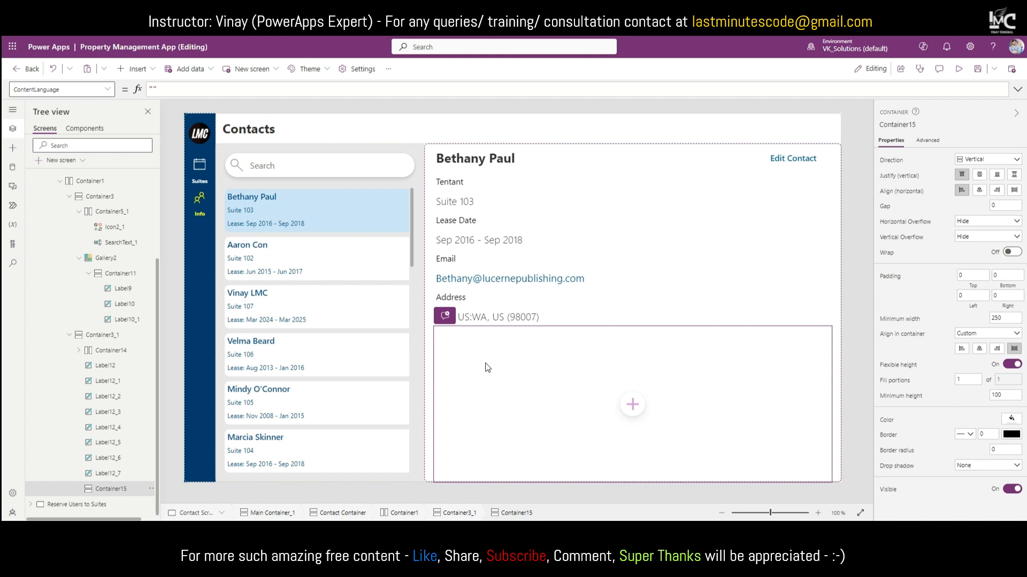
Step: Move the eight tenant detail labels, Label12 through Label12_7, from Container3_1 into the new vertical container
left_click(115, 473)
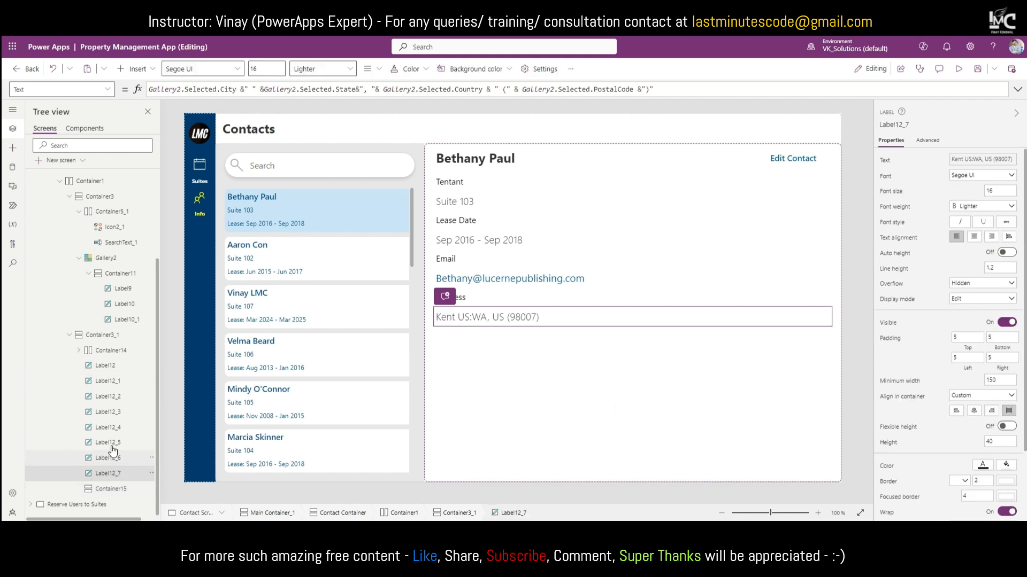
left_click(111, 369)
left_click(109, 381, "shift")
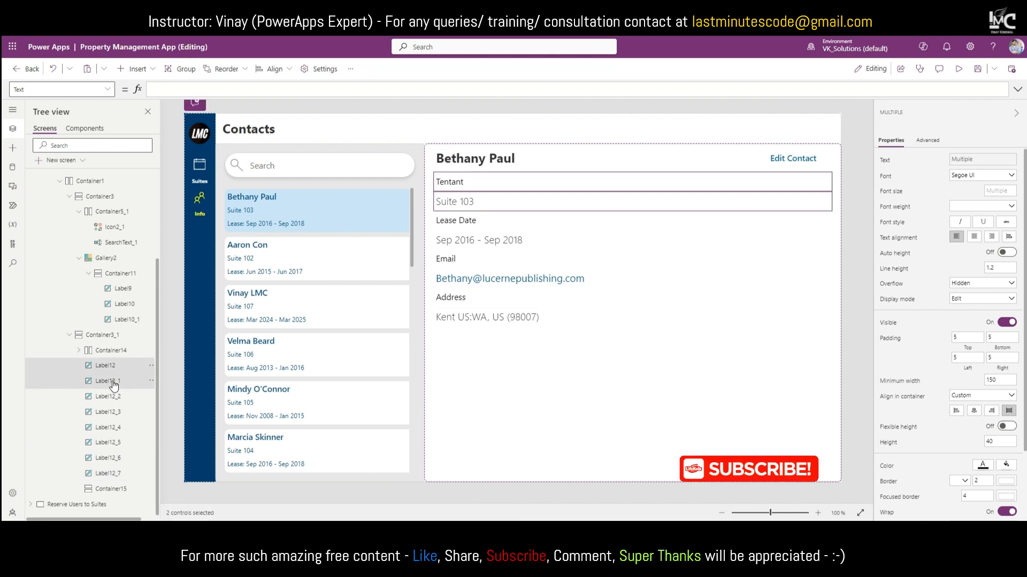
left_click(115, 474, "shift")
left_click(110, 489, "ctrl")
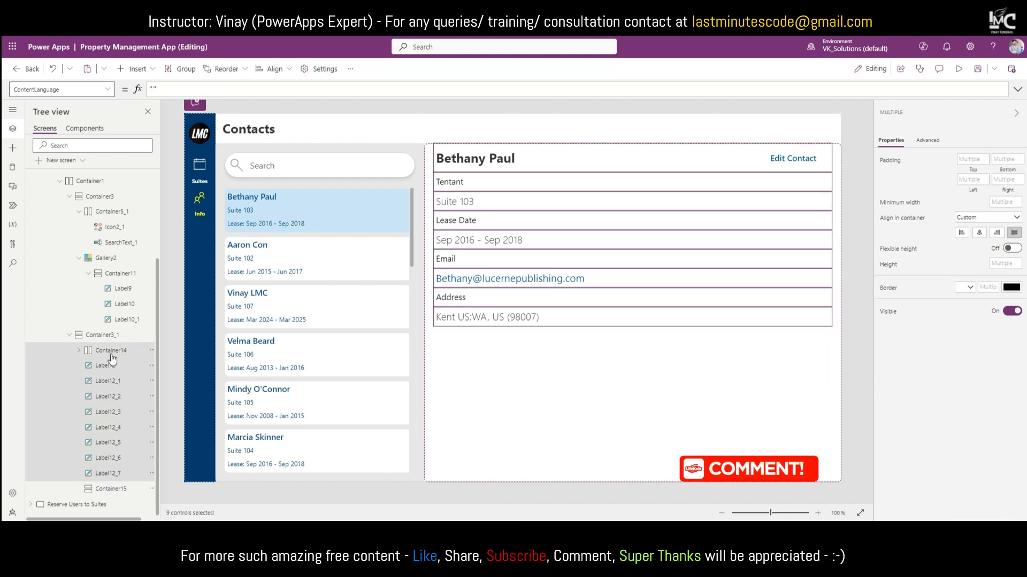
left_click(111, 354, "ctrl")
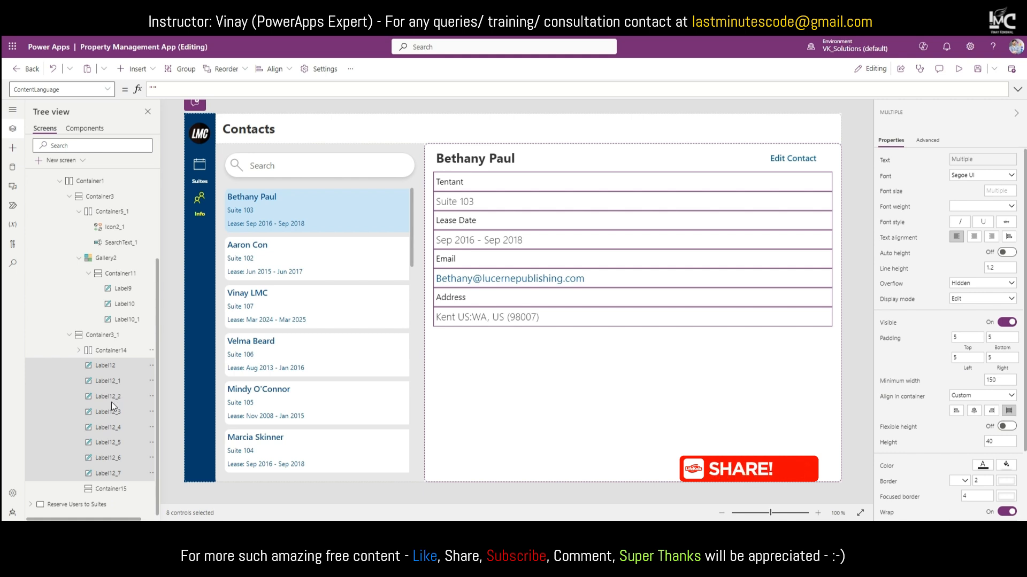
key("Delete")
left_click(115, 487)
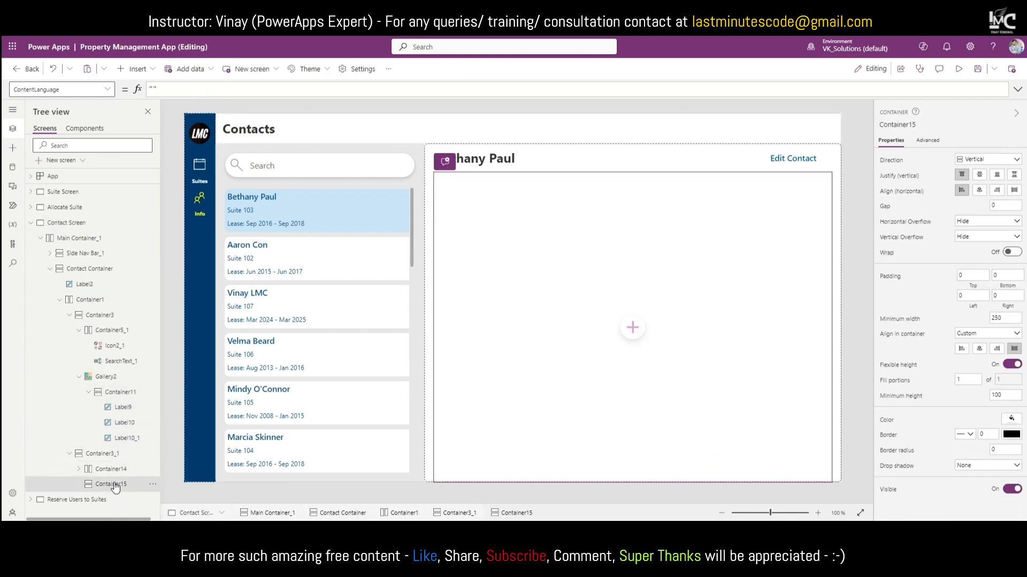
key("ctrl+v")
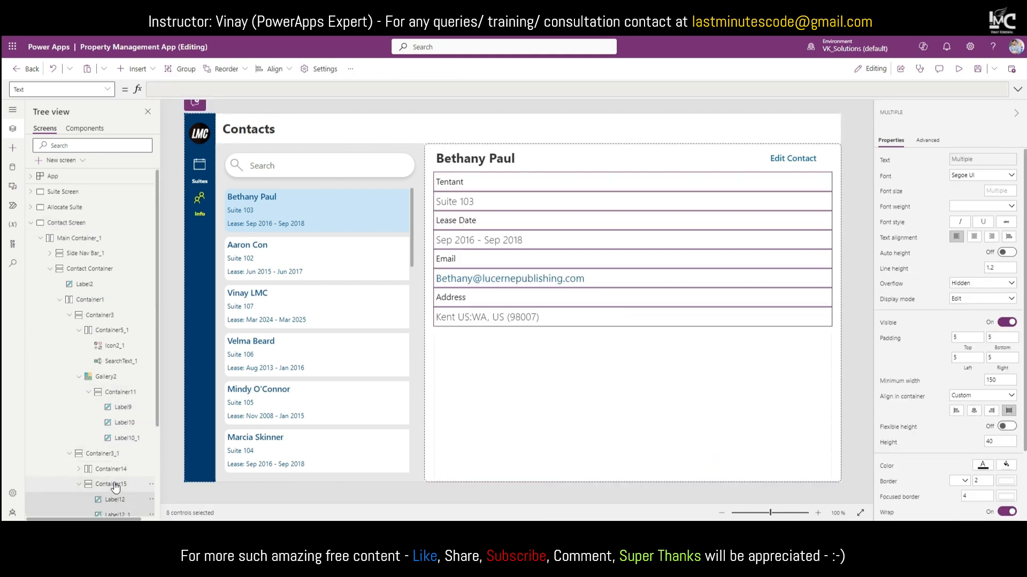
left_click(123, 486)
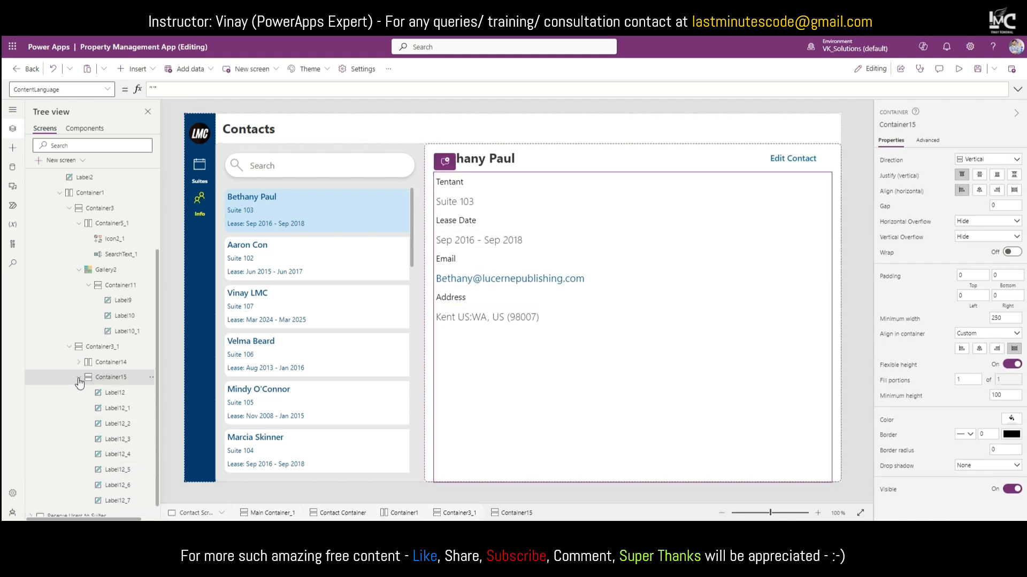
left_click(79, 484)
left_click(103, 454)
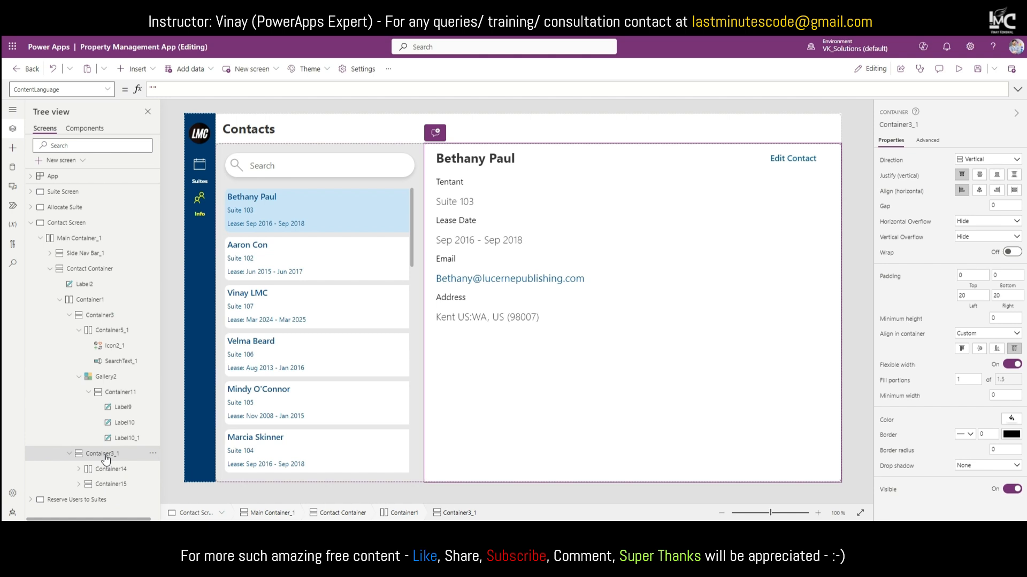
left_click(137, 69)
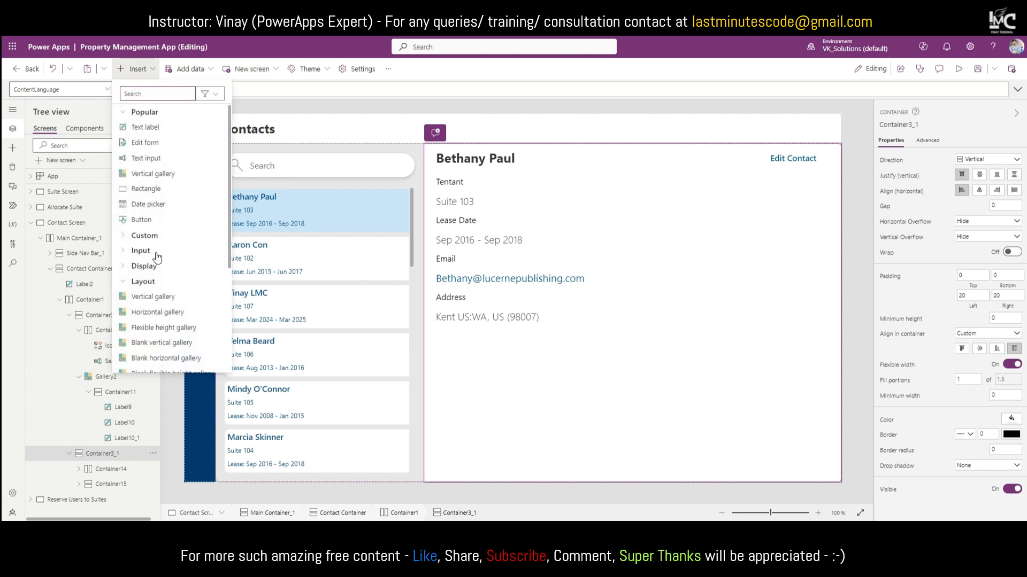
scroll(157, 297, "down", 5)
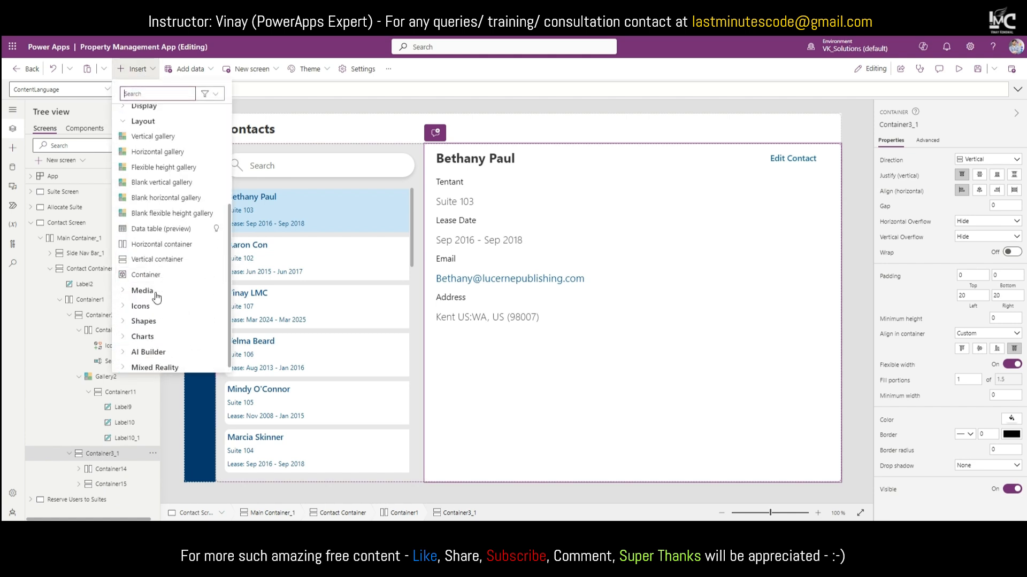
Step: Paste a copy of the detail labels' container, Container15, into Container3_1 and expand the copy to list its labels
left_click(101, 487)
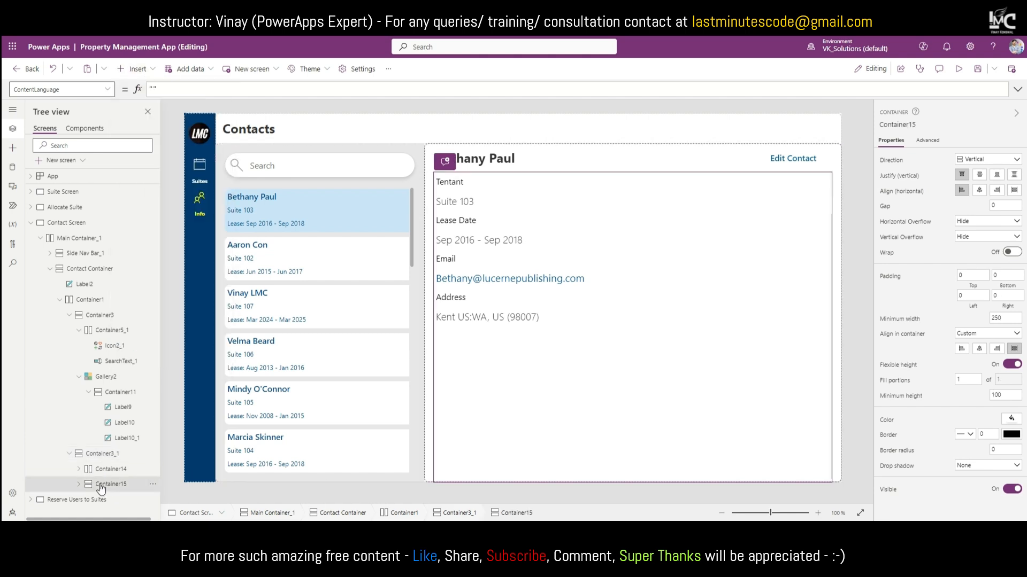
left_click(103, 456)
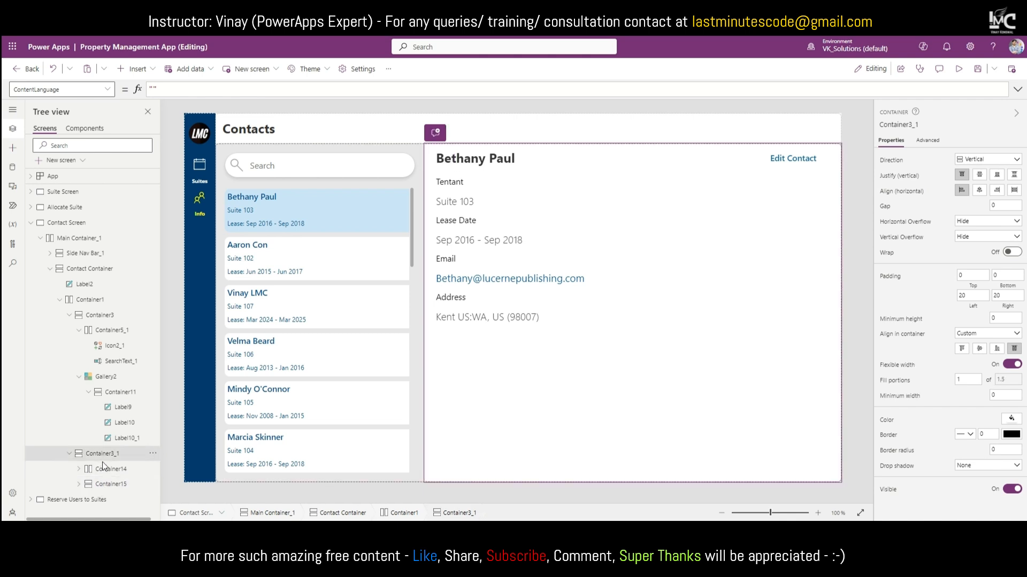
key("ctrl+v")
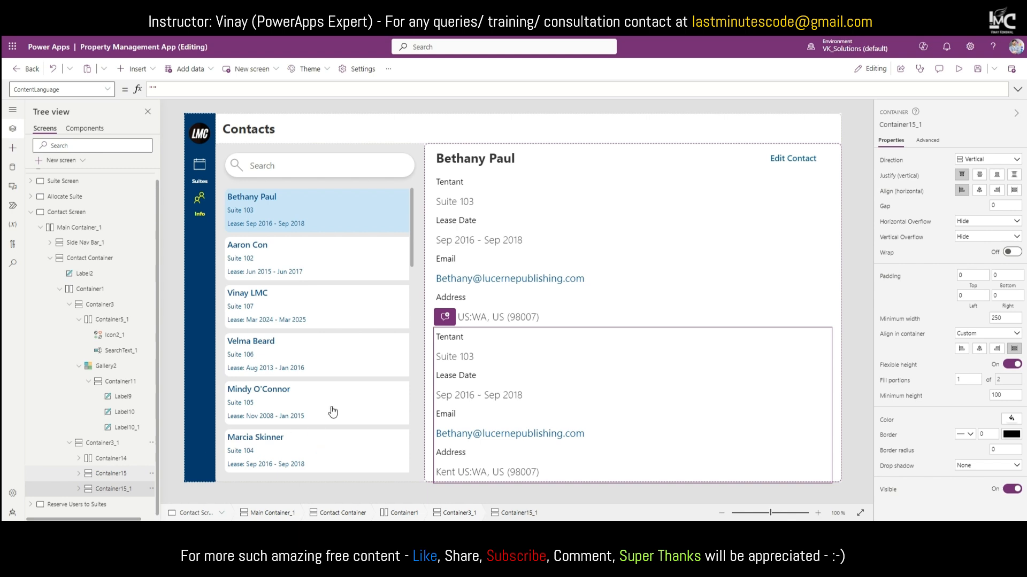
left_click(79, 488)
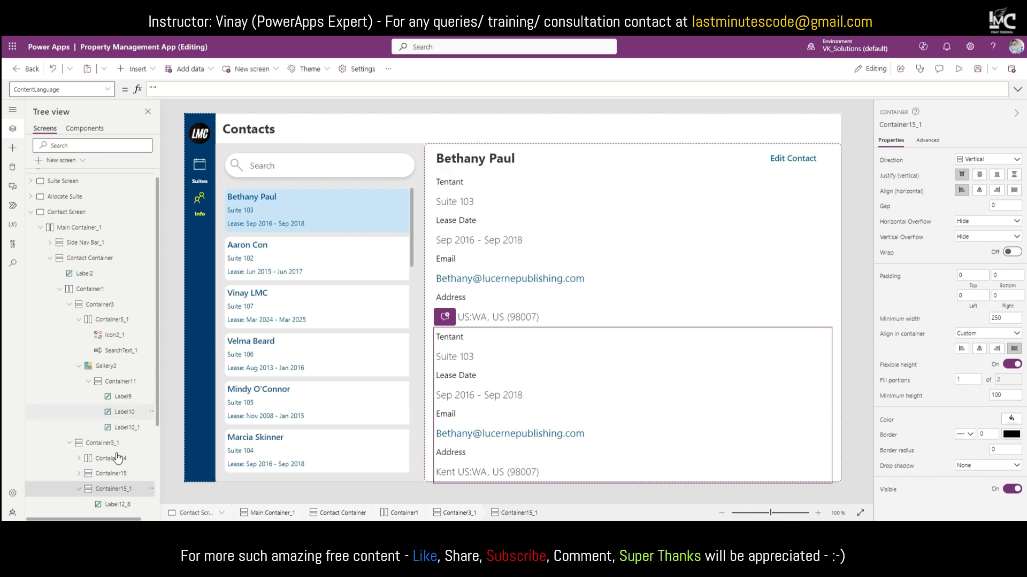
scroll(116, 455, "down", 2)
scroll(117, 399, "down", 1)
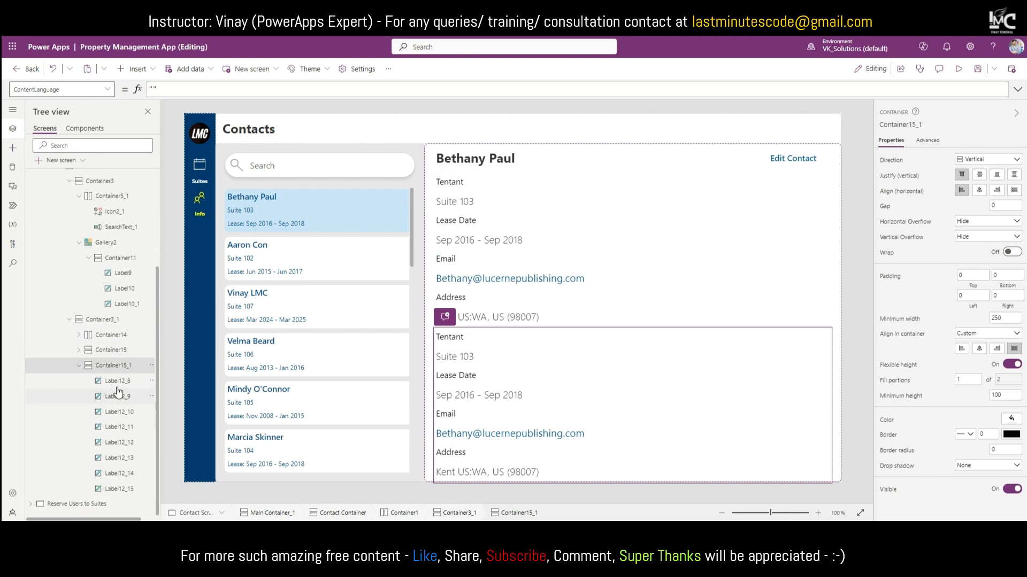
Step: Delete all eight copied labels, Label12_8 through Label12_15, from Container15_1
left_click(118, 382)
left_click(118, 397, "shift")
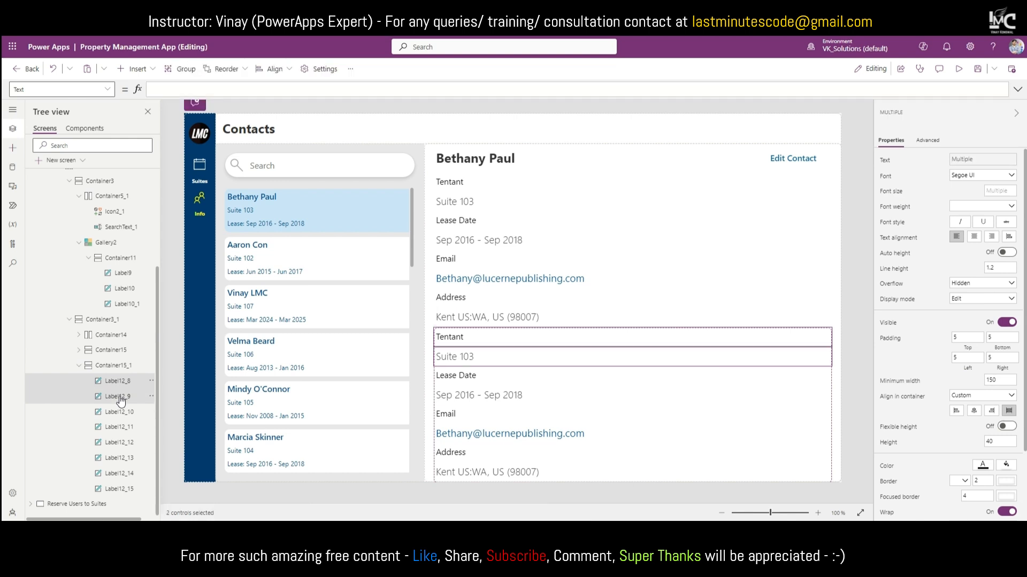
key("ctrl+a")
right_click(128, 438)
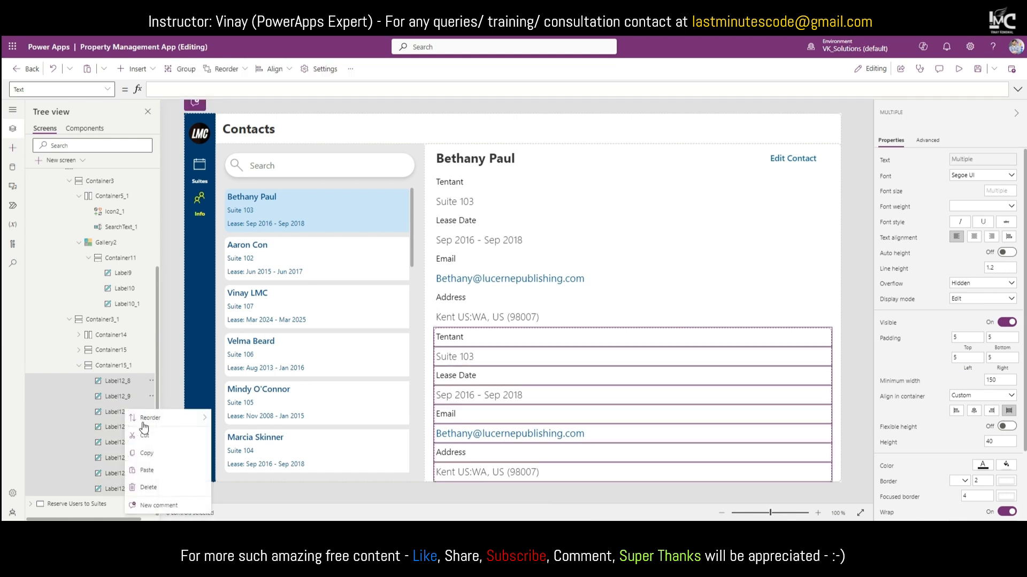
left_click(127, 458)
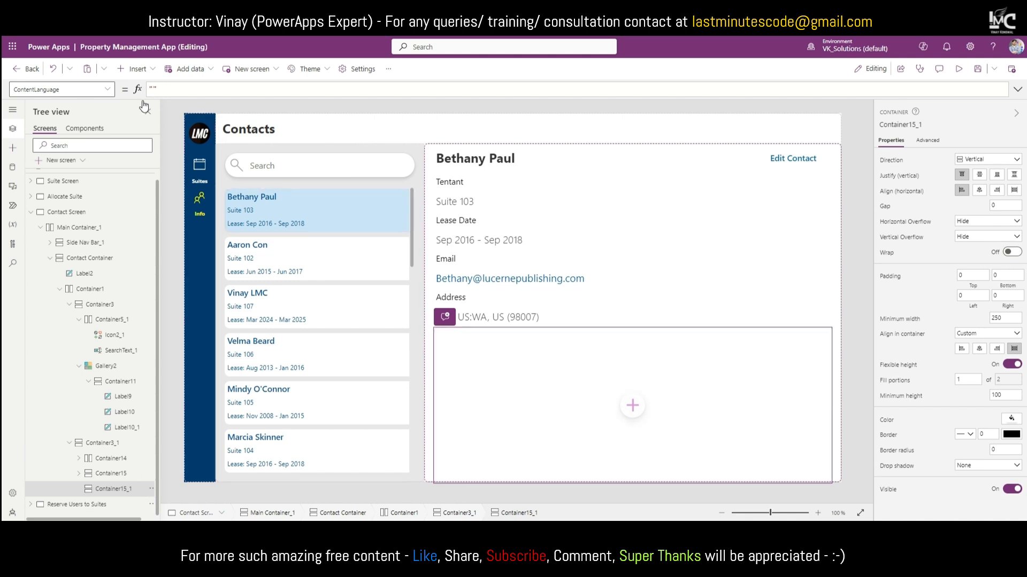
Step: Insert an edit form into the emptied Container15_1 and connect it to the tbl_Tenants data source
left_click(137, 69)
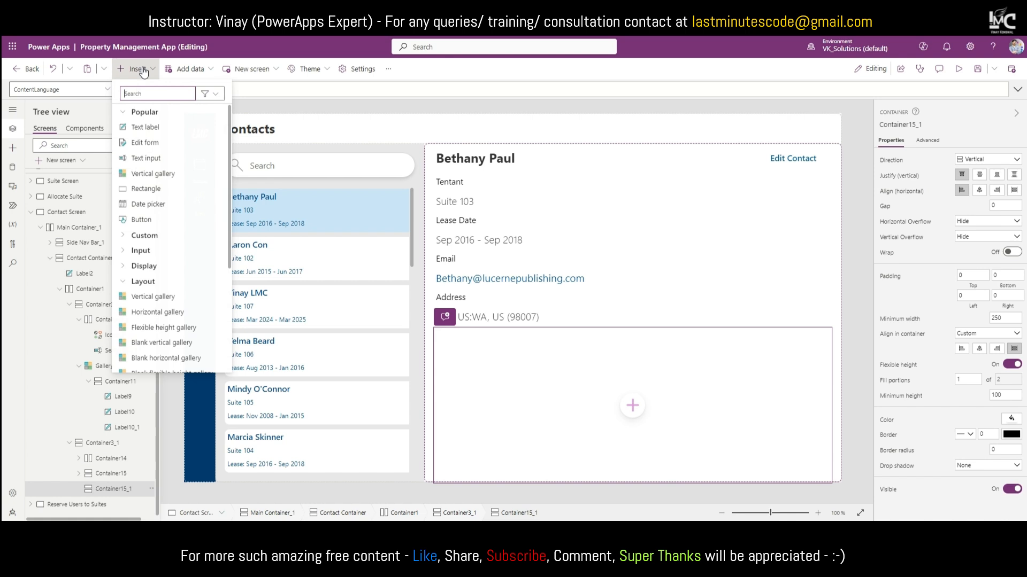
left_click(149, 149)
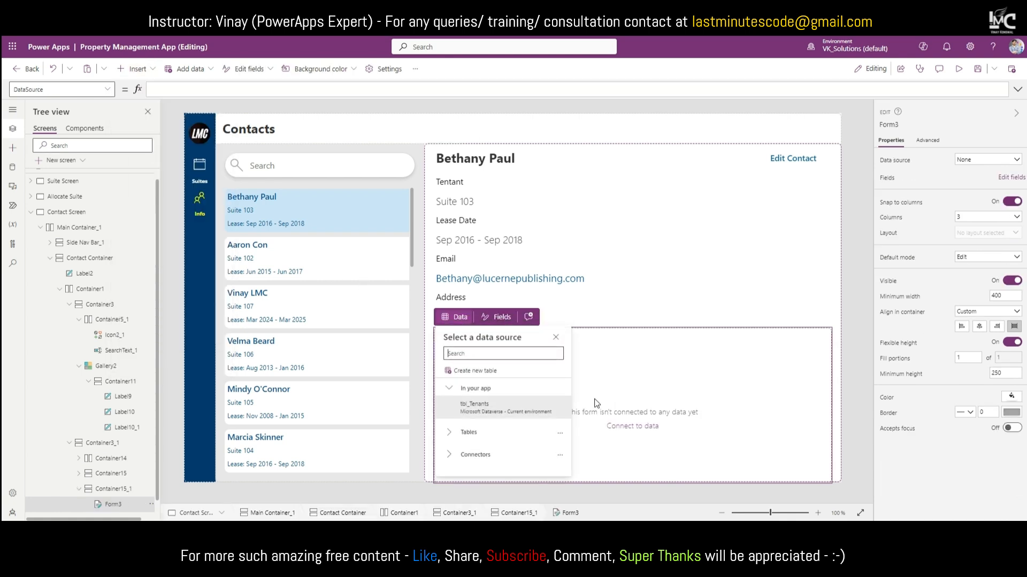
left_click(468, 408)
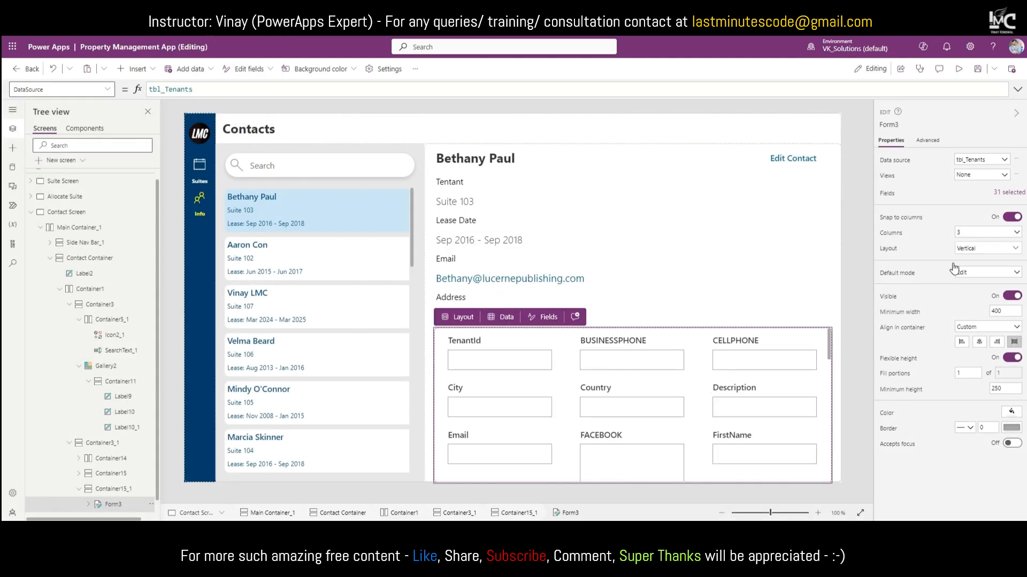
Step: Set the tenant edit form to 1 column and review the Edit contact form in the Property Management_0834 reference app
left_click(1002, 233)
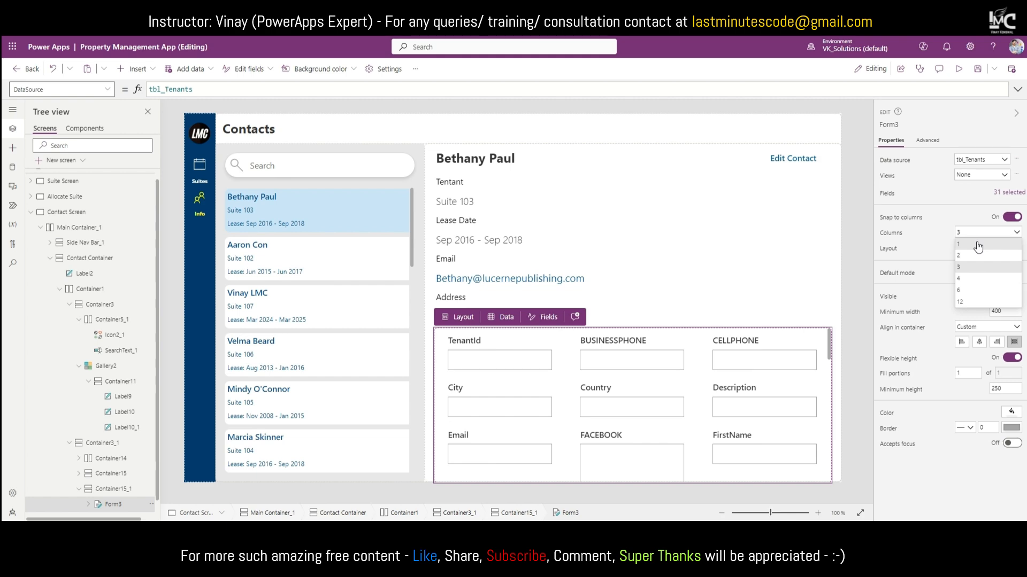
left_click(978, 245)
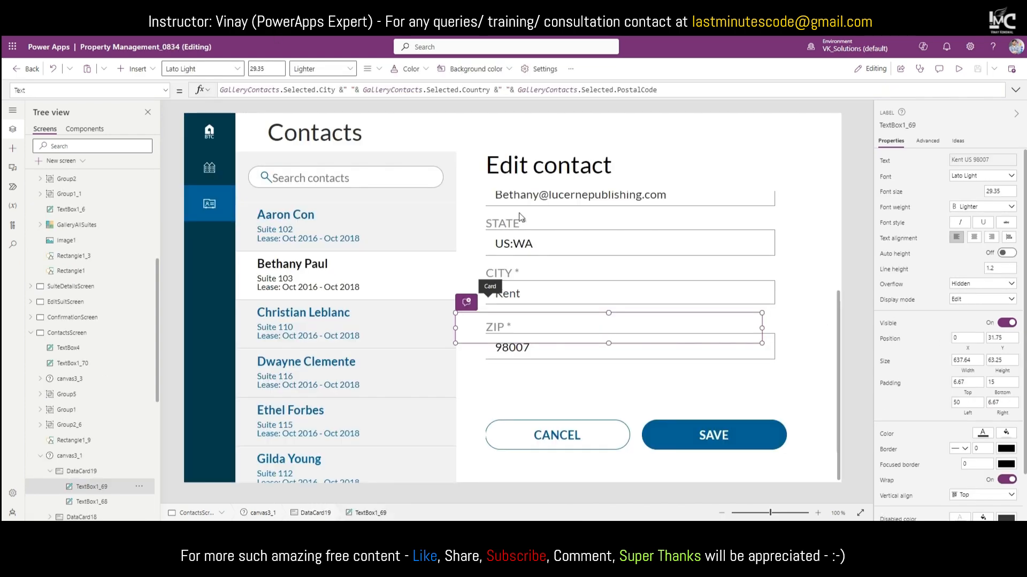
scroll(622, 293, "up", 3)
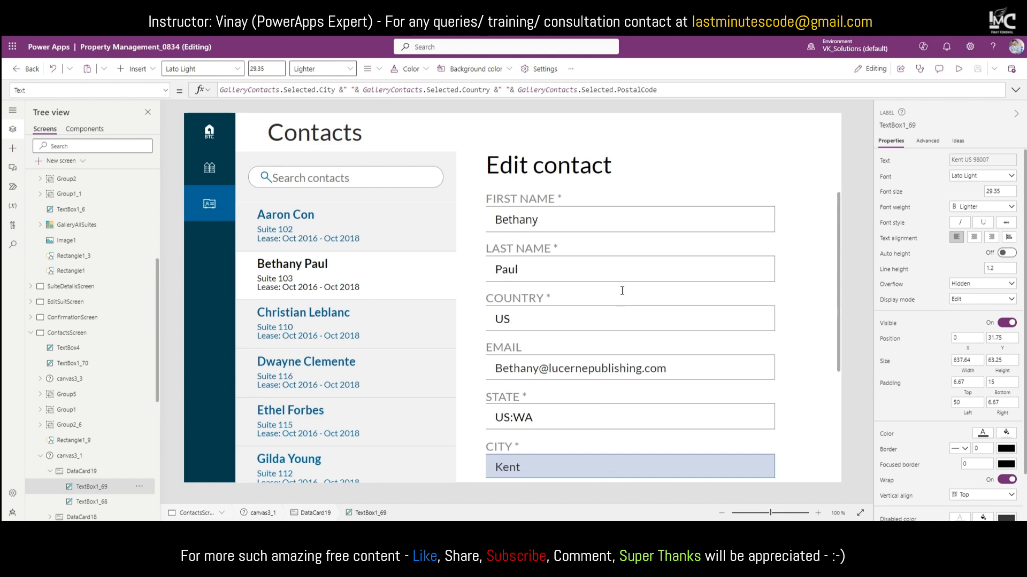
scroll(527, 222, "down", 1)
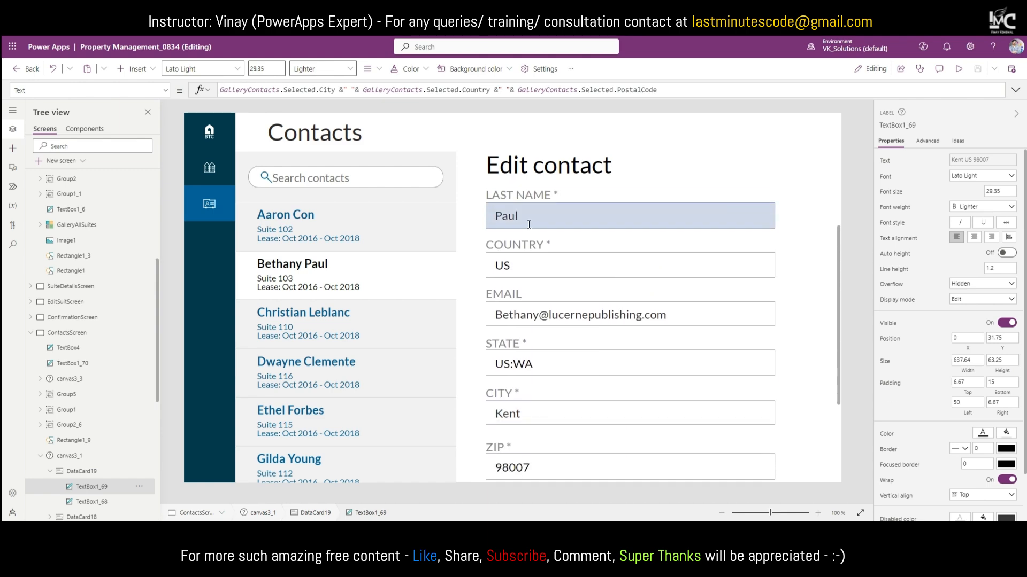
scroll(529, 233, "up", 1)
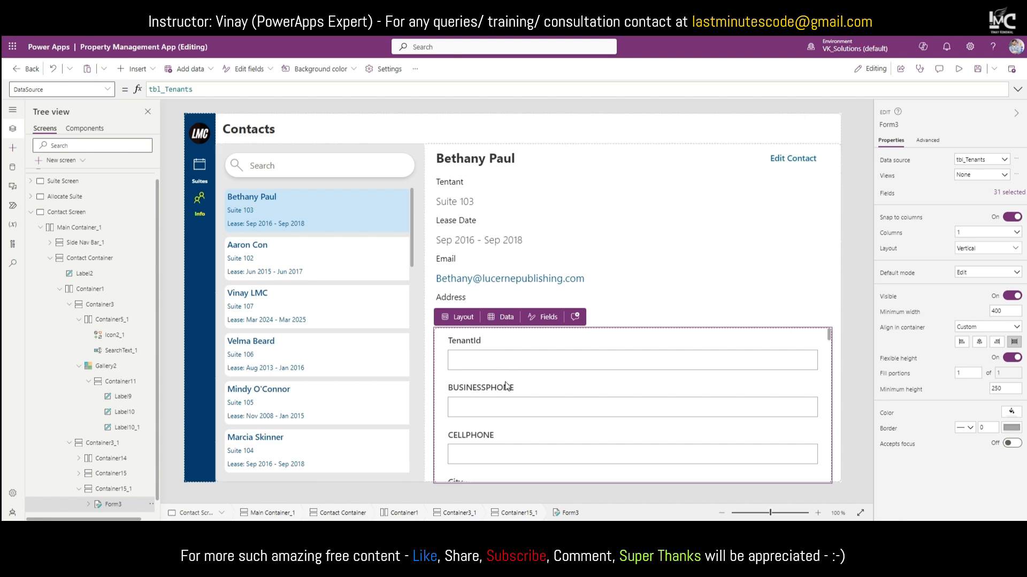
Step: Delete the TenantId and FULLNAME data cards from Form3 in the Property Management App
scroll(378, 393, "down", 2)
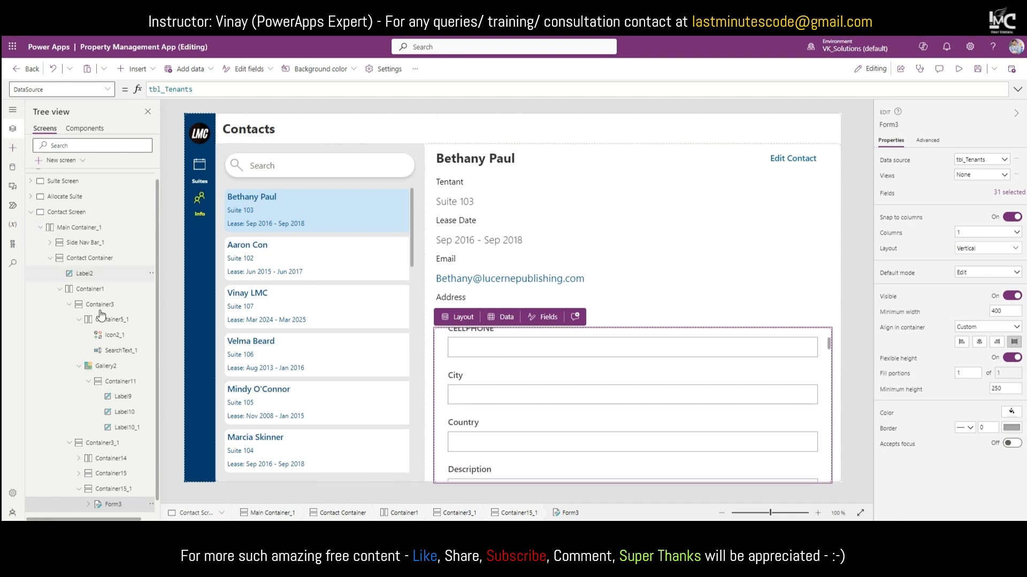
scroll(109, 374, "down", 1)
left_click(88, 489)
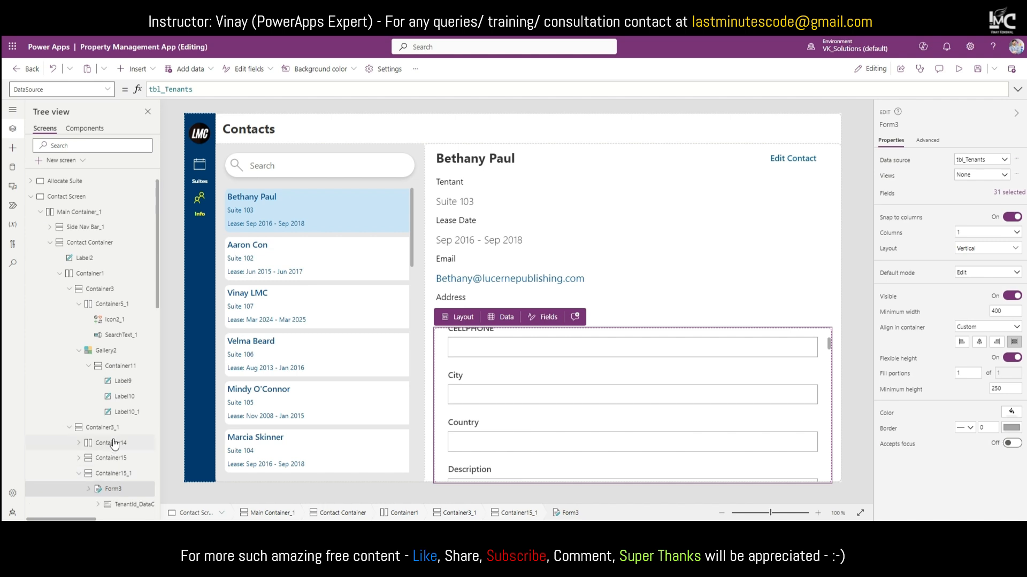
scroll(112, 446, "down", 3)
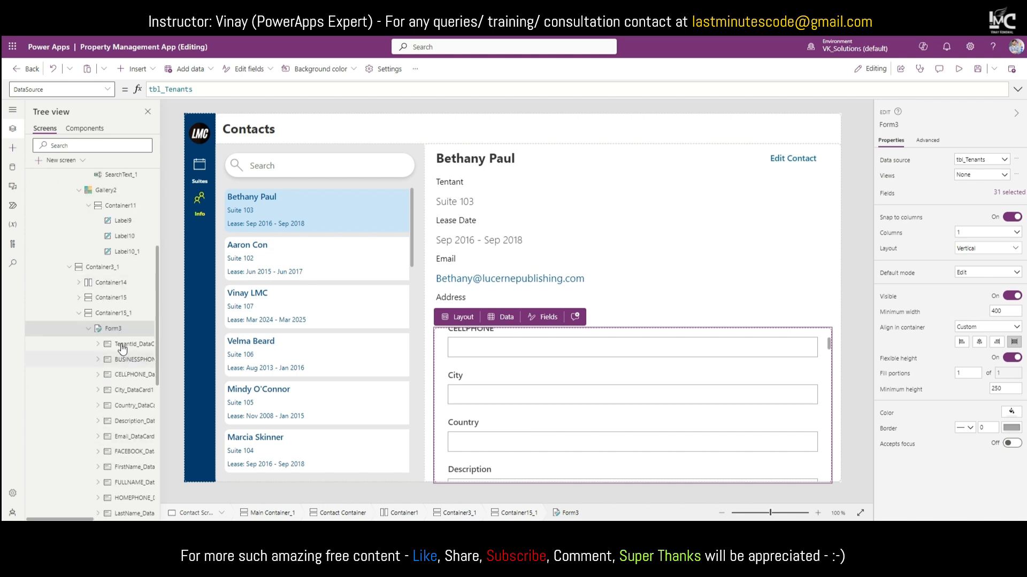
left_click(123, 348)
key("Delete")
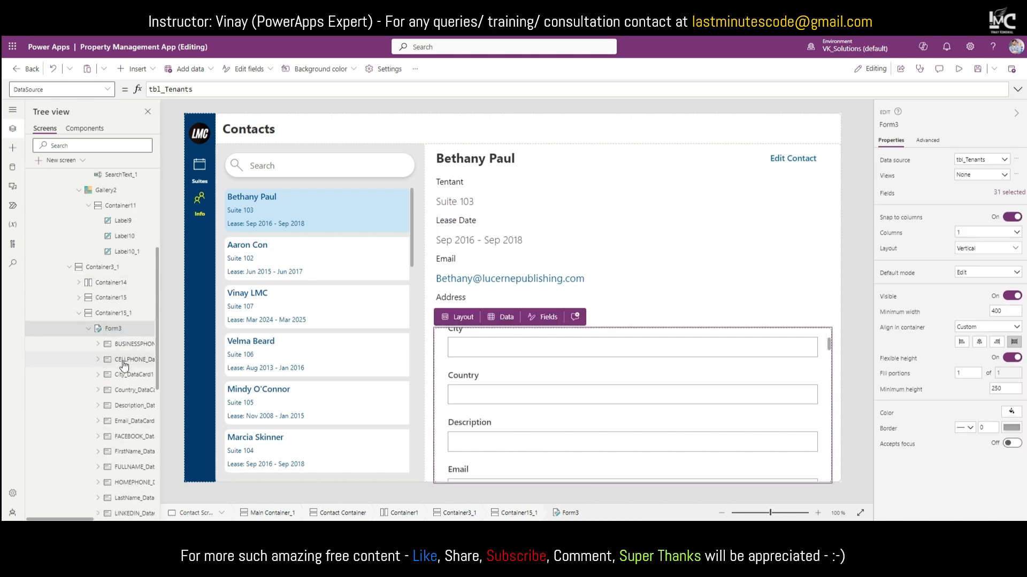
scroll(131, 417, "down", 2)
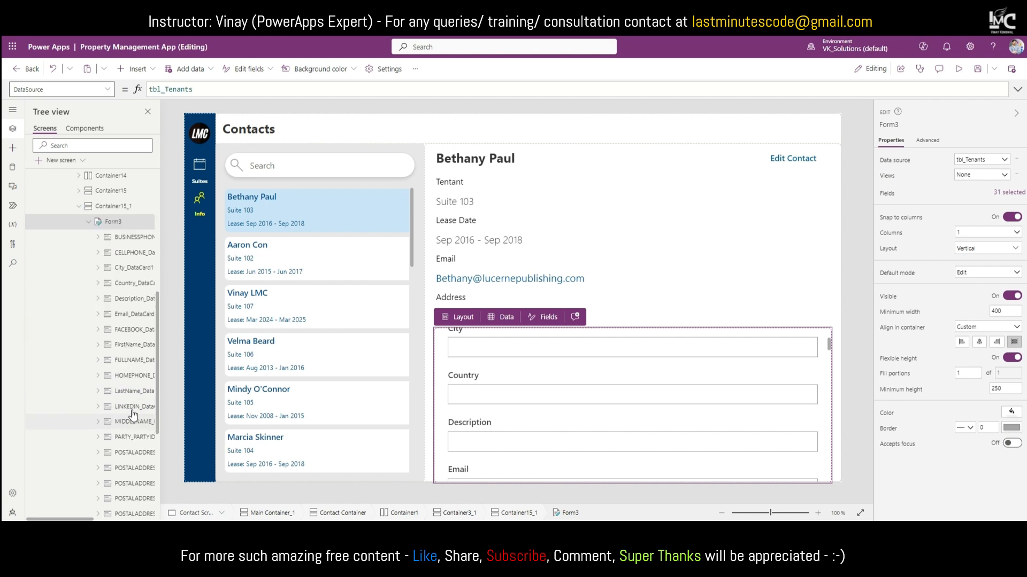
left_click(124, 363)
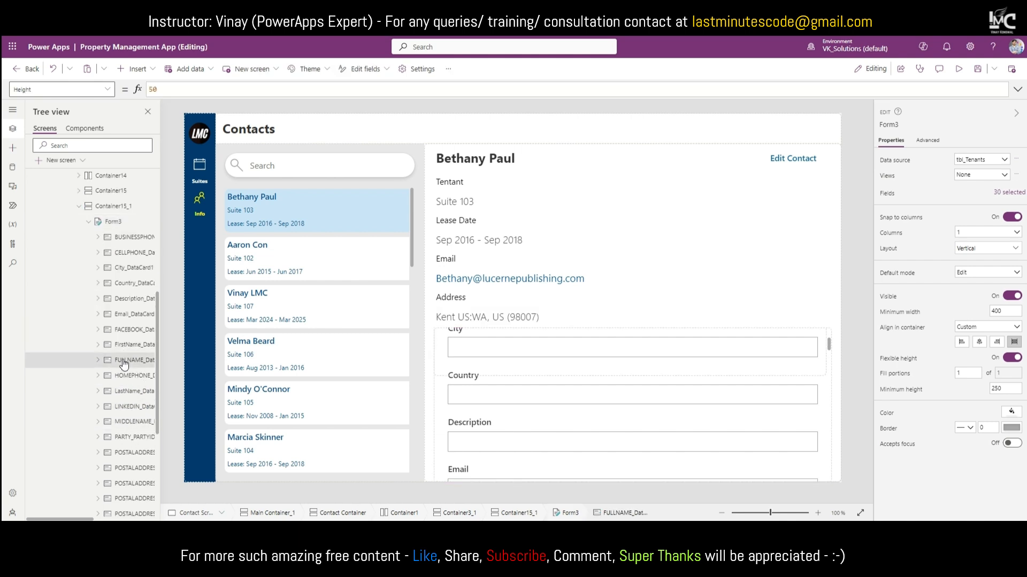
key("Delete")
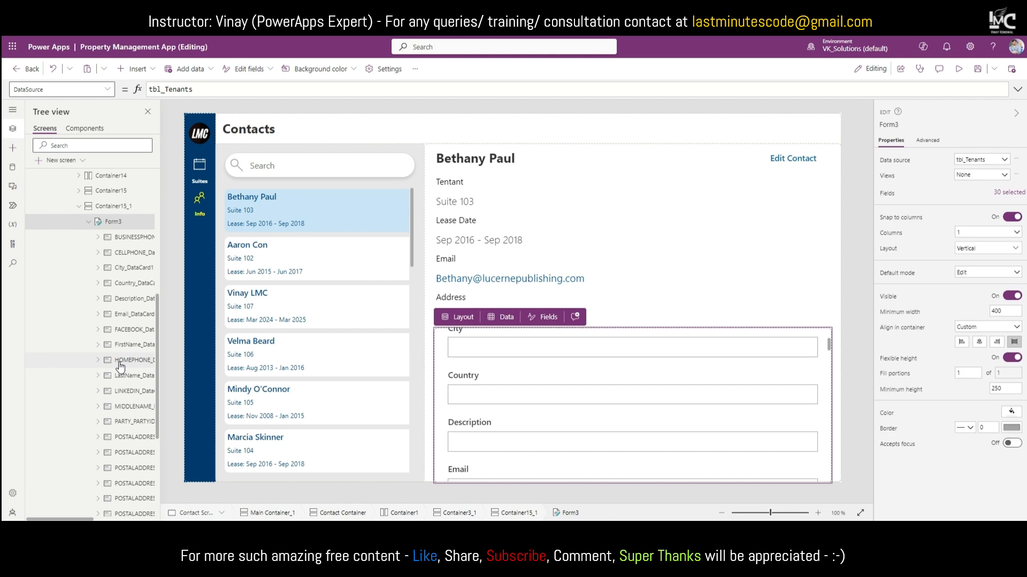
Step: Move the FirstName field to the first position in the form's field order, above BUSINESSPHONE
left_click(131, 347)
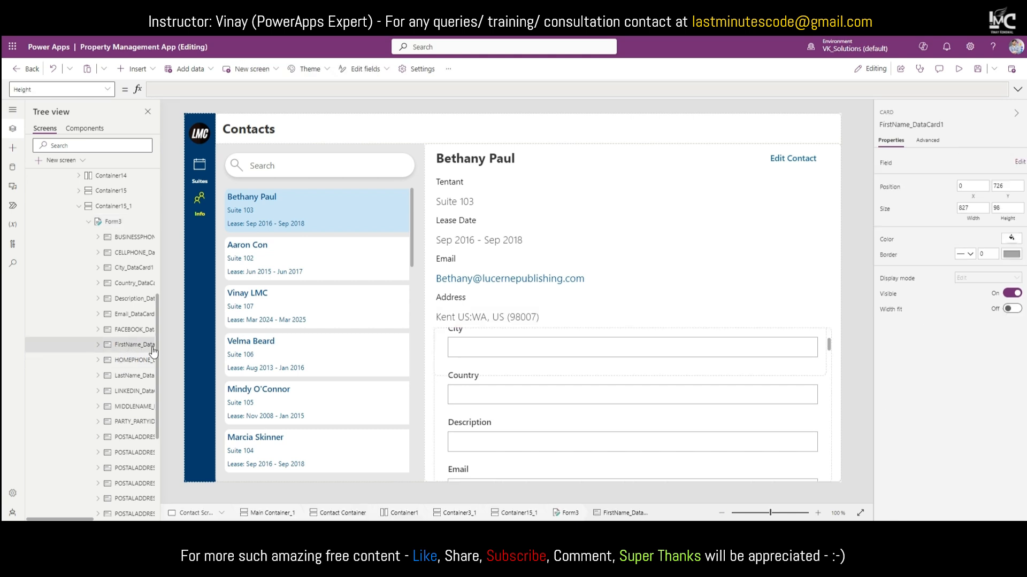
right_click(152, 353)
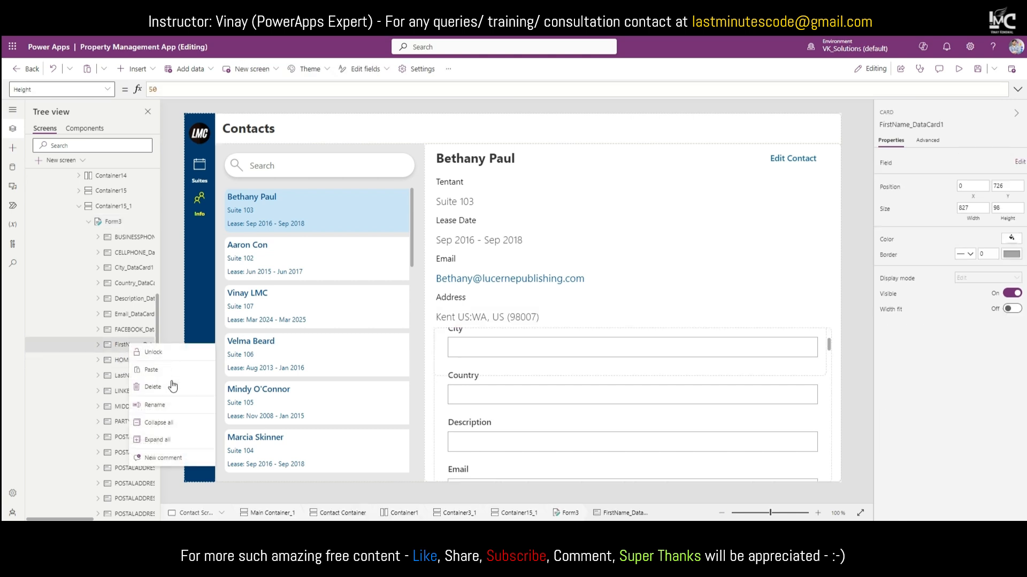
left_click(117, 347)
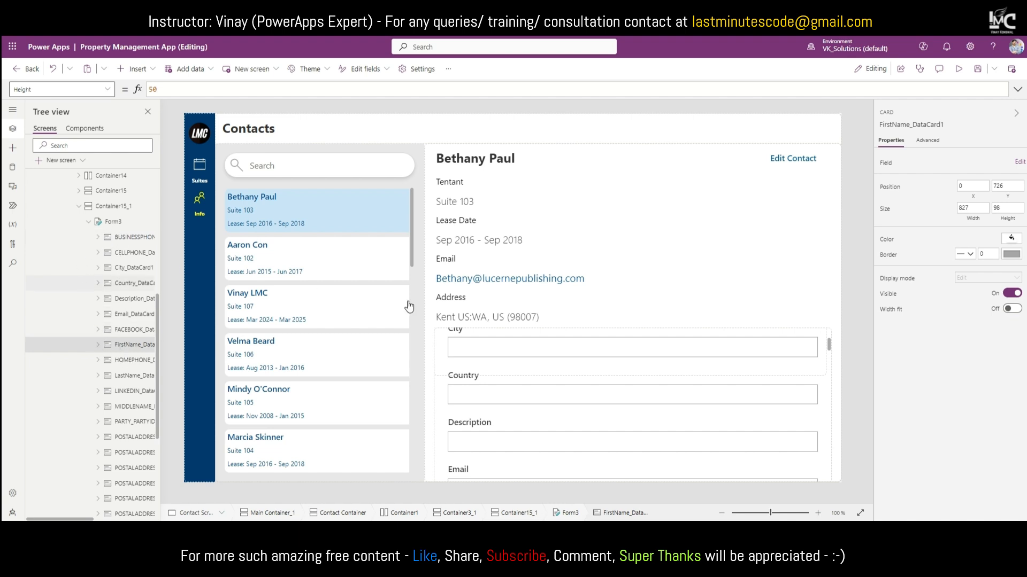
left_click(1020, 162)
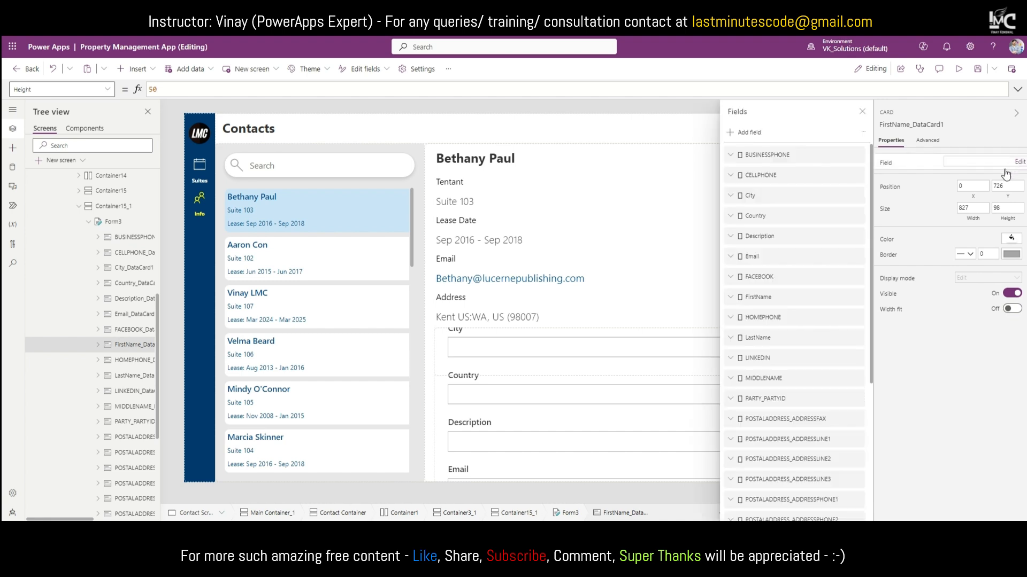
mouse_move(762, 309)
left_mouse_down()
mouse_move(792, 212)
mouse_move(775, 146)
mouse_move(758, 150)
mouse_move(766, 155)
left_mouse_up()
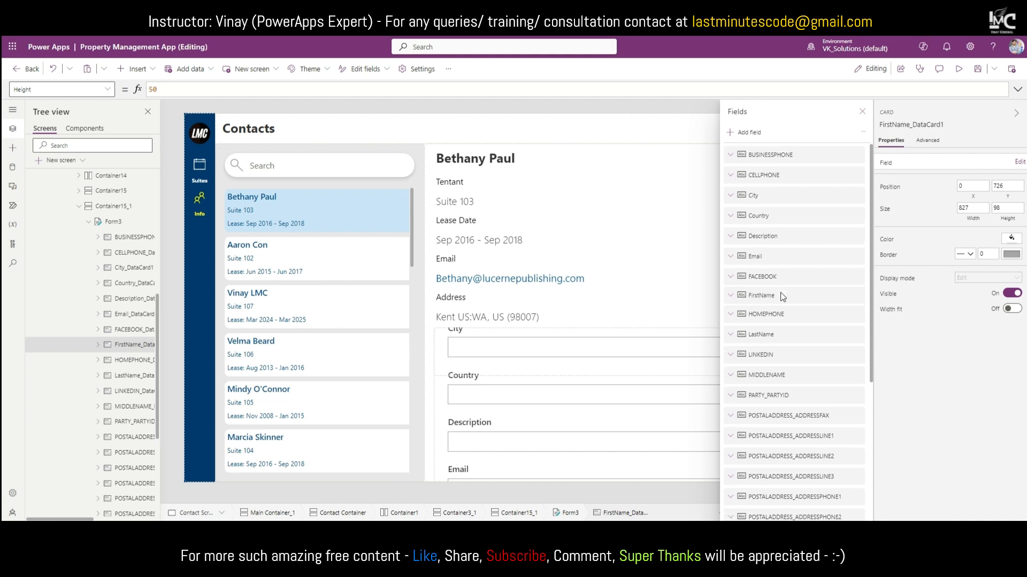
scroll(762, 322, "down", 3)
scroll(768, 298, "up", 3)
left_click_drag(762, 296, 763, 155)
left_click_drag(748, 170, 760, 173)
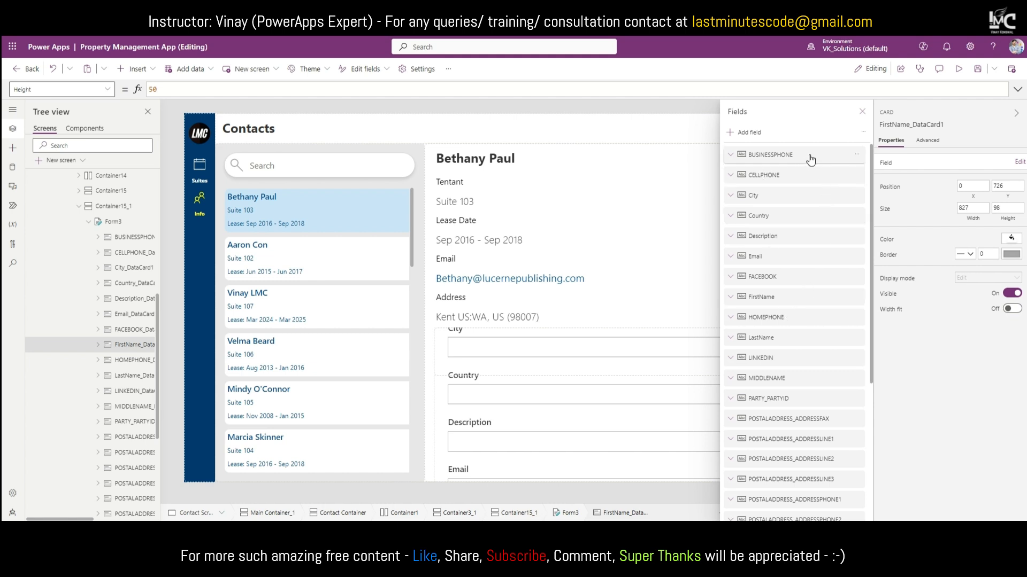
left_click_drag(811, 159, 758, 193)
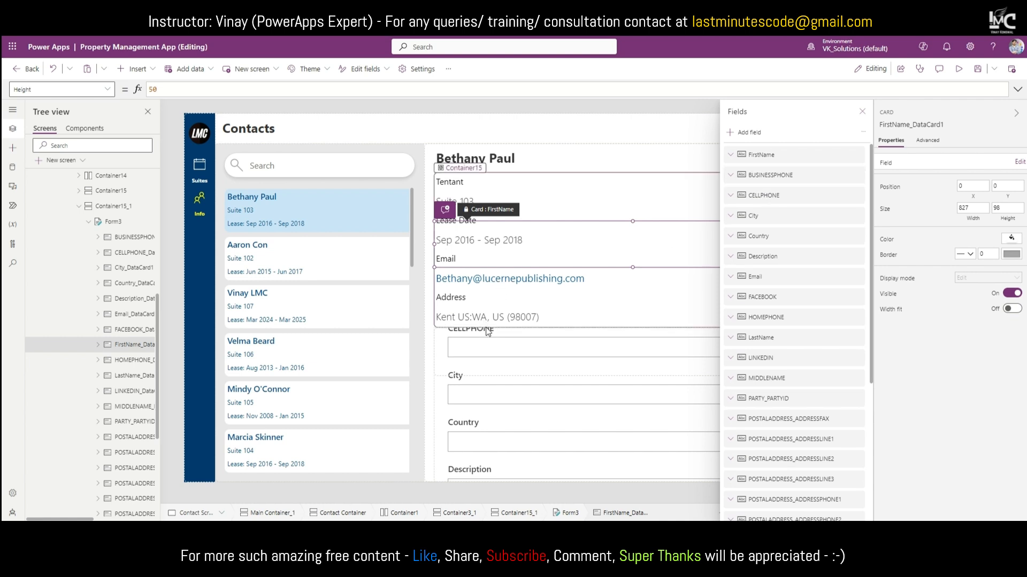
left_click(862, 112)
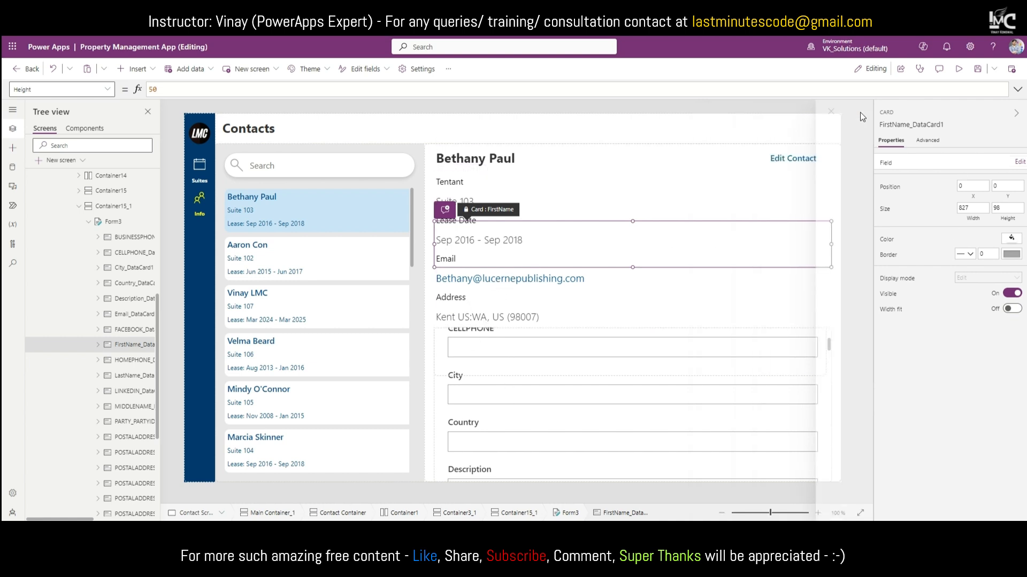
Step: Hide the contact details container (Container15) and set the left and right padding of the form's container (Container15_1) to 50
left_click(117, 192)
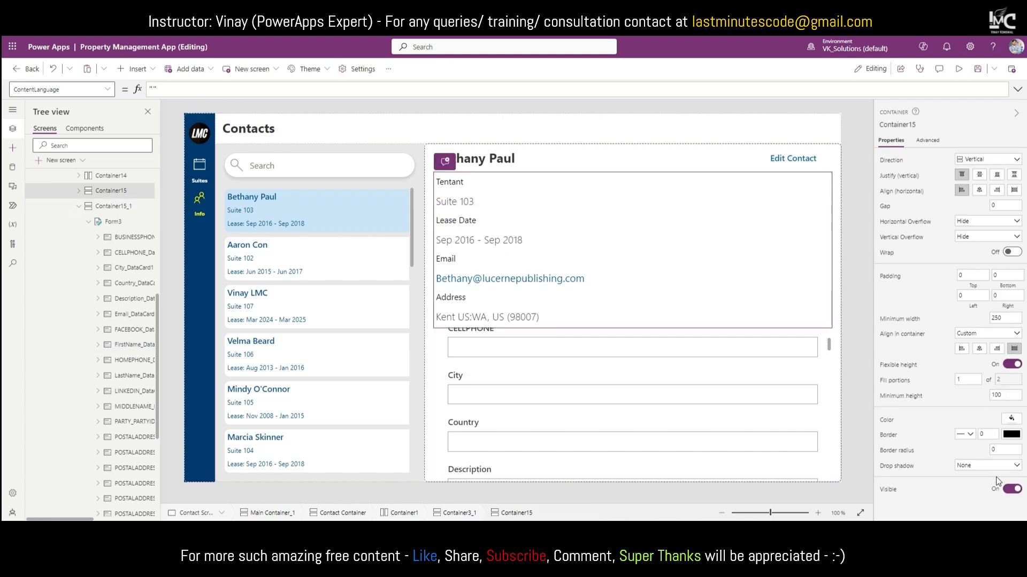
left_click(1010, 489)
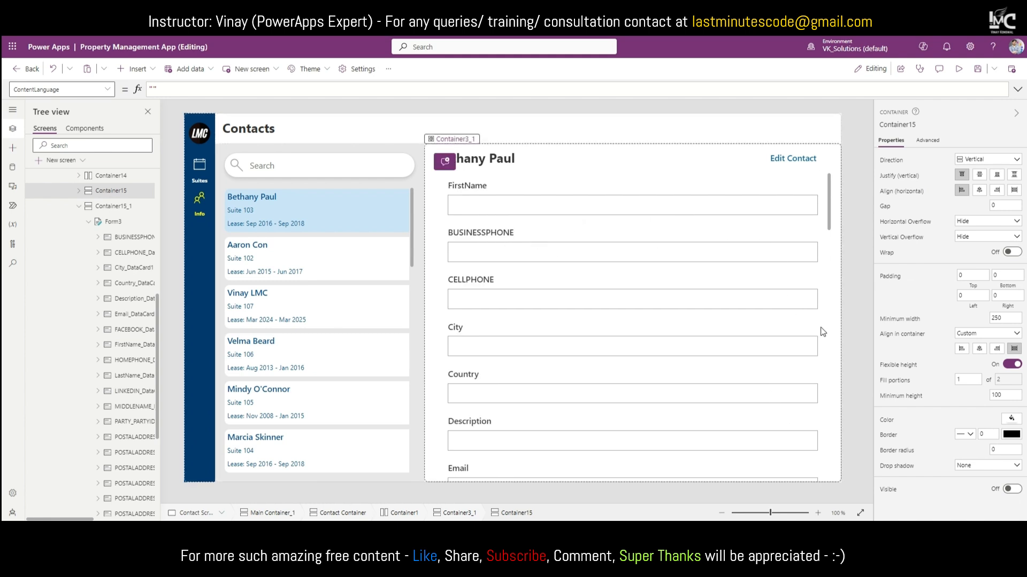
left_click(105, 206)
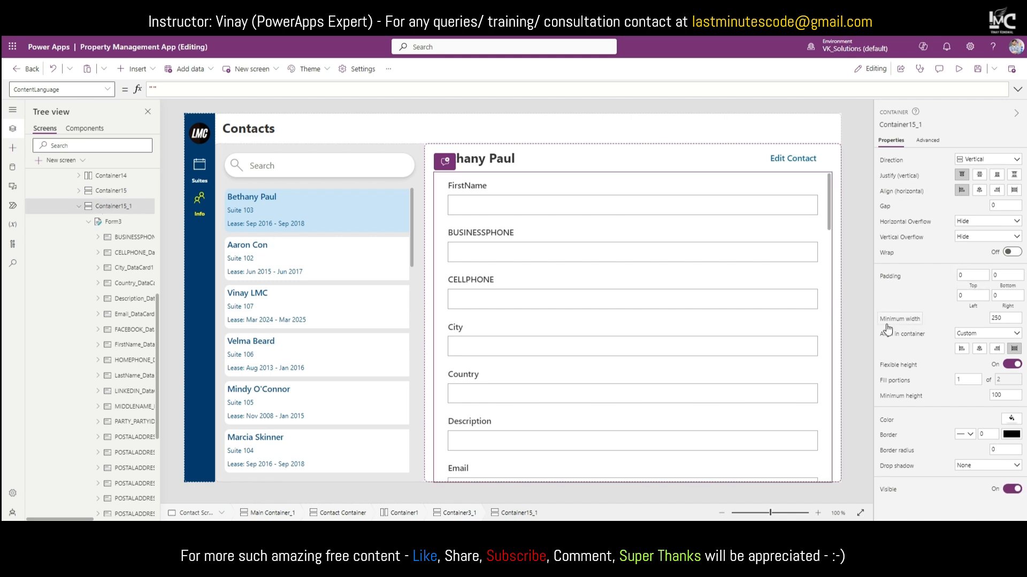
left_click(976, 298)
key("Tab")
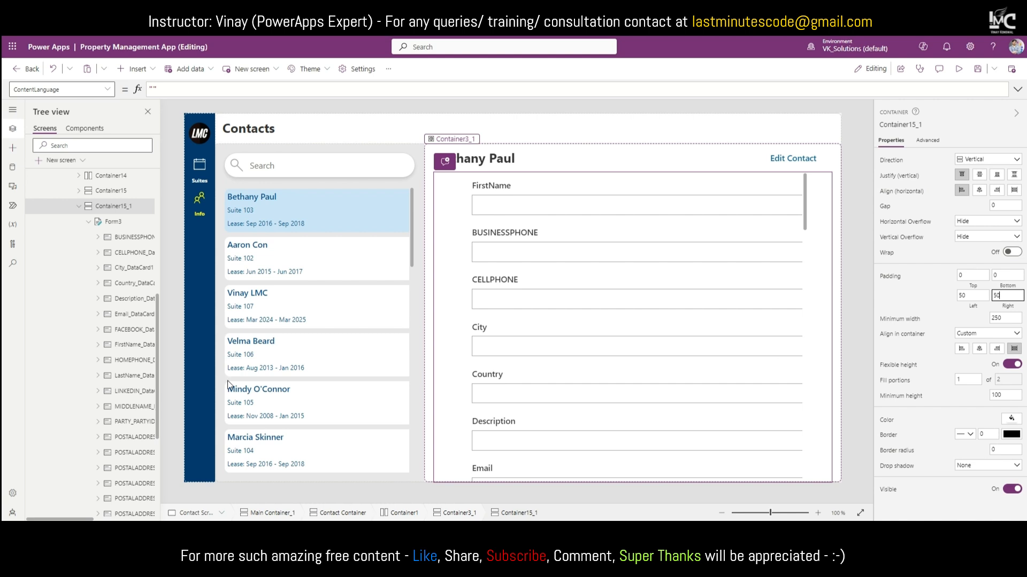
Step: Switch Form3 to 2 columns and back to 1 column to refit its fields to the padded container
left_click(128, 223)
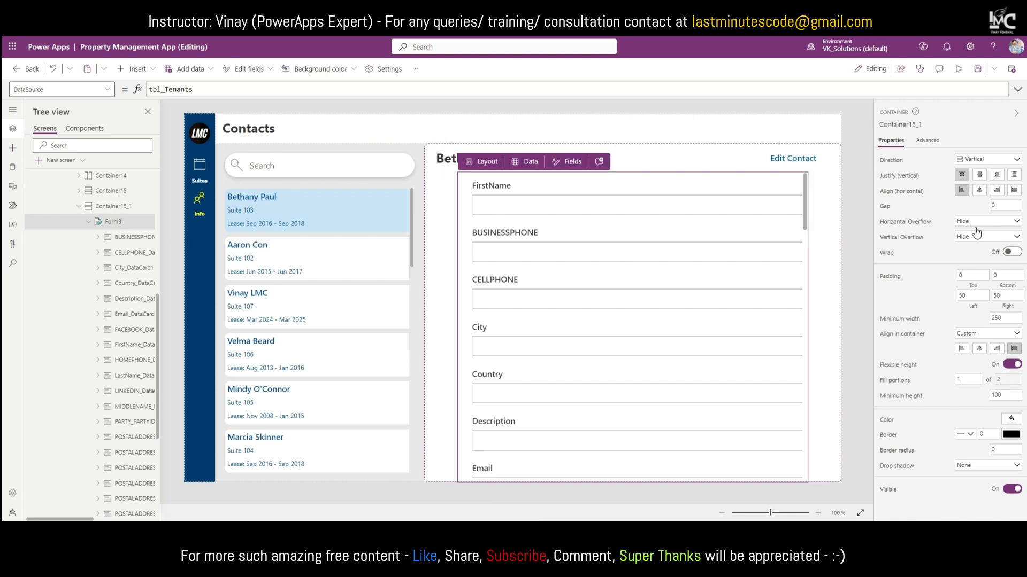
left_click(984, 235)
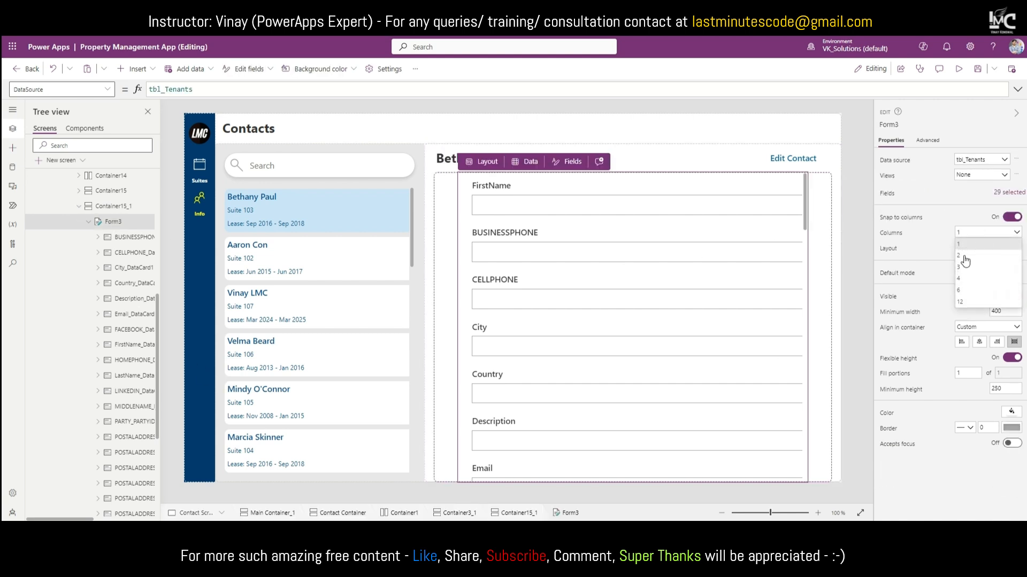
left_click(964, 250)
left_click(966, 235)
left_click(963, 246)
key("ctrl+z")
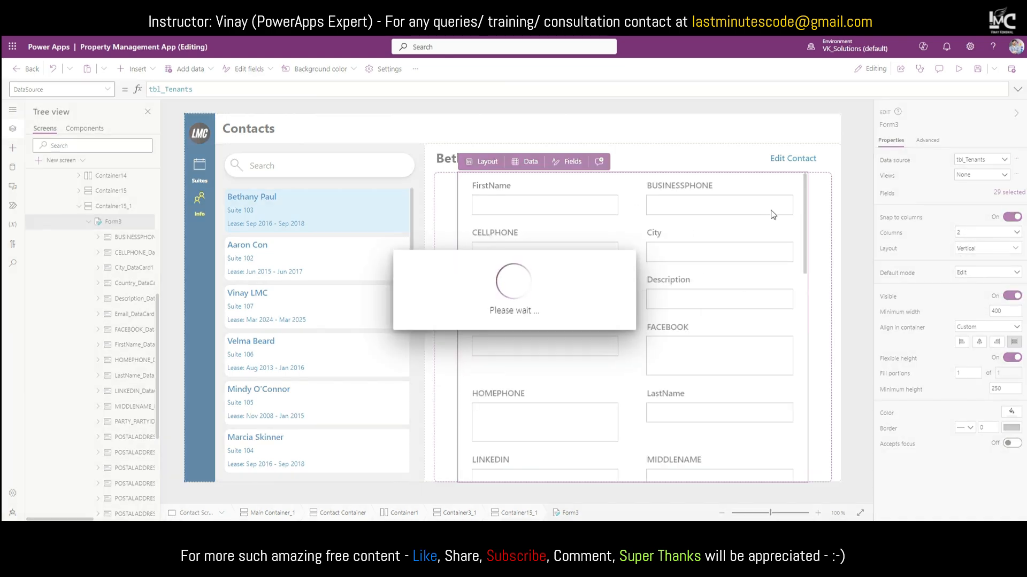
left_click(973, 235)
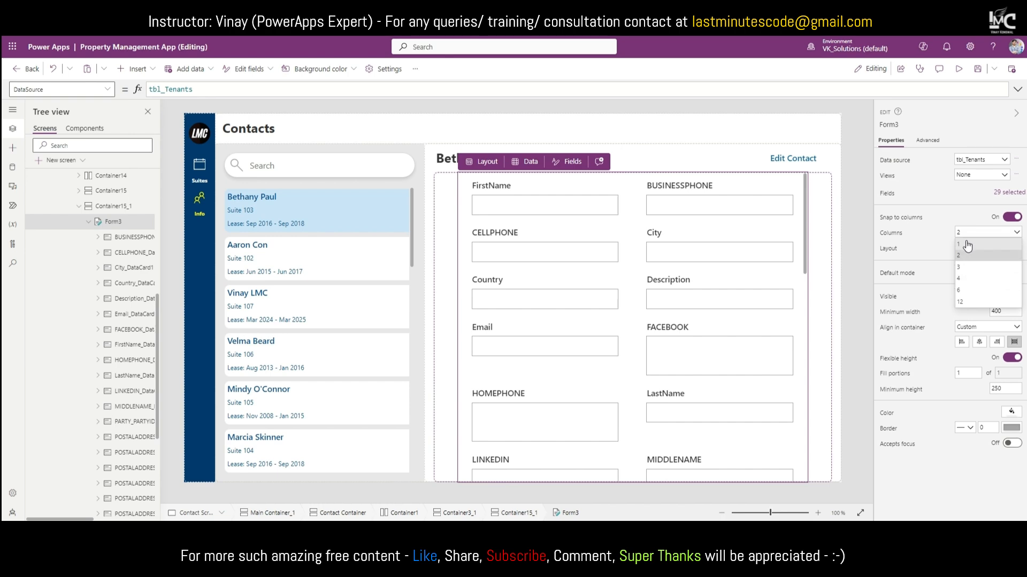
left_click(965, 244)
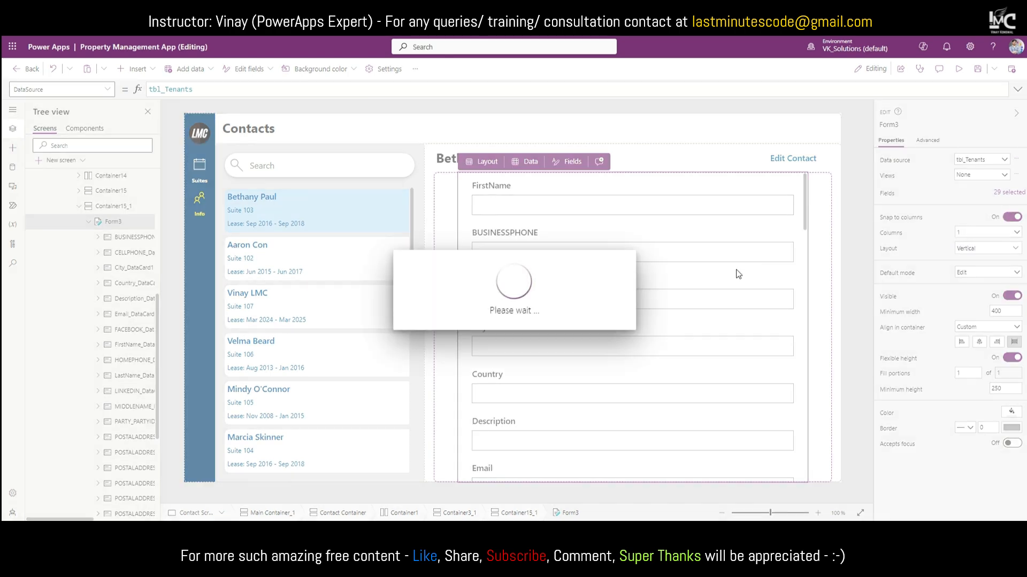
left_click(848, 220)
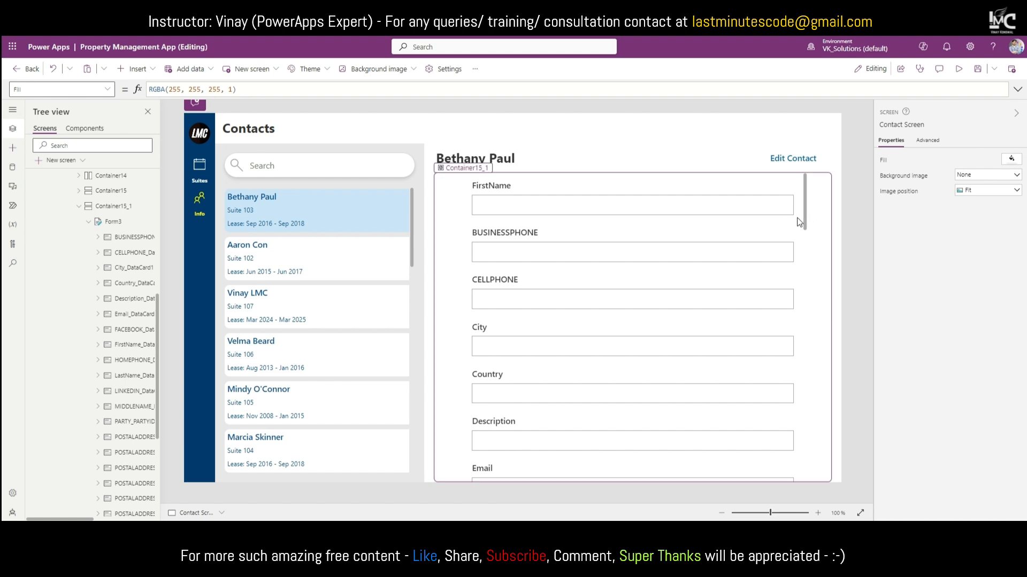
left_click(802, 247)
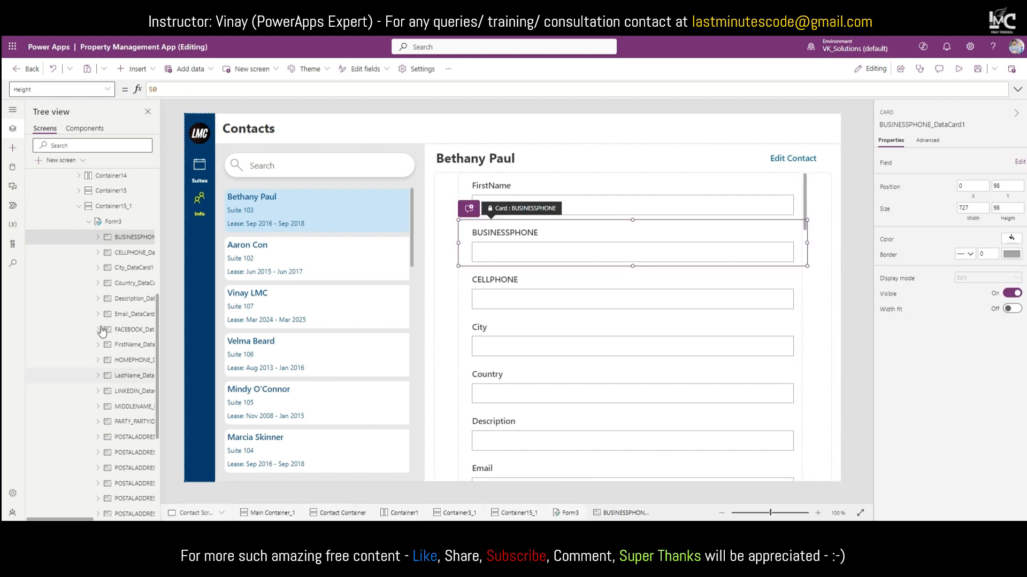
Step: Reorder the form's fields, placing LastName directly below FirstName and Country directly below Email
left_click(122, 222)
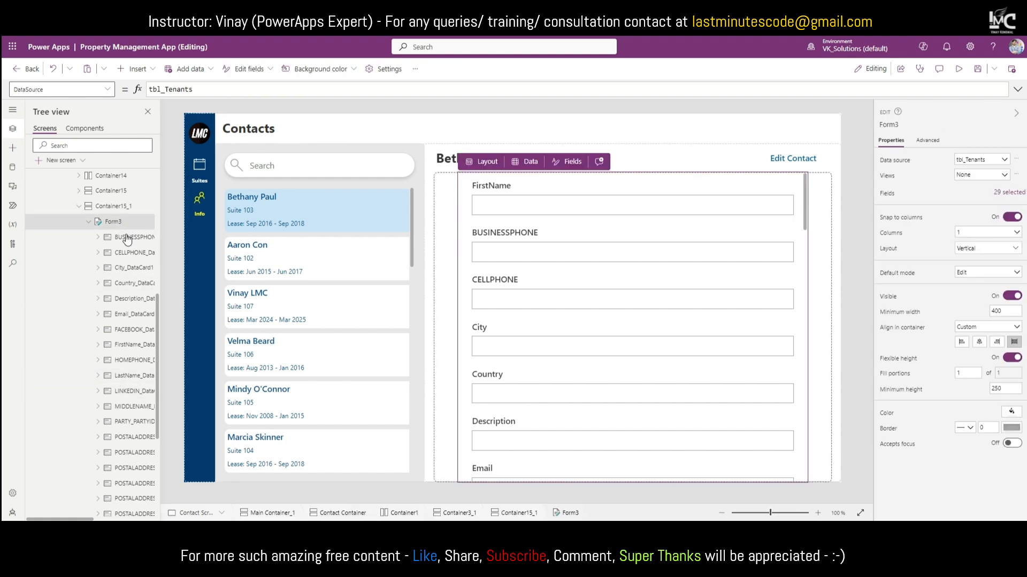
left_click(1009, 193)
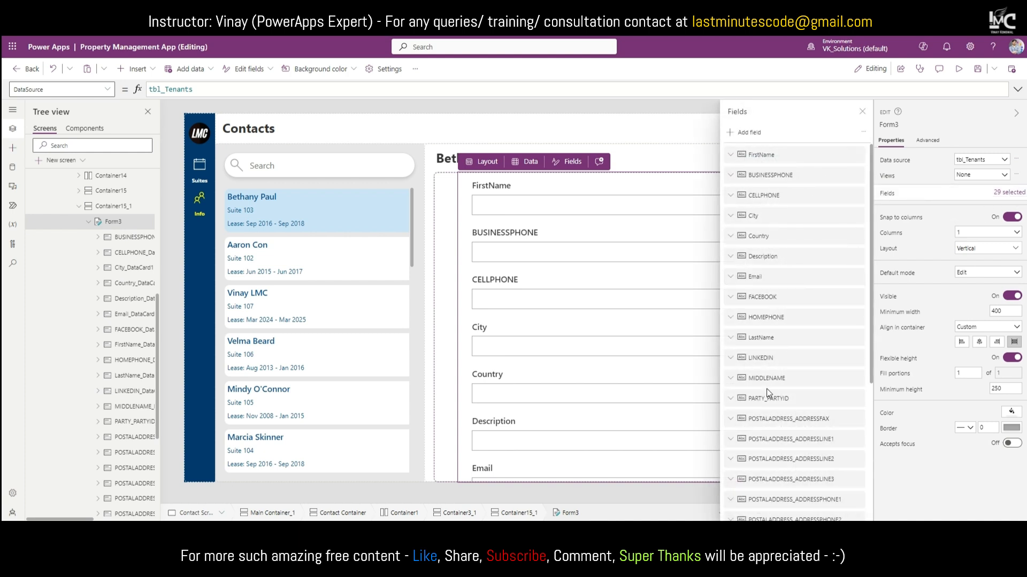
left_click_drag(763, 337, 794, 162)
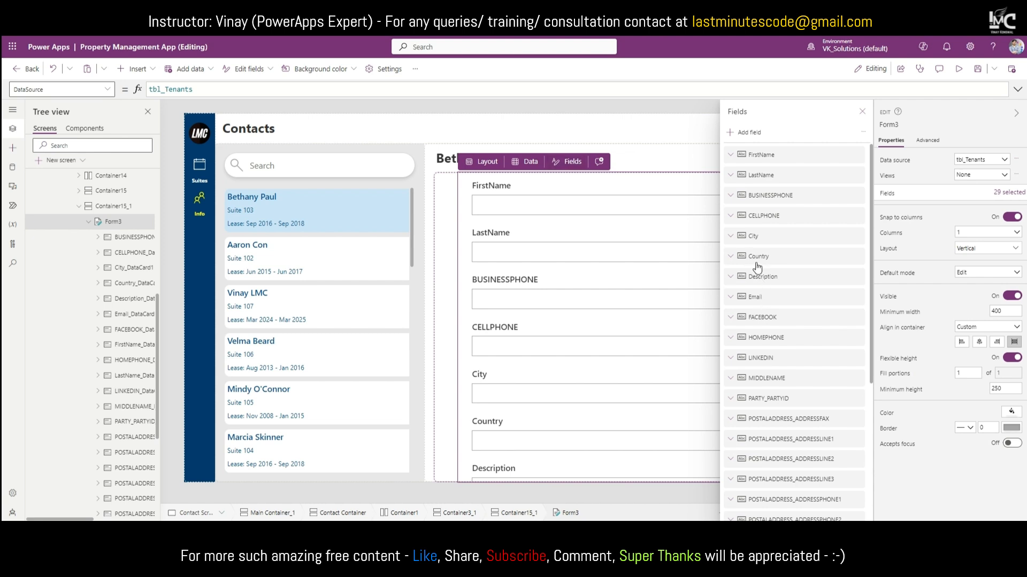
left_click_drag(757, 267, 756, 207)
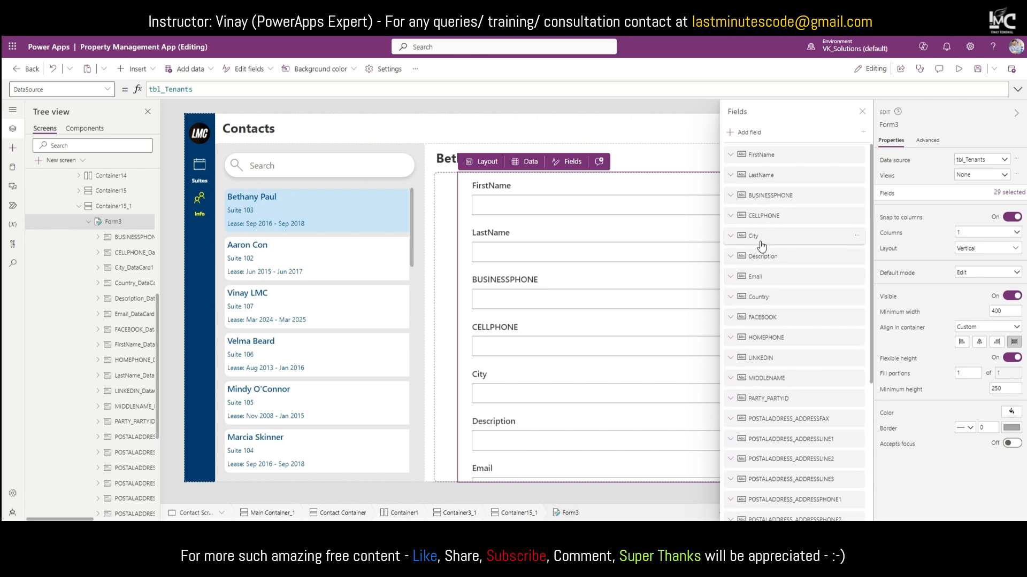
Step: Reorder the form's fields so that Country and Email follow directly after LastName, above BUSINESSPHONE
left_click_drag(758, 306, 753, 187)
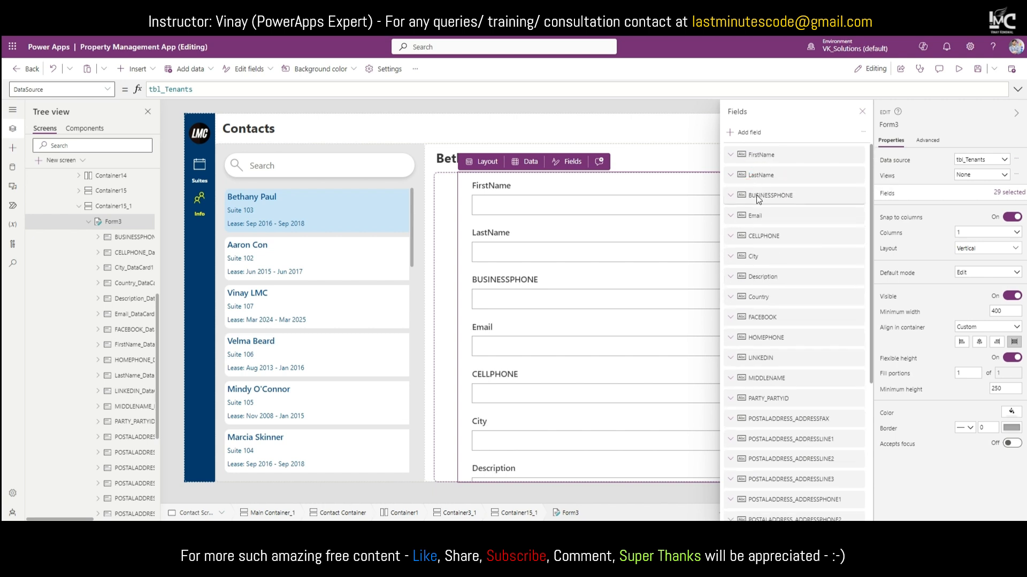
left_click_drag(763, 296, 756, 187)
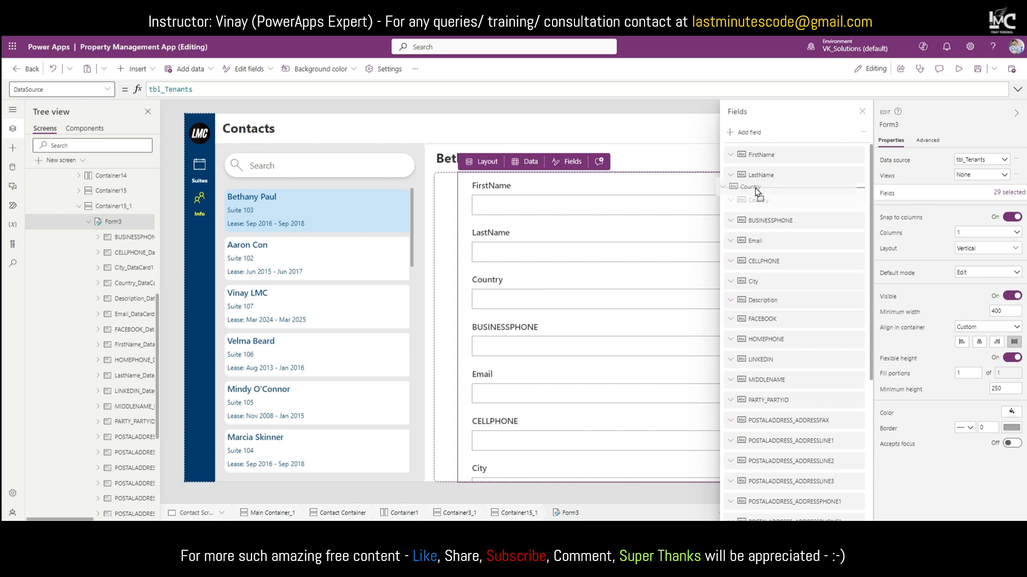
left_click_drag(743, 235, 756, 256)
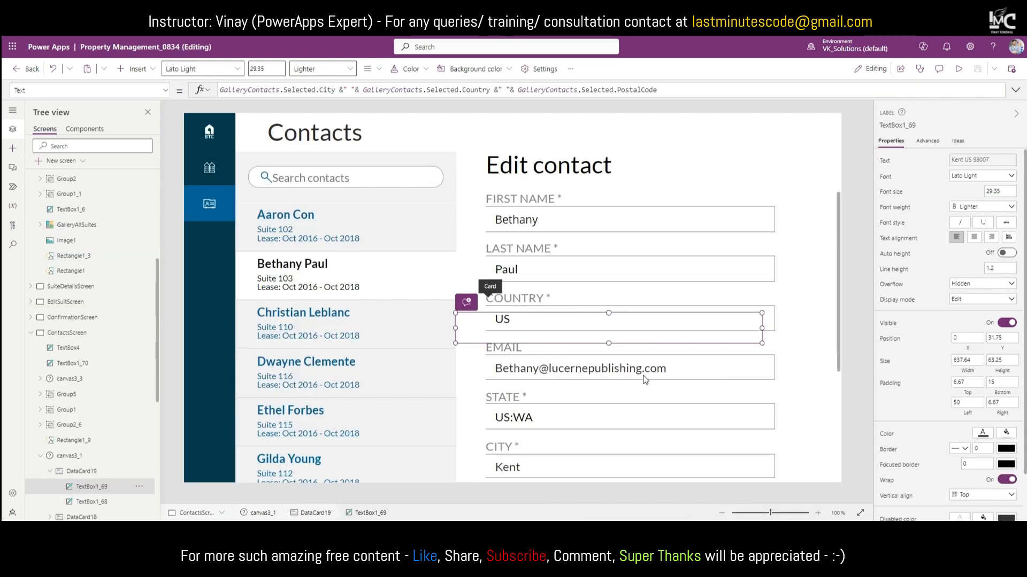
Step: Review the reference app's Edit contact form down to its ZIP field, and save the Property Management App
scroll(646, 380, "down", 3)
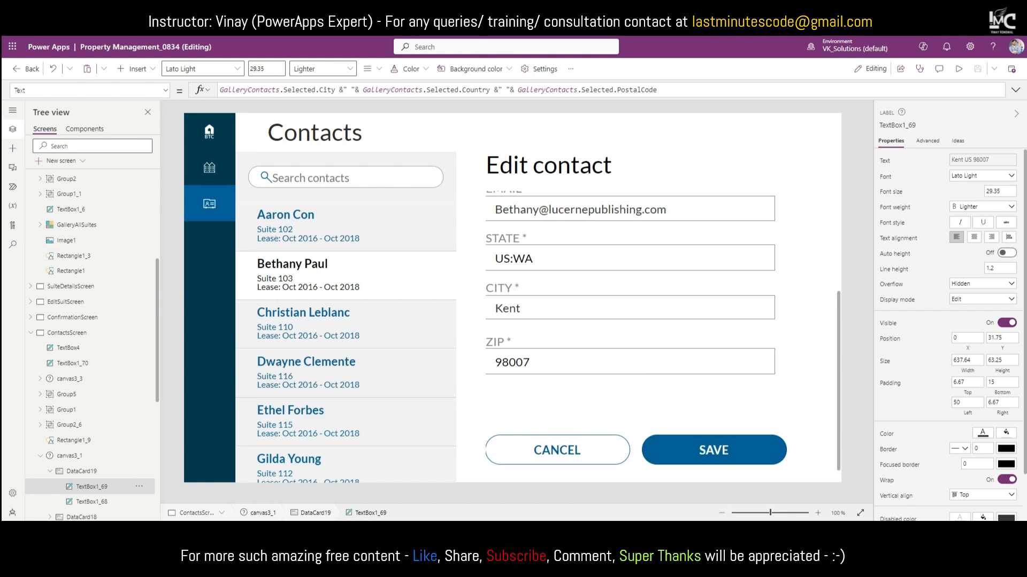
scroll(618, 360, "up", 3)
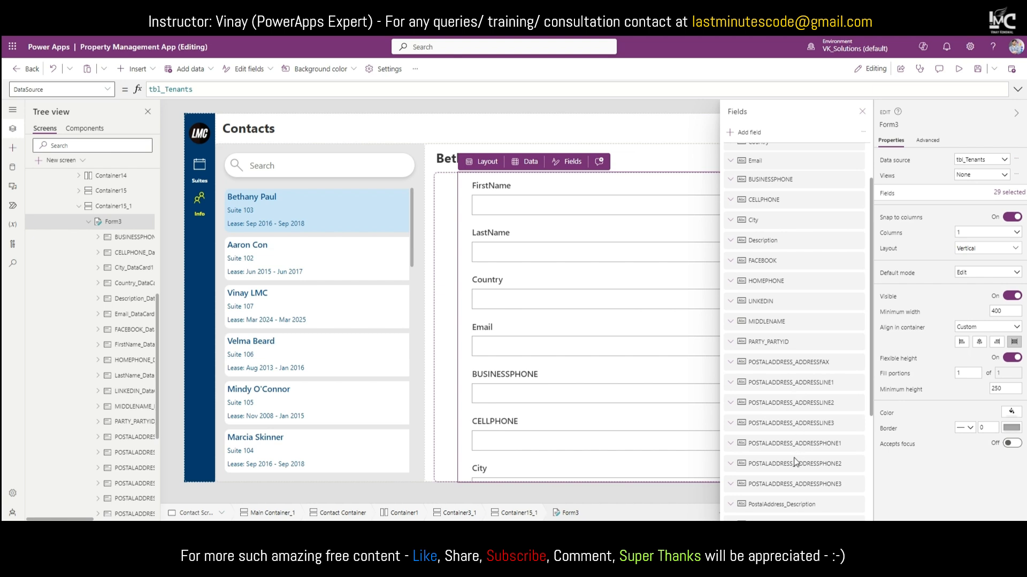
scroll(795, 461, "down", 3)
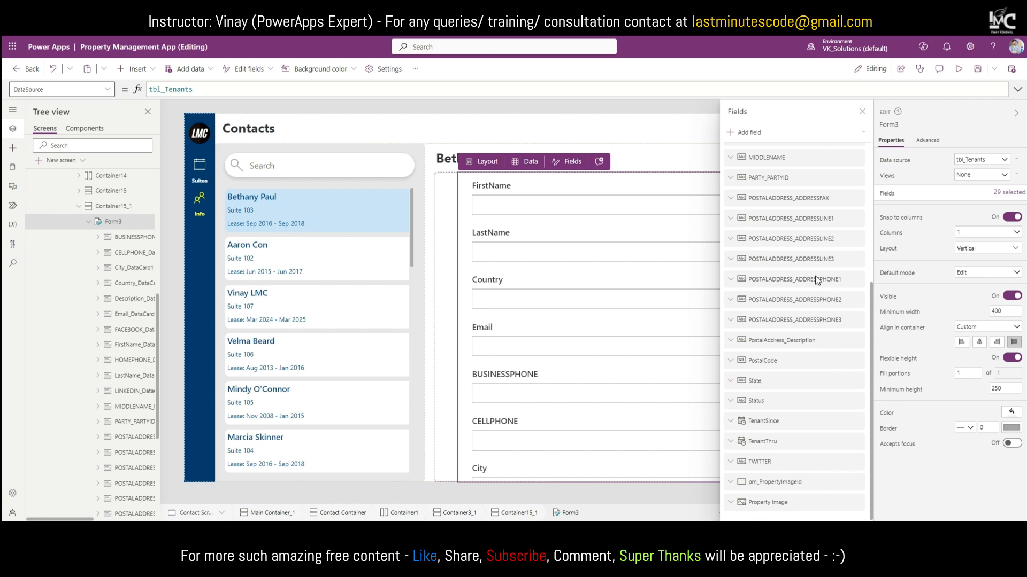
left_click(977, 73)
left_click(862, 111)
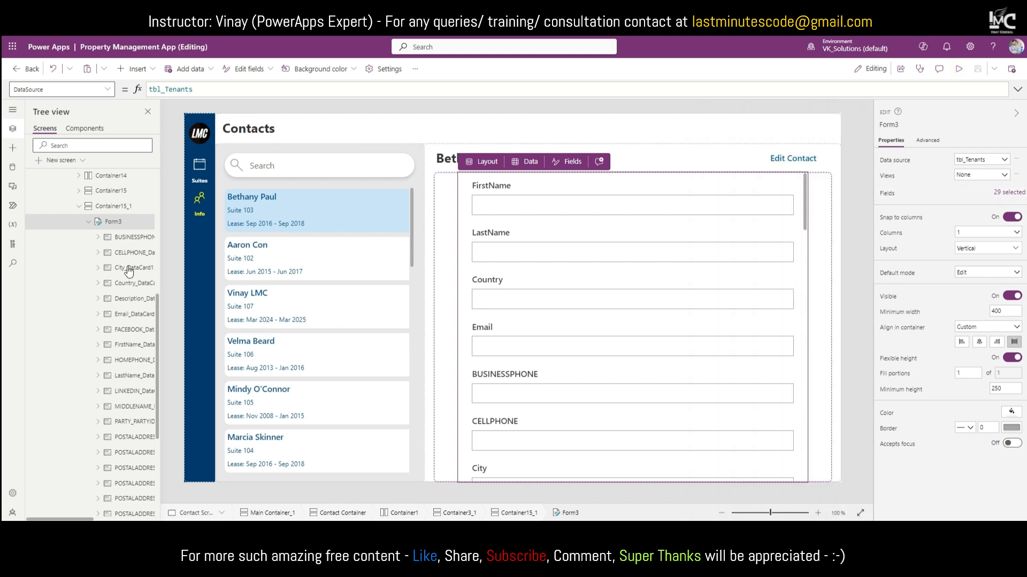
Step: Delete all of Form3's data cards except FirstName, LastName, Country, Email, BUSINESSPHONE, City and State
left_click(135, 237)
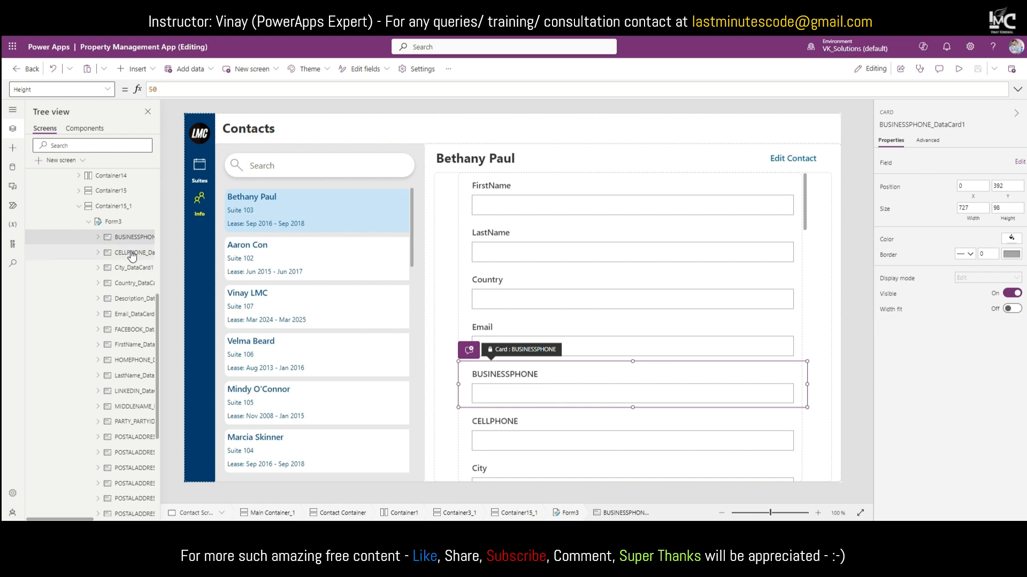
left_click(131, 255)
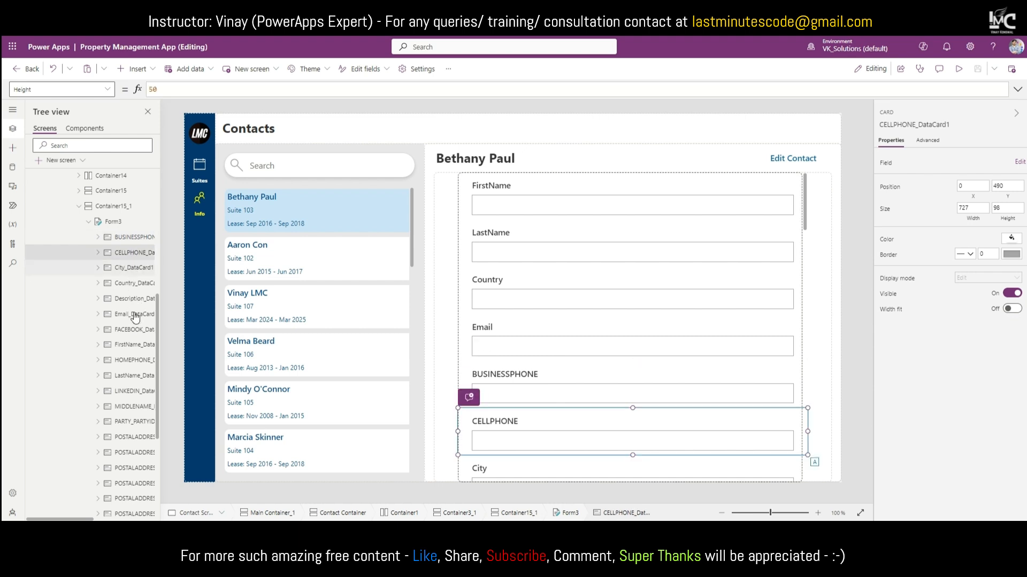
left_click(134, 302, "ctrl")
left_click(134, 315, "ctrl")
left_click(133, 319, "ctrl")
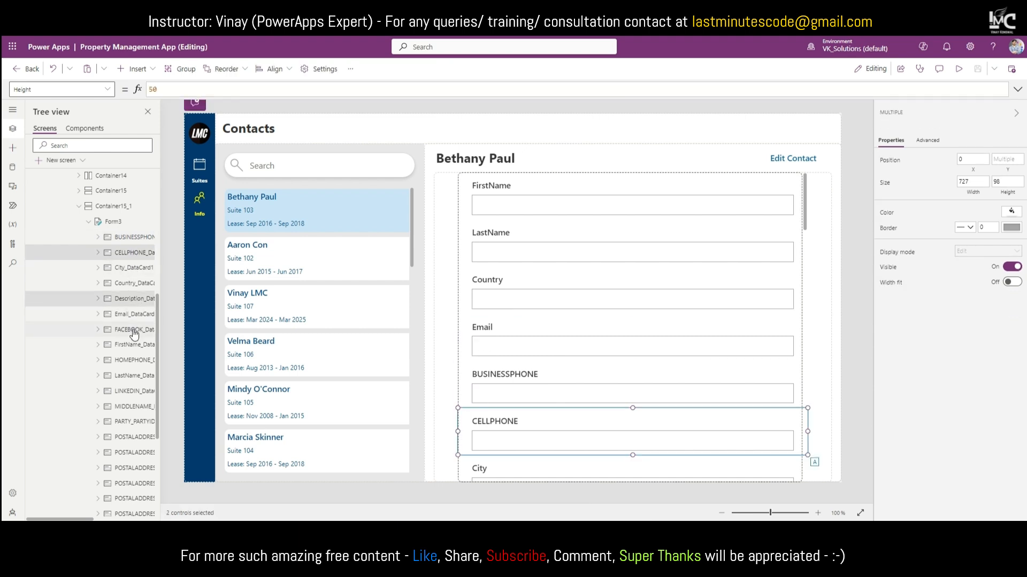
left_click(138, 362, "ctrl")
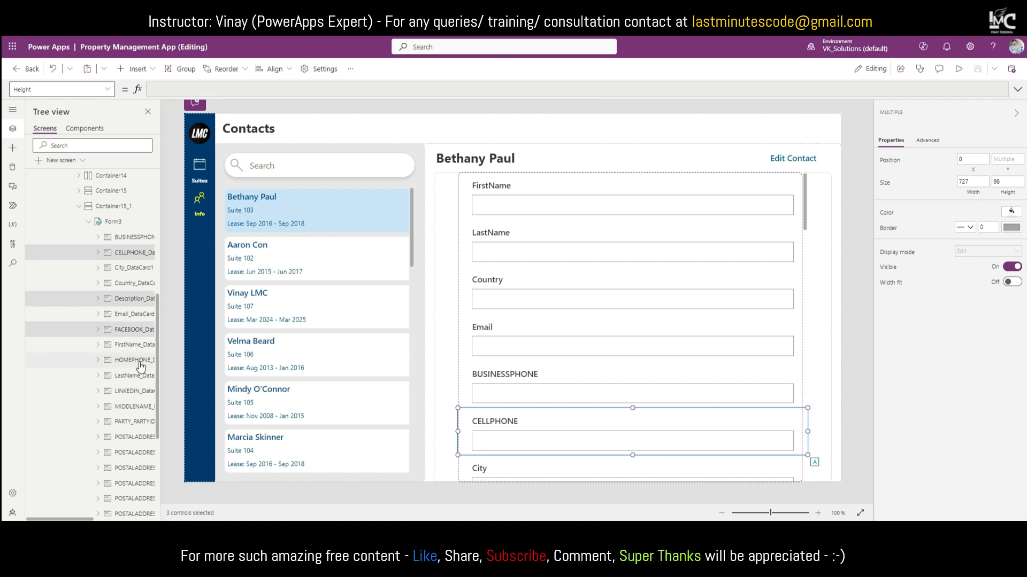
left_click(133, 396, "ctrl")
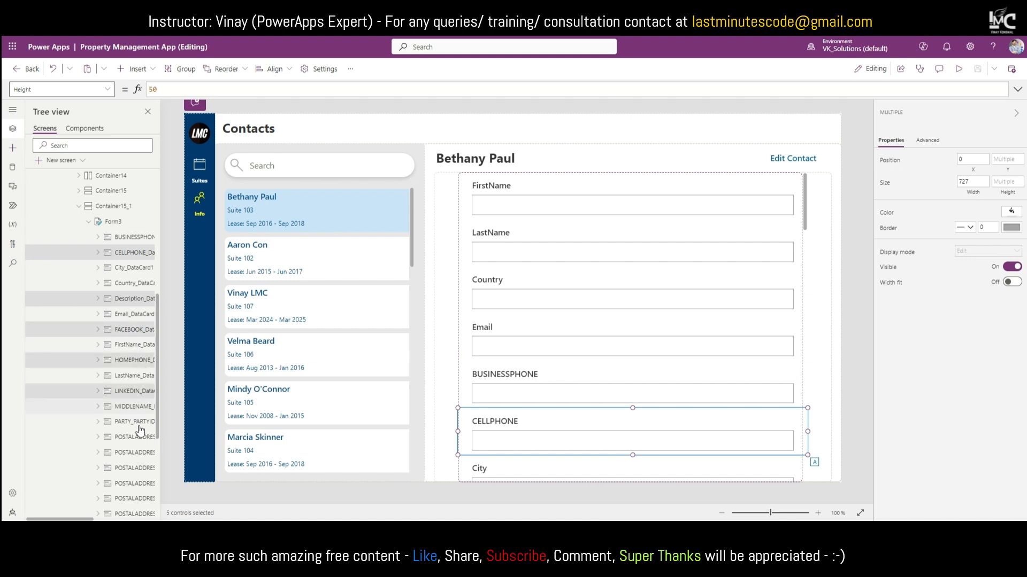
left_click(139, 411, "ctrl")
left_click(138, 427, "ctrl")
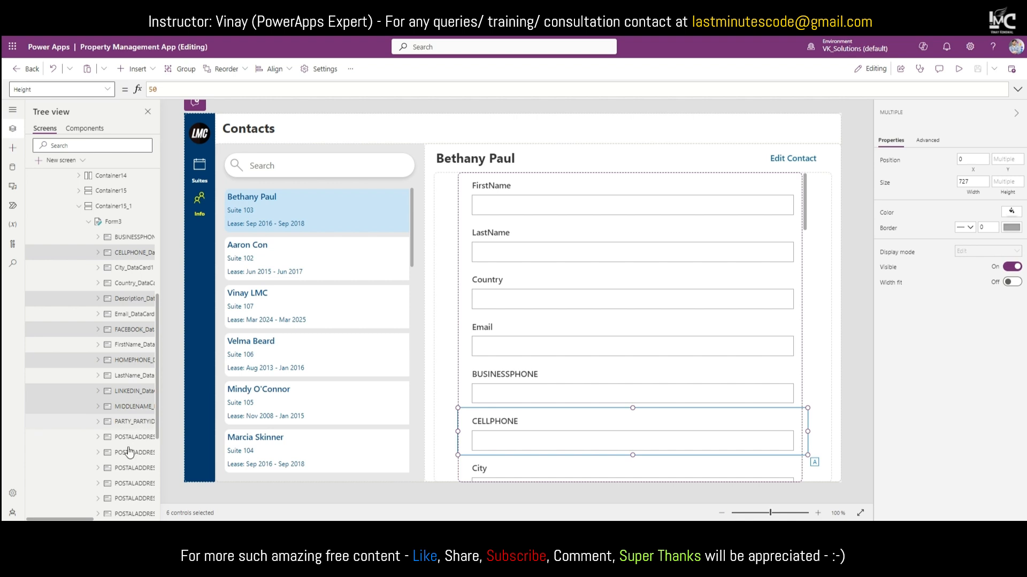
left_click(129, 470, "shift")
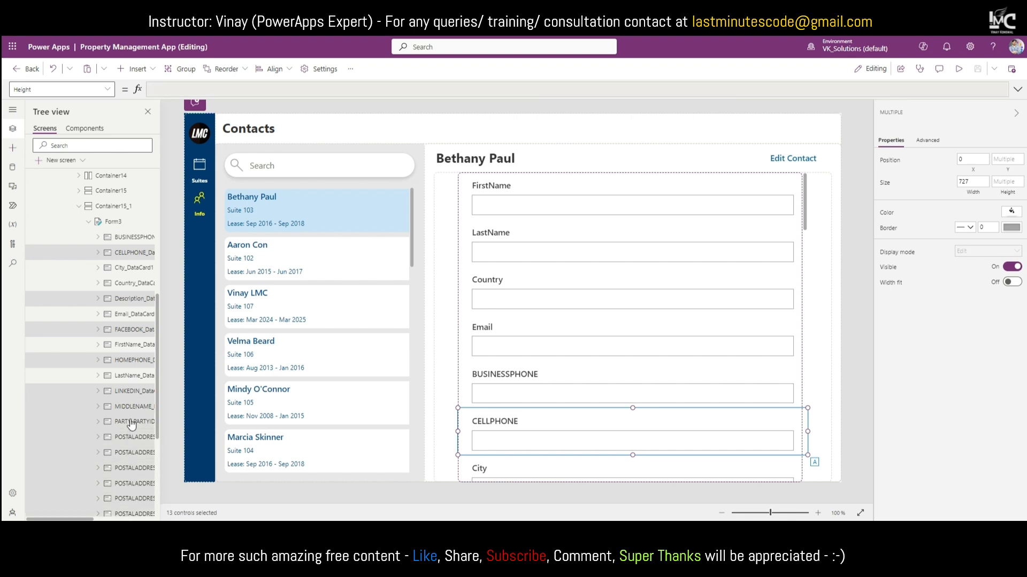
scroll(135, 336, "down", 3)
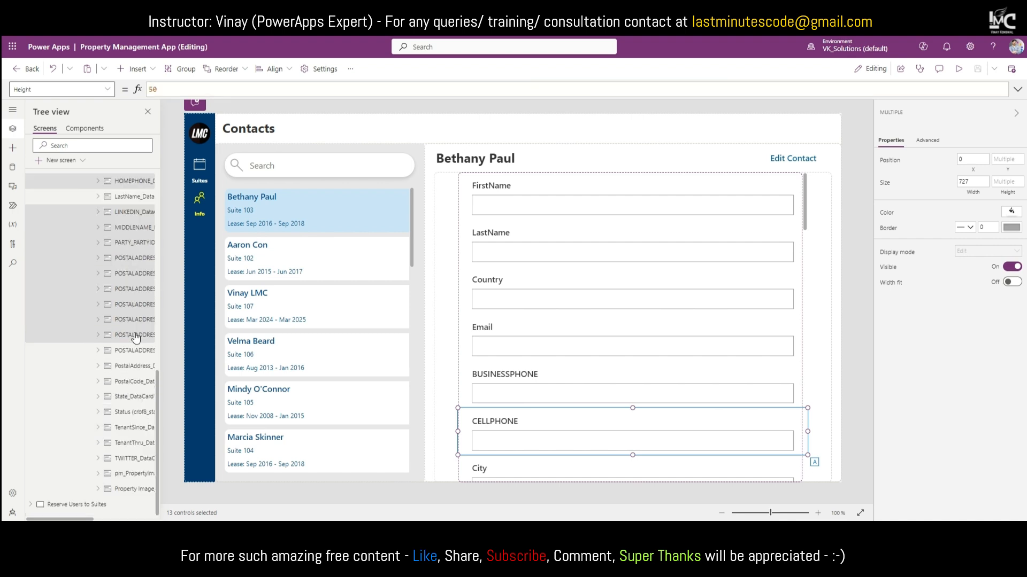
left_click(135, 369, "shift")
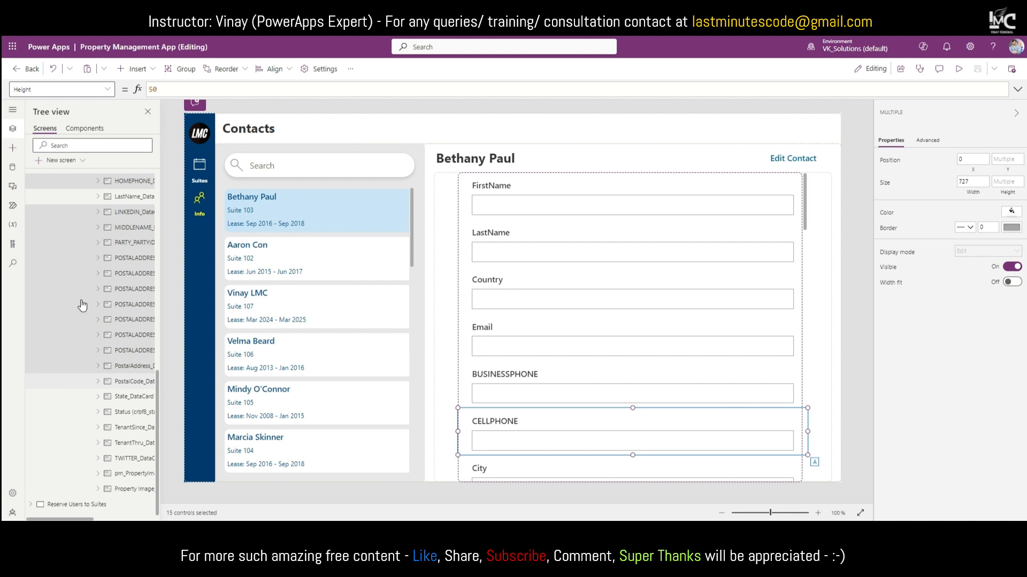
left_click(122, 383, "shift")
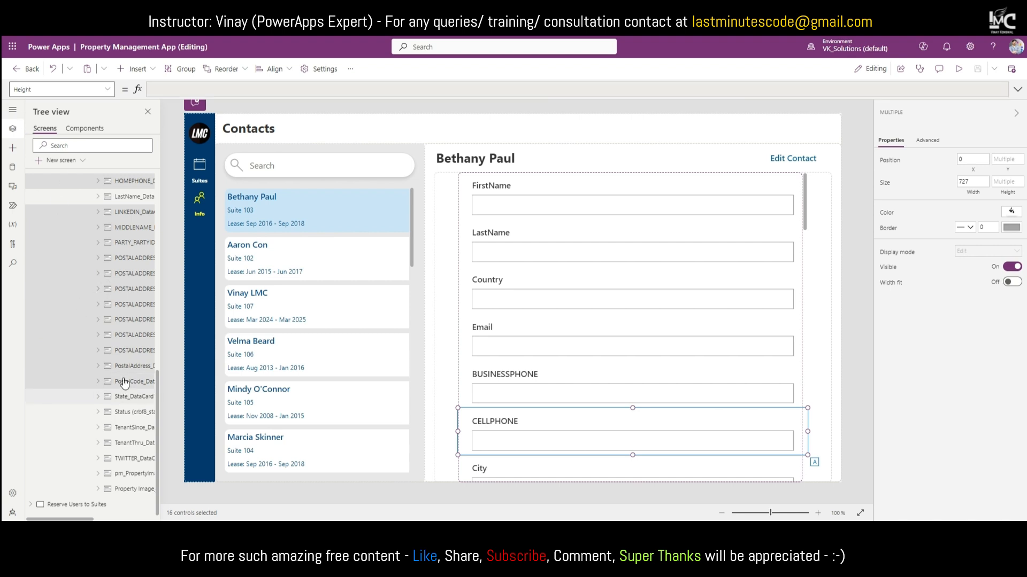
left_click(131, 416, "shift")
left_click(136, 429, "shift")
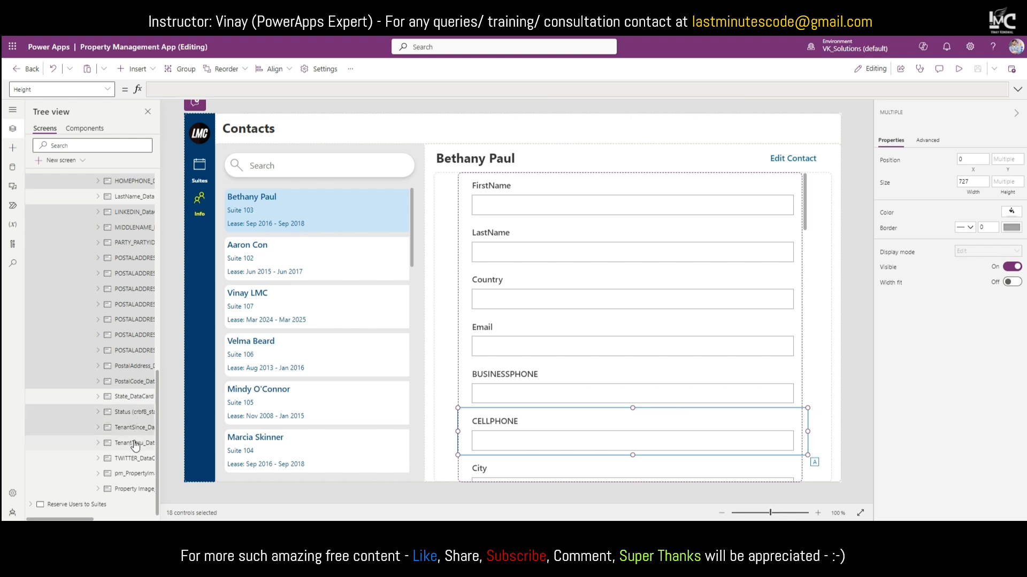
left_click(138, 444, "shift")
left_click(139, 459, "shift")
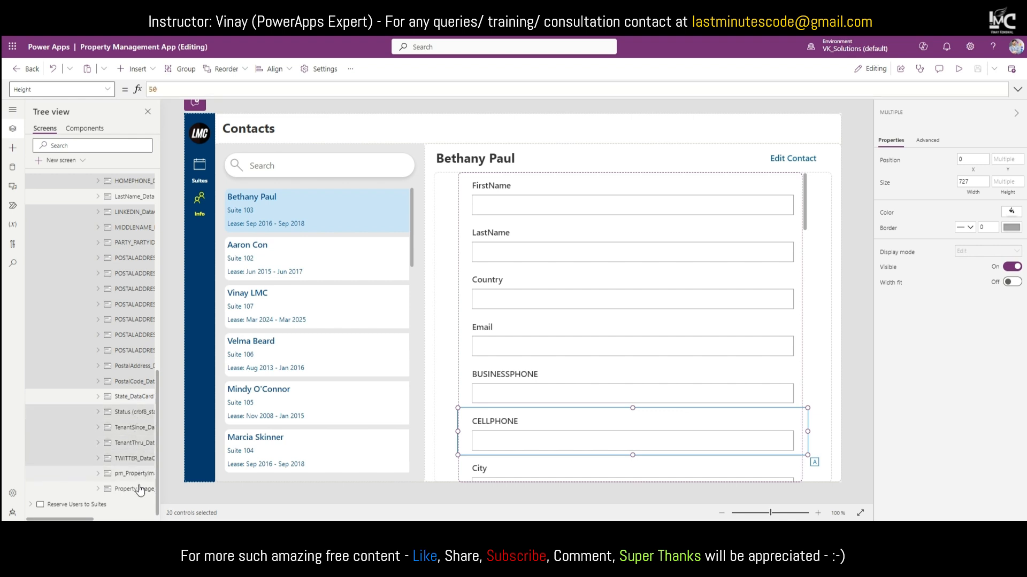
left_click(139, 489, "shift")
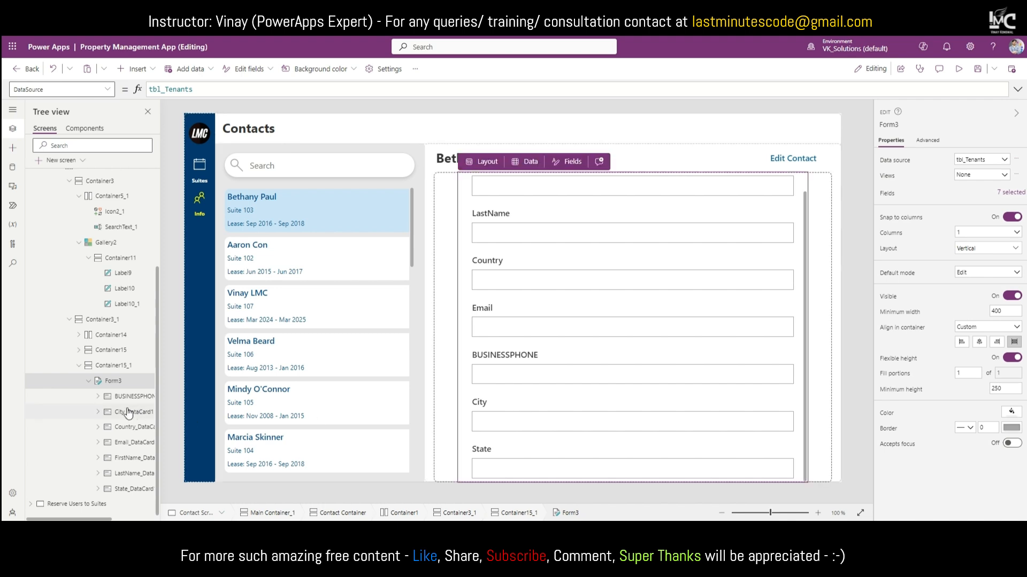
Step: Add the PostalCode field back to Form3 and check the form down to its last field
left_click(1010, 192)
left_click(744, 133)
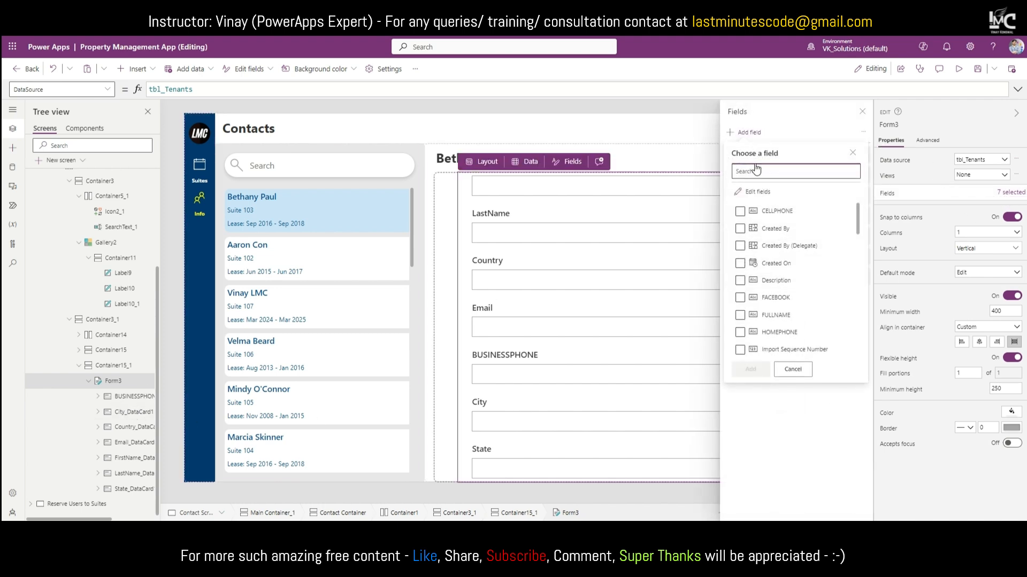
type("d")
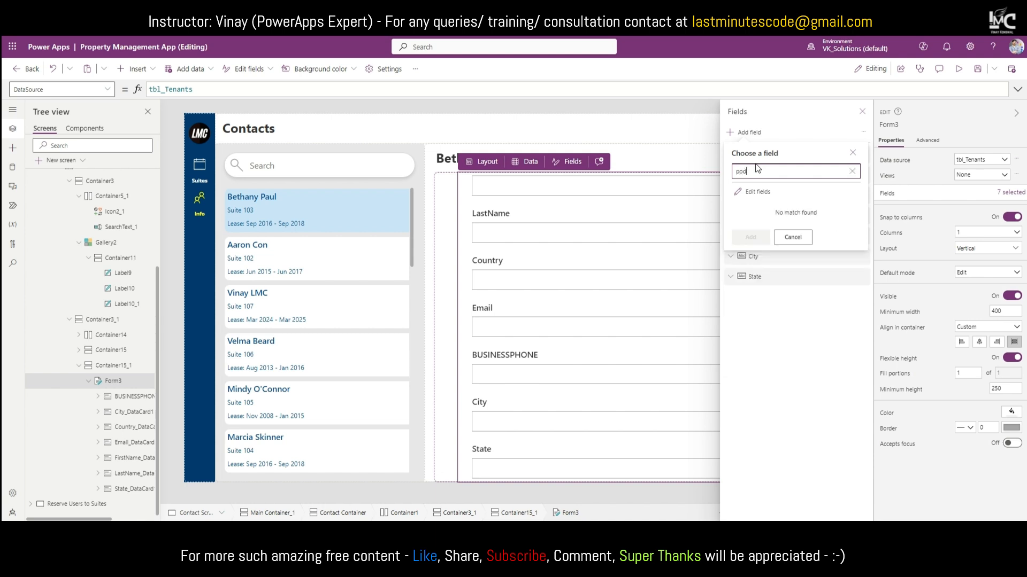
type("t")
key("BackSpace")
key("BackSpace")
type("st")
left_click(784, 332)
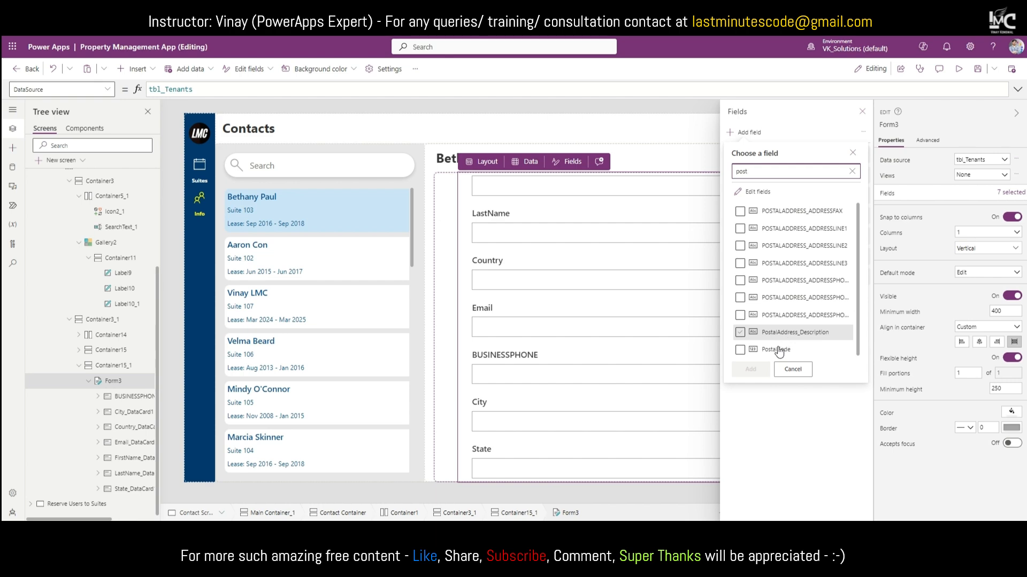
left_click(779, 350)
left_click(759, 369)
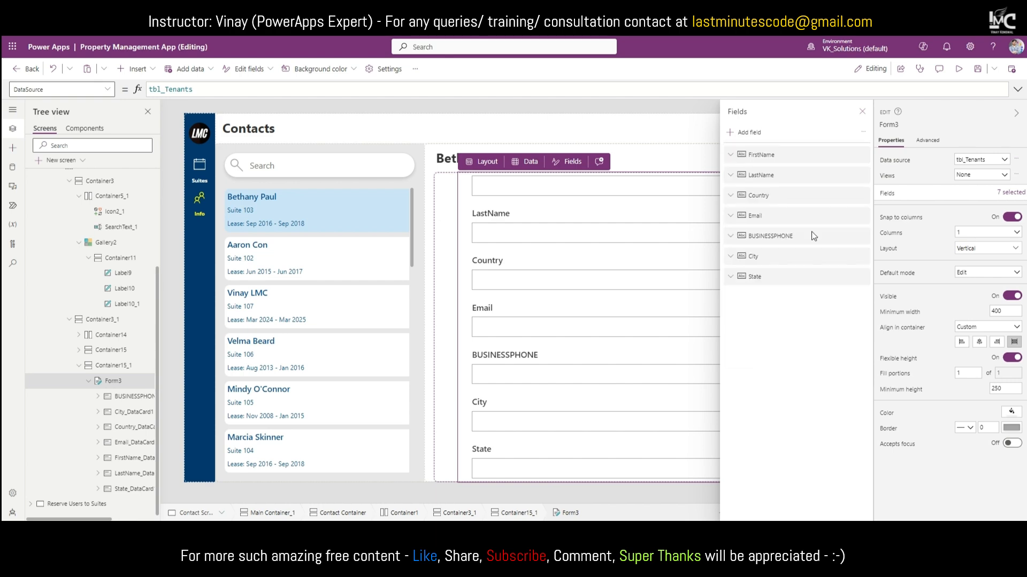
left_click(862, 111)
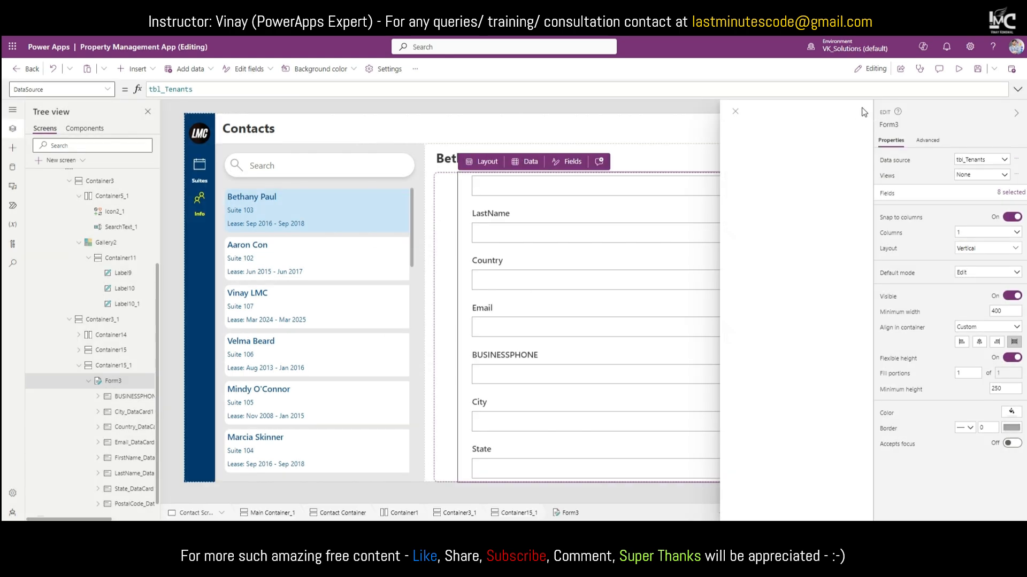
scroll(736, 302, "down", 1)
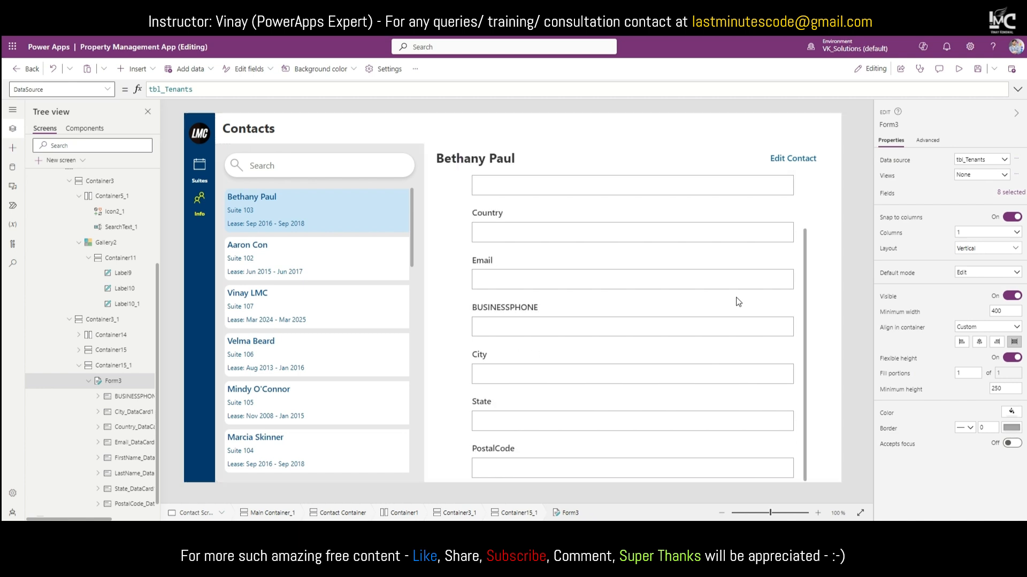
scroll(738, 302, "up", 1)
scroll(739, 302, "down", 1)
left_click(568, 475)
Step: Copy the Go Back and Reserve button container (Container12_1) from the Edit Property form on the Allocate Suite screen
scroll(101, 248, "up", 3)
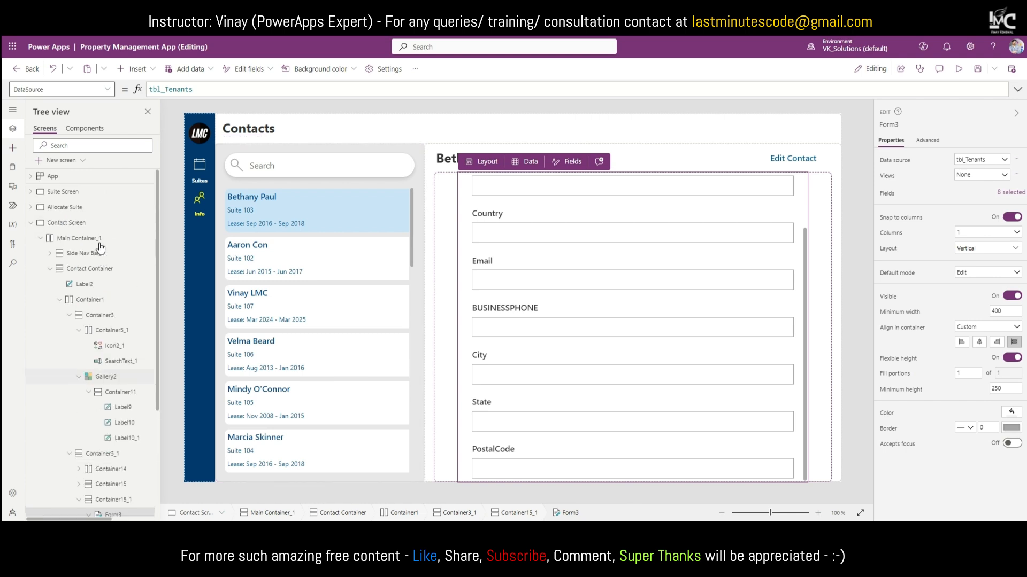
left_click(64, 193)
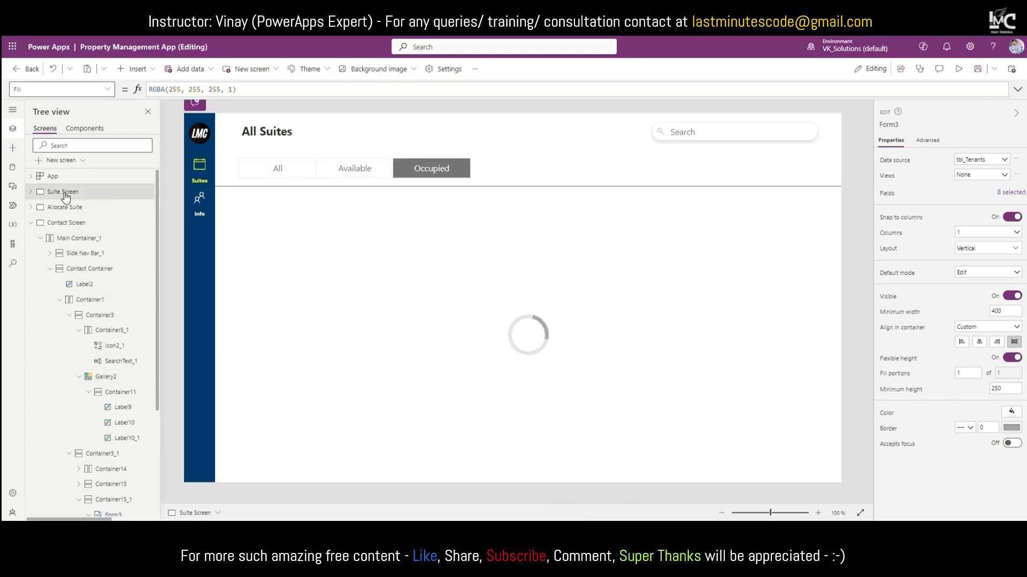
left_click(766, 236, "alt")
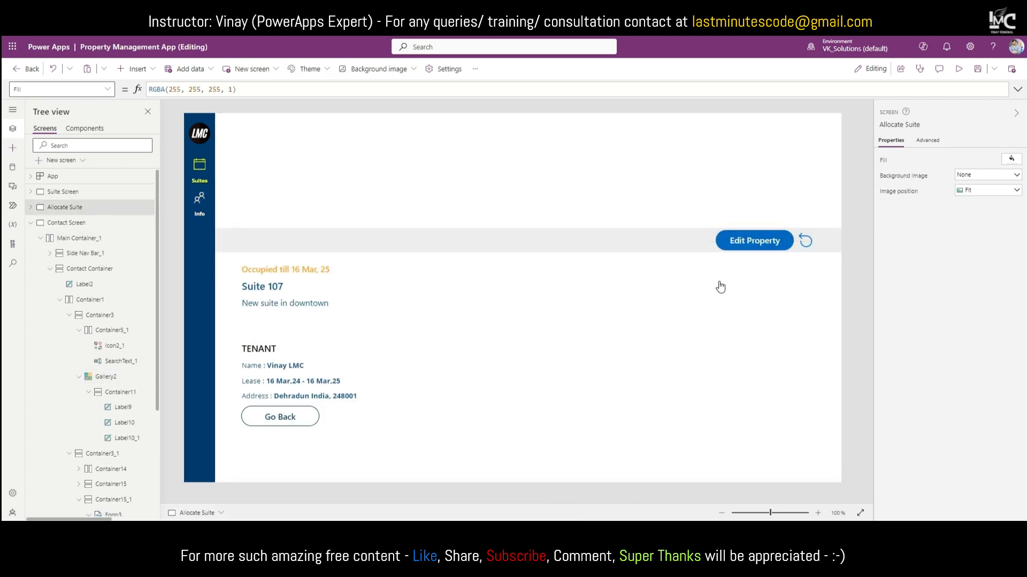
left_click(744, 240, "alt")
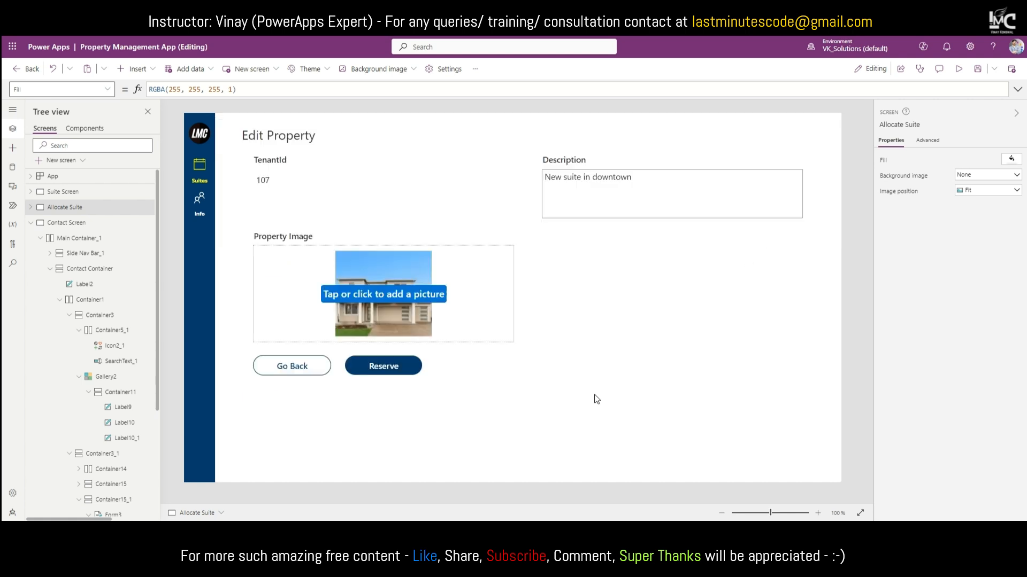
left_click(472, 375)
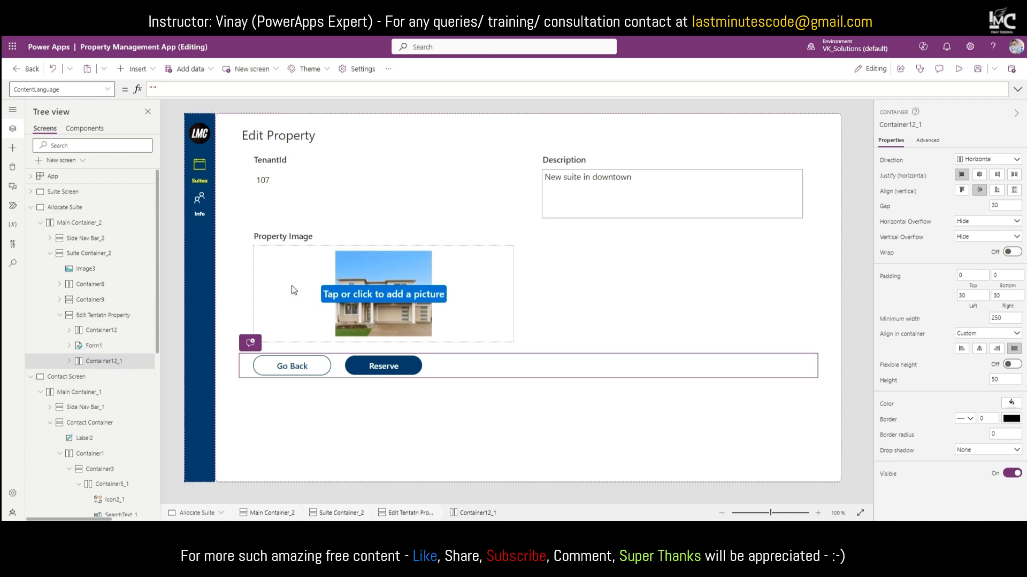
left_click(31, 208)
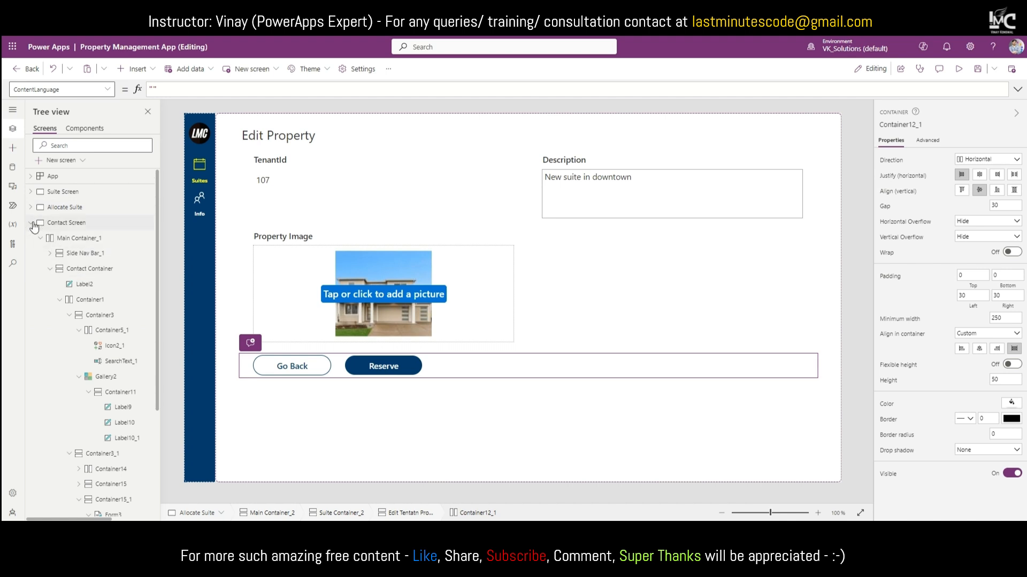
Step: Paste the copied button container into Container15_1 on the Contact Screen, below Form3
left_click(68, 224)
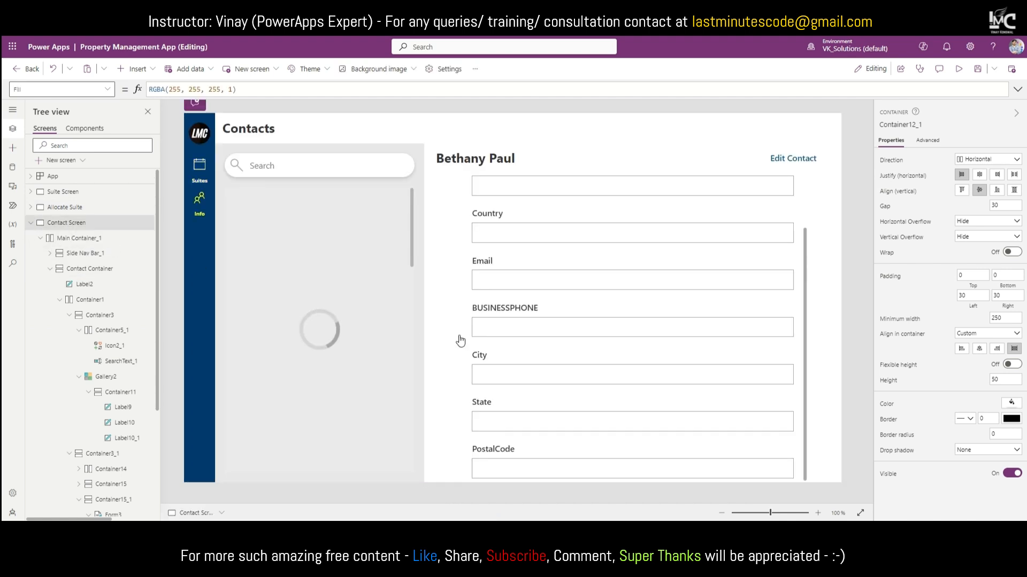
left_click(821, 321)
scroll(86, 441, "down", 3)
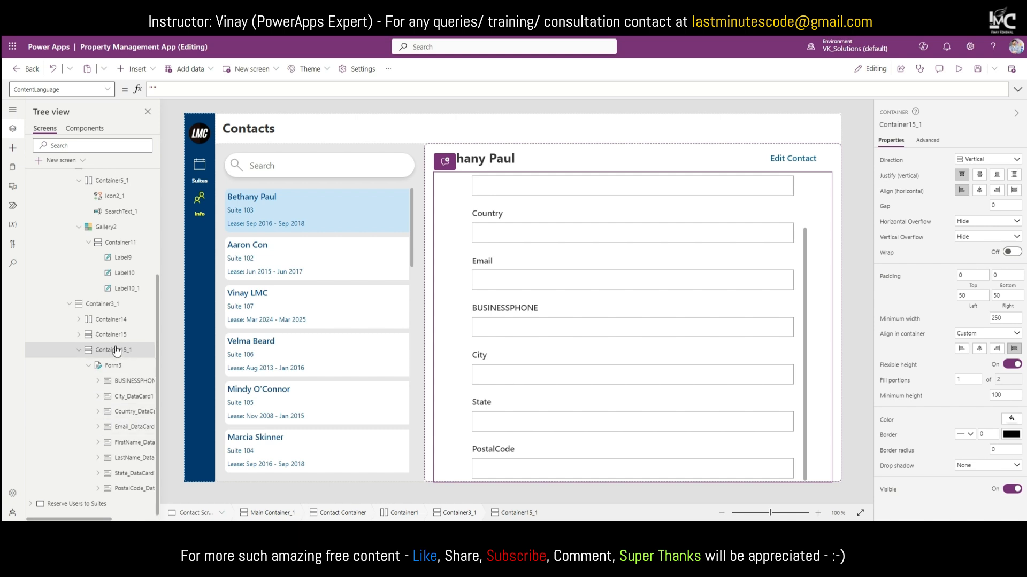
key("ctrl+v")
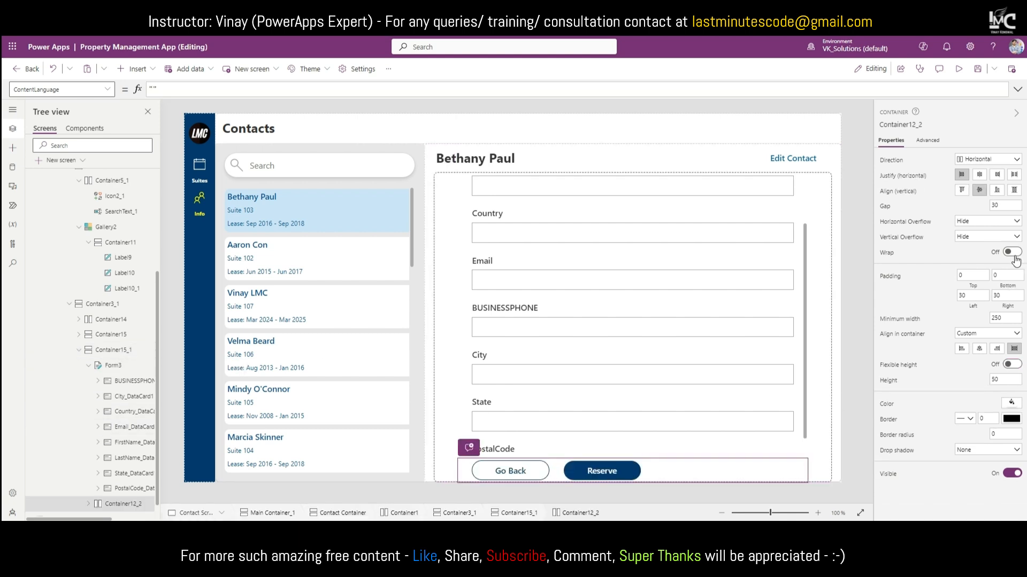
Step: Center the buttons horizontally in Container12_2 and change the Go Back button's text to Cancel
left_click(981, 175)
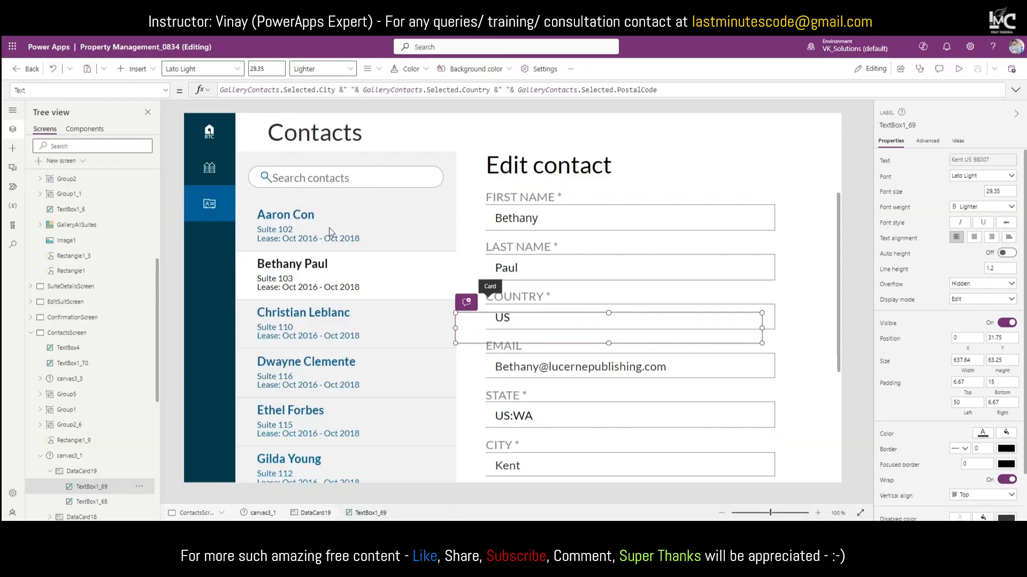
scroll(645, 366, "down", 3)
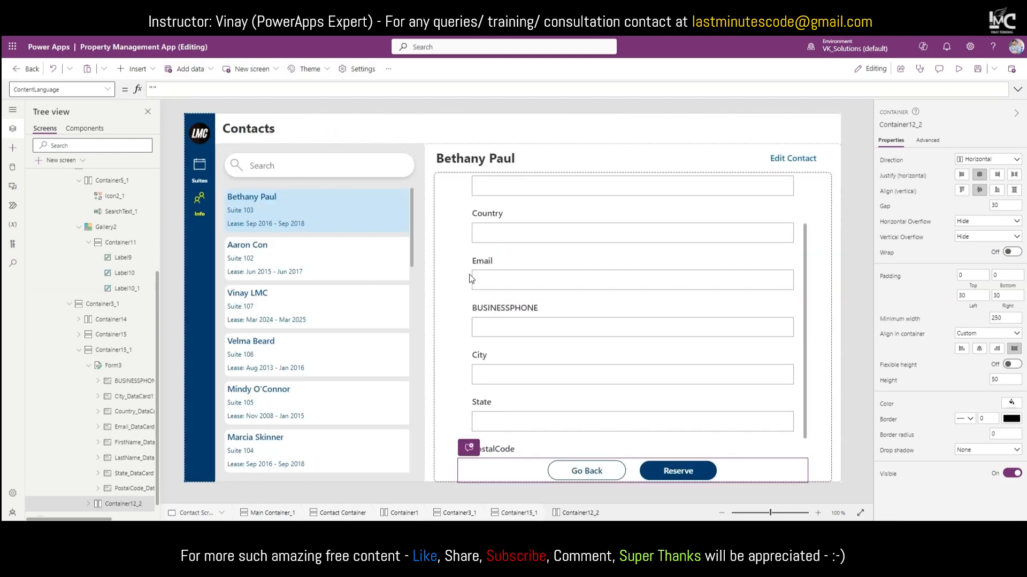
left_click(597, 477)
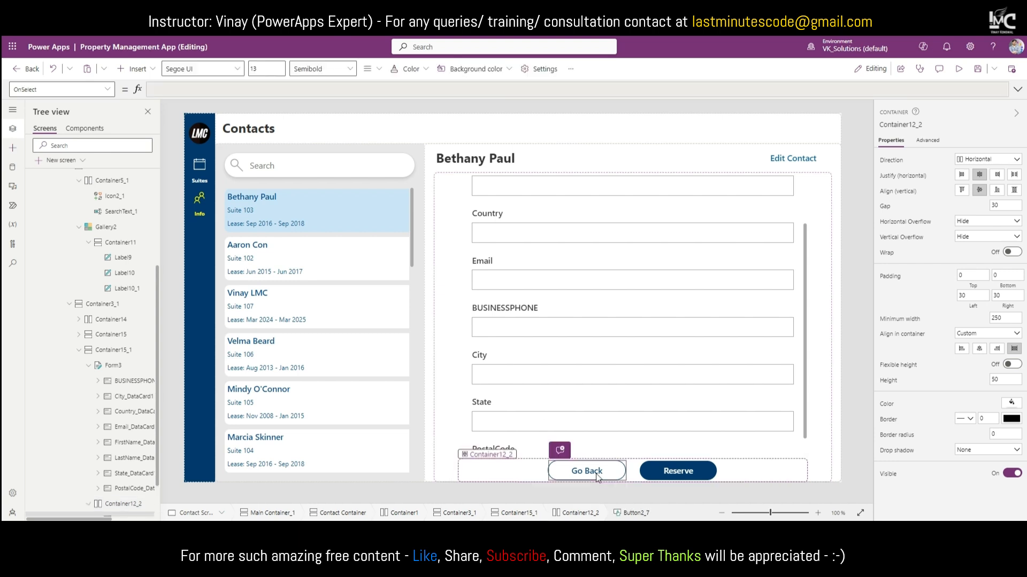
left_click(983, 160)
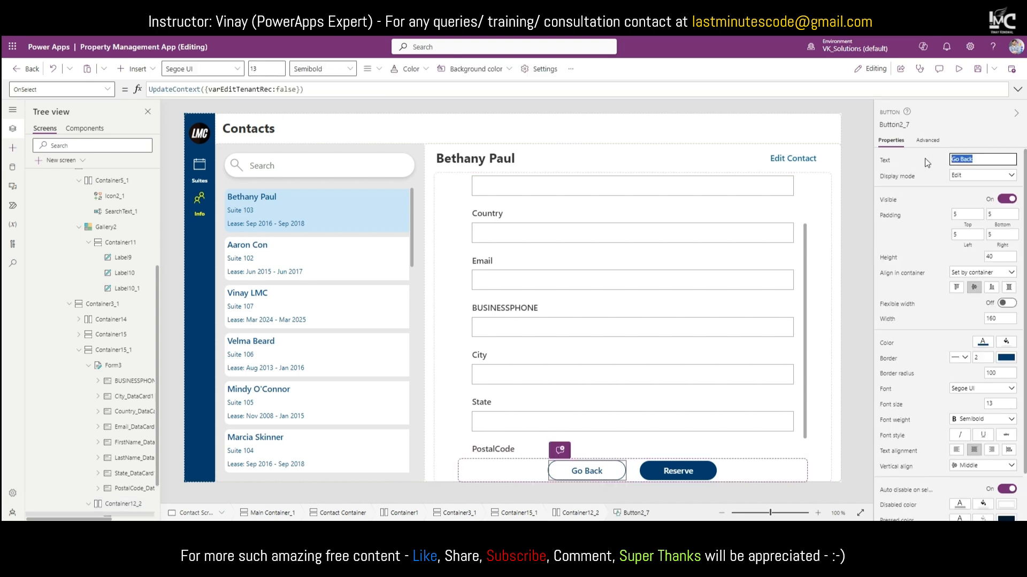
type("Cancel")
left_click(922, 159)
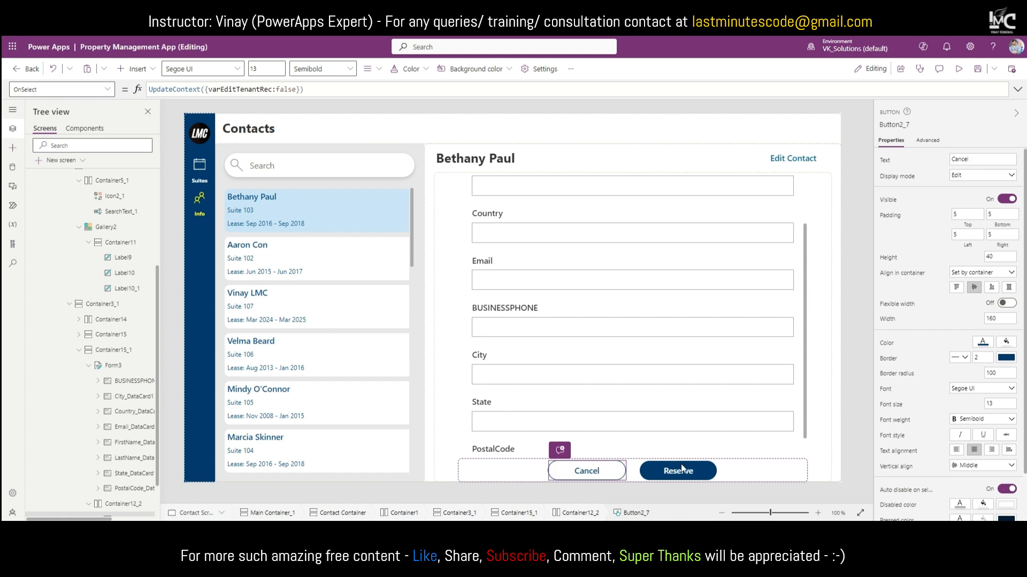
Step: Change the Reserve button's text to Save
left_click(682, 468)
left_click(974, 160)
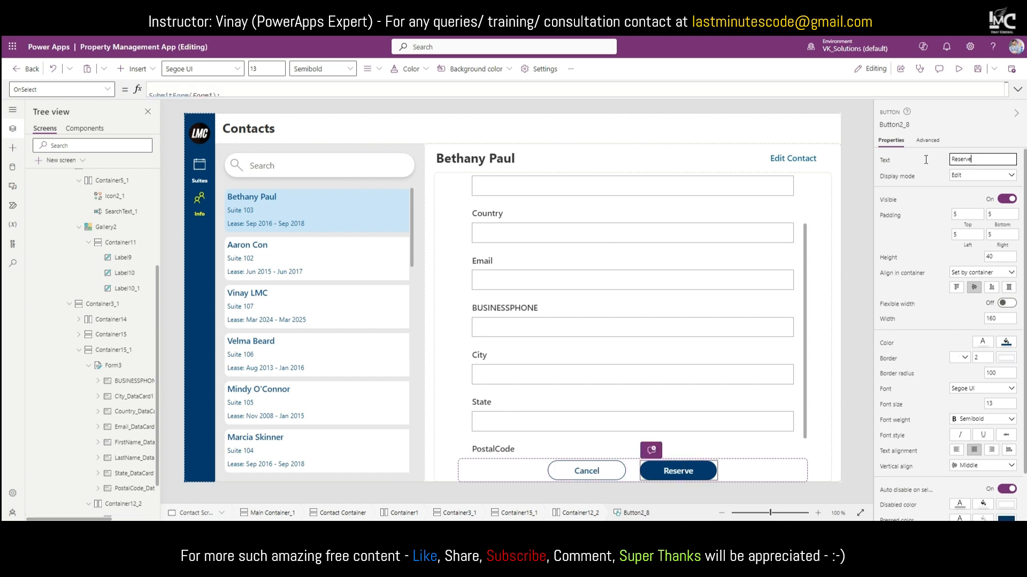
double_click(961, 158)
type("Save")
left_click(943, 159)
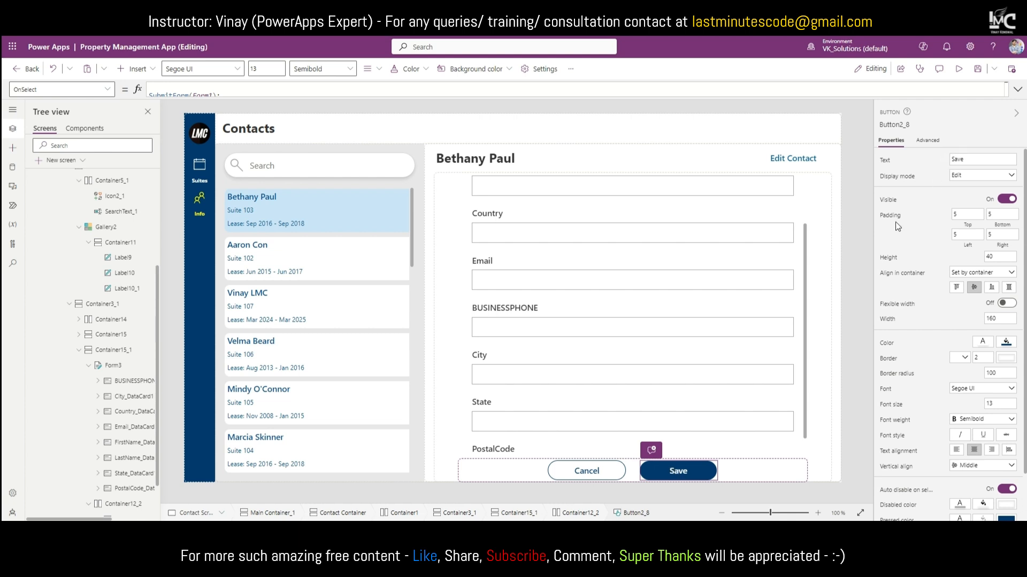
Step: Change the SubmitForm call in the Save button's OnSelect formula to submit Form3
left_click(1017, 90)
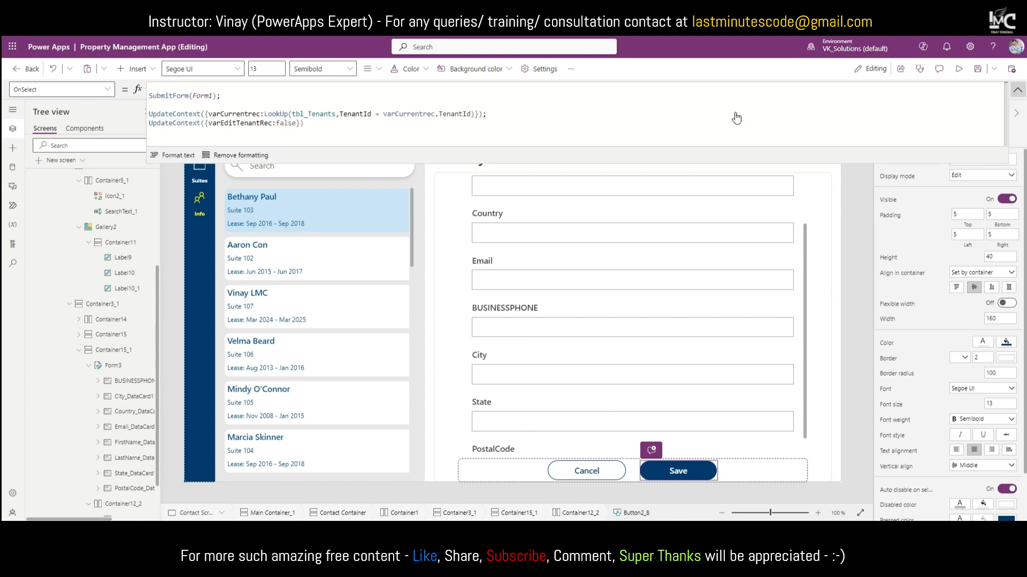
double_click(204, 95)
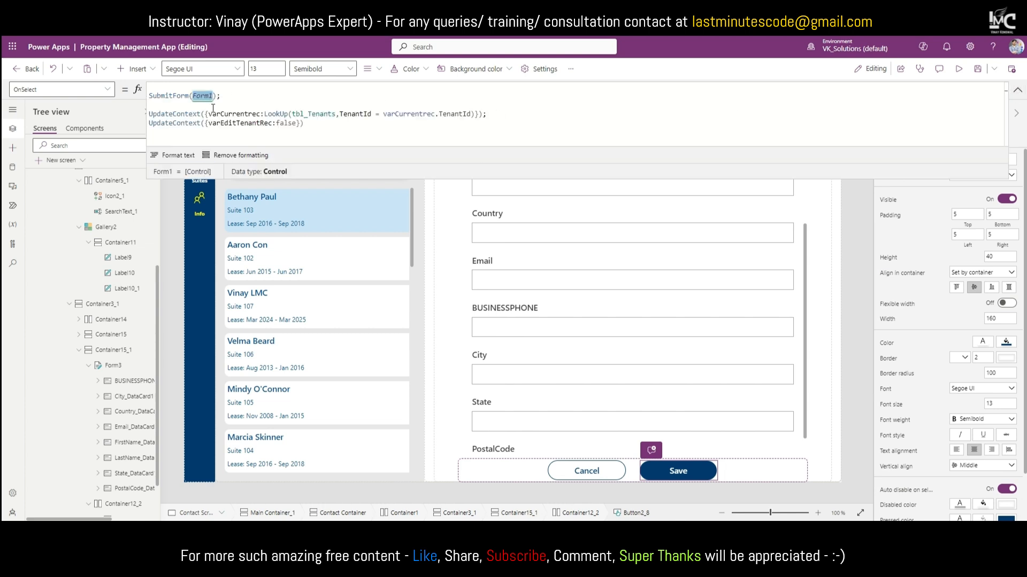
key("Right")
key("BackSpace")
type("3")
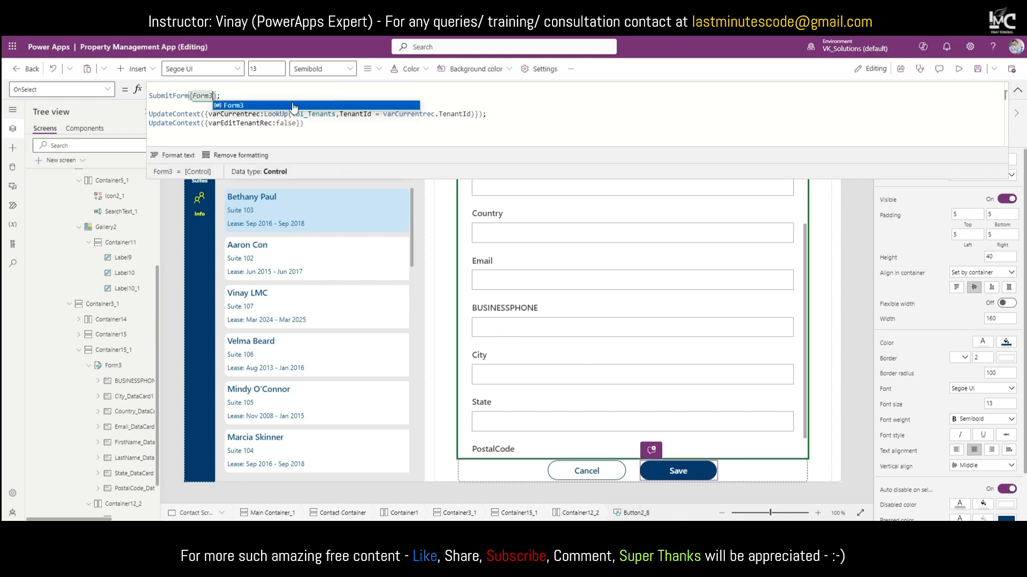
left_click(1019, 94)
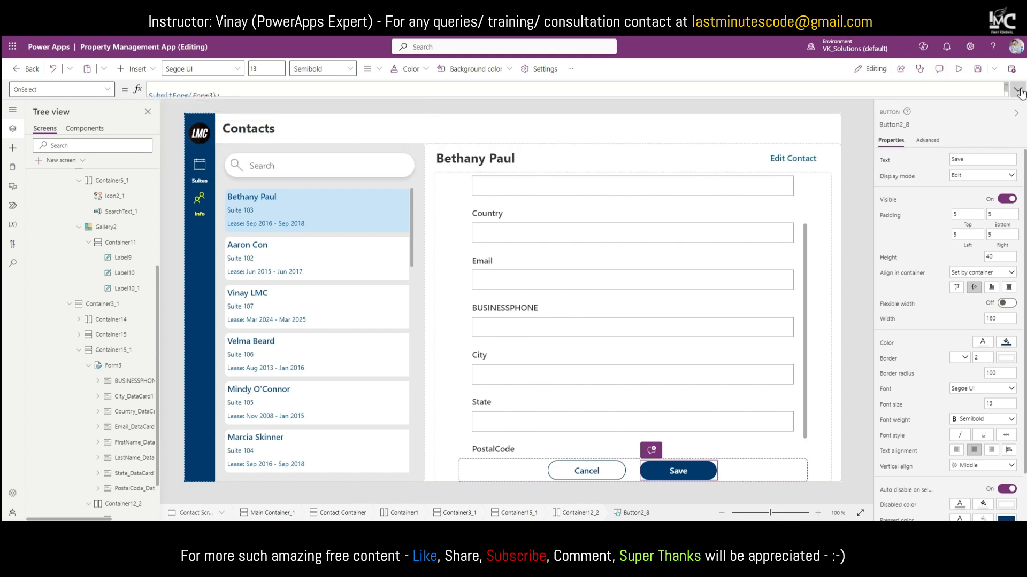
Step: Set the Edit Contact button's OnSelect formula to UpdateContext({varShowContactForm:true})
left_click(802, 159)
left_click(928, 141)
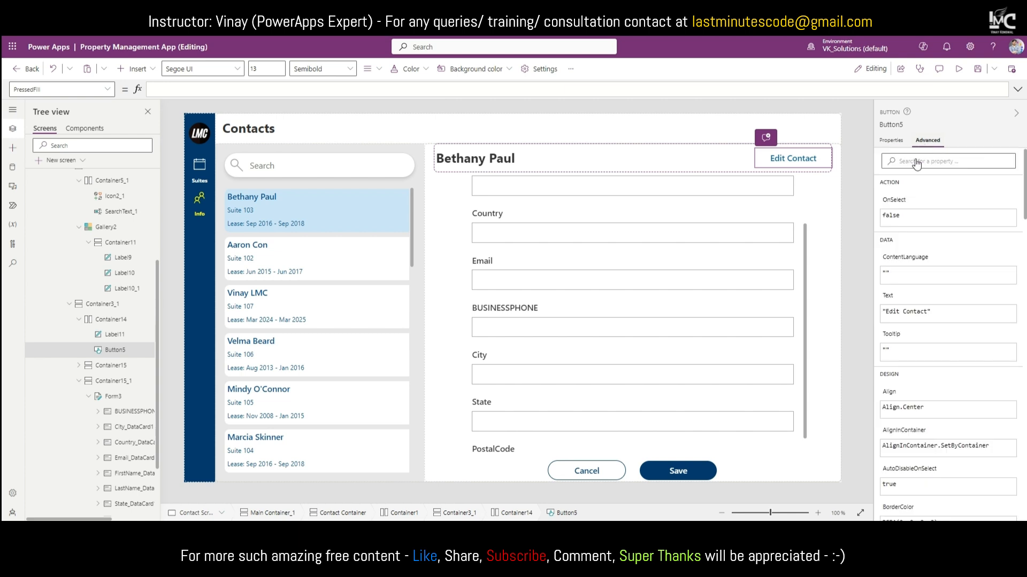
left_click(901, 209)
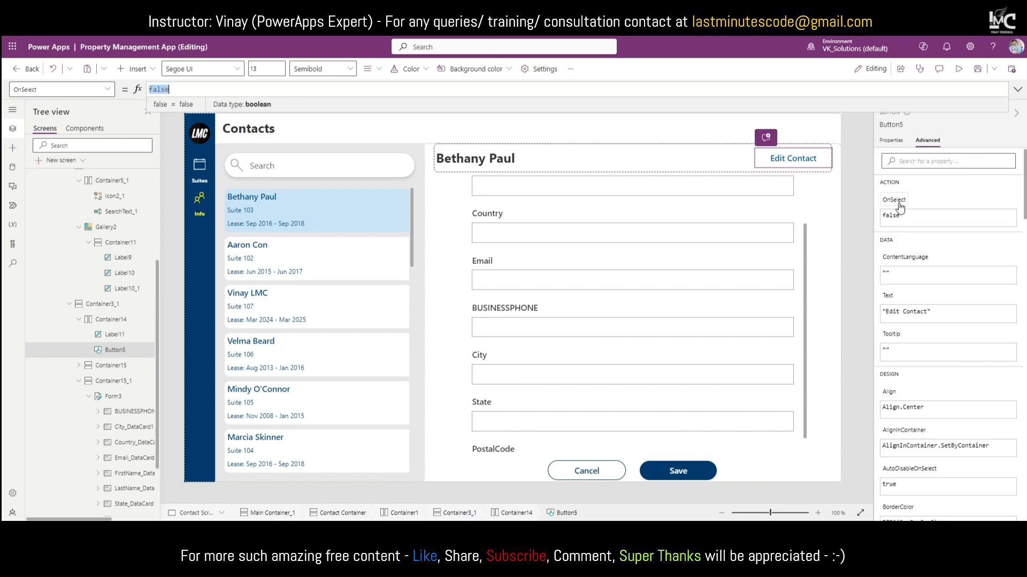
type("U")
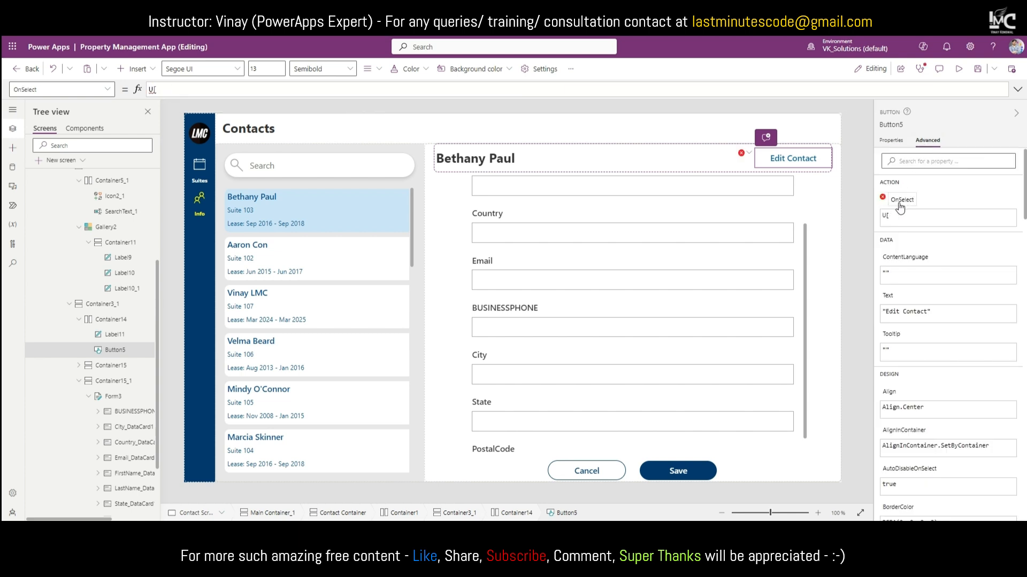
type("pdate")
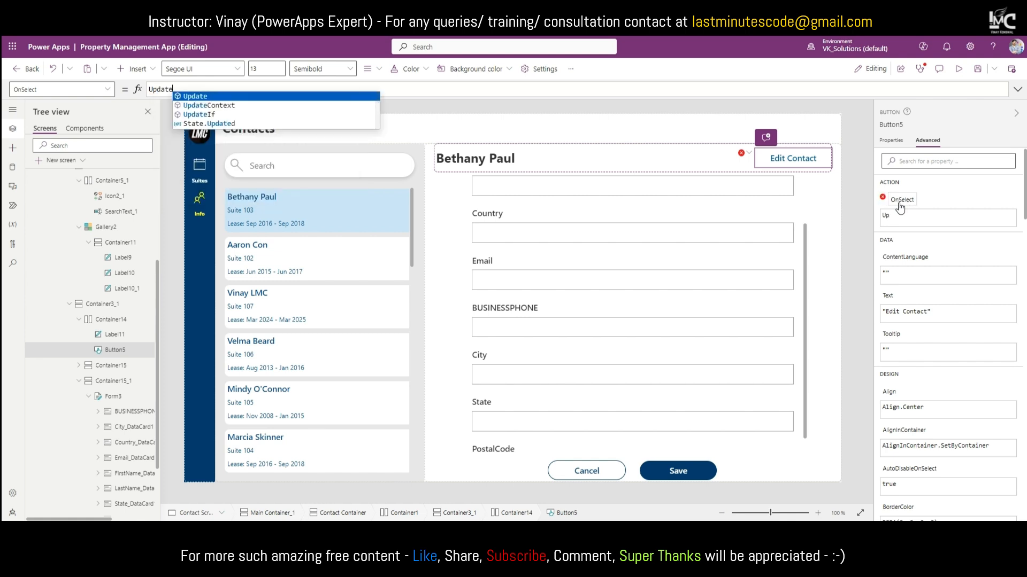
key("Escape")
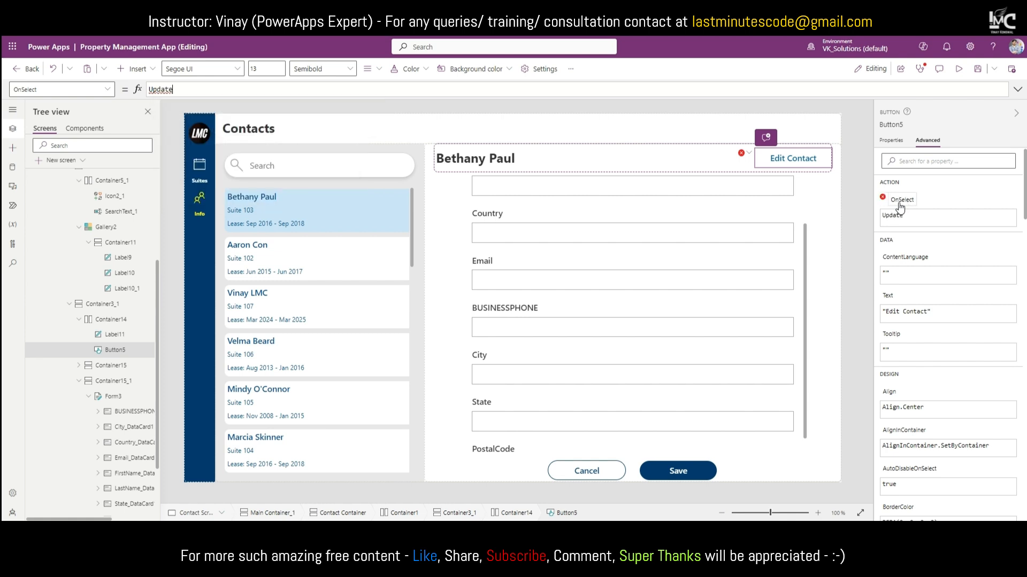
type("Context")
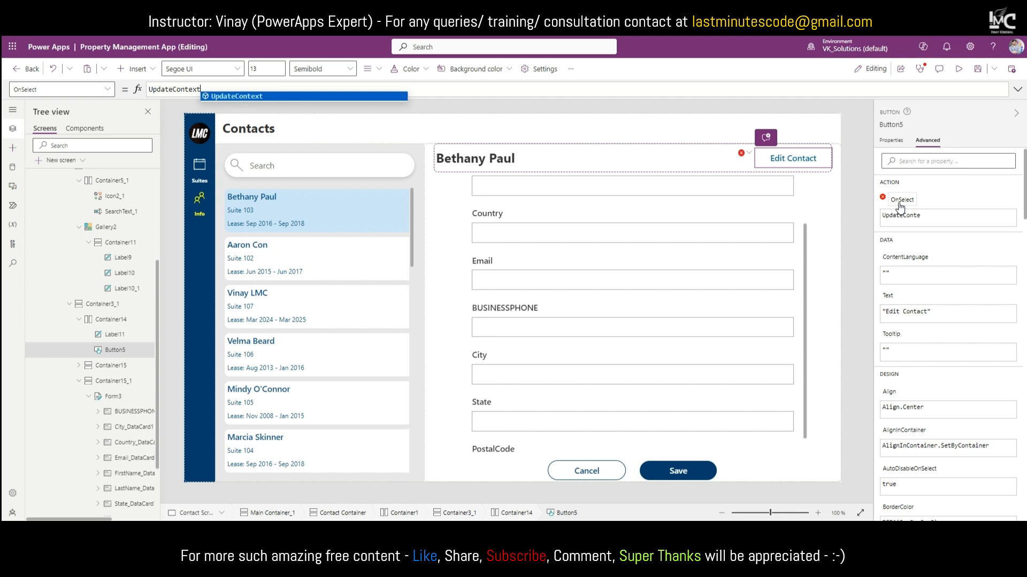
type("({varS")
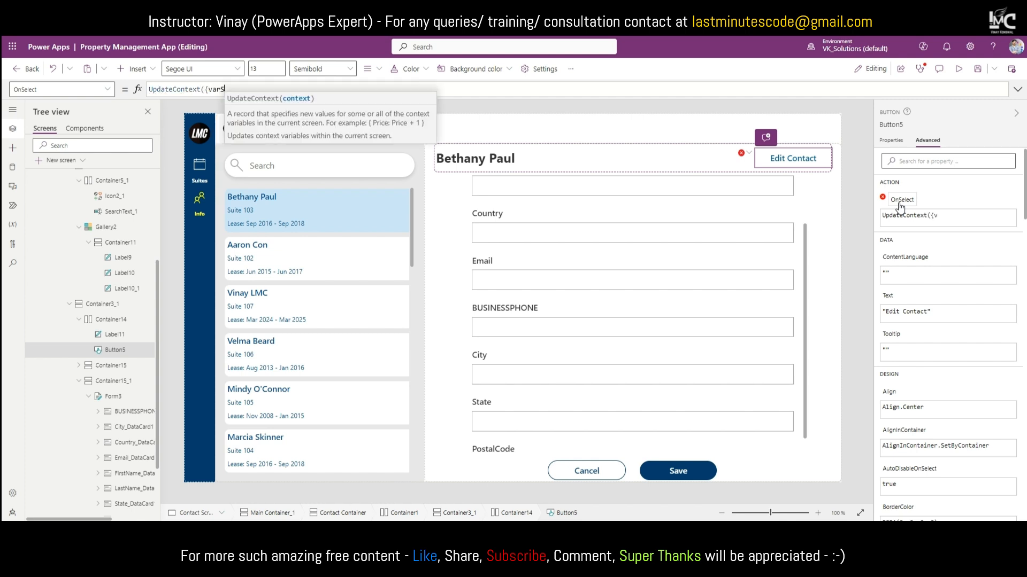
type("howCo")
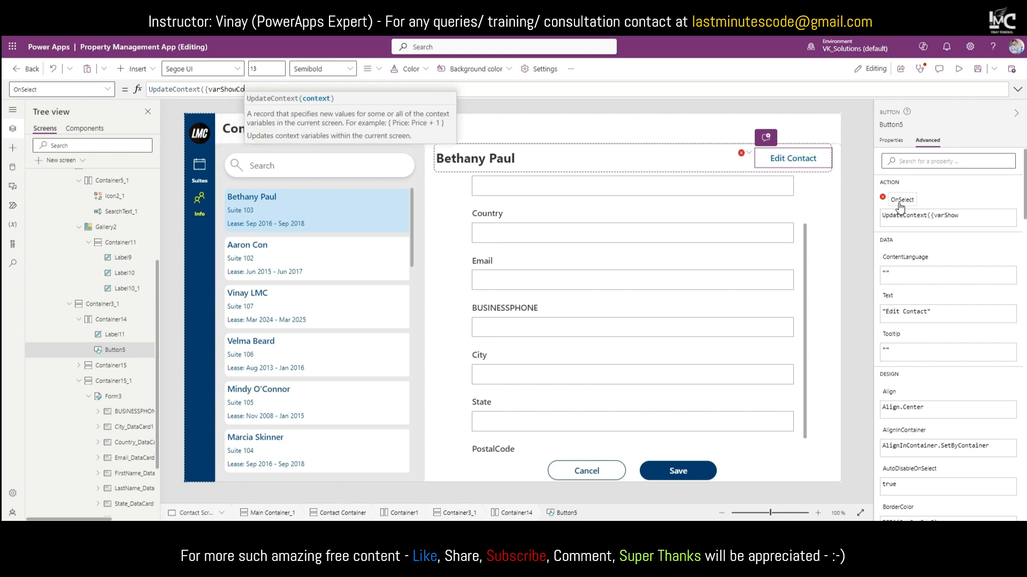
type("ntact")
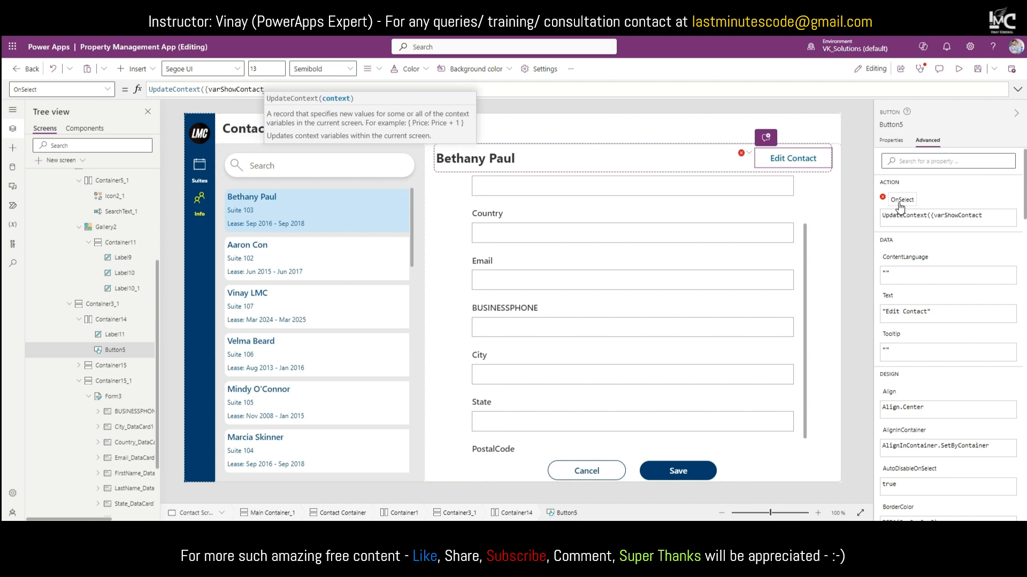
type("Form:t")
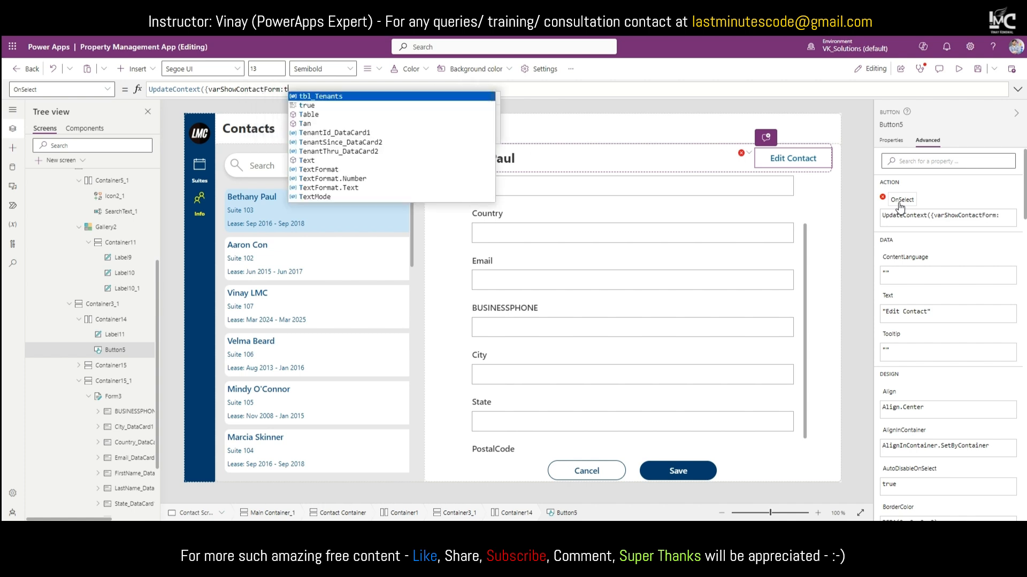
type("rue")
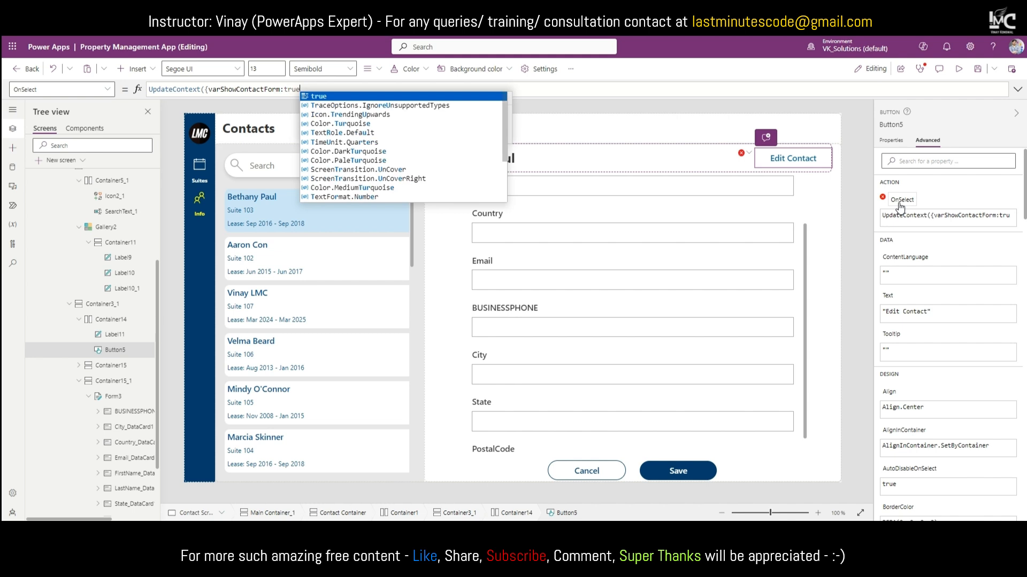
type("})")
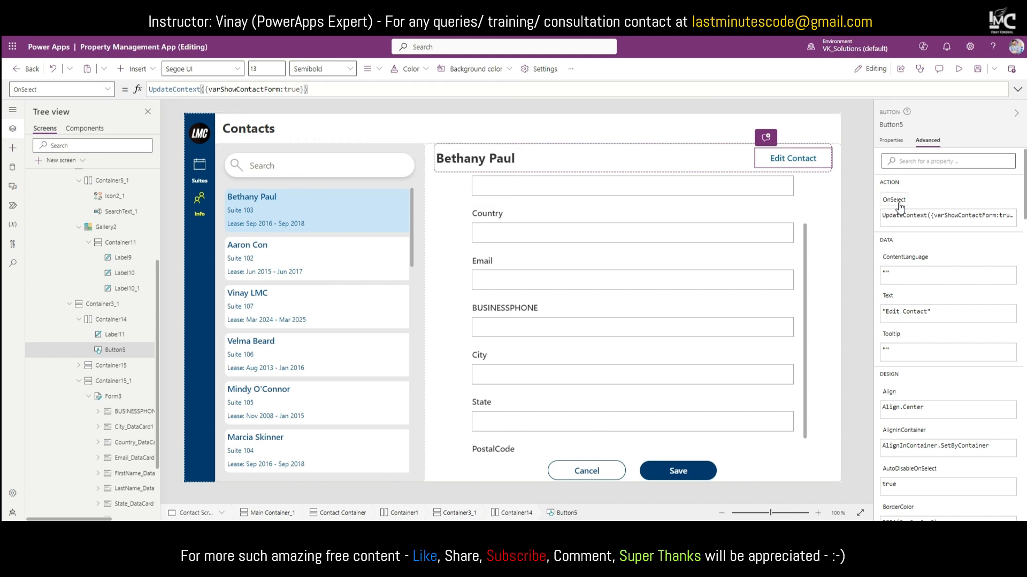
Step: Copy the Edit Contact button's OnSelect formula to the Cancel button's OnSelect, with varShowContactForm set to false
key("ctrl+a")
key("ctrl+c")
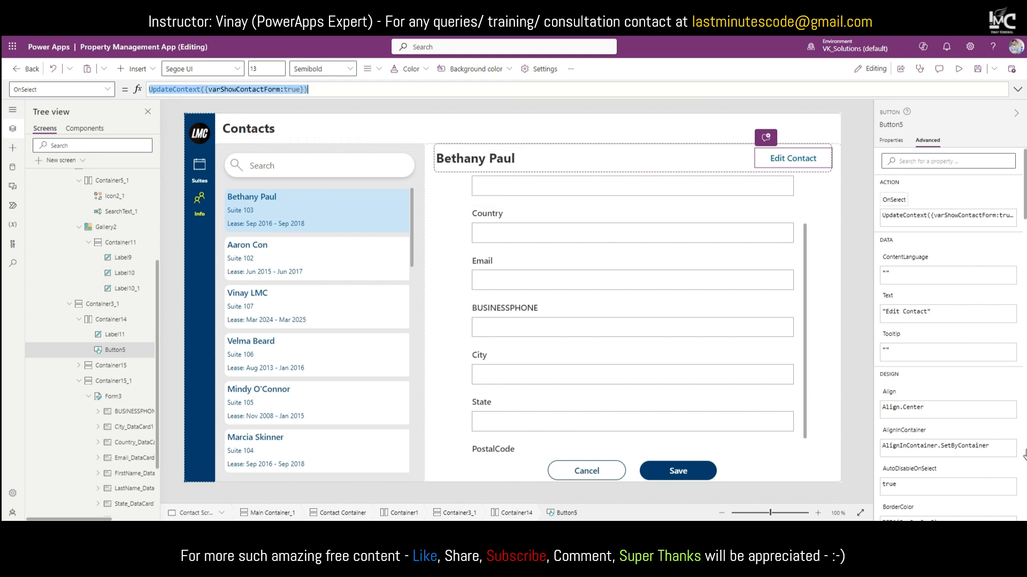
left_click(598, 470)
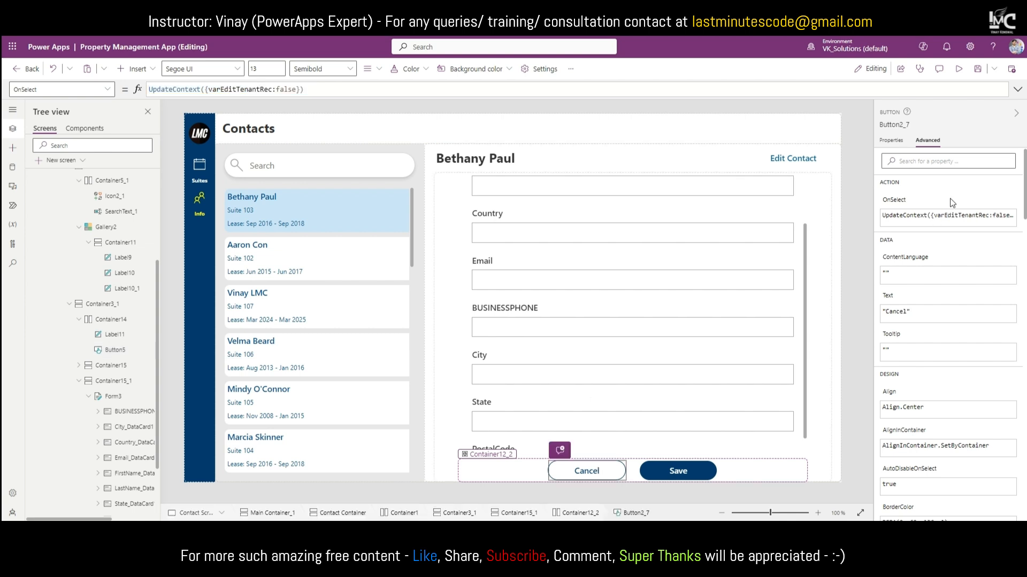
left_click(889, 205)
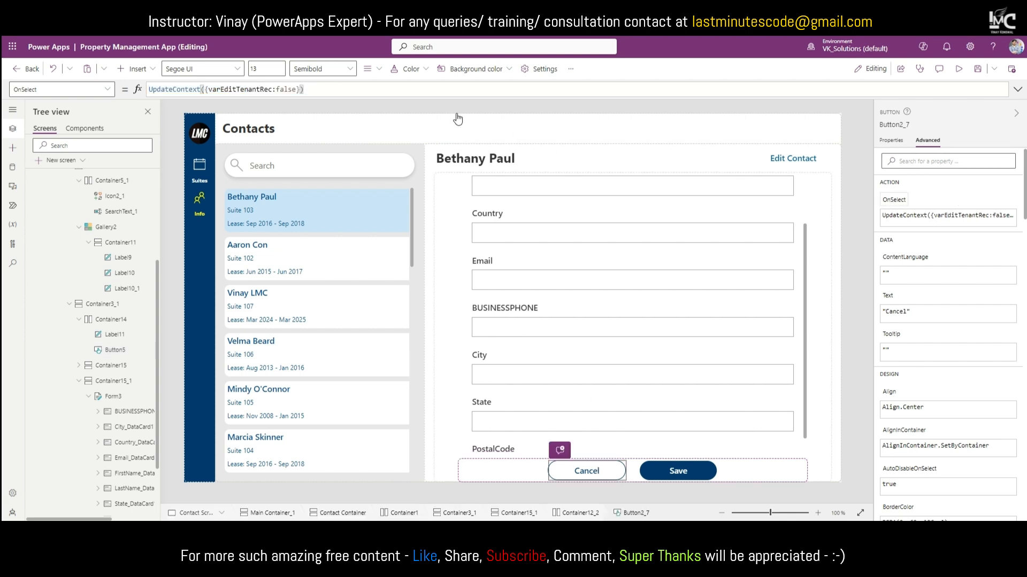
key("ctrl+a")
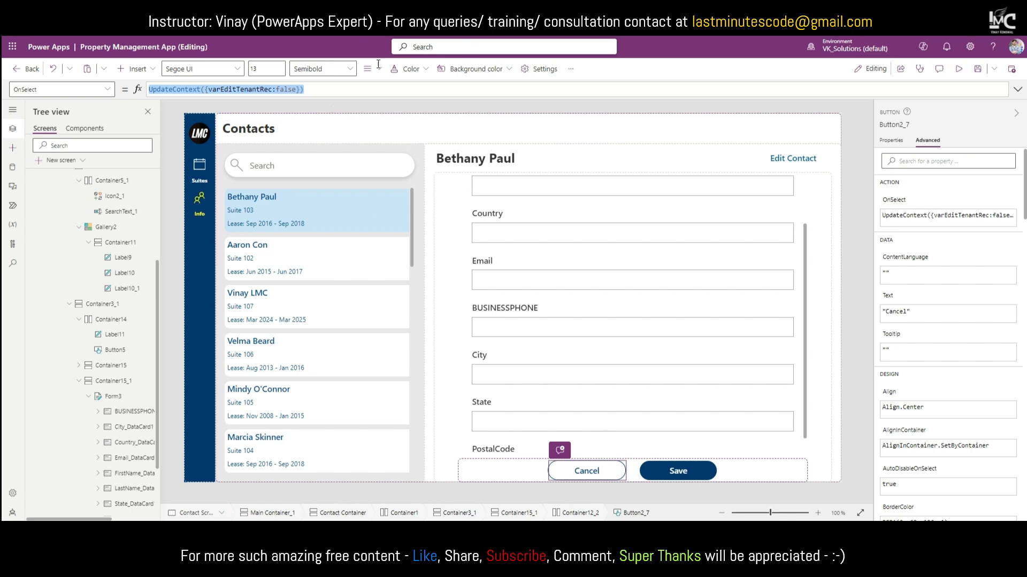
left_click(337, 91)
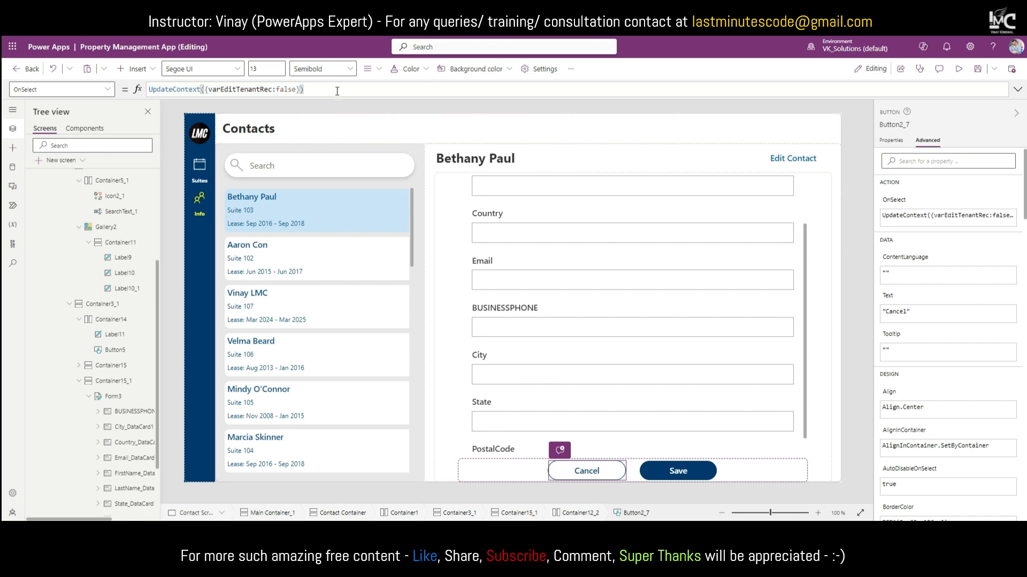
key("ctrl+a")
key("ctrl+v")
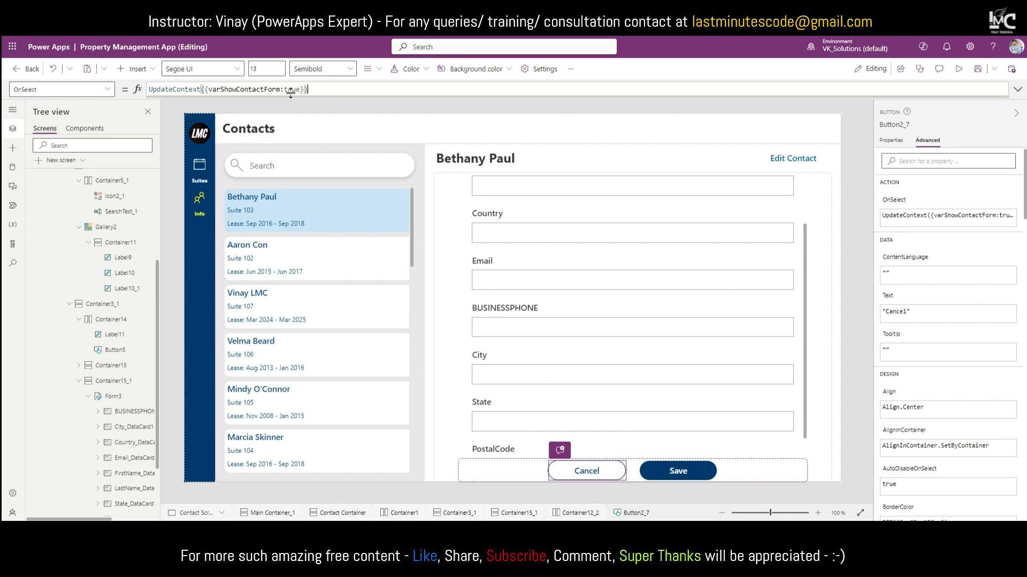
left_click(293, 89)
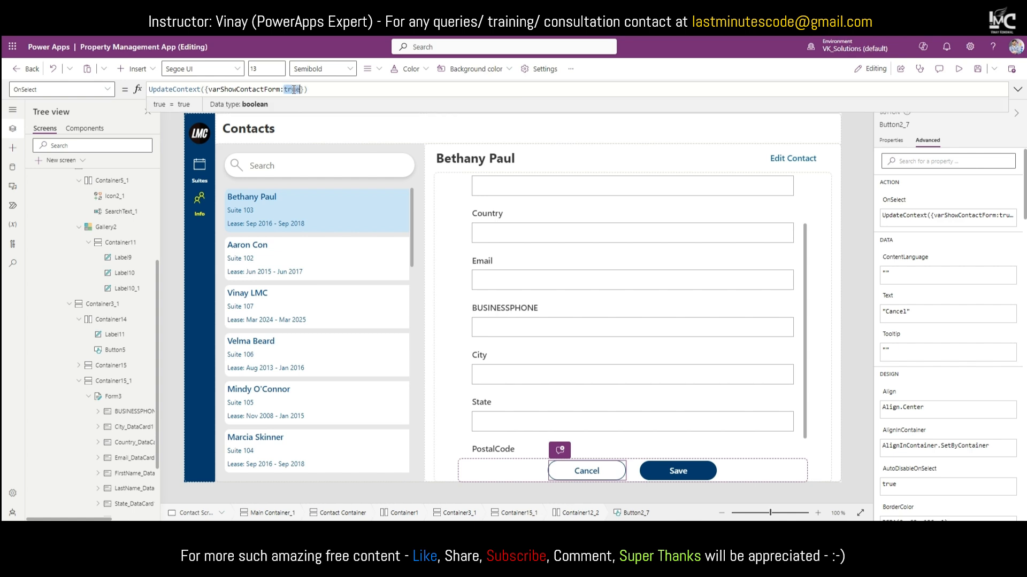
type("false")
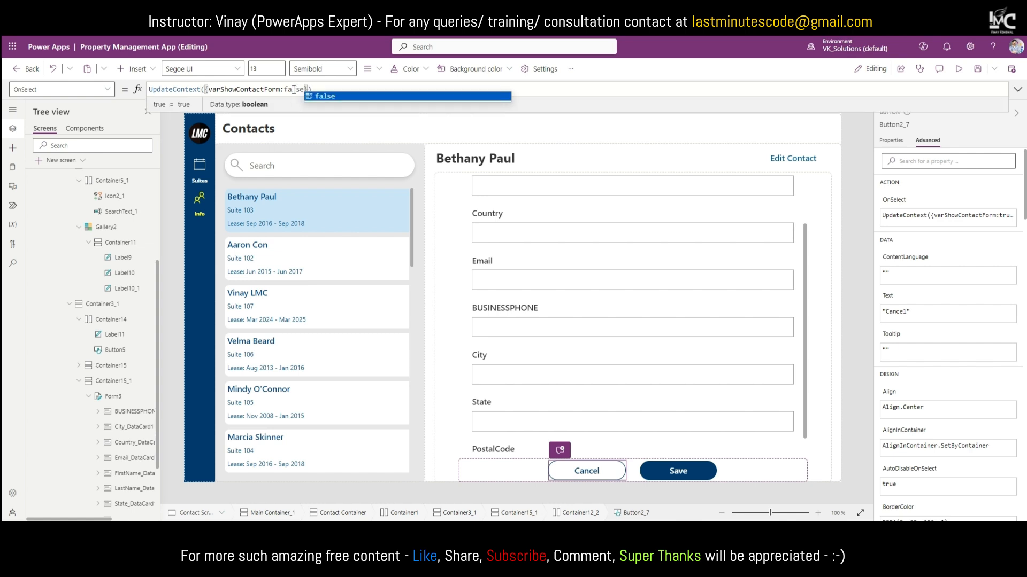
Step: Replace both UpdateContext lines in the Save button's OnSelect formula with the Cancel button's UpdateContext({varShowContactForm:false}), keeping SubmitForm(Form3)
double_click(261, 89)
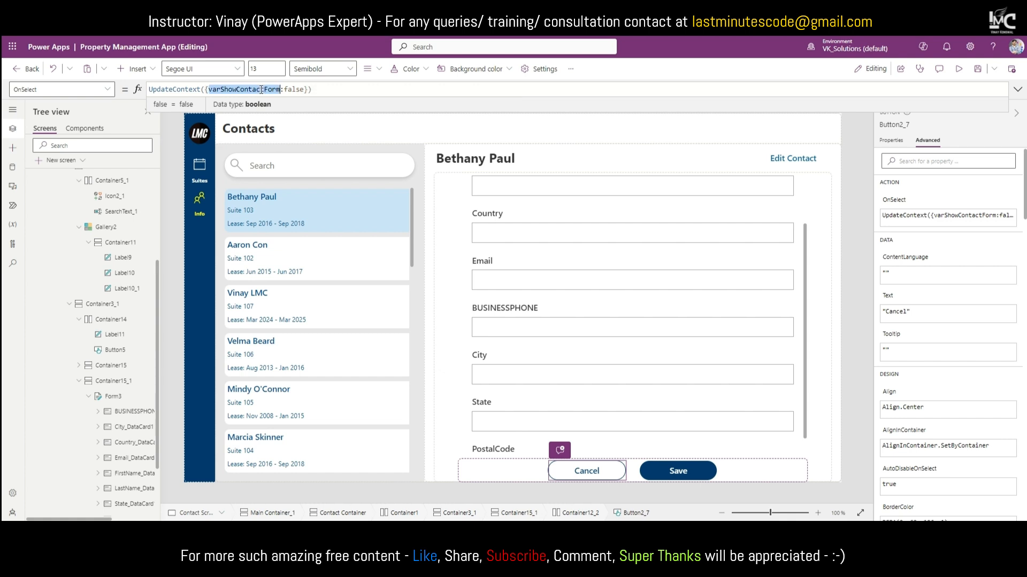
key("ctrl+a")
key("ctrl+c")
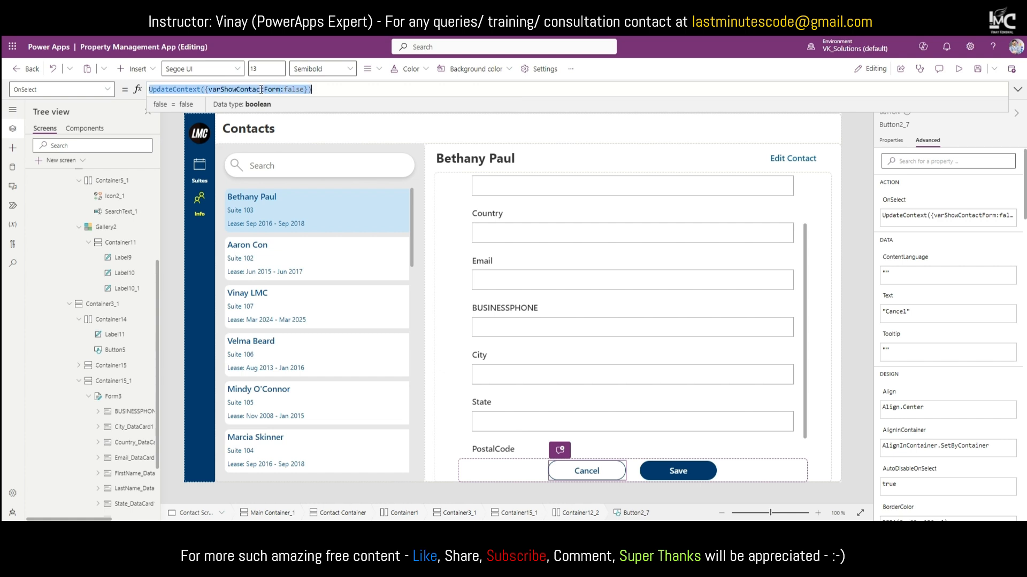
left_click(687, 473)
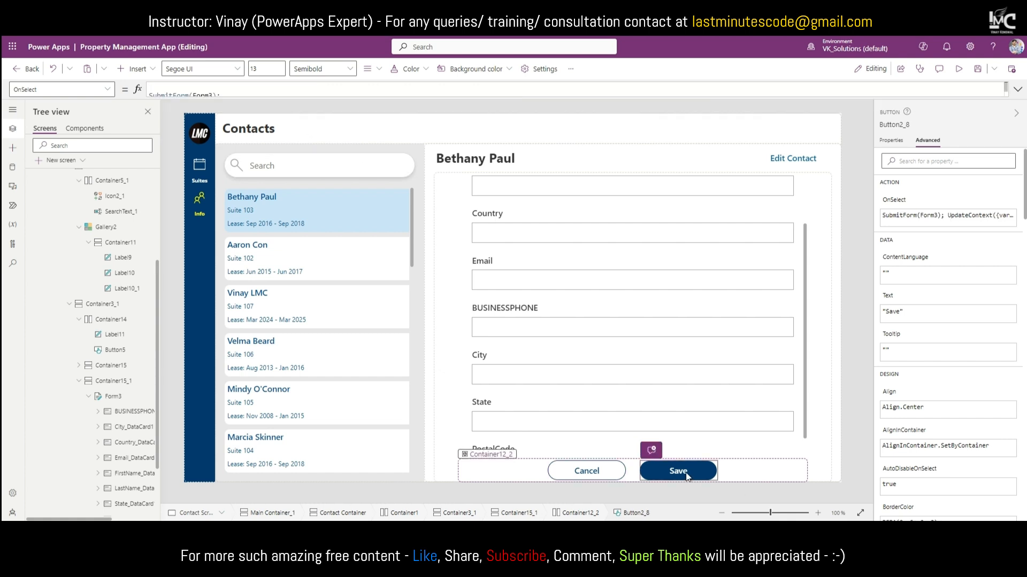
left_click(1018, 89)
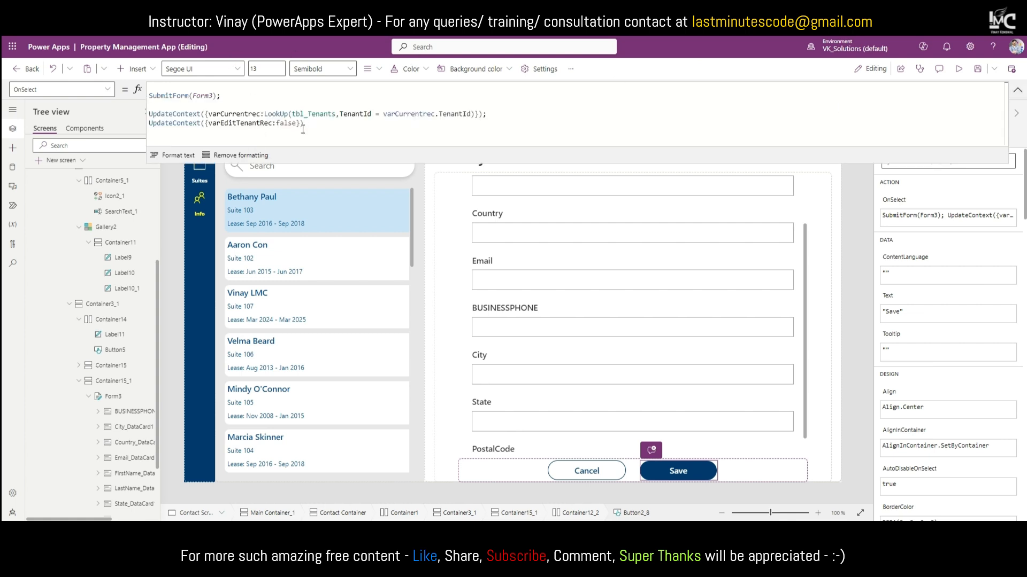
left_click_drag(300, 127, 144, 111)
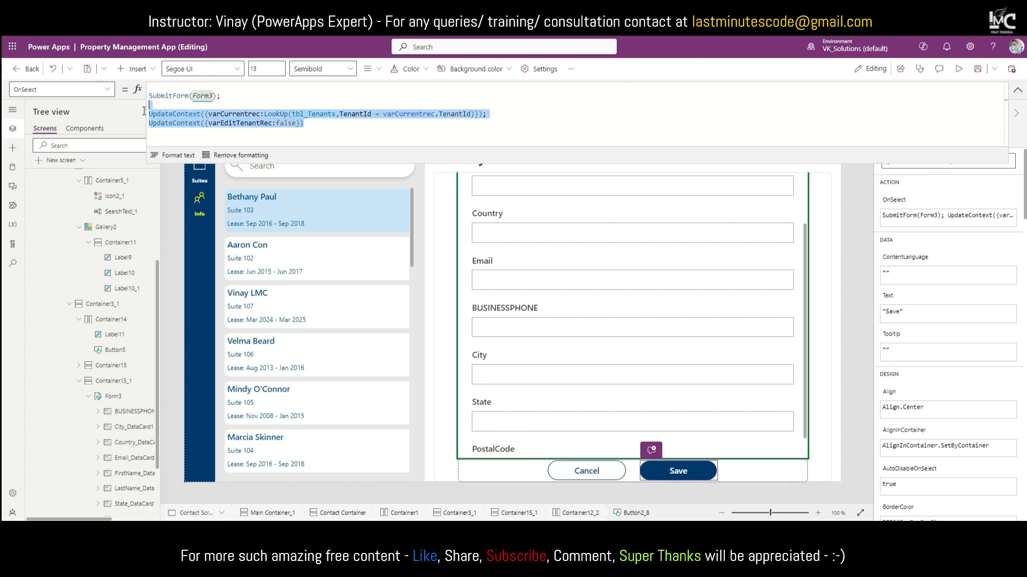
key("ctrl+v")
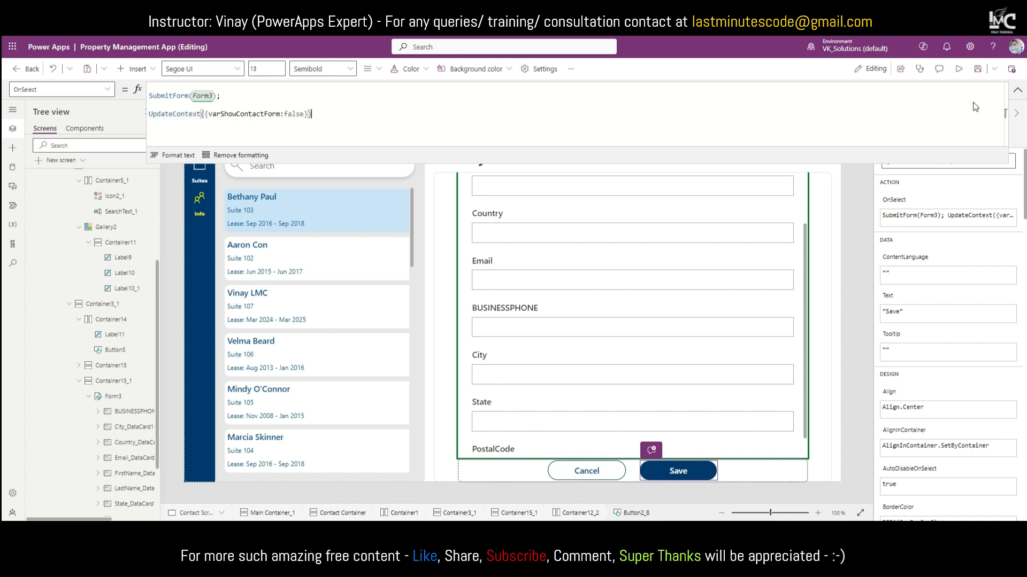
left_click(1018, 92)
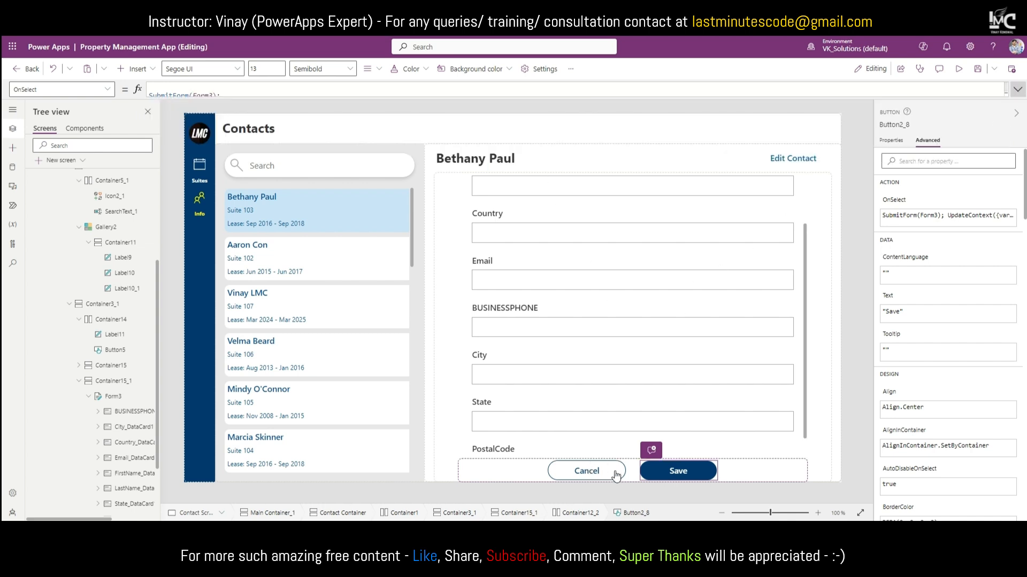
Step: Set the Item property of Form3 to Gallery2.Selected
left_click(808, 346)
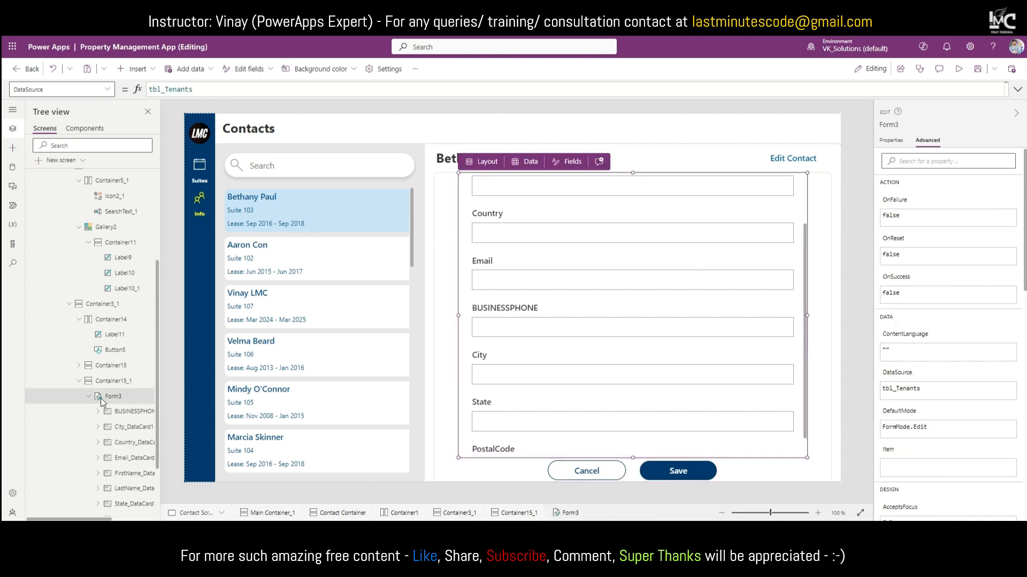
left_click(909, 161)
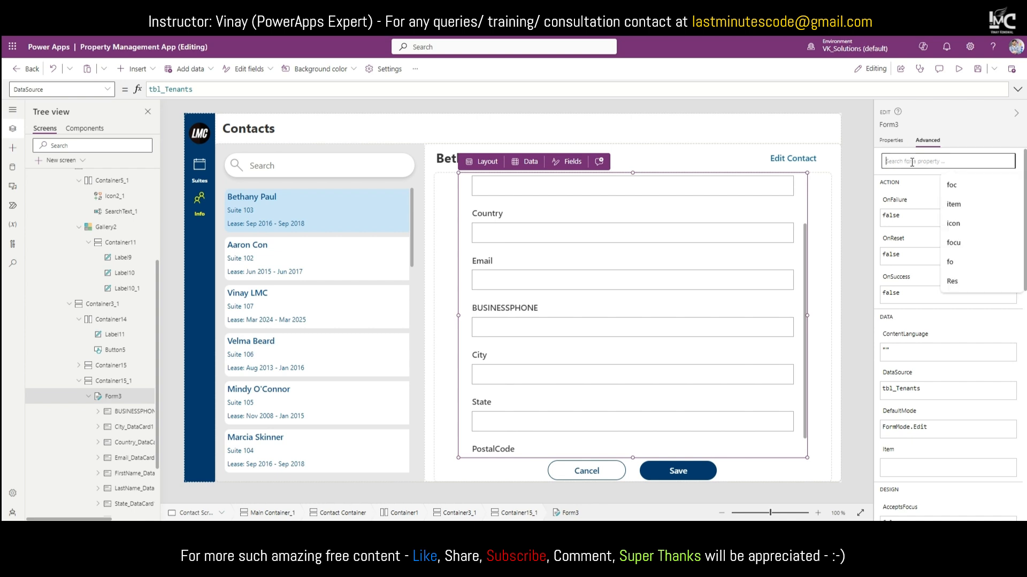
type("item")
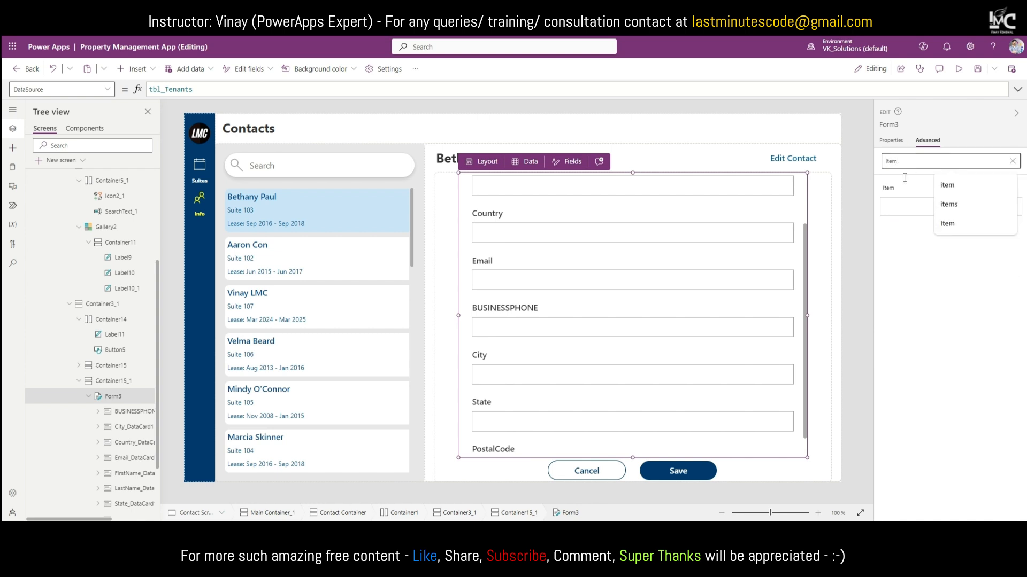
left_click(890, 189)
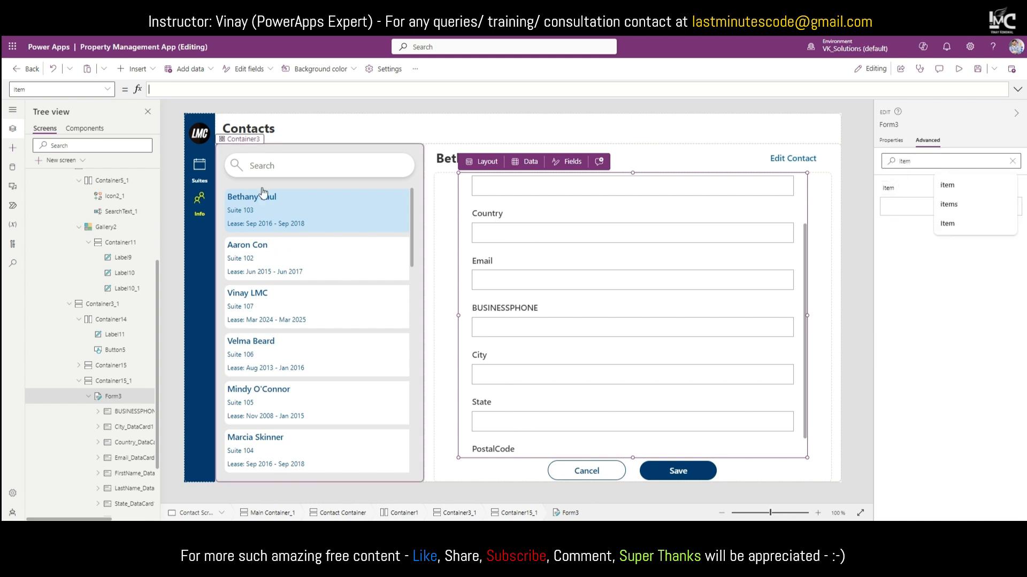
left_click(195, 91)
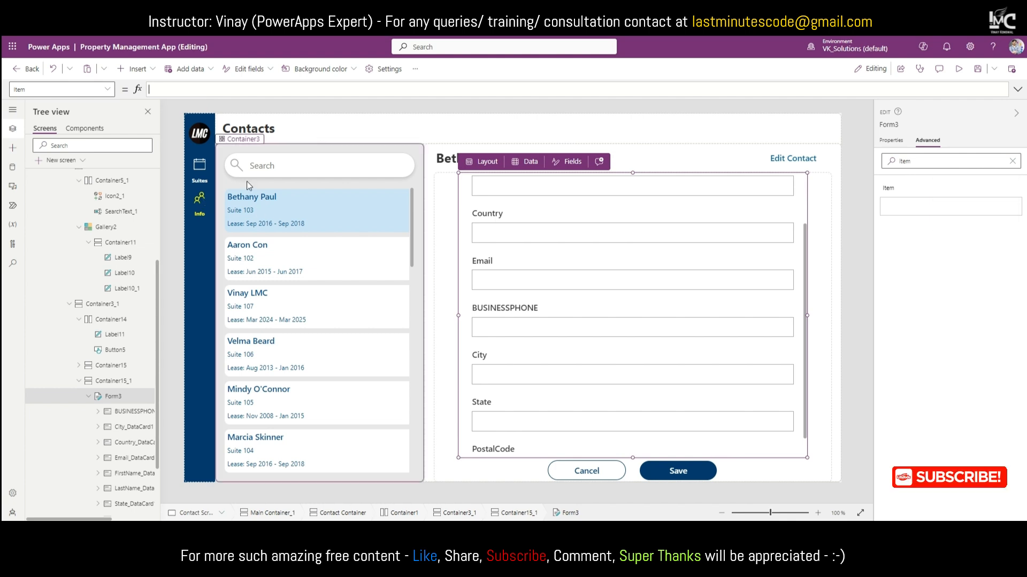
type("Gallery2.")
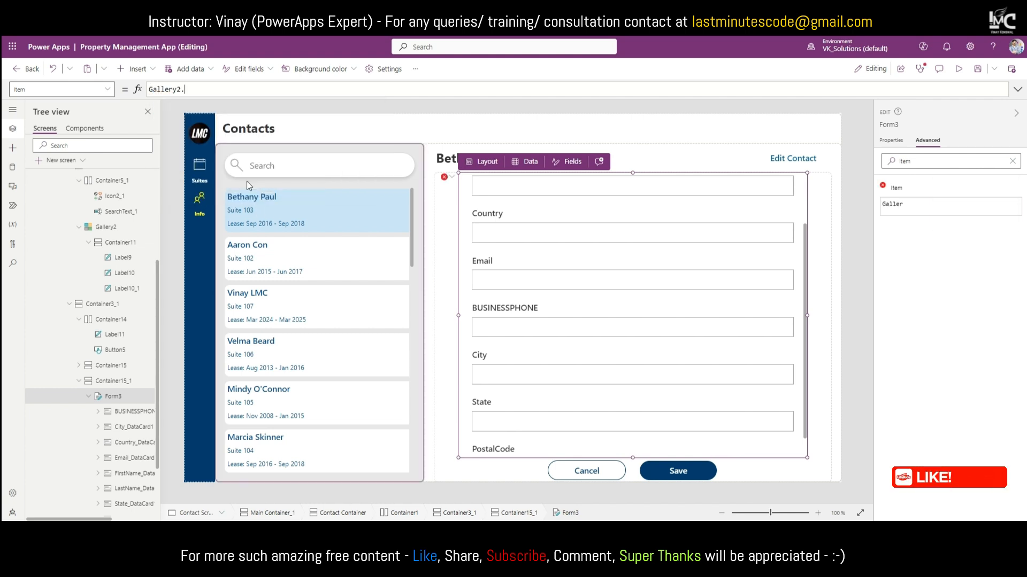
type("Selected")
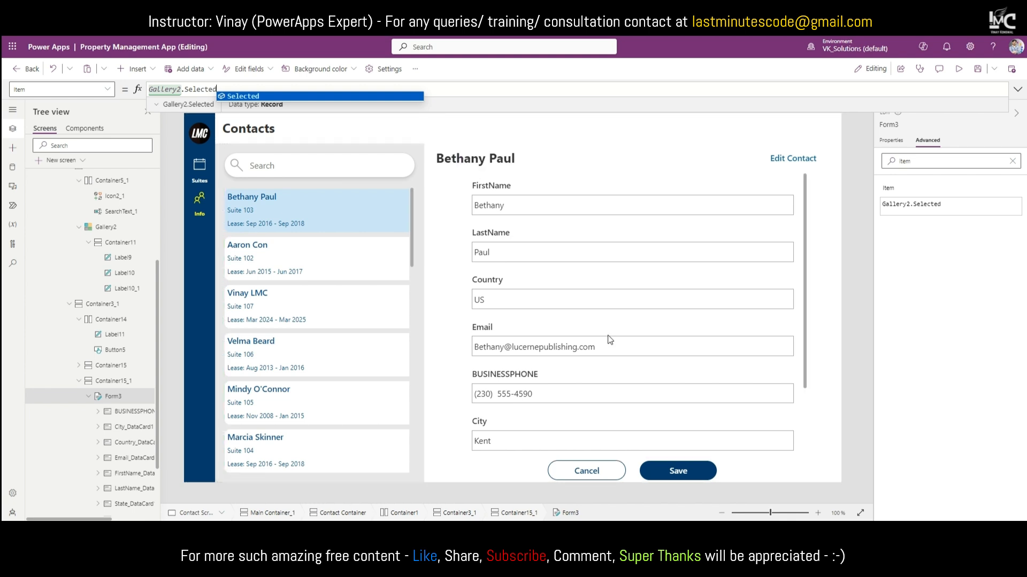
Step: Preview the app, change the selected contact's State to WA, save the record and close the preview
scroll(609, 331, "down", 3)
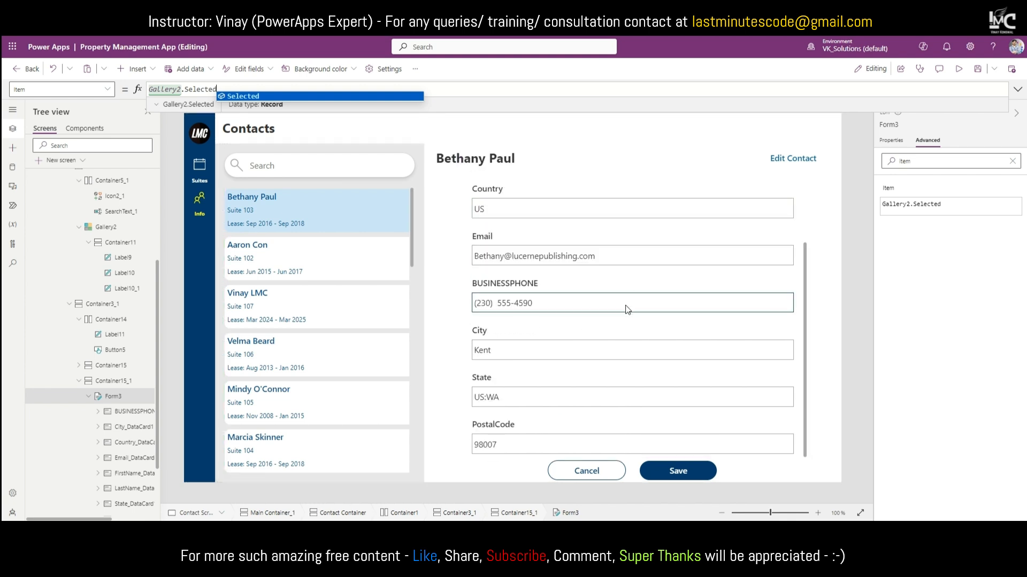
scroll(603, 287, "up", 2)
scroll(516, 305, "down", 2)
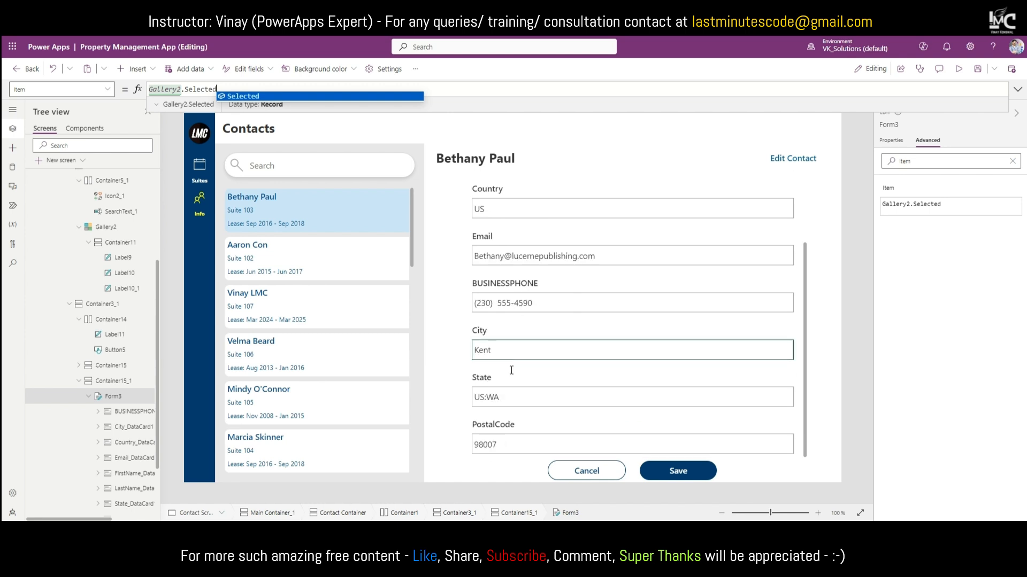
left_click(472, 398)
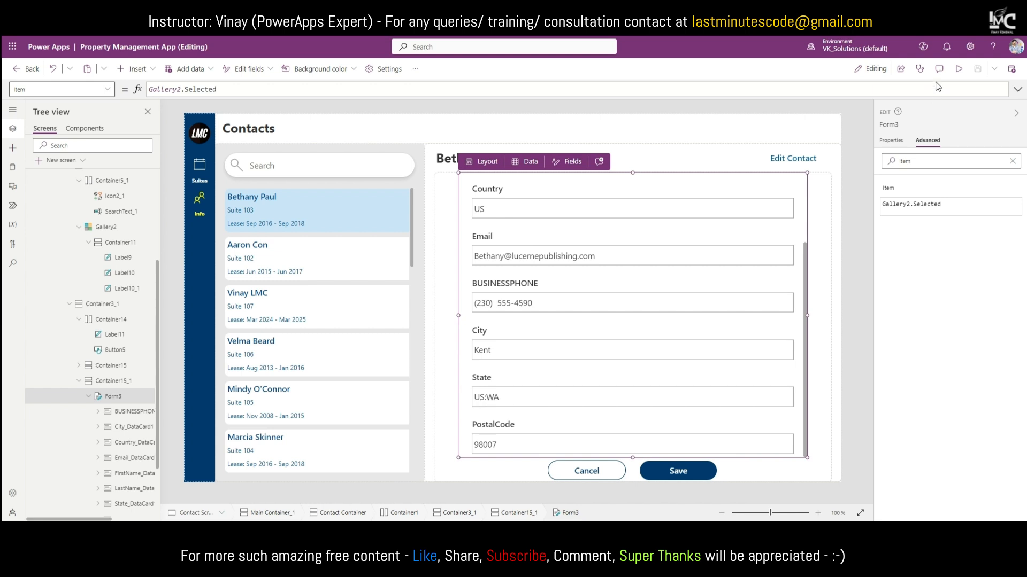
left_click(958, 68)
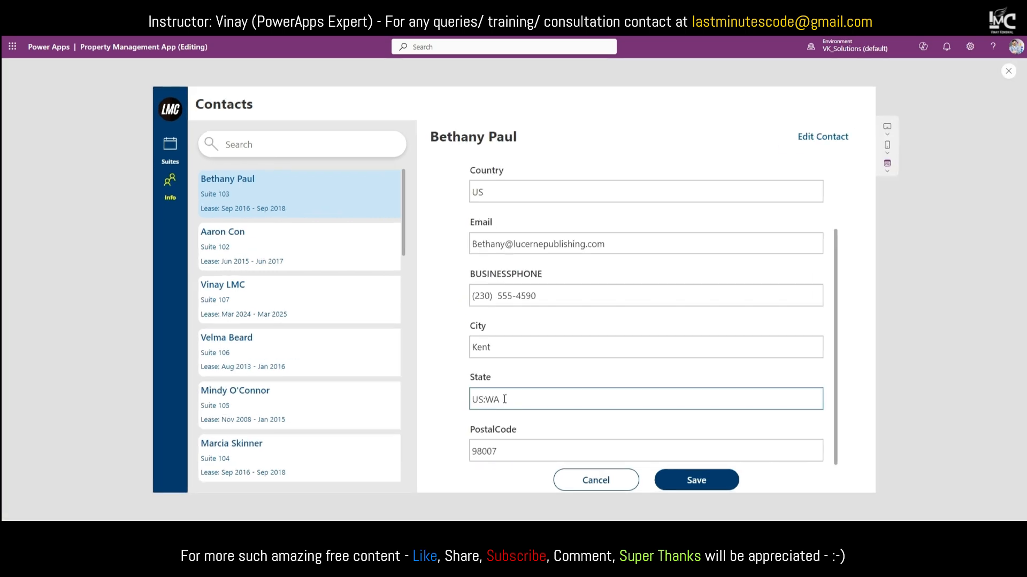
left_click_drag(504, 399, 457, 395)
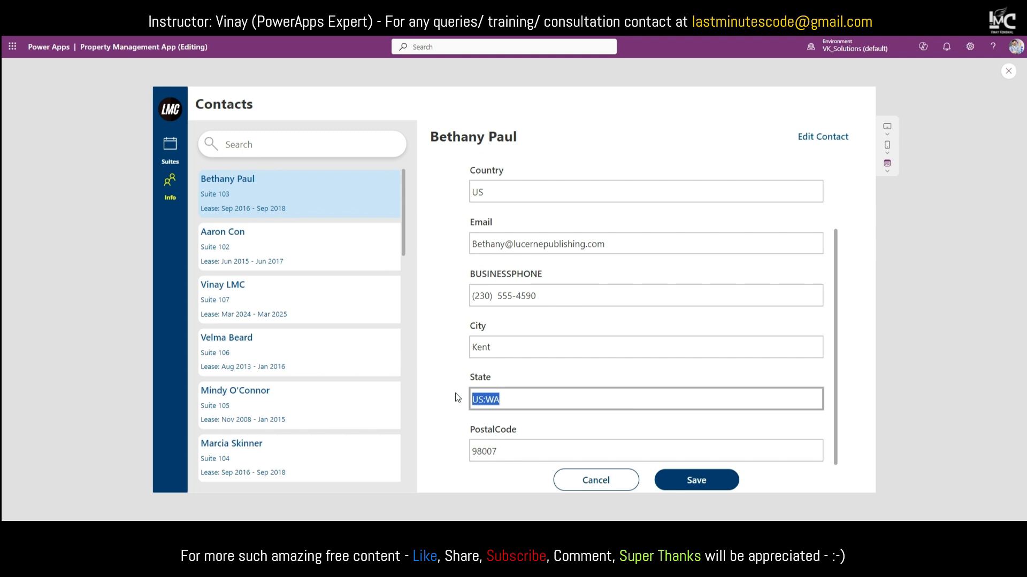
type("WA")
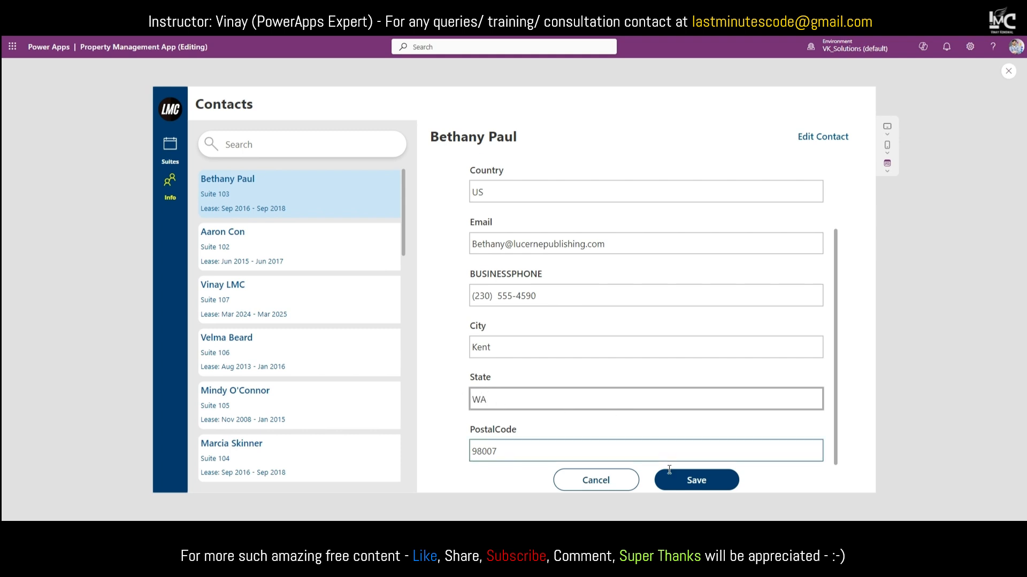
left_click(699, 489)
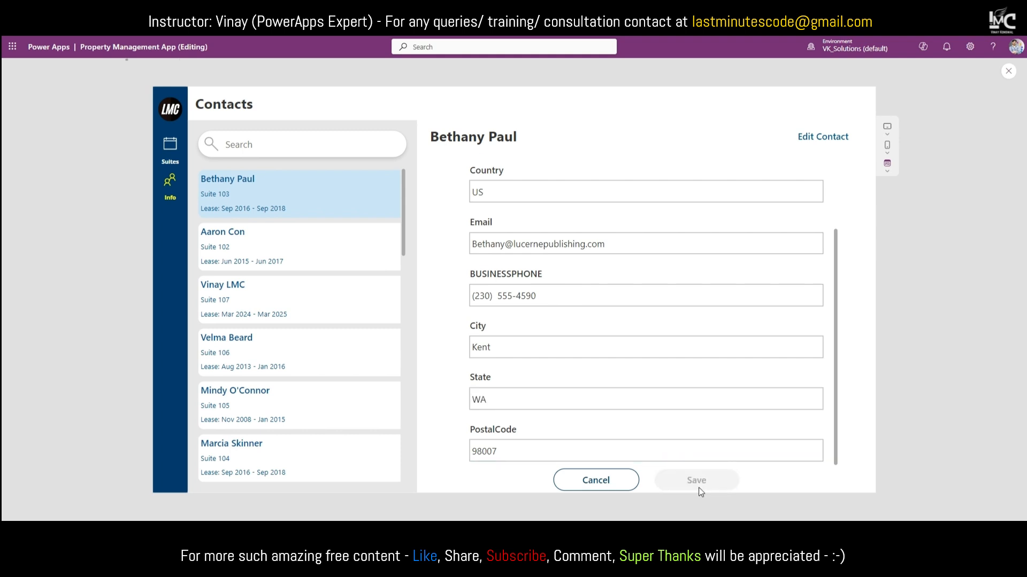
left_click(1008, 71)
Step: Set the Visible property of Container15_1, which holds the edit form, to varShowContactForm
left_click(808, 295)
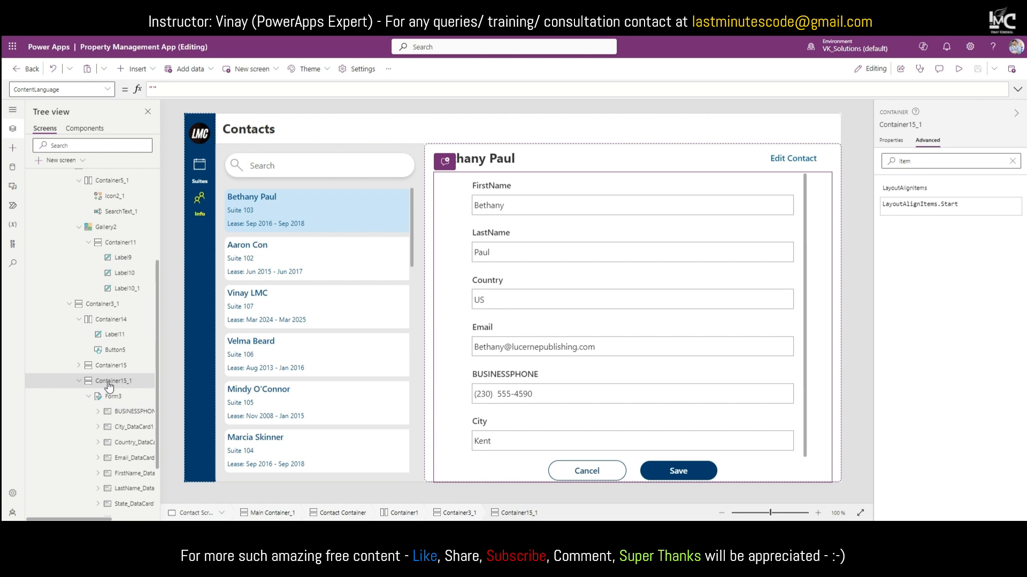
left_click(892, 141)
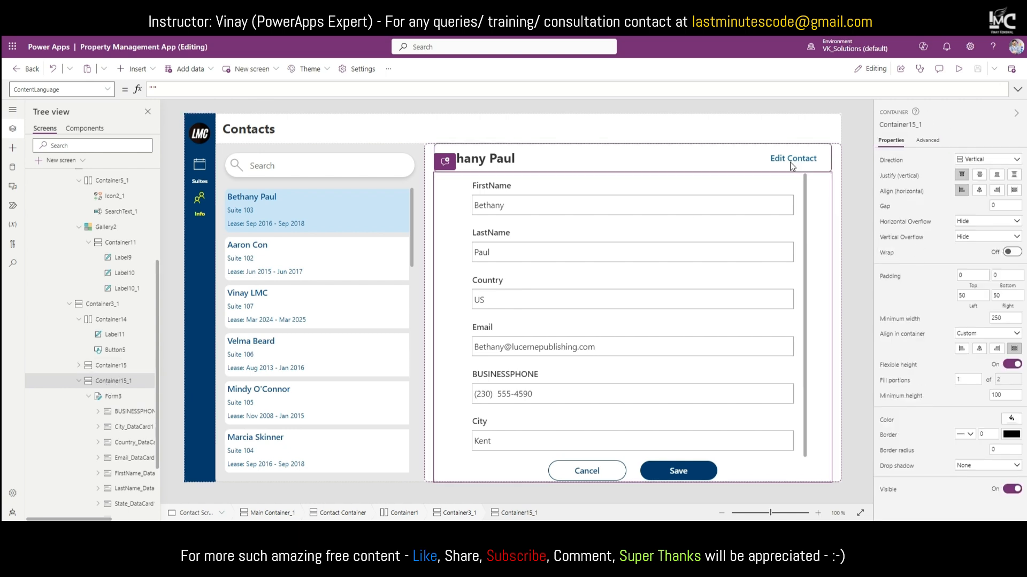
left_click(889, 489)
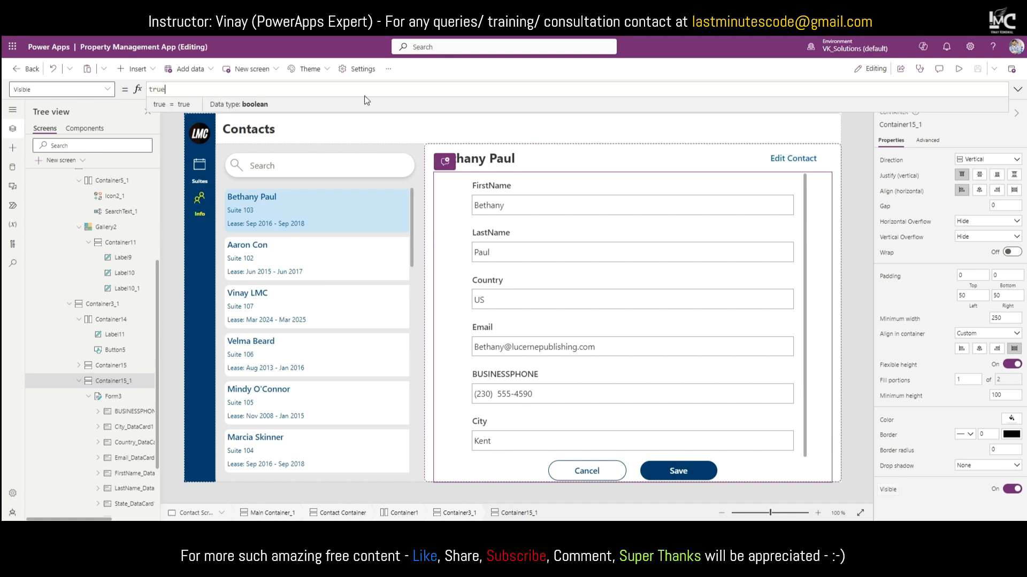
double_click(160, 89)
type("var")
left_click(180, 97)
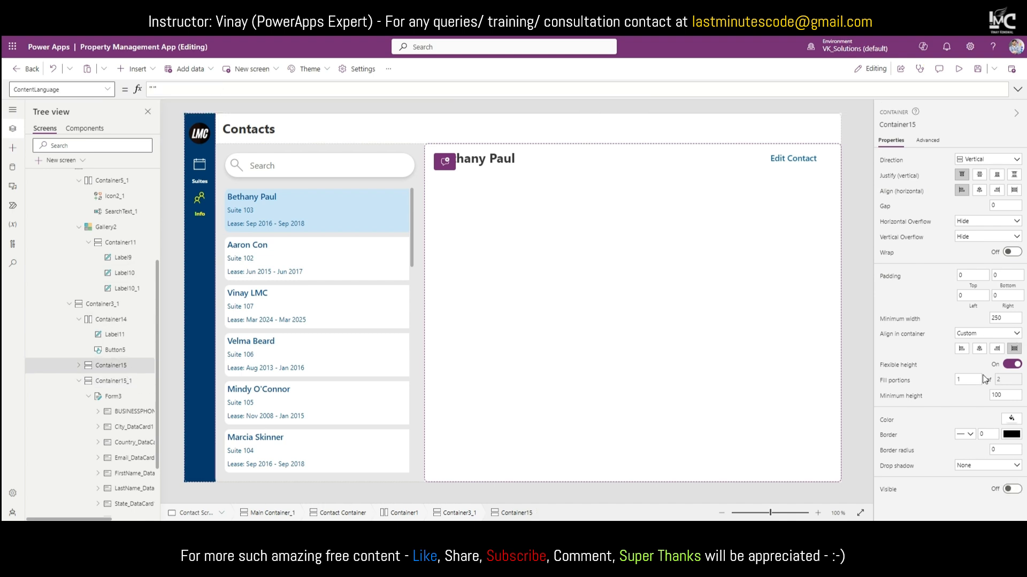
Step: Make the contact details container, Container15, visible and set its Visible property to !varShowContactForm
left_click(1012, 488)
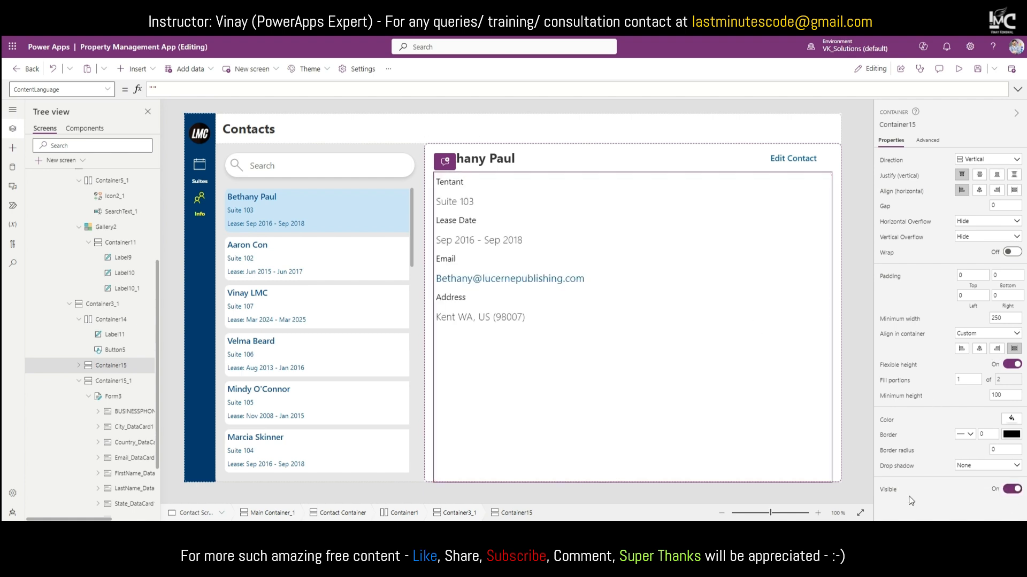
left_click(884, 489)
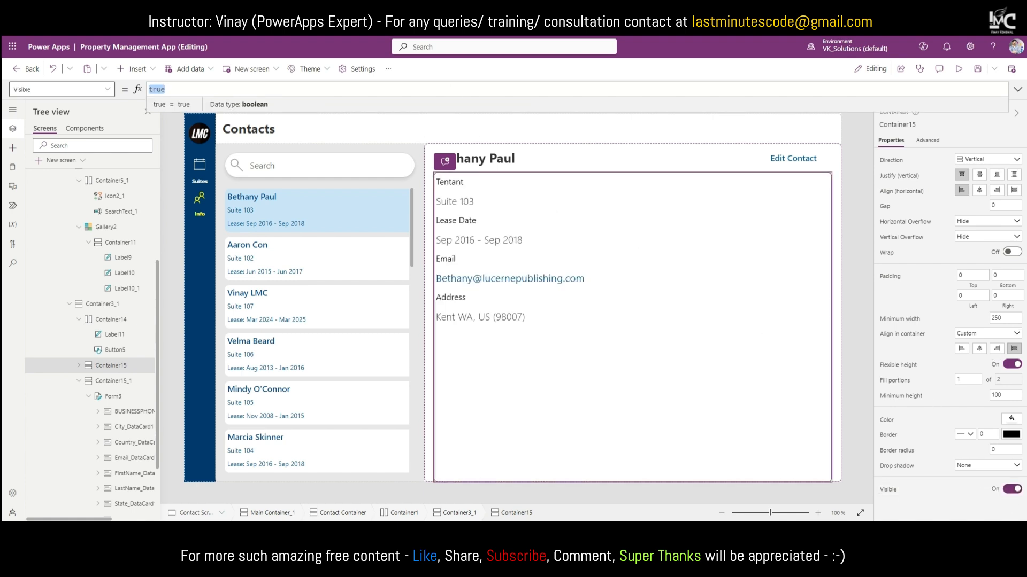
type("varShowContactForm")
double_click(151, 90)
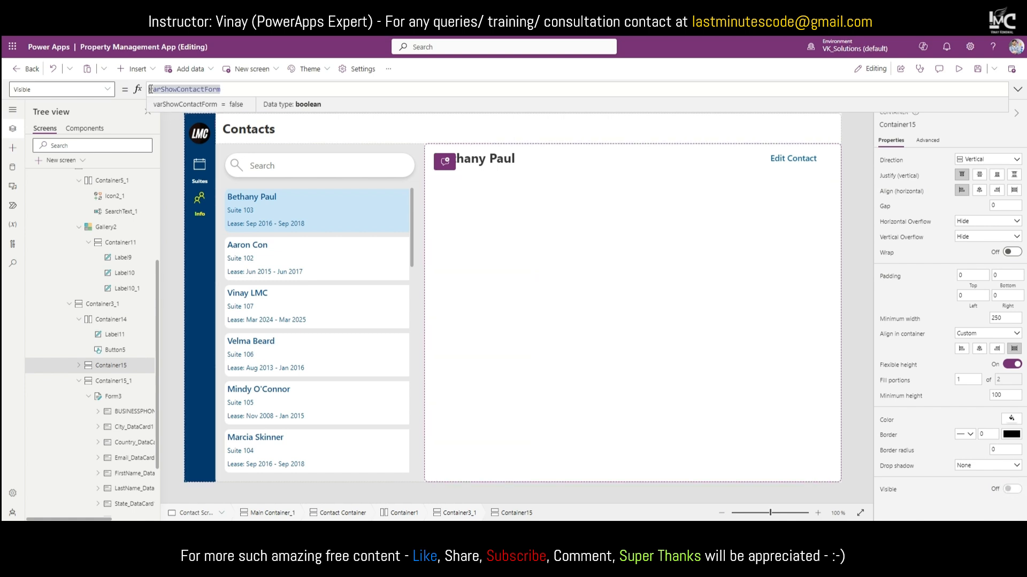
type("!")
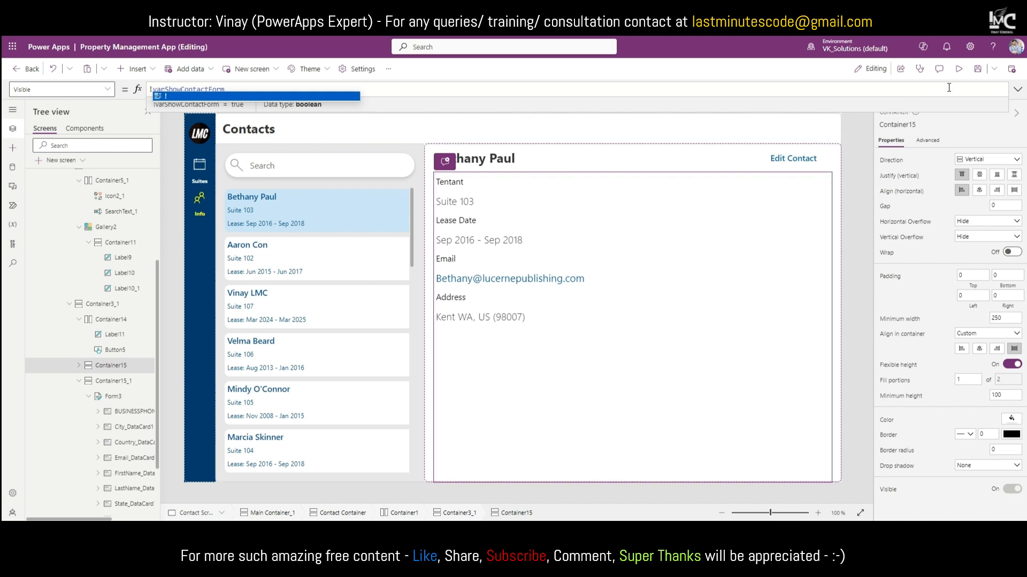
Step: Preview the app, open the selected contact for editing, extend the last name and save the record
left_click(958, 69)
left_click(833, 140)
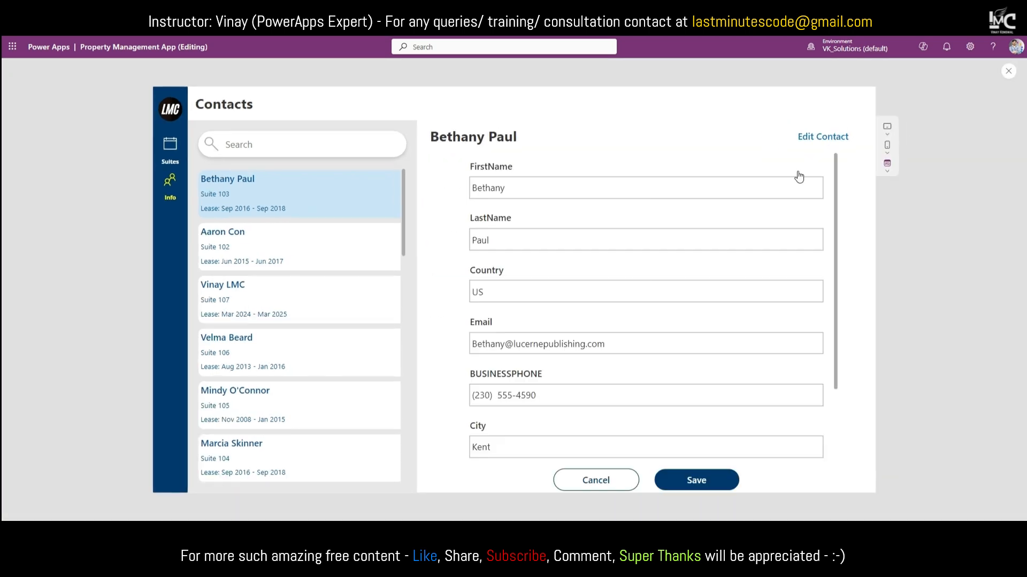
scroll(646, 259, "down", 1)
scroll(646, 259, "up", 1)
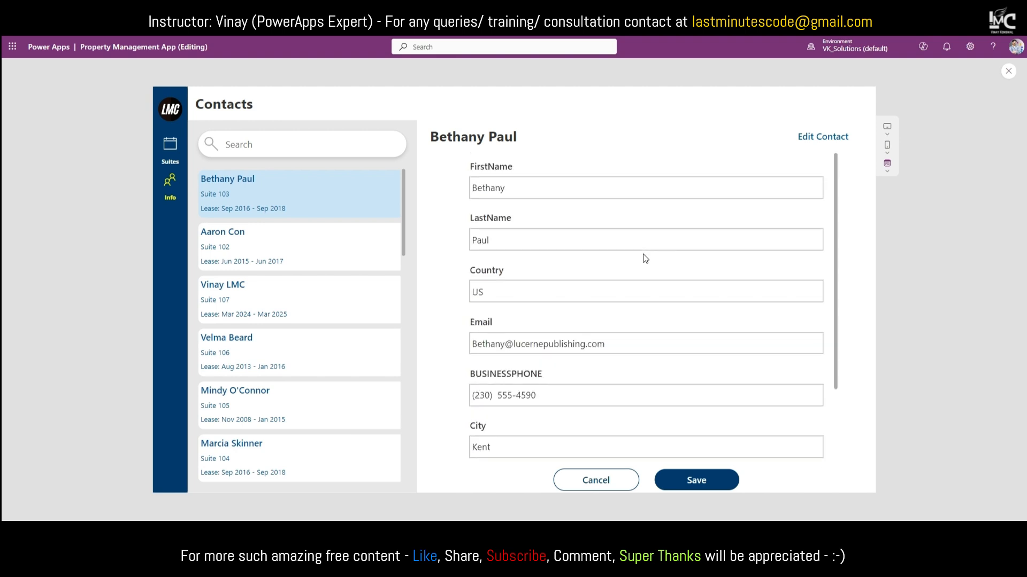
left_click(499, 243)
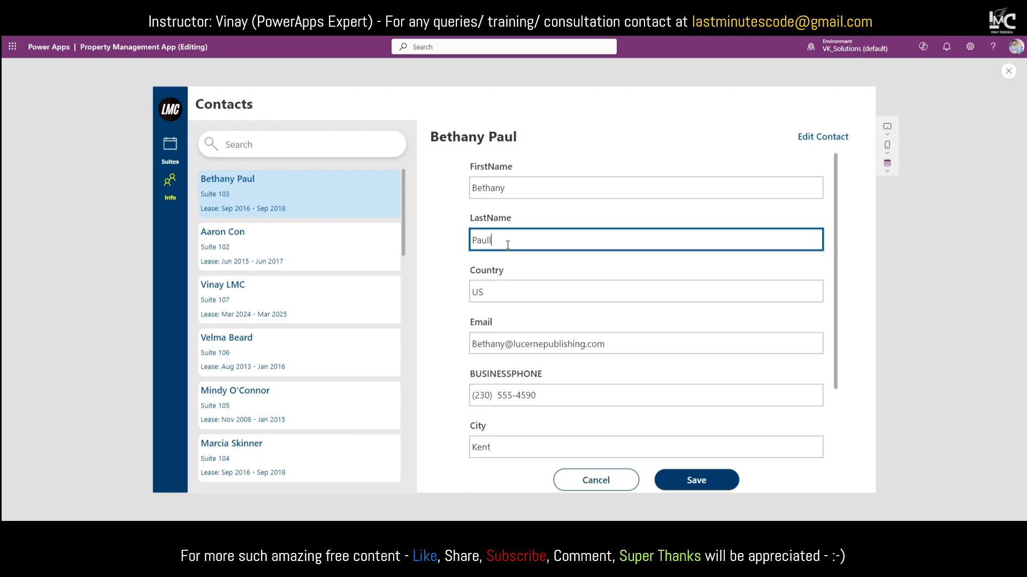
left_click(699, 484)
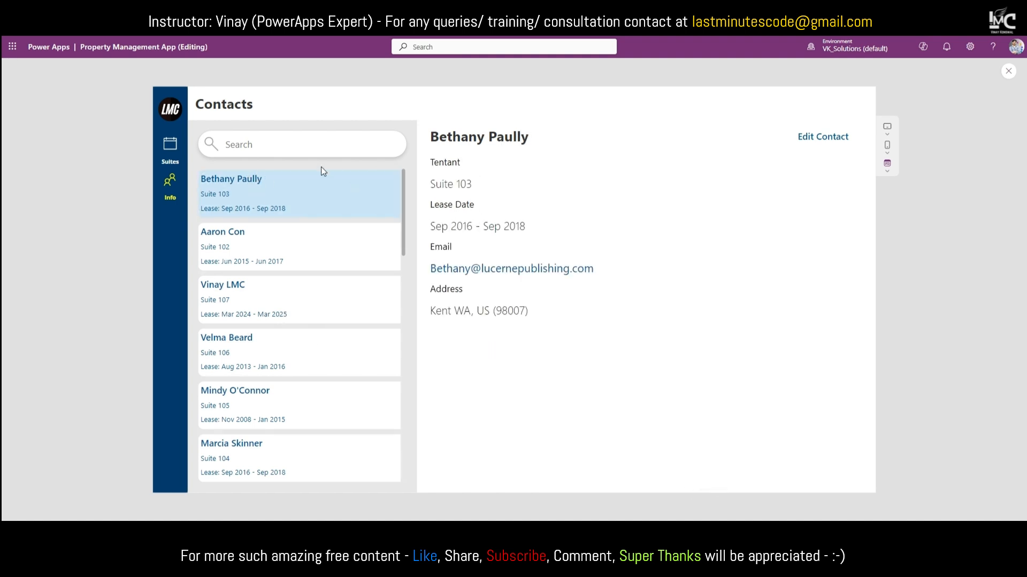
Step: Reopen the contact's edit form to check the saved field values, and close the preview
left_click(835, 138)
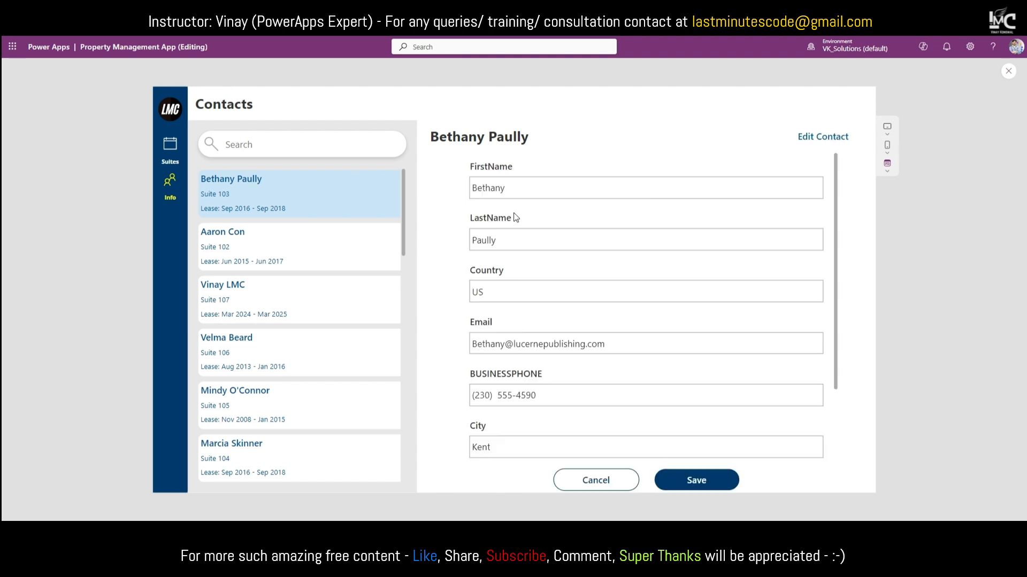
scroll(663, 316, "down", 2)
left_click(1009, 73)
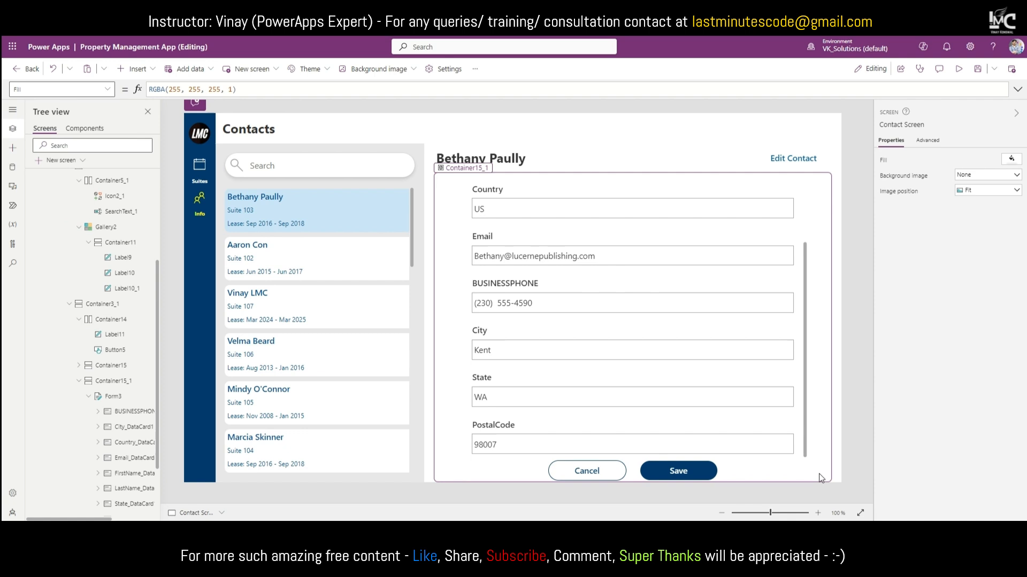
Step: Set the bottom padding of Container15_1, which holds the edit form, to 5
left_click(819, 474)
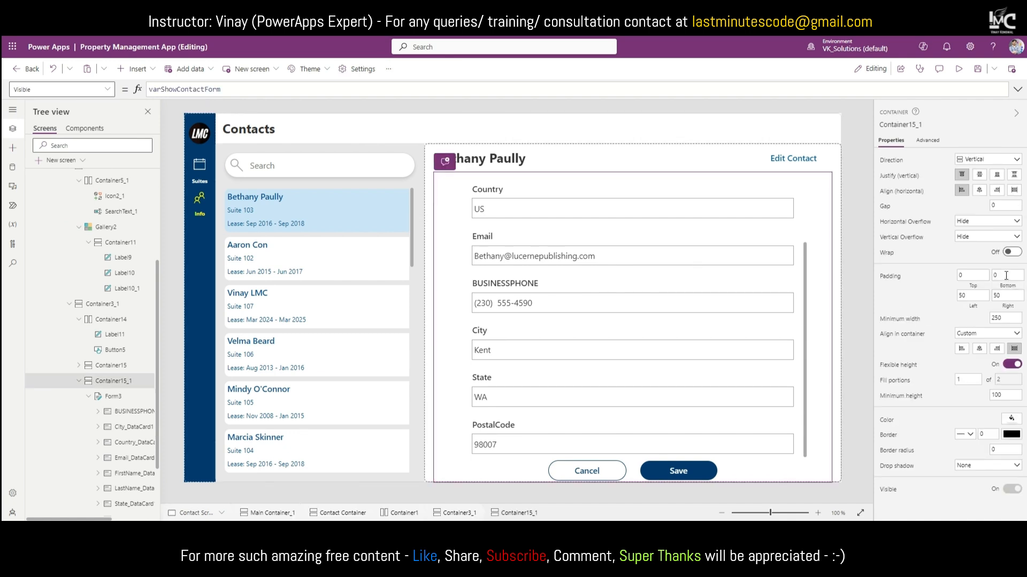
left_click_drag(1006, 276, 992, 281)
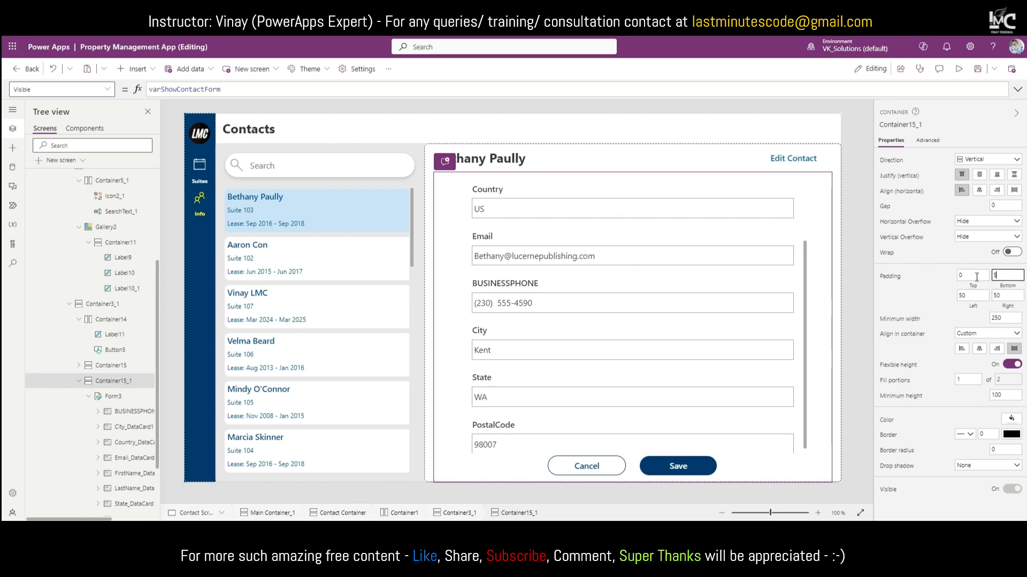
Step: Try a light gray theme color as the fill of the edit form, Form3
left_click(804, 282)
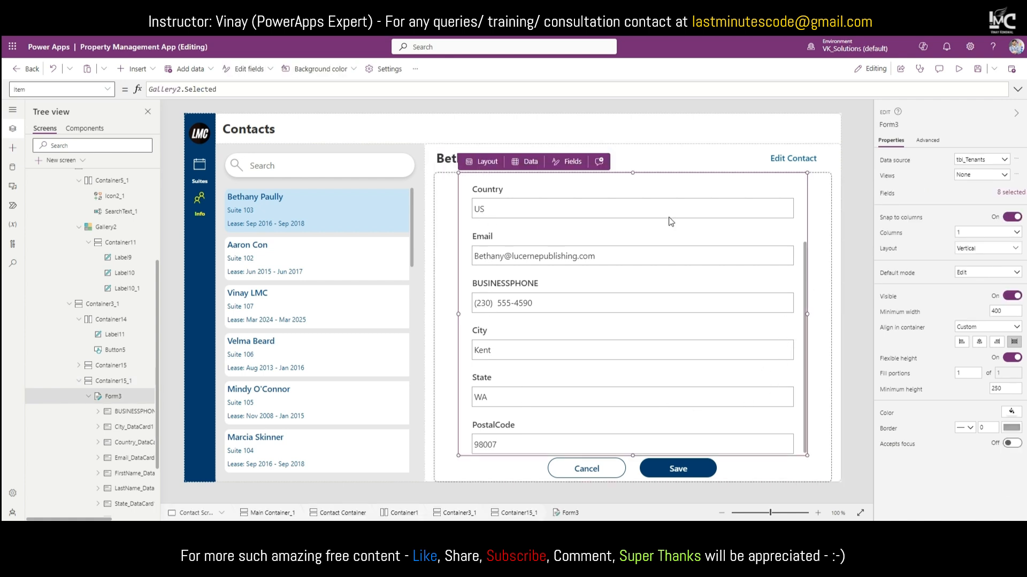
left_click(1011, 413)
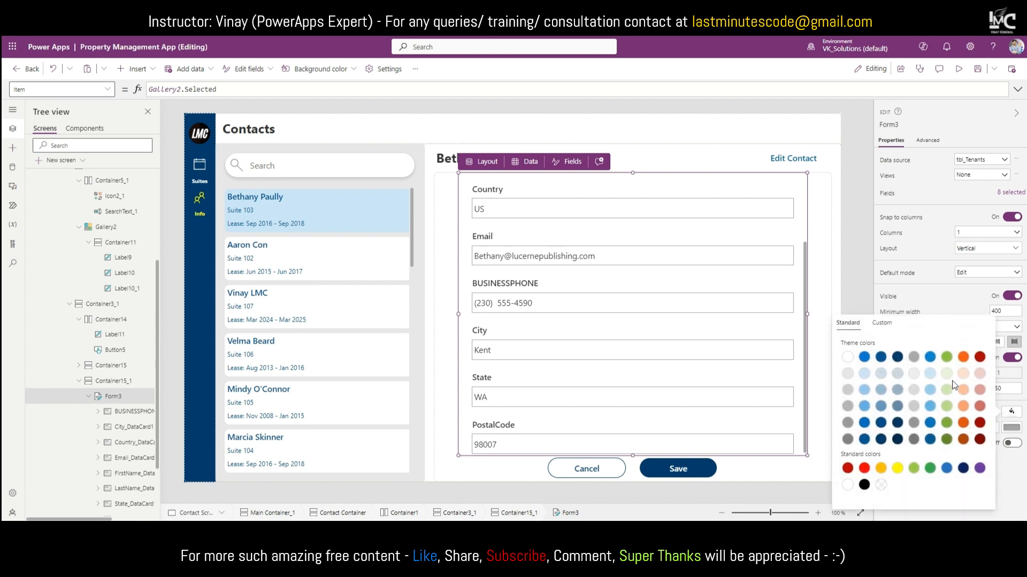
left_click(914, 378)
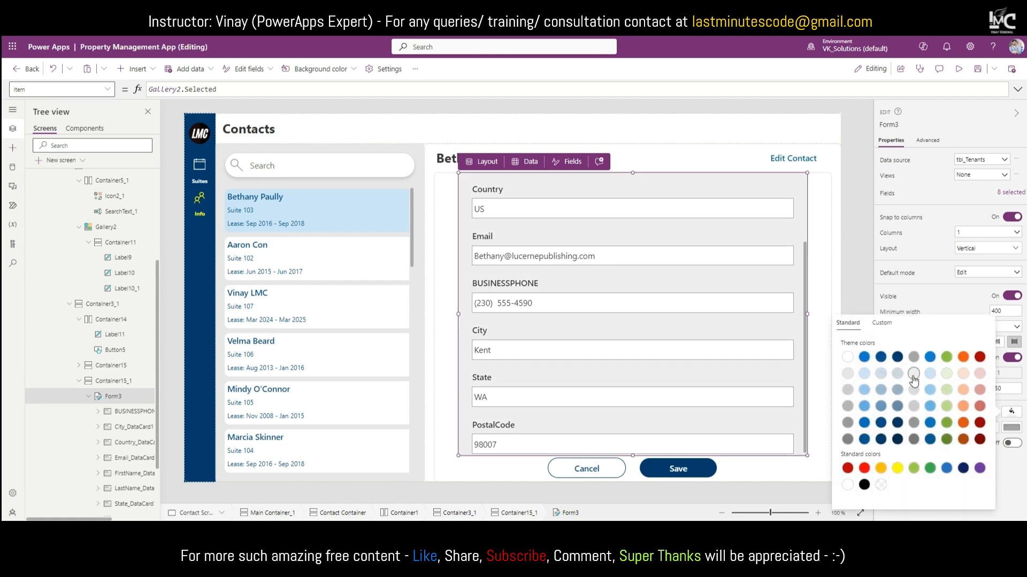
left_click(852, 219)
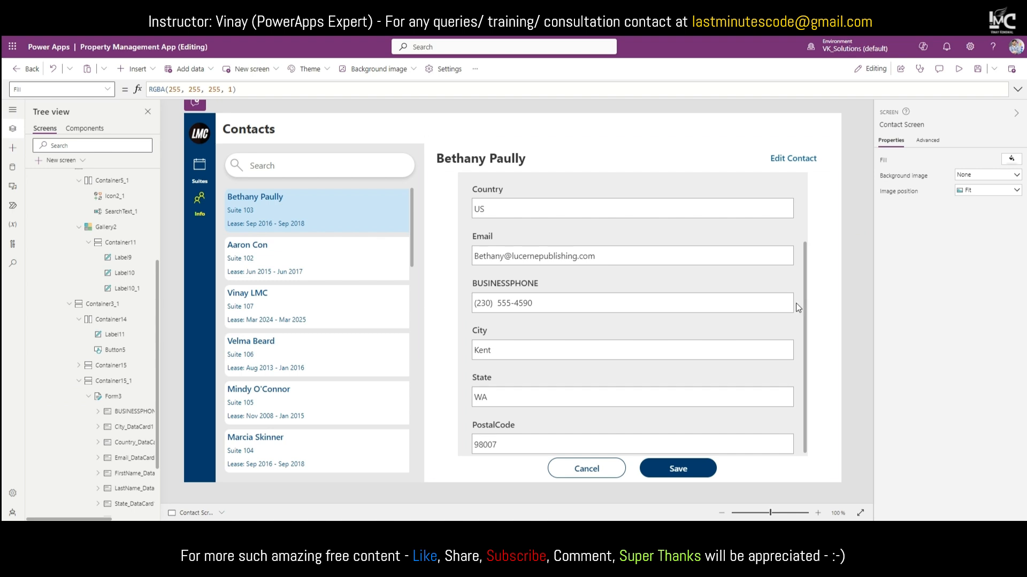
Step: Try a medium gray fill on Container12_2 behind the Cancel and Save buttons, and replace it with a lighter gray
left_click(769, 471)
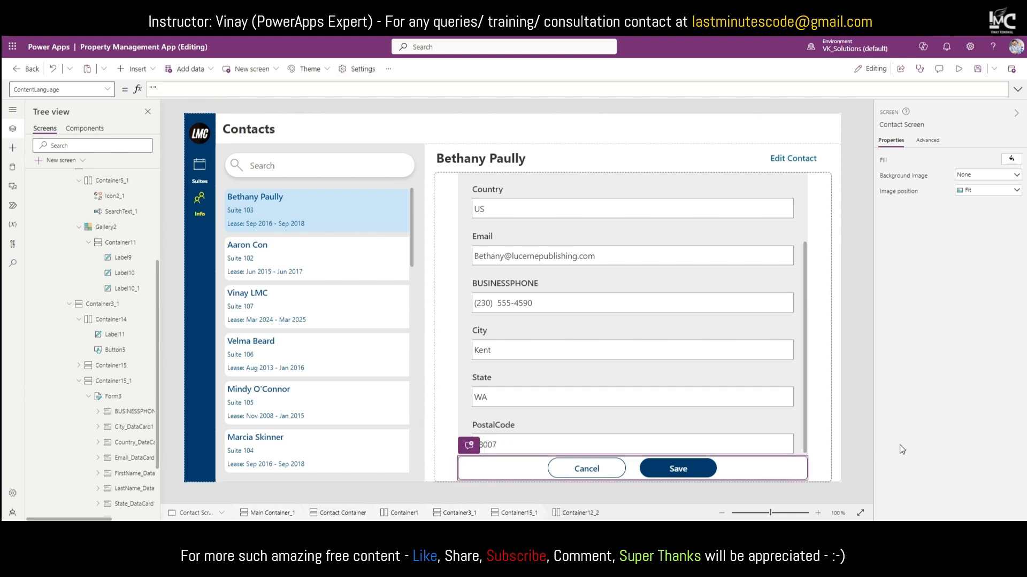
left_click(1012, 407)
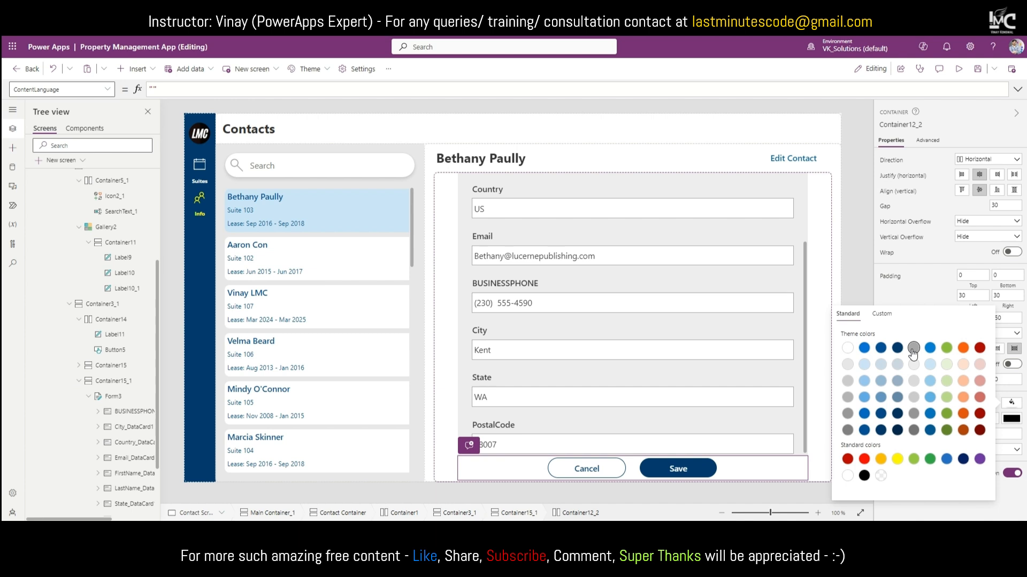
left_click(914, 348)
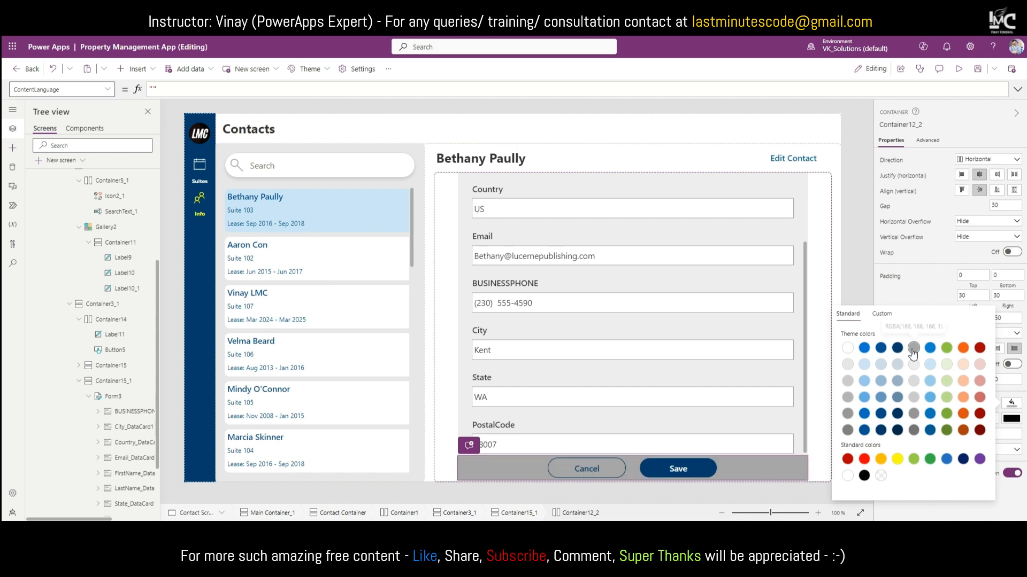
left_click(856, 279)
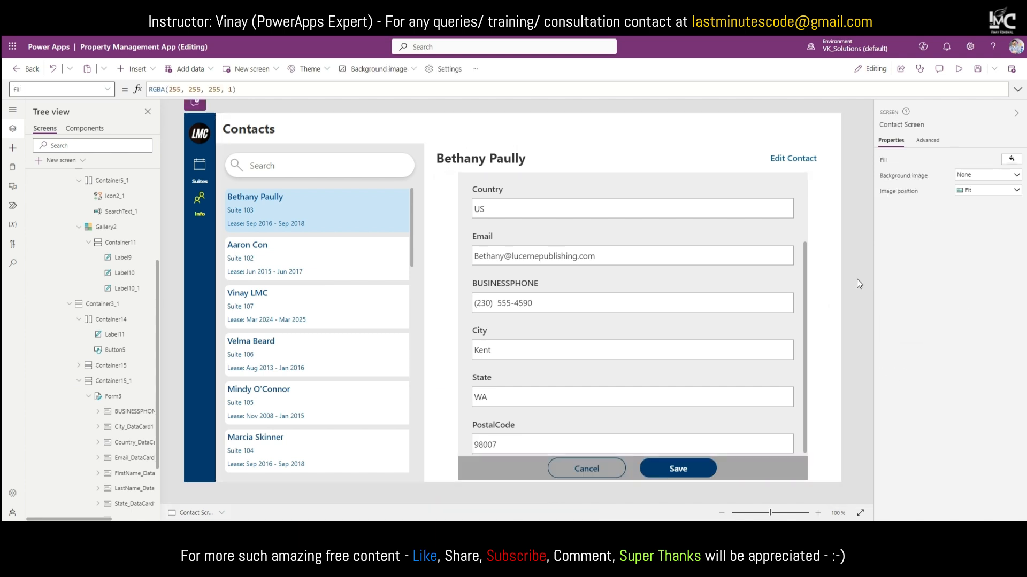
left_click(794, 475)
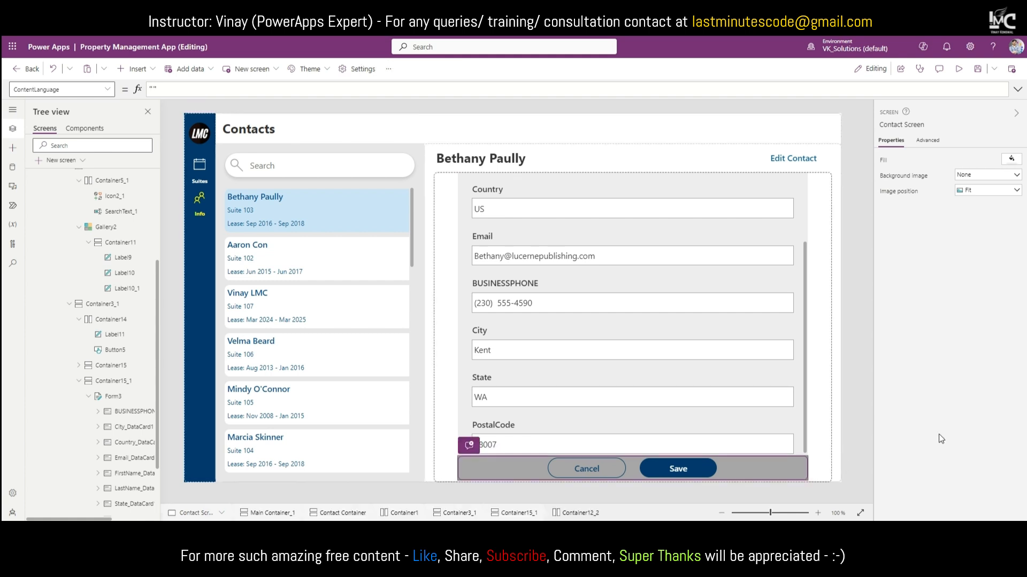
left_click(1013, 405)
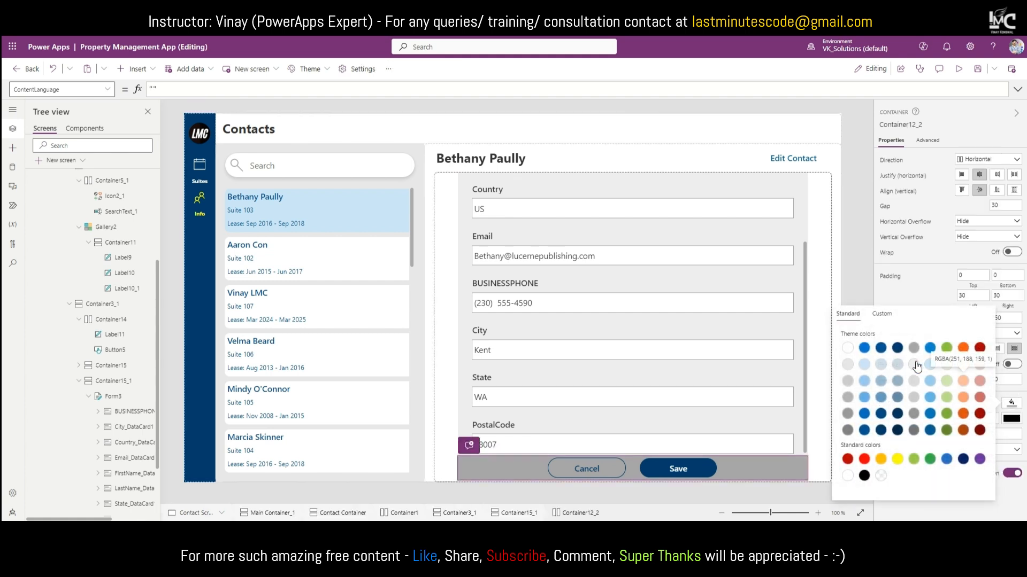
Step: Change the fill of Form3 back to white
left_click(797, 431)
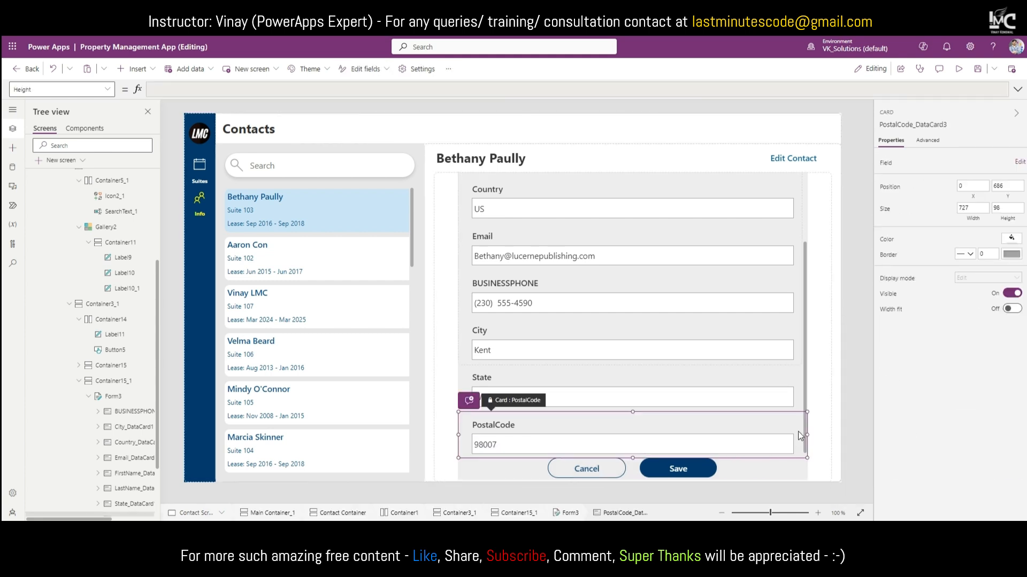
left_click(807, 378)
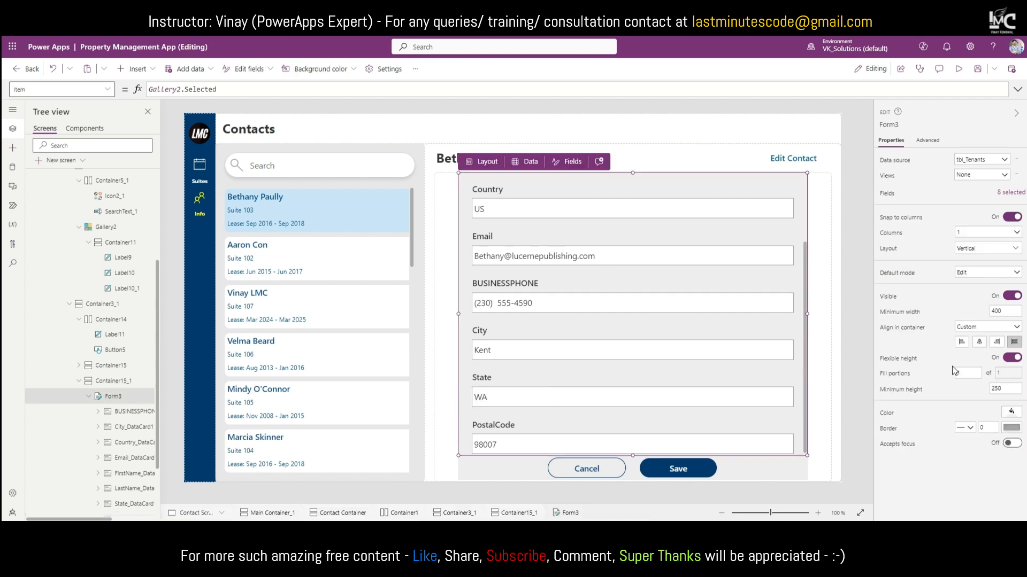
left_click(1007, 414)
left_click(847, 357)
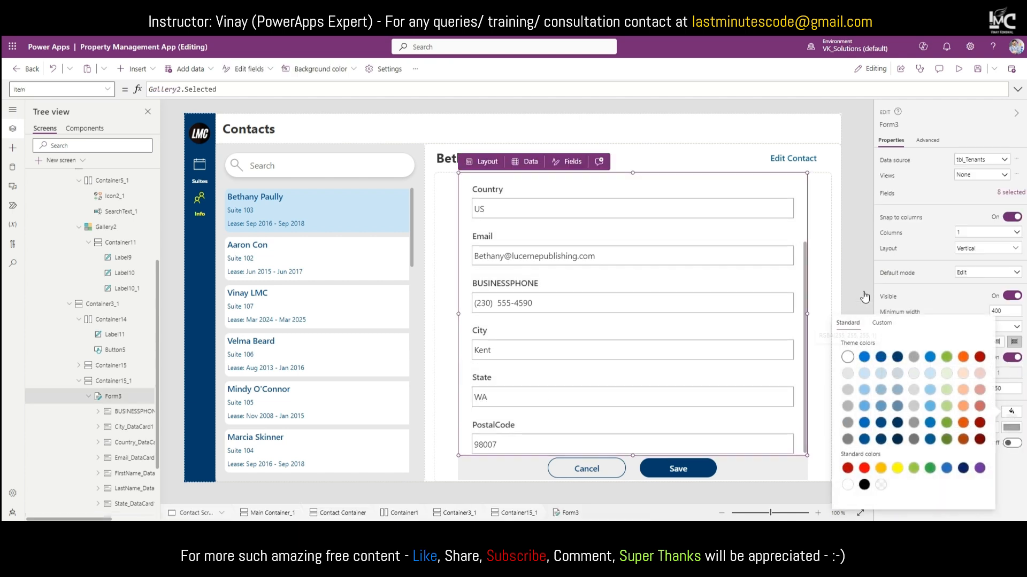
left_click(865, 284)
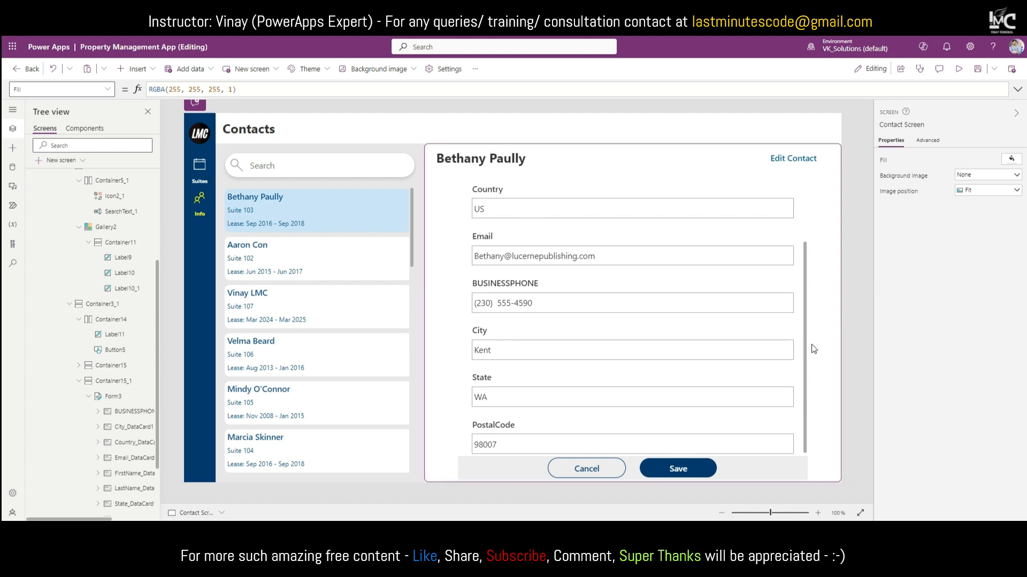
Step: Give Form3 a custom very light gray fill, just off white
left_click(805, 311)
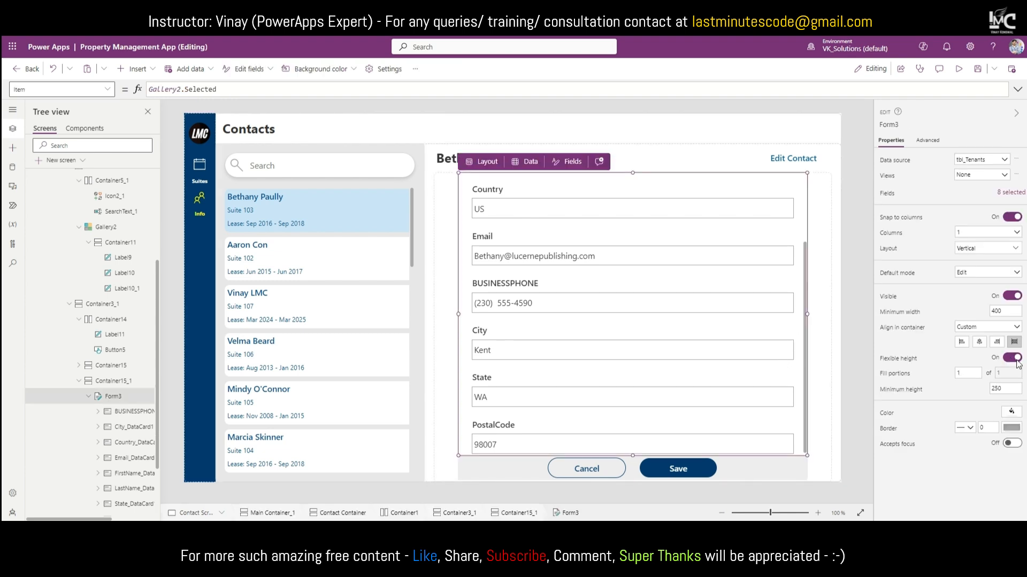
left_click(1012, 412)
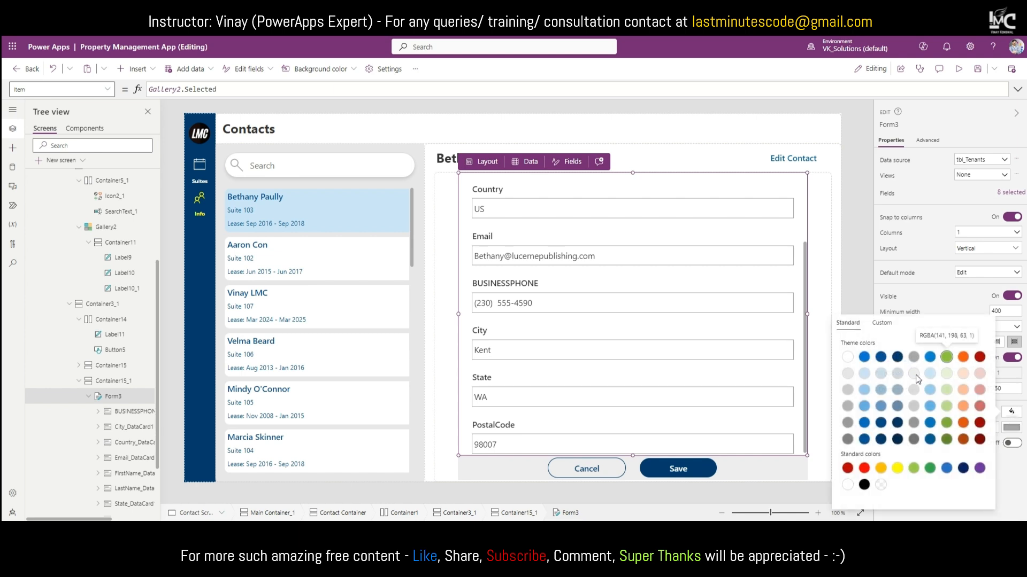
left_click(888, 323)
left_click_drag(860, 351, 862, 340)
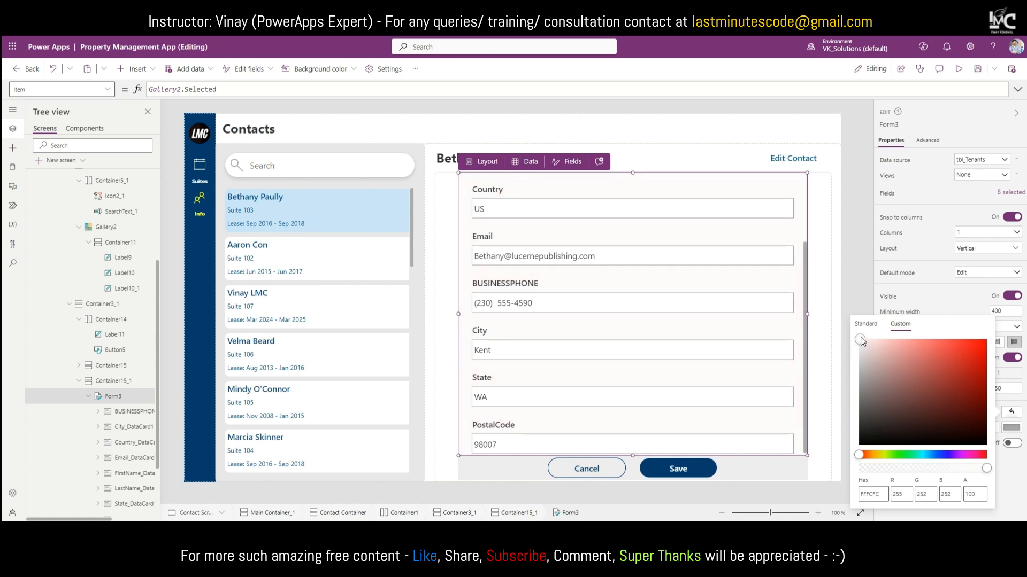
left_click_drag(861, 337, 853, 344)
left_click(850, 272)
Step: Set the fill of Container12_2, the Cancel and Save button bar, to a gray theme color slightly darker than the form
left_click(801, 474)
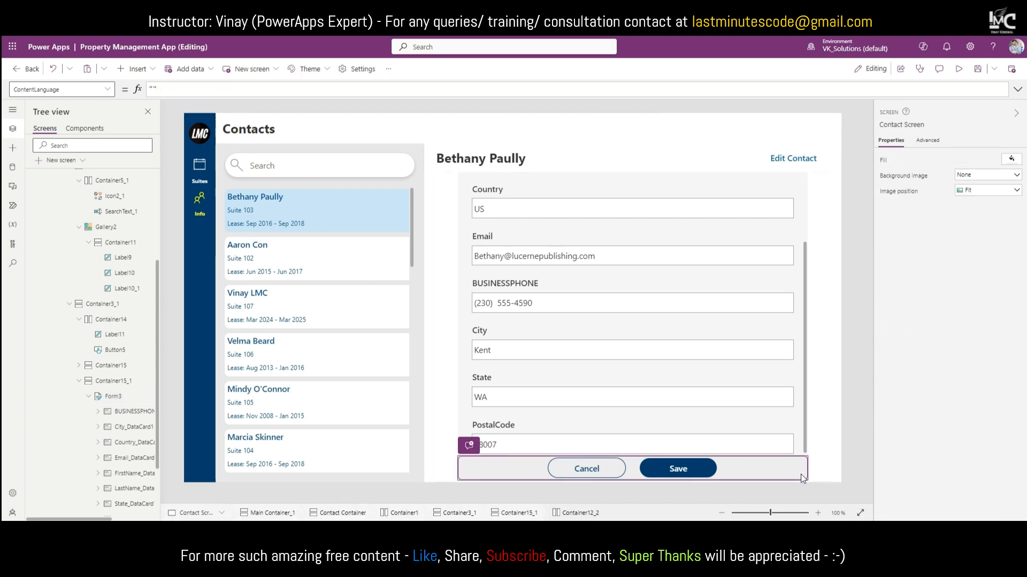
left_click(1011, 404)
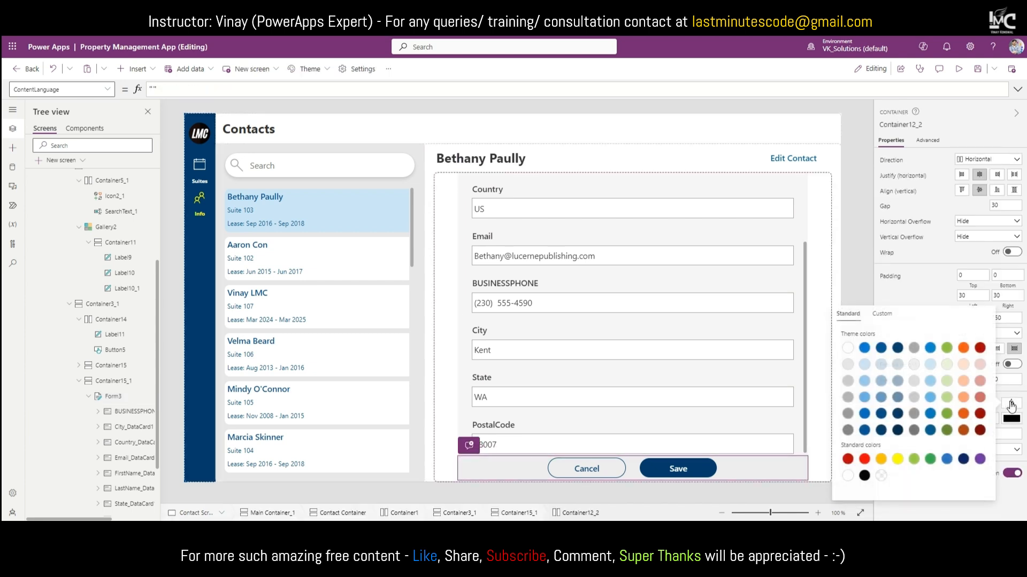
left_click(912, 381)
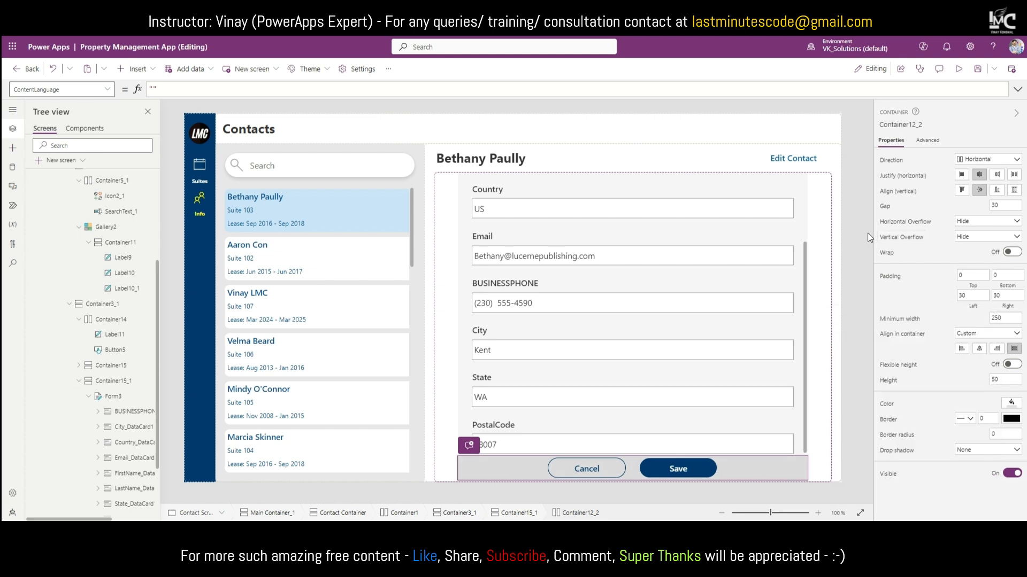
left_click(835, 362)
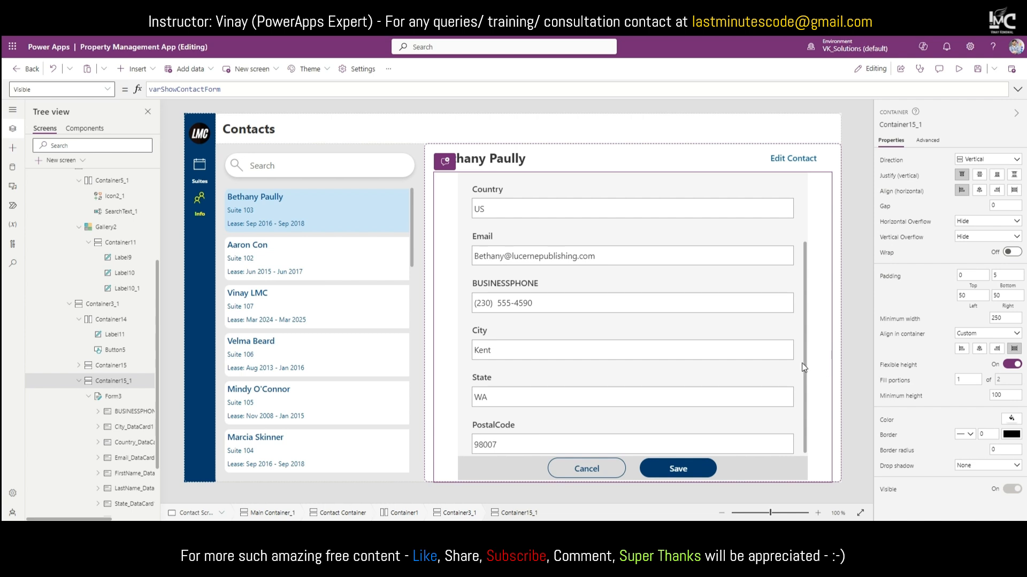
Step: Review the restyled edit form from first to last field and cancel the edit
scroll(800, 340, "up", 3)
scroll(800, 339, "down", 3)
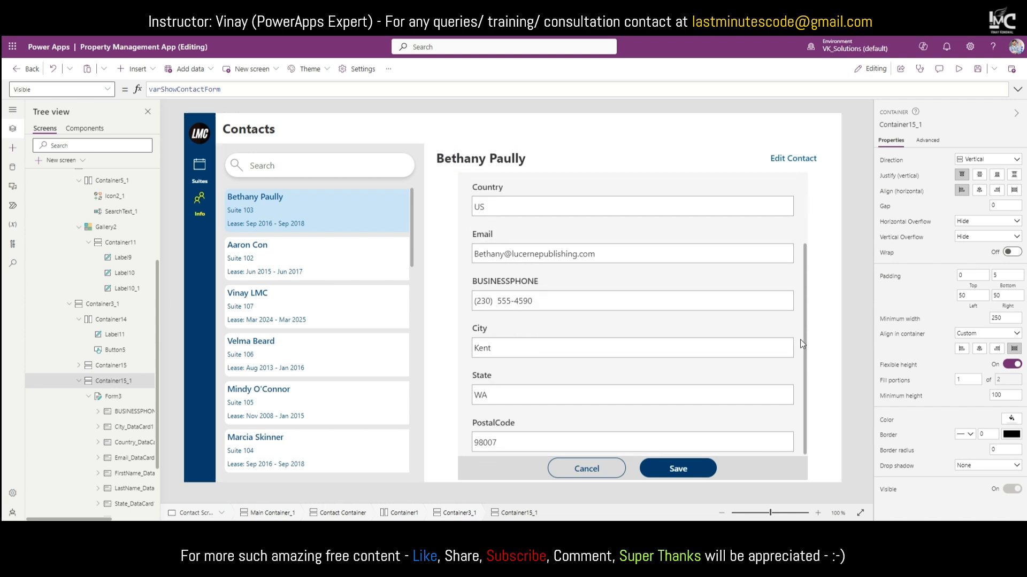
scroll(800, 339, "up", 3)
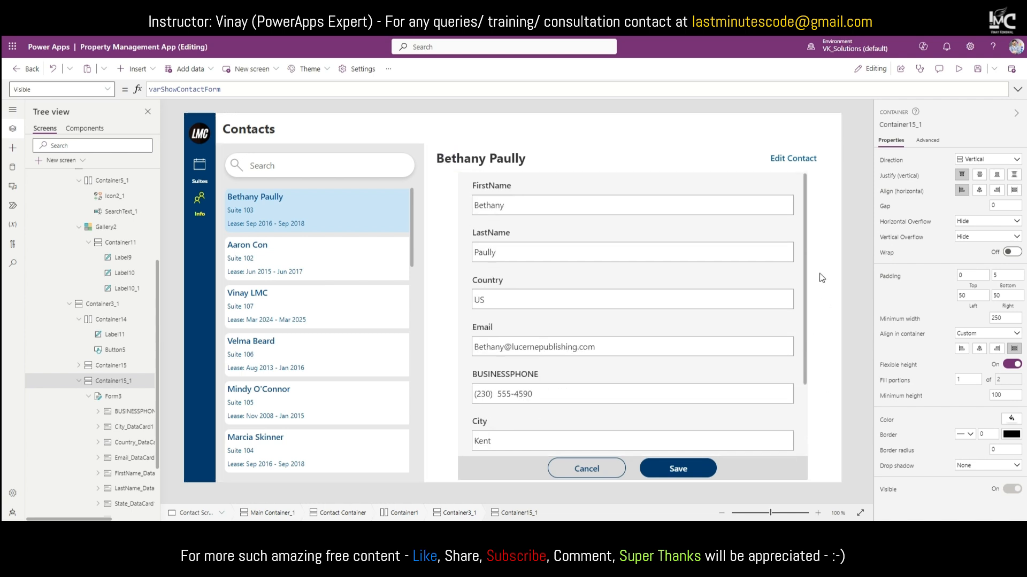
left_click(595, 476, "alt")
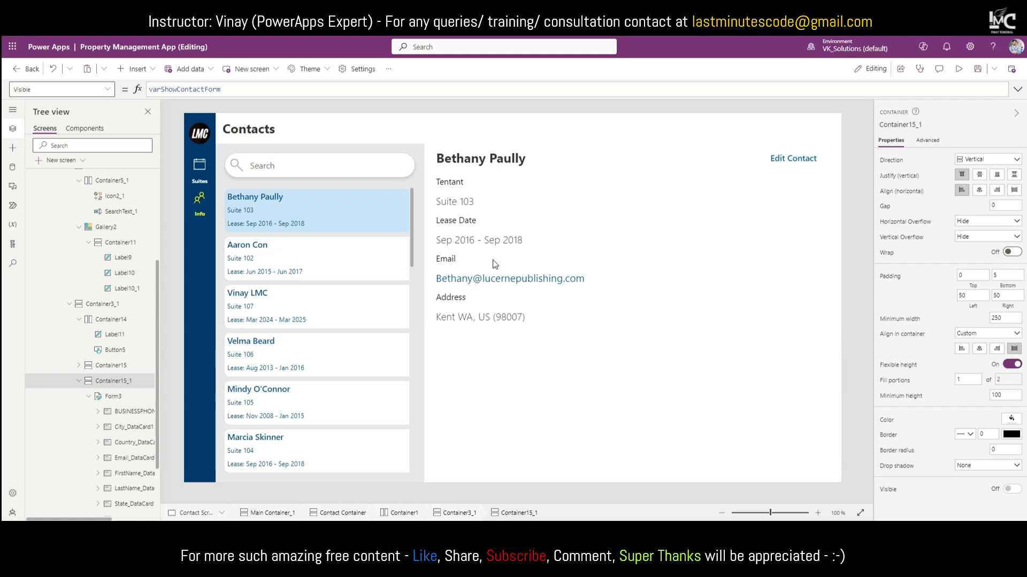
Step: Select the Suite 107 contact, open its edit form to check the loaded fields, and cancel the edit
left_click(367, 303, "alt")
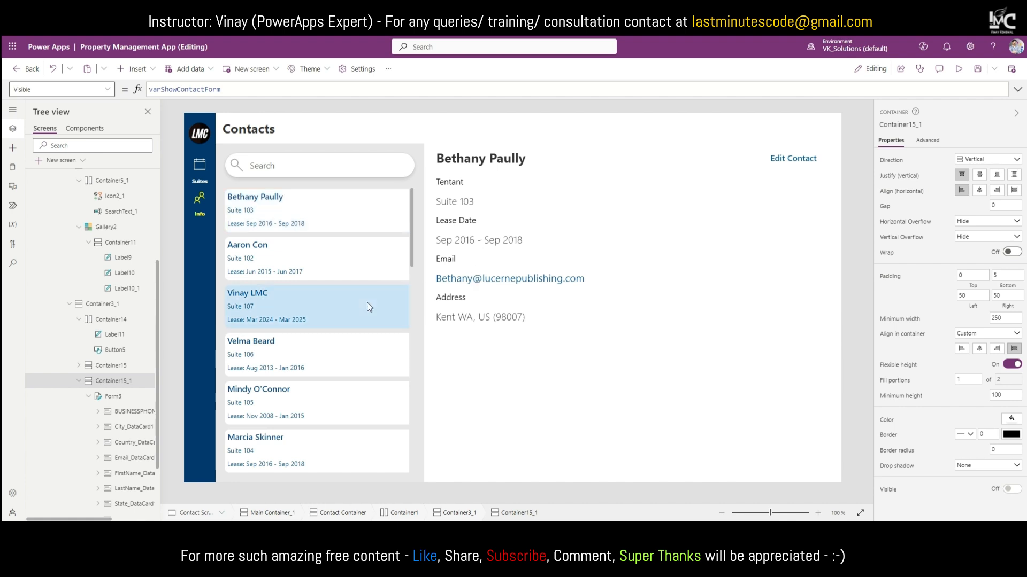
left_click(811, 163, "alt")
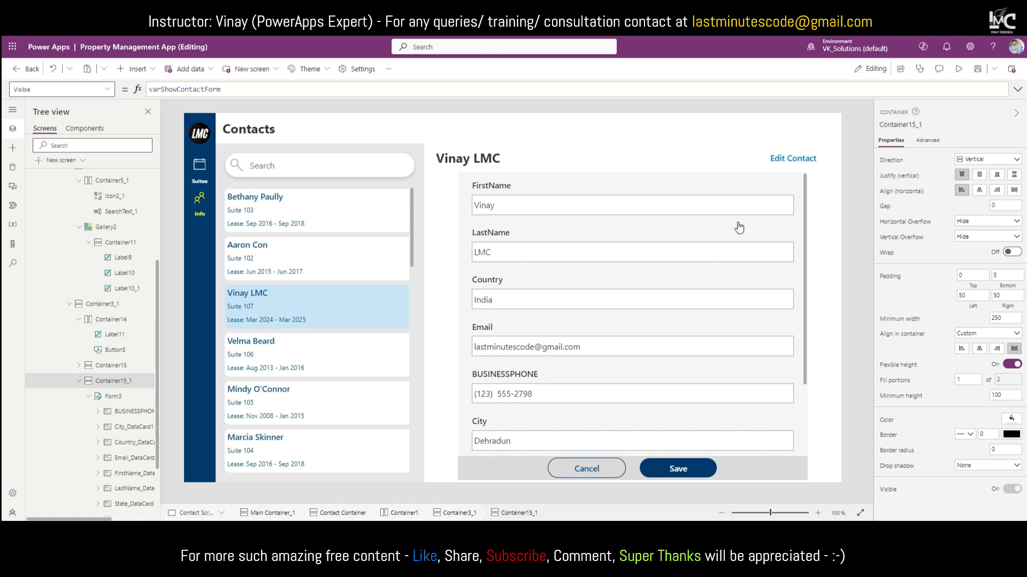
scroll(534, 364, "down", 1)
scroll(534, 364, "up", 1)
scroll(535, 364, "down", 2)
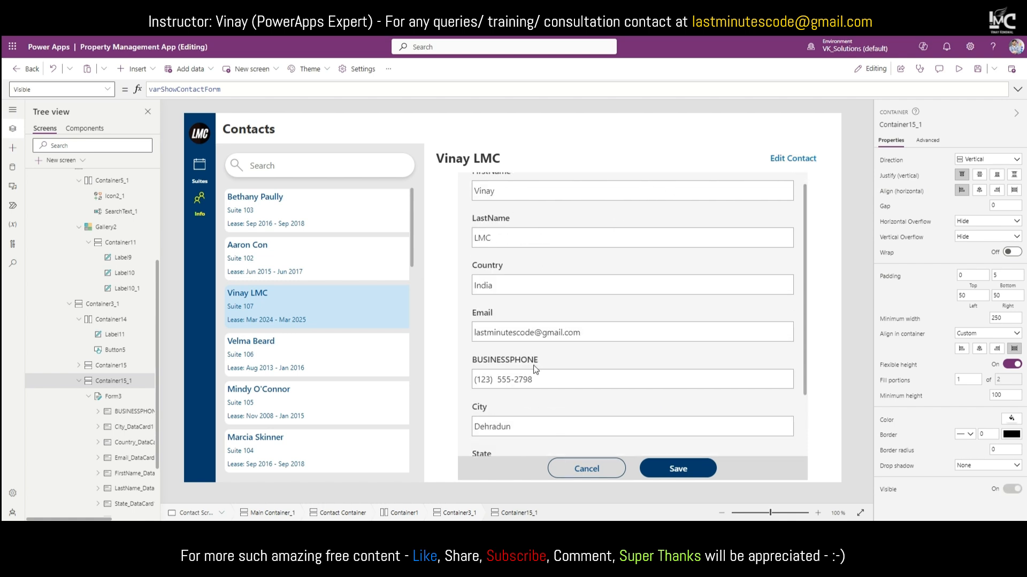
left_click(575, 468, "alt")
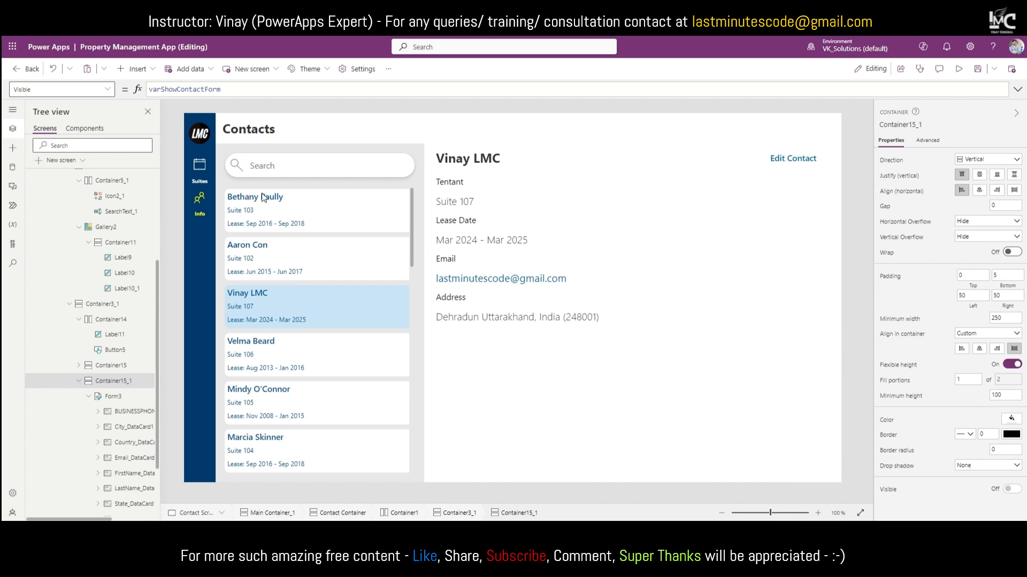
Step: Save the Property Management App and publish this version
left_click(979, 70)
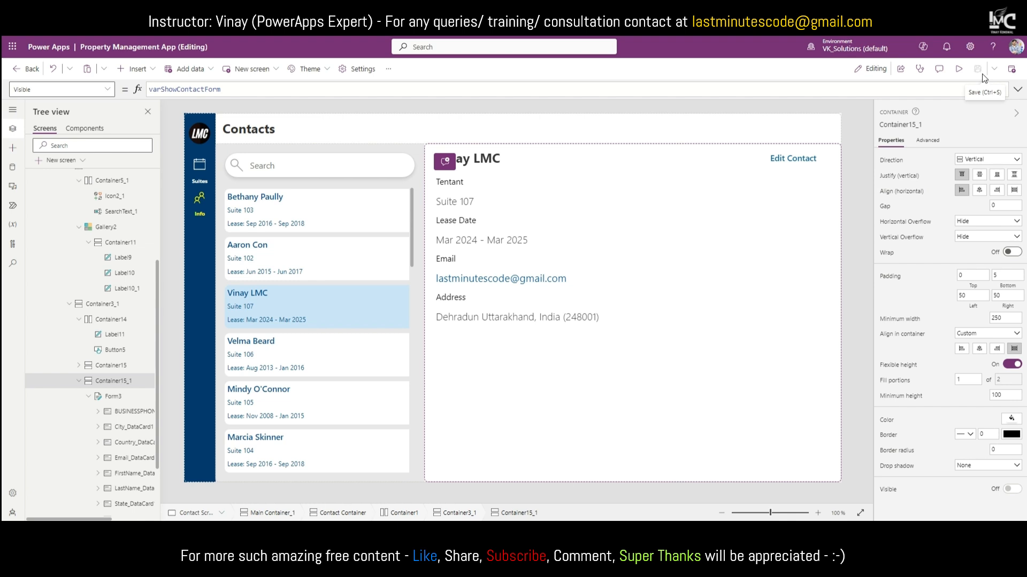
left_click(1014, 72)
left_click(539, 383)
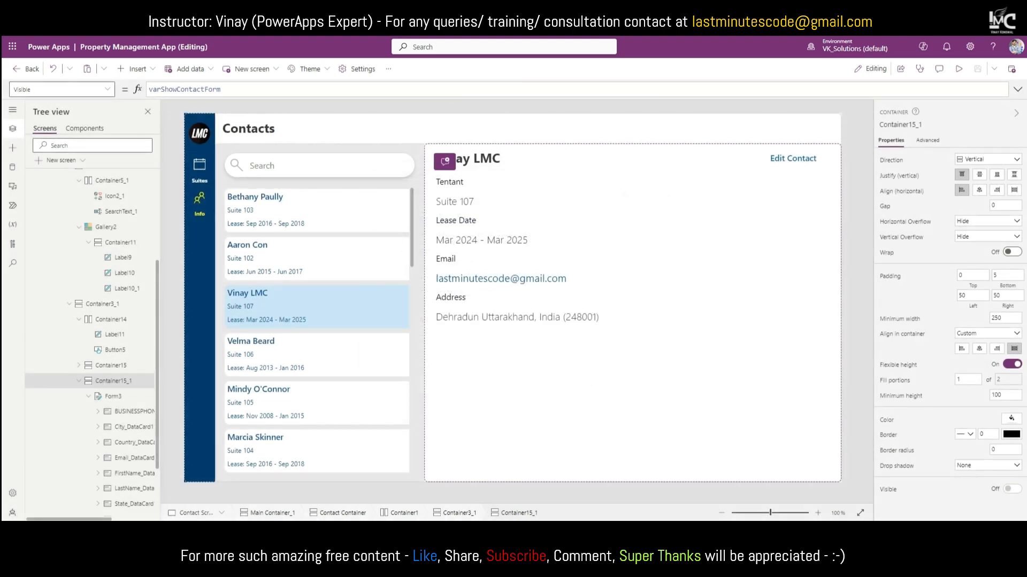
Step: Open make.powerapps.com in a new browser tab
key("ctrl+t")
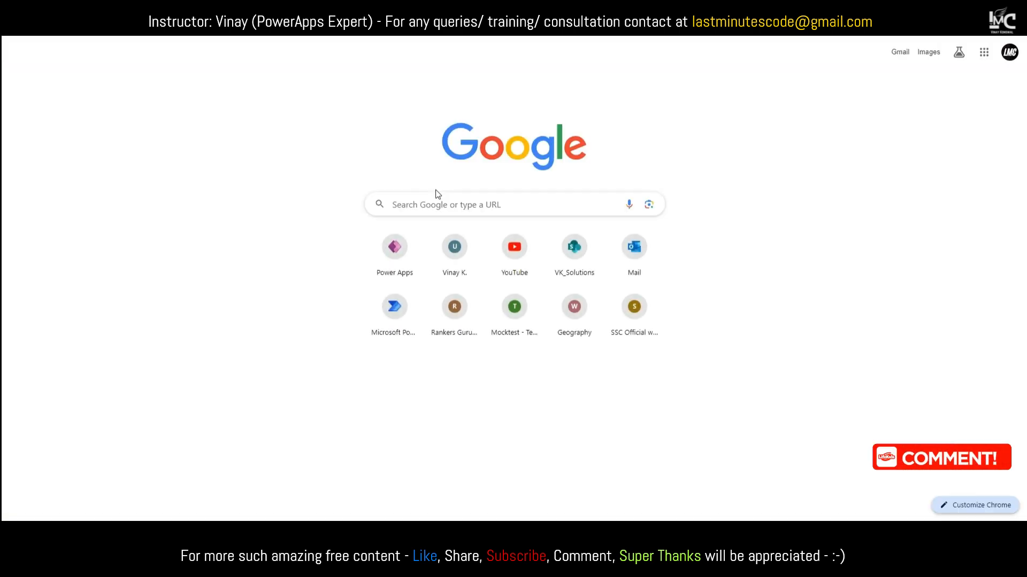
type("make.powerapps.com")
key("Return")
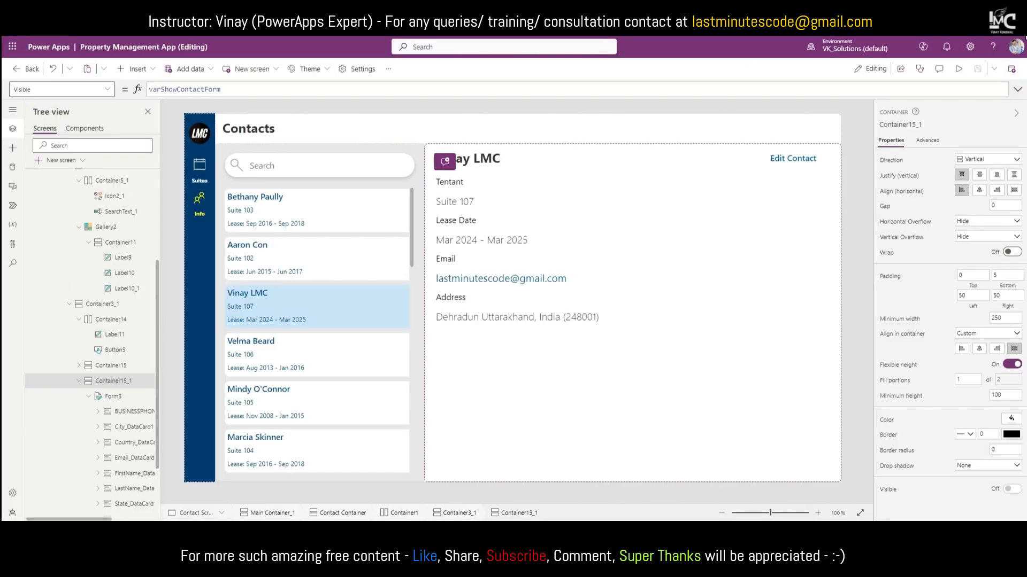
Step: Publish this version of the Property Management App and check which version is live in the version history
left_click(1012, 69)
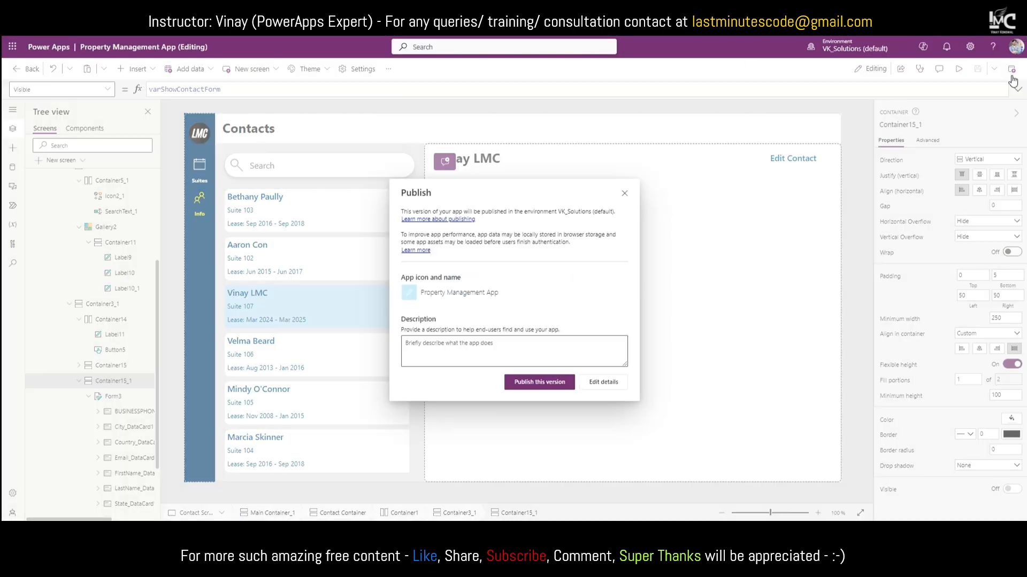
left_click(538, 382)
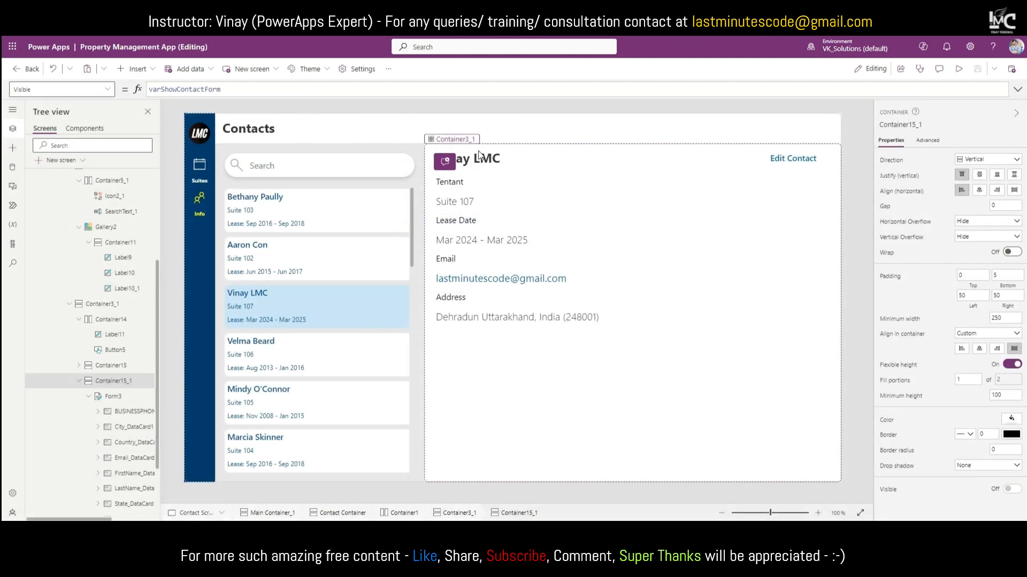
left_click(389, 75)
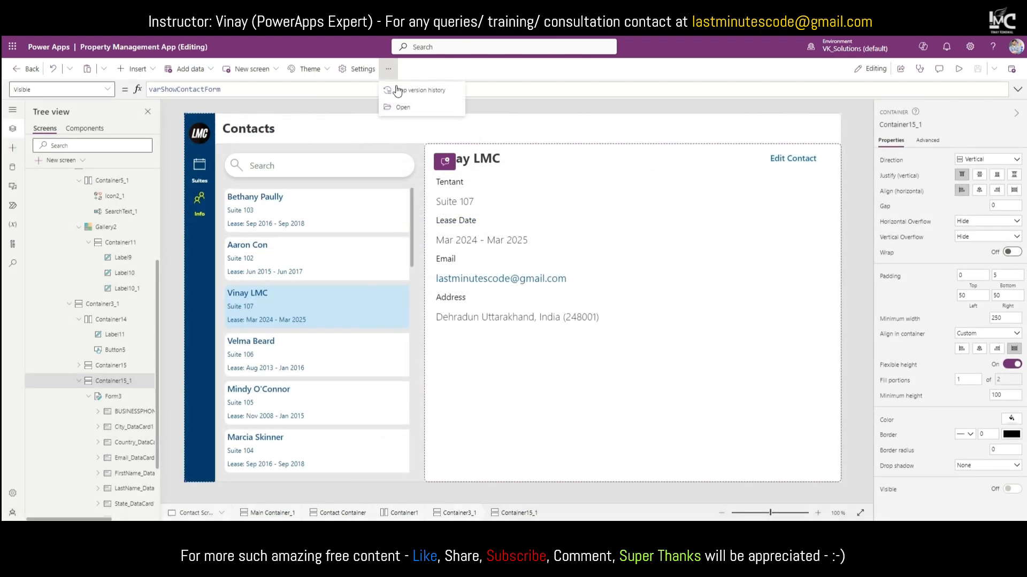
left_click(395, 91)
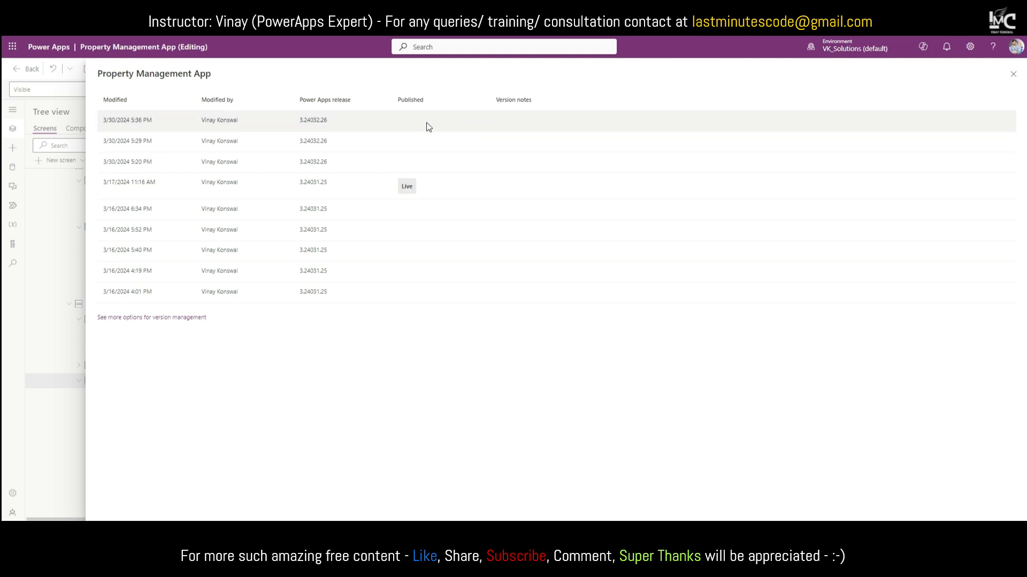
left_click(1013, 74)
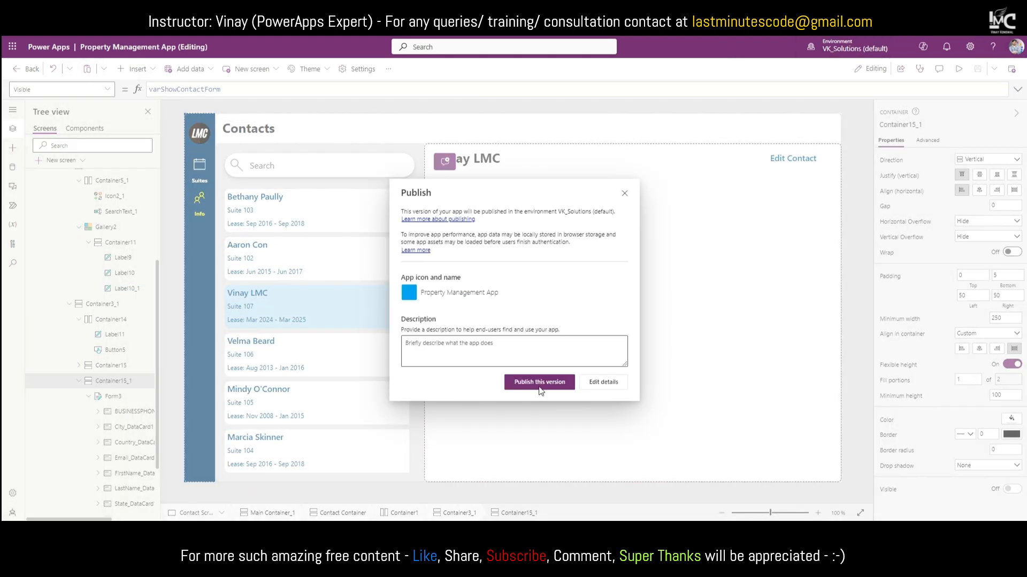
Step: Publish this version once more and open the Property Management App from the list of apps on the home page
left_click(539, 386)
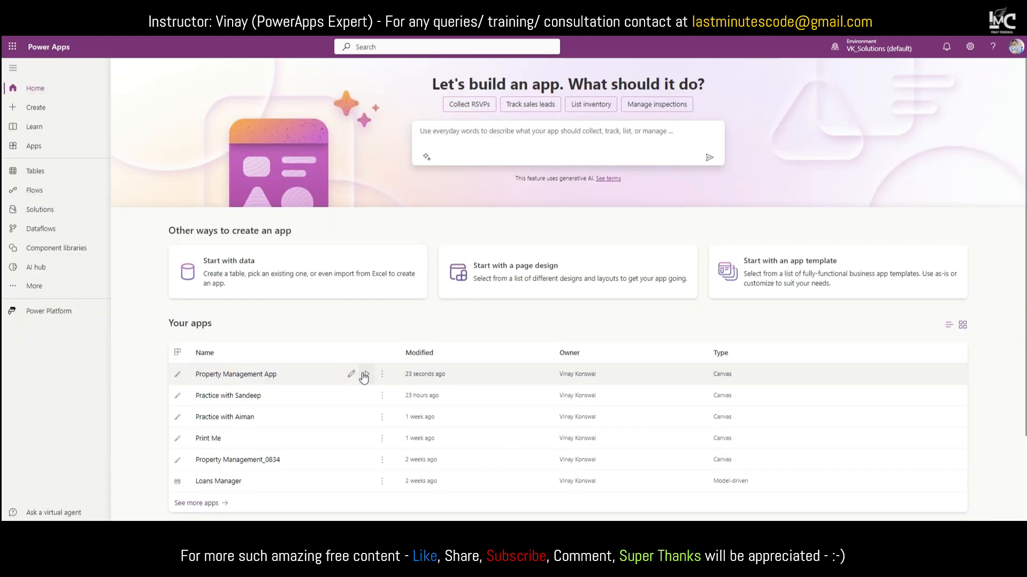
left_click(352, 377)
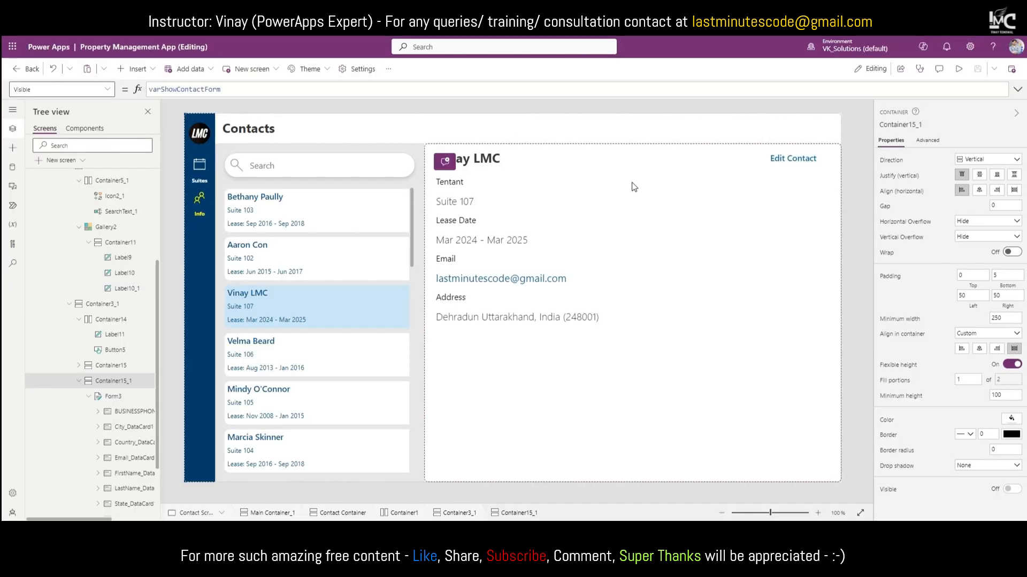
Step: Collapse the Contact Screen's tree, switch to the Suite Screen and filter the suites by All
scroll(104, 278, "up", 3)
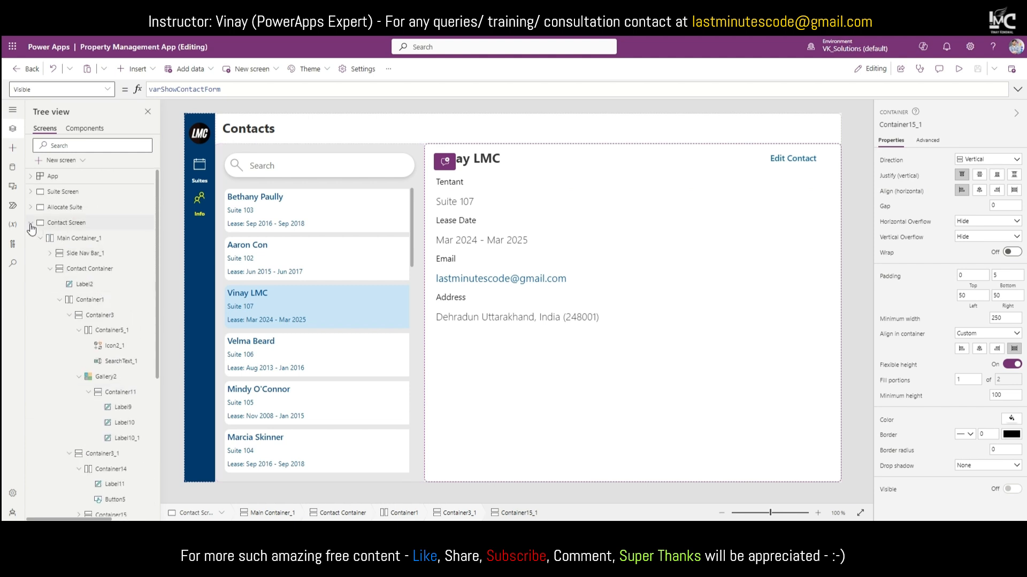
left_click(31, 225)
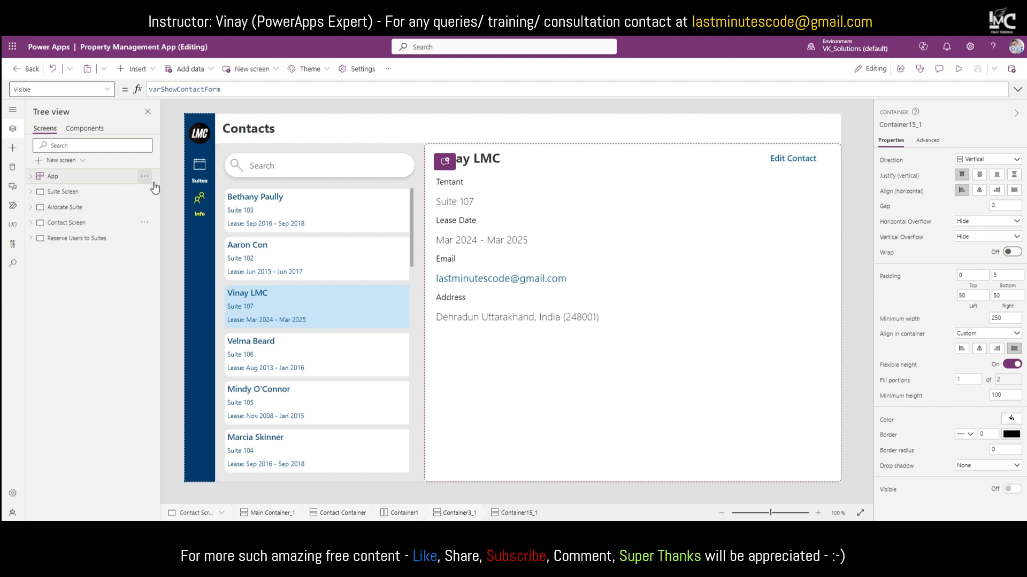
left_click(195, 174, "alt")
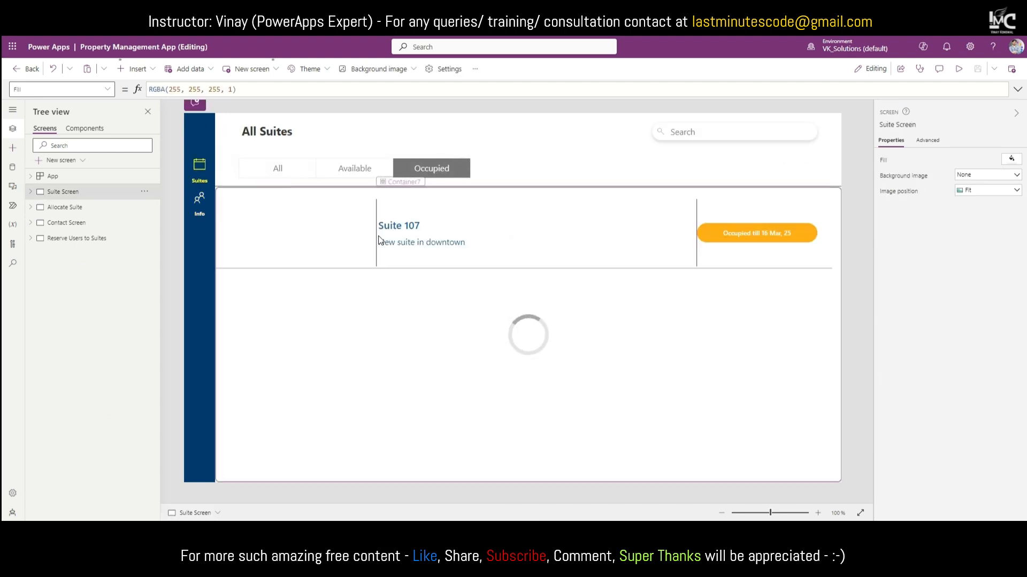
left_click(293, 170, "alt")
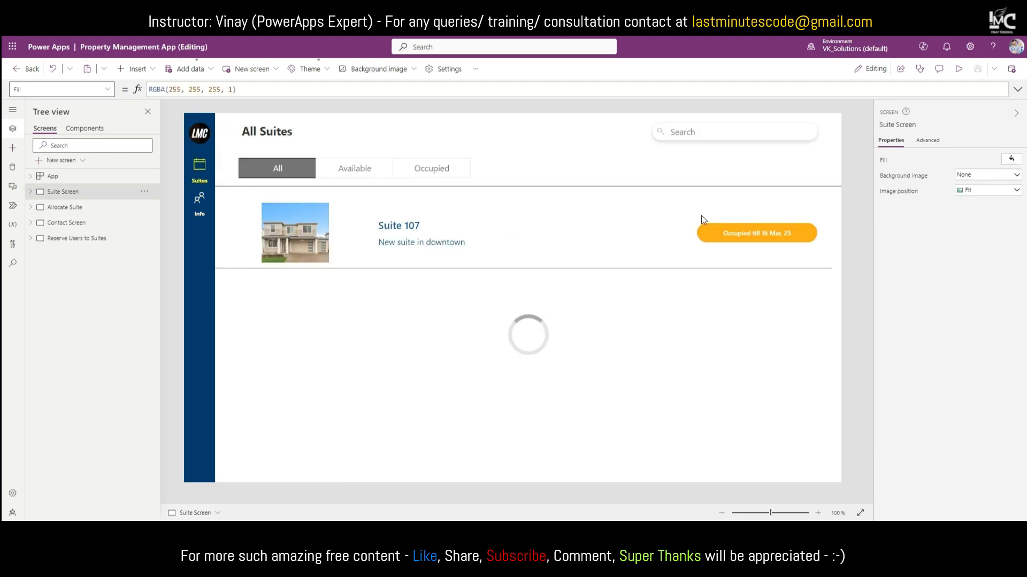
left_click(145, 193)
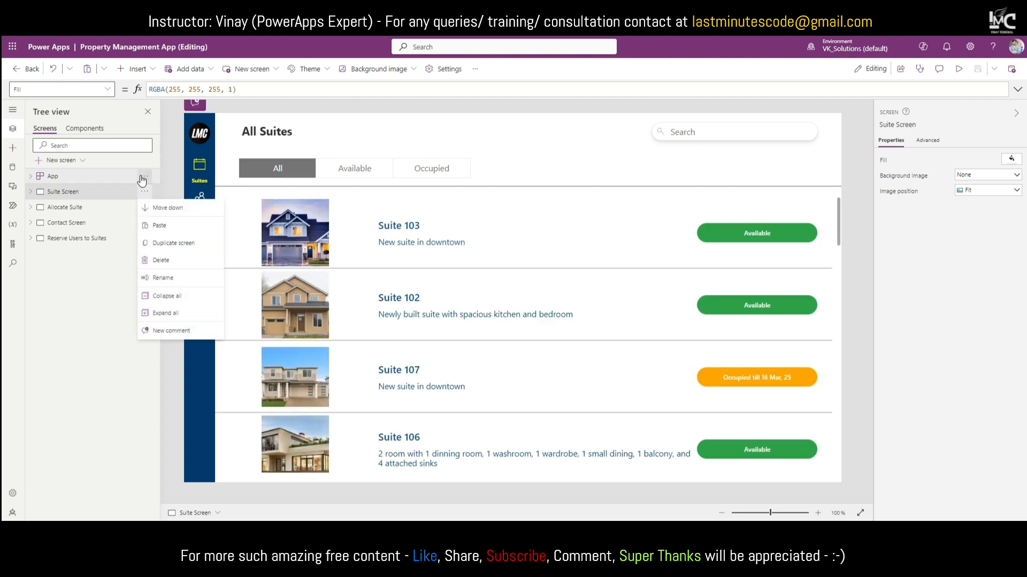
left_click(143, 178)
left_click(172, 248)
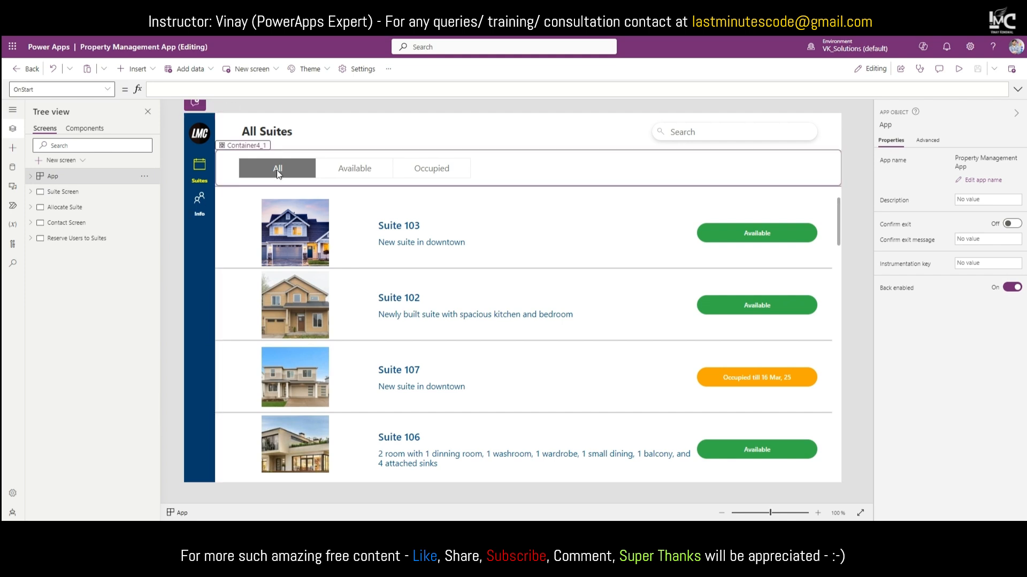
Step: Compare the OnSelect formulas of the Suite Screen's filter buttons and copy the formula of the All button
left_click(293, 174)
left_click(342, 174)
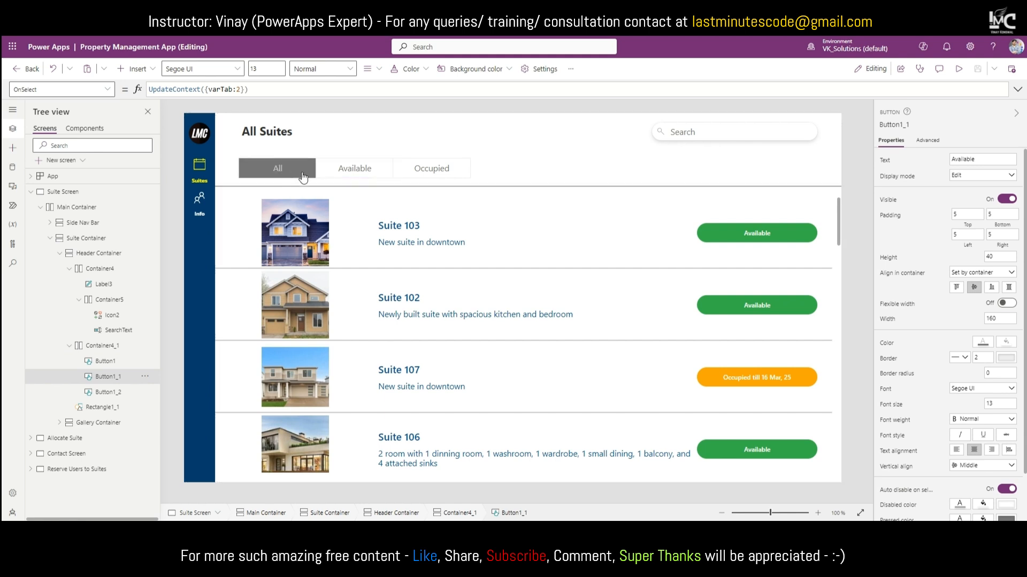
left_click(412, 176)
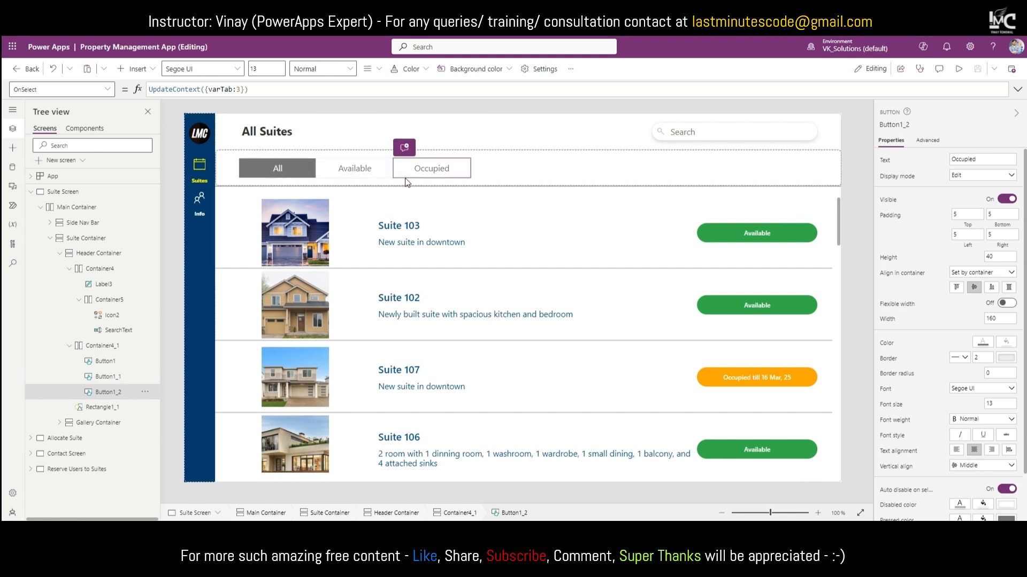
left_click(105, 349)
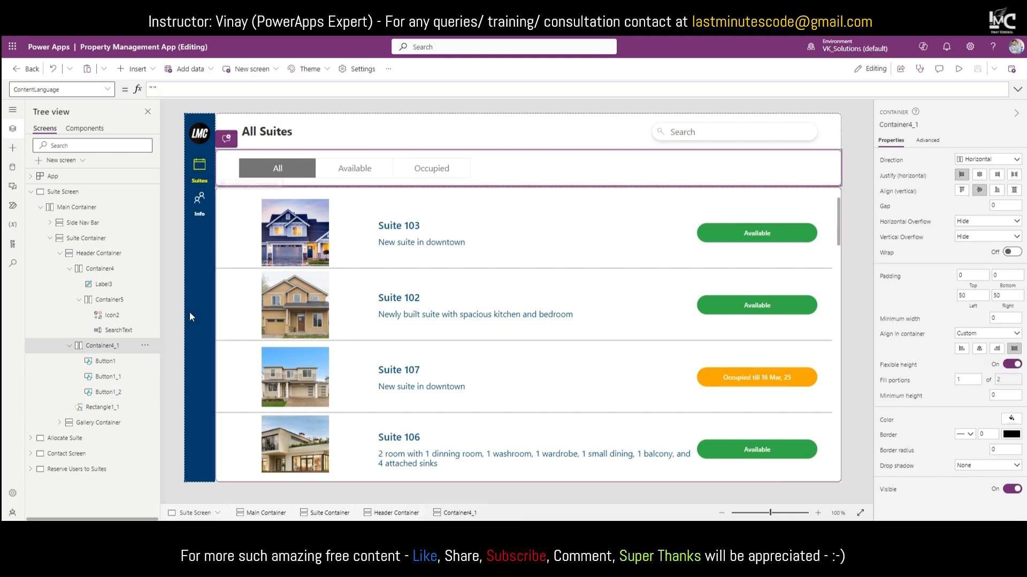
left_click(113, 362)
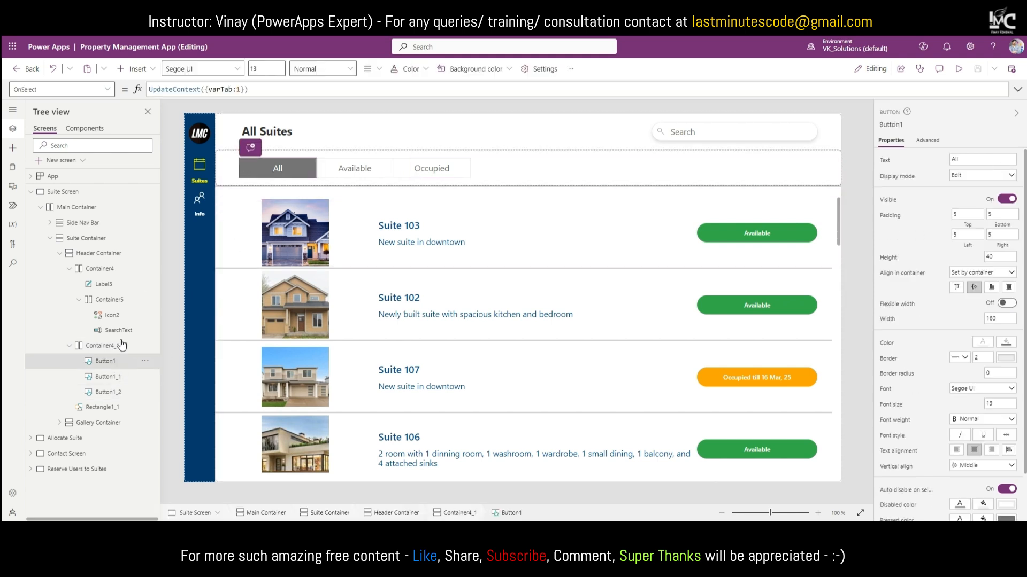
left_click(253, 92)
key("ctrl+a")
key("ctrl+c")
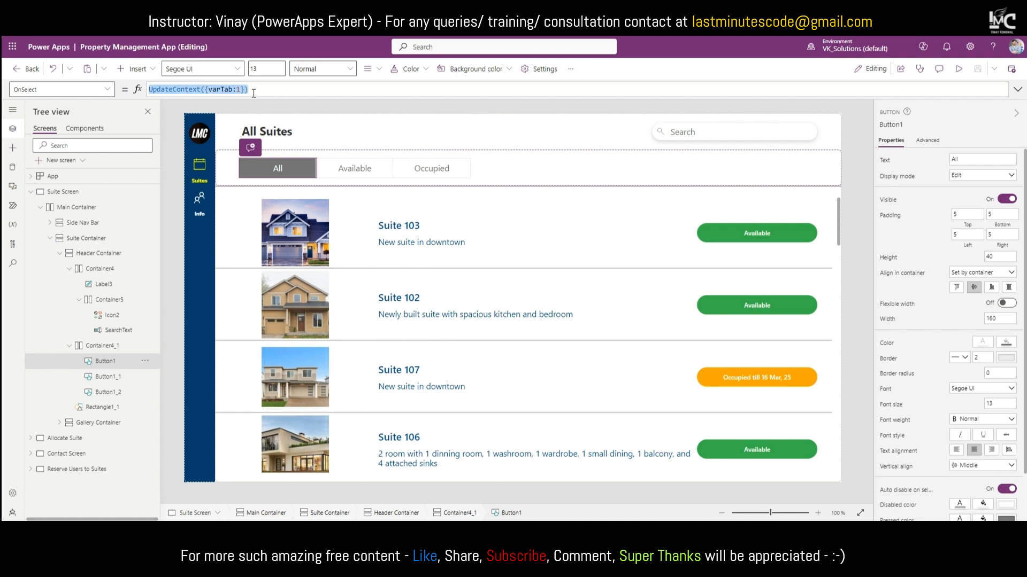
Step: Try to set the App object's OnStart formula to the copied UpdateContext({varTab:1})
left_click(53, 175)
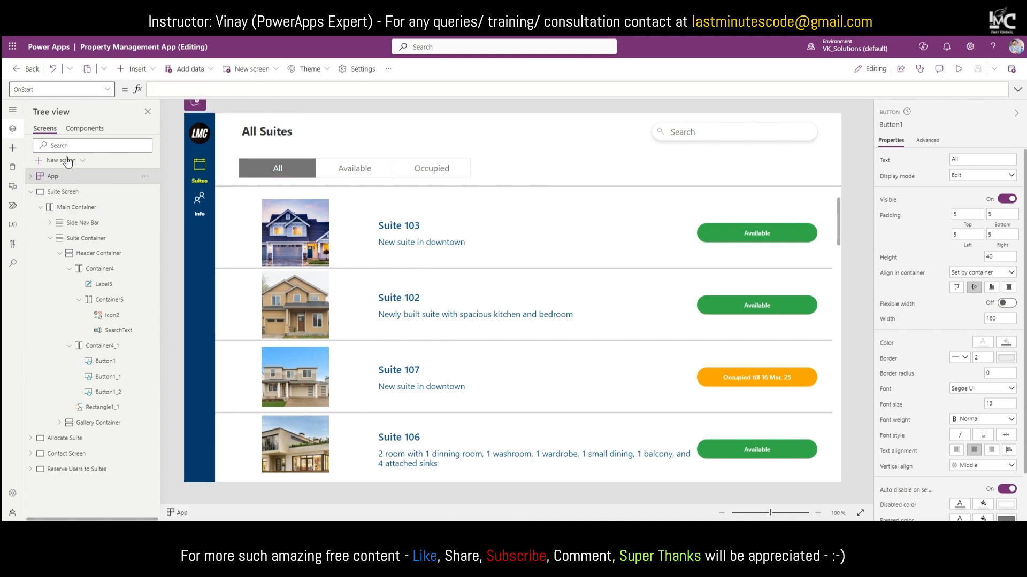
left_click(183, 89)
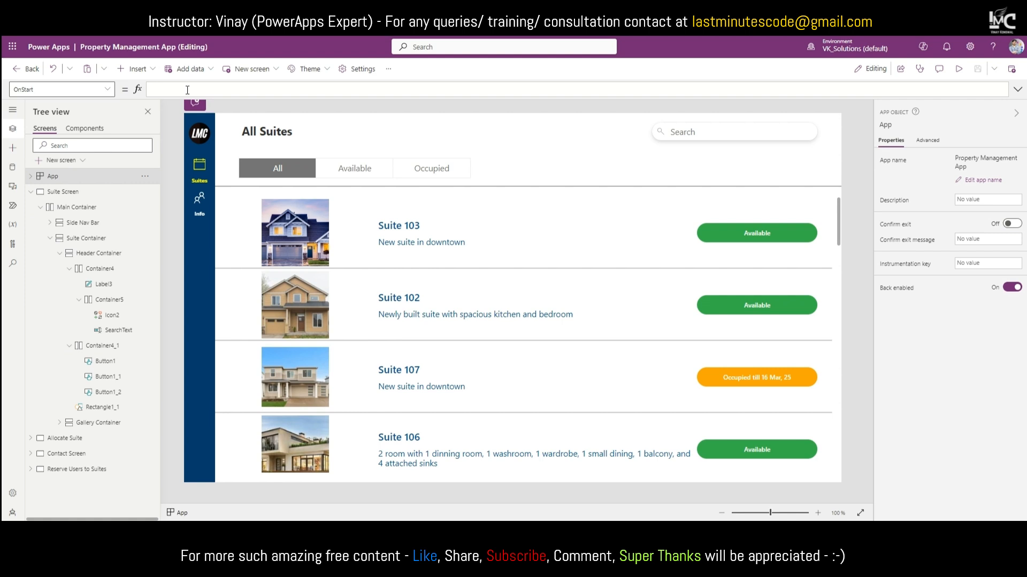
key("ctrl+v")
Step: Set the Suite Screen's OnVisible formula to UpdateContext({varTab:1})
left_click(151, 195)
left_click(146, 192)
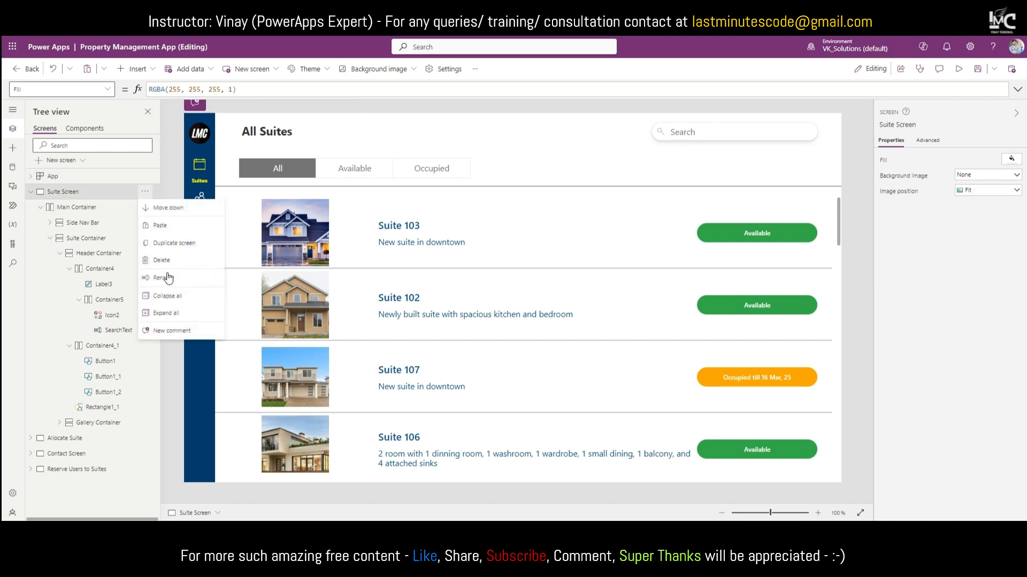
left_click(85, 195)
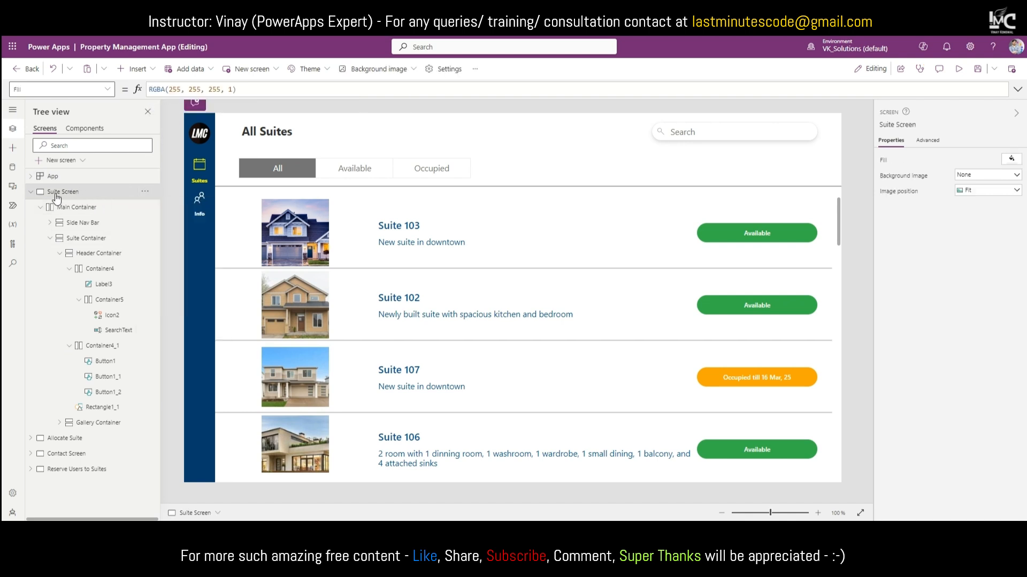
left_click(95, 87)
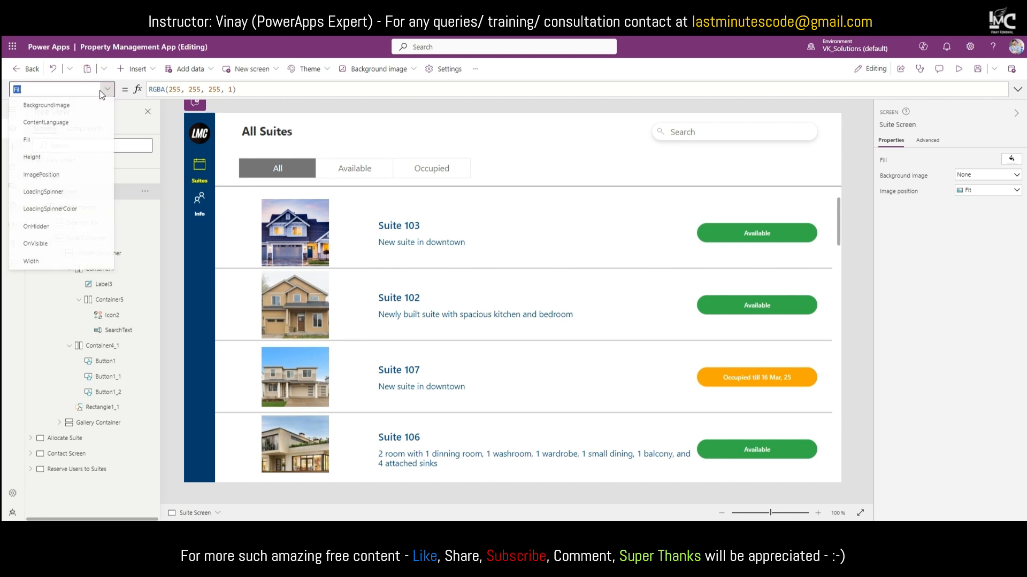
left_click(54, 245)
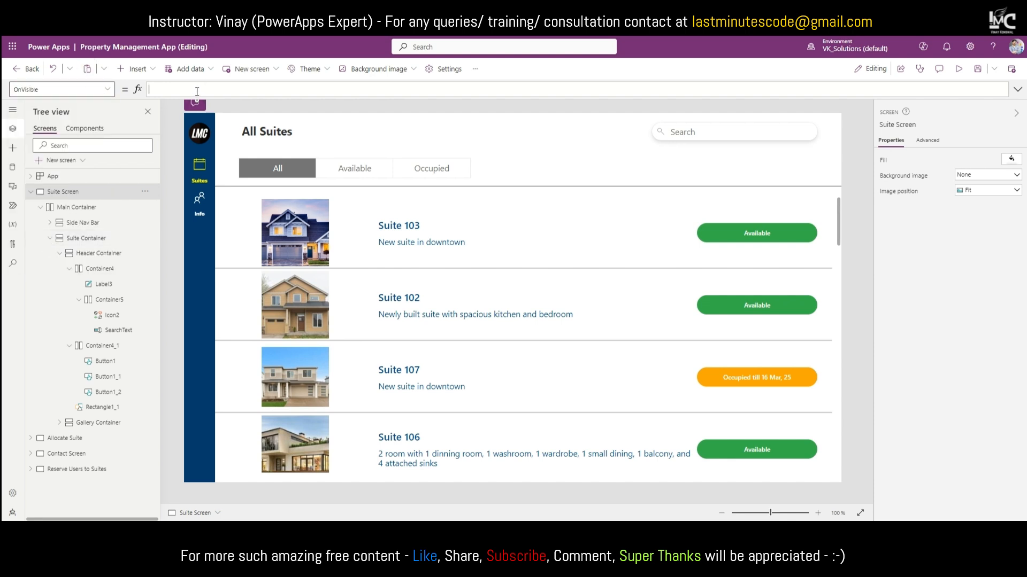
left_click(196, 89)
key("ctrl+v")
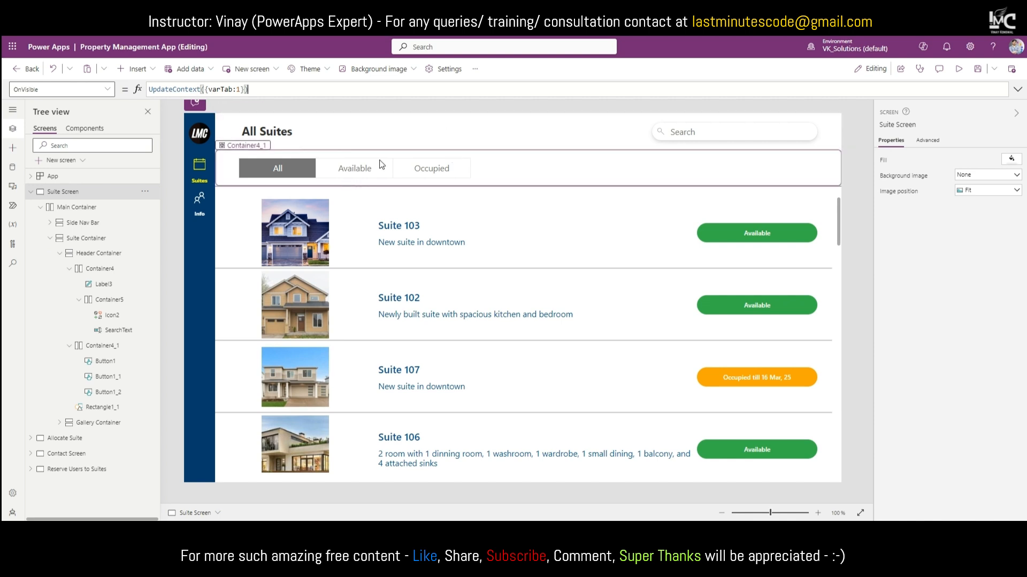
Step: Test the filter reset by choosing Available and Occupied, each time leaving for another screen and returning to the Suite Screen
left_click(356, 168, "alt")
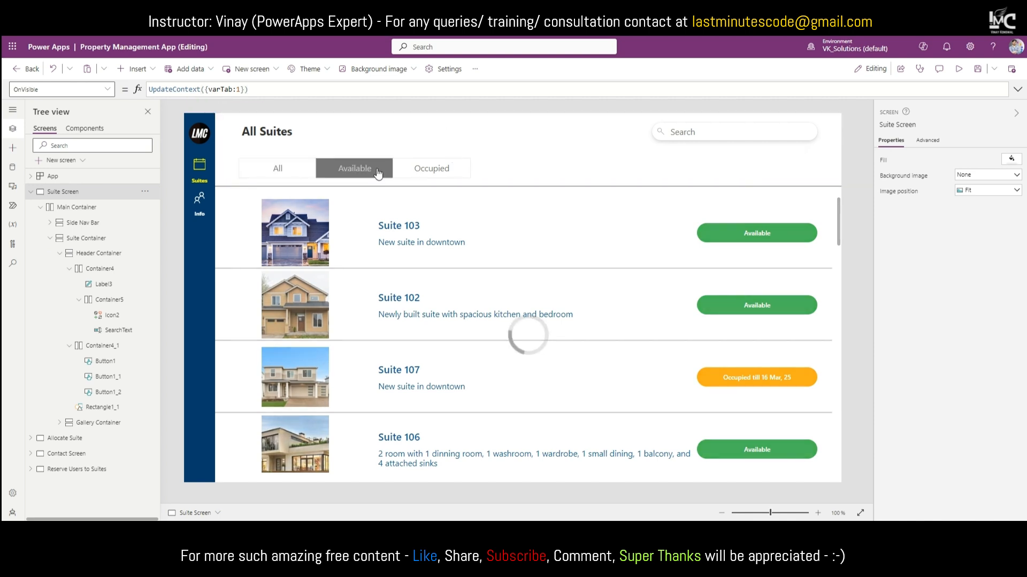
left_click(32, 192)
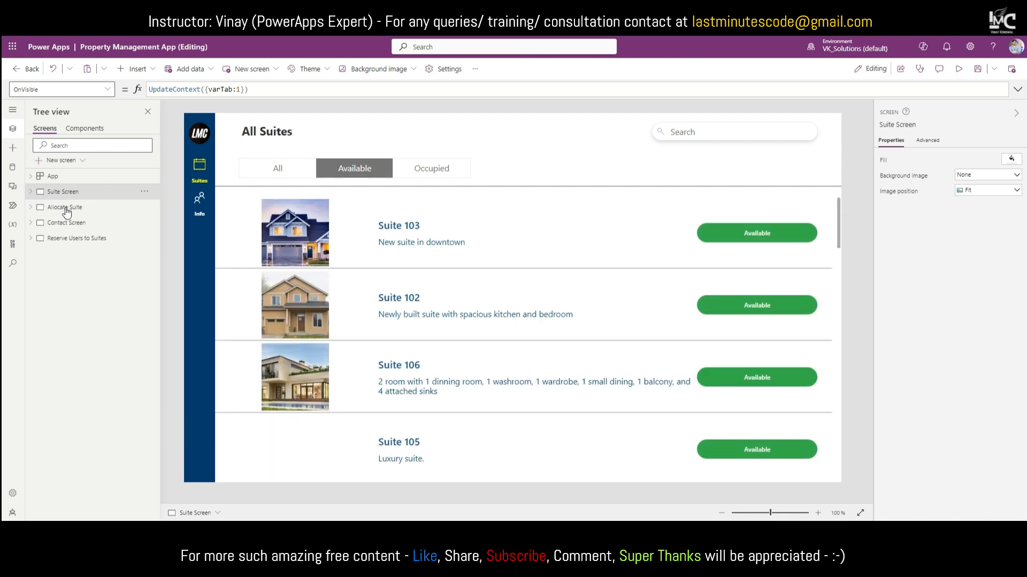
left_click(65, 207)
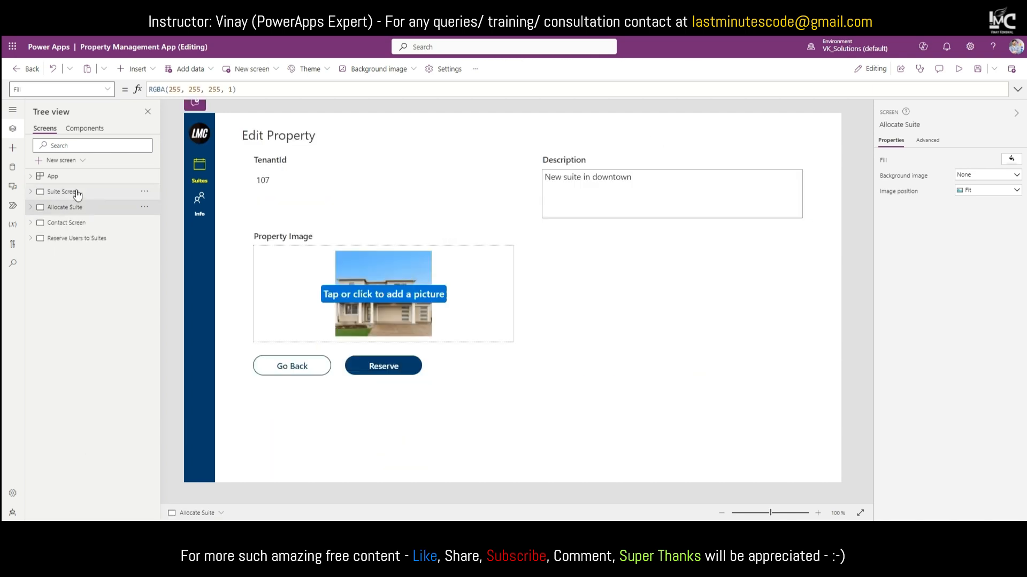
left_click(78, 193)
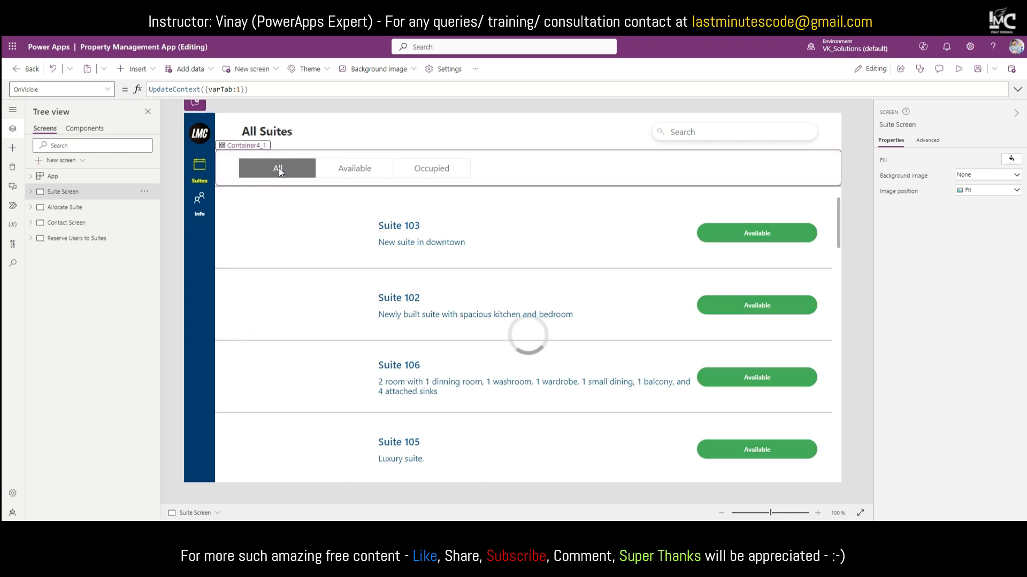
left_click(435, 169, "alt")
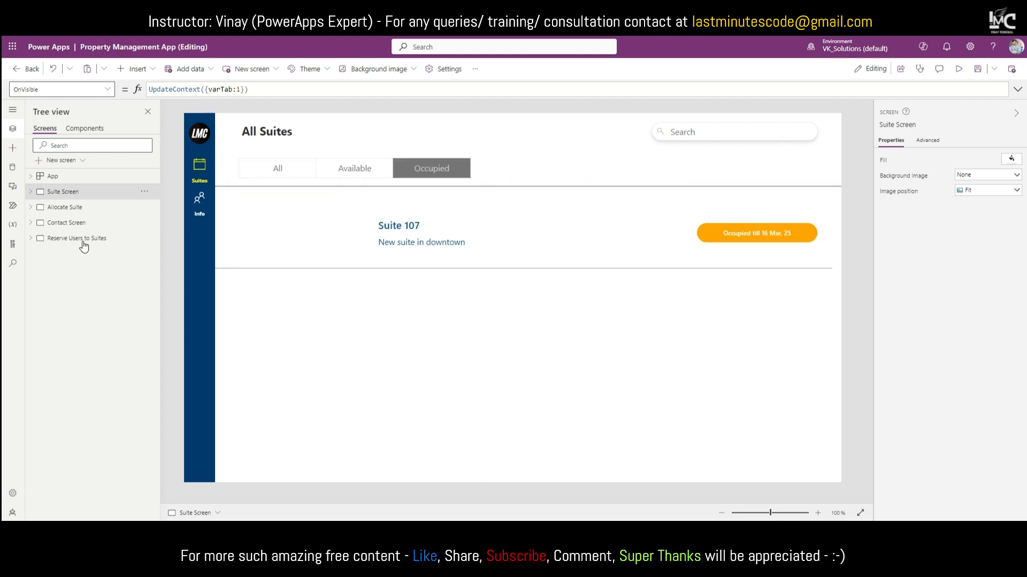
left_click(81, 228)
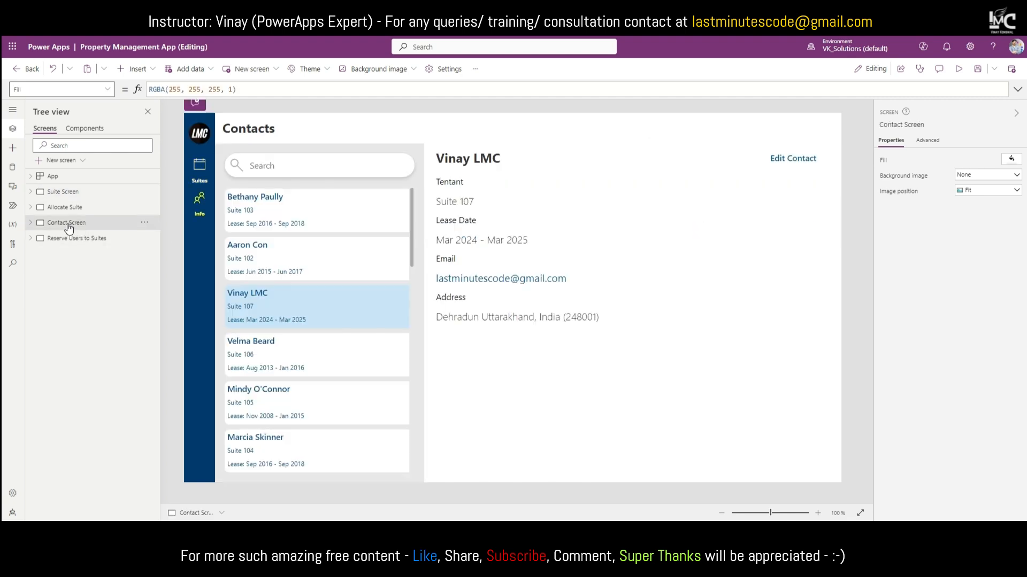
left_click(76, 194)
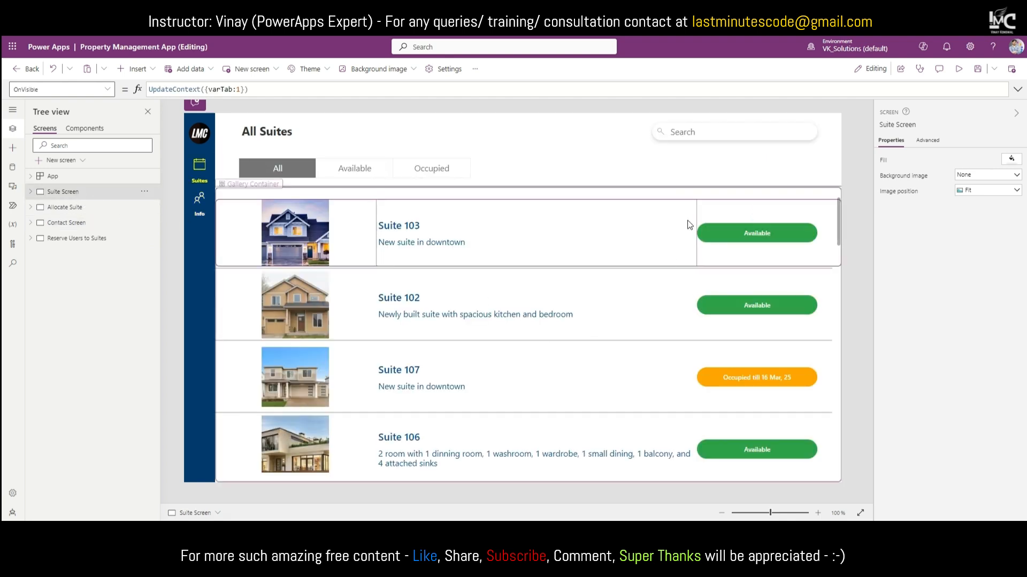
Step: Preview the app, look through the full All Suites list, and go to the Contacts page
left_click(959, 75)
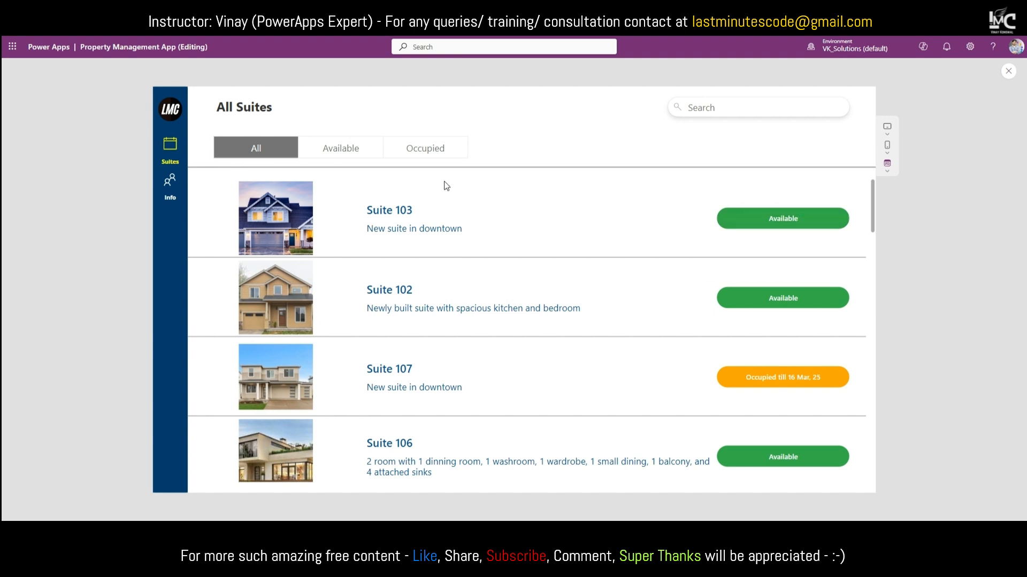
scroll(320, 266, "down", 3)
scroll(320, 268, "up", 3)
scroll(321, 267, "down", 5)
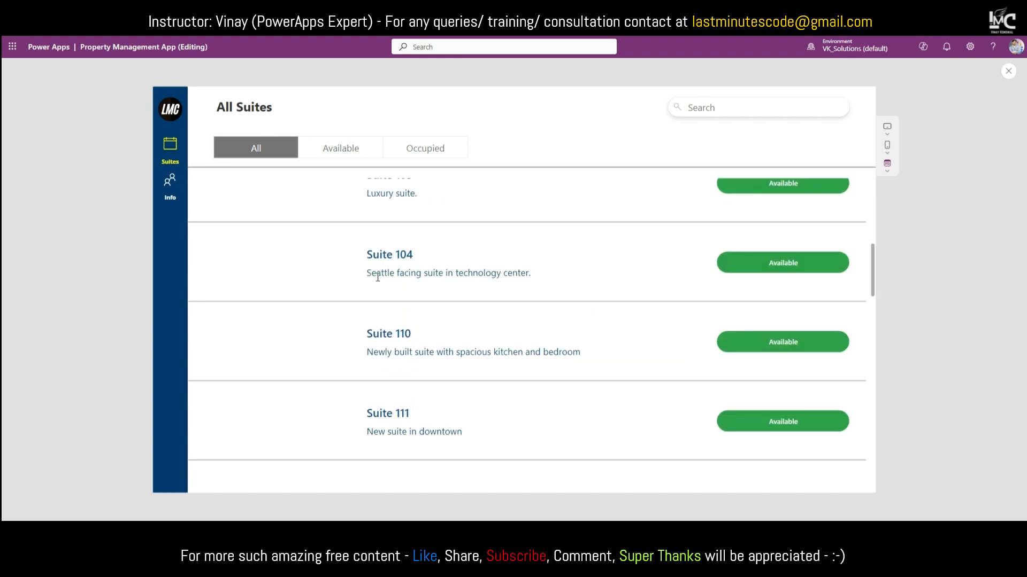
scroll(365, 277, "down", 3)
scroll(328, 222, "up", 3)
left_click(170, 189)
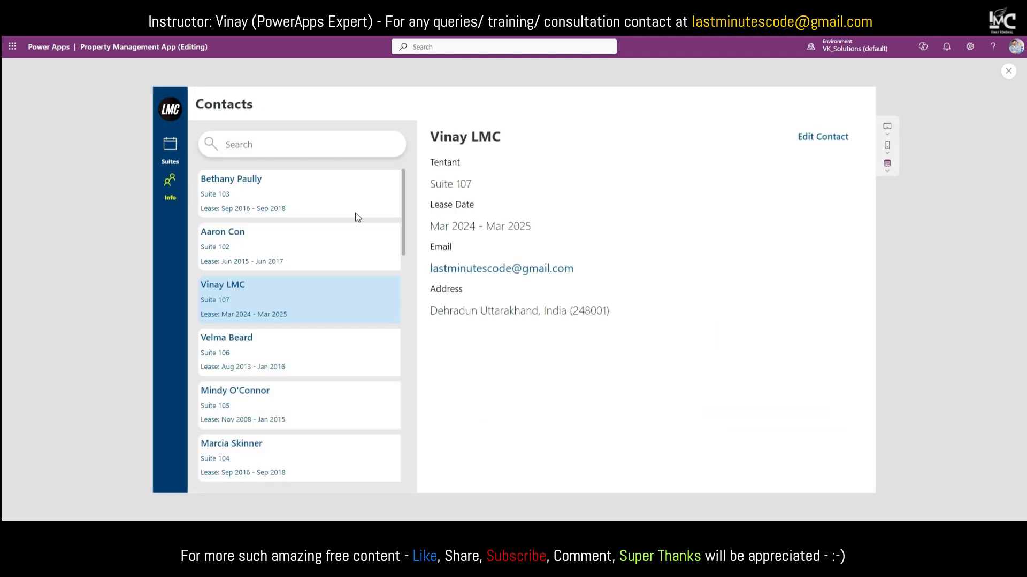
Step: Walk through the preview from the suites list to occupied Suite 107, back to its tenant details, to Contacts and back to Suites
left_click(169, 153)
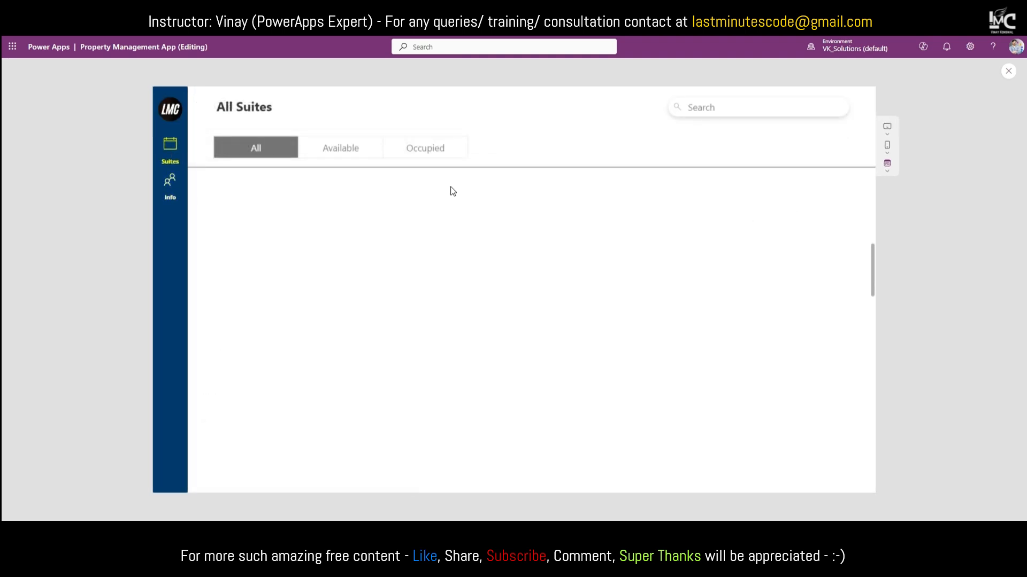
scroll(794, 222, "up", 5)
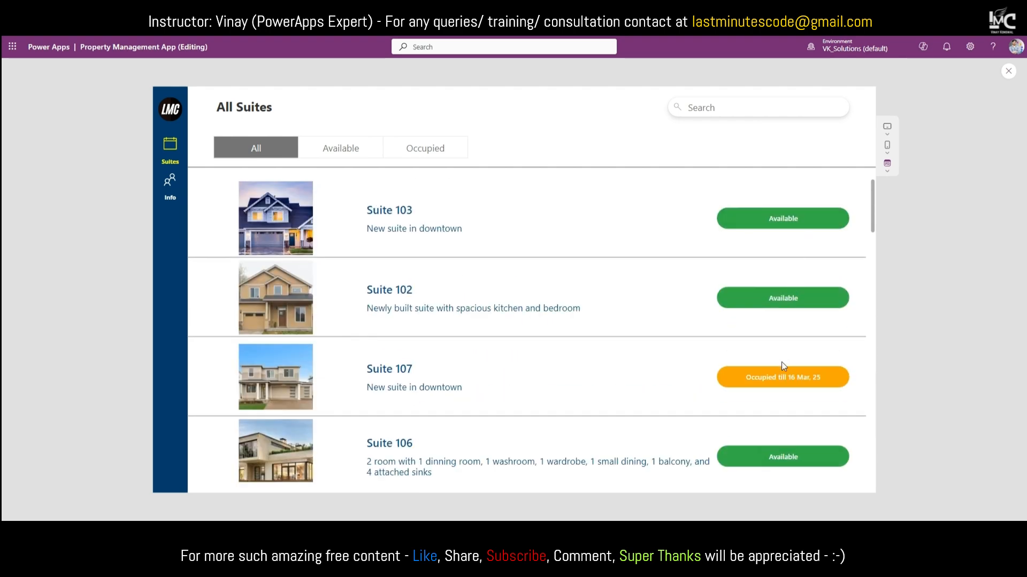
left_click(778, 384)
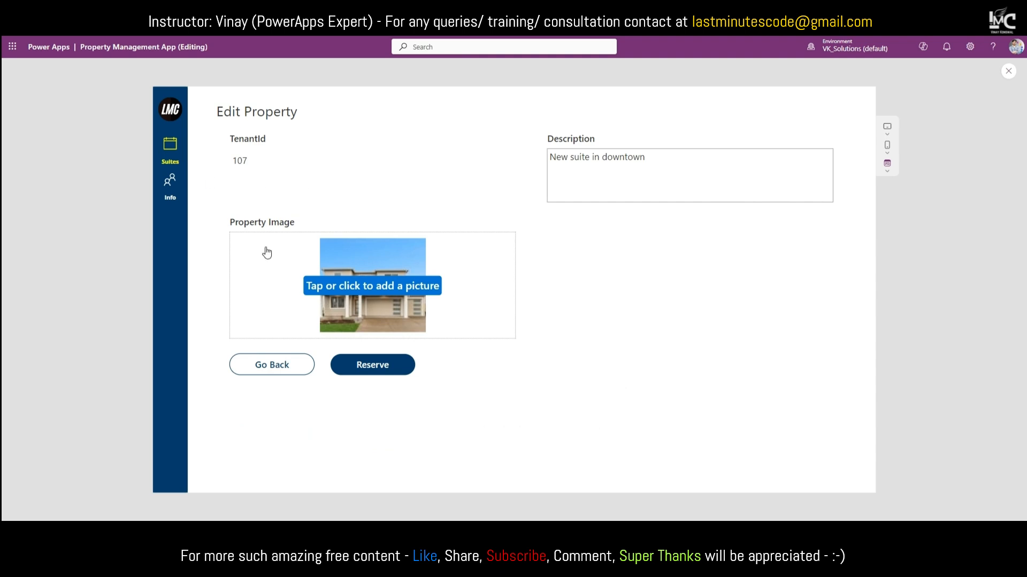
left_click(271, 363)
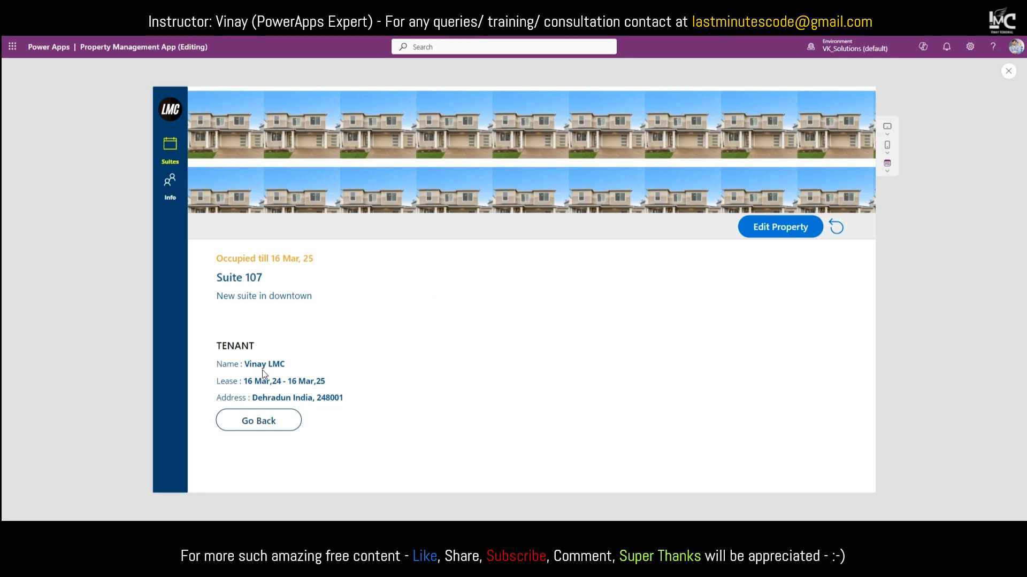
left_click(169, 182)
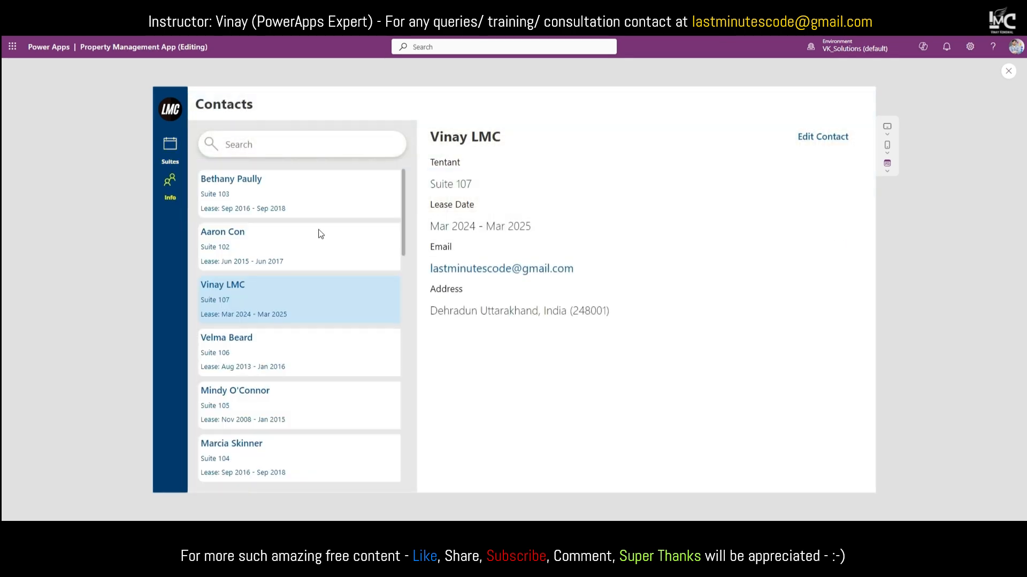
left_click(170, 144)
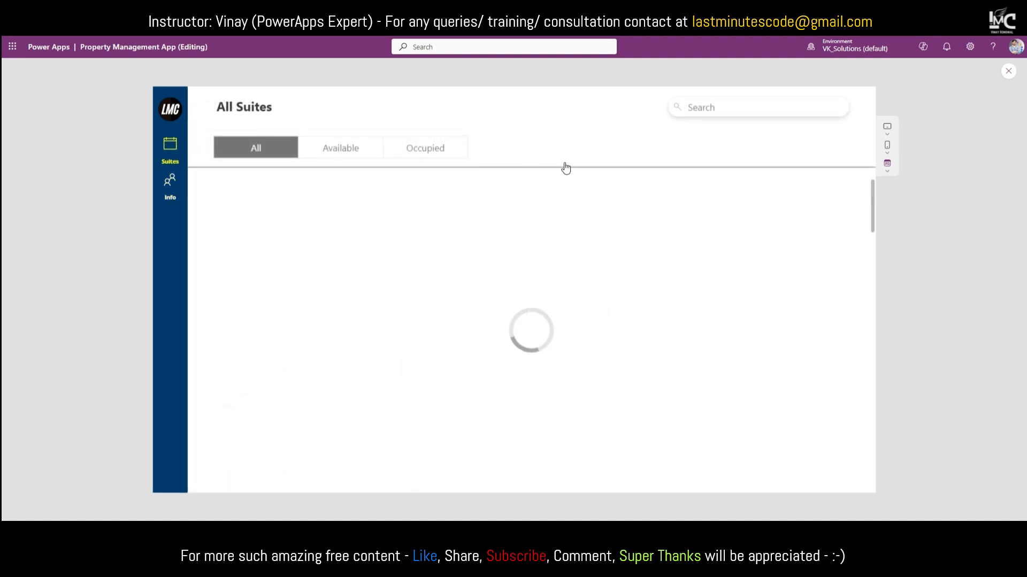
Step: Leave the preview, open Suite 107 and start the tenant name text's OnSelect formula with Navigate('Contact Screen'
left_click(1008, 72)
left_click(747, 376, "alt")
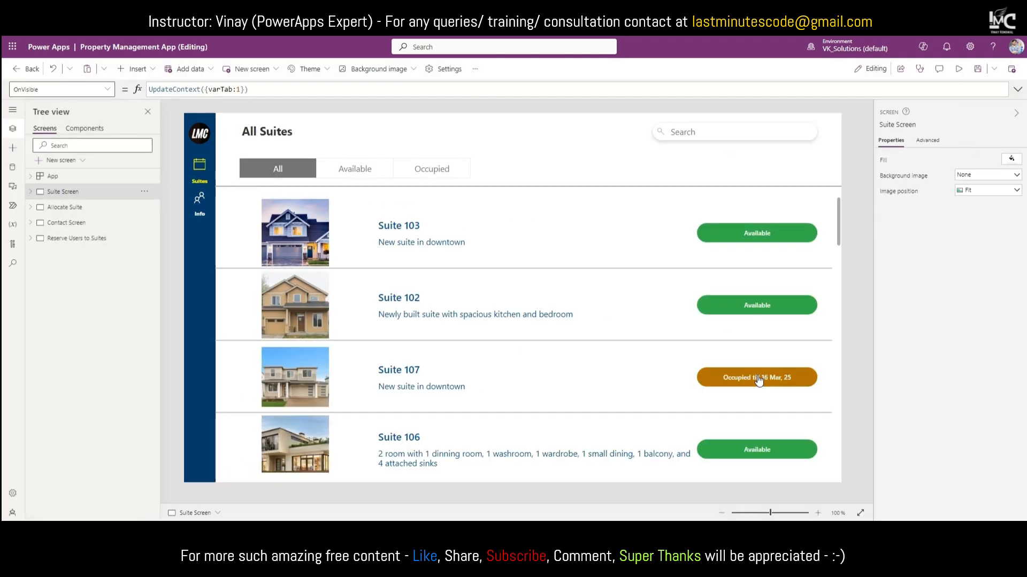
left_click(289, 368)
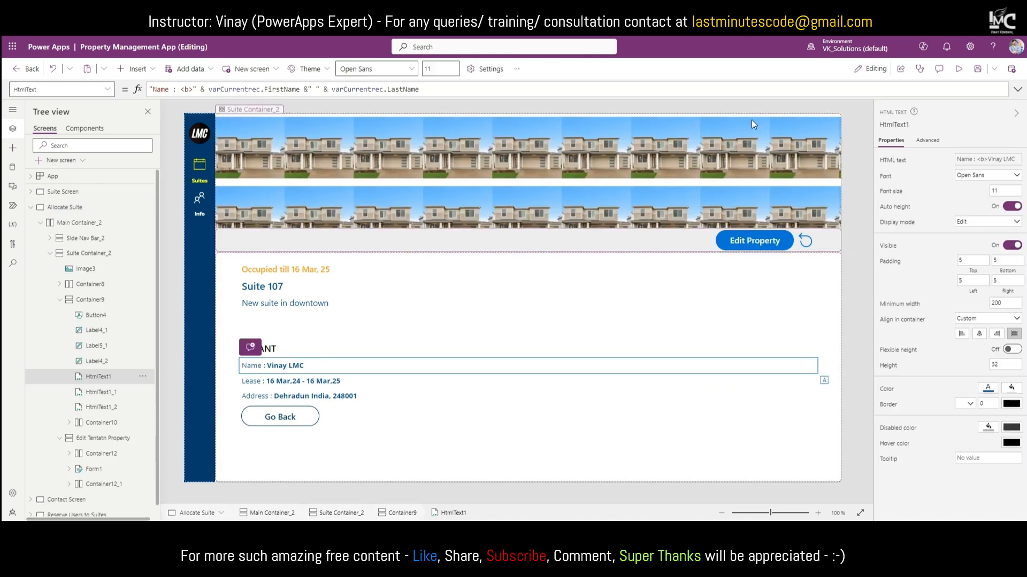
left_click(932, 141)
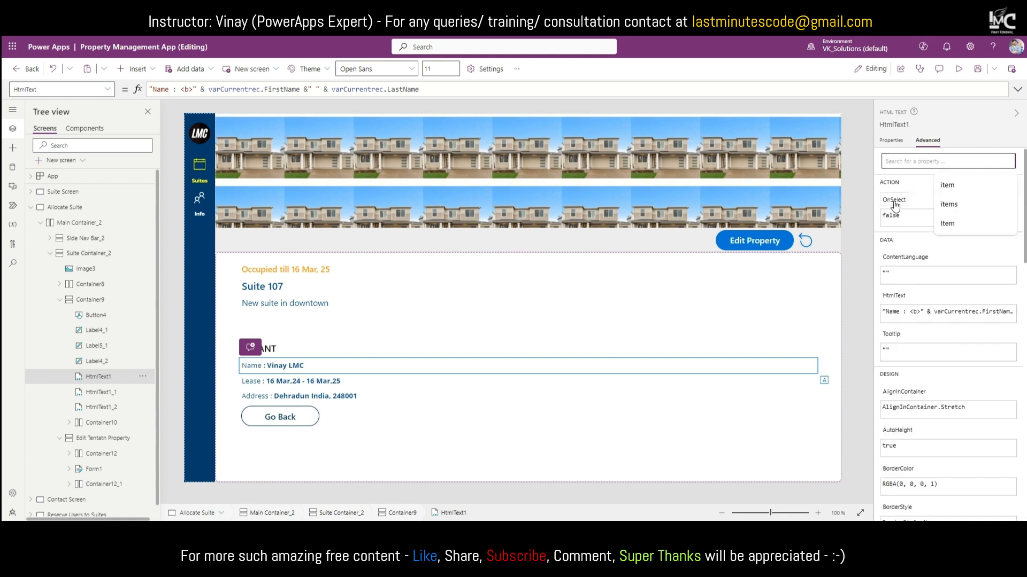
left_click(898, 215)
key("ctrl+a")
type("NA")
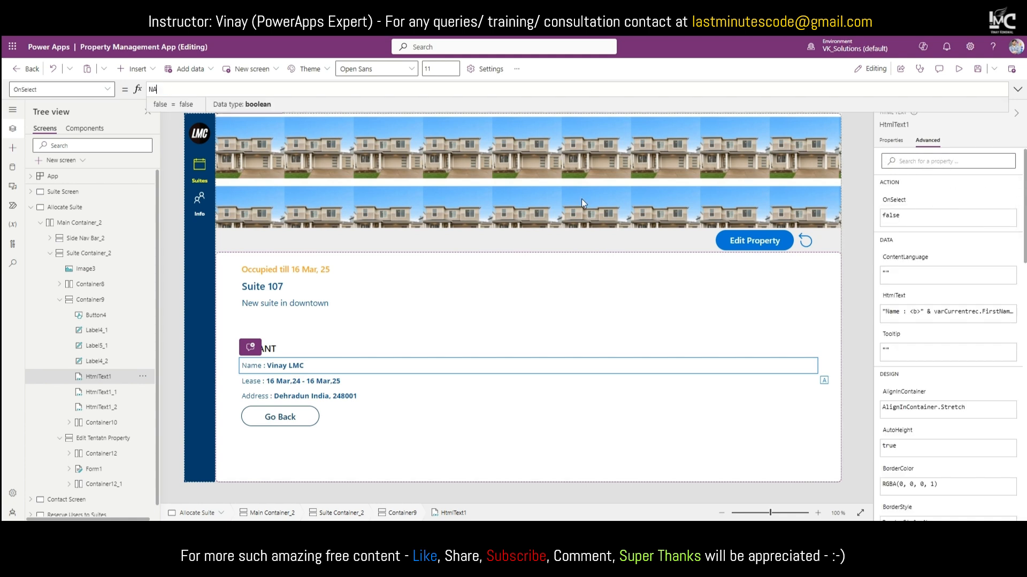
type("vigate")
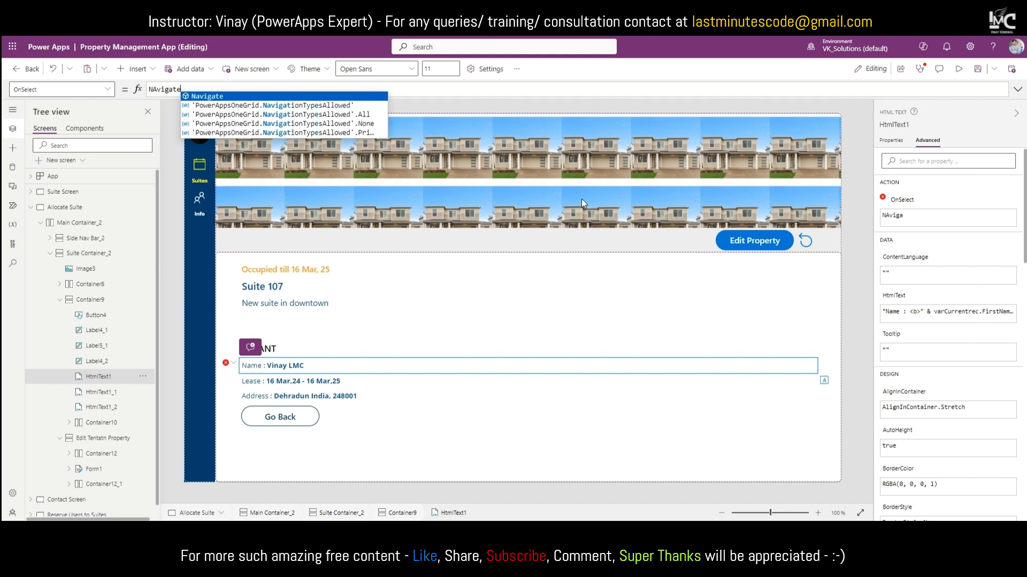
key("Tab")
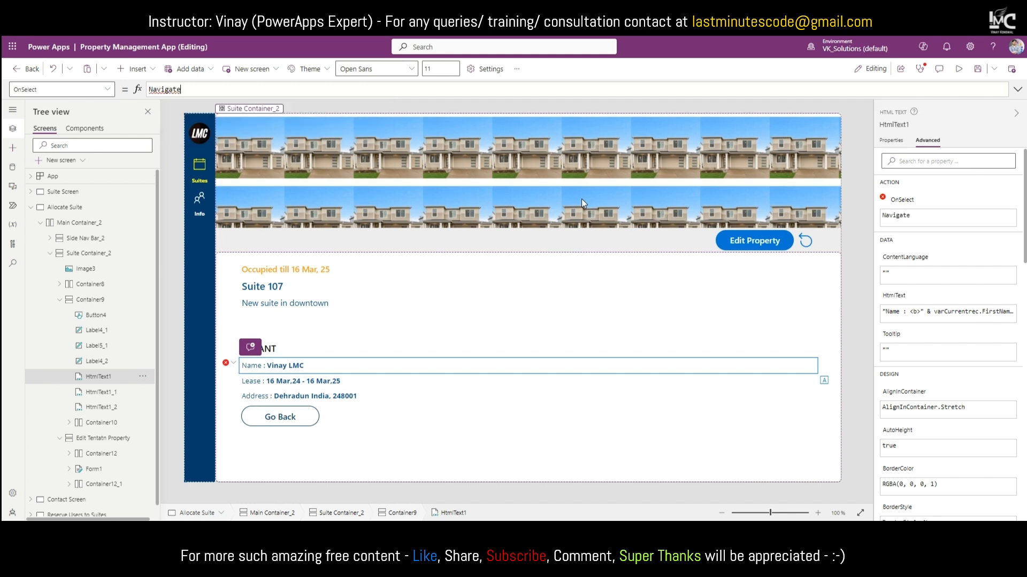
type("(")
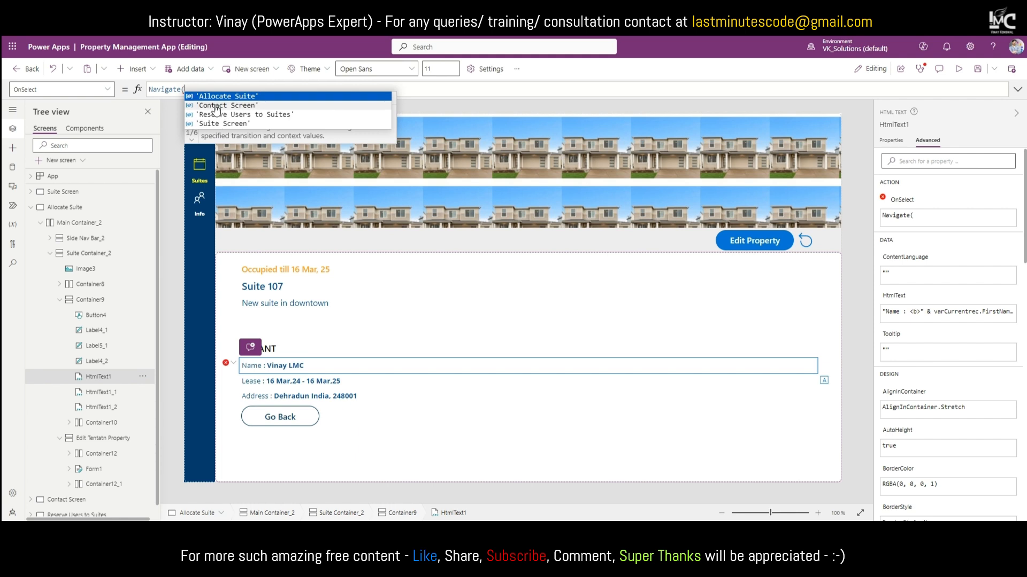
left_click(215, 106)
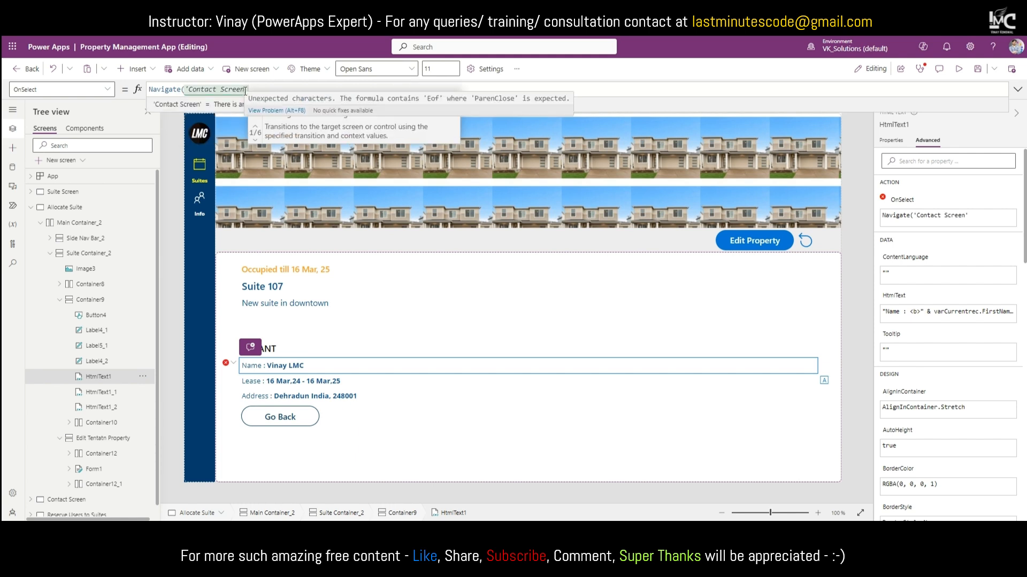
Step: Extend the tenant name's Navigate formula with ScreenTransition.Fade and a context record that starts with varContactRecord:
type(",Fa")
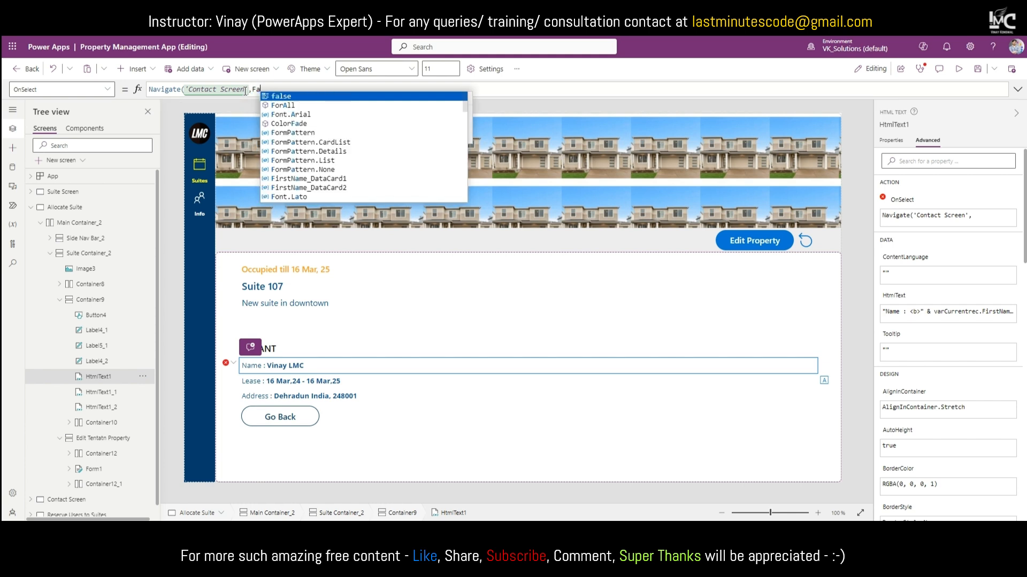
type("de")
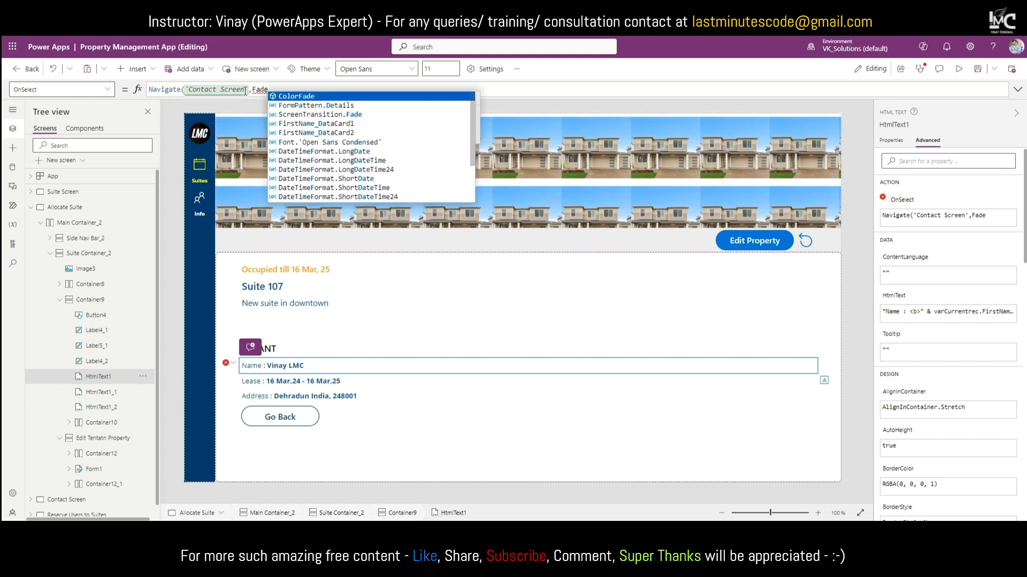
key("Down")
key("Down")
key("Tab")
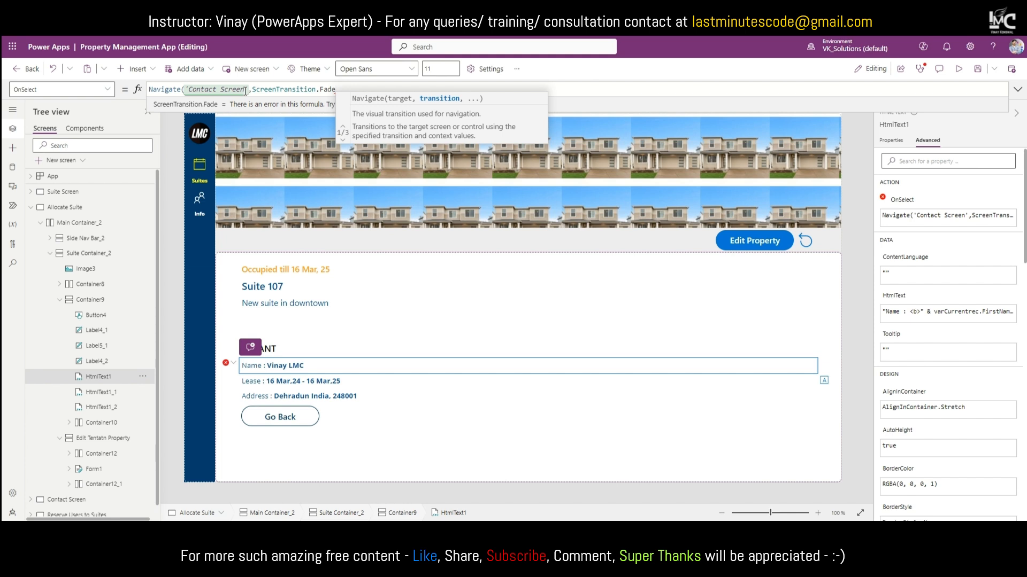
type(",")
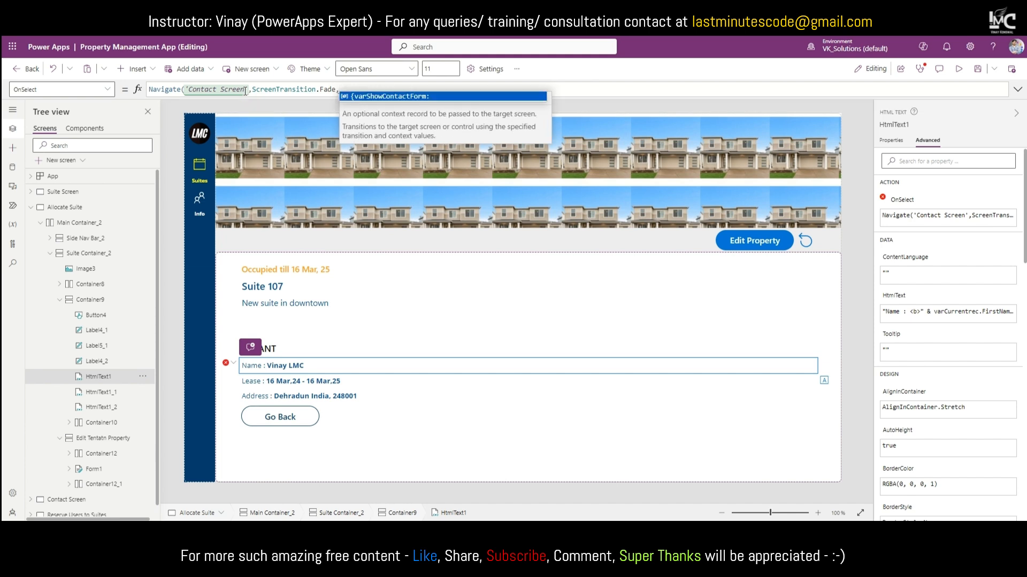
type("{var")
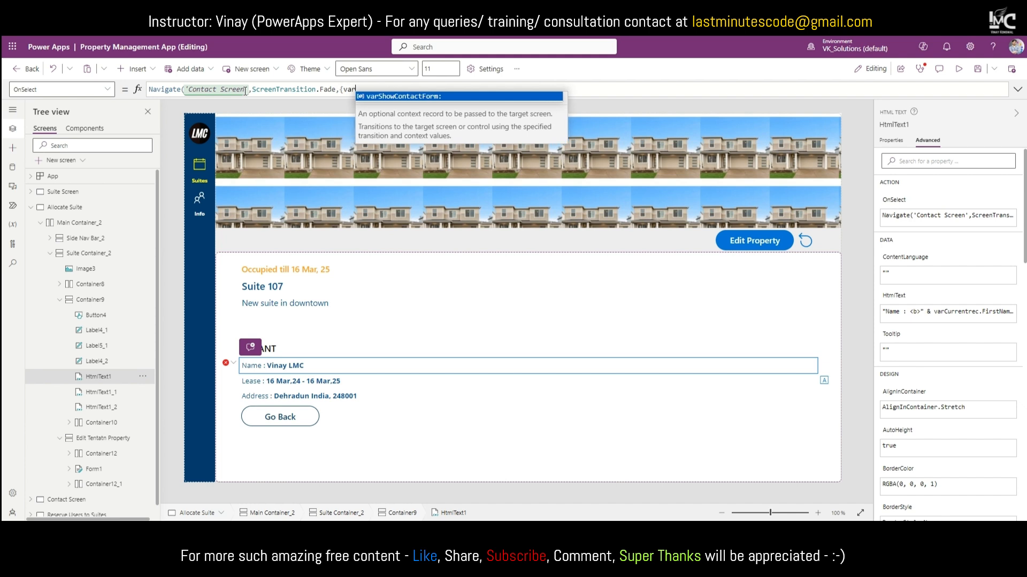
type("Rec")
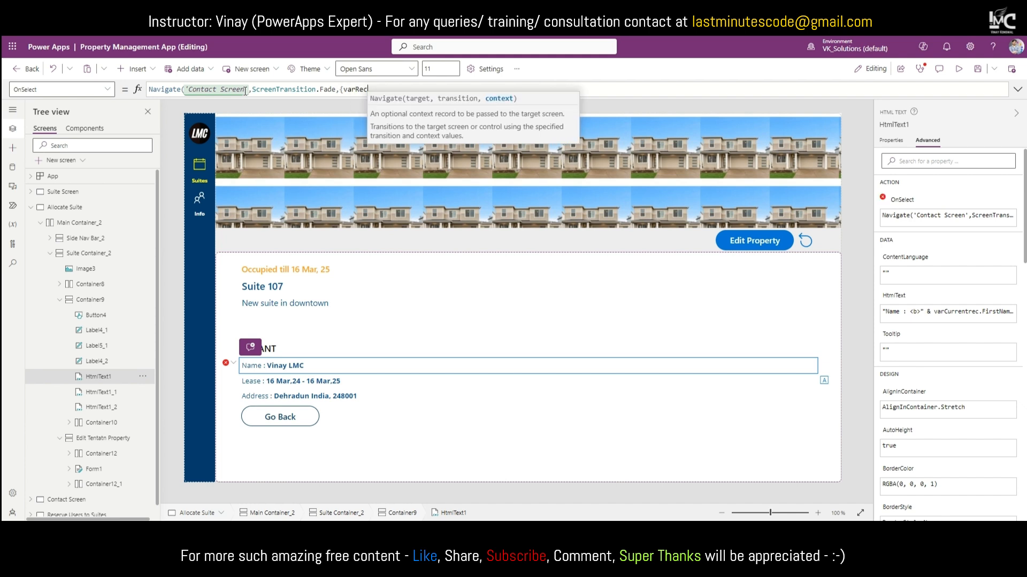
key("BackSpace")
key("BackSpace")
key("BackSpace")
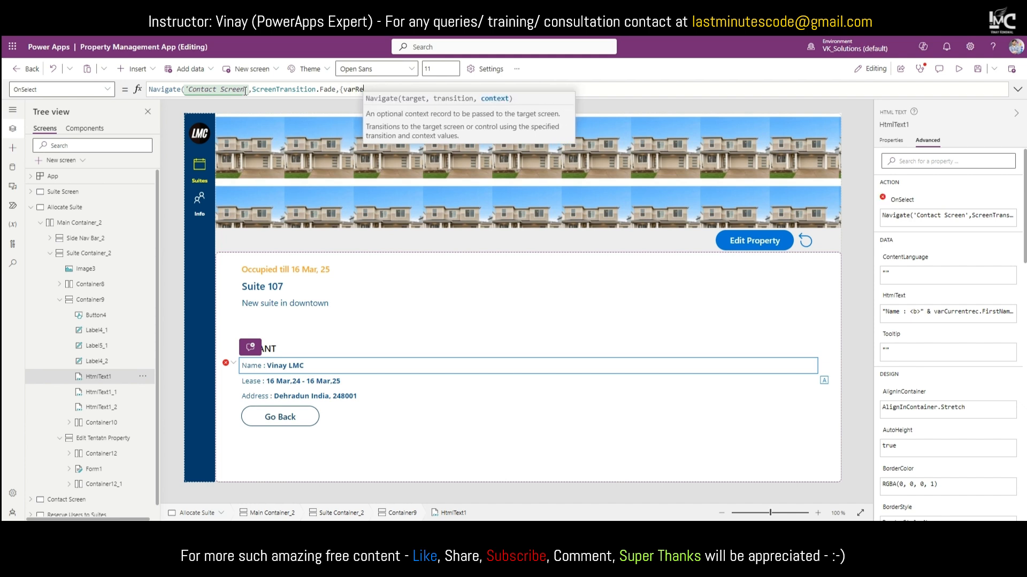
type("ContactRecord:")
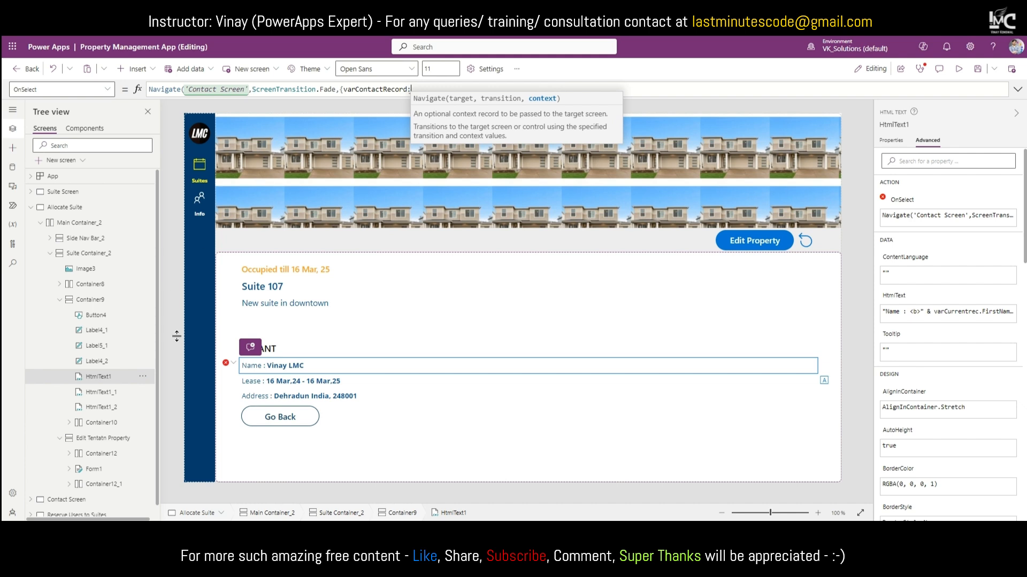
Step: Check the record variable in the tenant name's HtmlText formula and complete its OnSelect formula with varCurrentrec as the varContactRecord value
left_click(890, 141)
left_click(878, 162)
left_click(369, 90)
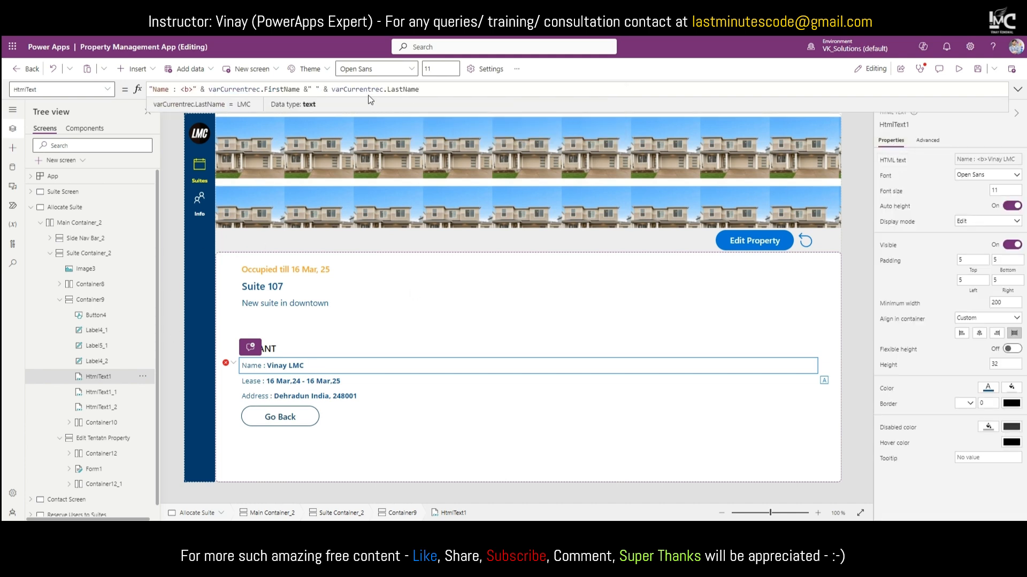
left_click_drag(331, 90, 367, 89)
left_click_drag(210, 90, 257, 90)
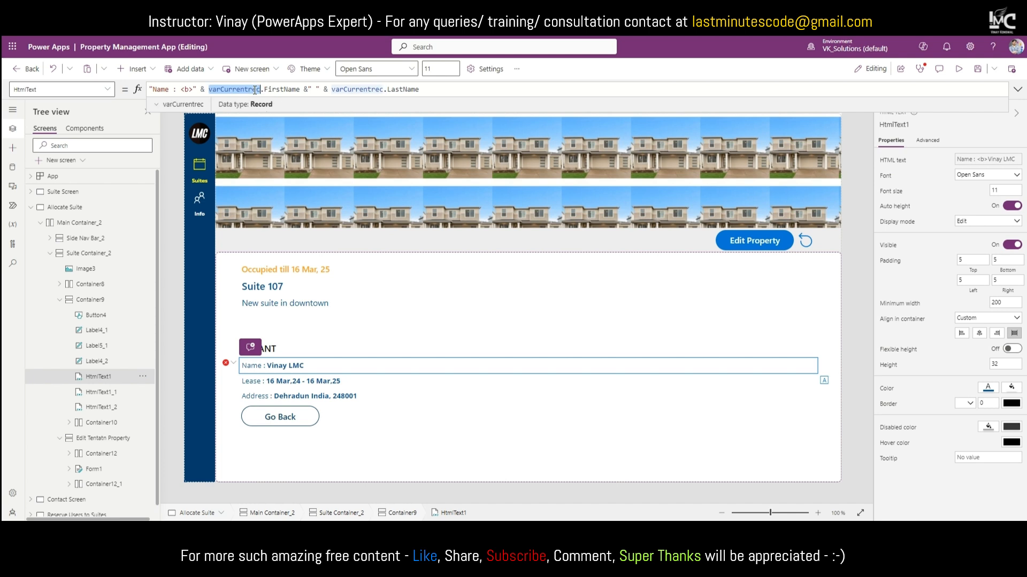
left_click(306, 370)
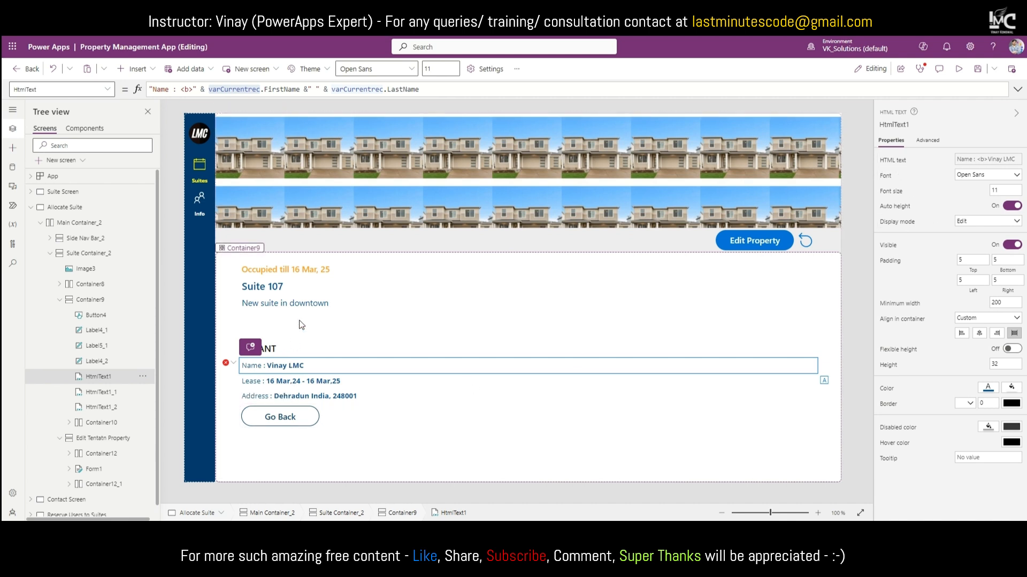
left_click(234, 363)
left_click(246, 381)
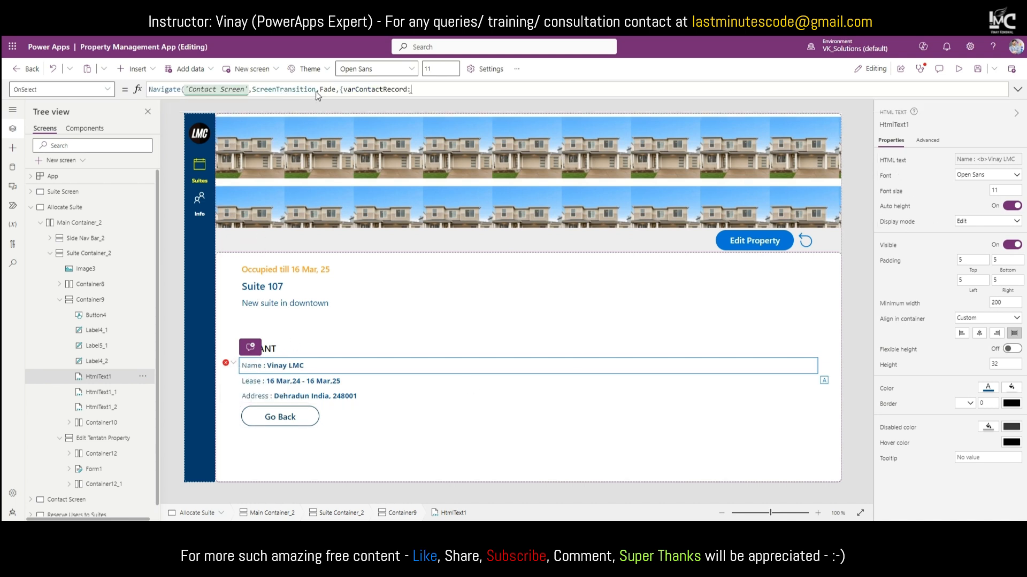
type("varCurrentrec})")
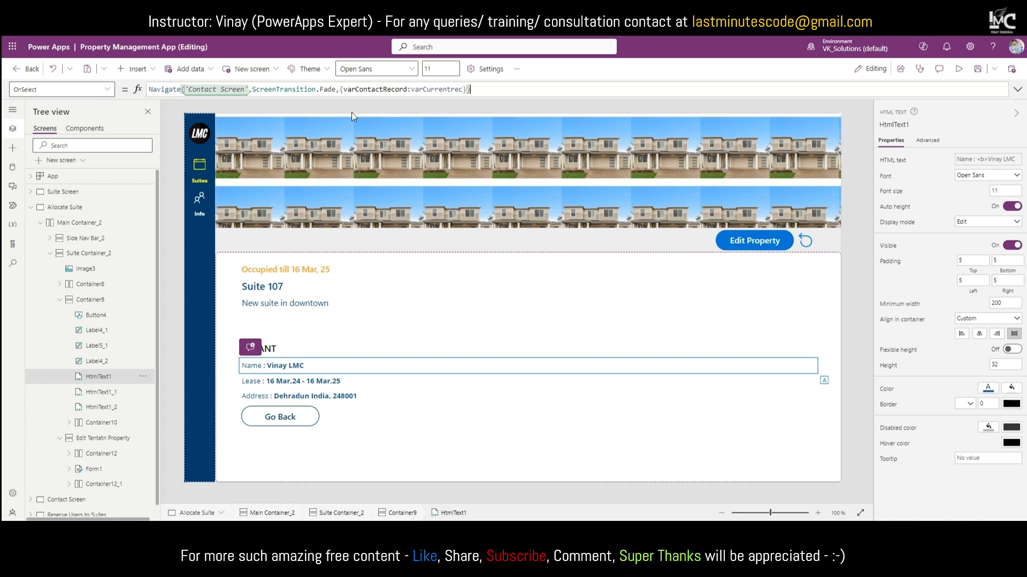
Step: Test the tenant name link in preview, select the Suite 103 contact, and follow the link from Suite 107 again
left_click(958, 69)
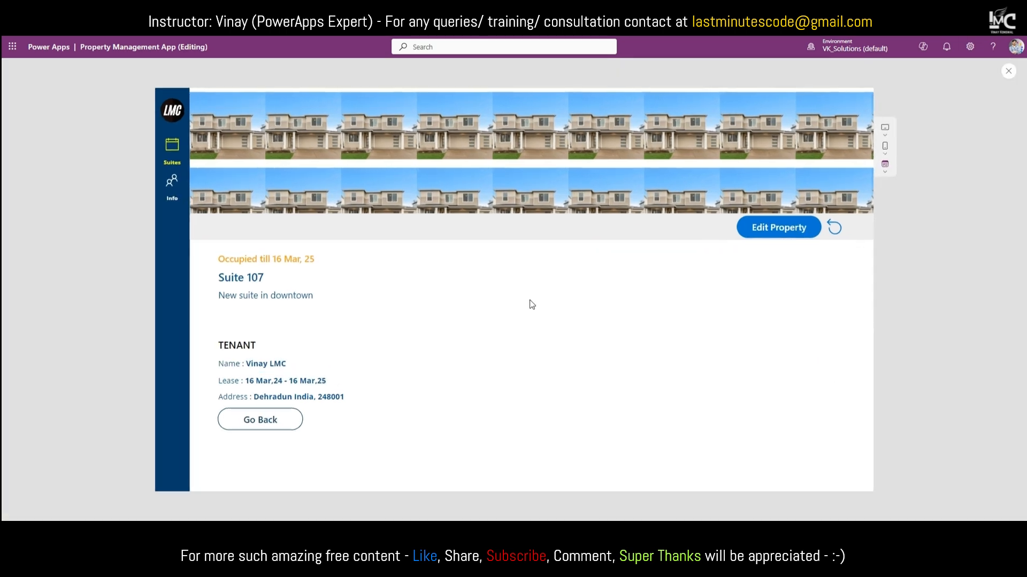
left_click(263, 365)
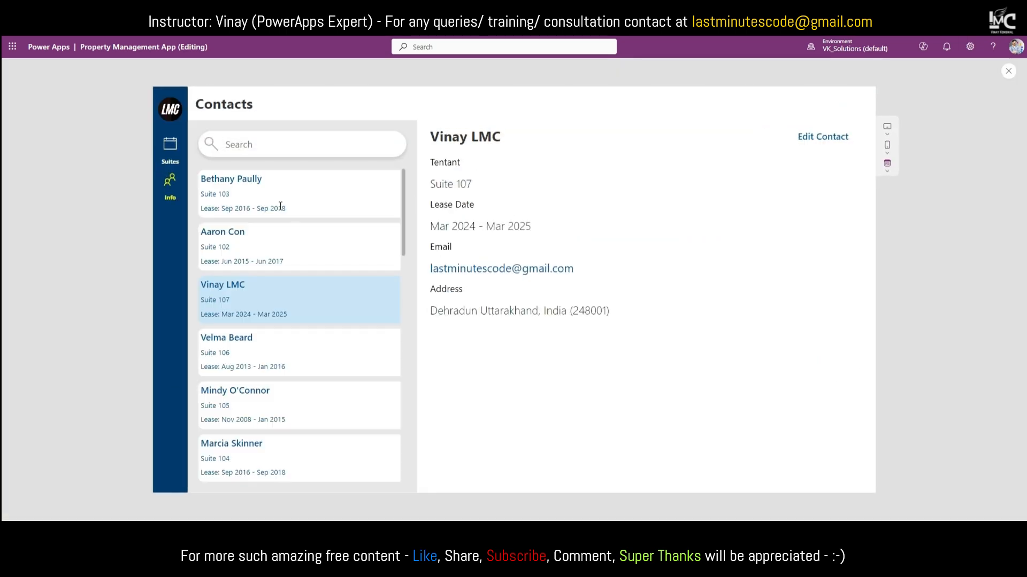
left_click(280, 199)
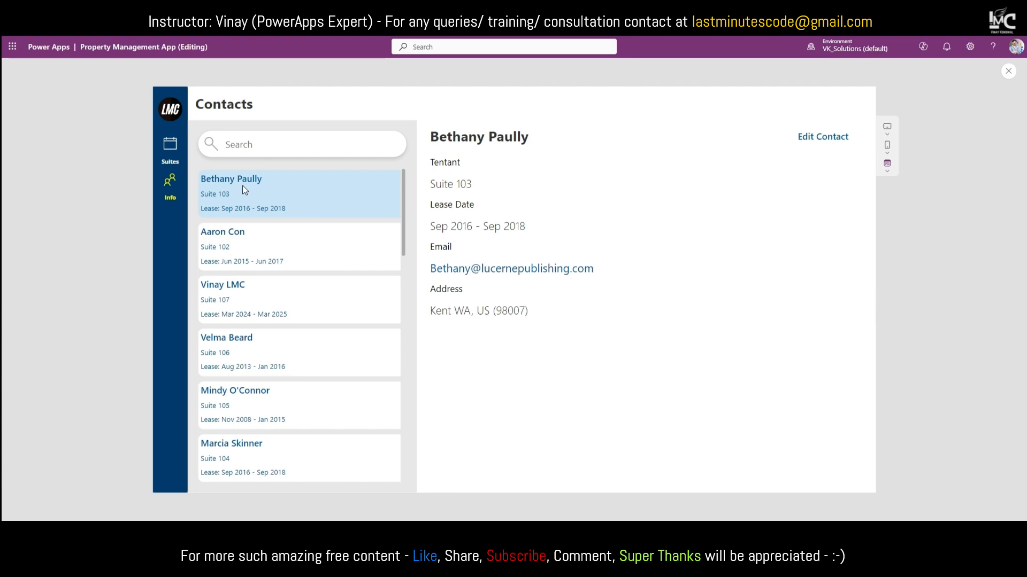
left_click(170, 150)
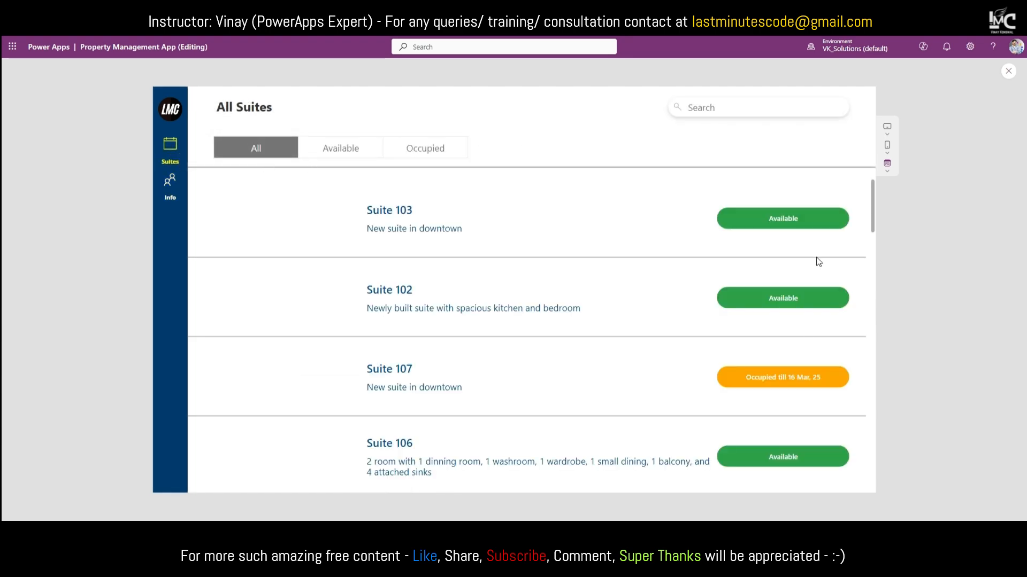
left_click(794, 379)
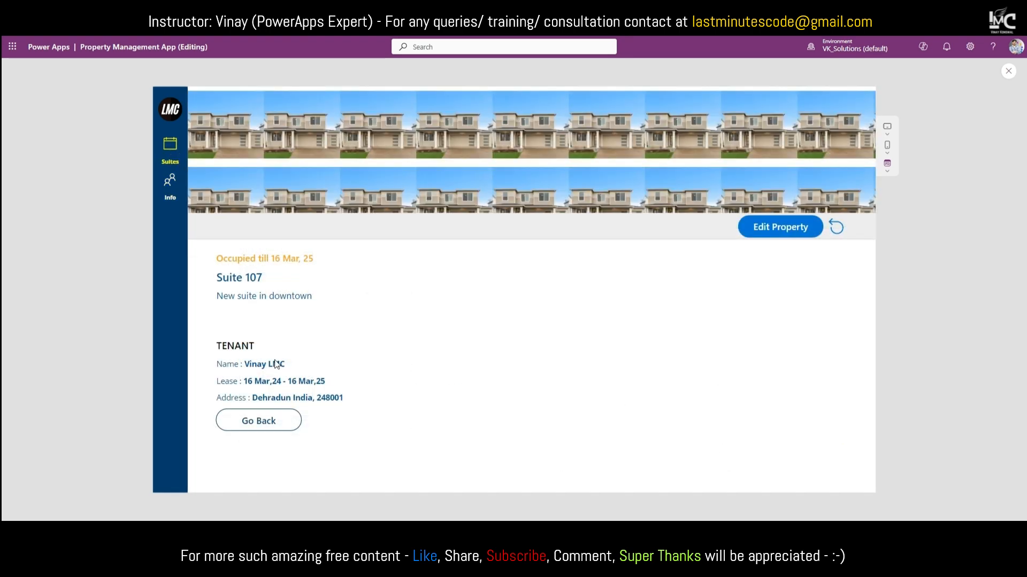
left_click(276, 364)
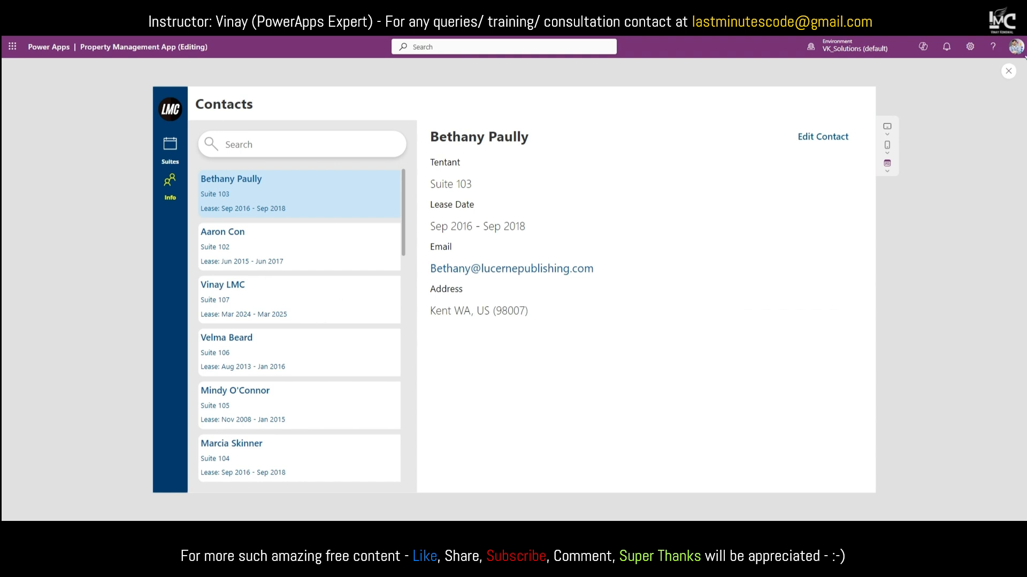
Step: Leave the preview, set the contact gallery's Default property to varContactRecord and inspect that variable's record fields
left_click(1008, 76)
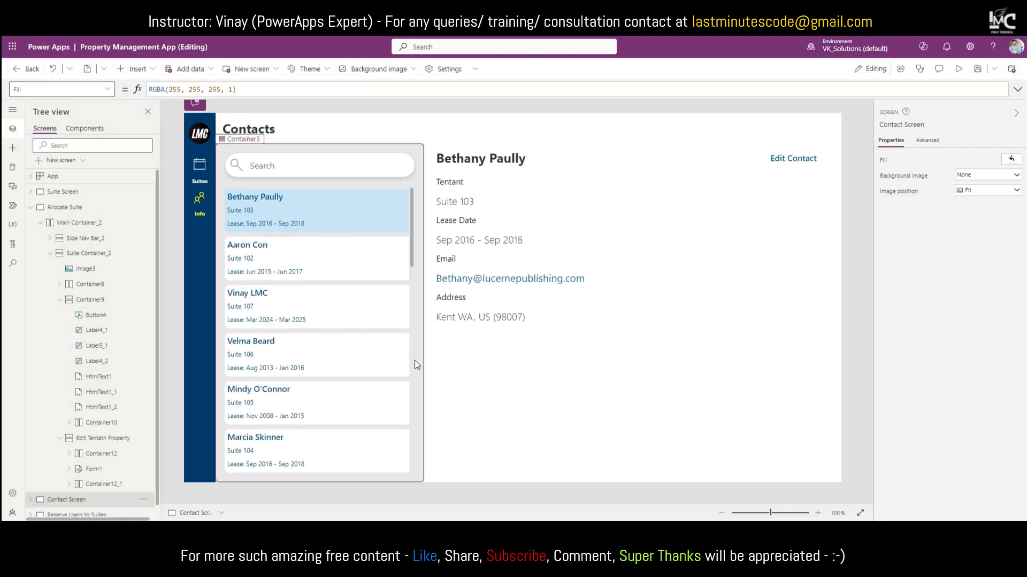
left_click(414, 364)
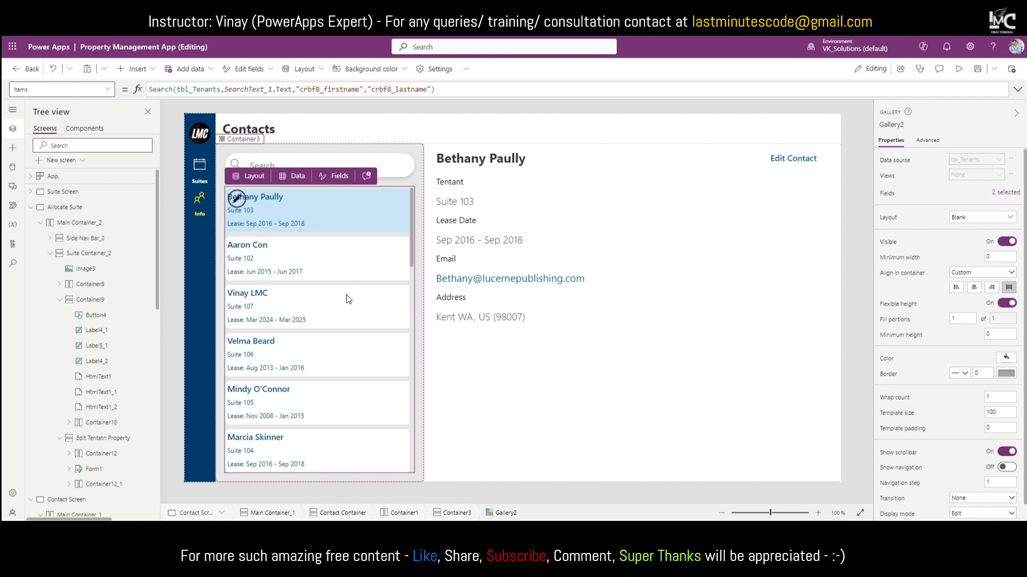
left_click(934, 140)
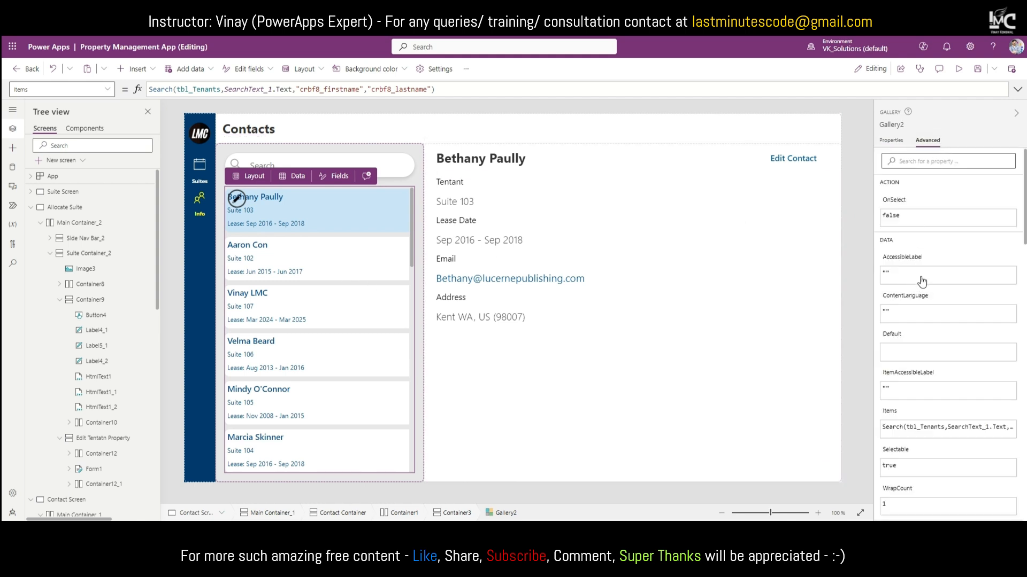
left_click(895, 339)
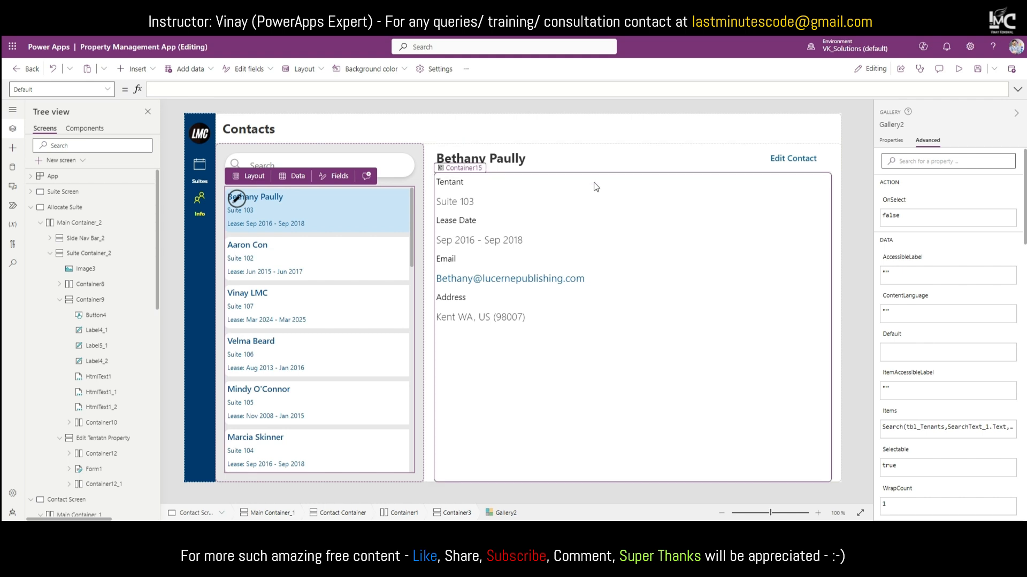
type("var")
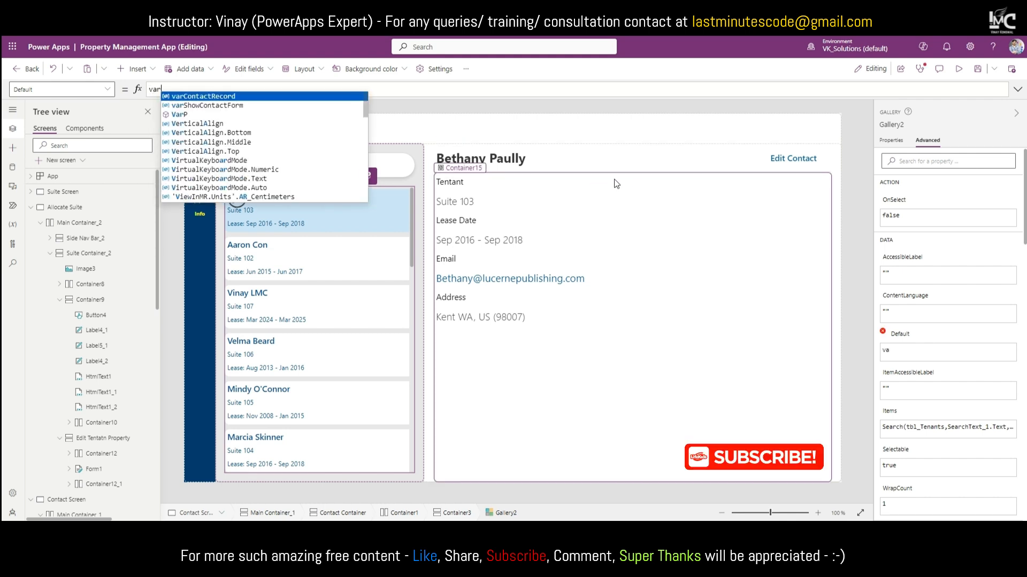
left_click(225, 96)
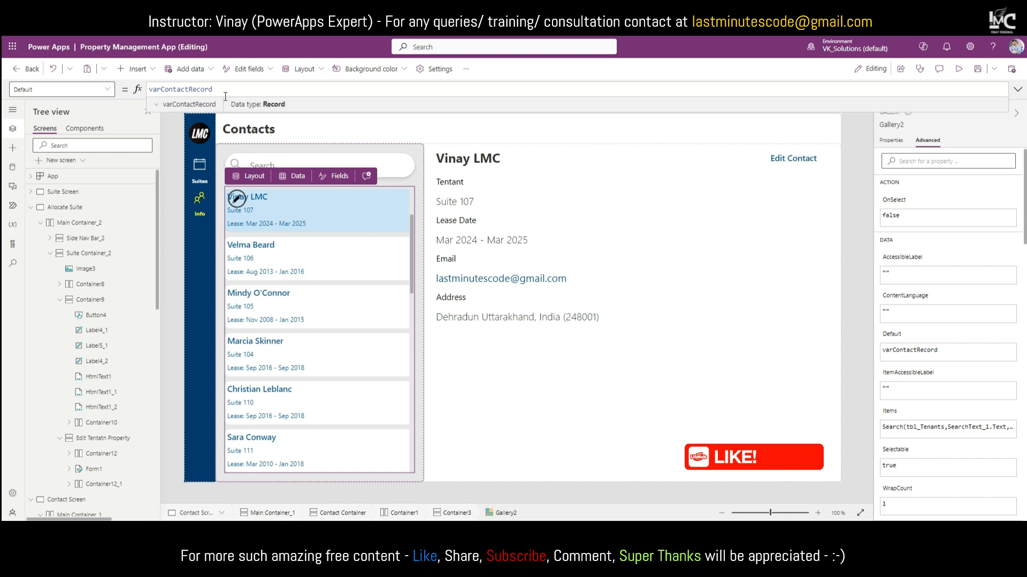
left_click(156, 105)
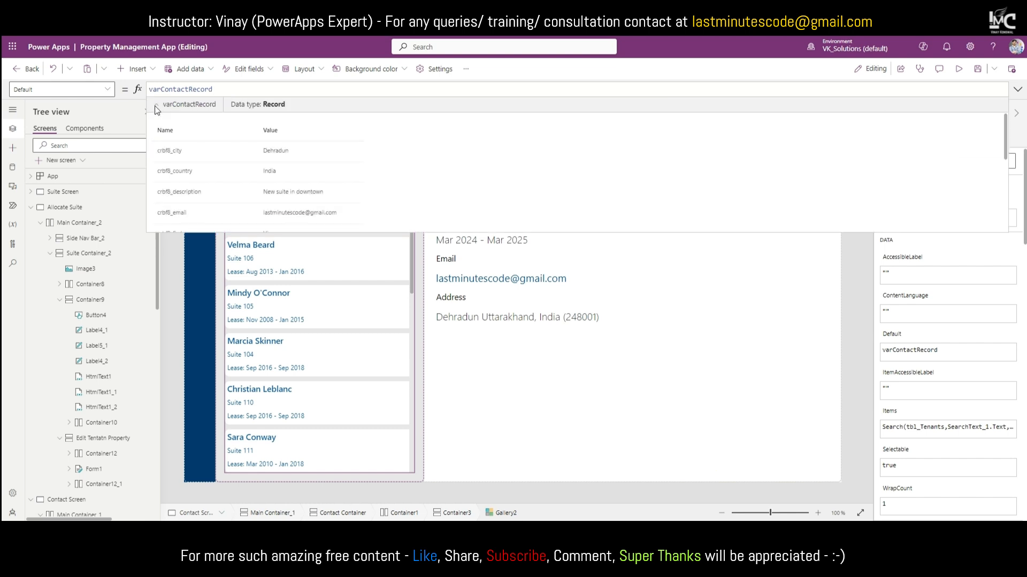
left_click(155, 105)
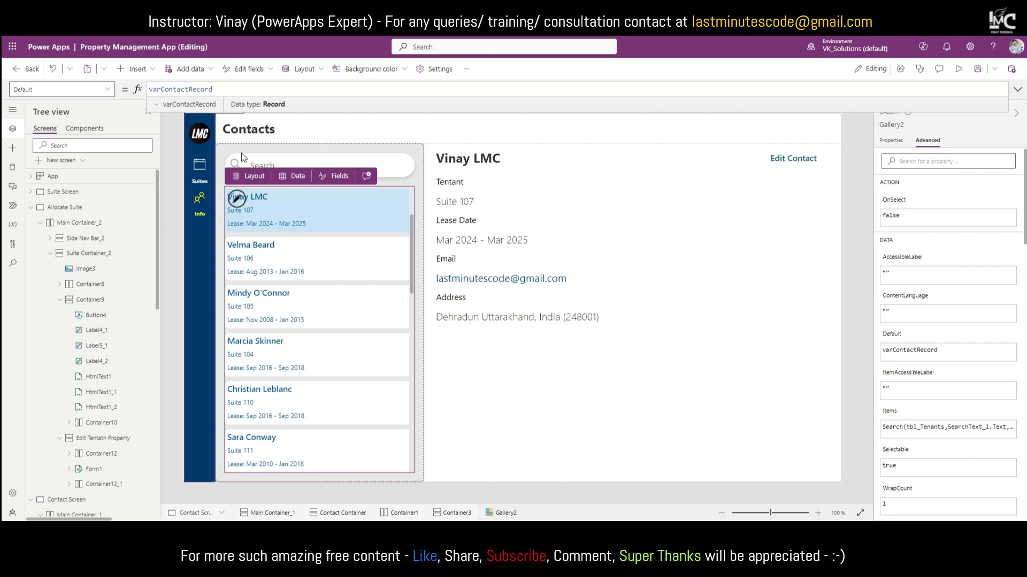
Step: Test Suite 107's tenant name link in preview, check the selected contact in the gallery, and reopen the gallery's Default formula
left_click(959, 68)
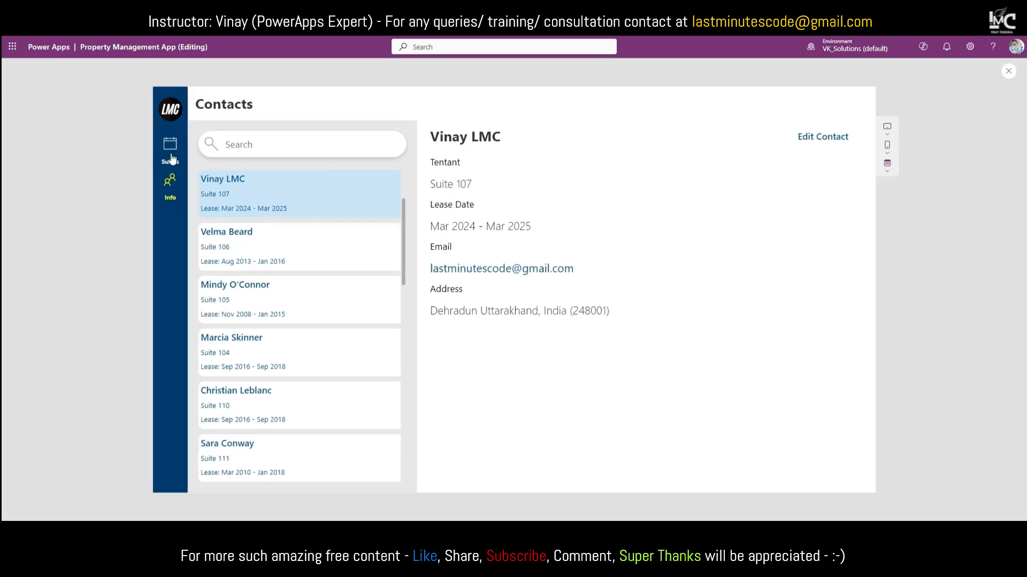
left_click(170, 159)
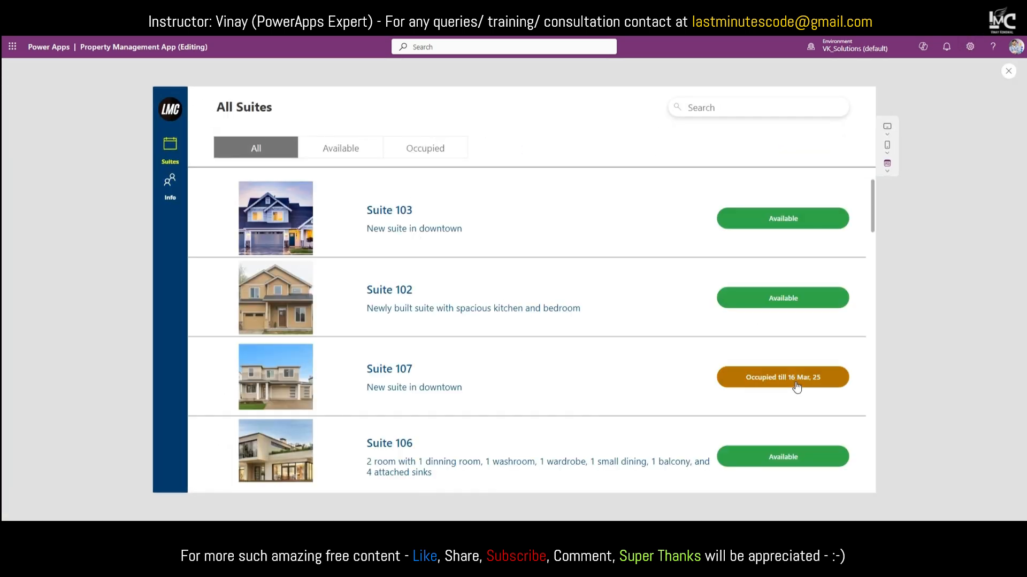
left_click(796, 385)
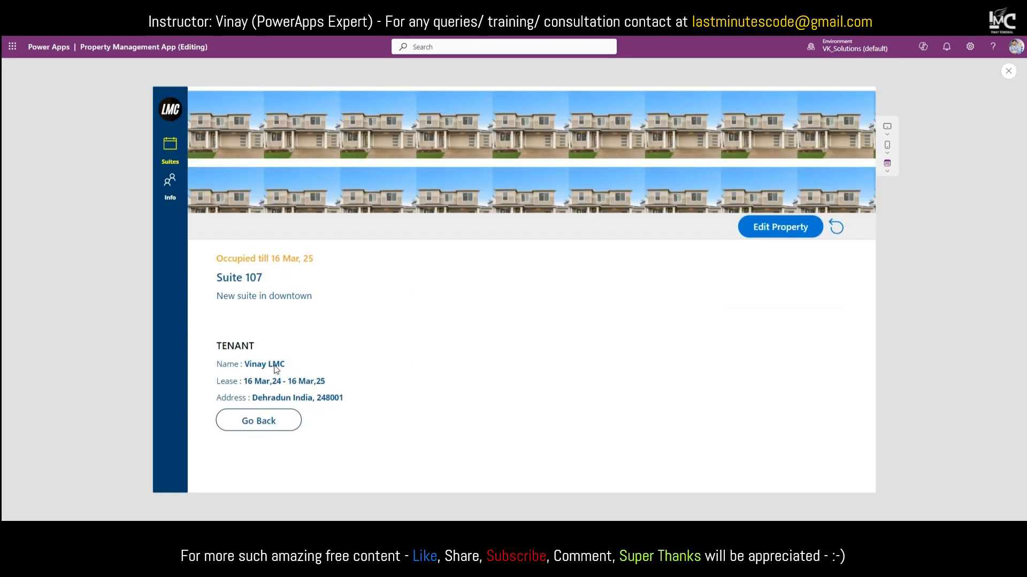
left_click(276, 367)
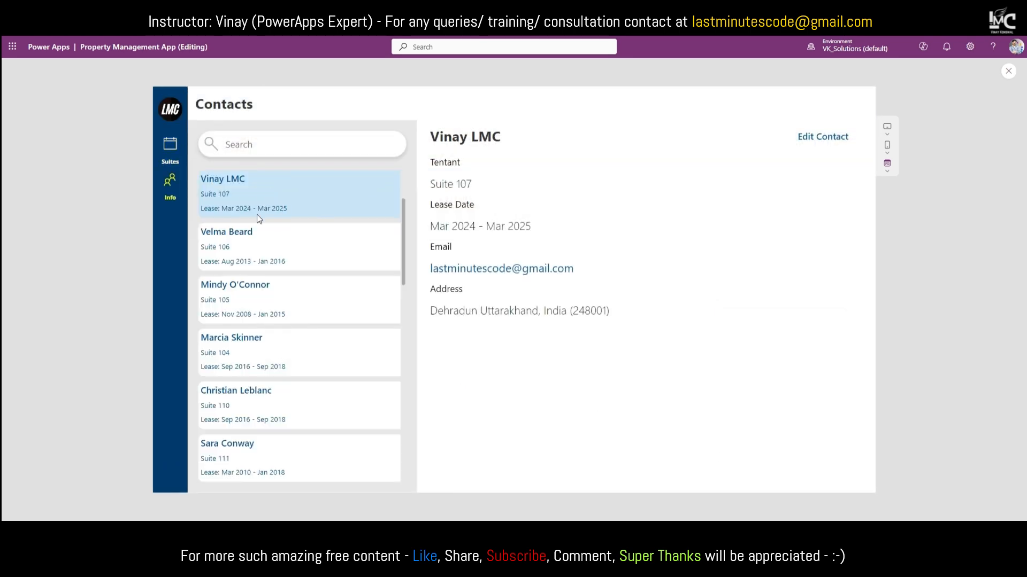
scroll(257, 218, "up", 2)
scroll(251, 299, "down", 1)
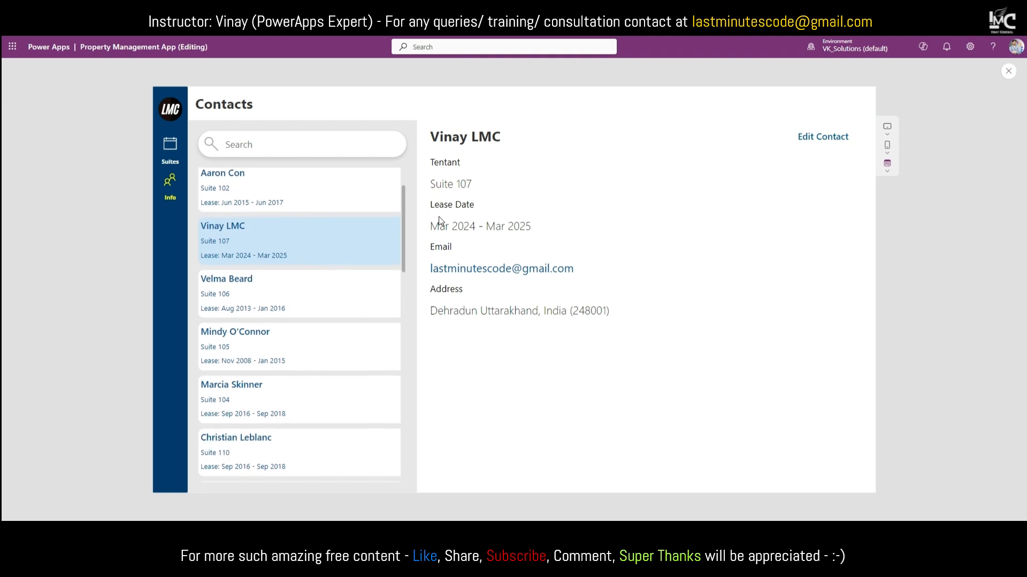
left_click(1007, 72)
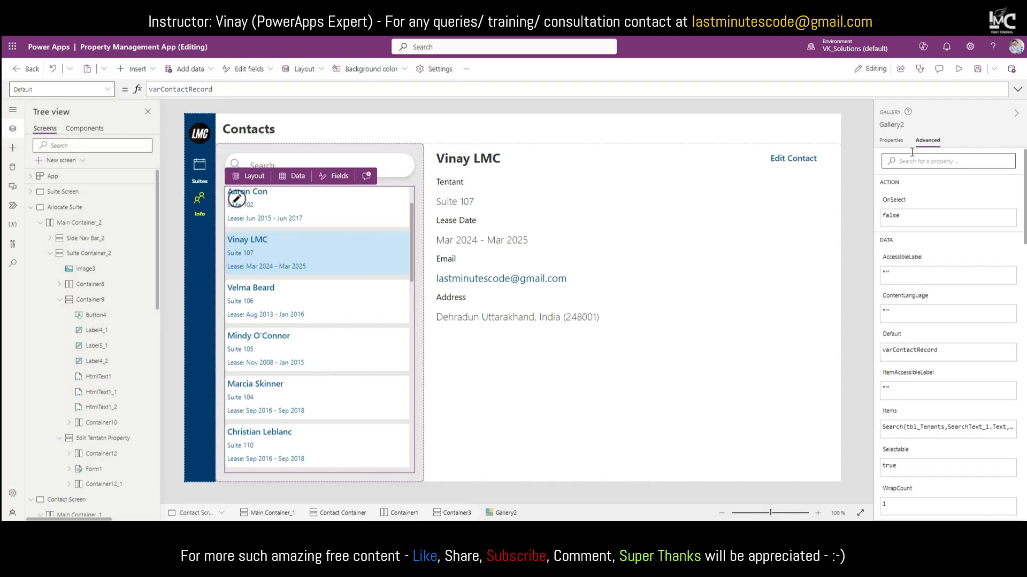
left_click(900, 351)
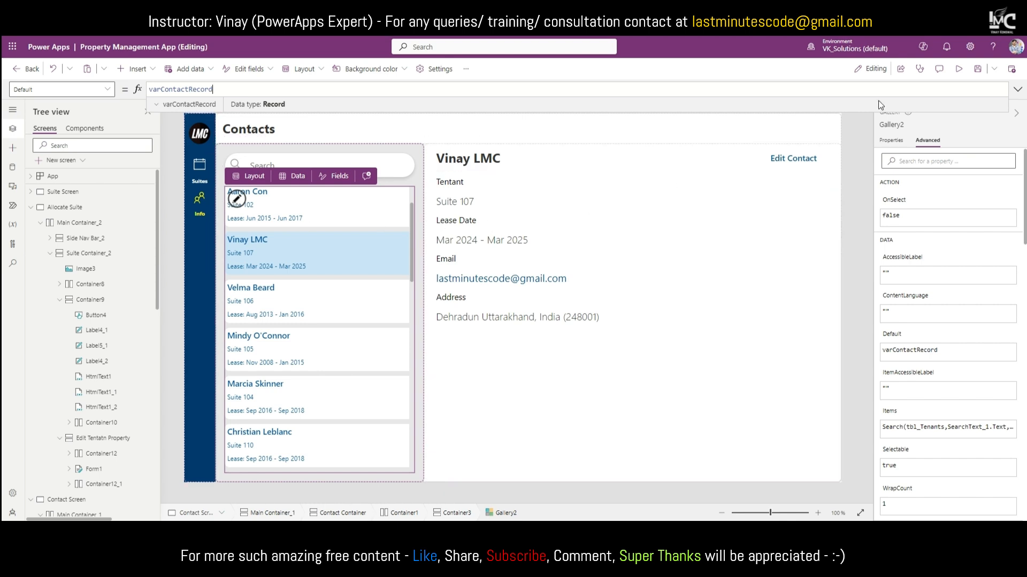
Step: Preview the All Suites list from start to end and switch the preview to window size
left_click(959, 69)
left_click(169, 152)
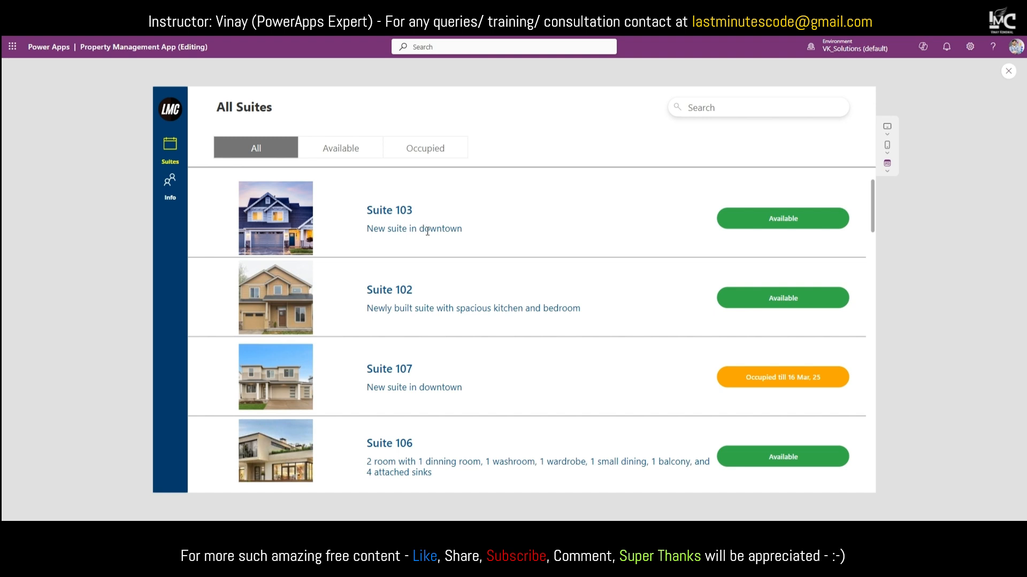
scroll(463, 253, "down", 2)
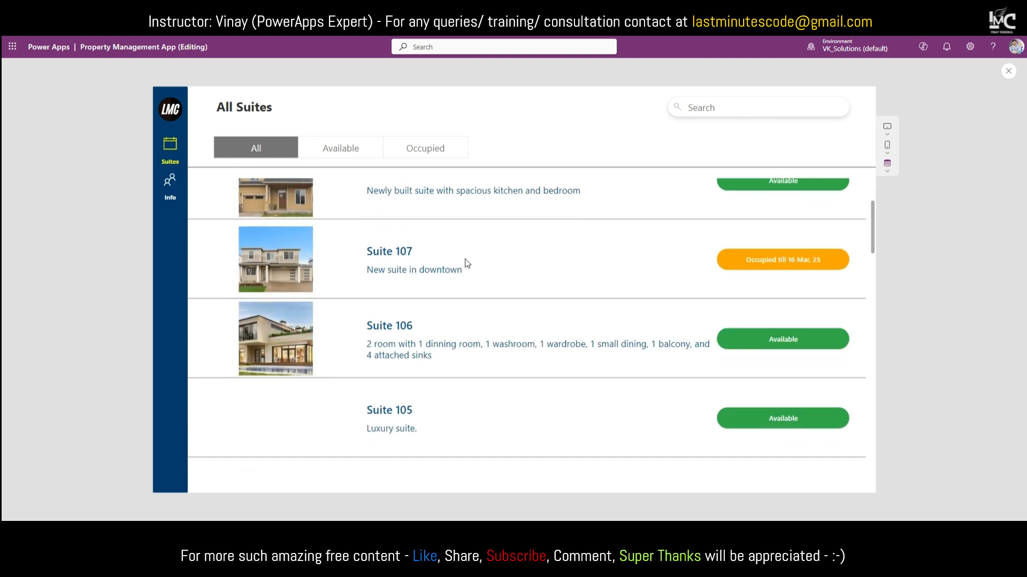
scroll(468, 271, "up", 2)
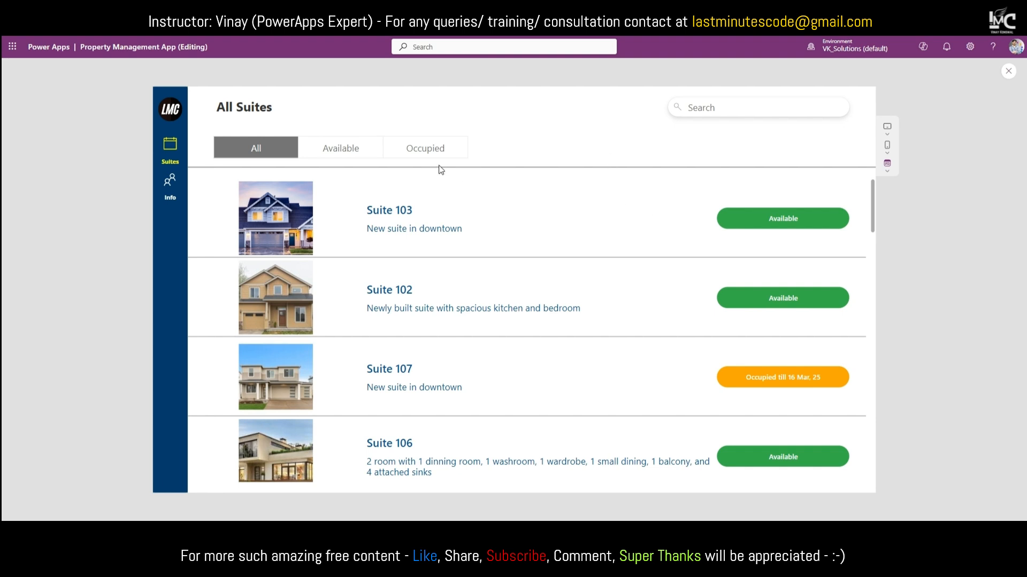
left_click(886, 171)
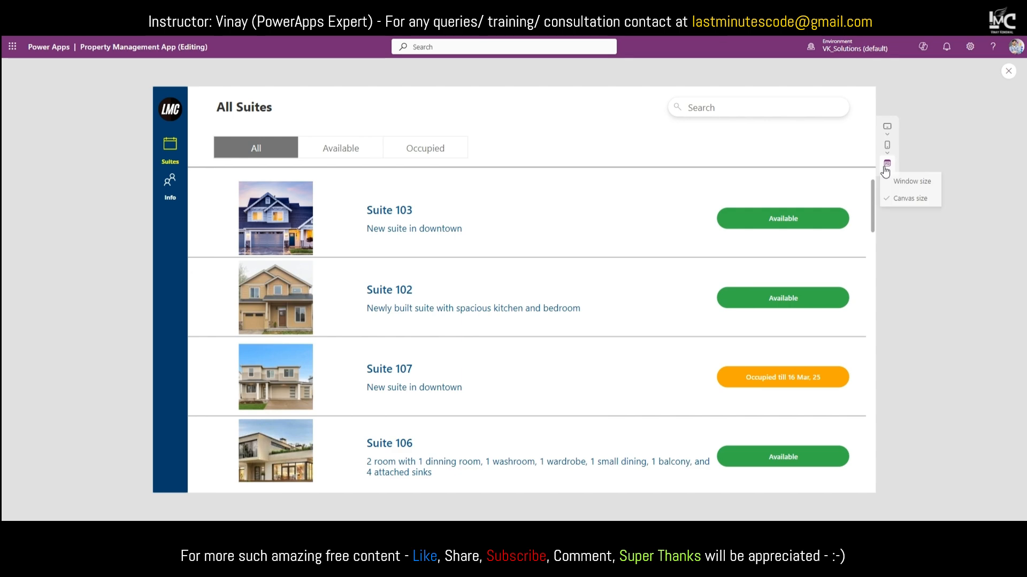
left_click(891, 181)
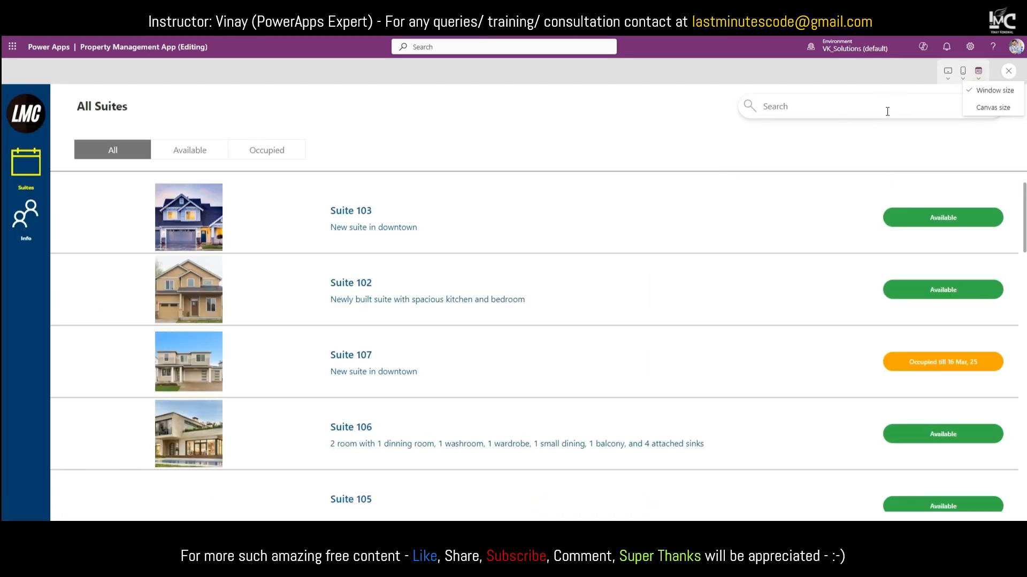
Step: Test the suite list's responsiveness by making the browser window narrower and wider, then restore it to full screen
key("F11")
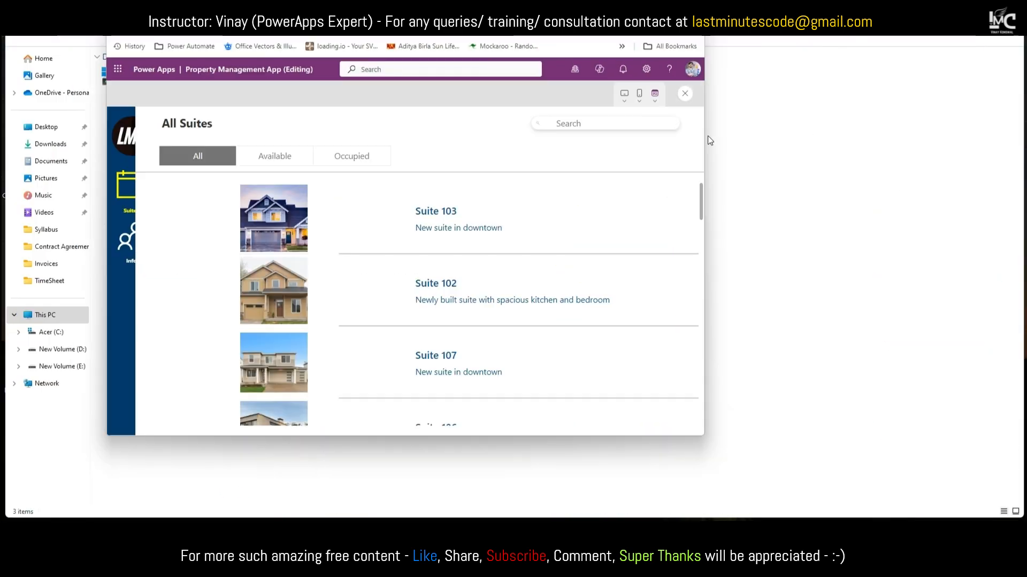
left_click_drag(707, 136, 724, 154)
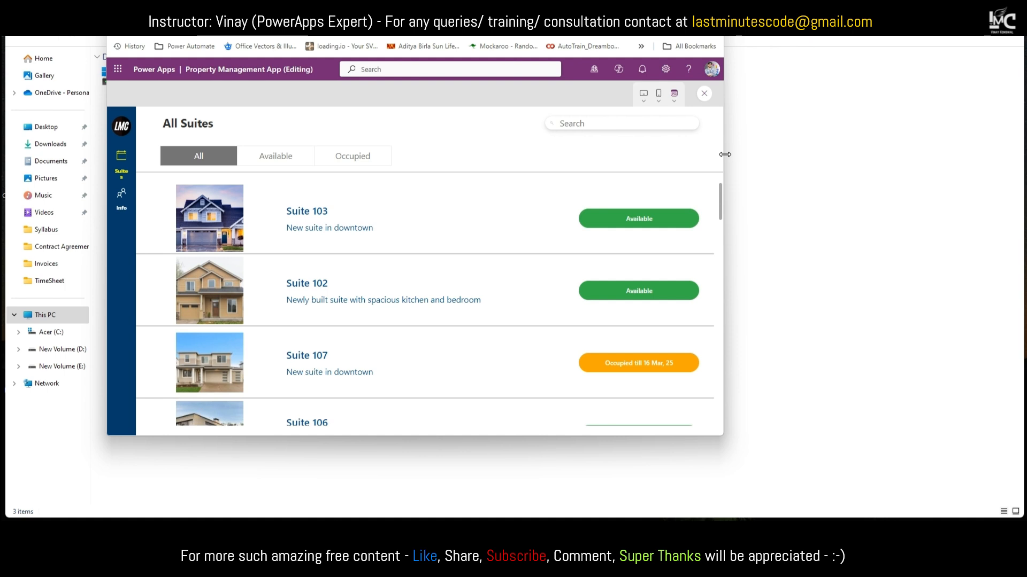
left_click_drag(725, 154, 616, 154)
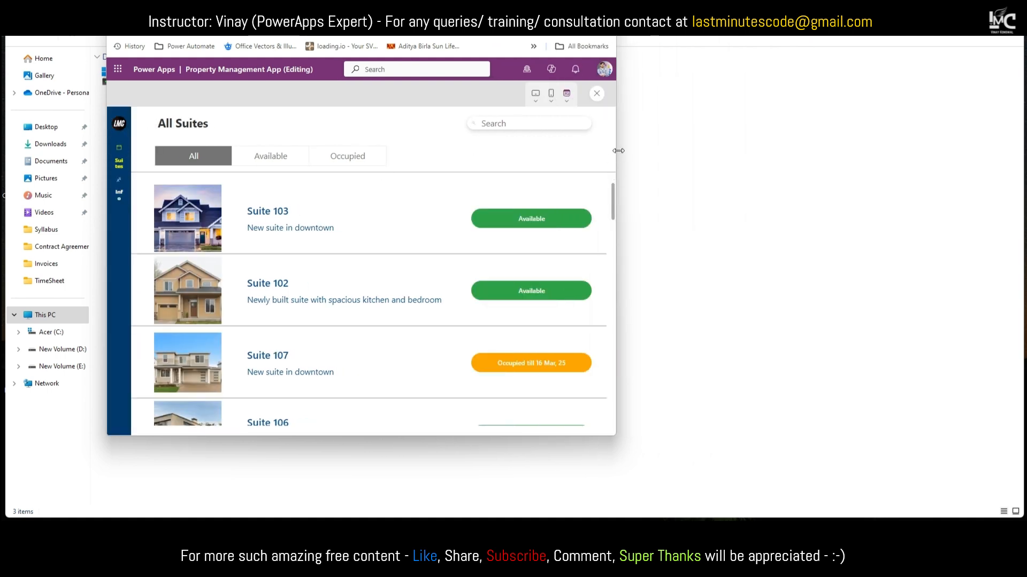
left_click_drag(618, 151, 809, 150)
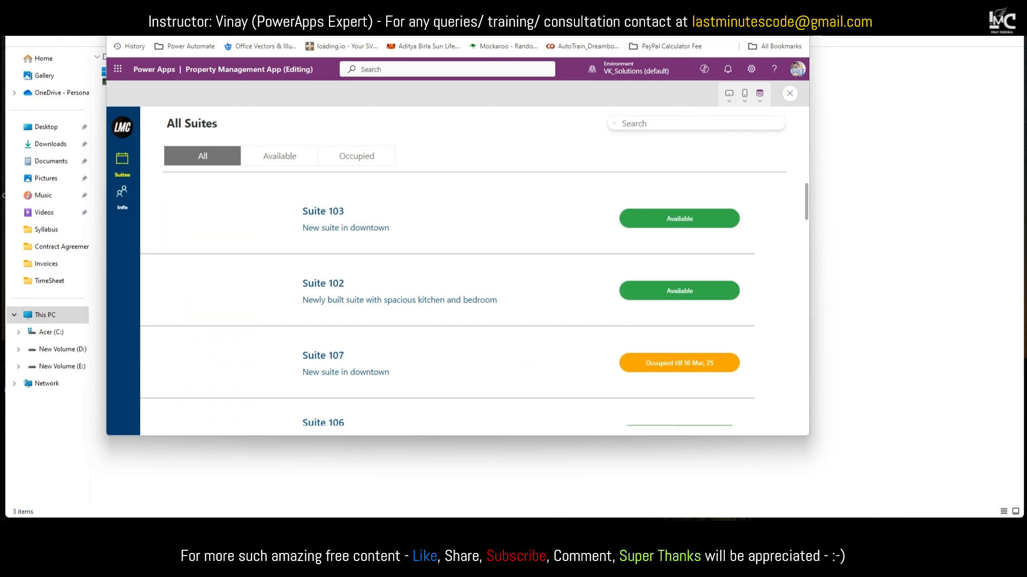
left_click(772, 5)
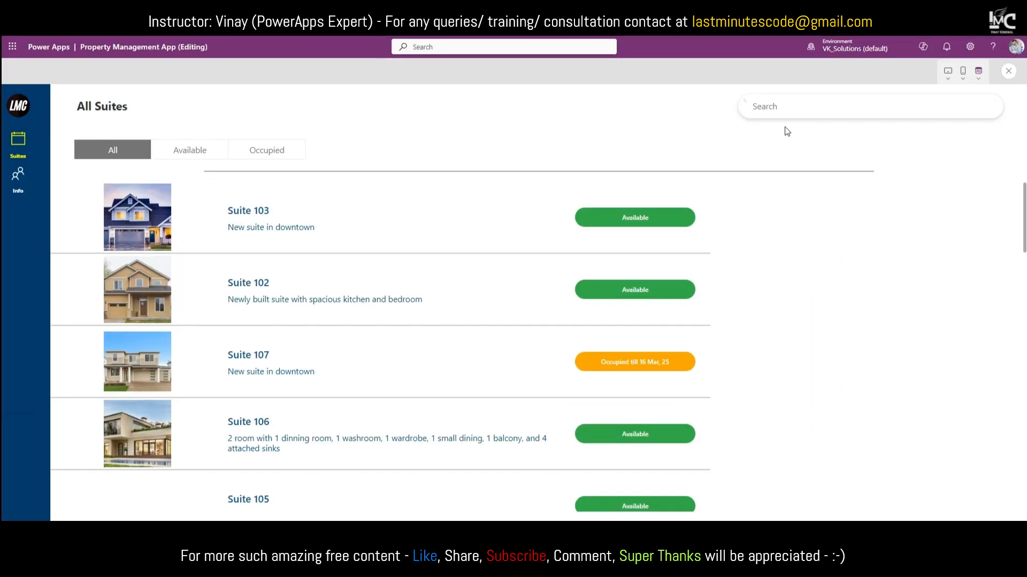
Step: Preview the All Suites list as an Apple iPad 10.2" and as an Apple iPad Air 2020
left_click(947, 75)
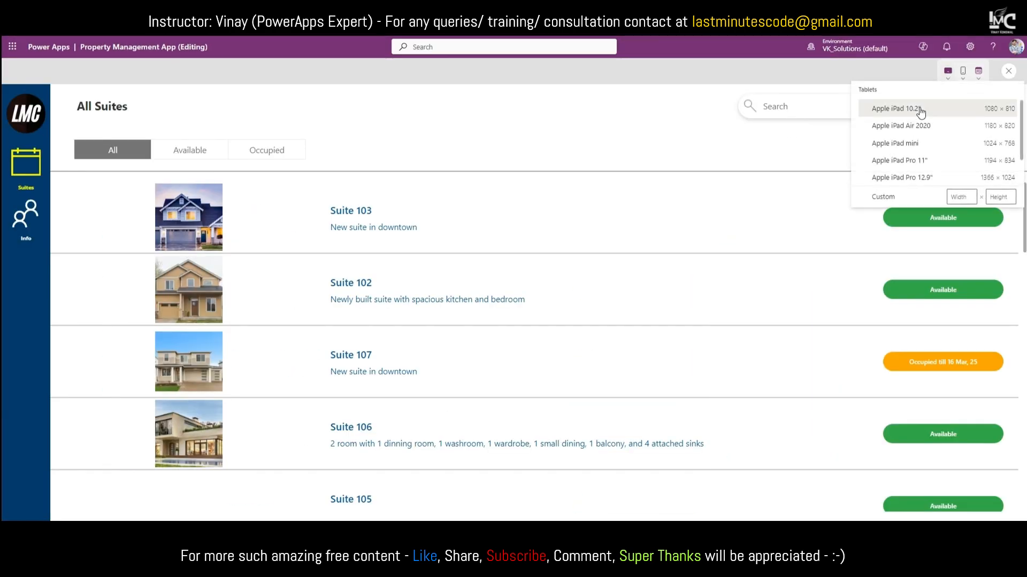
left_click(920, 110)
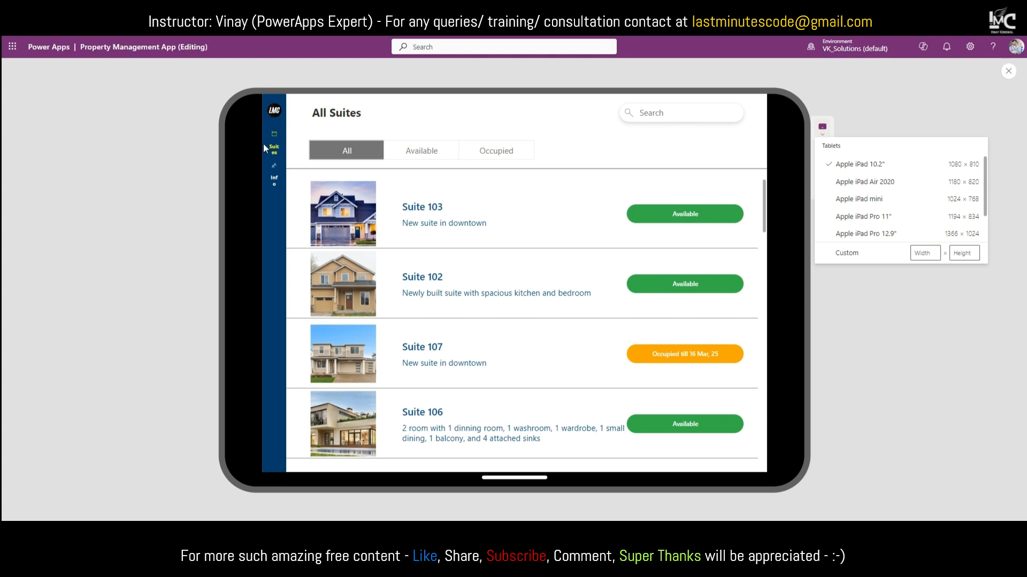
left_click(877, 183)
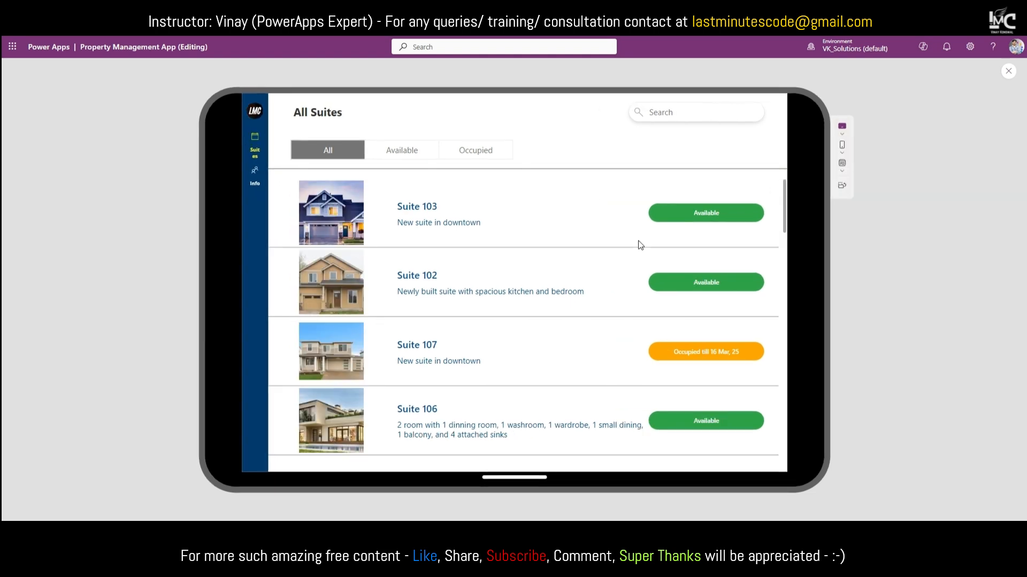
scroll(642, 249, "down", 3)
scroll(644, 251, "up", 3)
Step: Check the Contacts screen and the selected contact's edit form in the iPad Air 2020 preview
left_click(256, 182)
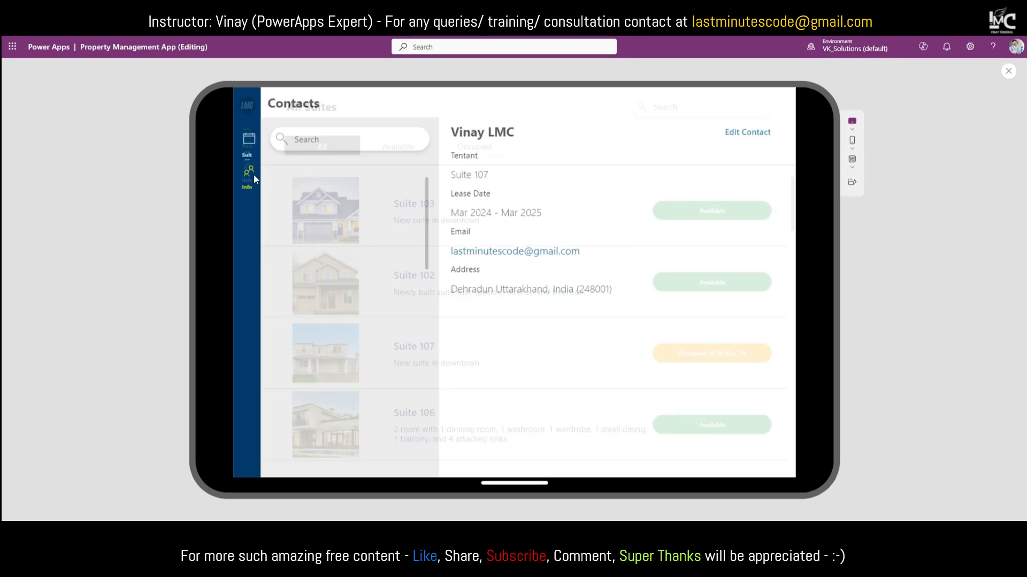
scroll(421, 268, "down", 1)
scroll(420, 268, "up", 1)
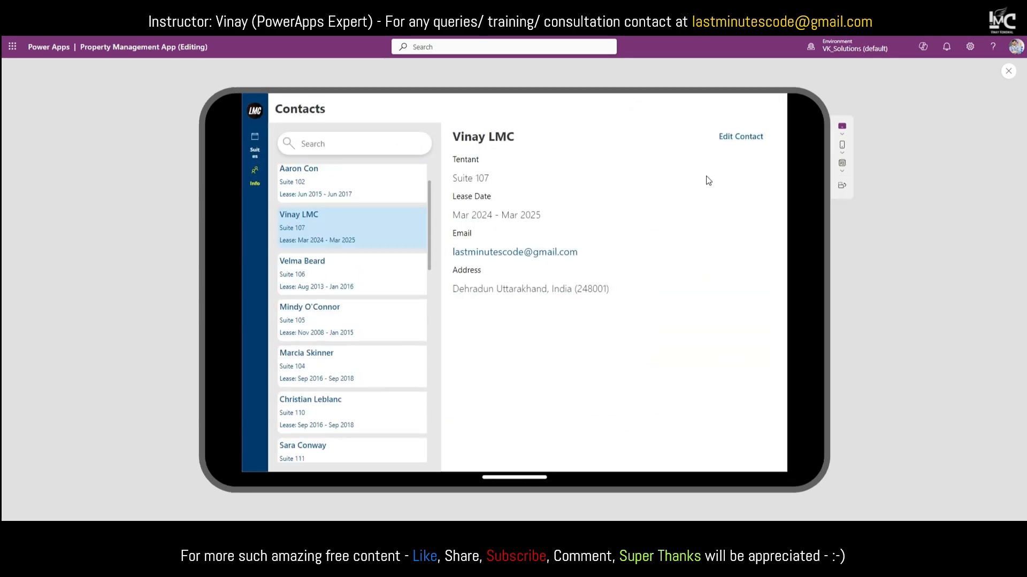
left_click(742, 140)
scroll(725, 254, "down", 1)
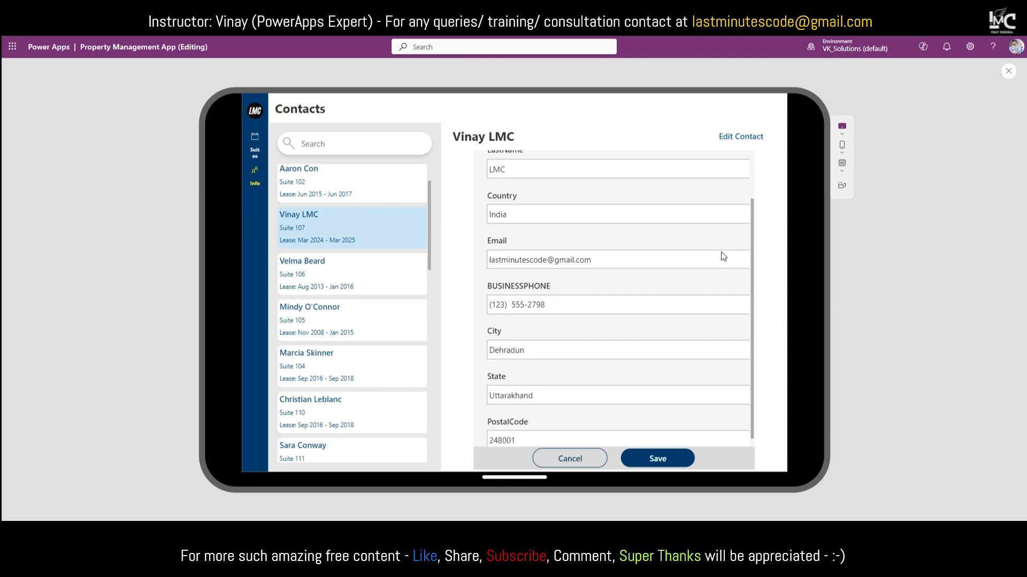
scroll(724, 264, "up", 1)
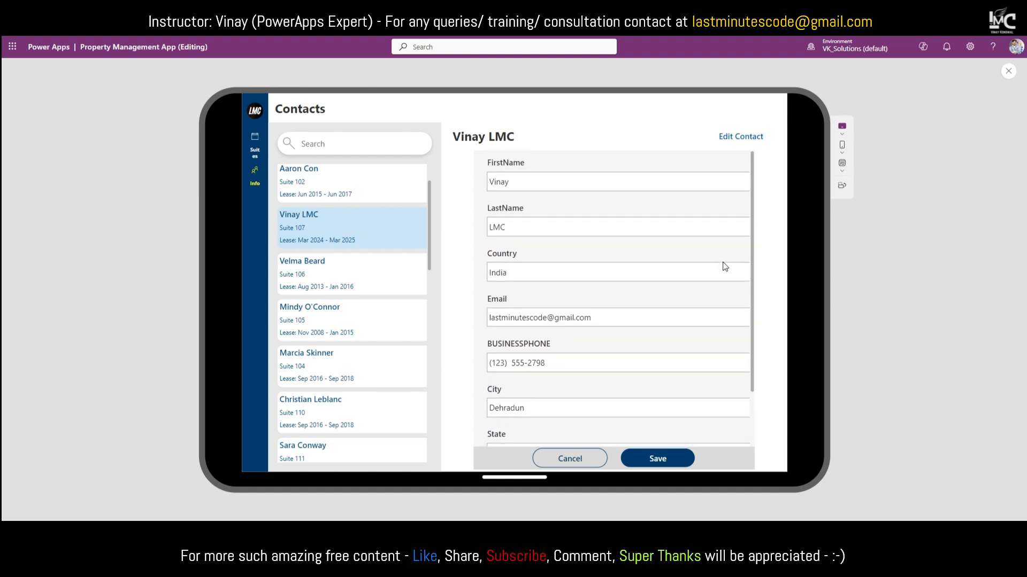
Step: Compare the contact edit form at window size and canvas size, leaving the preview at canvas size
left_click(842, 170)
left_click(863, 187)
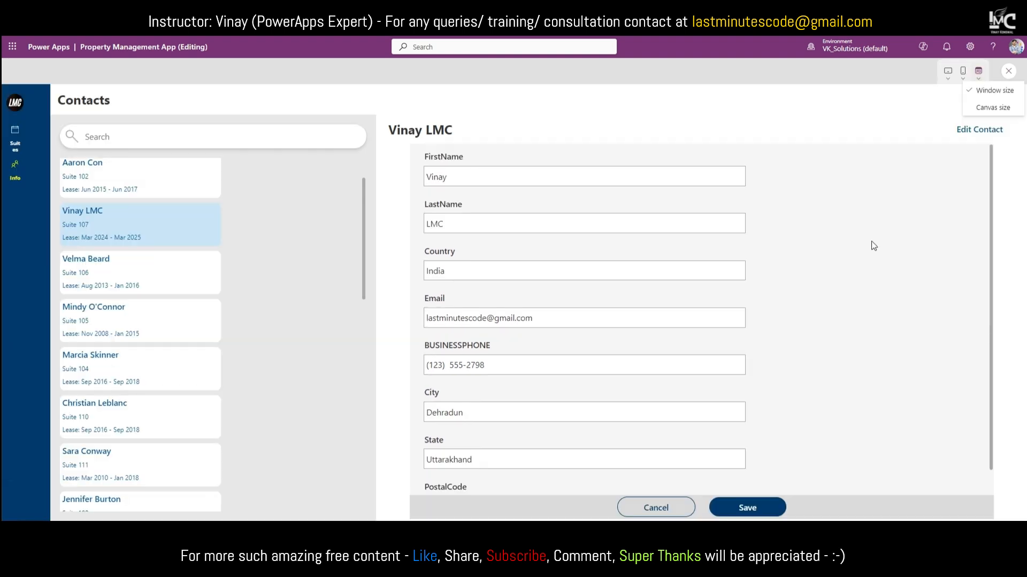
left_click(992, 107)
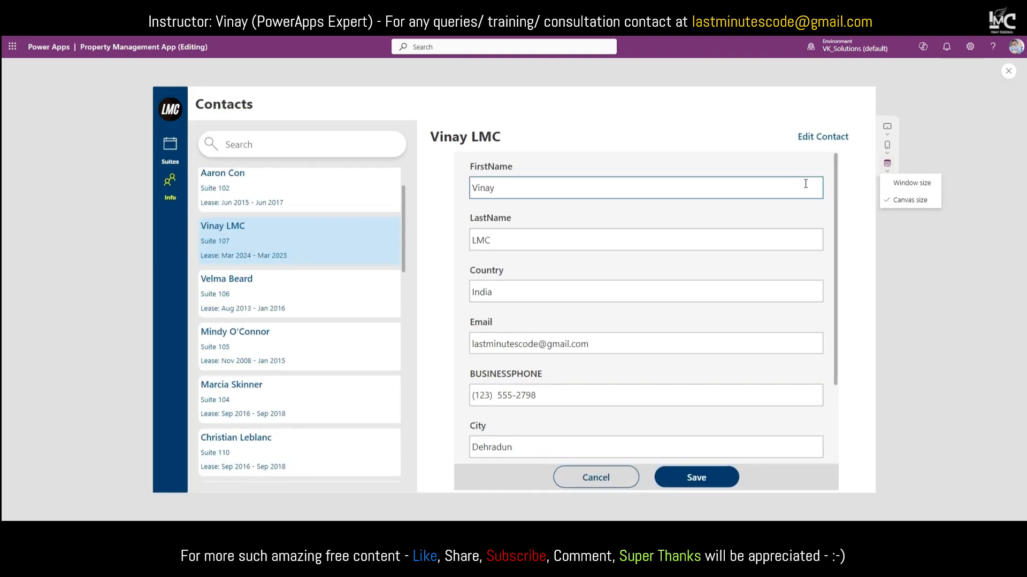
left_click(912, 183)
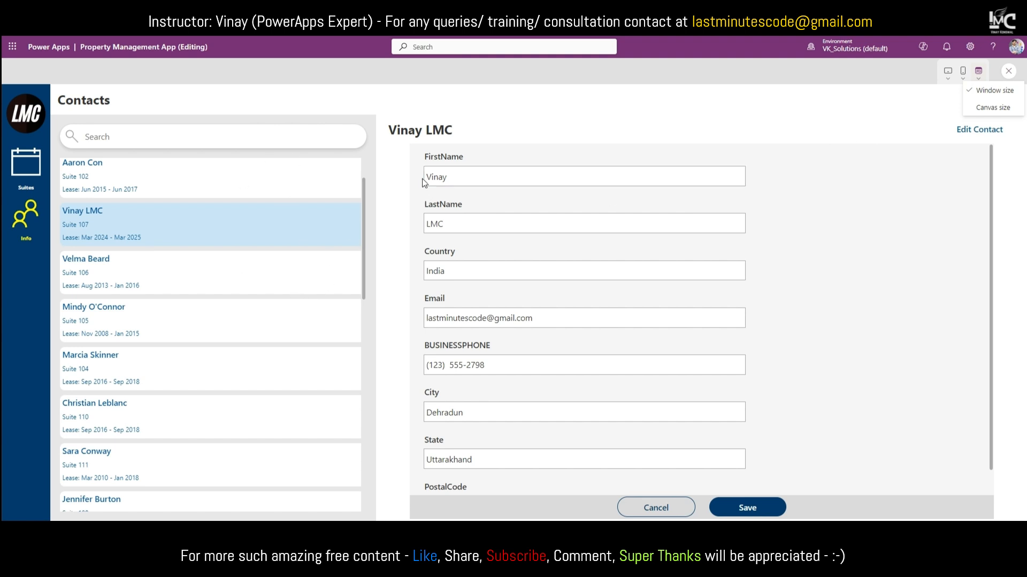
left_click(993, 107)
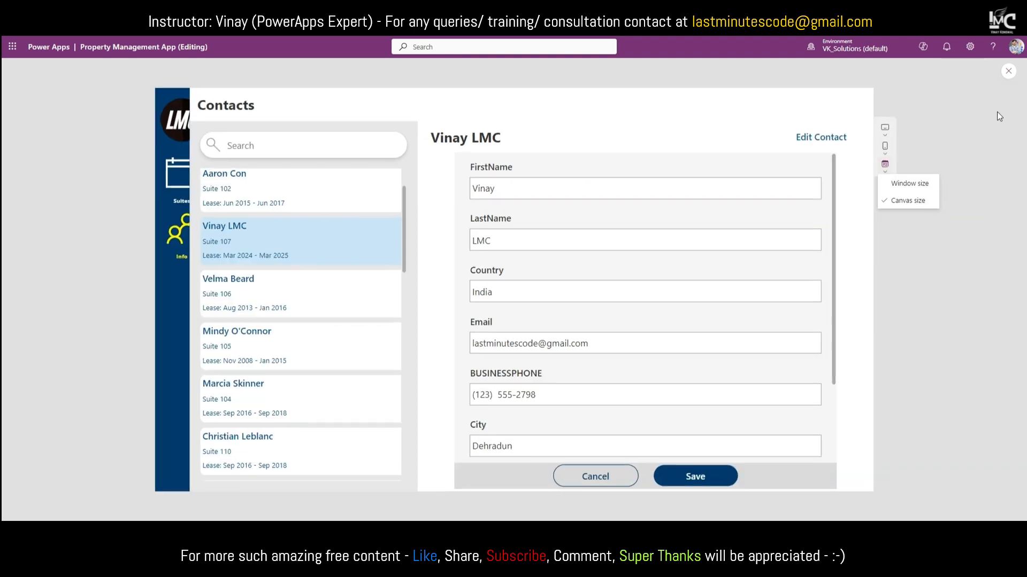
Step: Leave the preview, check all fields of the contact edit form in the editor, and go to the Suites screen
left_click(1008, 73)
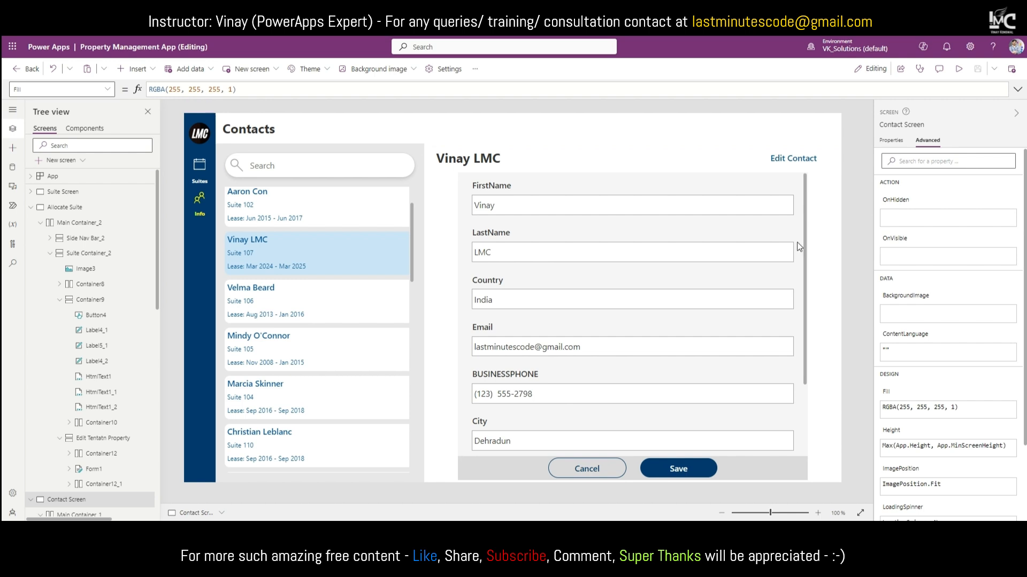
scroll(801, 244, "down", 2)
scroll(729, 251, "up", 2)
scroll(711, 236, "down", 2)
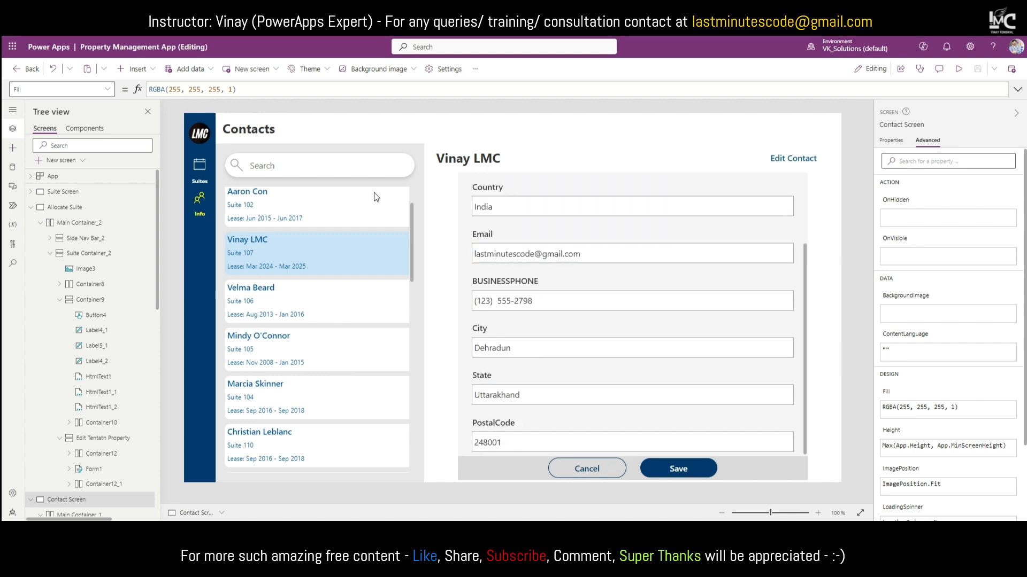
left_click(197, 168)
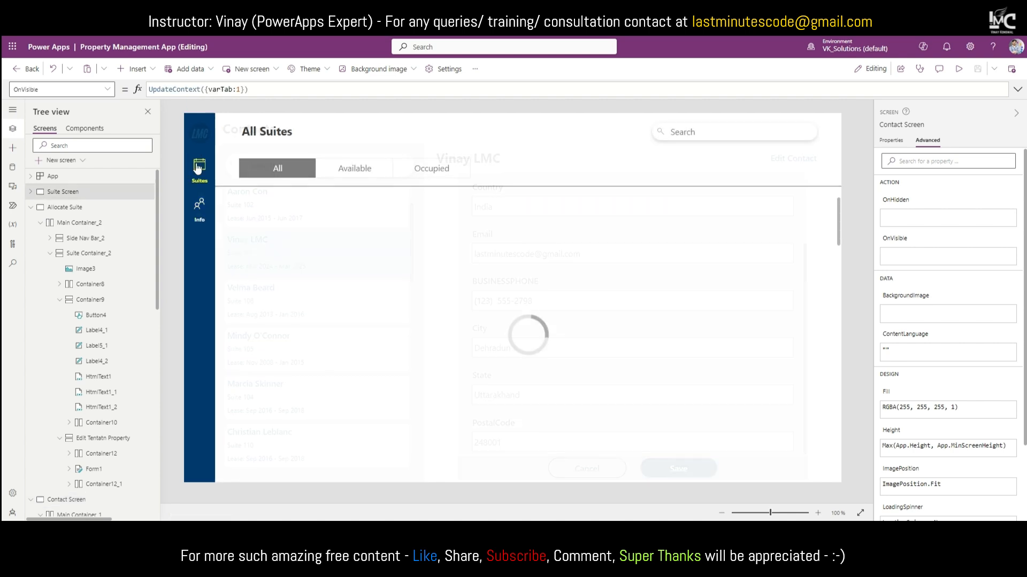